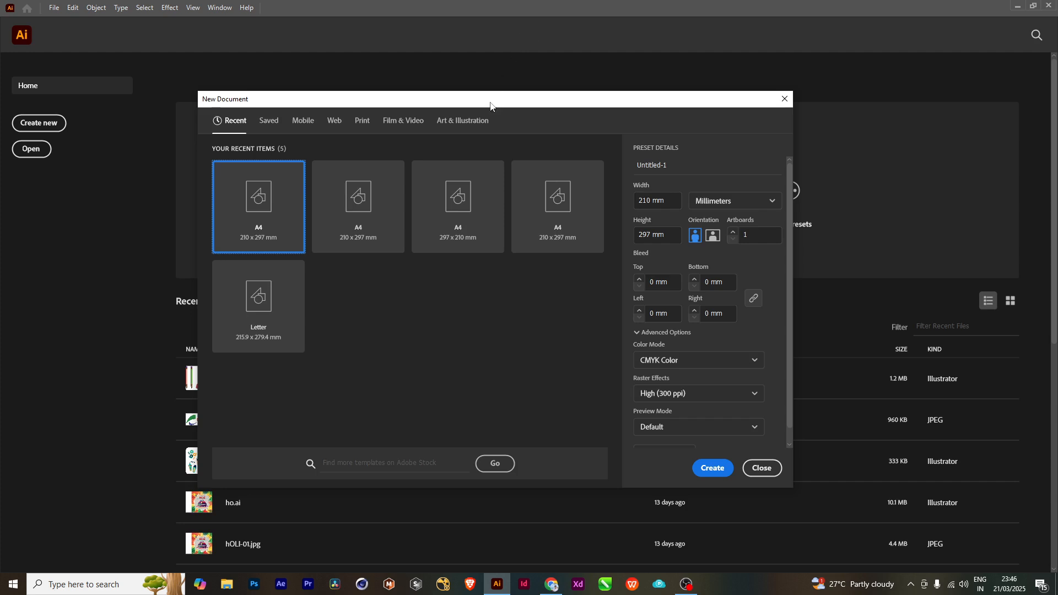
- Create a new portrait A4 document, 210 × 297 mm, with CMYK color mode and 300 ppi raster effects
{"action": "left_click_drag", "start_coordinate": [490, 106], "coordinate": [482, 115]}
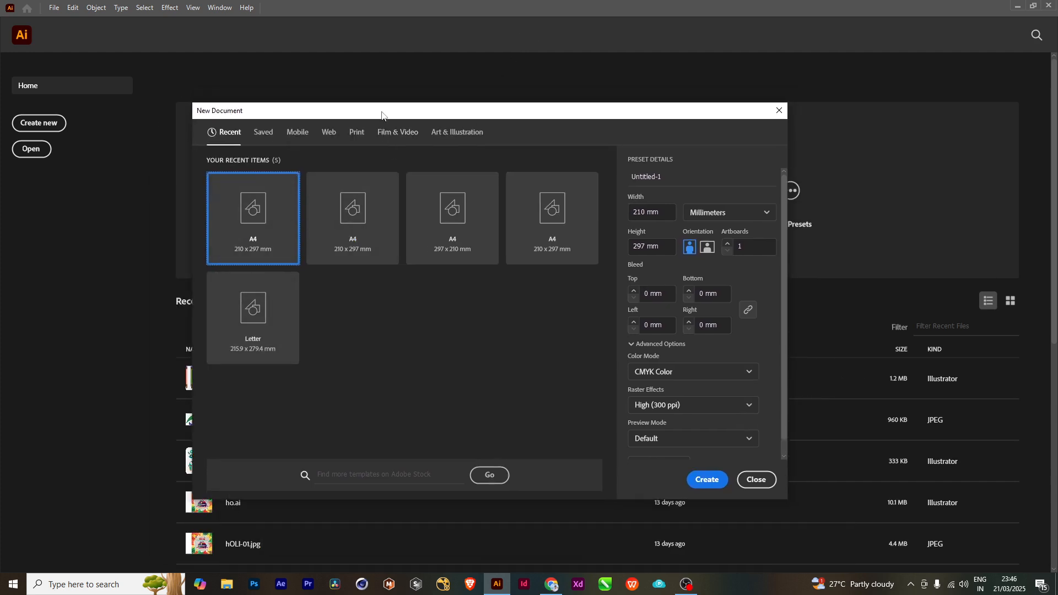
{"action": "left_click_drag", "start_coordinate": [438, 113], "coordinate": [430, 110]}
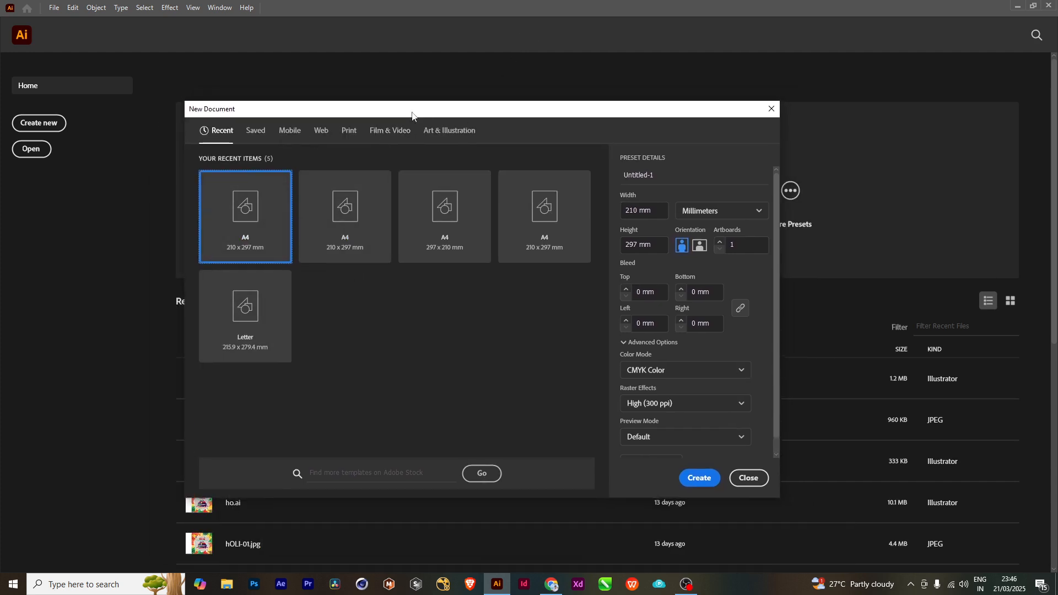
{"action": "left_click_drag", "start_coordinate": [317, 113], "coordinate": [311, 113]}
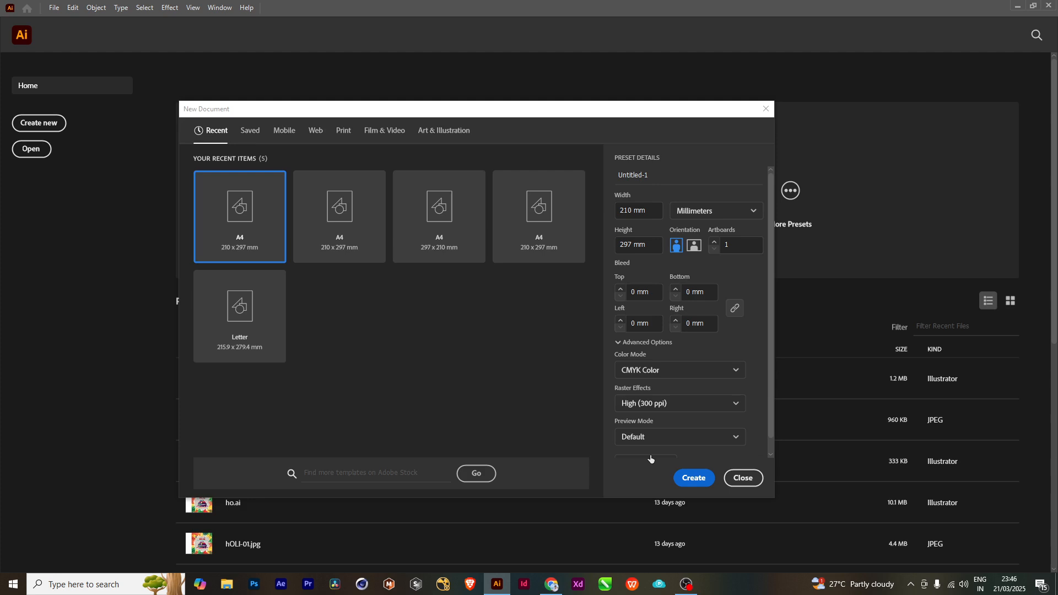
{"action": "key", "text": "Return"}
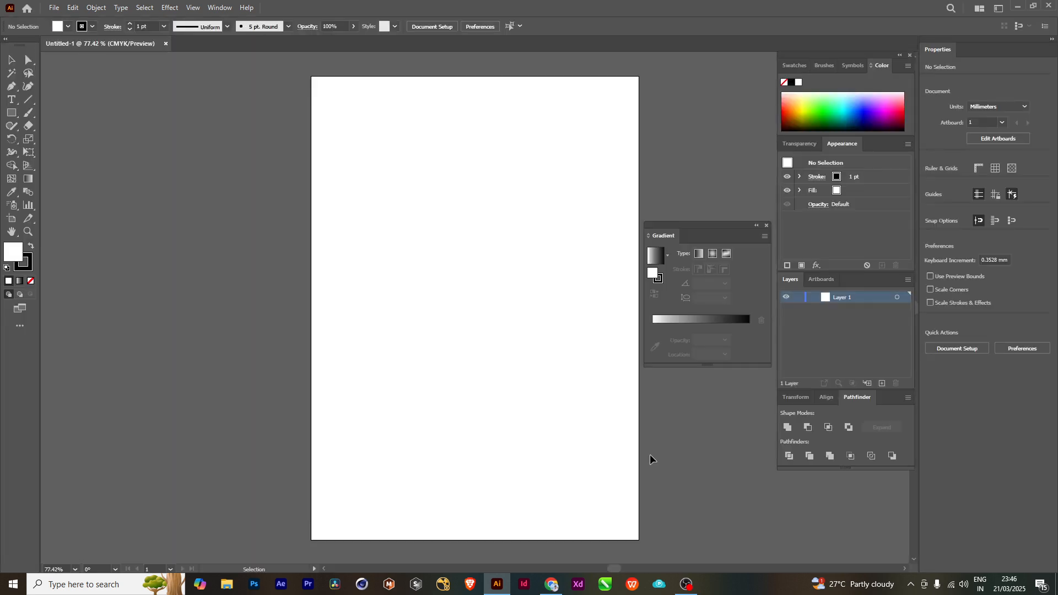
{"action": "left_click_drag", "start_coordinate": [456, 187], "coordinate": [468, 217]}
{"action": "scroll", "coordinate": [463, 237], "scroll_direction": "down", "scroll_amount": 1}
{"action": "left_click_drag", "start_coordinate": [458, 255], "coordinate": [481, 213]}
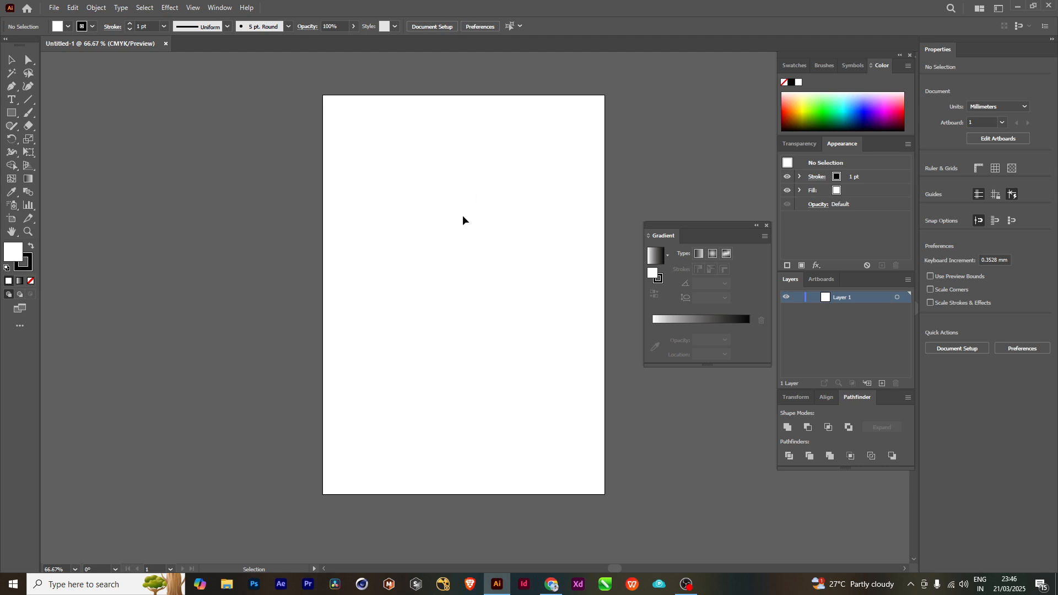
{"action": "left_click_drag", "start_coordinate": [462, 220], "coordinate": [435, 215]}
{"action": "key", "text": "ctrl+equal"}
{"action": "scroll", "coordinate": [309, 182], "scroll_direction": "up", "scroll_amount": 2}
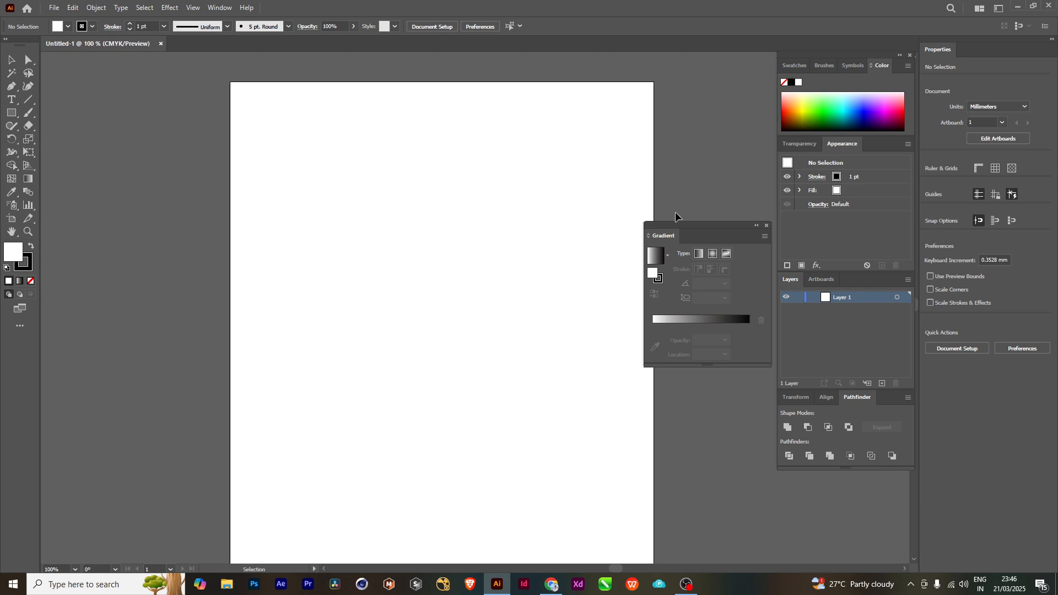
- Move the floating Gradient panel clear of the artboard
{"action": "left_click_drag", "start_coordinate": [681, 227], "coordinate": [697, 140]}
{"action": "scroll", "coordinate": [302, 255], "scroll_direction": "down", "scroll_amount": 1}
{"action": "left_click_drag", "start_coordinate": [627, 147], "coordinate": [401, 210]}
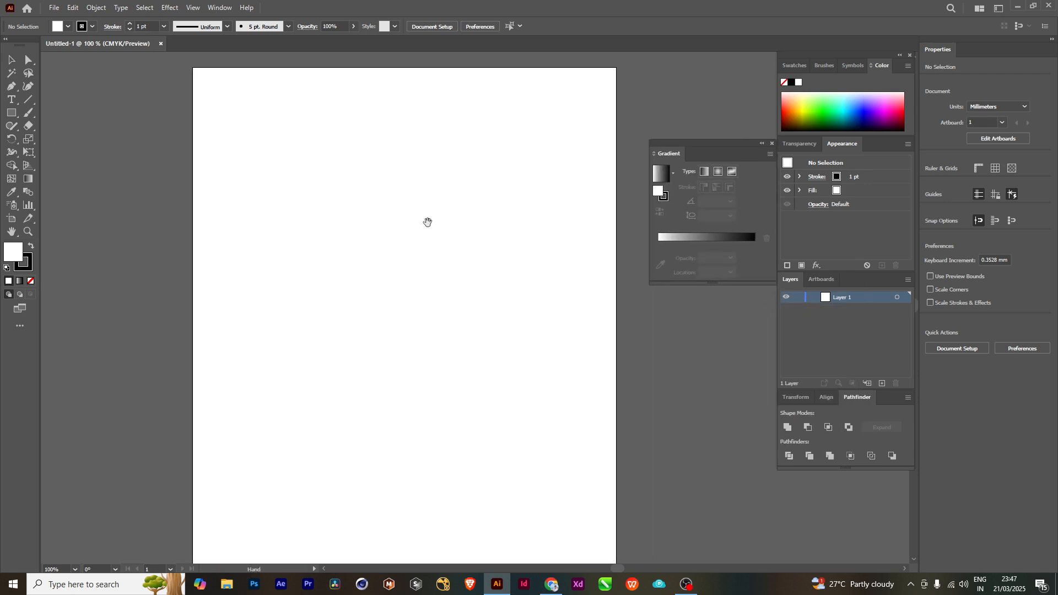
{"action": "left_click_drag", "start_coordinate": [466, 238], "coordinate": [467, 238]}
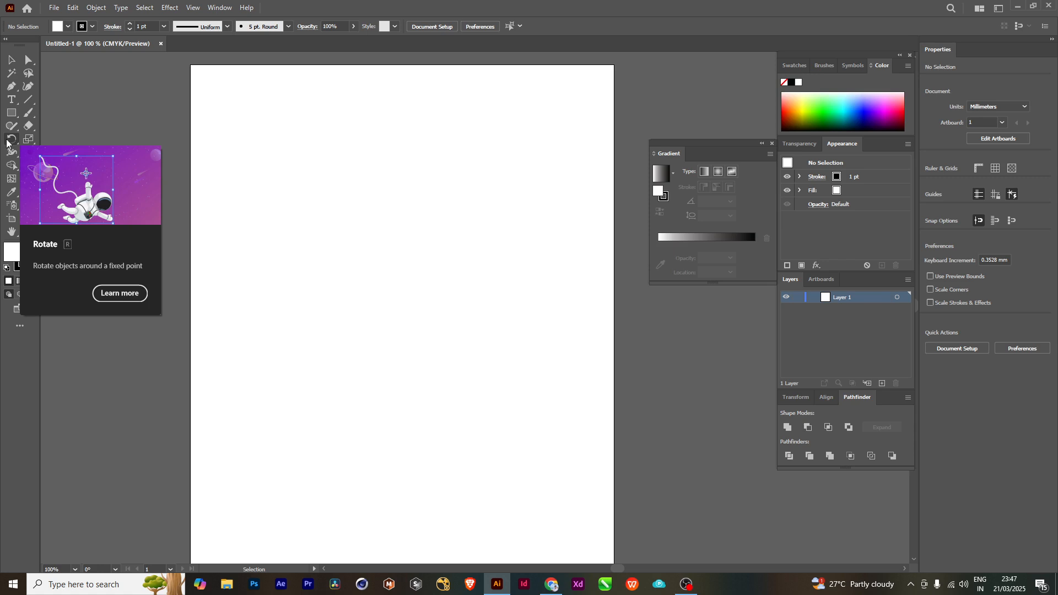
- Draw a rectangle about 83 × 92 mm on the artboard and fill it with magenta DC00E2
{"action": "left_click", "coordinate": [15, 113]}
{"action": "left_click_drag", "start_coordinate": [354, 178], "coordinate": [523, 364]}
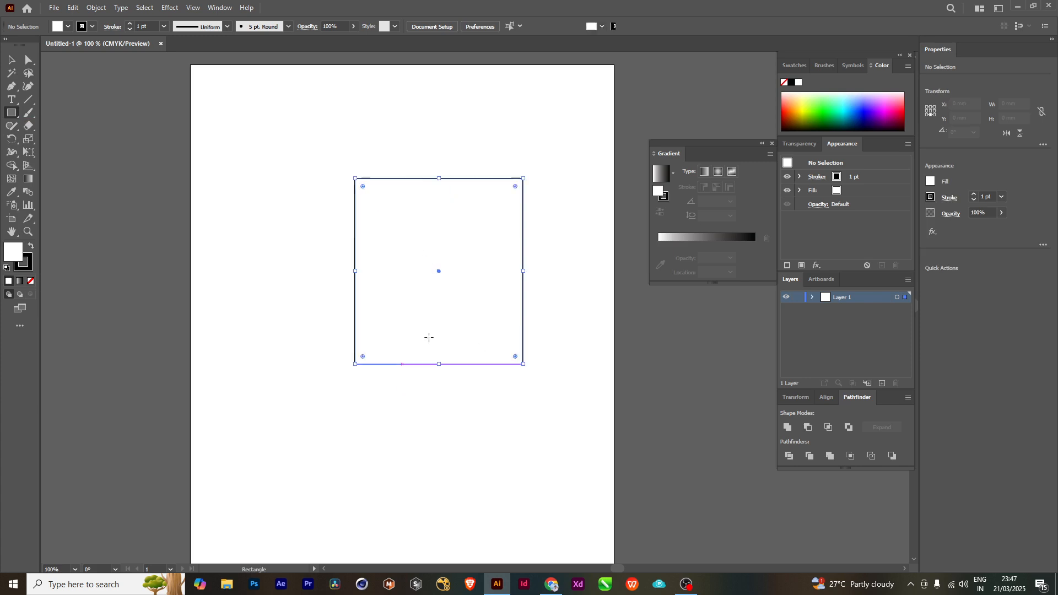
{"action": "double_click", "coordinate": [15, 257]}
{"action": "left_click", "coordinate": [699, 284]}
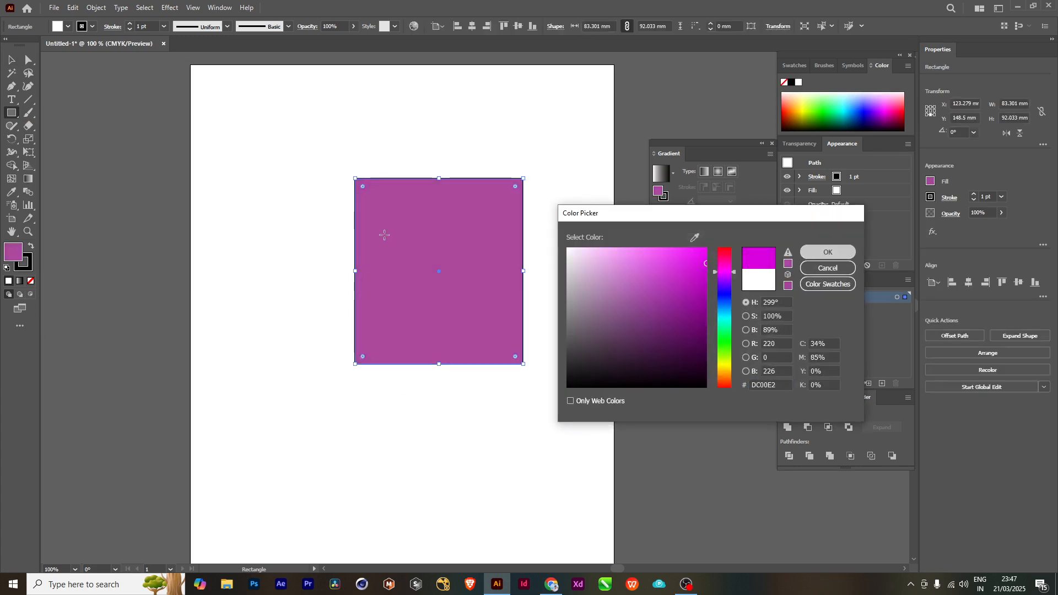
{"action": "left_click", "coordinate": [819, 251]}
- Rotate the magenta rectangle about 19° clockwise and move it off the artboard
{"action": "left_click", "coordinate": [7, 59]}
{"action": "left_click_drag", "start_coordinate": [424, 236], "coordinate": [369, 223]}
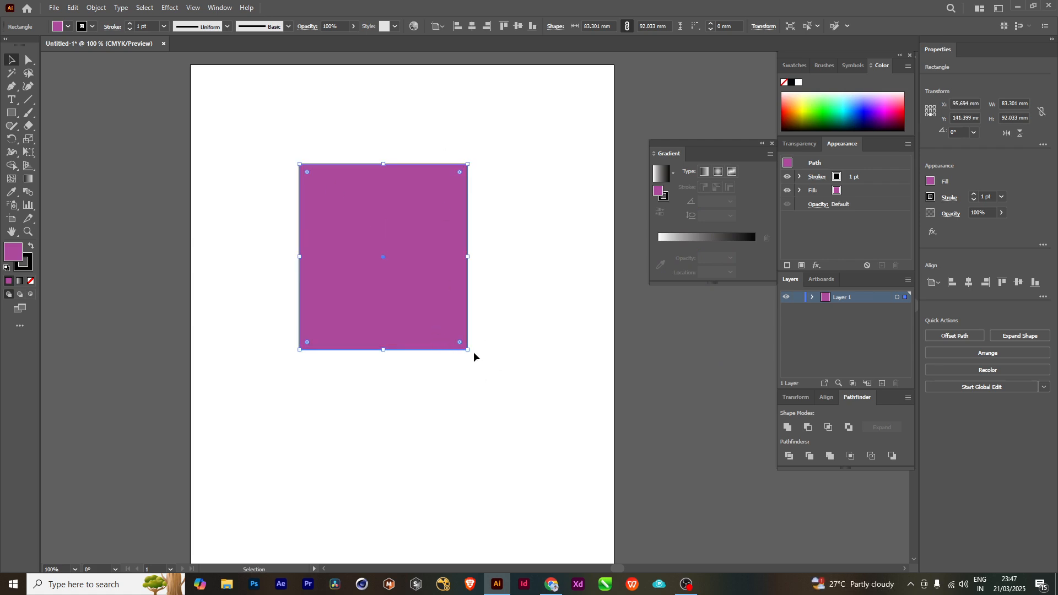
{"action": "left_click_drag", "start_coordinate": [472, 356], "coordinate": [438, 342]}
{"action": "left_click_drag", "start_coordinate": [408, 250], "coordinate": [61, 230]}
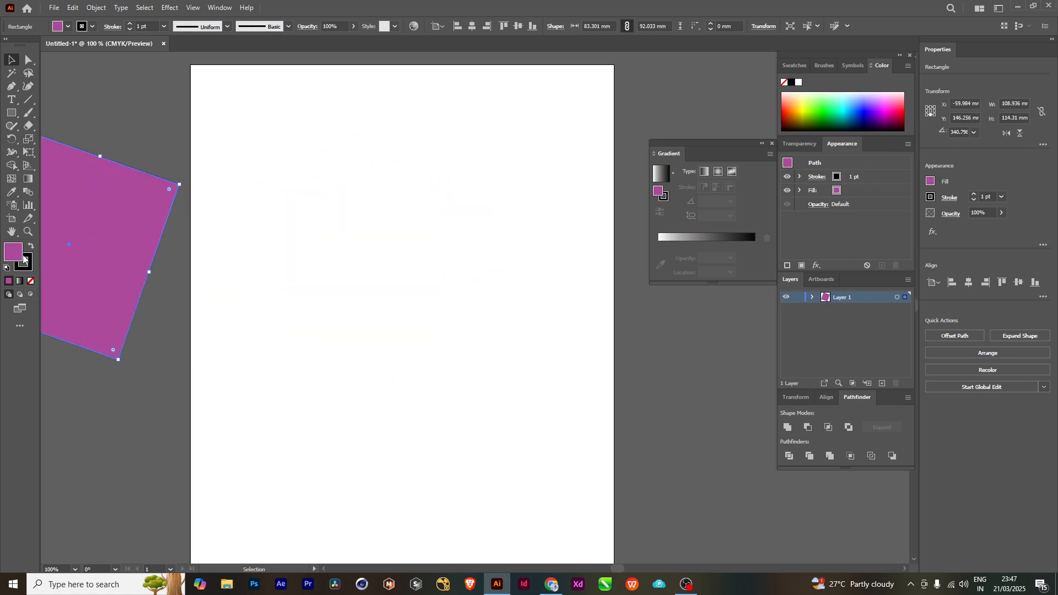
- Draw a narrow upright ellipse about 19 × 63 mm on the artboard and fill it with green 00E015
{"action": "left_click", "coordinate": [17, 117]}
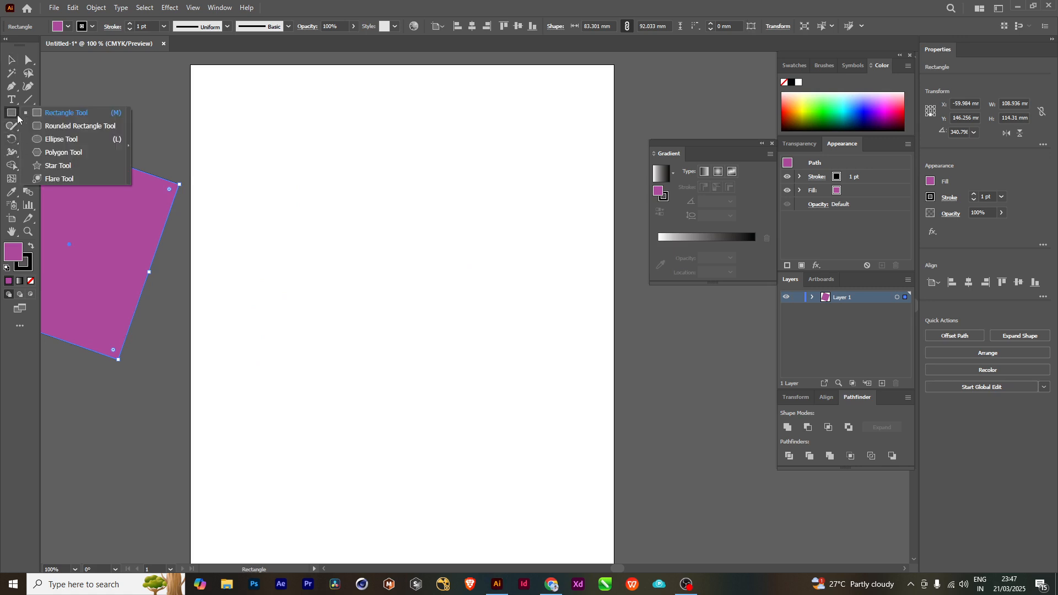
{"action": "left_click", "coordinate": [42, 140]}
{"action": "mouse_move", "coordinate": [420, 198]}
{"action": "left_mouse_down"}
{"action": "mouse_move", "coordinate": [458, 328]}
{"action": "mouse_move", "coordinate": [449, 298]}
{"action": "left_mouse_up"}
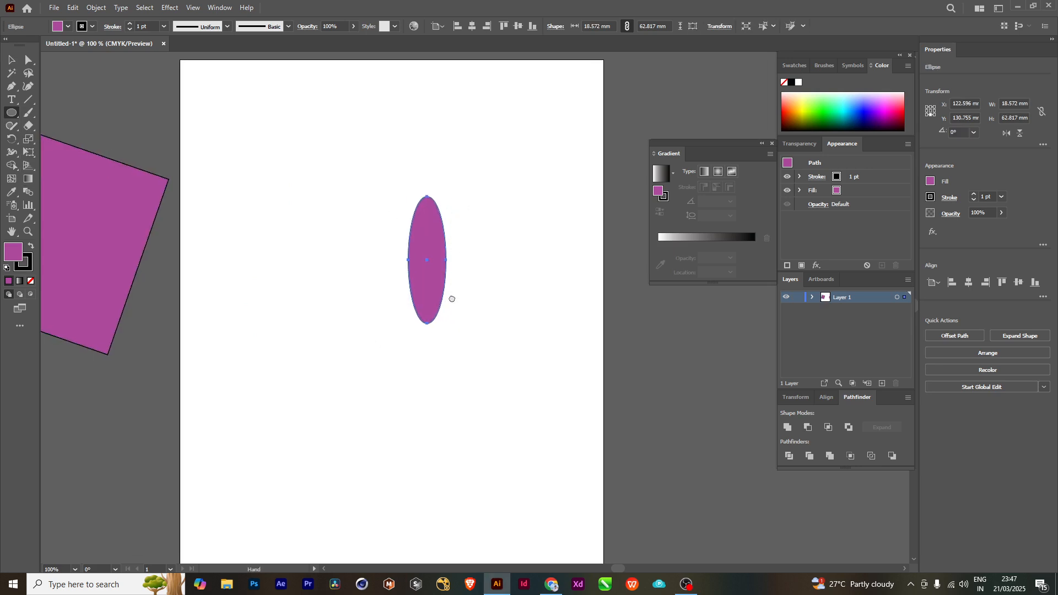
{"action": "double_click", "coordinate": [18, 255]}
{"action": "left_click", "coordinate": [725, 339]}
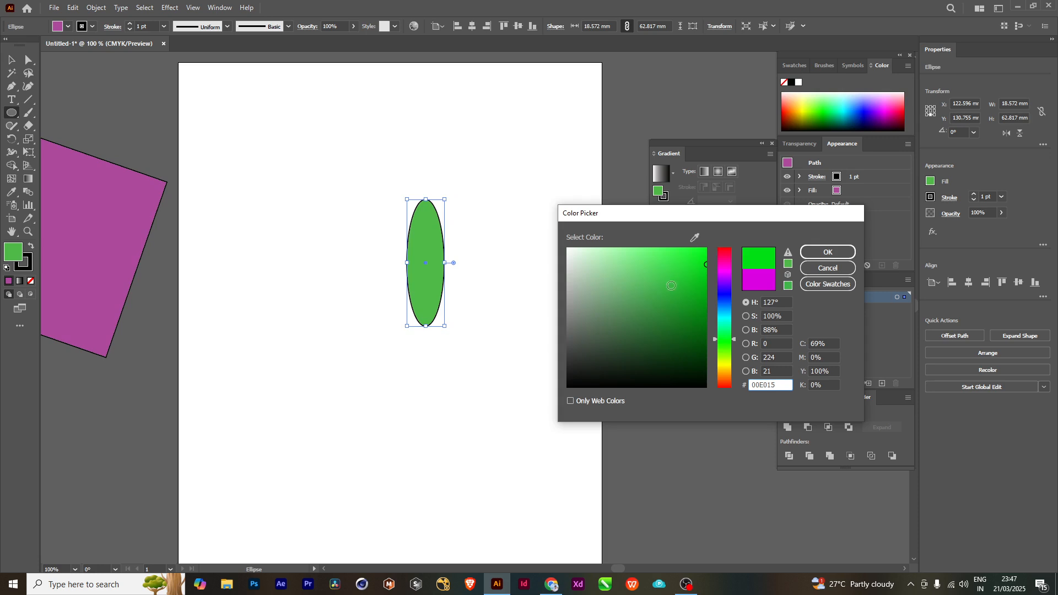
{"action": "left_click", "coordinate": [828, 252]}
- Reposition the green ellipse on the artboard at about X 111 mm, Y 132 mm
{"action": "key", "text": "v"}
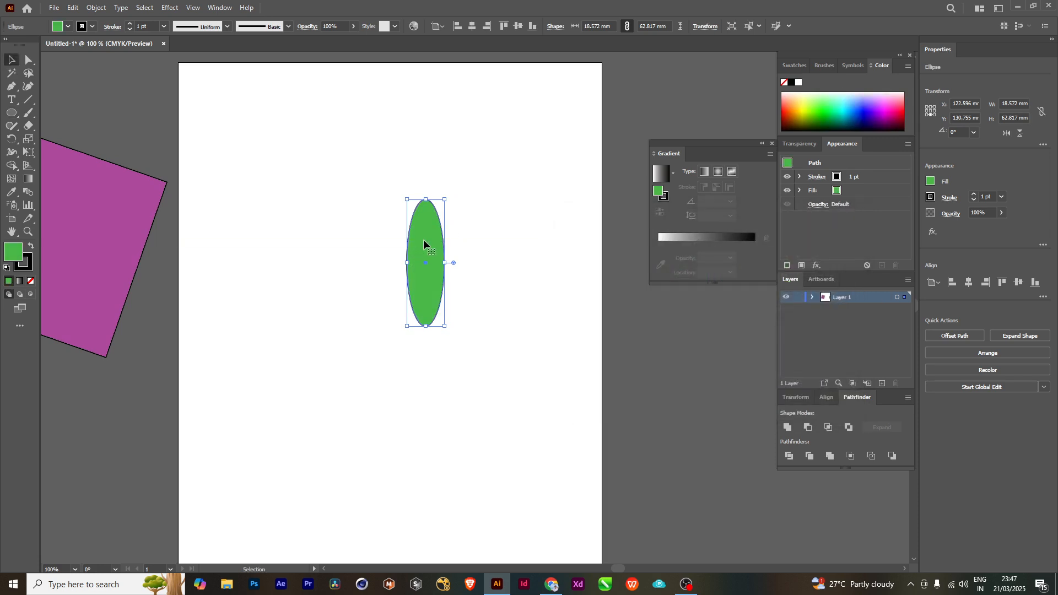
{"action": "key", "text": "ctrl+z"}
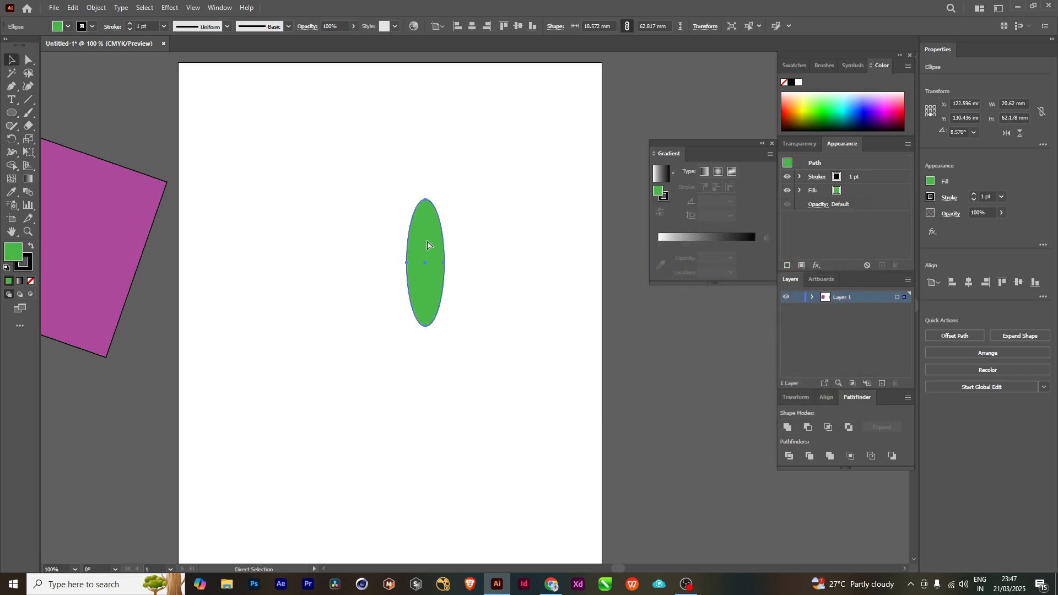
{"action": "left_click_drag", "start_coordinate": [430, 231], "coordinate": [403, 240]}
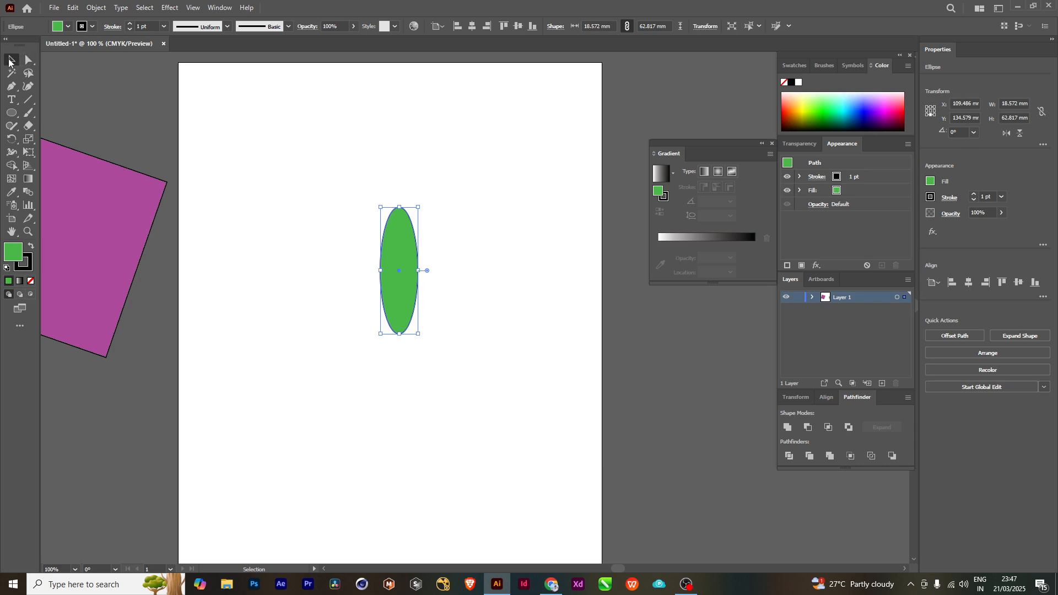
{"action": "mouse_move", "coordinate": [398, 238]}
{"action": "left_mouse_down"}
{"action": "mouse_move", "coordinate": [395, 228]}
{"action": "mouse_move", "coordinate": [415, 240]}
{"action": "left_mouse_up"}
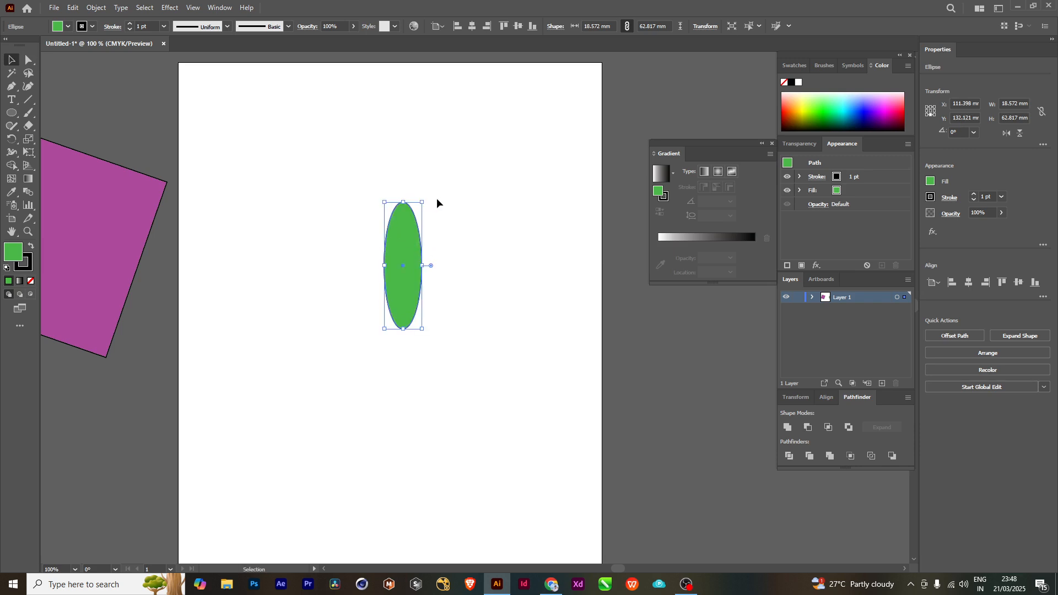
{"action": "left_click", "coordinate": [324, 160]}
{"action": "left_click", "coordinate": [401, 237]}
{"action": "left_click_drag", "start_coordinate": [427, 333], "coordinate": [395, 334]}
{"action": "key", "text": "ctrl+z"}
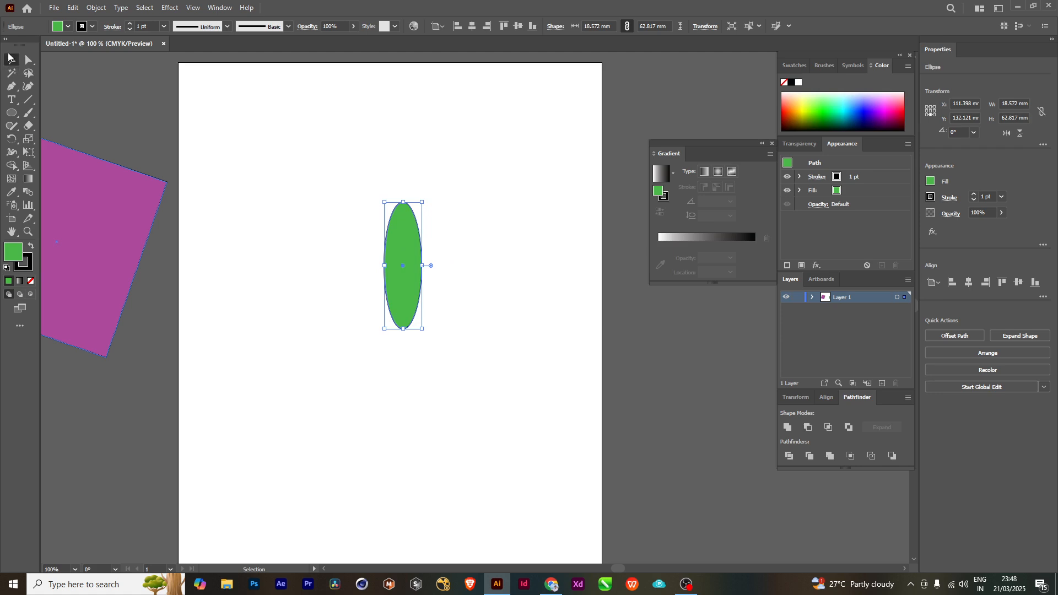
{"action": "left_click", "coordinate": [8, 56]}
{"action": "left_click", "coordinate": [394, 236]}
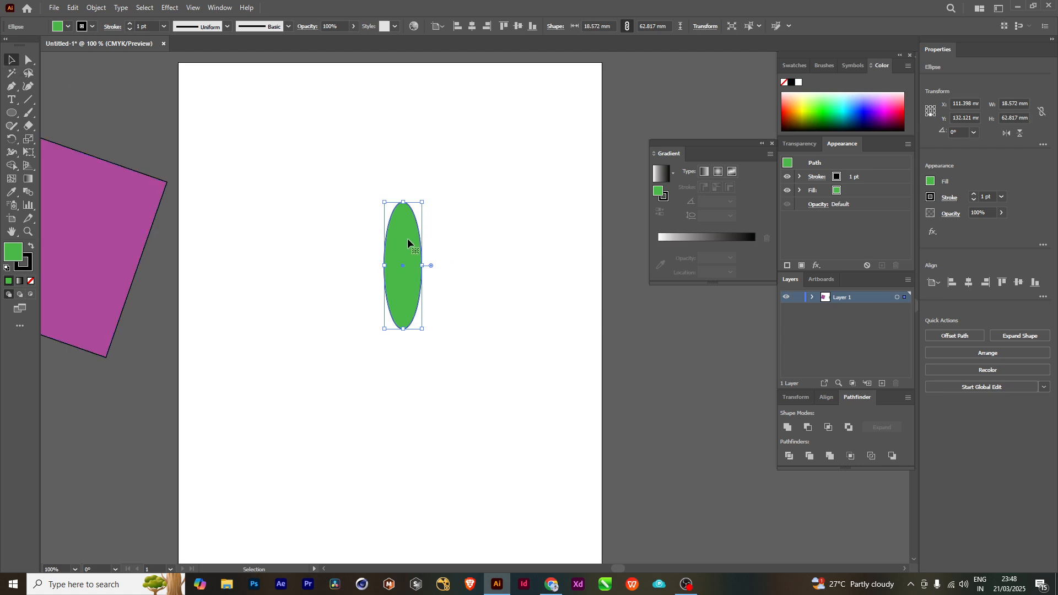
{"action": "left_click", "coordinate": [28, 63]}
{"action": "left_click", "coordinate": [11, 60]}
{"action": "left_click_drag", "start_coordinate": [427, 198], "coordinate": [460, 223]}
{"action": "key", "text": "ctrl"}
{"action": "key", "text": "ctrl+z"}
- Move the green ellipse upward on the artboard to about X 108 mm, Y 115 mm
{"action": "left_click_drag", "start_coordinate": [406, 253], "coordinate": [400, 218]}
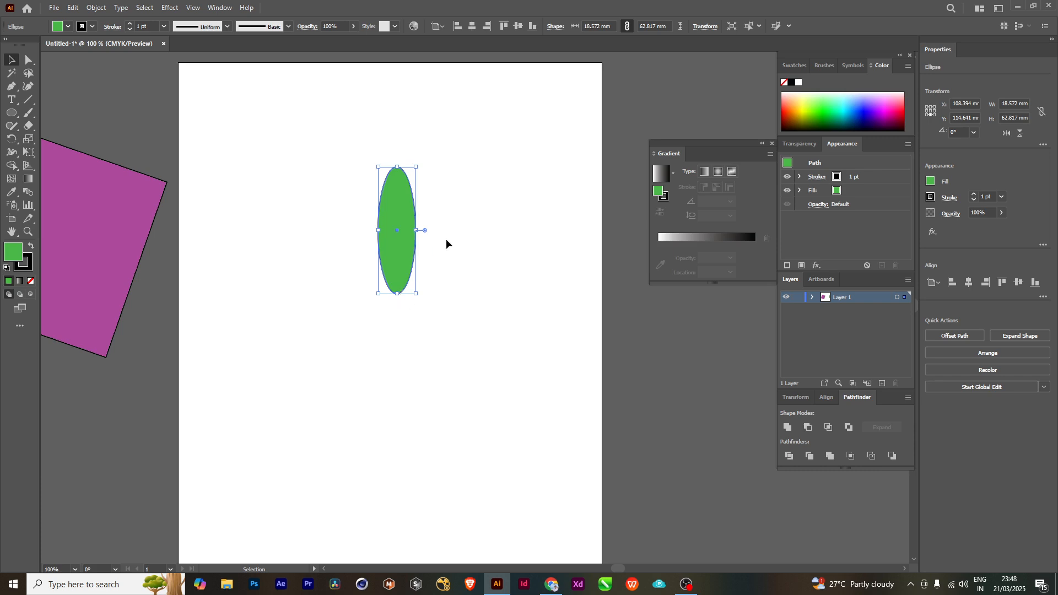
{"action": "left_click_drag", "start_coordinate": [484, 234], "coordinate": [461, 240]}
{"action": "left_click", "coordinate": [351, 236]}
{"action": "left_click", "coordinate": [370, 273]}
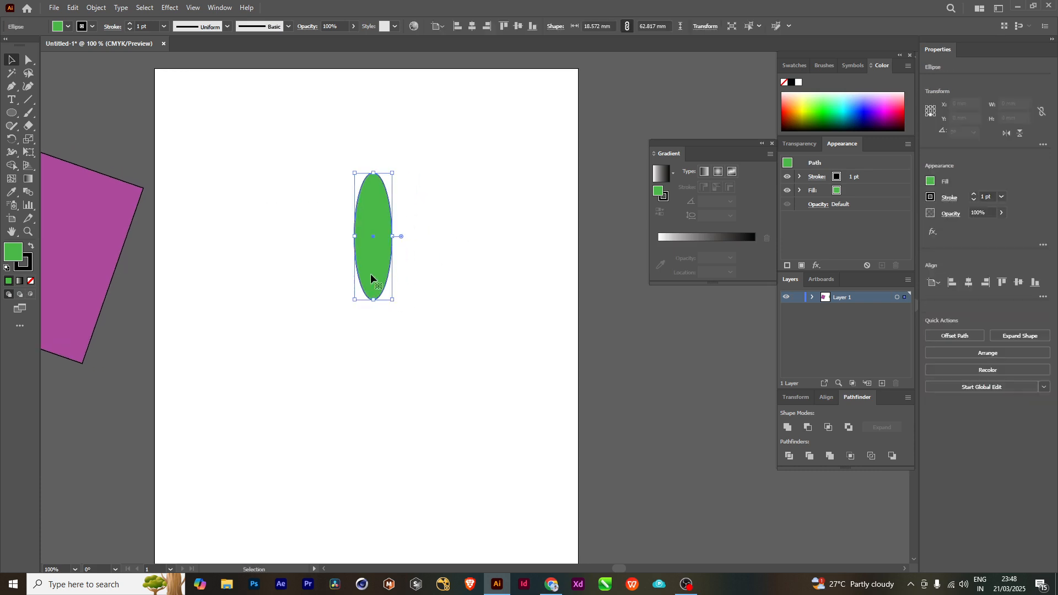
- Duplicate the green ellipse four times, rotating and placing each copy around the first one's lower end to form a five-petal flower
{"action": "left_click_drag", "start_coordinate": [377, 257], "coordinate": [411, 280], "text": "alt"}
{"action": "left_click_drag", "start_coordinate": [432, 190], "coordinate": [444, 397]}
{"action": "left_click_drag", "start_coordinate": [436, 349], "coordinate": [353, 355]}
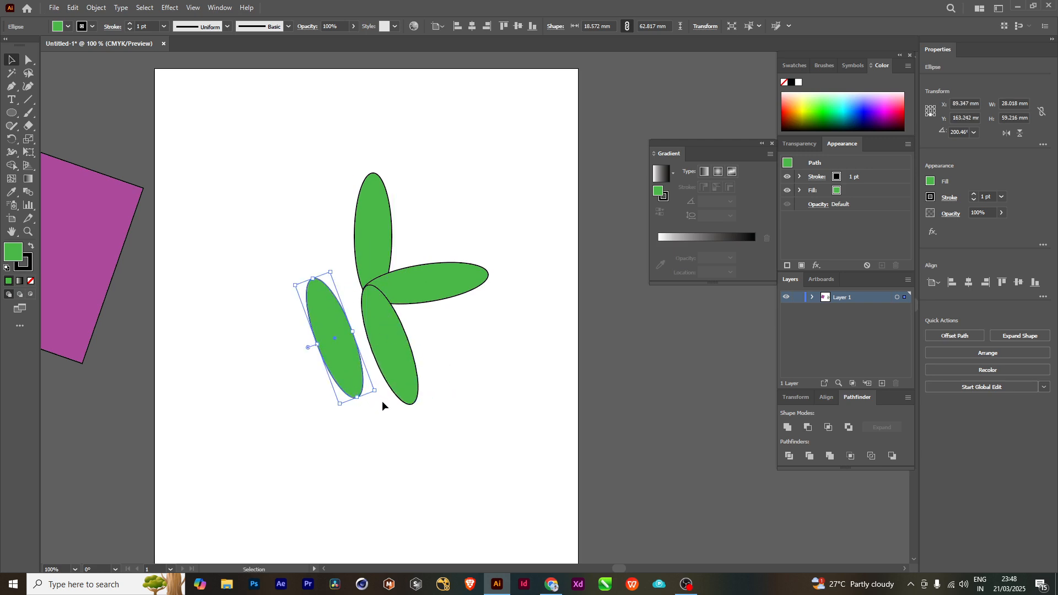
{"action": "left_click_drag", "start_coordinate": [380, 390], "coordinate": [288, 439]}
{"action": "left_click_drag", "start_coordinate": [352, 310], "coordinate": [330, 265]}
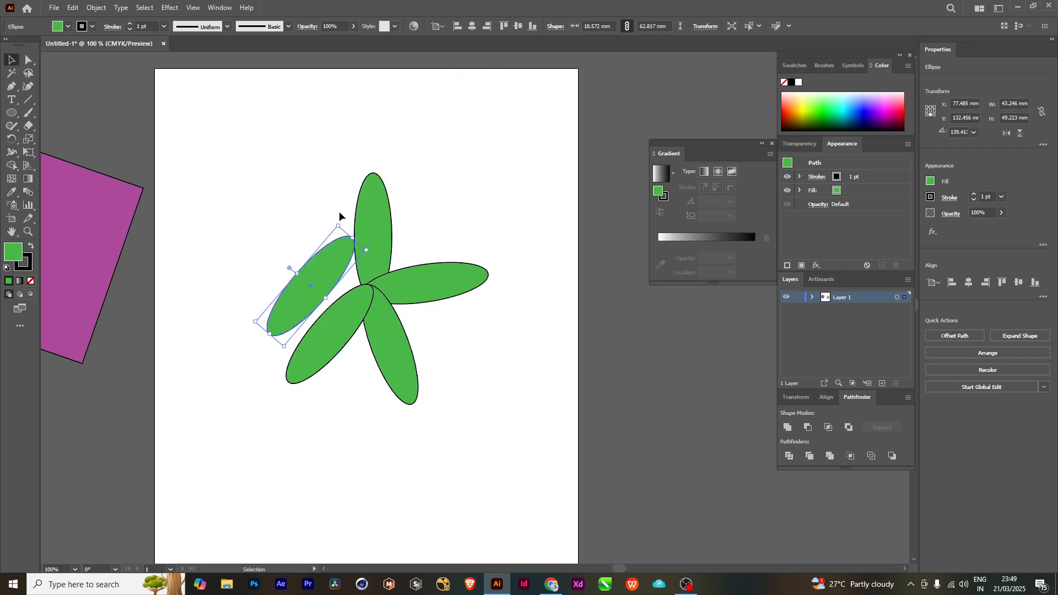
{"action": "left_click_drag", "start_coordinate": [342, 222], "coordinate": [410, 290]}
{"action": "left_click_drag", "start_coordinate": [351, 301], "coordinate": [358, 286]}
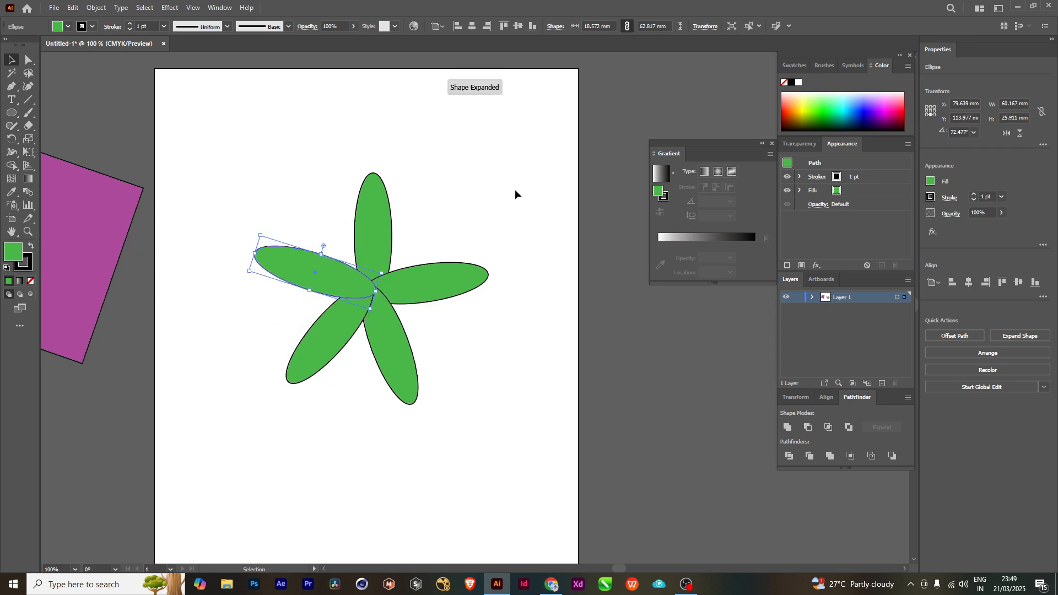
- Examine the five-petal flower's spacing and the overlap of the petals at its centre
{"action": "left_click", "coordinate": [515, 190]}
{"action": "scroll", "coordinate": [493, 295], "scroll_direction": "left", "scroll_amount": 2}
{"action": "left_click_drag", "start_coordinate": [285, 166], "coordinate": [595, 456]}
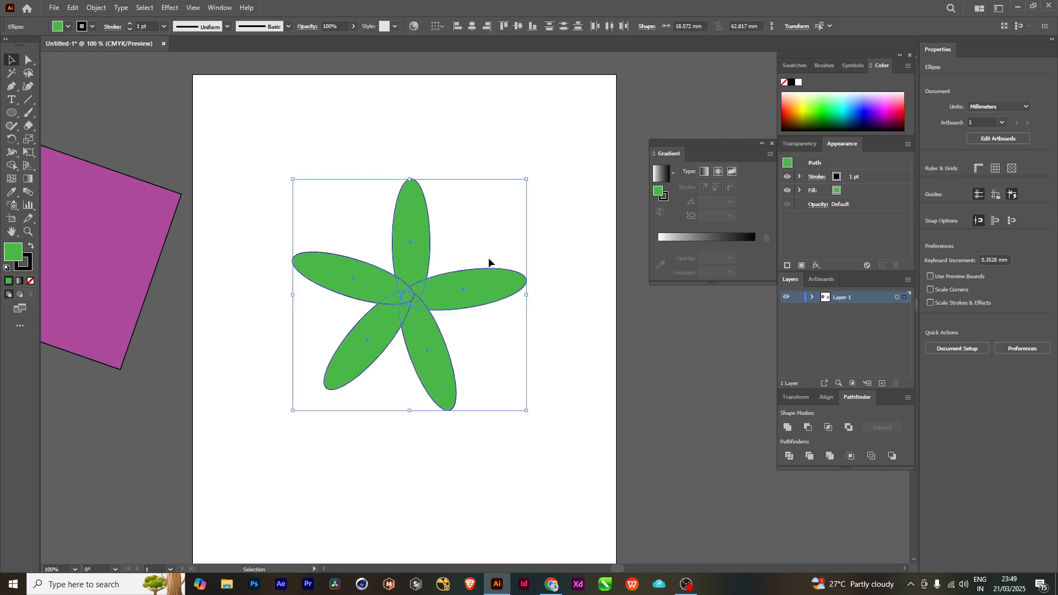
{"action": "scroll", "coordinate": [485, 210], "scroll_direction": "right", "scroll_amount": 2}
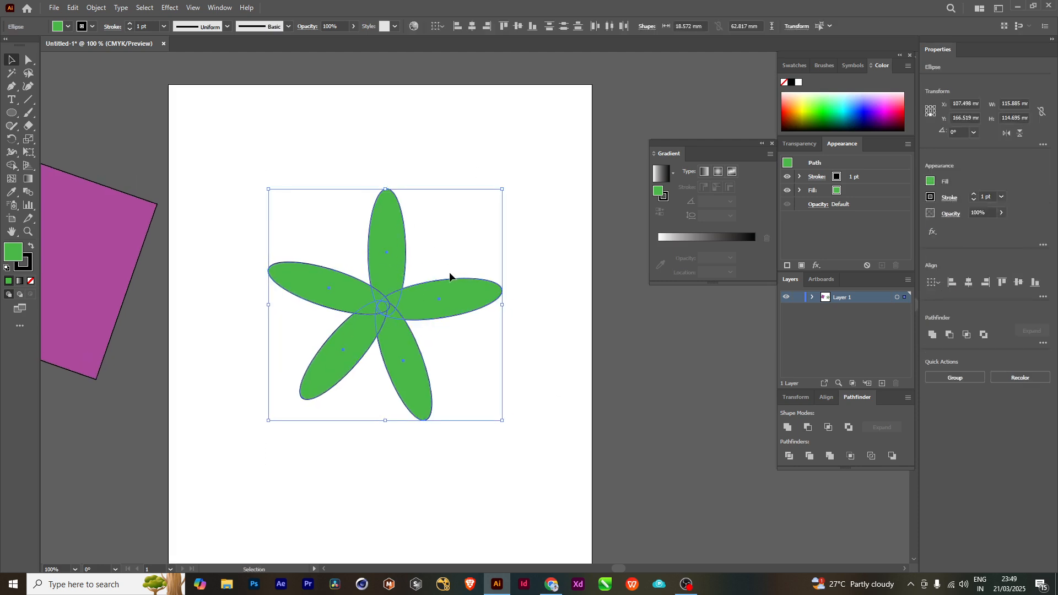
{"action": "left_click", "coordinate": [378, 143]}
{"action": "scroll", "coordinate": [445, 234], "scroll_direction": "left", "scroll_amount": 1}
{"action": "scroll", "coordinate": [333, 236], "scroll_direction": "down", "scroll_amount": 2}
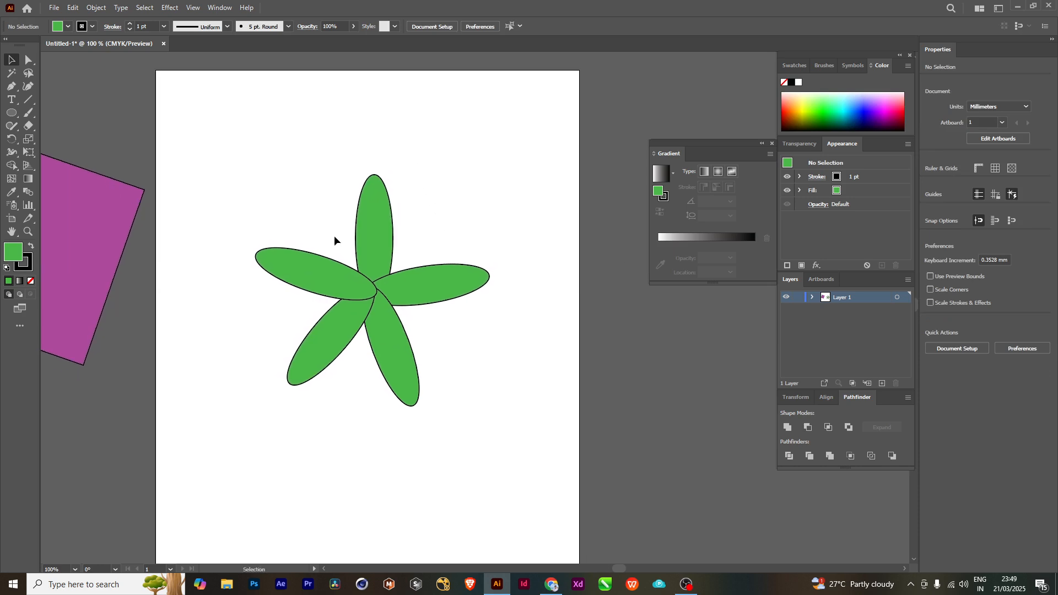
{"action": "scroll", "coordinate": [334, 236], "scroll_direction": "up", "scroll_amount": 2}
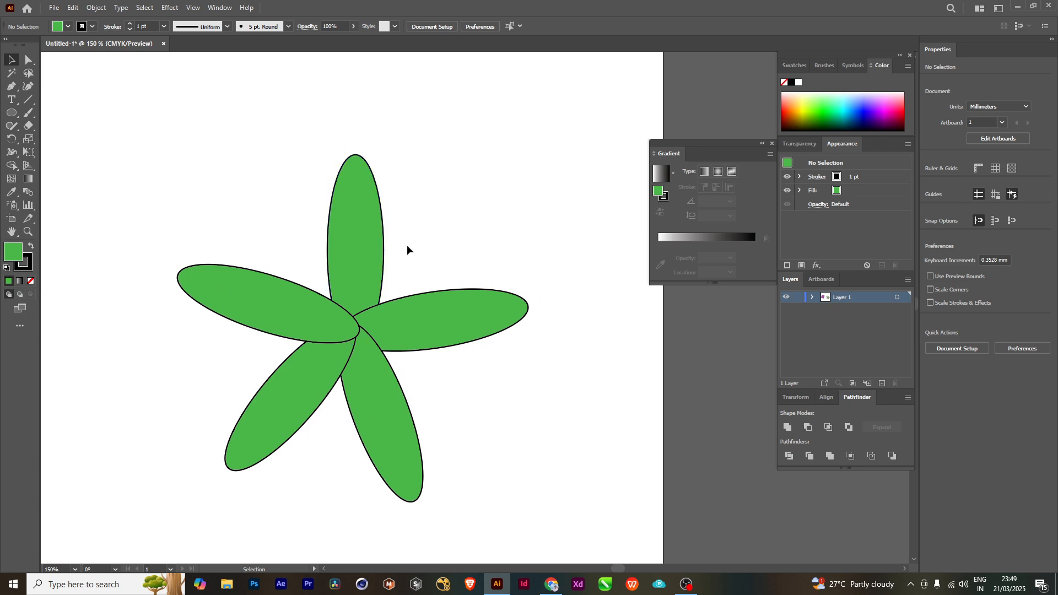
{"action": "left_click_drag", "start_coordinate": [352, 172], "coordinate": [379, 179]}
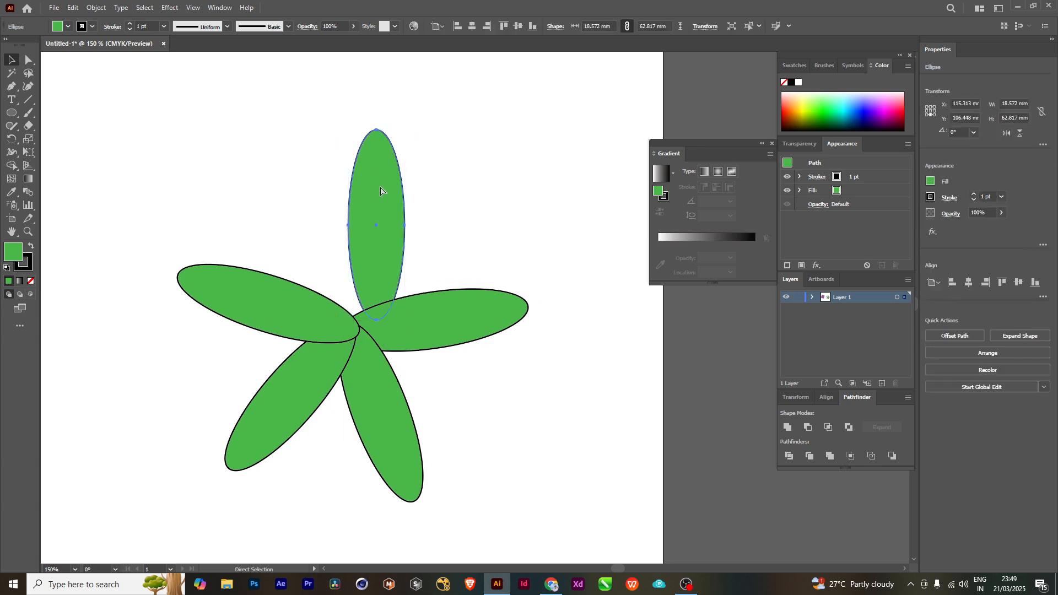
{"action": "key", "text": "ctrl+z"}
{"action": "left_click", "coordinate": [428, 307]}
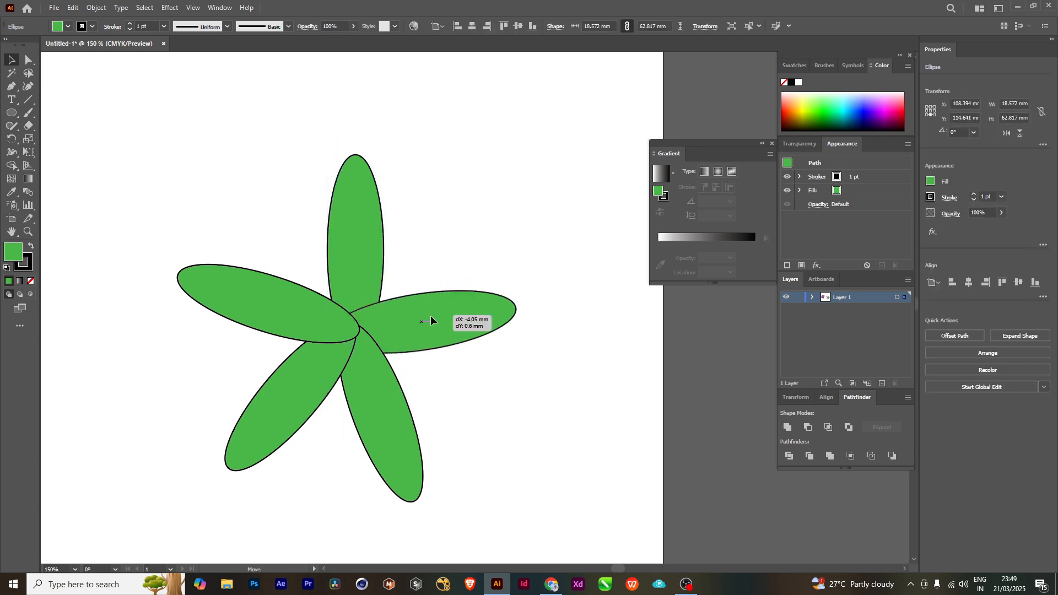
{"action": "key", "text": "v"}
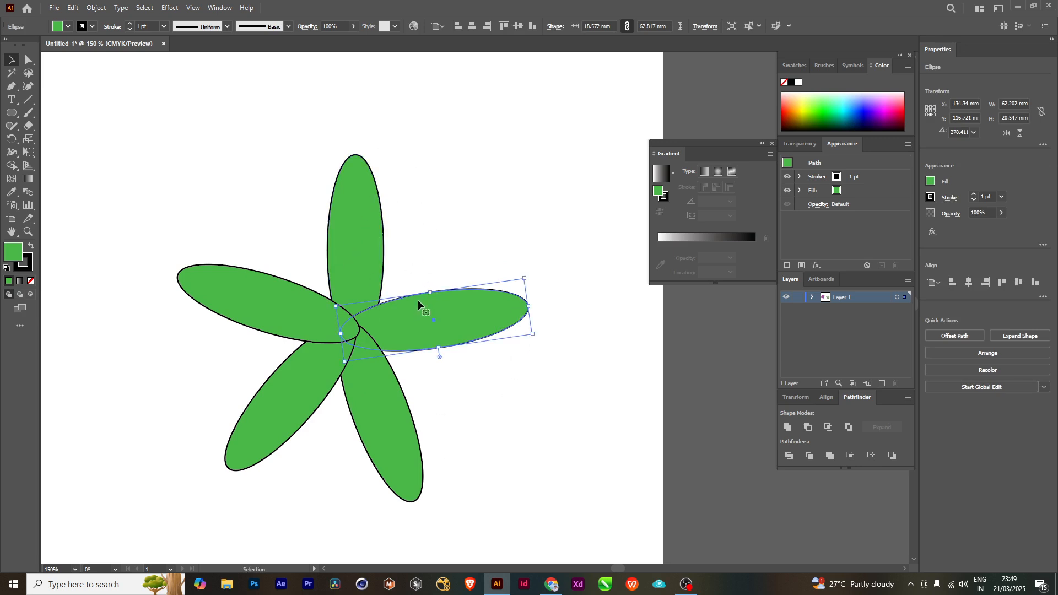
- Select all five green petals of the flower together
{"action": "scroll", "coordinate": [426, 279], "scroll_direction": "down", "scroll_amount": 2}
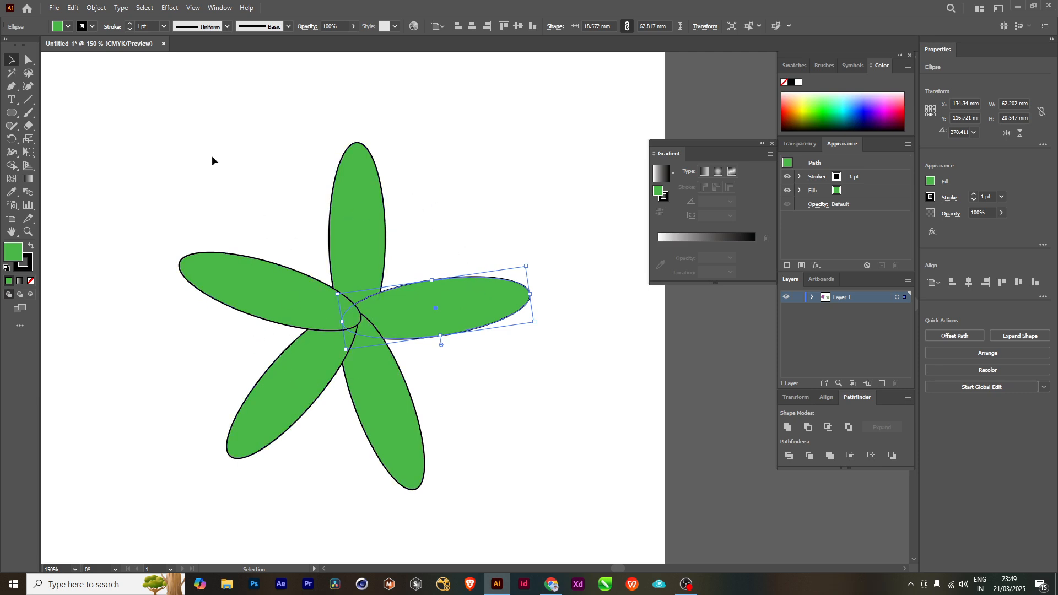
{"action": "left_click_drag", "start_coordinate": [153, 124], "coordinate": [518, 449]}
{"action": "scroll", "coordinate": [419, 319], "scroll_direction": "down", "scroll_amount": 2}
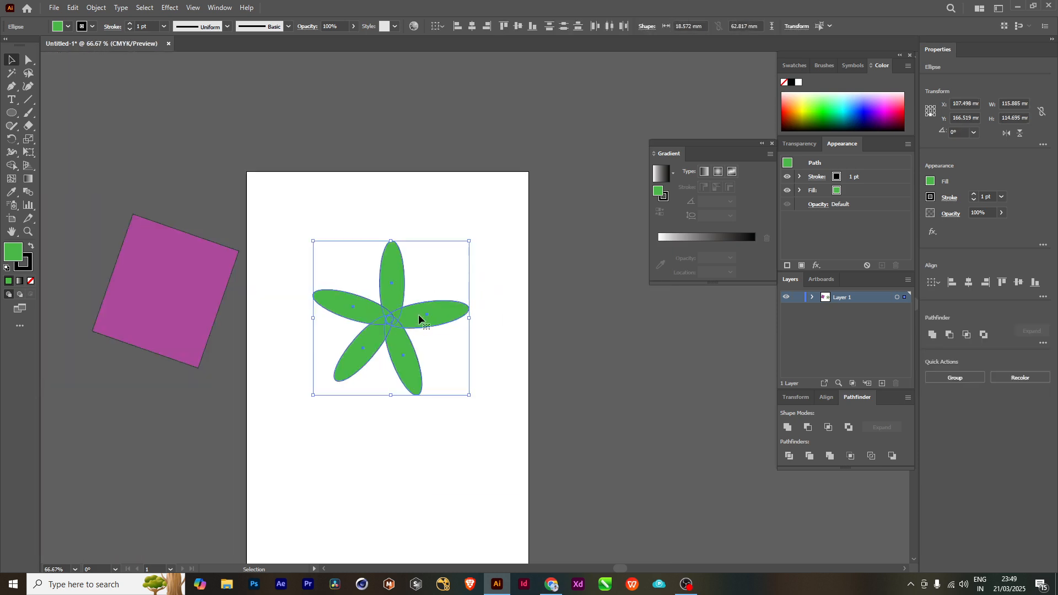
{"action": "scroll", "coordinate": [418, 314], "scroll_direction": "left", "scroll_amount": 1}
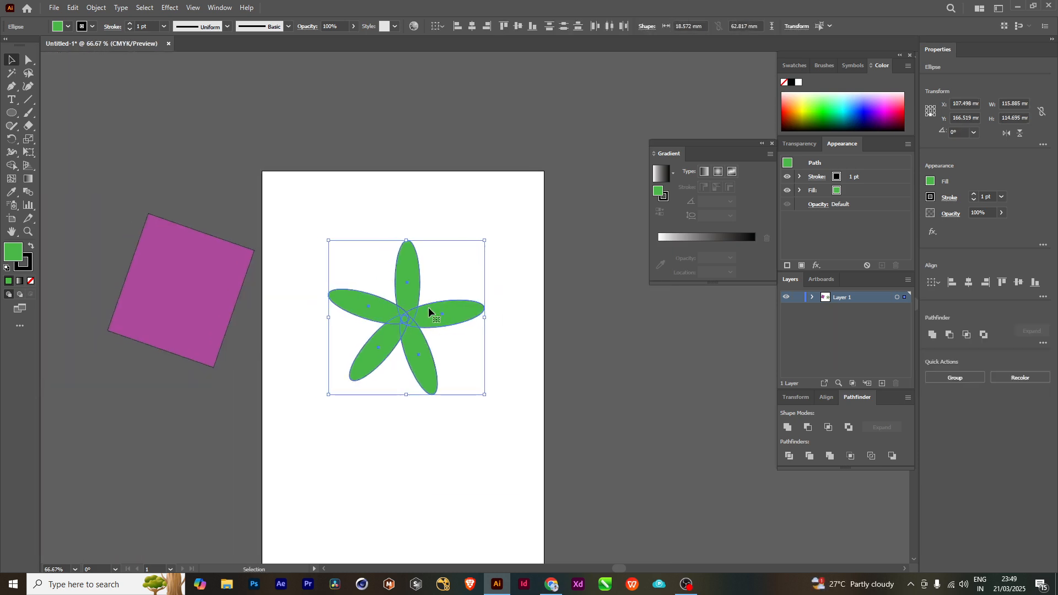
{"action": "scroll", "coordinate": [444, 226], "scroll_direction": "left", "scroll_amount": 1}
{"action": "scroll", "coordinate": [413, 260], "scroll_direction": "down", "scroll_amount": 1}
{"action": "scroll", "coordinate": [385, 310], "scroll_direction": "up", "scroll_amount": 3}
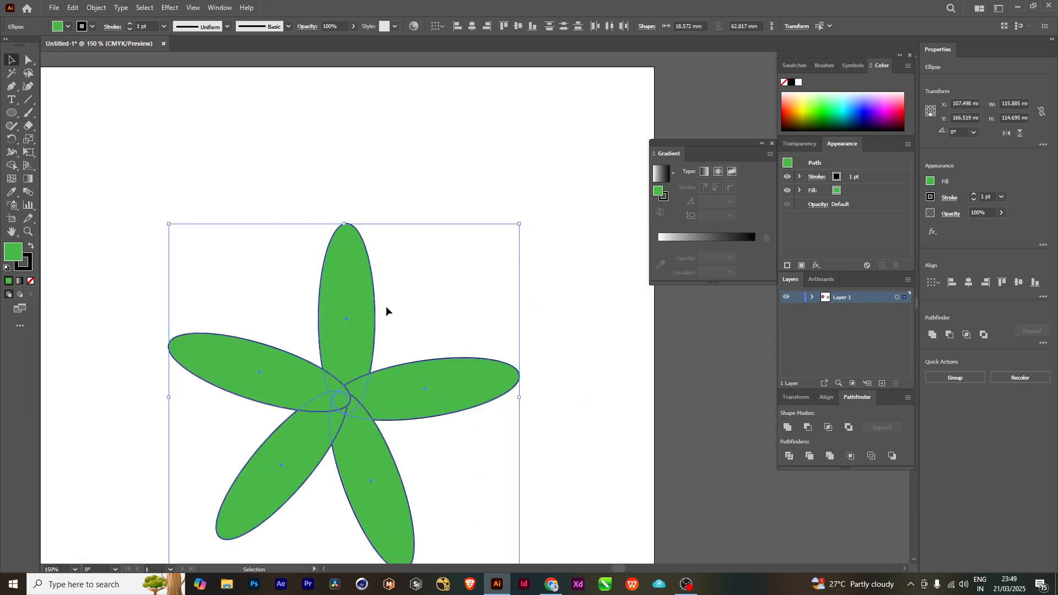
{"action": "scroll", "coordinate": [392, 281], "scroll_direction": "down", "scroll_amount": 2}
{"action": "scroll", "coordinate": [413, 273], "scroll_direction": "left", "scroll_amount": 1}
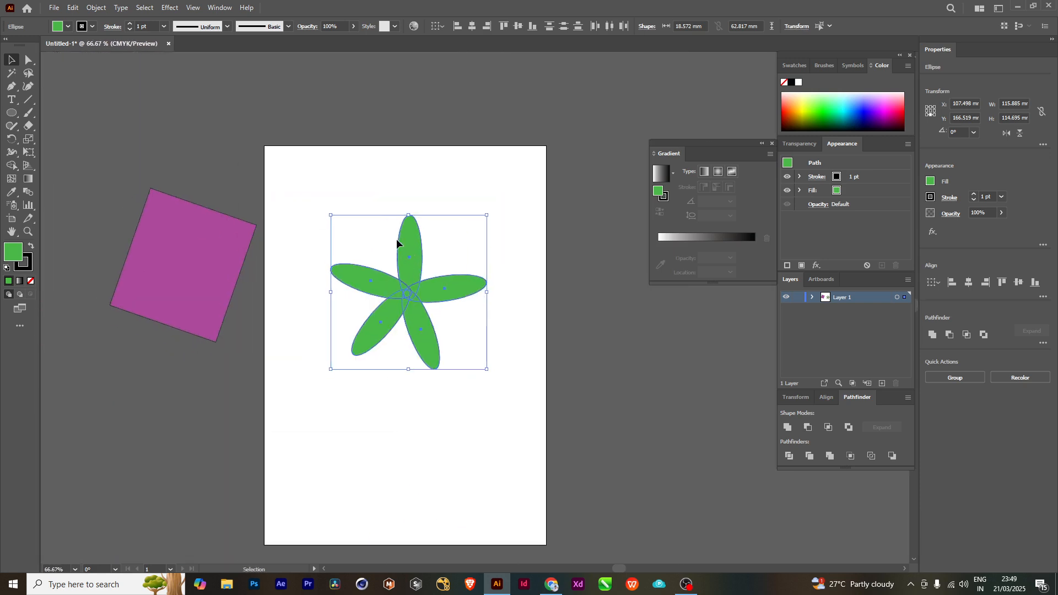
{"action": "scroll", "coordinate": [415, 237], "scroll_direction": "left", "scroll_amount": 1}
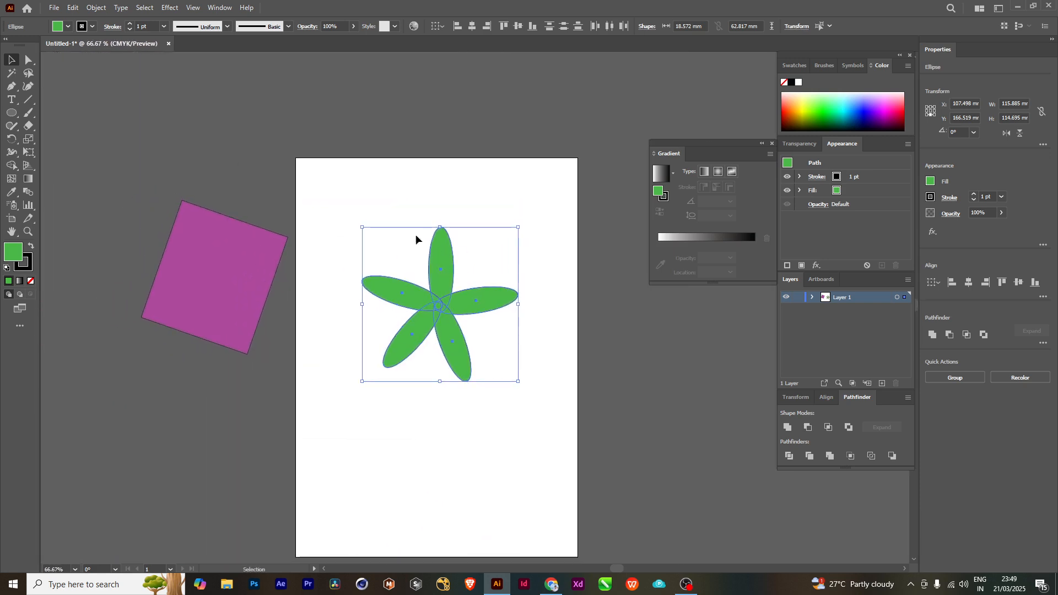
- Move the whole five-petal flower off the artboard and back onto it at about X 115 mm, Y 161 mm
{"action": "left_click_drag", "start_coordinate": [345, 216], "coordinate": [548, 436]}
{"action": "left_click_drag", "start_coordinate": [348, 192], "coordinate": [531, 438]}
{"action": "left_click_drag", "start_coordinate": [444, 278], "coordinate": [163, 380]}
{"action": "left_click_drag", "start_coordinate": [150, 374], "coordinate": [462, 287]}
{"action": "scroll", "coordinate": [444, 378], "scroll_direction": "up", "scroll_amount": 1}
{"action": "scroll", "coordinate": [462, 290], "scroll_direction": "up", "scroll_amount": 1}
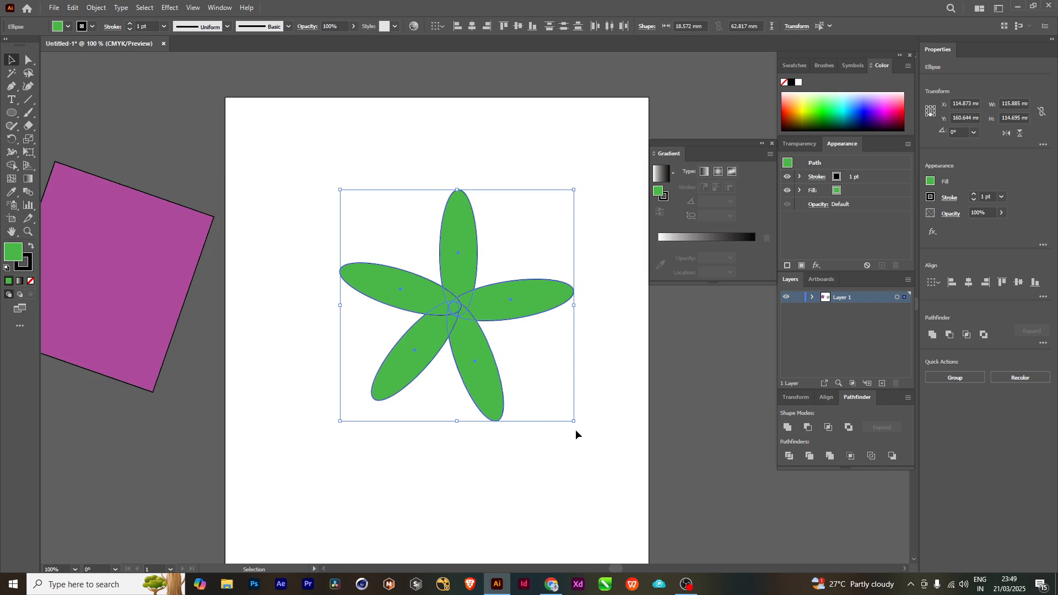
{"action": "left_click_drag", "start_coordinate": [576, 423], "coordinate": [531, 397]}
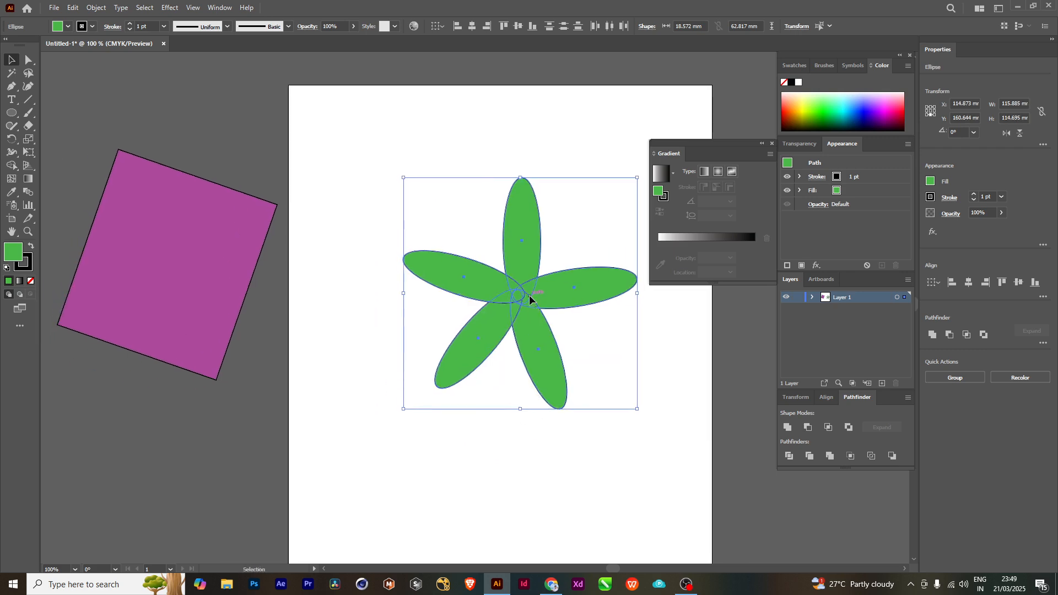
- Move the whole flower off the artboard to about X -130 mm, Y 255 mm, below the purple rectangle
{"action": "left_click_drag", "start_coordinate": [529, 296], "coordinate": [112, 463]}
{"action": "left_click_drag", "start_coordinate": [448, 423], "coordinate": [555, 399]}
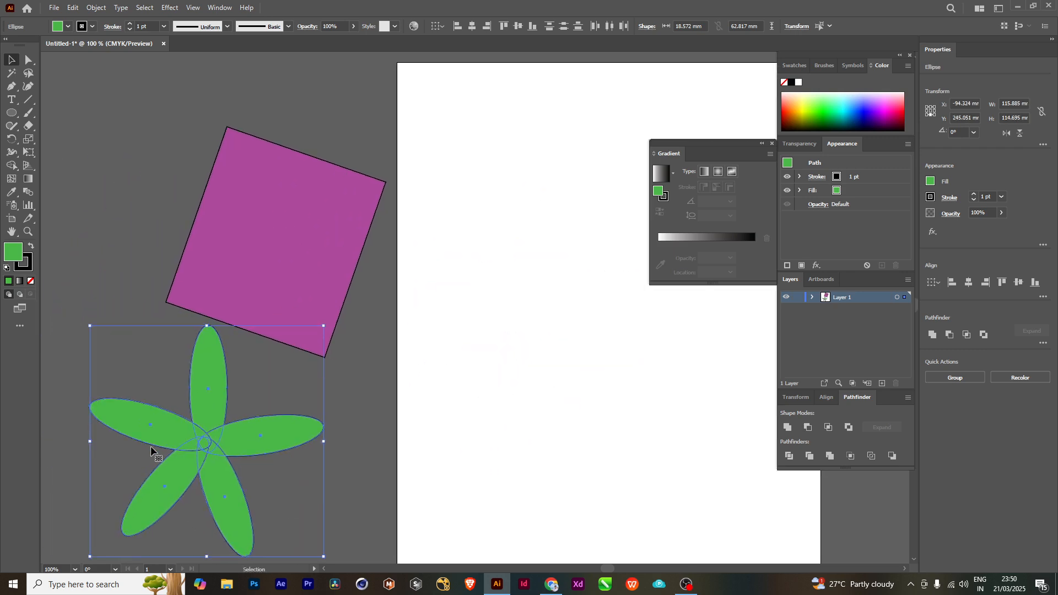
{"action": "left_click_drag", "start_coordinate": [203, 429], "coordinate": [131, 443]}
{"action": "left_click_drag", "start_coordinate": [495, 373], "coordinate": [407, 402]}
{"action": "left_click_drag", "start_coordinate": [449, 363], "coordinate": [406, 365]}
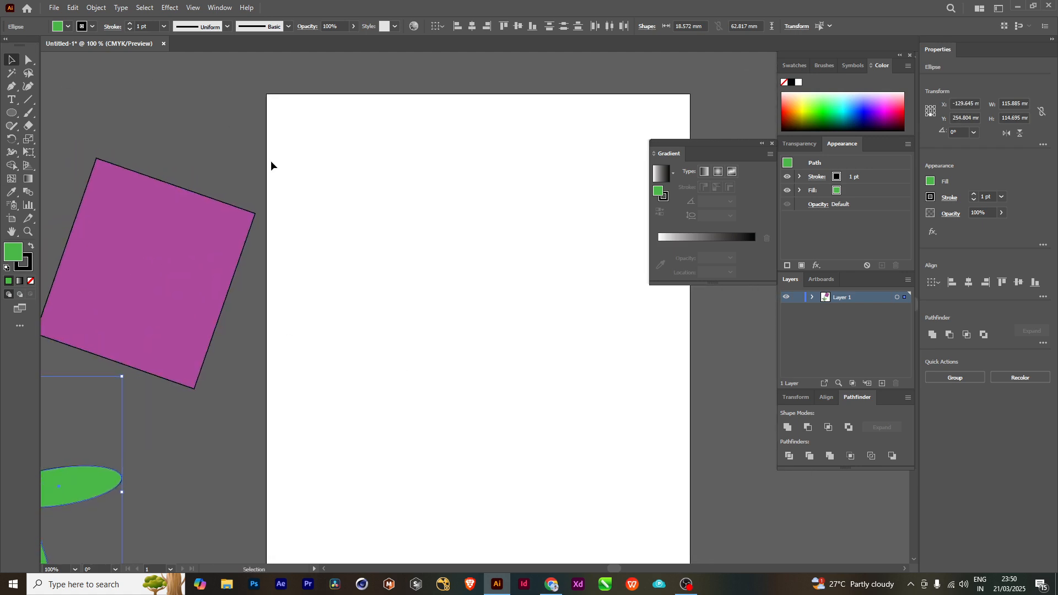
{"action": "scroll", "coordinate": [390, 286], "scroll_direction": "right", "scroll_amount": 3}
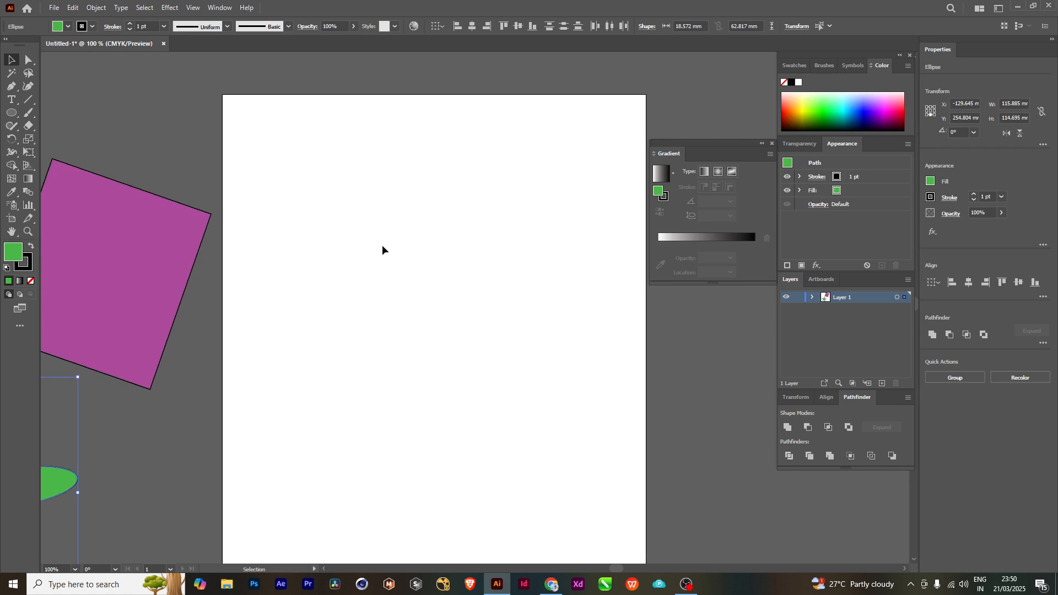
{"action": "scroll", "coordinate": [321, 253], "scroll_direction": "left", "scroll_amount": 1}
{"action": "scroll", "coordinate": [298, 358], "scroll_direction": "down", "scroll_amount": 5}
{"action": "scroll", "coordinate": [177, 443], "scroll_direction": "left", "scroll_amount": 10}
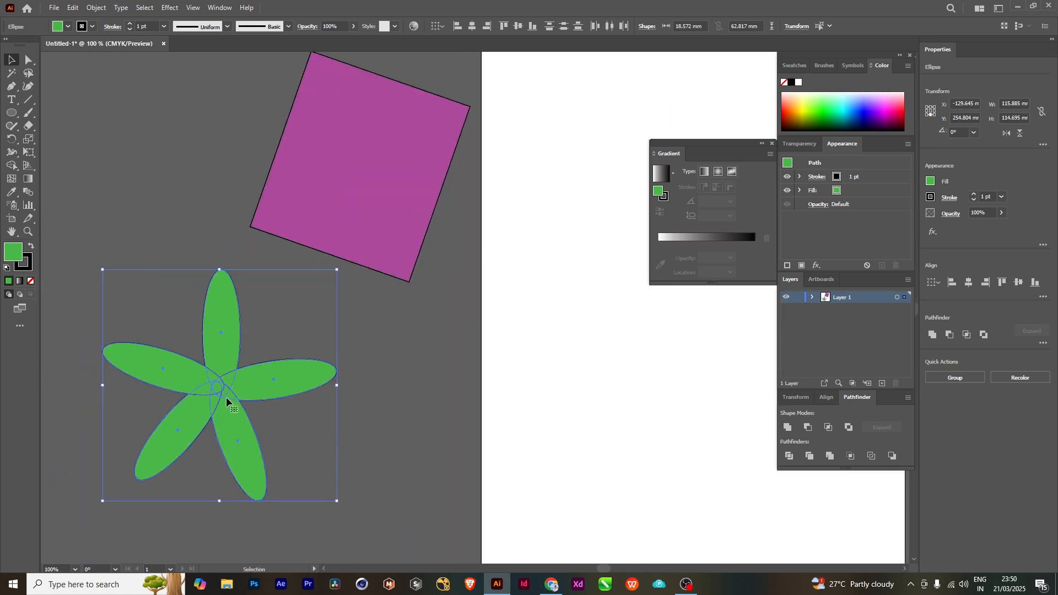
- Detach the flower's right-hand petal by moving it right to about X -84 mm, Y 202 mm
{"action": "left_click", "coordinate": [348, 355]}
{"action": "left_click", "coordinate": [228, 294]}
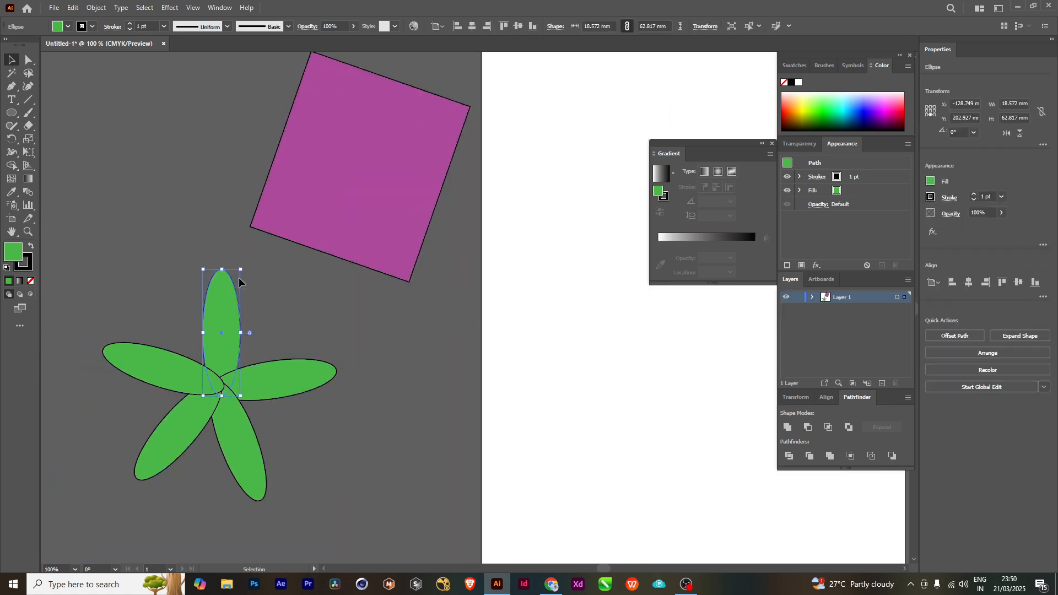
{"action": "left_click_drag", "start_coordinate": [241, 274], "coordinate": [295, 300]}
{"action": "key", "text": "ctrl+z"}
{"action": "left_click_drag", "start_coordinate": [263, 390], "coordinate": [304, 384]}
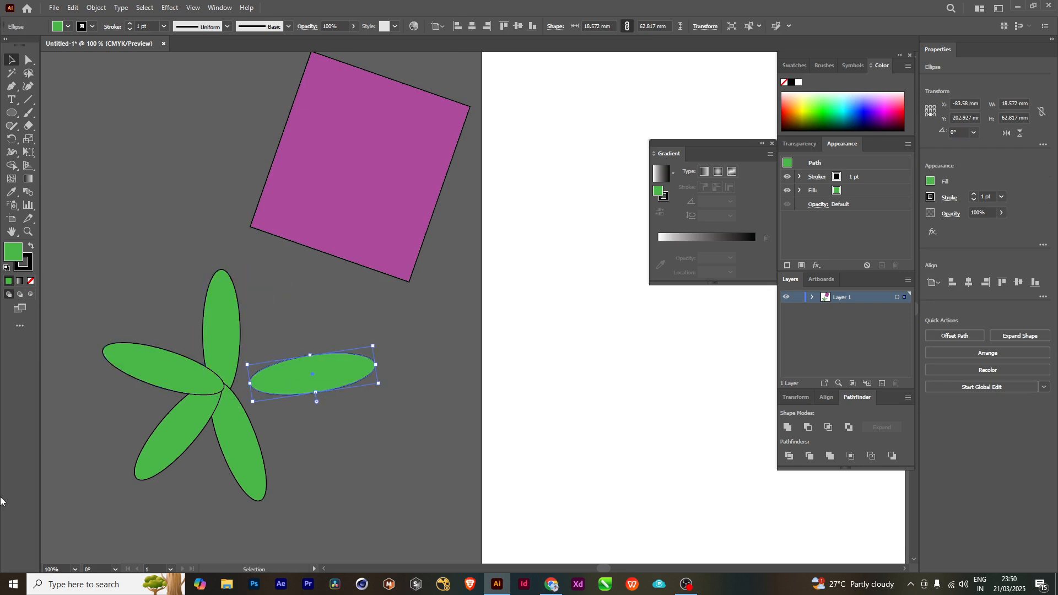
{"action": "scroll", "coordinate": [503, 399], "scroll_direction": "right", "scroll_amount": 10}
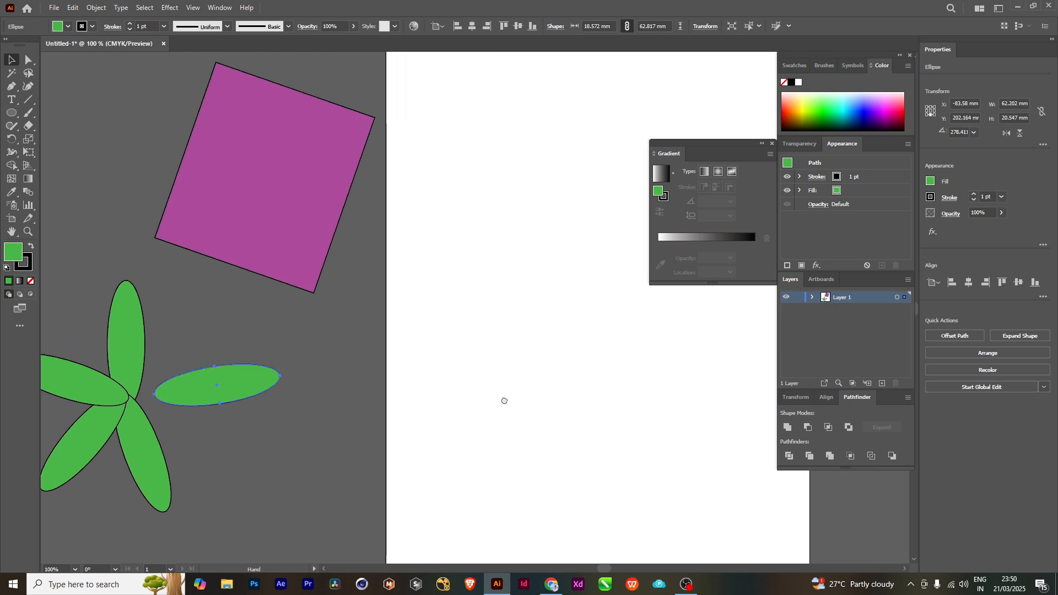
{"action": "scroll", "coordinate": [456, 388], "scroll_direction": "down", "scroll_amount": 1}
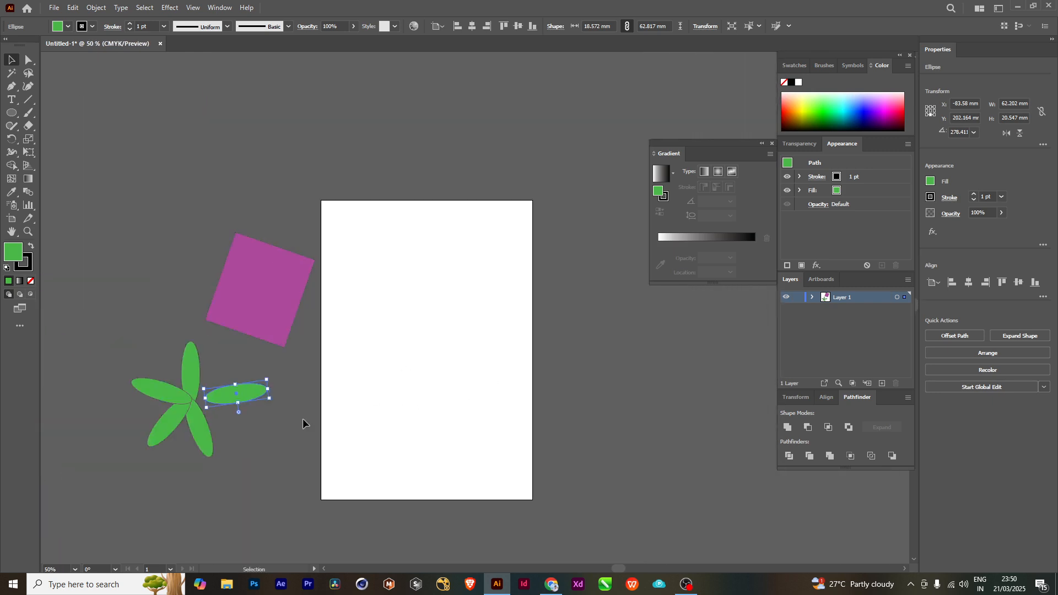
{"action": "scroll", "coordinate": [248, 419], "scroll_direction": "up", "scroll_amount": 1}
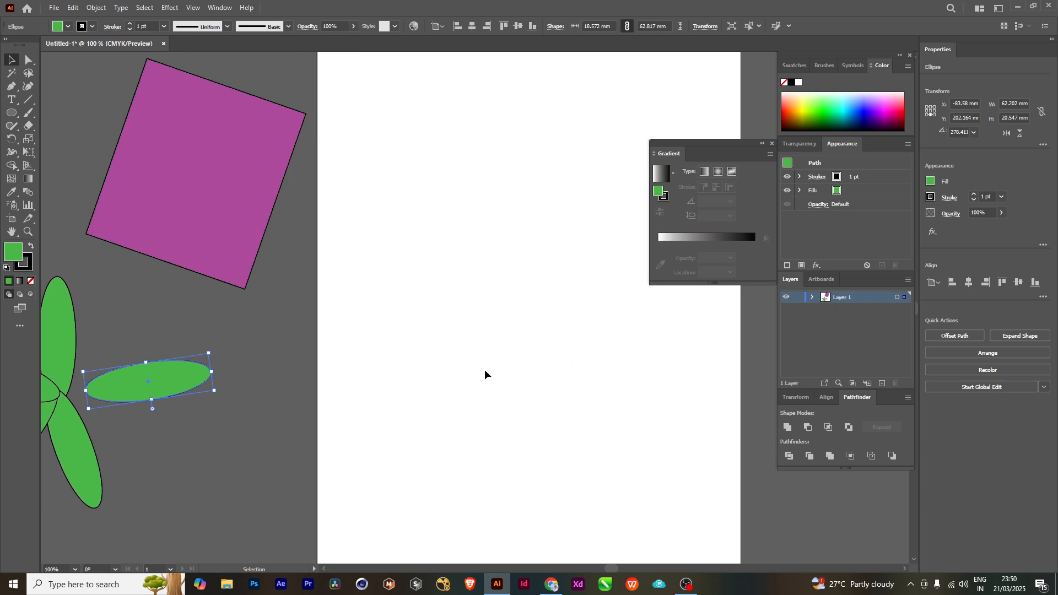
{"action": "scroll", "coordinate": [427, 370], "scroll_direction": "right", "scroll_amount": 2}
{"action": "scroll", "coordinate": [381, 358], "scroll_direction": "left", "scroll_amount": 8}
{"action": "scroll", "coordinate": [331, 346], "scroll_direction": "up", "scroll_amount": 1}
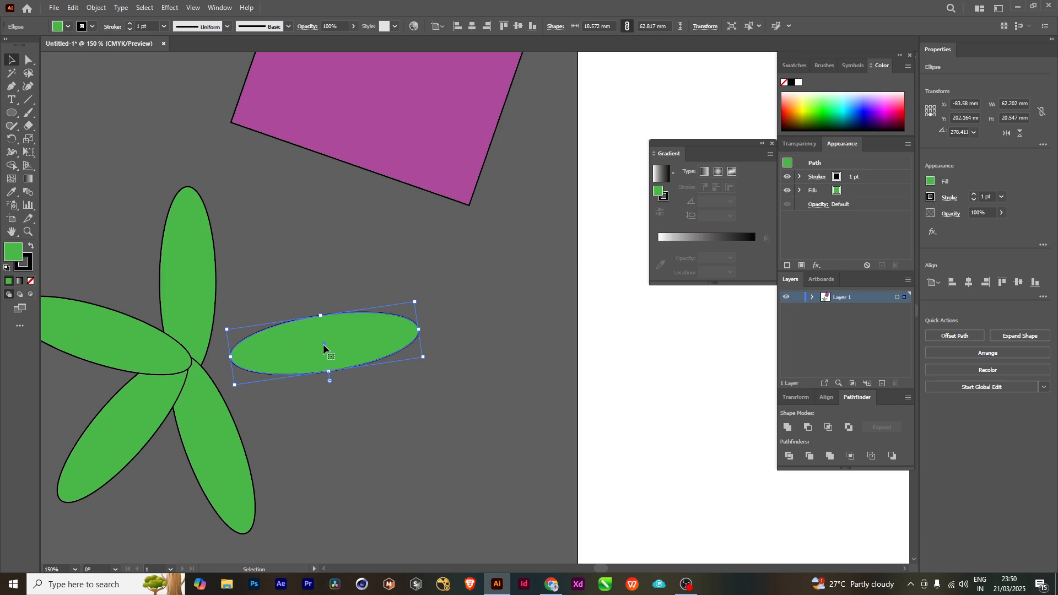
{"action": "scroll", "coordinate": [323, 344], "scroll_direction": "down", "scroll_amount": 1}
{"action": "scroll", "coordinate": [566, 369], "scroll_direction": "right", "scroll_amount": 5}
{"action": "scroll", "coordinate": [407, 381], "scroll_direction": "left", "scroll_amount": 1}
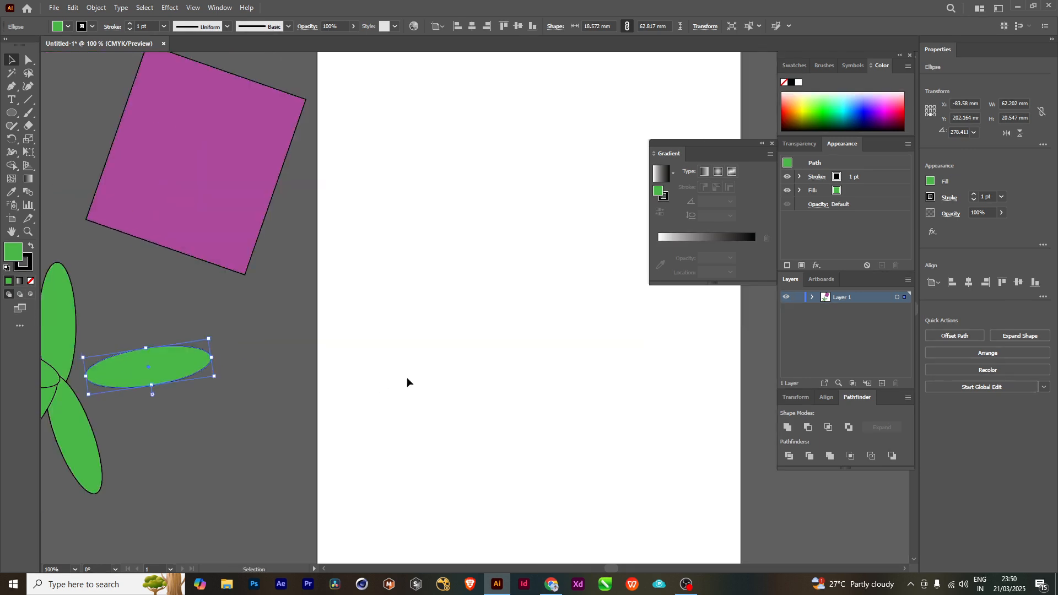
{"action": "scroll", "coordinate": [462, 396], "scroll_direction": "right", "scroll_amount": 2}
{"action": "scroll", "coordinate": [345, 388], "scroll_direction": "left", "scroll_amount": 2}
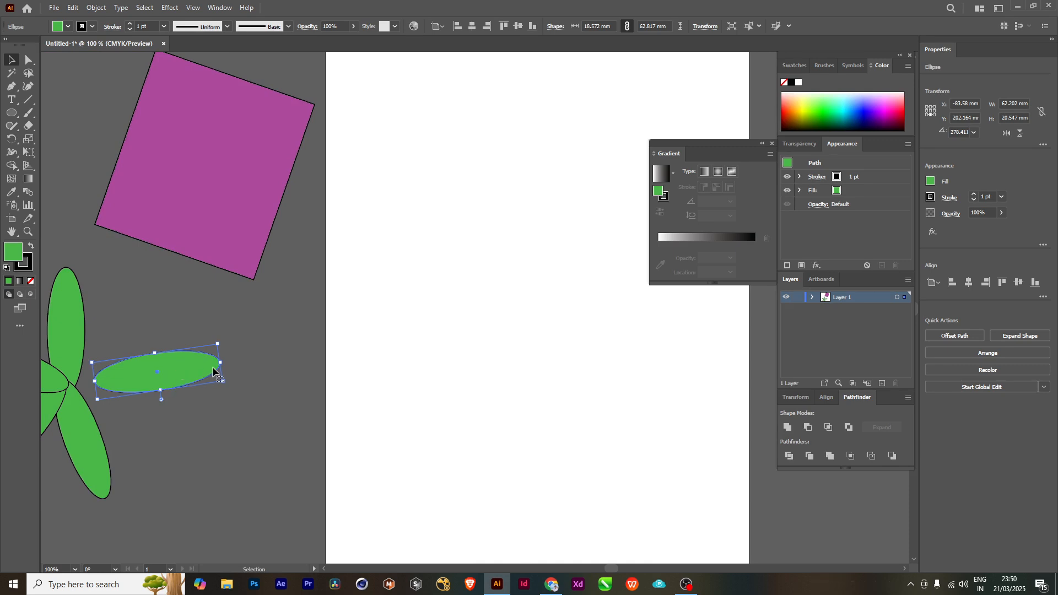
- Move the detached petal onto the artboard at about X 82 mm and rotate it to about 37°
{"action": "left_click_drag", "start_coordinate": [167, 379], "coordinate": [502, 283]}
{"action": "scroll", "coordinate": [330, 300], "scroll_direction": "right", "scroll_amount": 3}
{"action": "scroll", "coordinate": [329, 301], "scroll_direction": "up", "scroll_amount": 1}
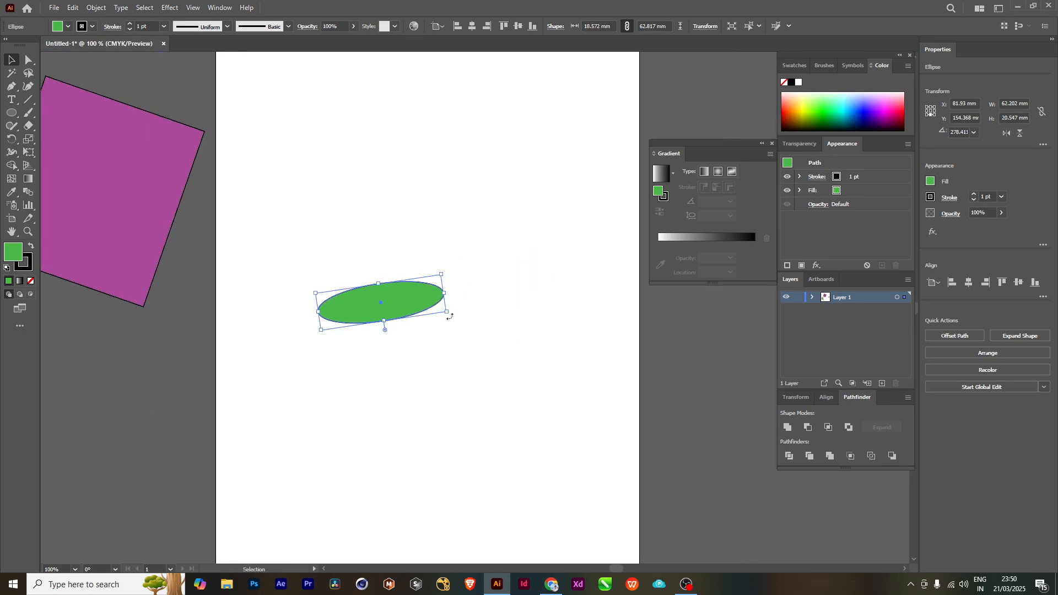
{"action": "left_click_drag", "start_coordinate": [450, 316], "coordinate": [351, 234]}
{"action": "key", "text": "ctrl+plus"}
{"action": "key", "text": "ctrl+plus"}
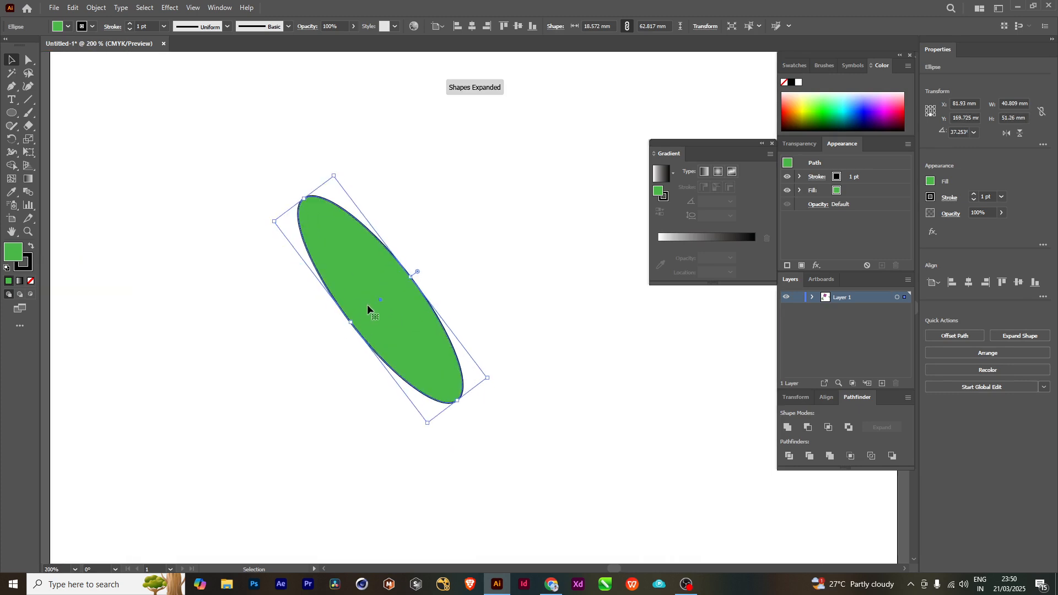
{"action": "key", "text": "ctrl+plus"}
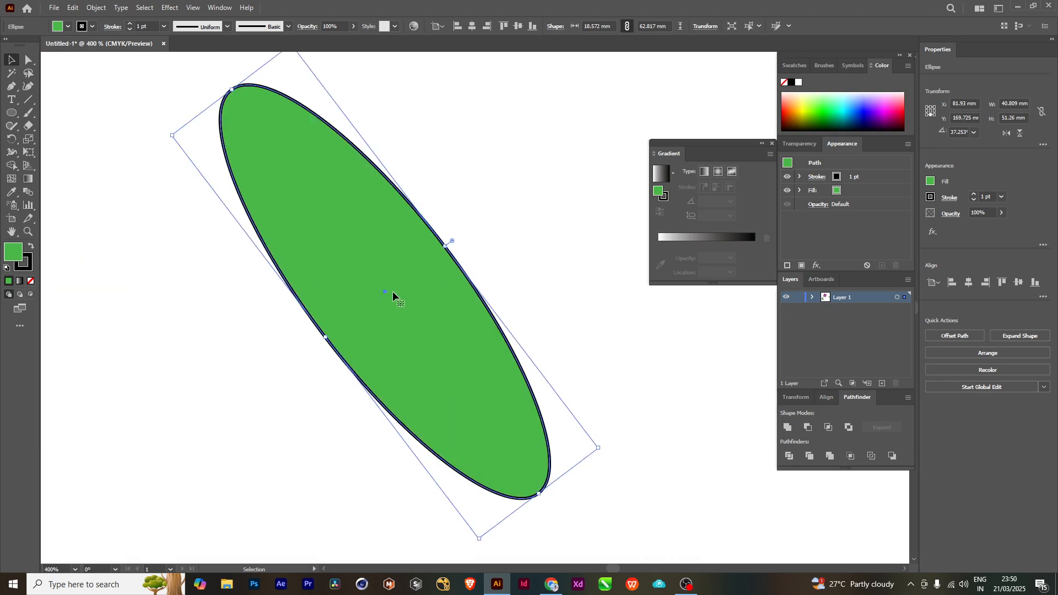
{"action": "key", "text": "ctrl+0"}
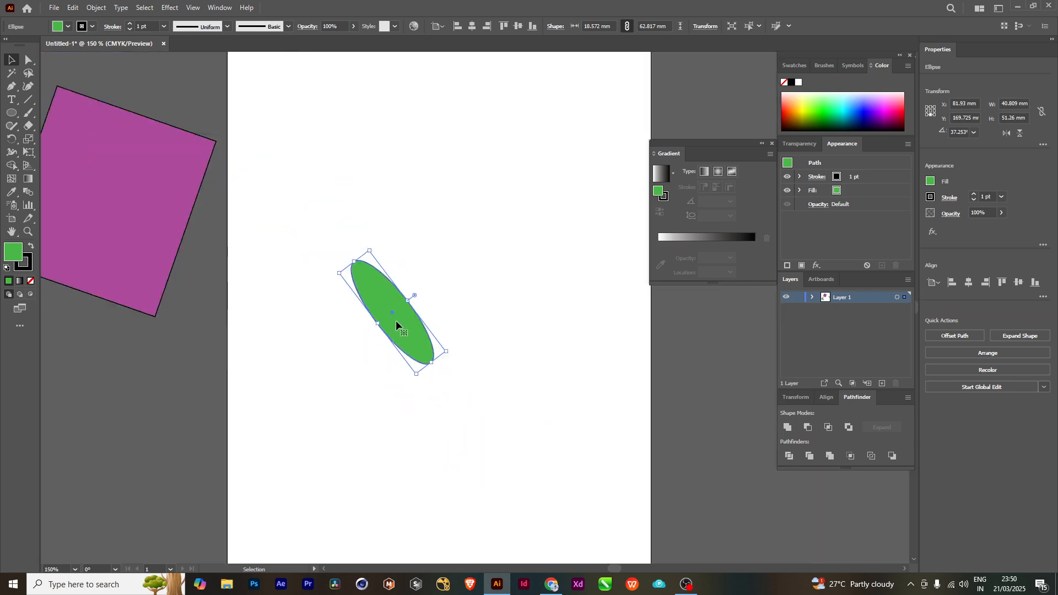
- Move the rotated petal off the artboard beside the flower and draw an upright ellipse about 29 by 88 mm on the artboard
{"action": "left_click_drag", "start_coordinate": [395, 322], "coordinate": [195, 416]}
{"action": "left_click_drag", "start_coordinate": [410, 352], "coordinate": [424, 352]}
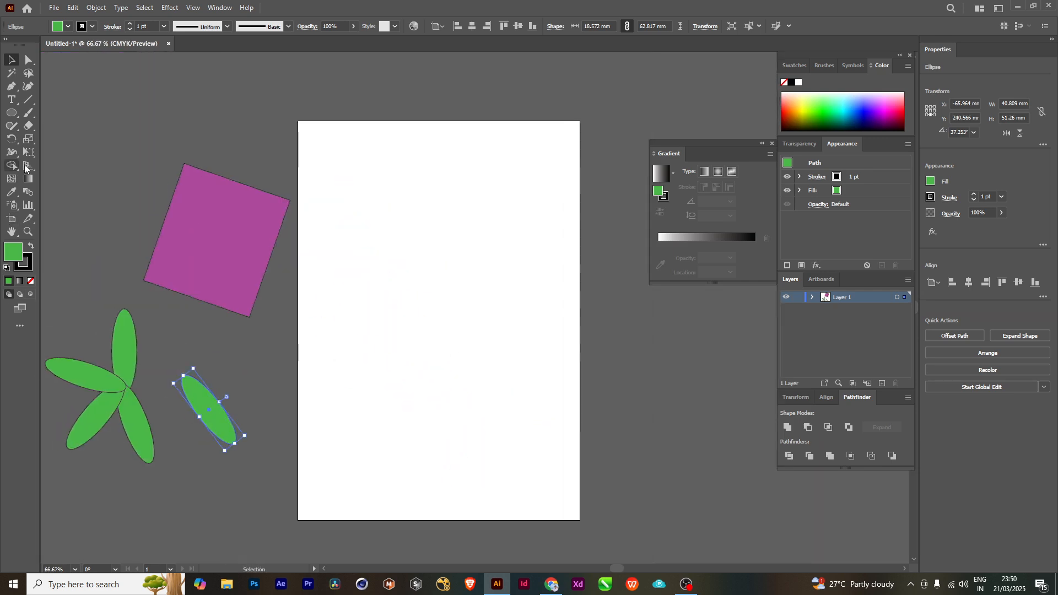
{"action": "left_click", "coordinate": [11, 113]}
{"action": "mouse_move", "coordinate": [413, 251]}
{"action": "left_mouse_down"}
{"action": "mouse_move", "coordinate": [455, 337]}
{"action": "mouse_move", "coordinate": [451, 370]}
{"action": "left_mouse_up"}
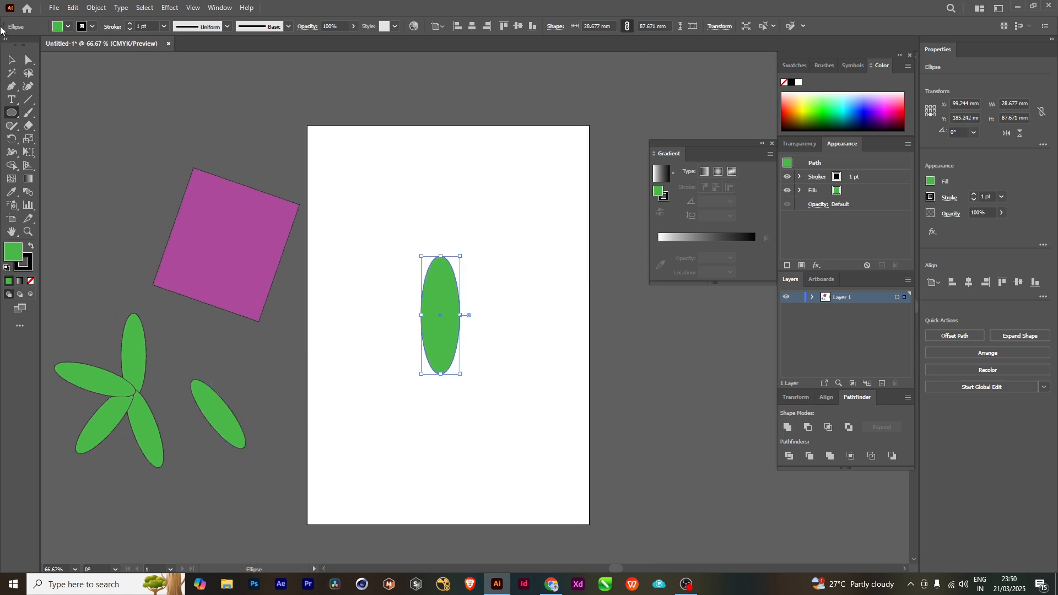
- Reposition the new upright ellipse on the artboard at about X 104 mm, Y 177 mm
{"action": "left_click", "coordinate": [12, 59]}
{"action": "left_click_drag", "start_coordinate": [442, 286], "coordinate": [441, 263]}
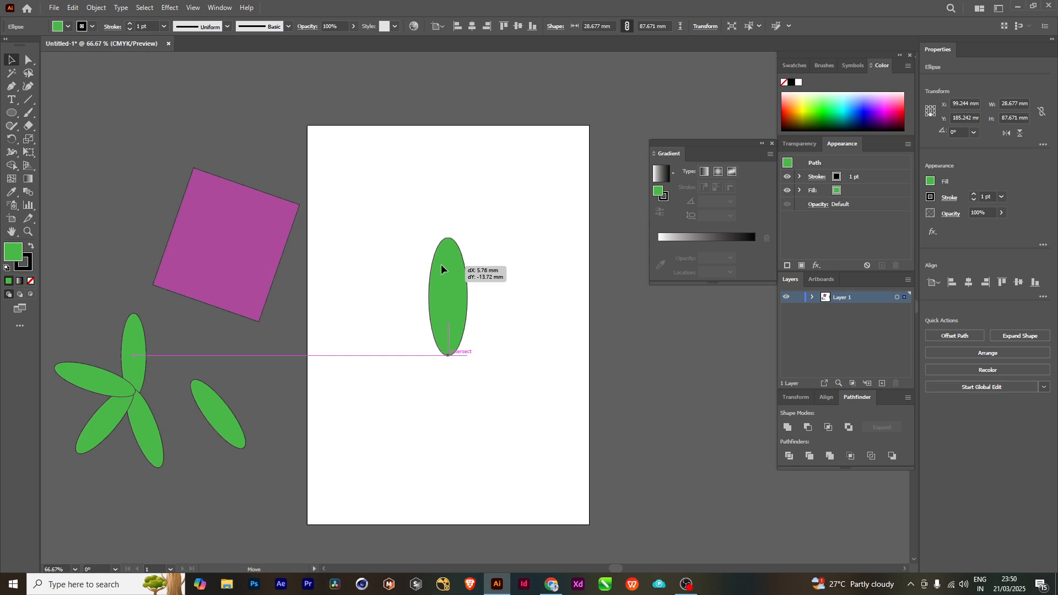
{"action": "scroll", "coordinate": [471, 300], "scroll_direction": "up", "scroll_amount": 1}
{"action": "scroll", "coordinate": [505, 262], "scroll_direction": "down", "scroll_amount": 2}
{"action": "scroll", "coordinate": [510, 248], "scroll_direction": "right", "scroll_amount": 1}
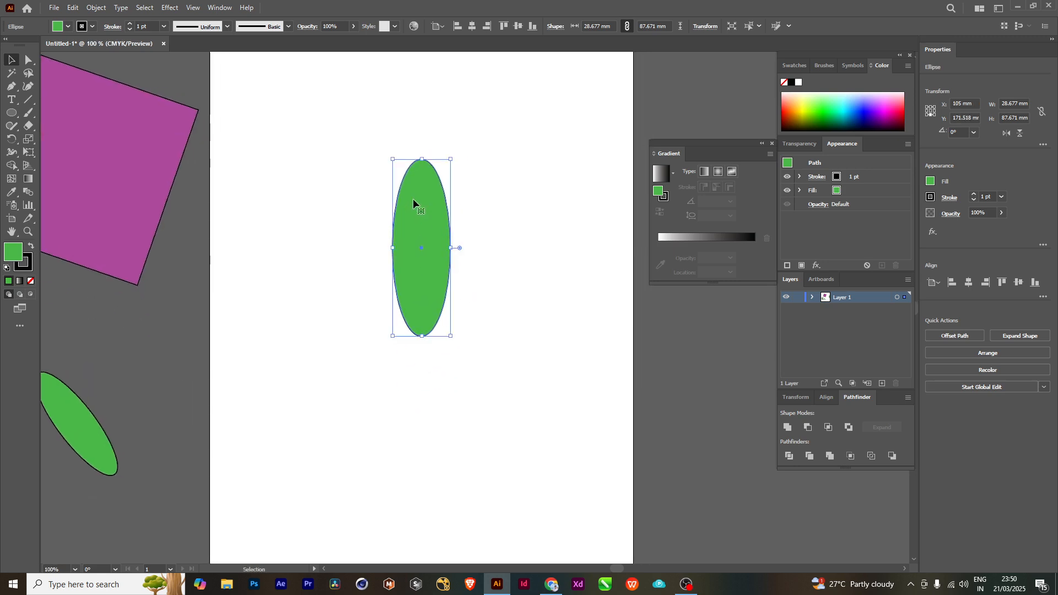
{"action": "left_click_drag", "start_coordinate": [415, 203], "coordinate": [411, 211]}
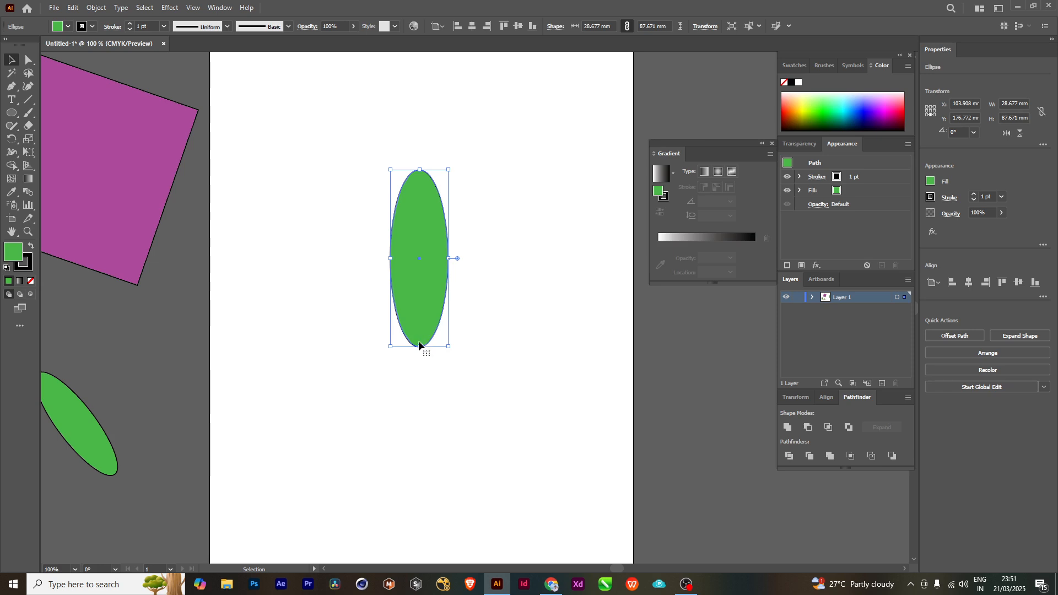
- Activate the Rotate tool and place its pivot point just inside the upright ellipse's lower end
{"action": "left_click", "coordinate": [12, 140]}
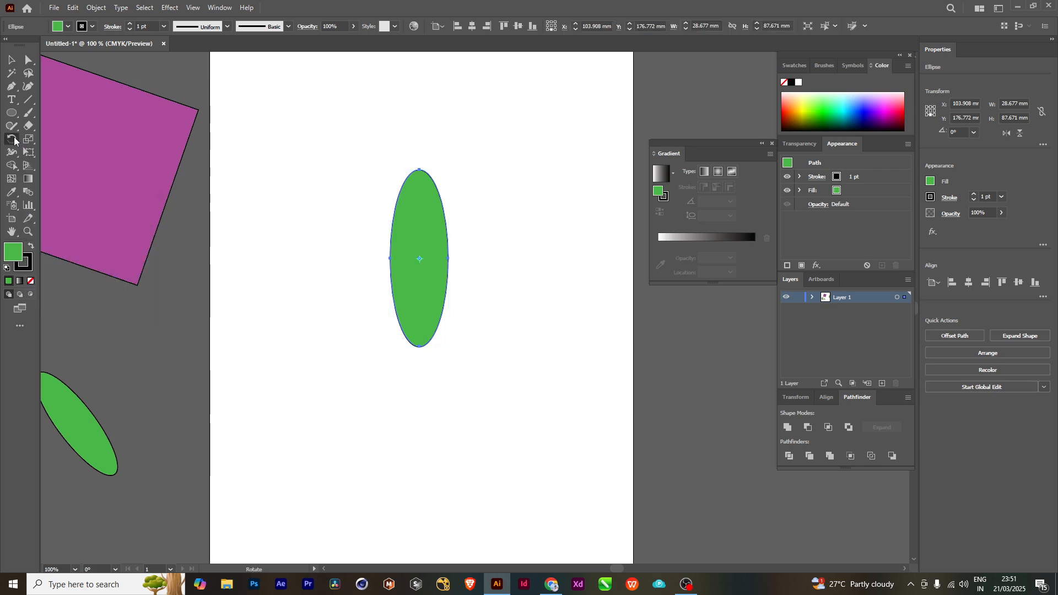
{"action": "scroll", "coordinate": [428, 265], "scroll_direction": "up", "scroll_amount": 5}
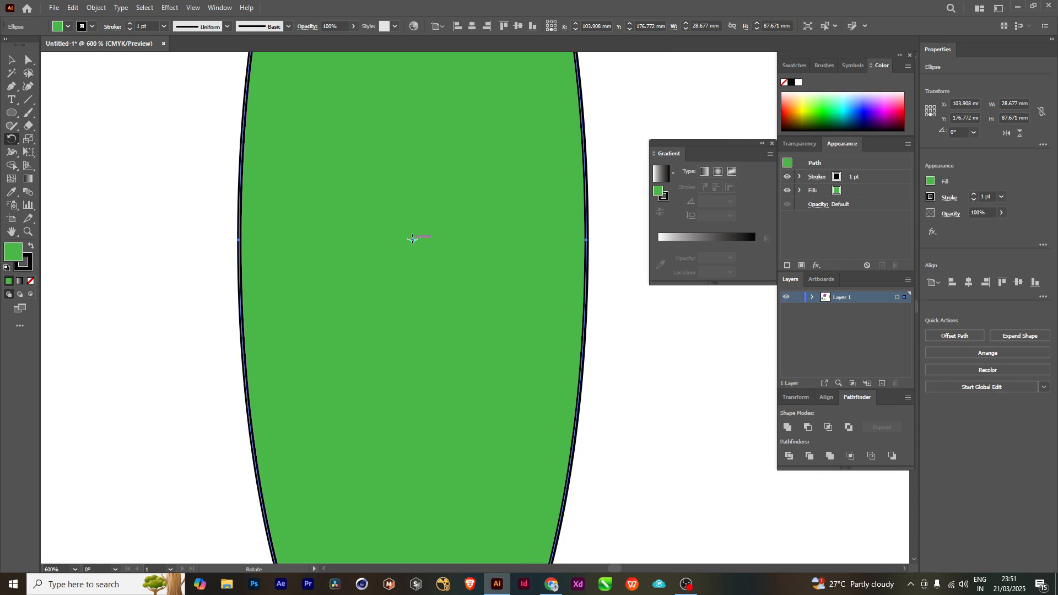
{"action": "scroll", "coordinate": [412, 239], "scroll_direction": "down", "scroll_amount": 3}
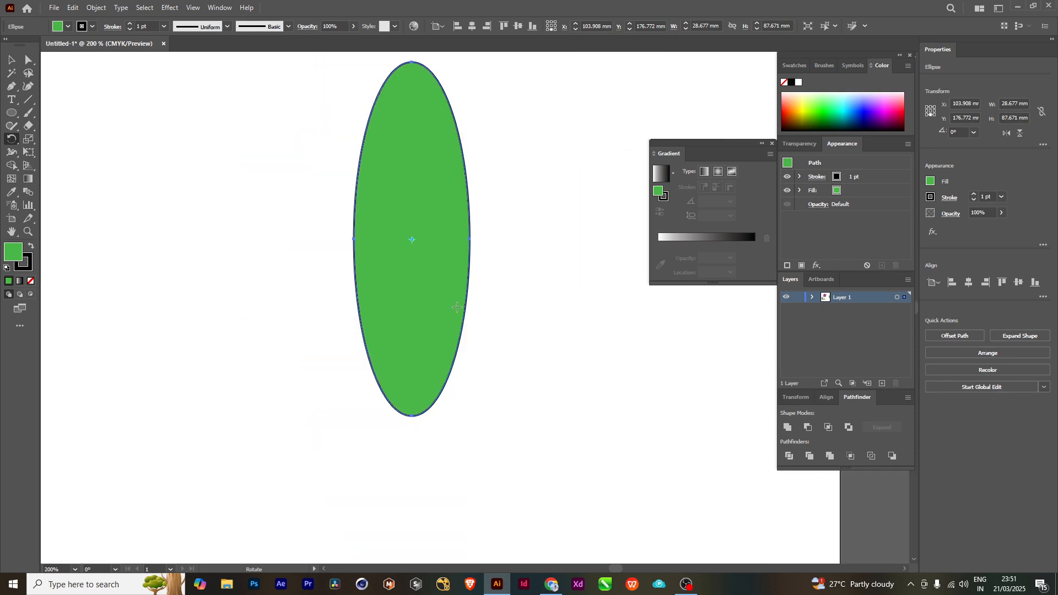
{"action": "left_click_drag", "start_coordinate": [506, 332], "coordinate": [512, 303]}
{"action": "scroll", "coordinate": [461, 281], "scroll_direction": "down", "scroll_amount": 1}
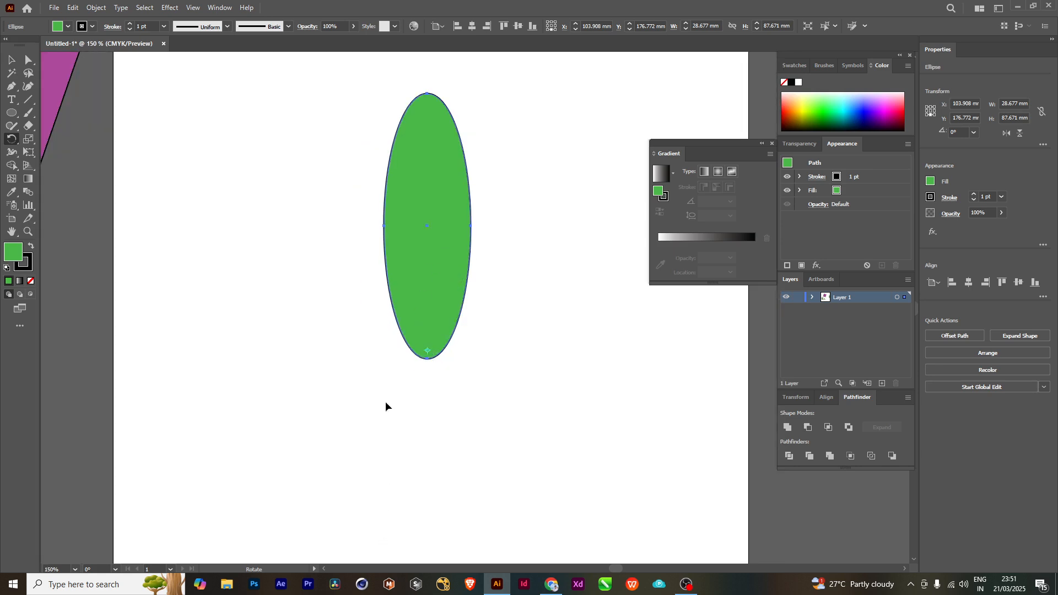
{"action": "left_click_drag", "start_coordinate": [545, 288], "coordinate": [508, 327]}
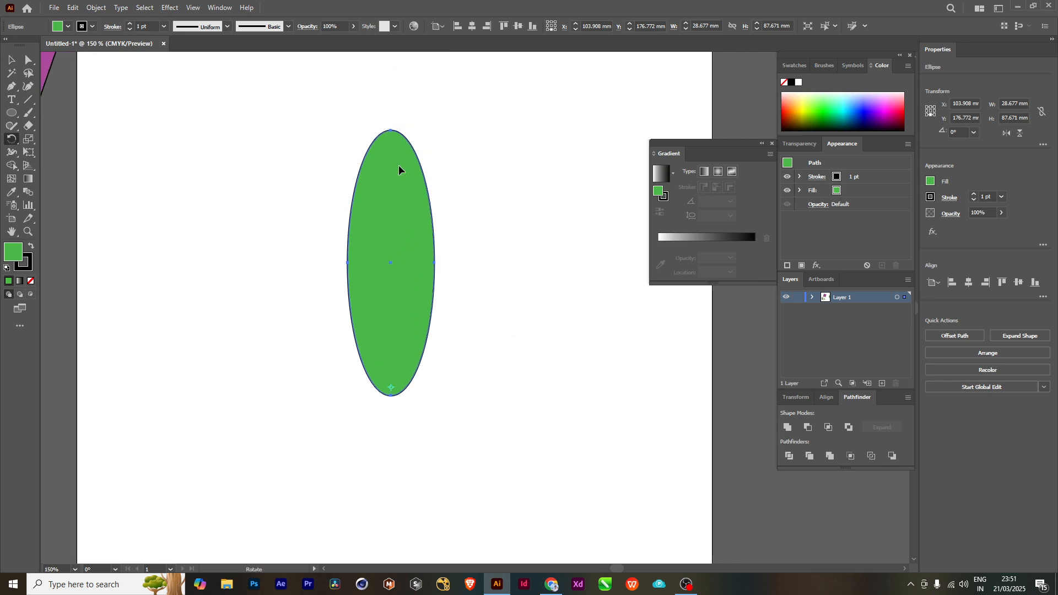
{"action": "scroll", "coordinate": [438, 187], "scroll_direction": "down", "scroll_amount": 1}
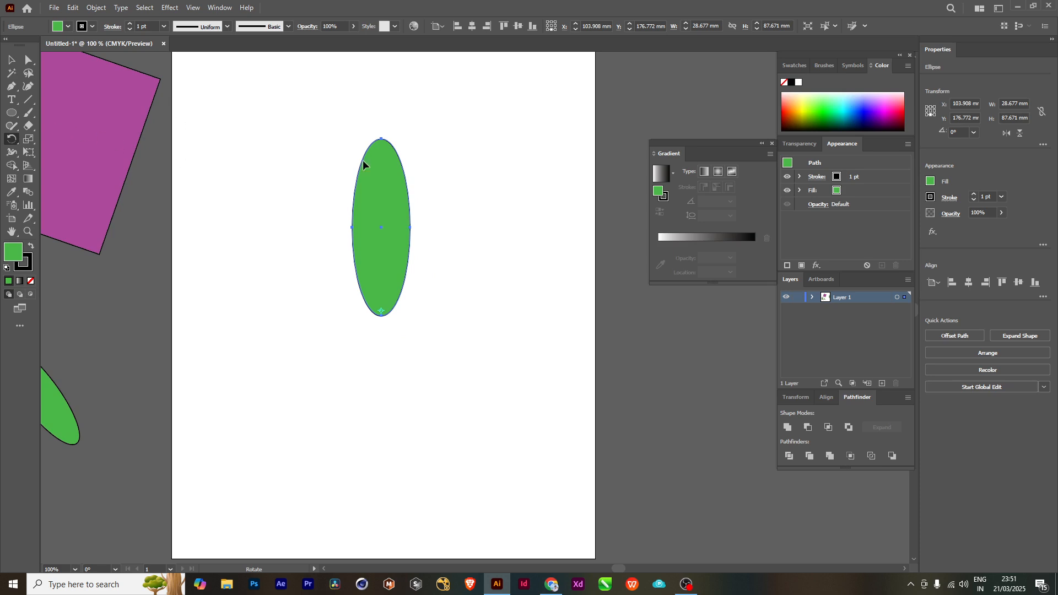
- Try rotating the upright ellipse about 35° clockwise around its lower-end pivot, undo it, and place the pivot there again
{"action": "left_click_drag", "start_coordinate": [382, 153], "coordinate": [452, 211]}
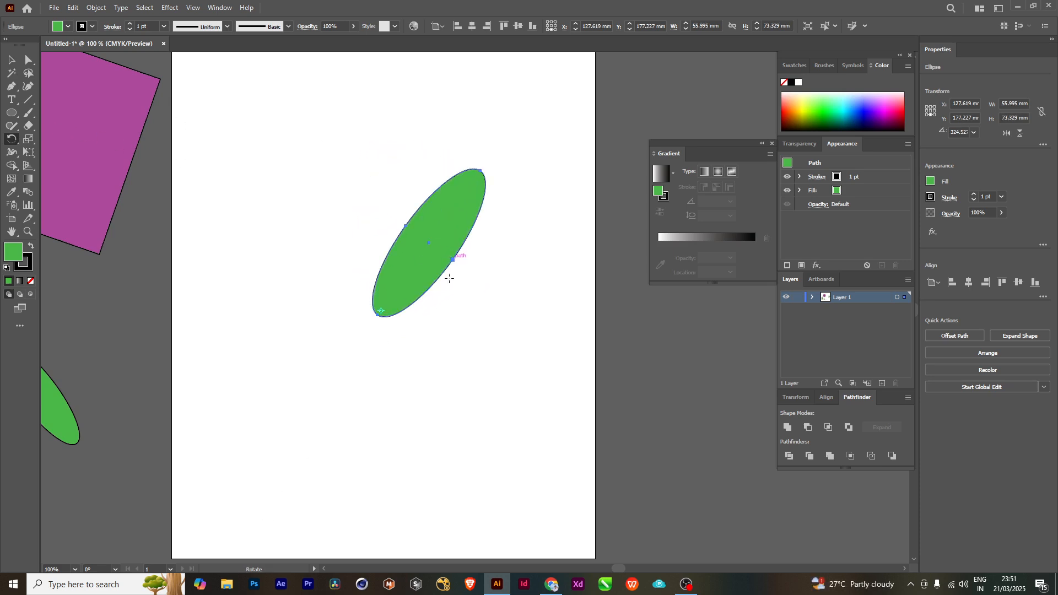
{"action": "key", "text": "ctrl+z"}
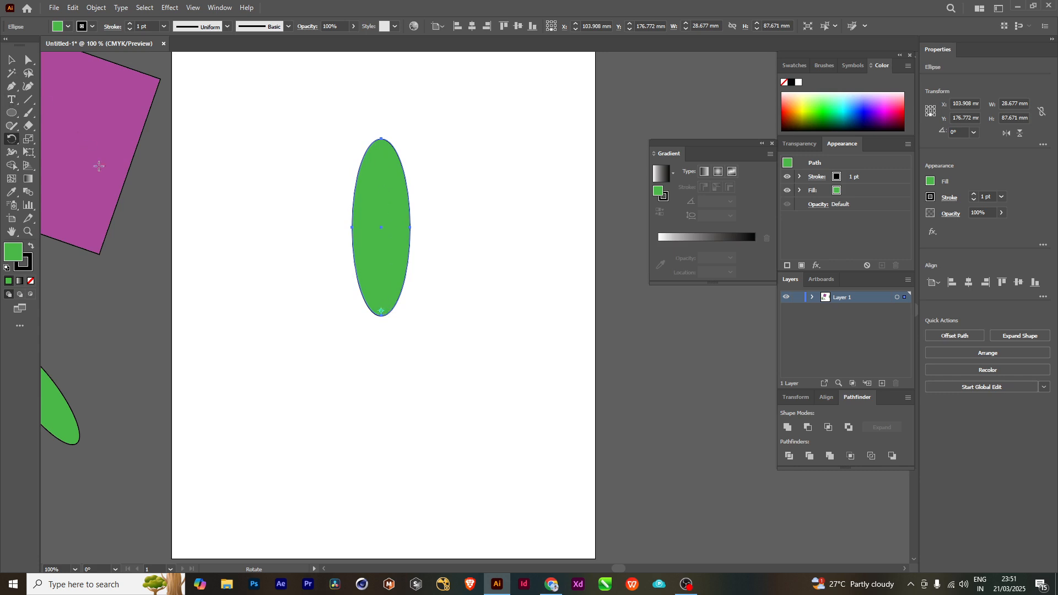
{"action": "left_click", "coordinate": [8, 59]}
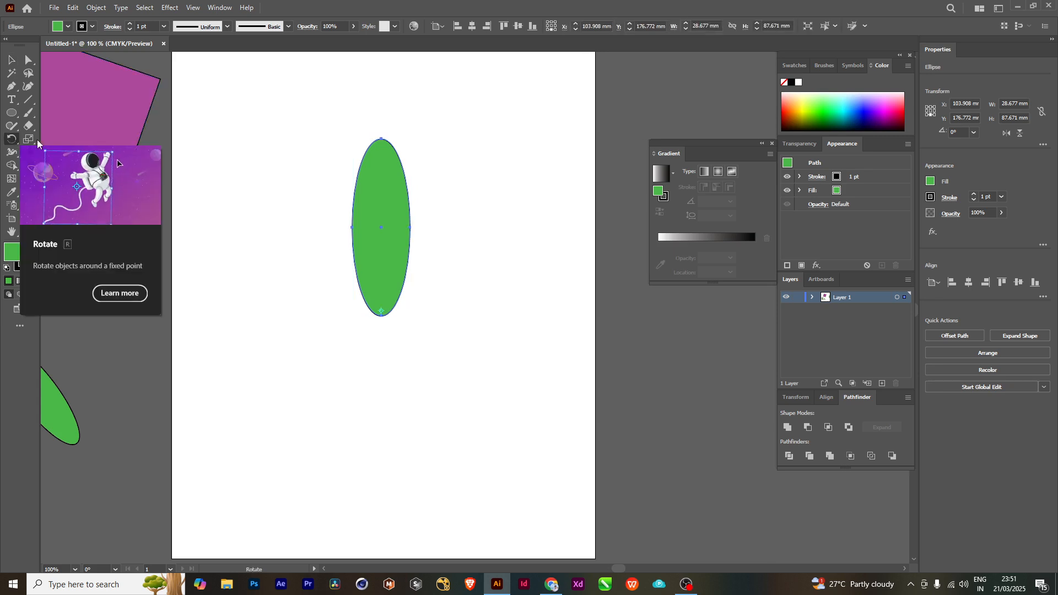
{"action": "left_click", "coordinate": [12, 139]}
{"action": "left_click", "coordinate": [381, 312]}
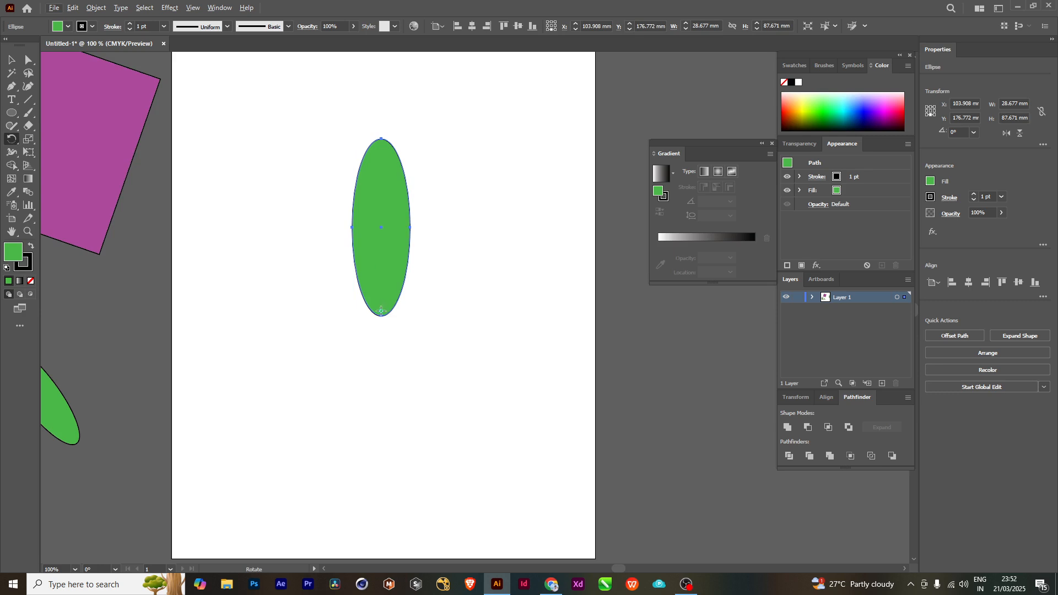
- Try rotating the upright ellipse about 69° clockwise around its lower-end pivot, and undo the rotation
{"action": "left_click_drag", "start_coordinate": [381, 159], "coordinate": [517, 259]}
{"action": "key", "text": "v"}
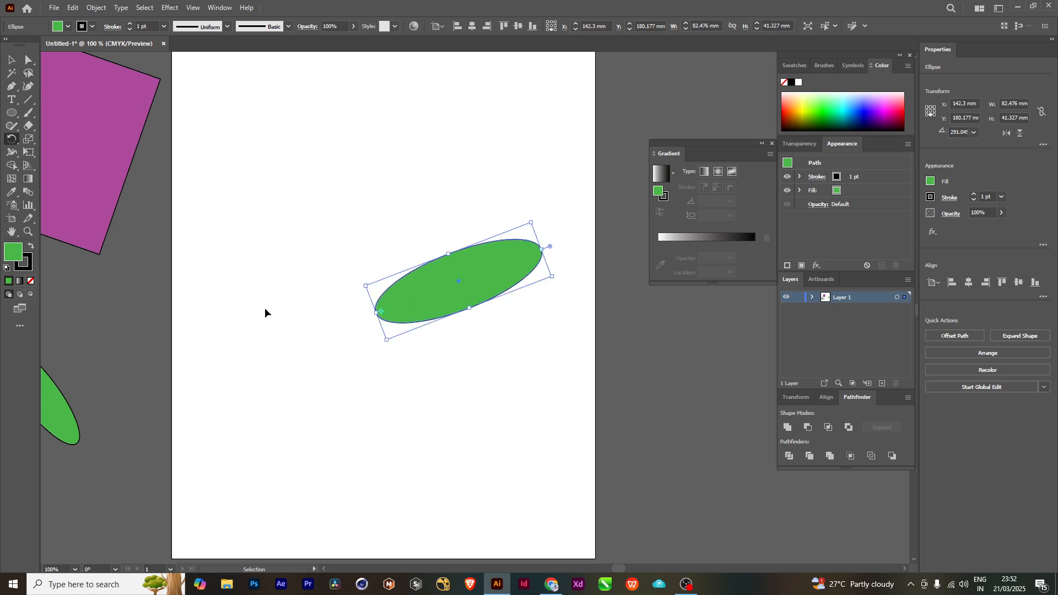
{"action": "key", "text": "ctrl+z"}
{"action": "key", "text": "ctrl+z"}
{"action": "key", "text": "ctrl+z"}
{"action": "key", "text": "ctrl+z"}
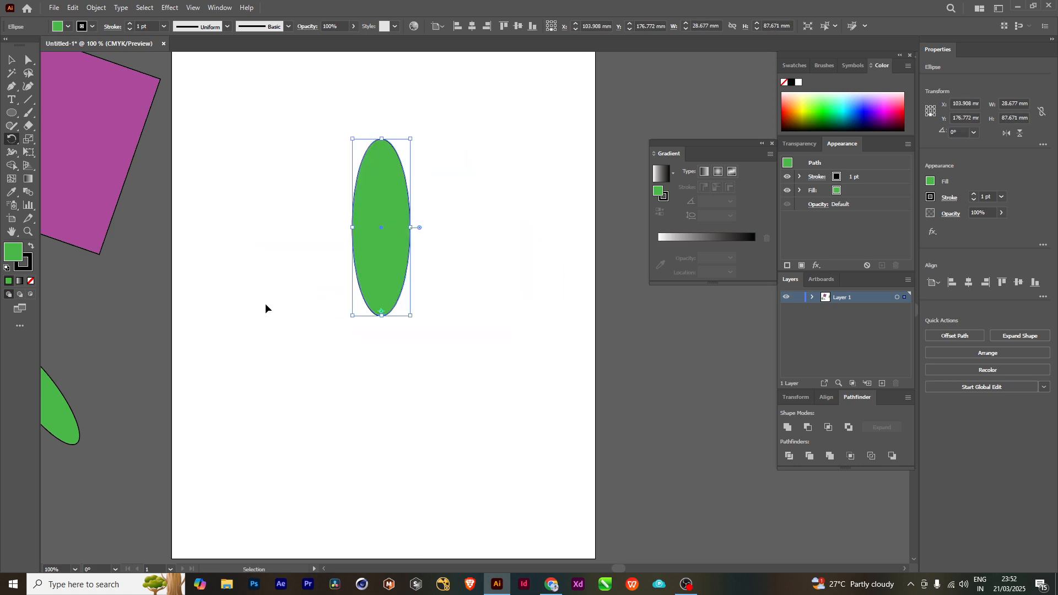
- Place the Rotate tool's pivot just inside the ellipse's upper end, try swinging the ellipse to about 86°, and undo it
{"action": "key", "text": "r"}
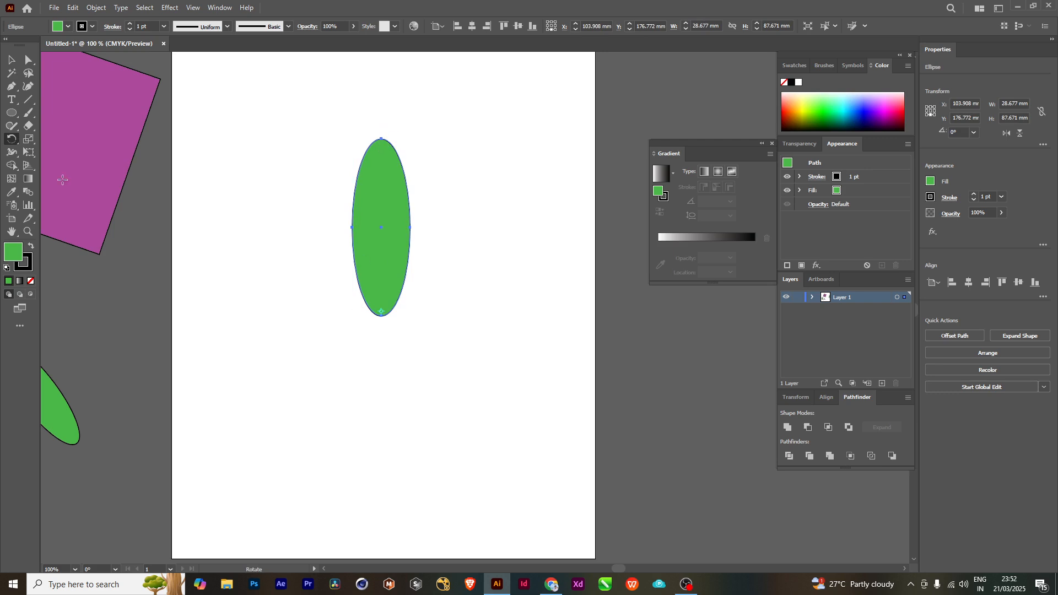
{"action": "left_click", "coordinate": [380, 148]}
{"action": "left_click_drag", "start_coordinate": [379, 288], "coordinate": [561, 156]}
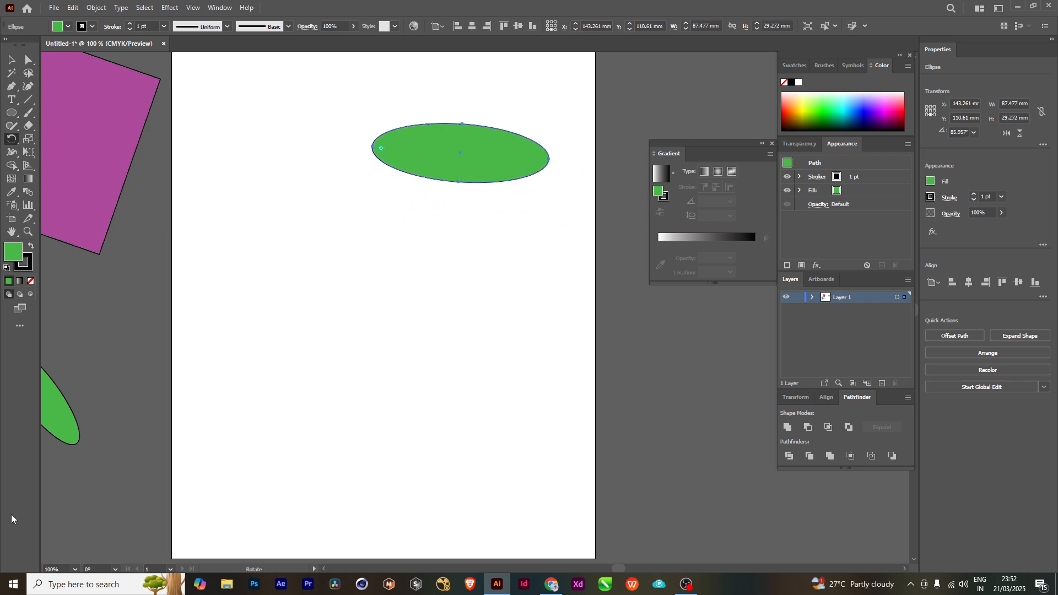
{"action": "key", "text": "ctrl+z"}
{"action": "key", "text": "ctrl+z"}
{"action": "key", "text": "ctrl+z"}
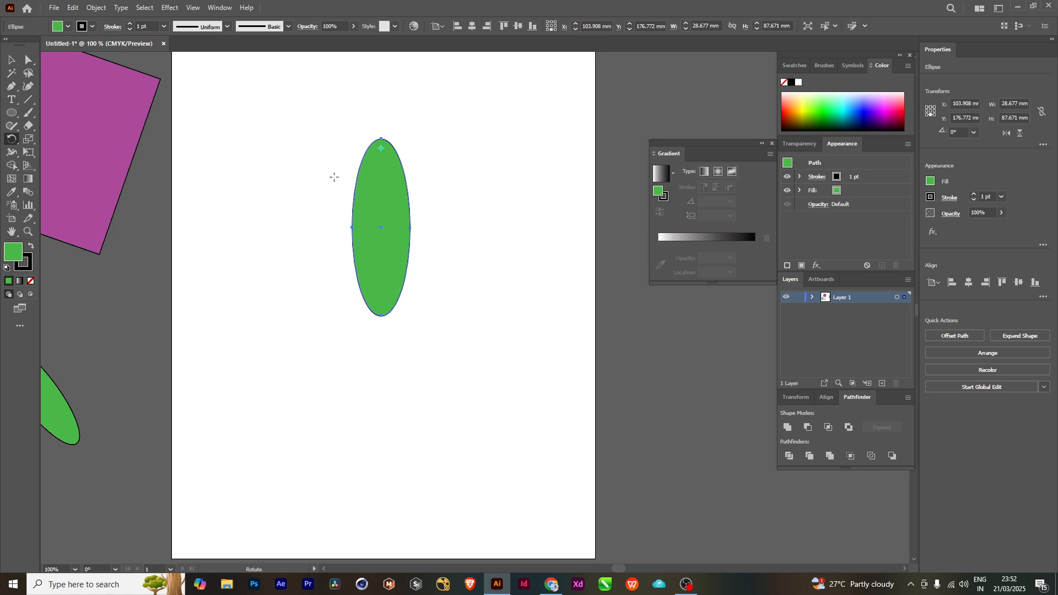
- Try slight rotations of the ellipse around its lower end, and undo back past the ellipse's creation to clear the artboard
{"action": "left_click_drag", "start_coordinate": [382, 152], "coordinate": [424, 159]}
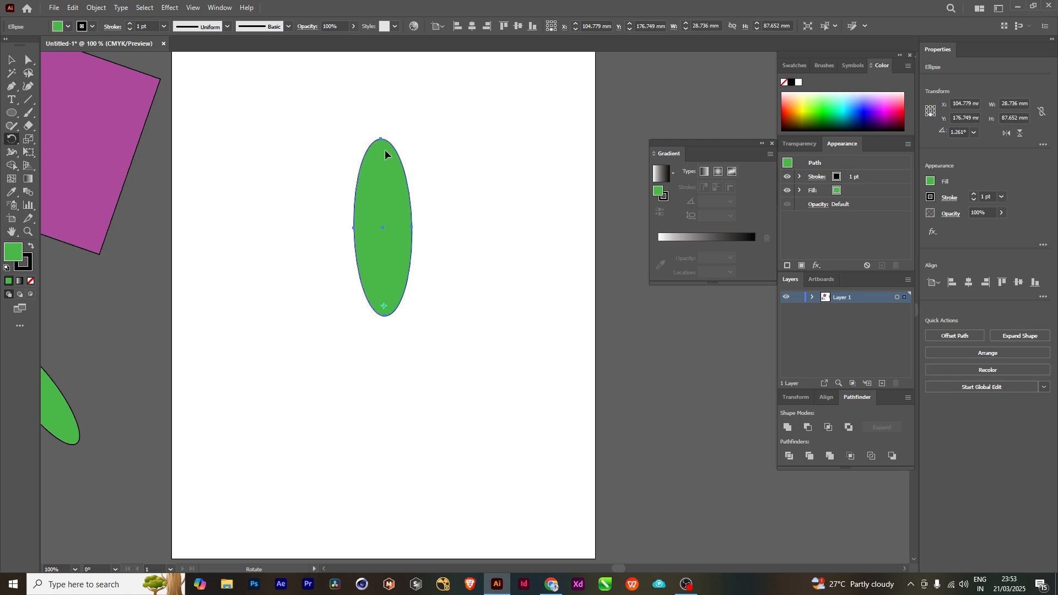
{"action": "mouse_move", "coordinate": [406, 234]}
{"action": "left_mouse_down"}
{"action": "mouse_move", "coordinate": [439, 295]}
{"action": "mouse_move", "coordinate": [375, 242]}
{"action": "mouse_move", "coordinate": [338, 260]}
{"action": "mouse_move", "coordinate": [321, 253]}
{"action": "mouse_move", "coordinate": [304, 225]}
{"action": "mouse_move", "coordinate": [329, 243]}
{"action": "mouse_move", "coordinate": [423, 246]}
{"action": "left_mouse_up"}
{"action": "key", "text": "ctrl+z"}
{"action": "key", "text": "ctrl+z"}
{"action": "key", "text": "ctrl+z"}
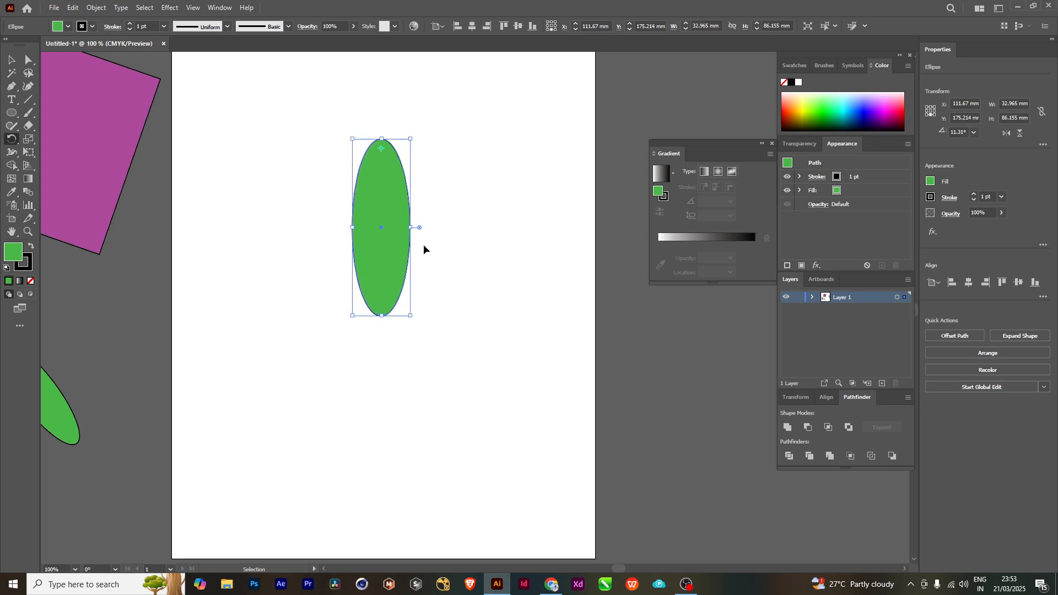
{"action": "key", "text": "ctrl+z"}
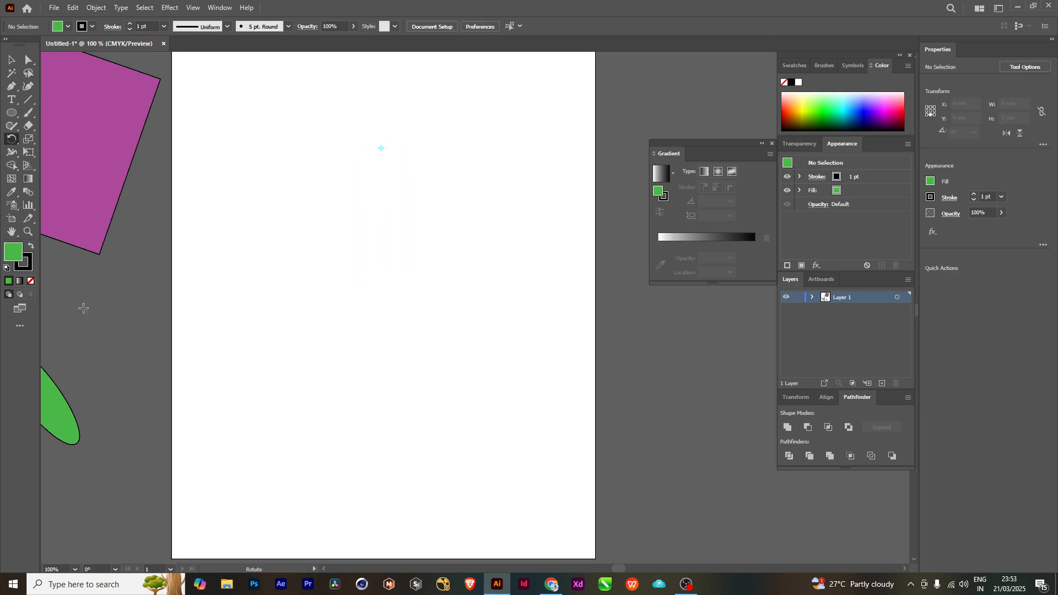
- Draw a green upright ellipse about 20 by 72 mm on the artboard at about X 103 mm, Y 165 mm
{"action": "left_click", "coordinate": [12, 113]}
{"action": "mouse_move", "coordinate": [360, 148]}
{"action": "left_mouse_down"}
{"action": "mouse_move", "coordinate": [397, 329]}
{"action": "mouse_move", "coordinate": [401, 292]}
{"action": "left_mouse_up"}
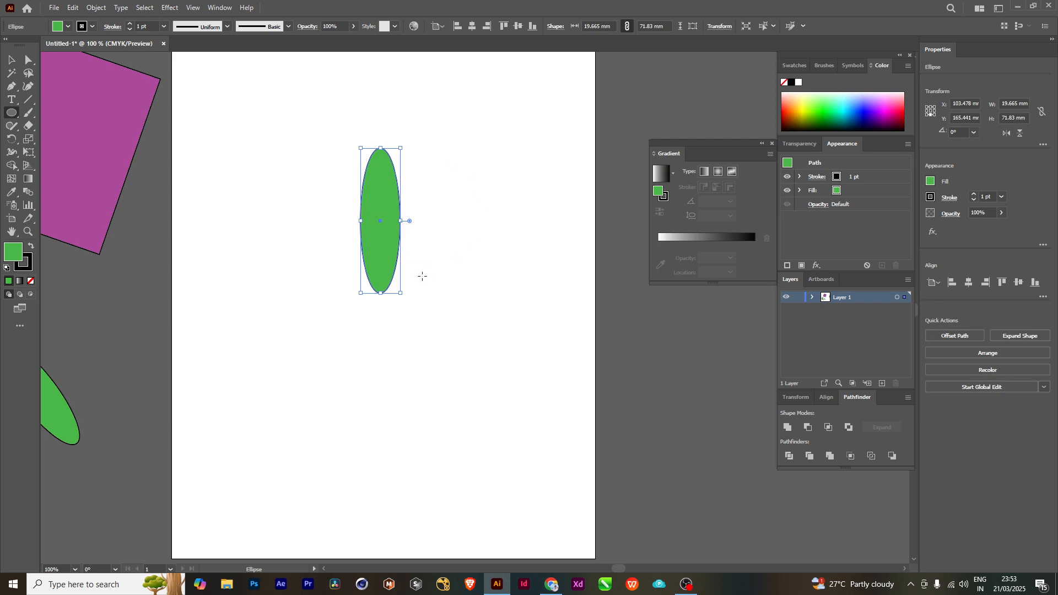
{"action": "scroll", "coordinate": [429, 182], "scroll_direction": "down", "scroll_amount": 1}
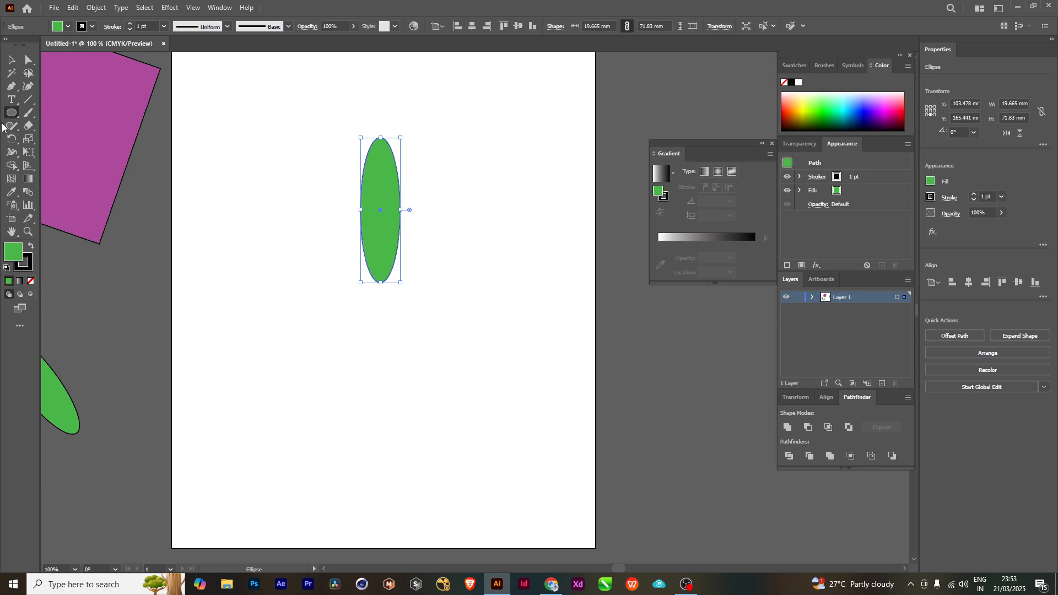
- Set the Rotate pivot just inside the new ellipse's lower end and create a copy rotated about 34° clockwise around it
{"action": "left_click", "coordinate": [12, 140]}
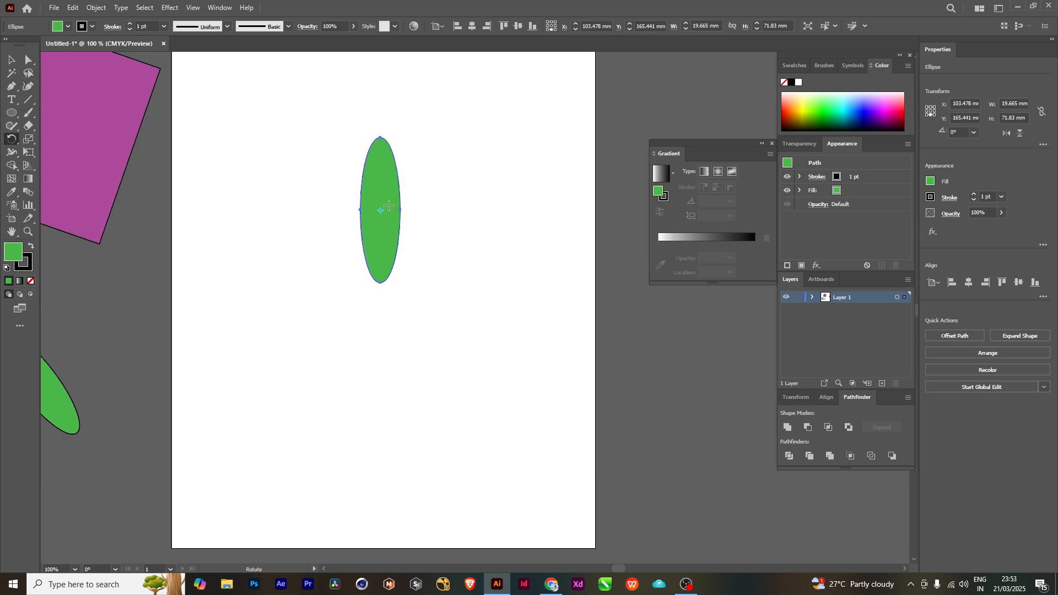
{"action": "left_click", "coordinate": [379, 278]}
{"action": "left_click_drag", "start_coordinate": [384, 160], "coordinate": [436, 201]}
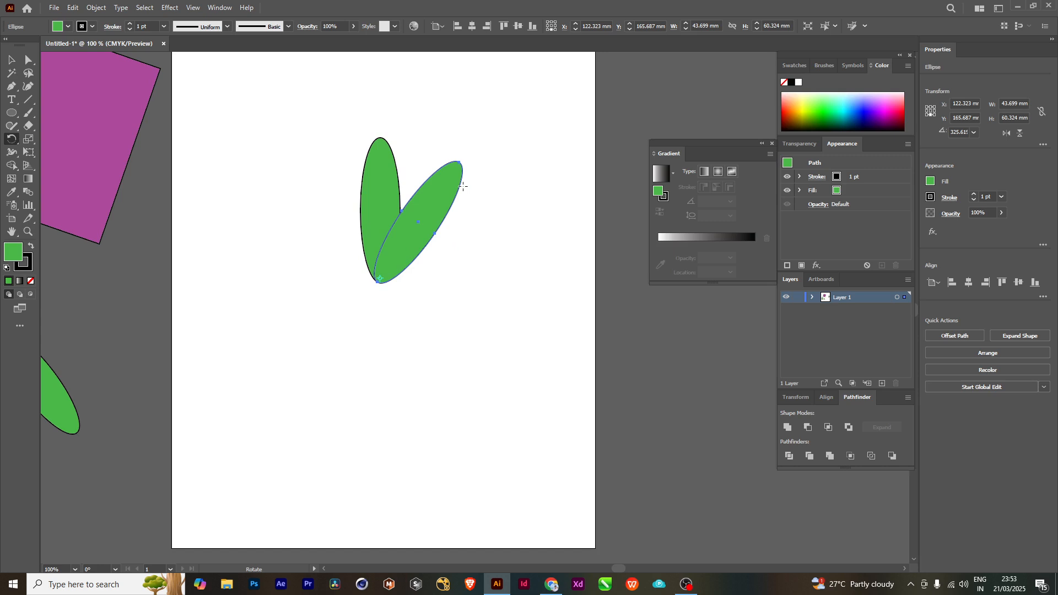
- Repeat the rotated-copy transformation nine times around the pivot to complete an eleven-petal flower
{"action": "key", "text": "ctrl+d"}
{"action": "key", "text": "ctrl+d"}
{"action": "key", "text": "ctrl+d"}
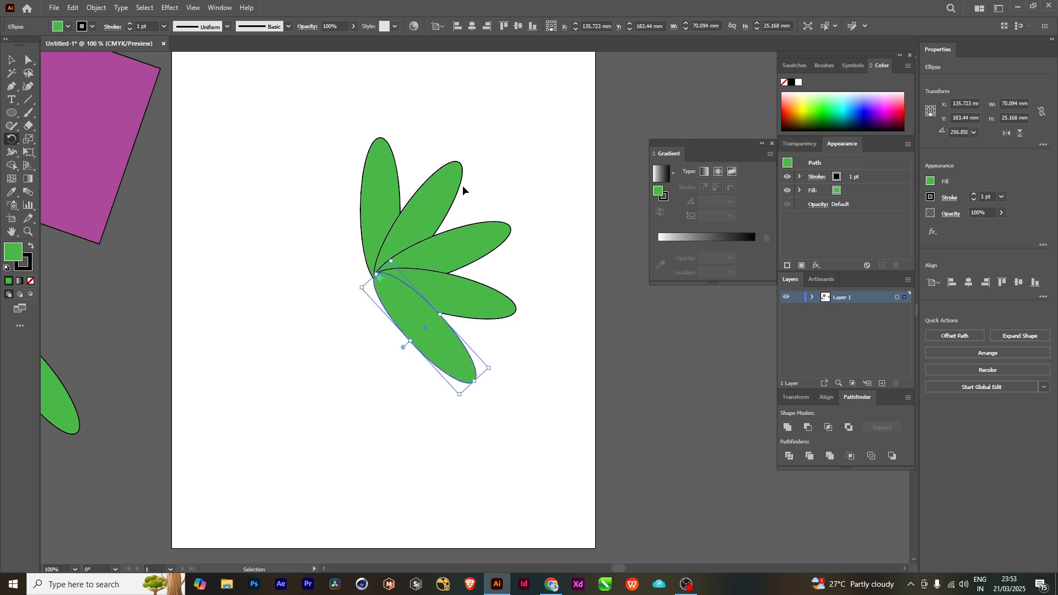
{"action": "key", "text": "ctrl+d"}
{"action": "key", "text": "ctrl+d"}
{"action": "key", "text": "ctrl+d"}
{"action": "key", "text": "ctrl+d"}
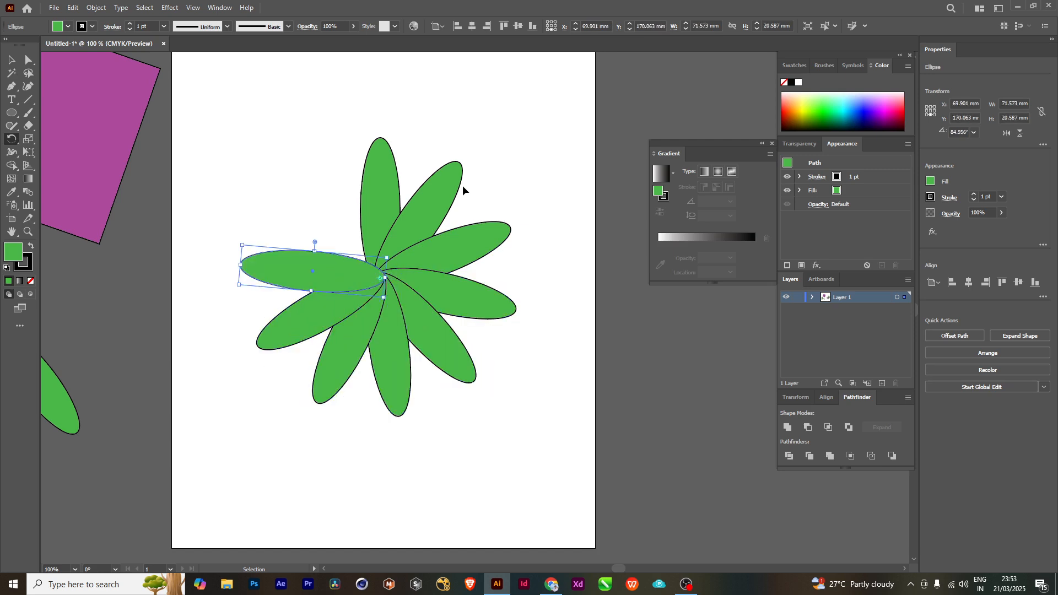
{"action": "key", "text": "ctrl+d"}
{"action": "key", "text": "ctrl+d"}
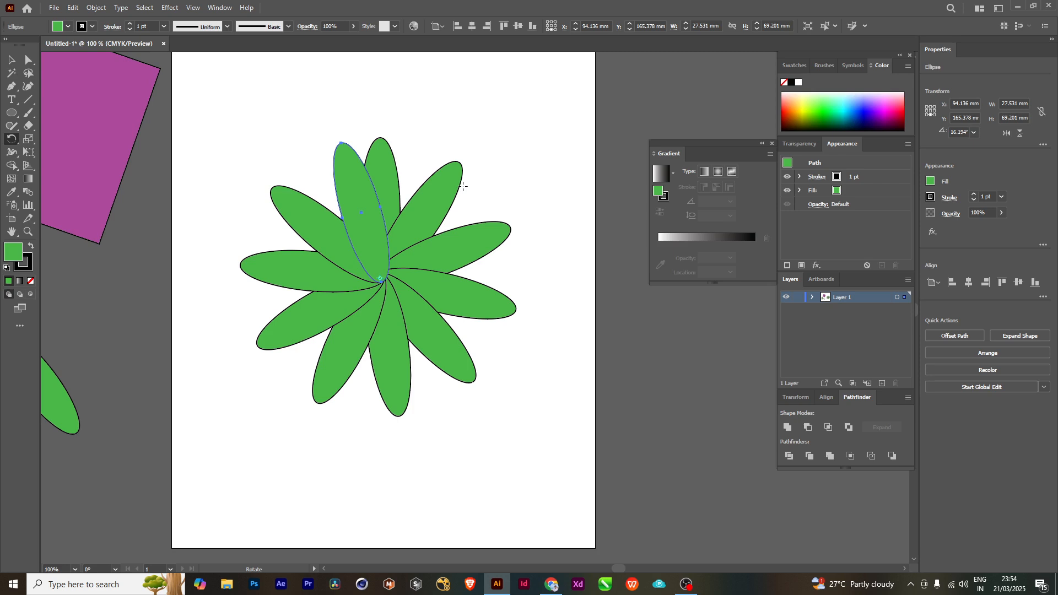
- Select all the flower's petals and move them off the artboard to about X 302 mm, Y 385 mm, then deselect them
{"action": "left_click", "coordinate": [12, 60]}
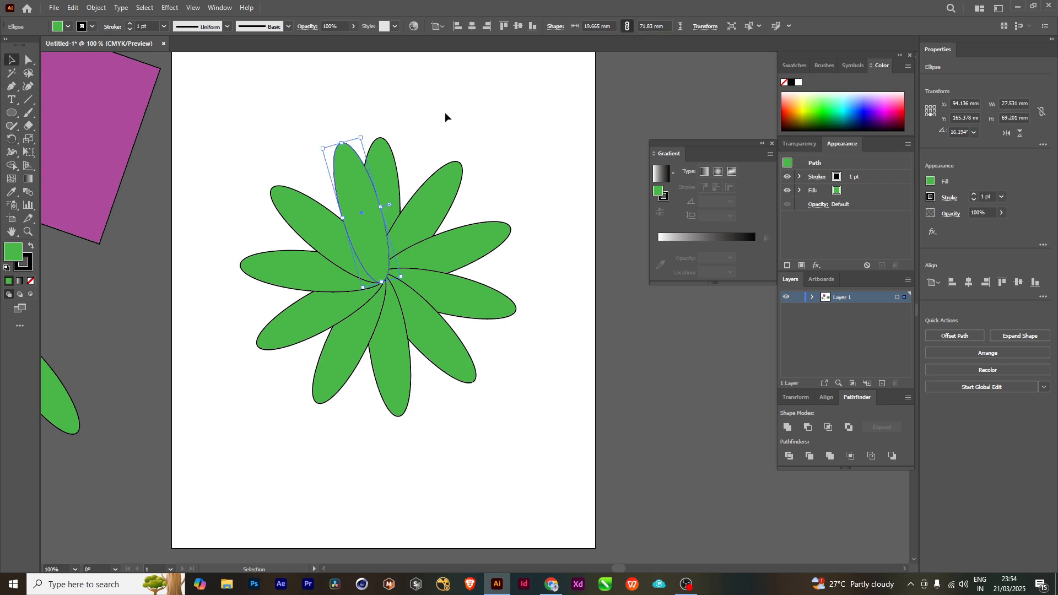
{"action": "left_click", "coordinate": [445, 112]}
{"action": "left_click_drag", "start_coordinate": [307, 329], "coordinate": [378, 328]}
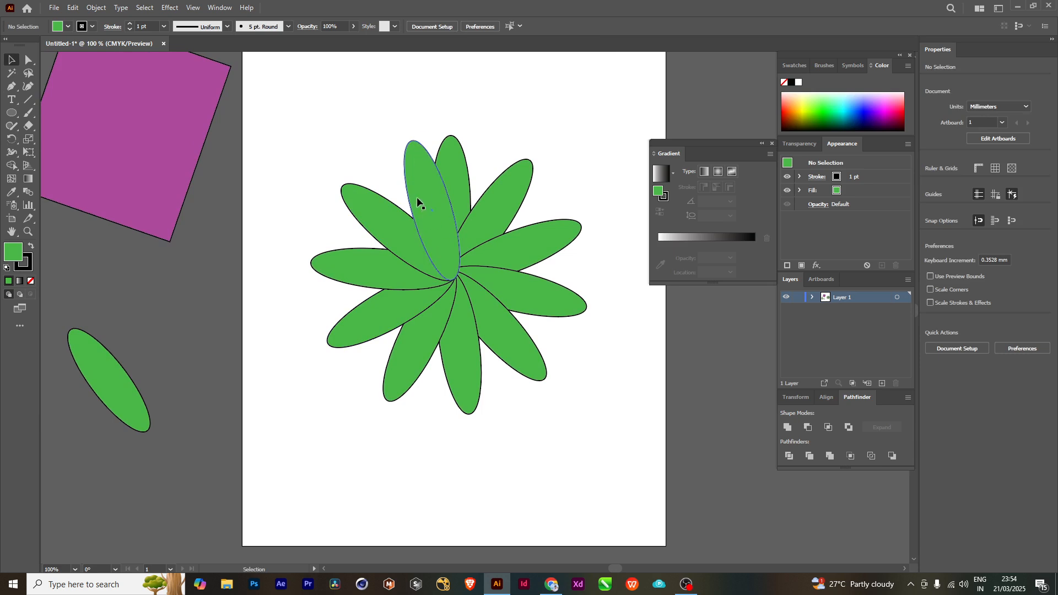
{"action": "scroll", "coordinate": [417, 197], "scroll_direction": "right", "scroll_amount": 2}
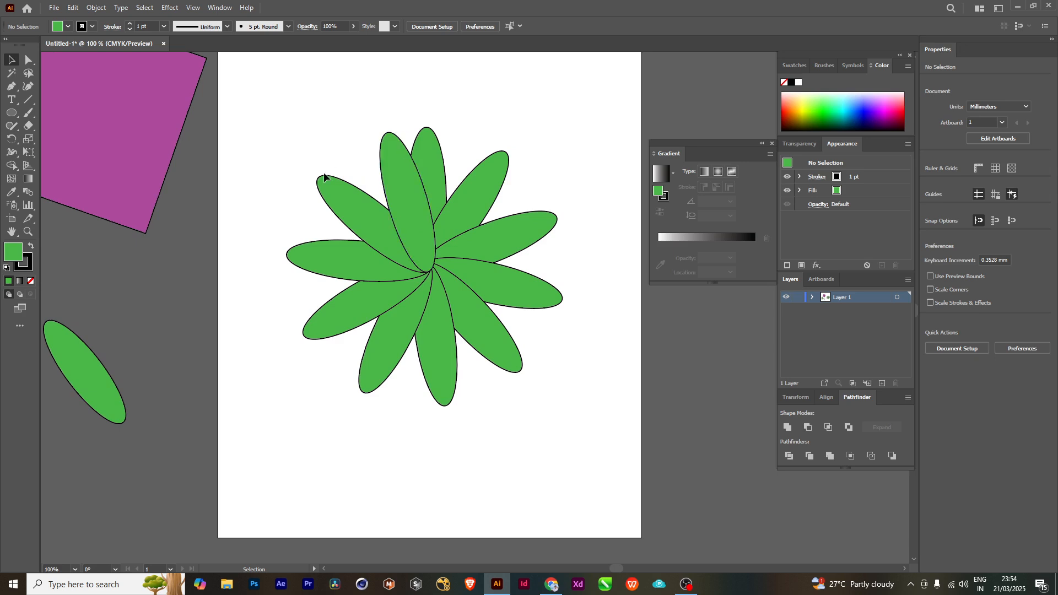
{"action": "scroll", "coordinate": [468, 211], "scroll_direction": "down", "scroll_amount": 1}
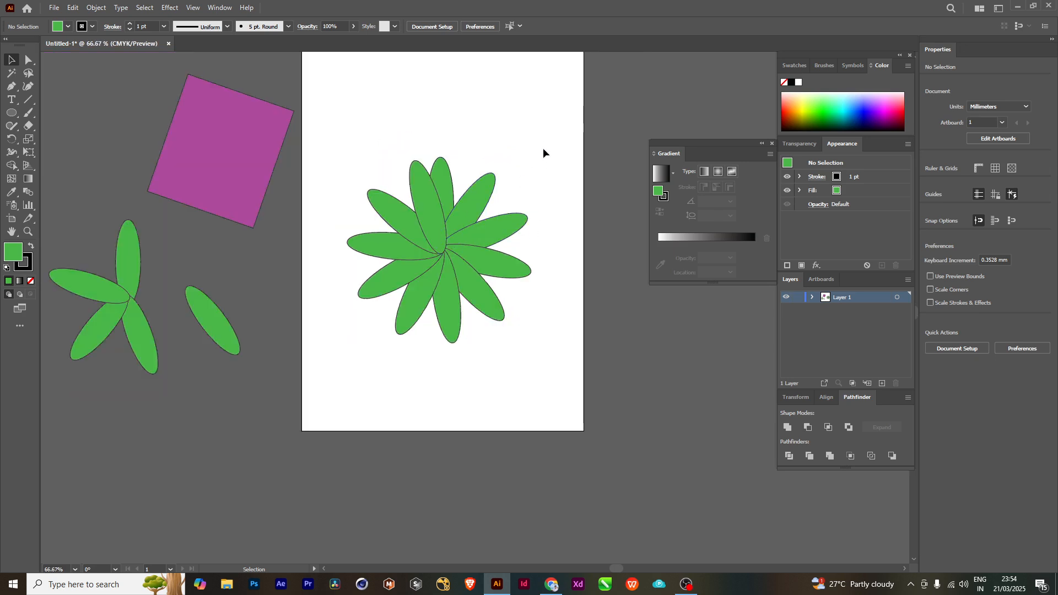
{"action": "left_click_drag", "start_coordinate": [363, 135], "coordinate": [547, 391]}
{"action": "scroll", "coordinate": [531, 380], "scroll_direction": "right", "scroll_amount": 3}
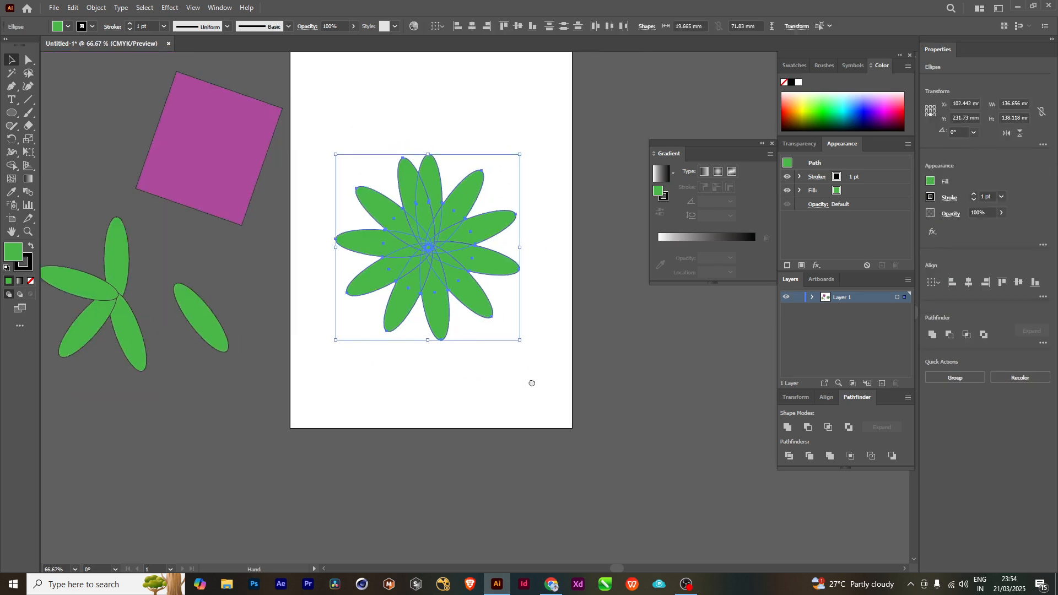
{"action": "scroll", "coordinate": [480, 276], "scroll_direction": "down", "scroll_amount": 2}
{"action": "left_click_drag", "start_coordinate": [289, 91], "coordinate": [434, 236]}
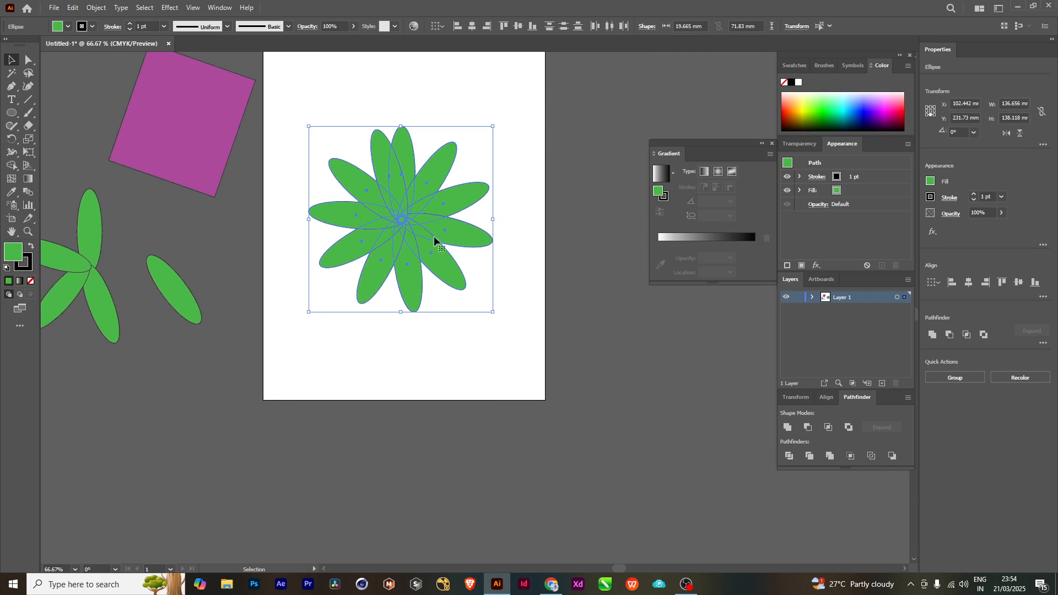
{"action": "left_click_drag", "start_coordinate": [413, 167], "coordinate": [682, 373]}
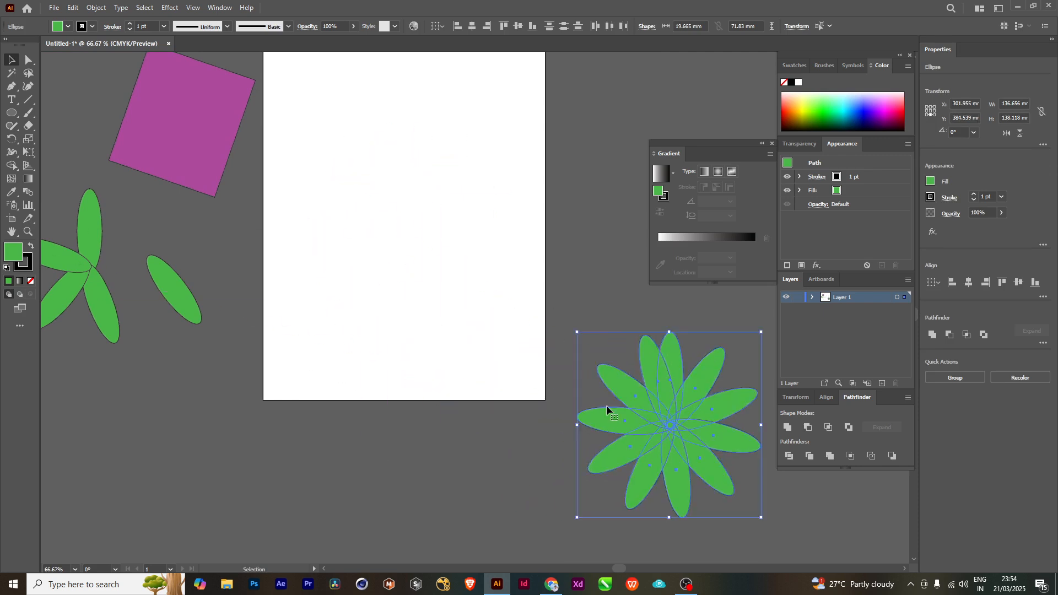
{"action": "left_click", "coordinate": [608, 230]}
{"action": "scroll", "coordinate": [488, 274], "scroll_direction": "up", "scroll_amount": 3}
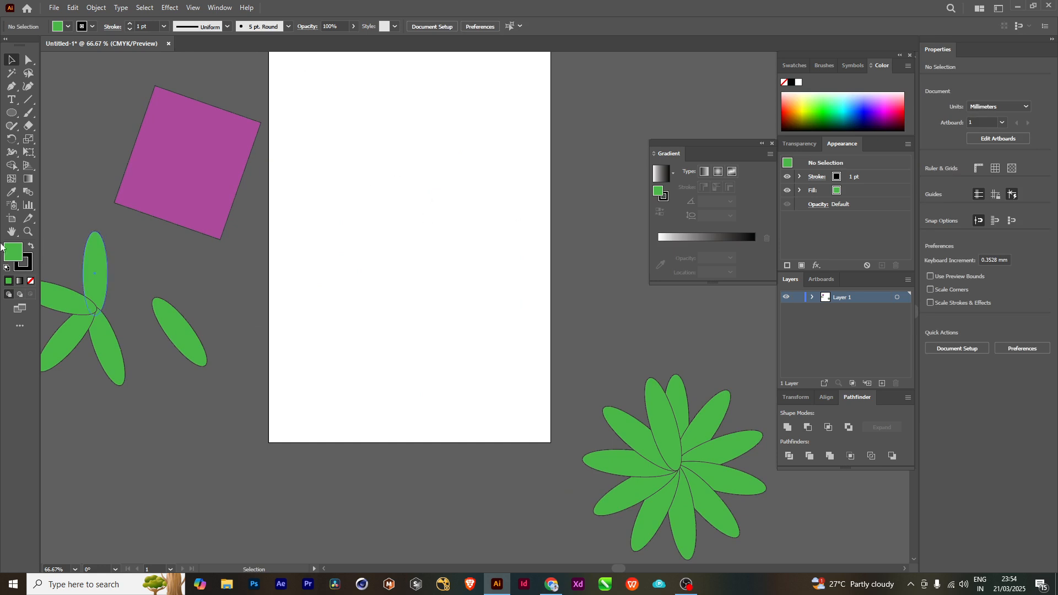
- Set the fill to golden orange and draw a narrow upright ellipse about 12 by 72 mm on the artboard
{"action": "left_click", "coordinate": [12, 113]}
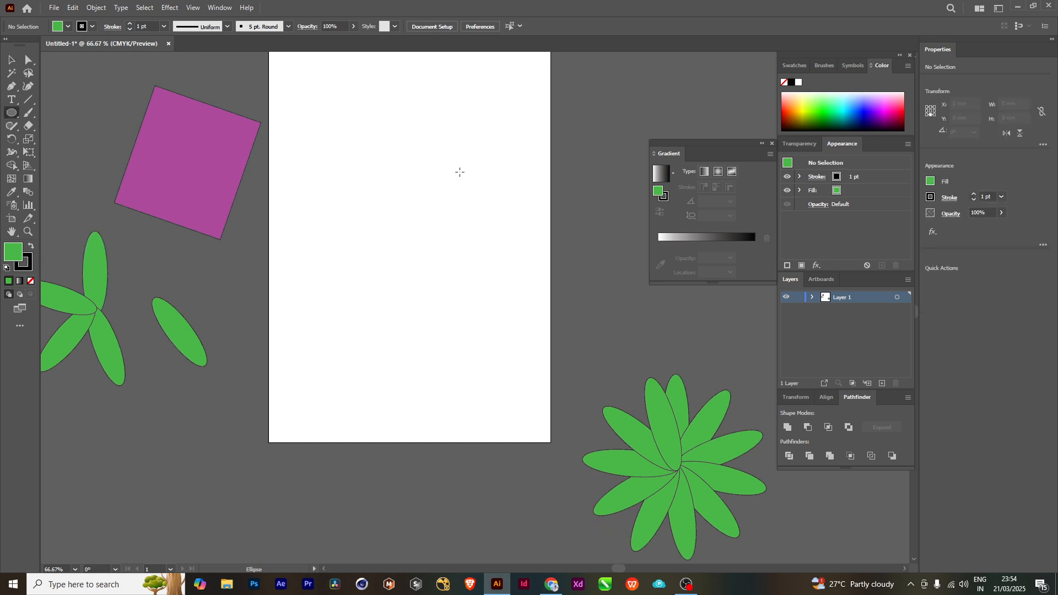
{"action": "double_click", "coordinate": [15, 253]}
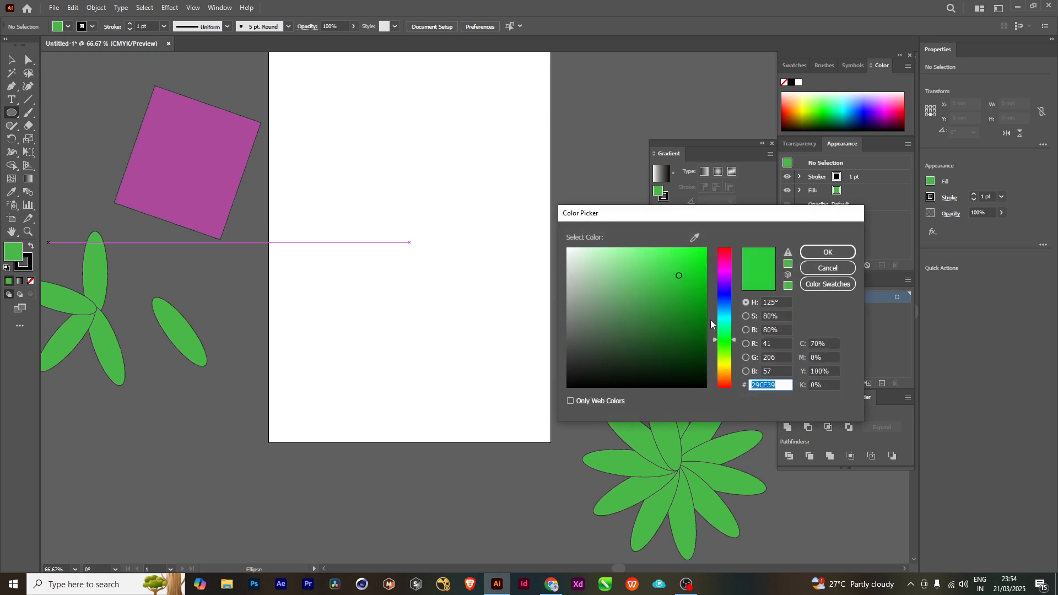
{"action": "left_click", "coordinate": [725, 373]}
{"action": "left_click", "coordinate": [676, 274]}
{"action": "left_click", "coordinate": [827, 251]}
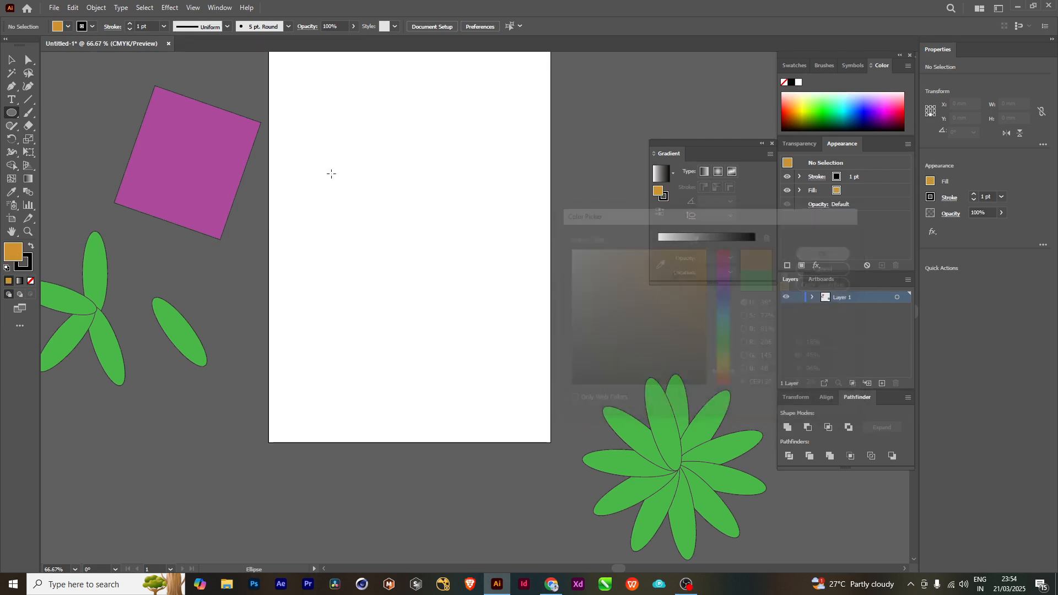
{"action": "left_click_drag", "start_coordinate": [394, 156], "coordinate": [411, 253]}
{"action": "scroll", "coordinate": [405, 215], "scroll_direction": "up", "scroll_amount": 2}
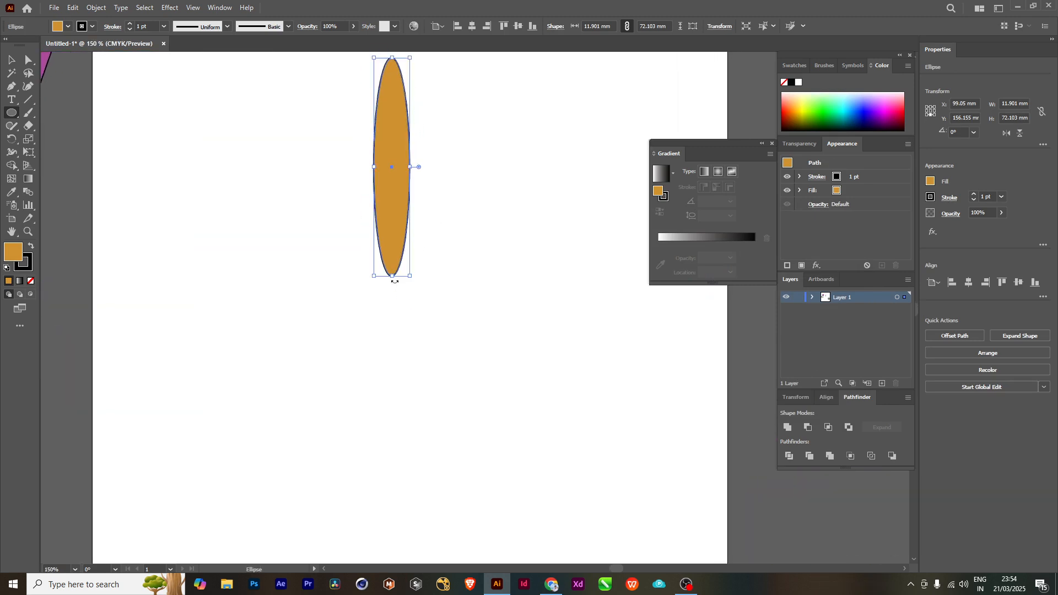
- Set the Rotate pivot just inside the orange ellipse's lower end and create a copy rotated 45° clockwise around it
{"action": "key", "text": "r"}
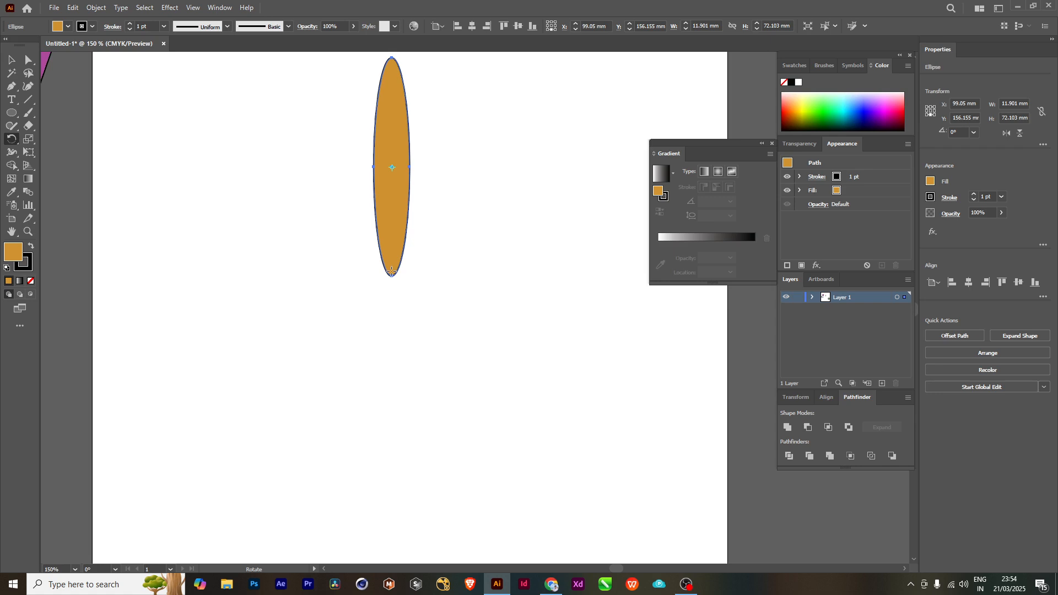
{"action": "left_click", "coordinate": [392, 271]}
{"action": "scroll", "coordinate": [425, 308], "scroll_direction": "down", "scroll_amount": 1}
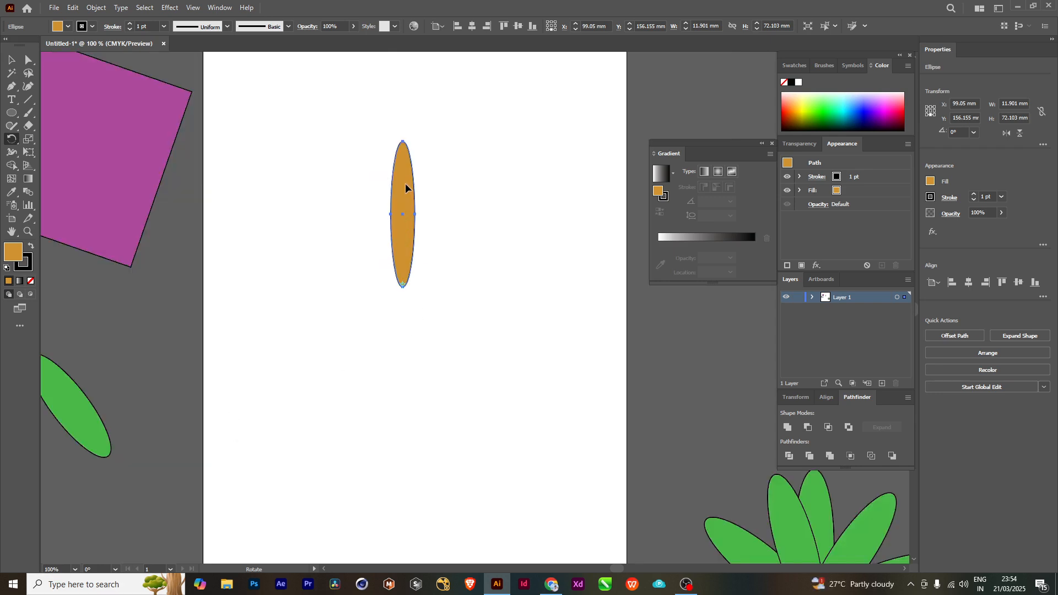
{"action": "left_click_drag", "start_coordinate": [469, 254], "coordinate": [420, 243]}
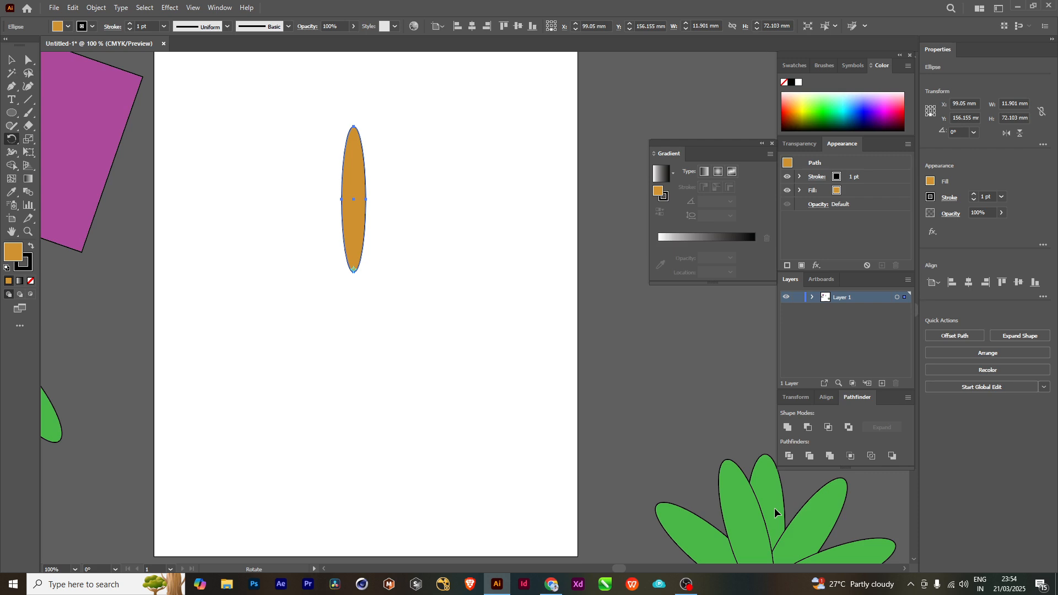
{"action": "left_click", "coordinate": [378, 178], "text": "alt"}
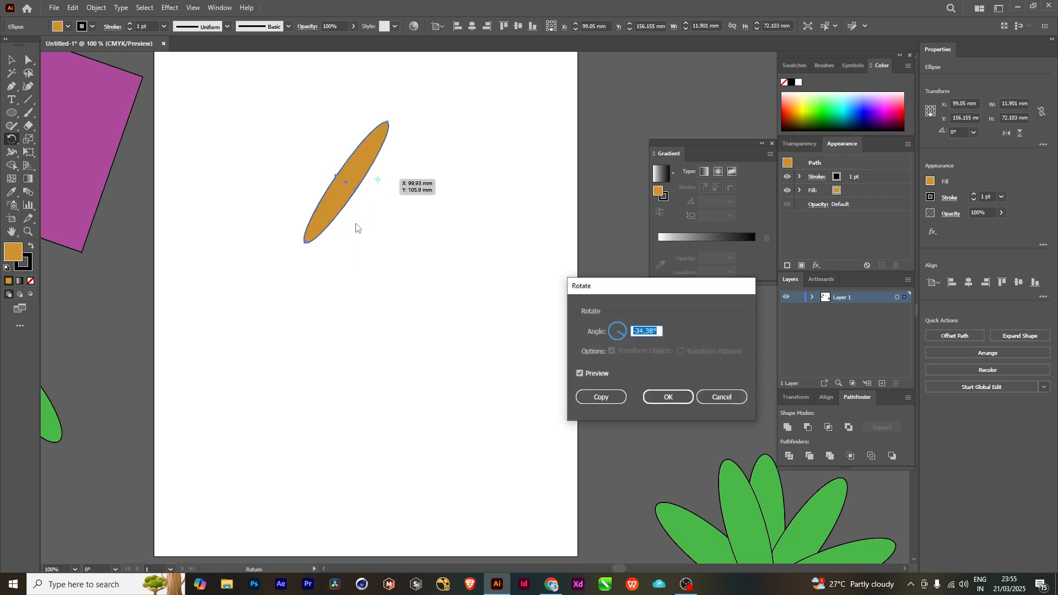
{"action": "left_click", "coordinate": [725, 398]}
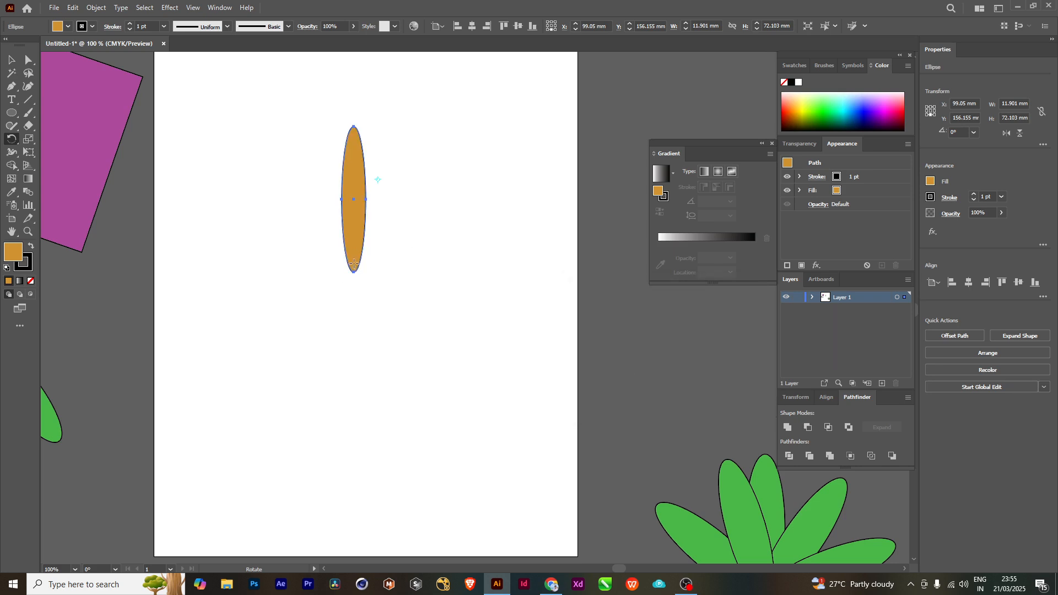
{"action": "left_click_drag", "start_coordinate": [378, 177], "coordinate": [414, 207]}
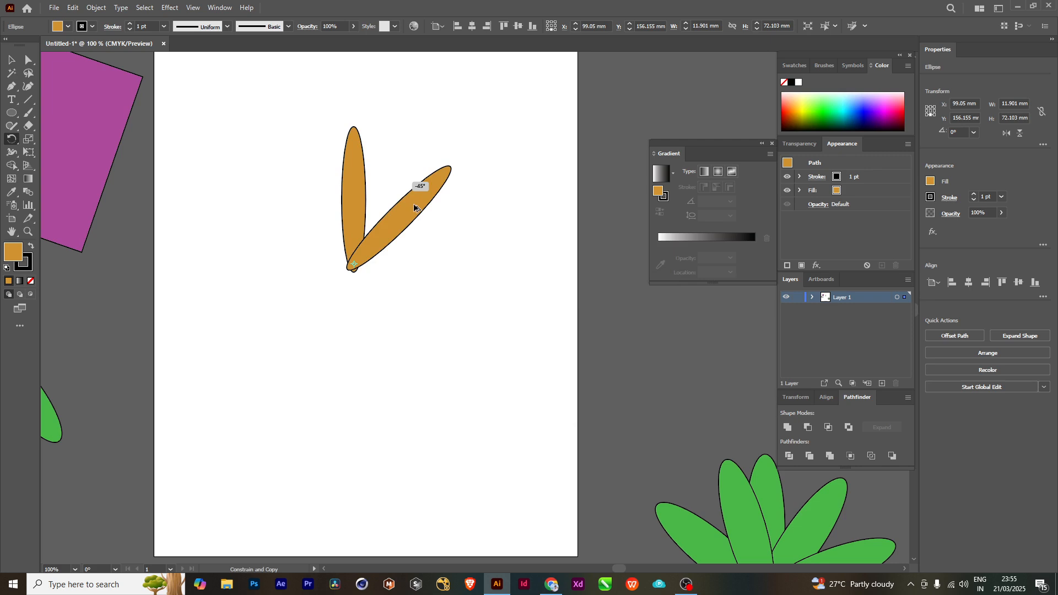
{"action": "left_click_drag", "start_coordinate": [415, 207], "coordinate": [415, 208]}
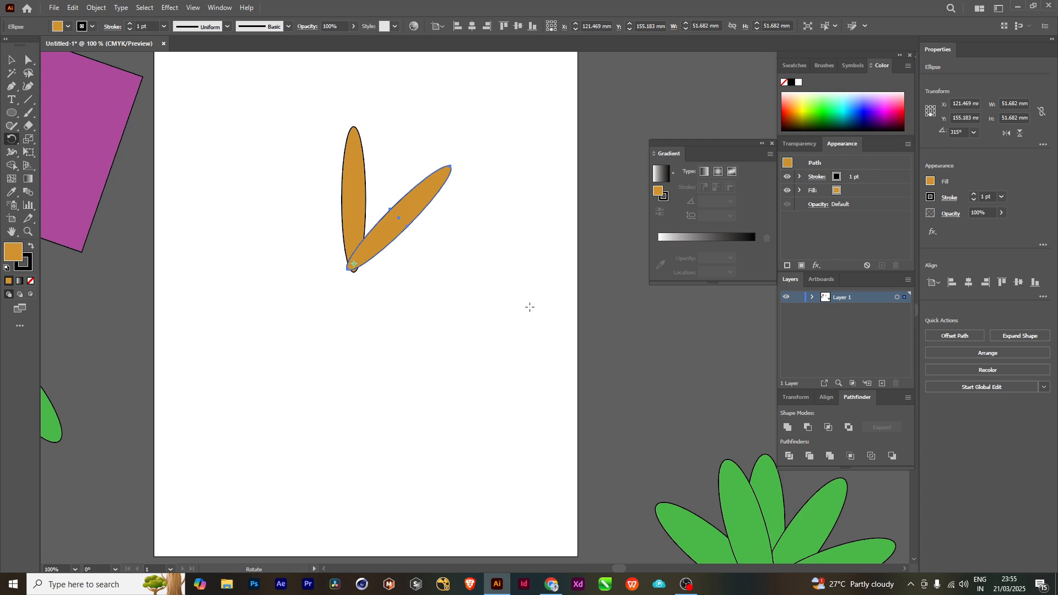
- Repeat the 45° rotated-copy transformation six times to complete an eight-petal orange flower, and clear the selection
{"action": "key", "text": "ctrl+d"}
{"action": "key", "text": "ctrl+d"}
{"action": "key", "text": "ctrl+d"}
{"action": "key", "text": "ctrl+d"}
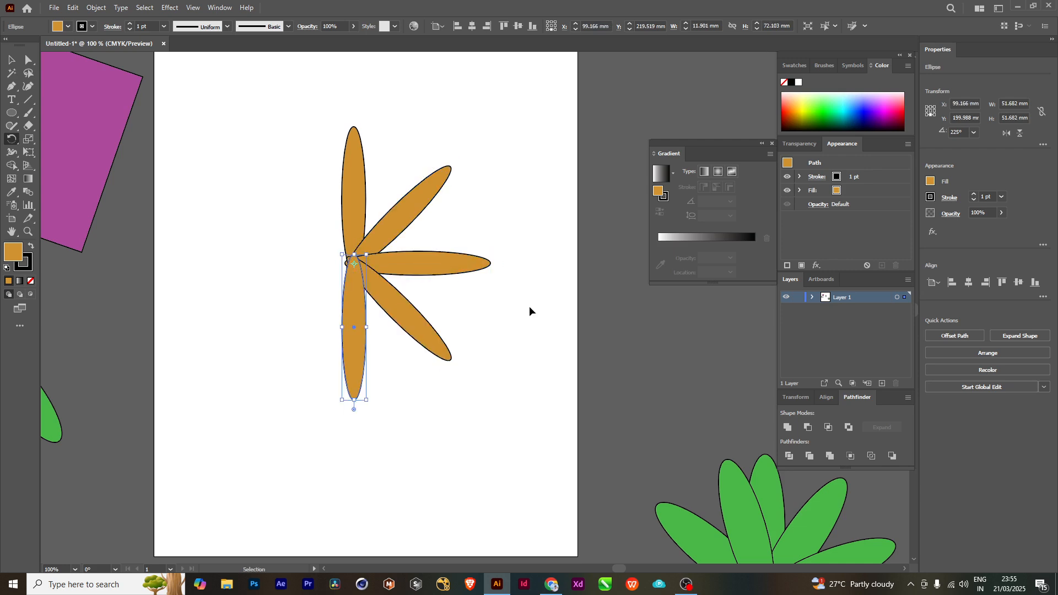
{"action": "key", "text": "ctrl+d"}
{"action": "key", "text": "ctrl+d"}
{"action": "key", "text": "r"}
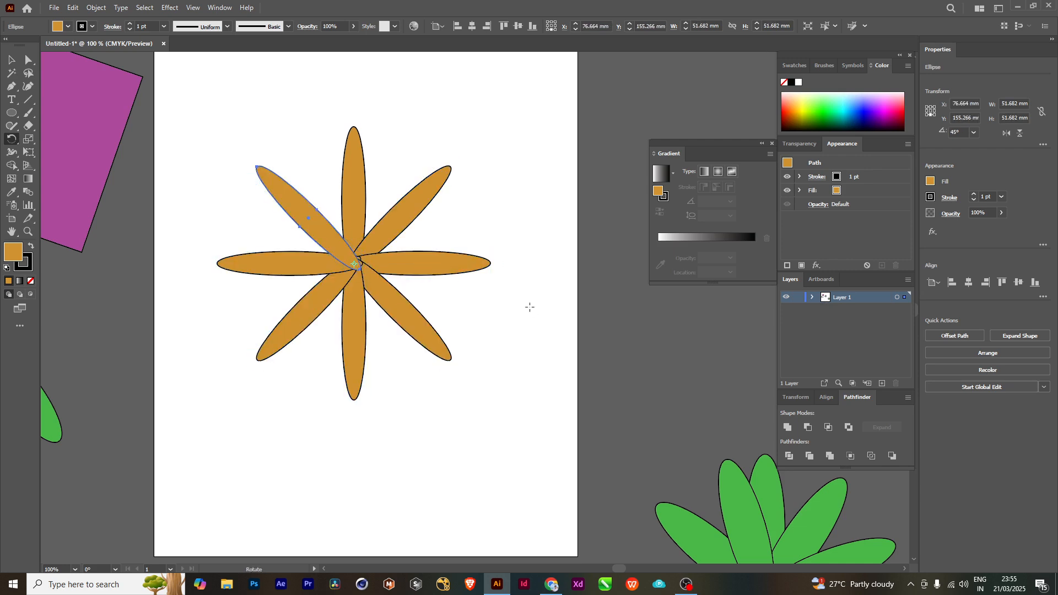
{"action": "key", "text": "v"}
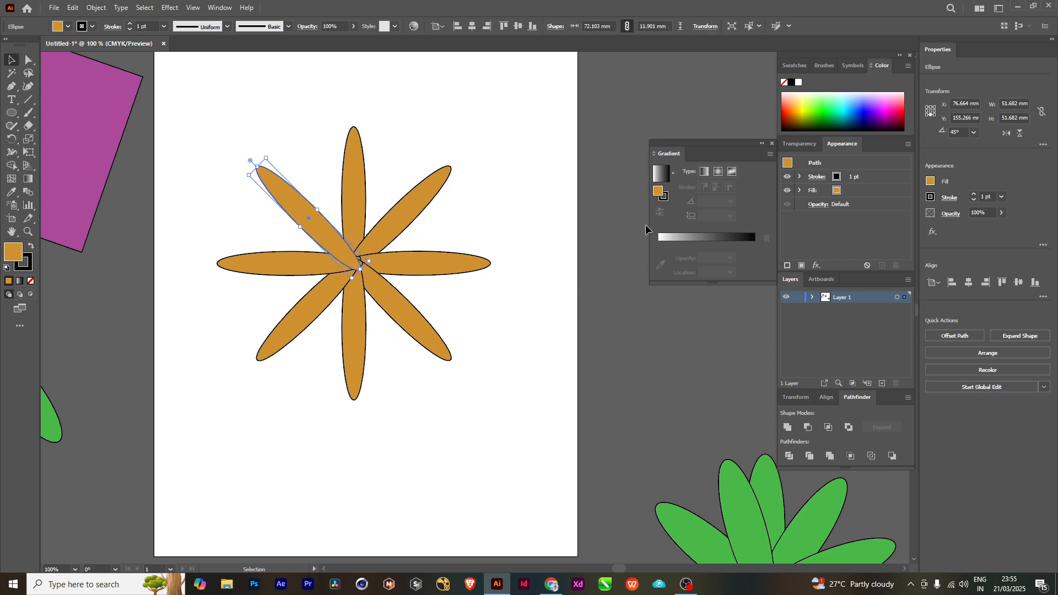
{"action": "left_click", "coordinate": [612, 218]}
- Select all the orange flower's petals, move them off the artboard to about X 285 mm, Y 89 mm, and deselect them
{"action": "key", "text": "ctrl+minus"}
{"action": "key", "text": "ctrl+minus"}
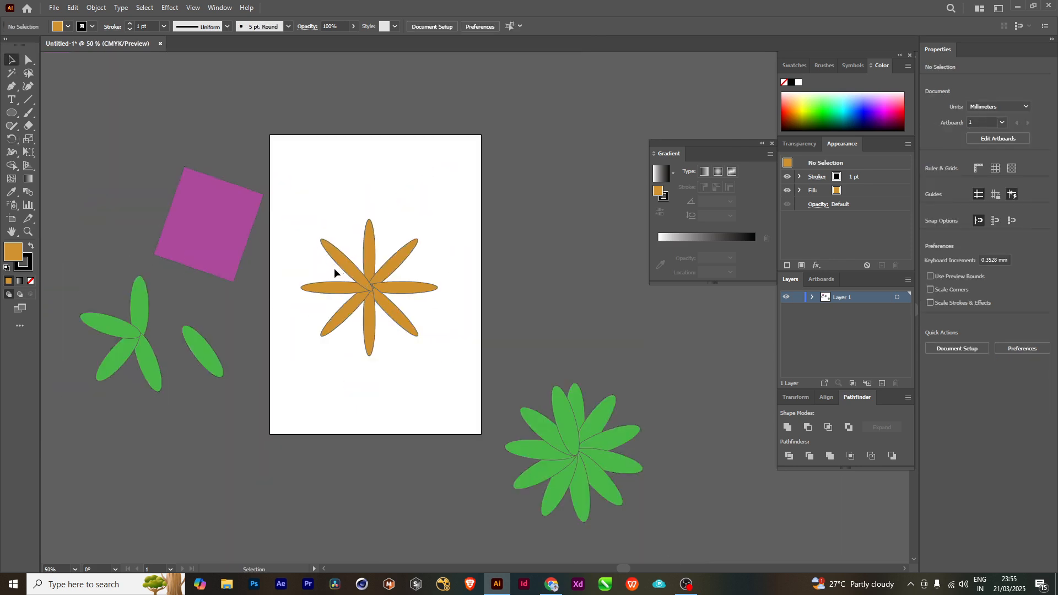
{"action": "left_click_drag", "start_coordinate": [335, 235], "coordinate": [471, 395]}
{"action": "left_click_drag", "start_coordinate": [368, 288], "coordinate": [557, 154]}
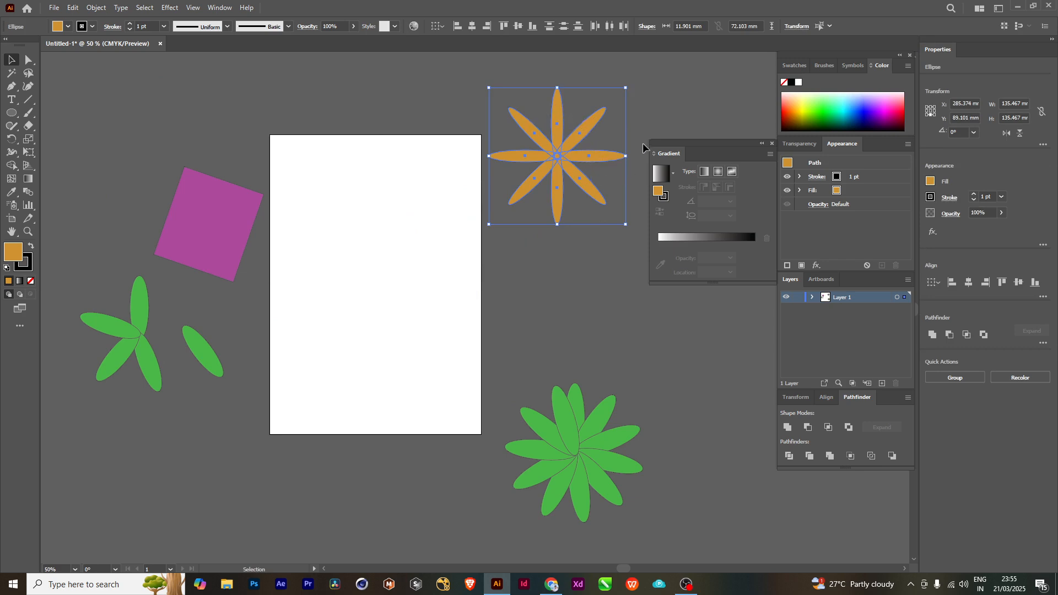
{"action": "left_click", "coordinate": [156, 127]}
{"action": "scroll", "coordinate": [235, 274], "scroll_direction": "up", "scroll_amount": 1}
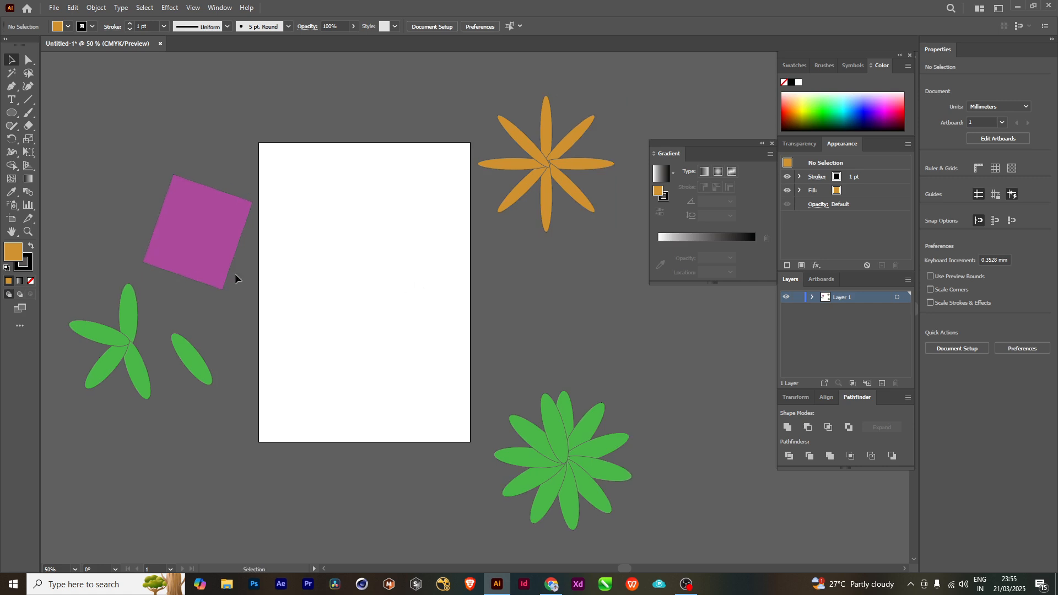
- Draw an upright ellipse about 20 by 80 mm on the artboard and set its fill to blue 1919DB
{"action": "left_click", "coordinate": [11, 113]}
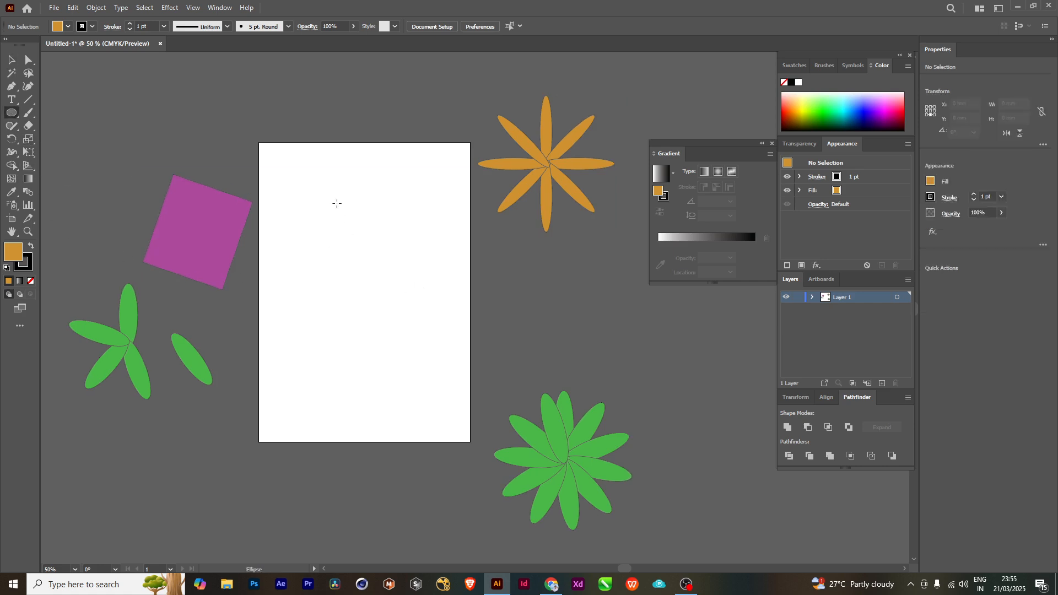
{"action": "left_click_drag", "start_coordinate": [336, 203], "coordinate": [358, 284]}
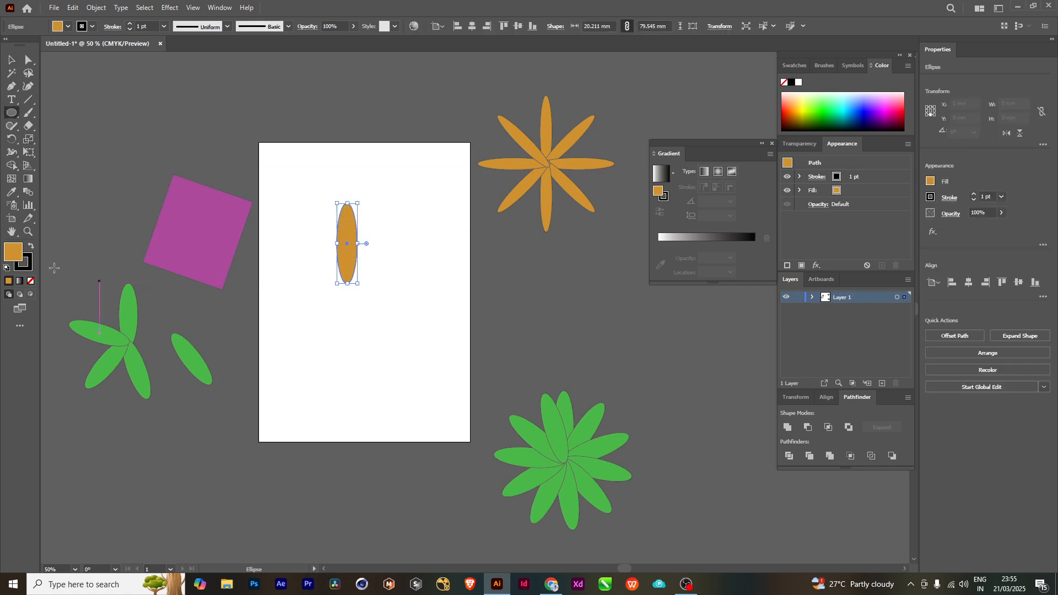
{"action": "double_click", "coordinate": [13, 252]}
{"action": "left_click_drag", "start_coordinate": [724, 373], "coordinate": [725, 369]}
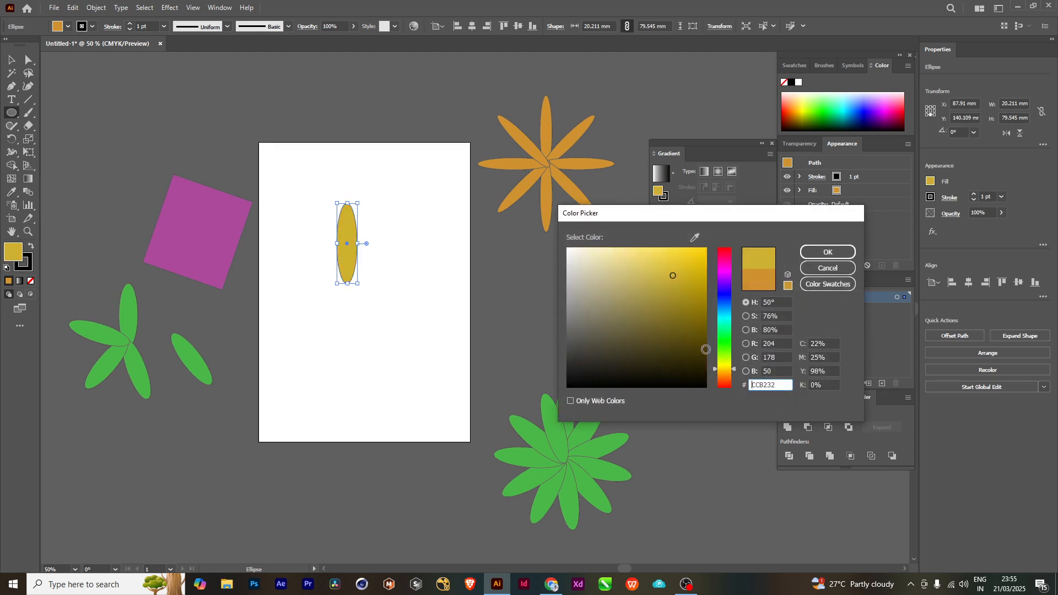
{"action": "left_click", "coordinate": [725, 294]}
{"action": "left_click", "coordinate": [691, 267]}
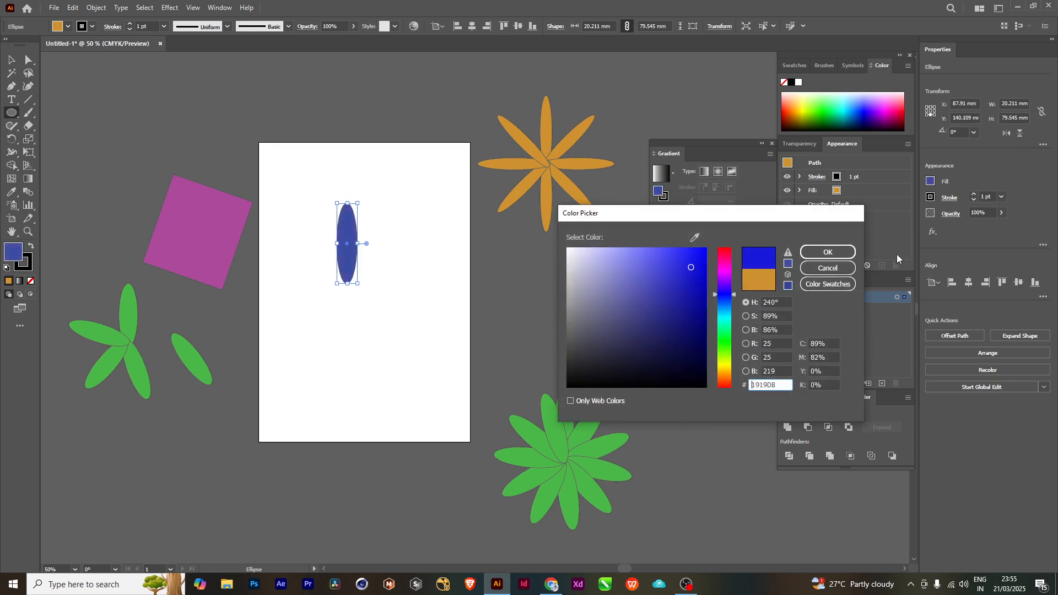
{"action": "left_click", "coordinate": [828, 252]}
- Move the blue ellipse to about X 98 mm, Y 129 mm and set the Rotate pivot just inside its lower end
{"action": "key", "text": "v"}
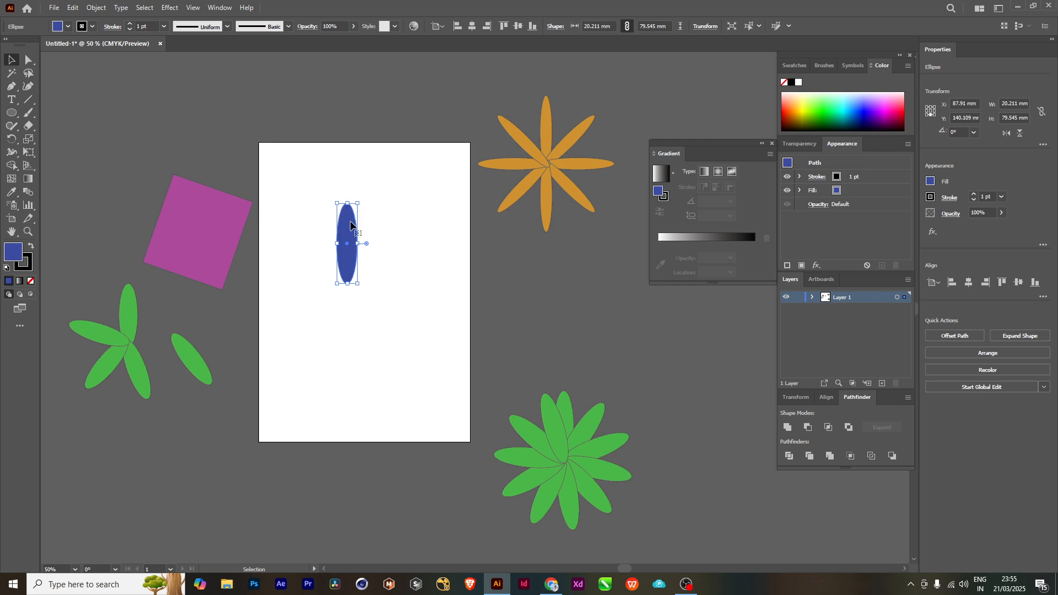
{"action": "left_click_drag", "start_coordinate": [350, 225], "coordinate": [359, 210]}
{"action": "scroll", "coordinate": [366, 270], "scroll_direction": "up", "scroll_amount": 3}
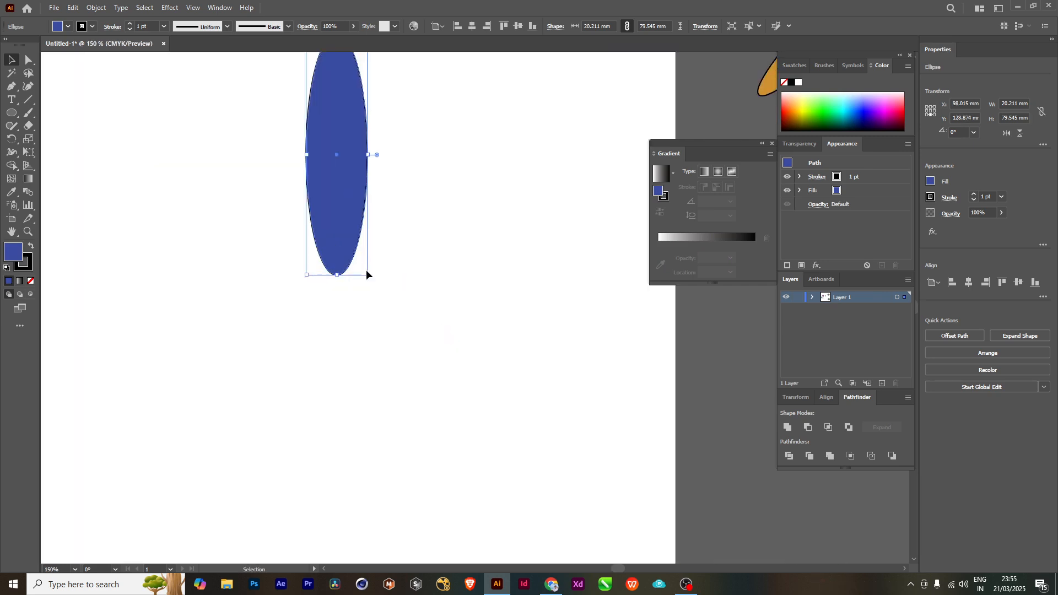
{"action": "scroll", "coordinate": [394, 330], "scroll_direction": "down", "scroll_amount": 1}
{"action": "key", "text": "r"}
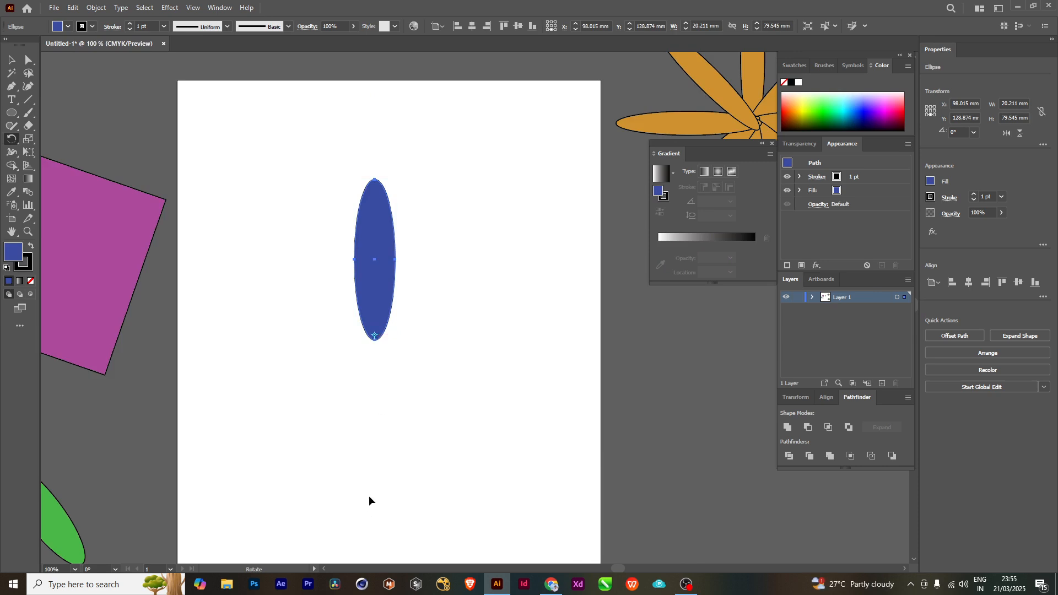
- Create a copy of the blue ellipse rotated 45° clockwise around the pivot
{"action": "scroll", "coordinate": [404, 351], "scroll_direction": "down", "scroll_amount": 1}
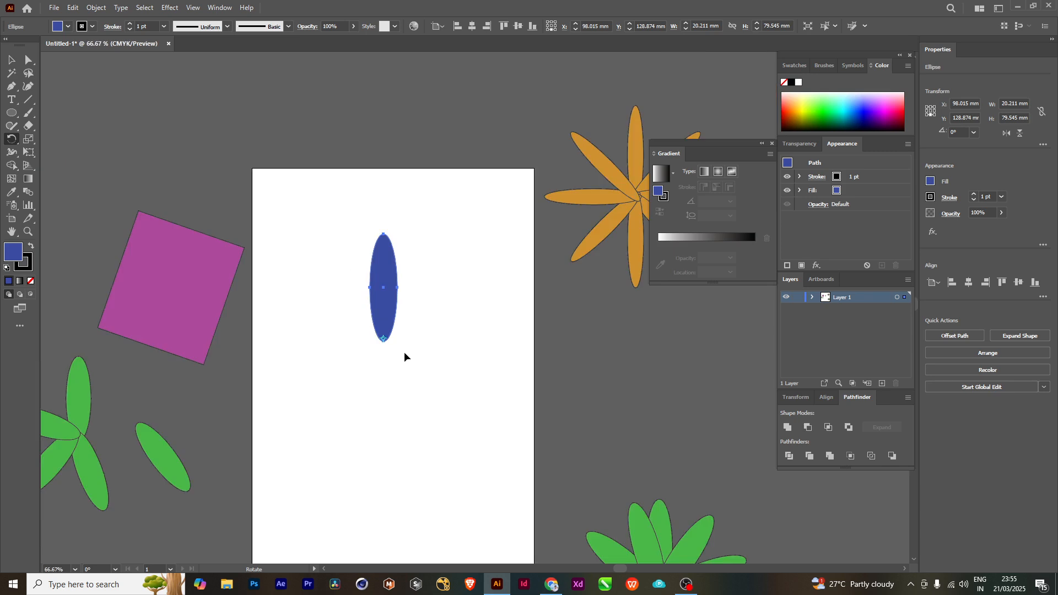
{"action": "left_click_drag", "start_coordinate": [458, 379], "coordinate": [431, 380]}
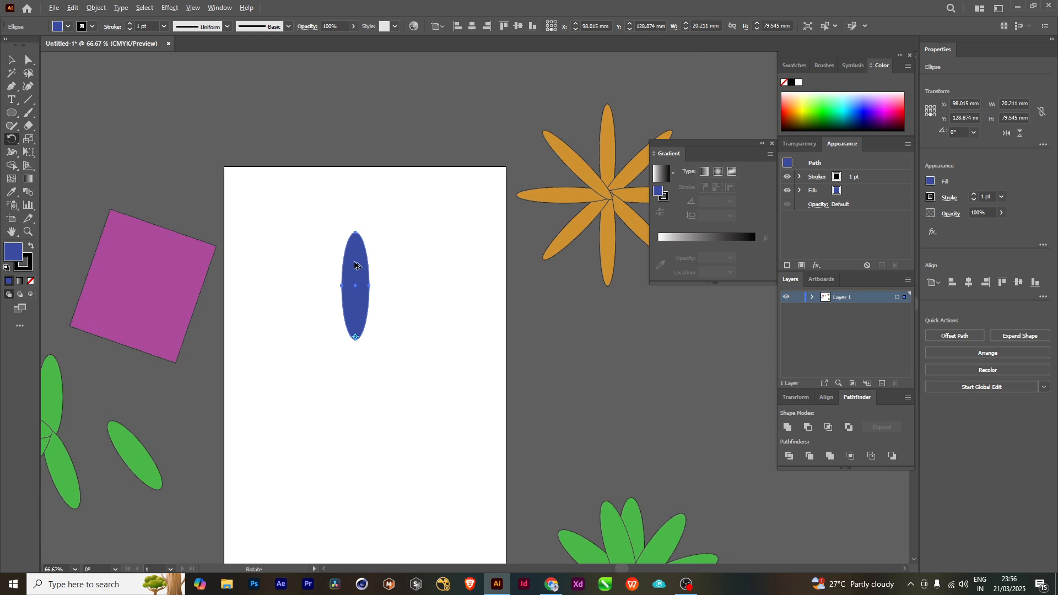
{"action": "left_click_drag", "start_coordinate": [355, 265], "coordinate": [390, 285]}
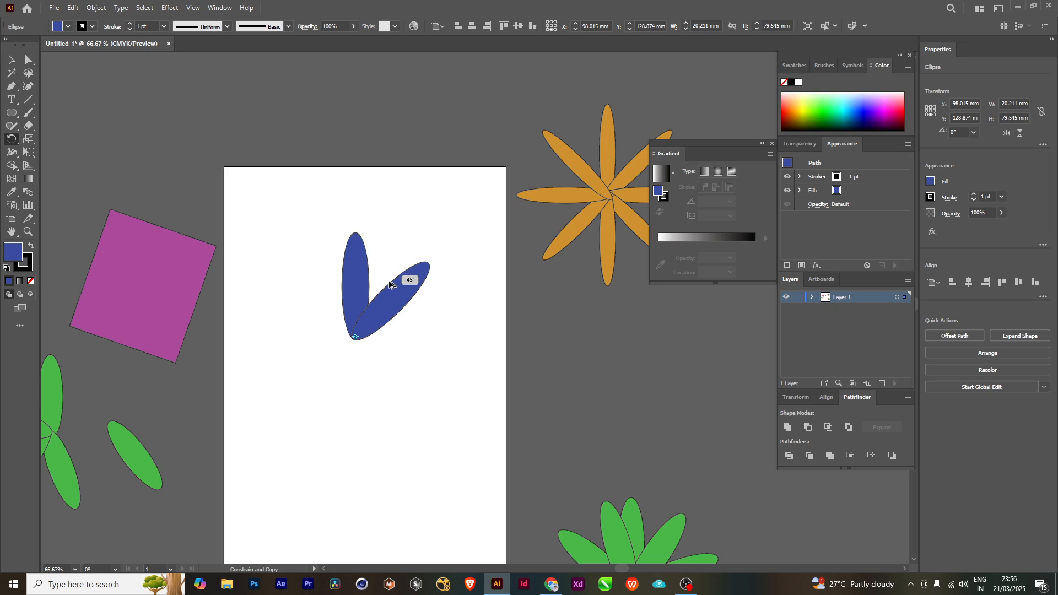
{"action": "left_click_drag", "start_coordinate": [389, 284], "coordinate": [390, 285]}
- Repeat the blue petal's rotated-copy transformation six times to complete an eight-petal flower, and clear the selection
{"action": "key", "text": "ctrl+d"}
{"action": "key", "text": "ctrl+d"}
{"action": "key", "text": "ctrl+d"}
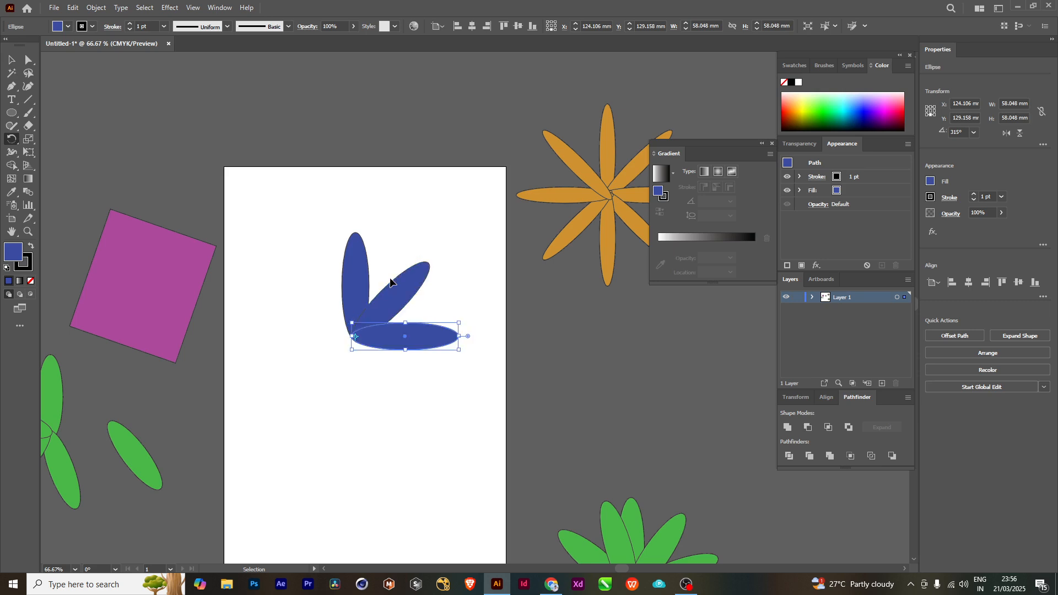
{"action": "key", "text": "ctrl+d"}
{"action": "key", "text": "ctrl+d"}
{"action": "key", "text": "ctrl+d"}
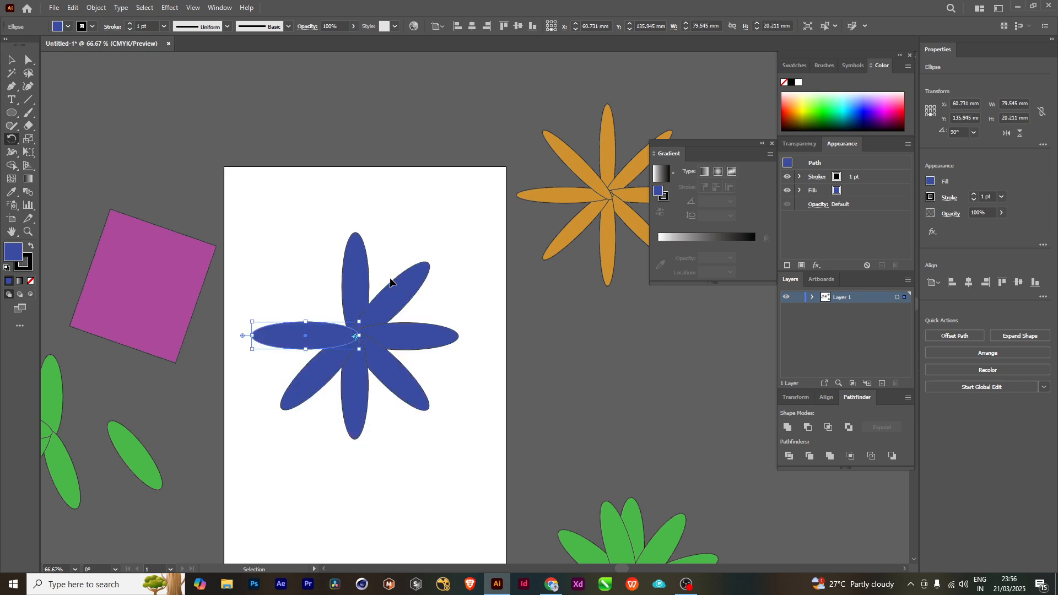
{"action": "left_click", "coordinate": [11, 60]}
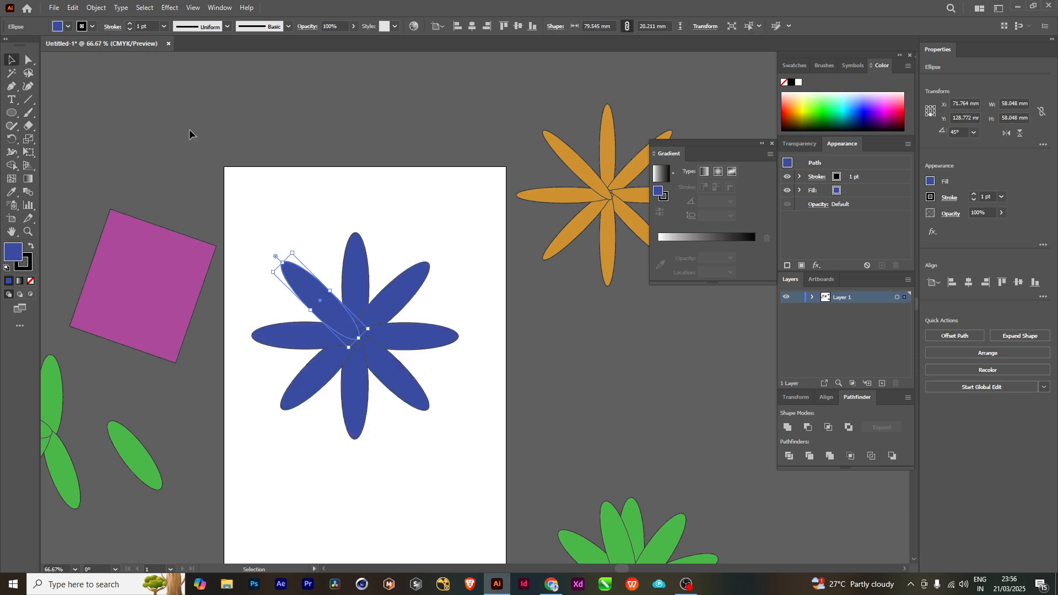
{"action": "left_click", "coordinate": [369, 168]}
- Select the blue flower together with the magenta square, move them off the artboard to about X -150 mm, Y 82 mm, and deselect them
{"action": "scroll", "coordinate": [369, 168], "scroll_direction": "down", "scroll_amount": 1}
{"action": "left_click_drag", "start_coordinate": [322, 198], "coordinate": [503, 489]}
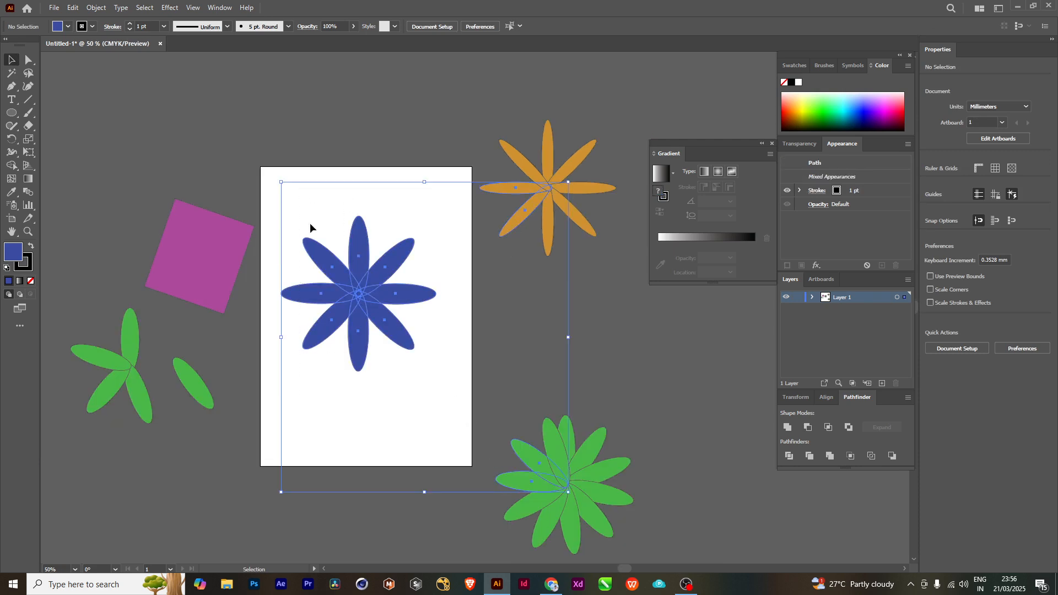
{"action": "left_click_drag", "start_coordinate": [247, 154], "coordinate": [470, 408]}
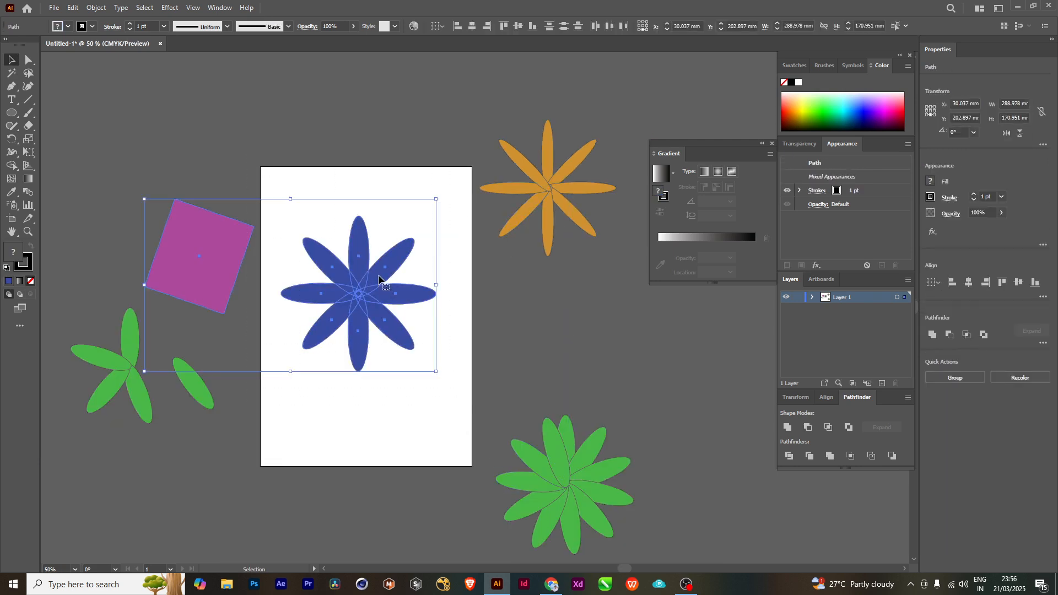
{"action": "left_click_drag", "start_coordinate": [384, 283], "coordinate": [210, 159]}
{"action": "left_click_drag", "start_coordinate": [331, 79], "coordinate": [455, 144]}
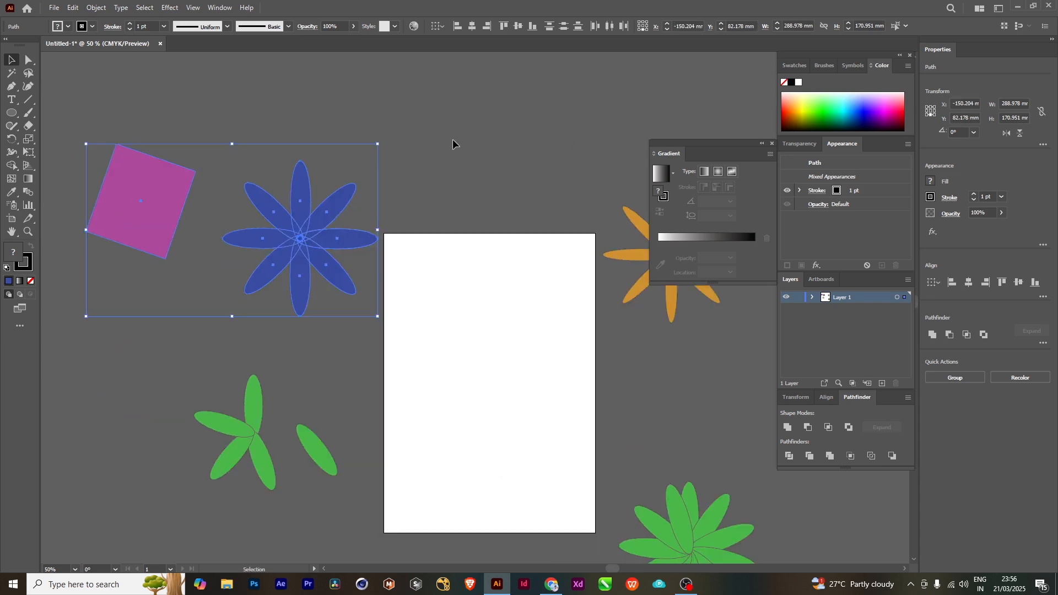
{"action": "left_click", "coordinate": [325, 469]}
{"action": "left_click_drag", "start_coordinate": [469, 358], "coordinate": [436, 338]}
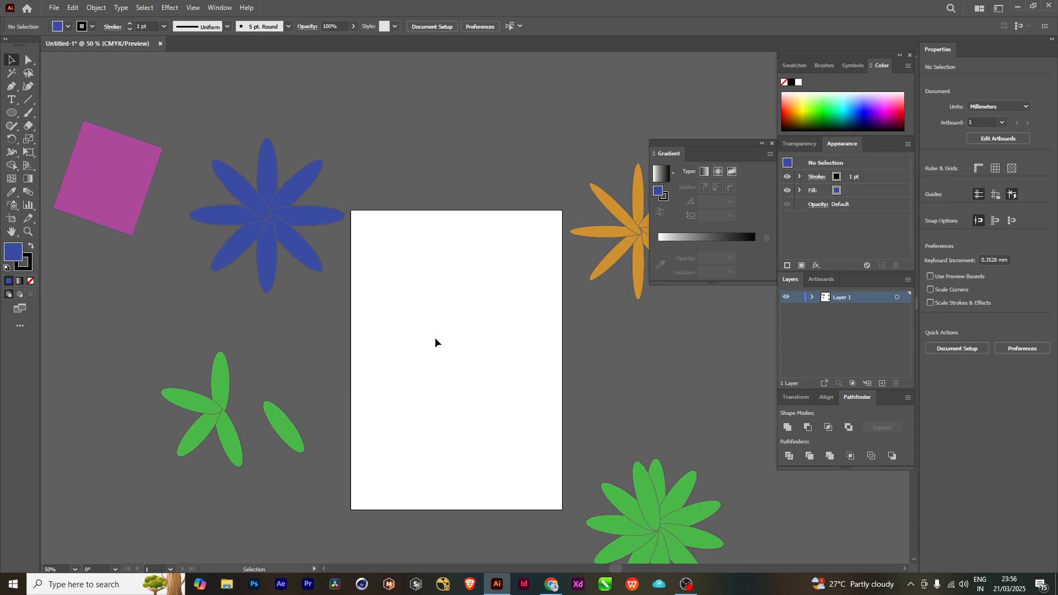
{"action": "left_click_drag", "start_coordinate": [541, 367], "coordinate": [500, 353]}
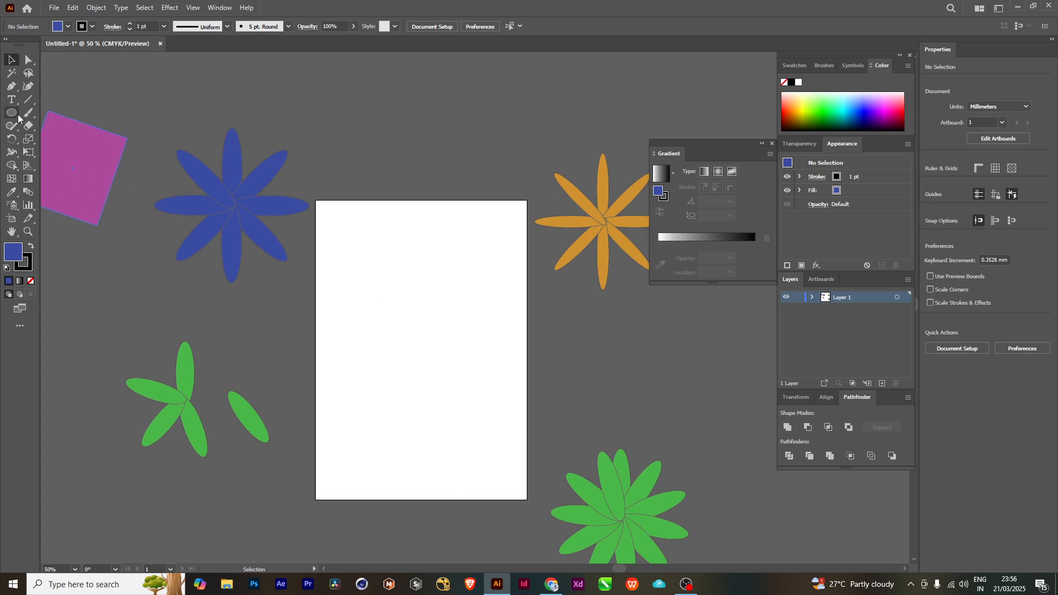
- Switch to the Paint app with a blank canvas, finding it through a Windows search for "paint"
{"action": "left_click", "coordinate": [62, 585]}
{"action": "type", "text": "pain"}
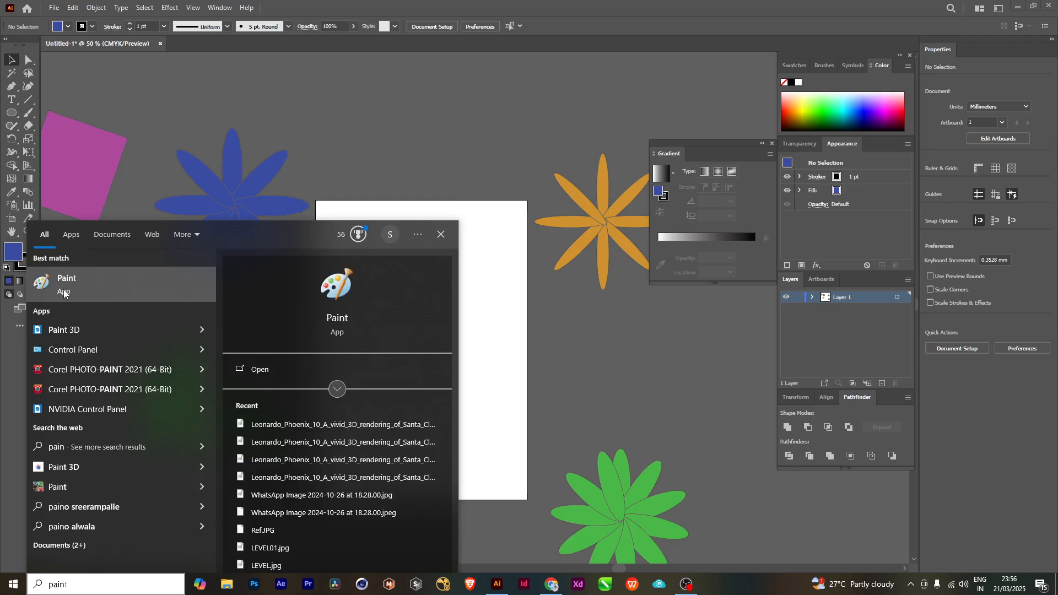
{"action": "left_click", "coordinate": [94, 284]}
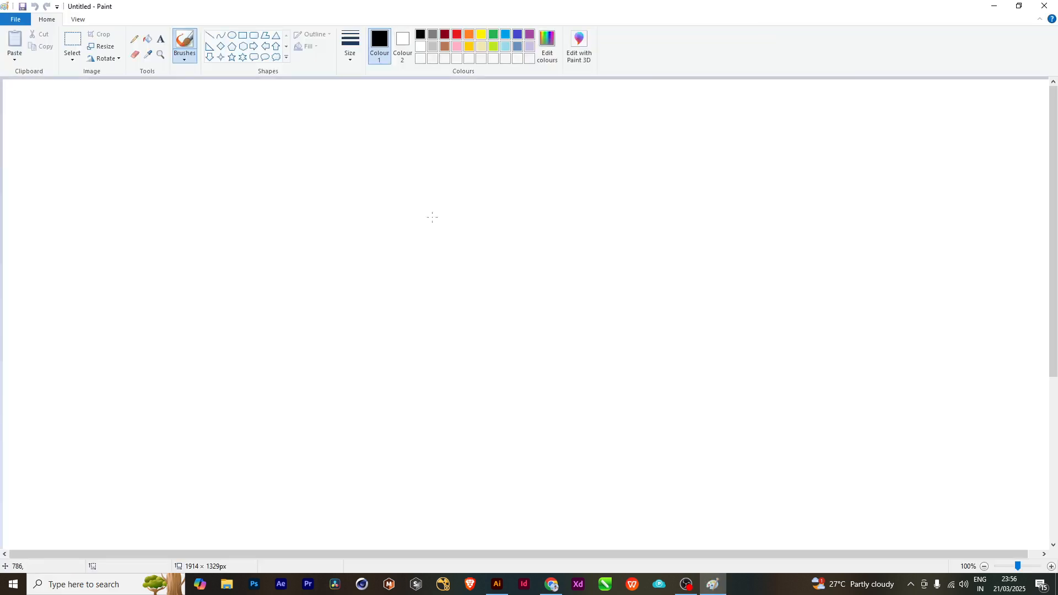
- Sketch a large circle and a second, repeatedly looped circle with a marked starting dot, and label the looped one "360°" with a connecting line
{"action": "mouse_move", "coordinate": [531, 194]}
{"action": "left_mouse_down"}
{"action": "mouse_move", "coordinate": [546, 176]}
{"action": "mouse_move", "coordinate": [624, 193]}
{"action": "mouse_move", "coordinate": [676, 271]}
{"action": "mouse_move", "coordinate": [647, 342]}
{"action": "mouse_move", "coordinate": [572, 366]}
{"action": "mouse_move", "coordinate": [505, 348]}
{"action": "mouse_move", "coordinate": [477, 259]}
{"action": "mouse_move", "coordinate": [494, 215]}
{"action": "mouse_move", "coordinate": [556, 175]}
{"action": "left_mouse_up"}
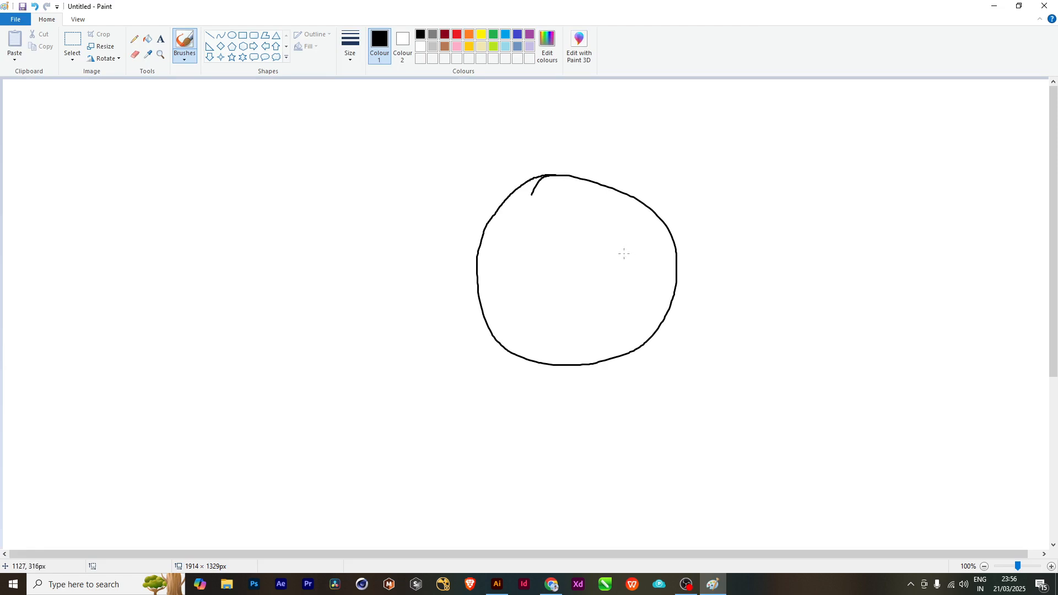
{"action": "mouse_move", "coordinate": [260, 179]}
{"action": "left_mouse_down"}
{"action": "mouse_move", "coordinate": [277, 196]}
{"action": "mouse_move", "coordinate": [318, 210]}
{"action": "mouse_move", "coordinate": [334, 246]}
{"action": "mouse_move", "coordinate": [337, 295]}
{"action": "mouse_move", "coordinate": [315, 333]}
{"action": "mouse_move", "coordinate": [266, 354]}
{"action": "mouse_move", "coordinate": [214, 347]}
{"action": "mouse_move", "coordinate": [172, 298]}
{"action": "mouse_move", "coordinate": [180, 237]}
{"action": "mouse_move", "coordinate": [211, 206]}
{"action": "mouse_move", "coordinate": [279, 197]}
{"action": "mouse_move", "coordinate": [346, 281]}
{"action": "mouse_move", "coordinate": [201, 330]}
{"action": "mouse_move", "coordinate": [244, 213]}
{"action": "mouse_move", "coordinate": [331, 297]}
{"action": "mouse_move", "coordinate": [201, 321]}
{"action": "mouse_move", "coordinate": [267, 205]}
{"action": "mouse_move", "coordinate": [302, 325]}
{"action": "mouse_move", "coordinate": [198, 248]}
{"action": "mouse_move", "coordinate": [318, 225]}
{"action": "mouse_move", "coordinate": [230, 359]}
{"action": "mouse_move", "coordinate": [216, 210]}
{"action": "mouse_move", "coordinate": [314, 324]}
{"action": "mouse_move", "coordinate": [218, 231]}
{"action": "left_mouse_up"}
{"action": "mouse_move", "coordinate": [344, 147]}
{"action": "left_mouse_down"}
{"action": "mouse_move", "coordinate": [371, 137]}
{"action": "mouse_move", "coordinate": [365, 176]}
{"action": "left_mouse_up"}
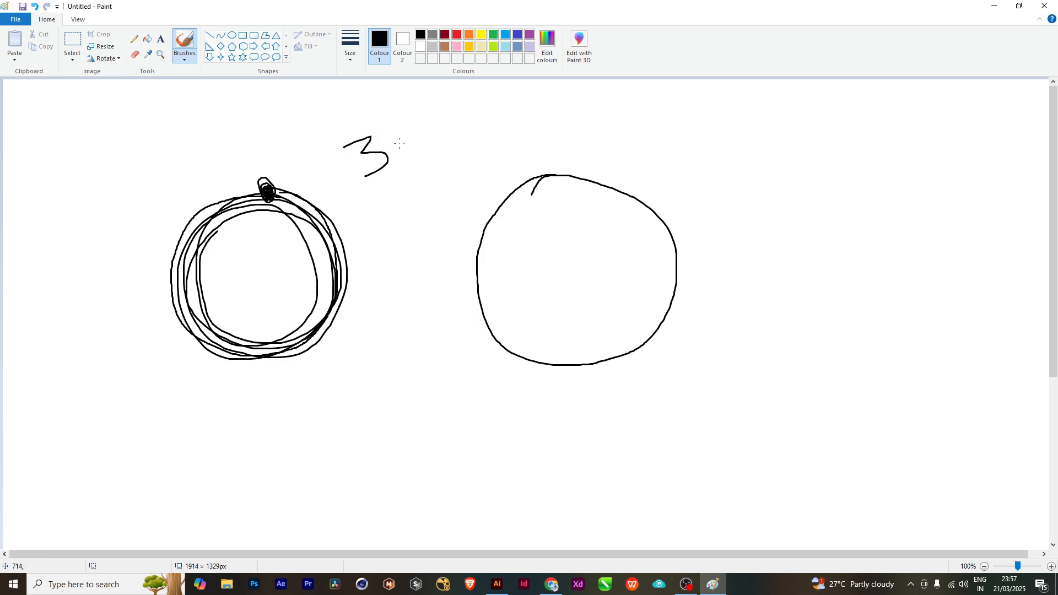
{"action": "left_click_drag", "start_coordinate": [401, 123], "coordinate": [395, 161]}
{"action": "mouse_move", "coordinate": [435, 128]}
{"action": "left_mouse_down"}
{"action": "mouse_move", "coordinate": [422, 148]}
{"action": "mouse_move", "coordinate": [434, 124]}
{"action": "left_mouse_up"}
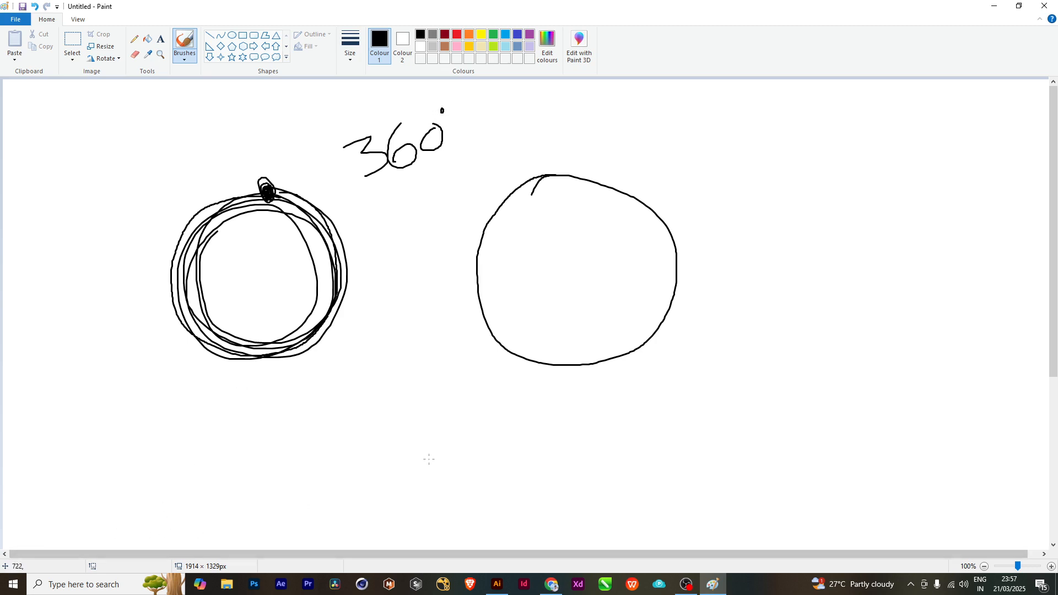
{"action": "left_click_drag", "start_coordinate": [461, 159], "coordinate": [312, 226]}
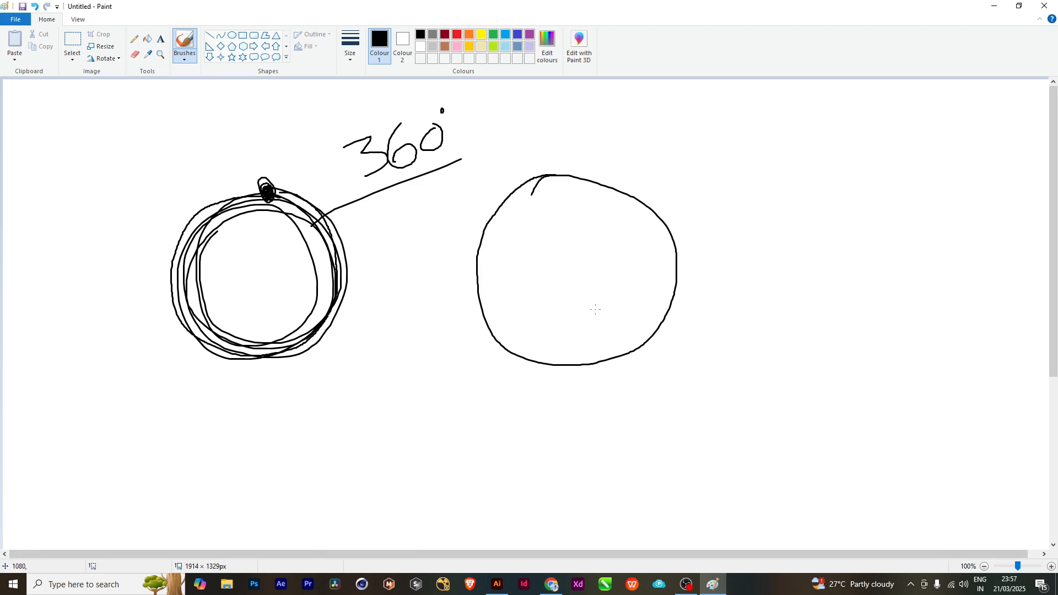
- Handwrite the petal counts "20 / 12 / 10" beneath the circles and underline them
{"action": "left_click_drag", "start_coordinate": [266, 395], "coordinate": [348, 431]}
{"action": "left_click_drag", "start_coordinate": [369, 397], "coordinate": [374, 389]}
{"action": "left_click_drag", "start_coordinate": [439, 331], "coordinate": [393, 467]}
{"action": "left_click_drag", "start_coordinate": [452, 376], "coordinate": [453, 424]}
{"action": "mouse_move", "coordinate": [469, 393]}
{"action": "left_mouse_down"}
{"action": "mouse_move", "coordinate": [469, 436]}
{"action": "mouse_move", "coordinate": [566, 442]}
{"action": "left_mouse_up"}
{"action": "left_click_drag", "start_coordinate": [584, 398], "coordinate": [545, 464]}
{"action": "left_click_drag", "start_coordinate": [626, 378], "coordinate": [626, 432]}
{"action": "mouse_move", "coordinate": [674, 384]}
{"action": "left_mouse_down"}
{"action": "mouse_move", "coordinate": [668, 411]}
{"action": "mouse_move", "coordinate": [683, 387]}
{"action": "left_mouse_up"}
{"action": "left_click_drag", "start_coordinate": [274, 456], "coordinate": [755, 434]}
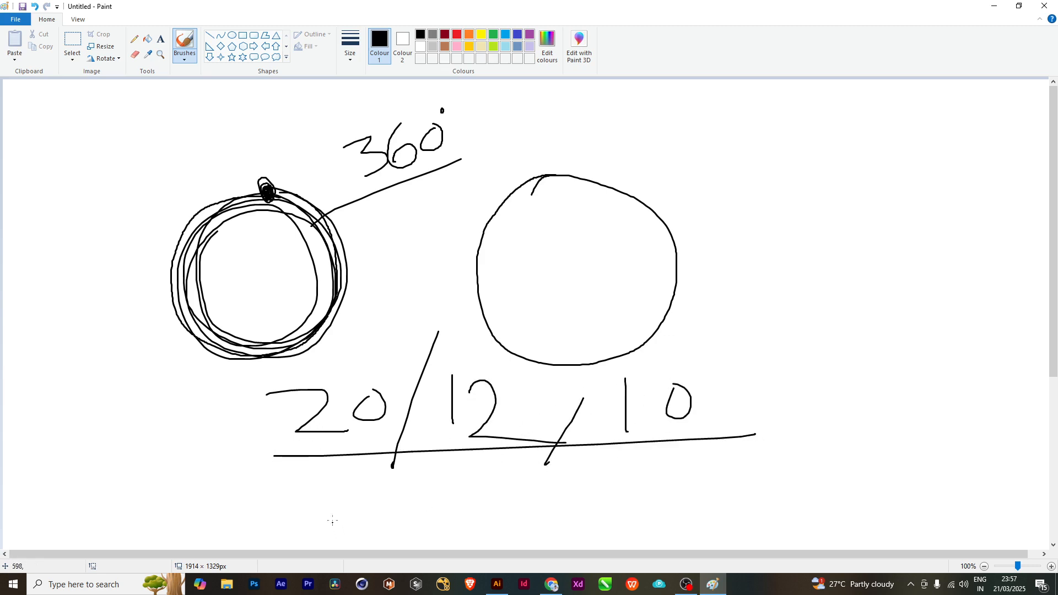
- Switch to the Calculator app, finding it through a Windows search for "cal", and calculate 360 ÷ 10
{"action": "left_click", "coordinate": [82, 590]}
{"action": "type", "text": "cal"}
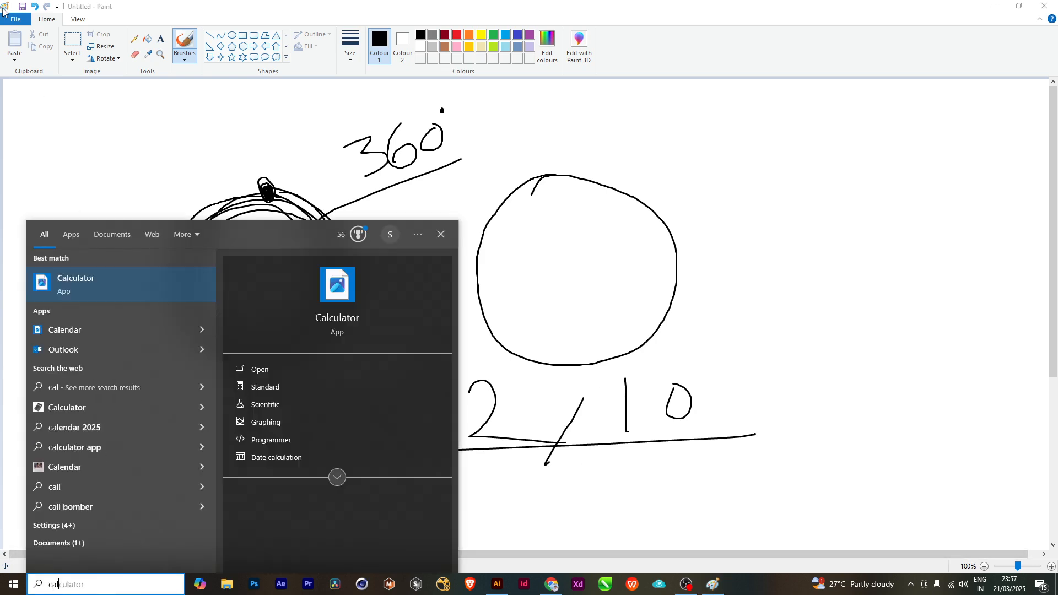
{"action": "left_click", "coordinate": [82, 288]}
{"action": "left_click", "coordinate": [391, 407]}
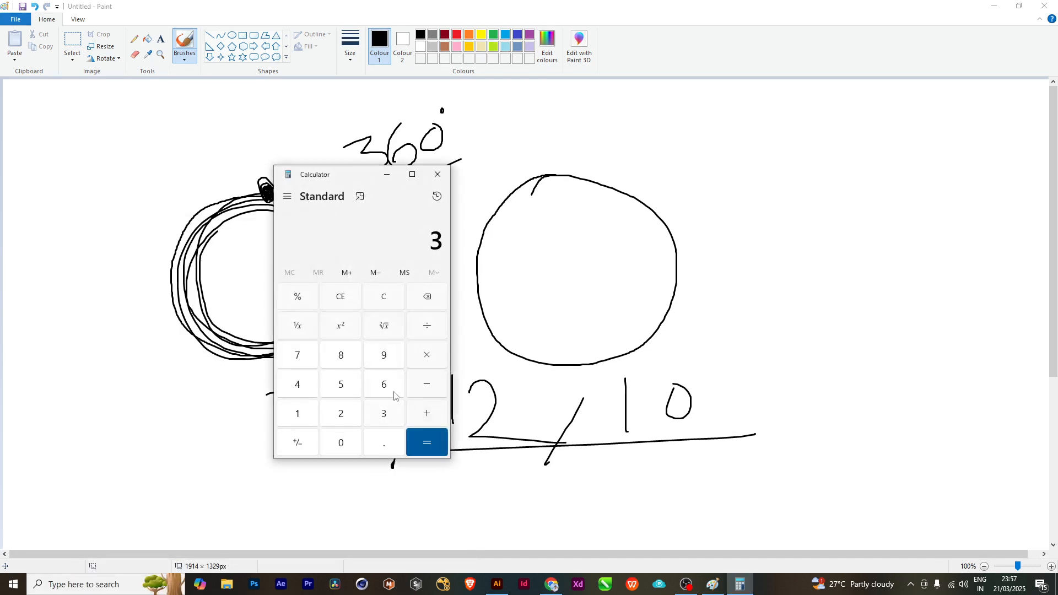
{"action": "left_click", "coordinate": [391, 385]}
{"action": "left_click", "coordinate": [340, 441]}
{"action": "left_click", "coordinate": [427, 329]}
{"action": "left_click", "coordinate": [299, 417]}
{"action": "left_click", "coordinate": [344, 443]}
{"action": "left_click", "coordinate": [411, 445]}
- Switch back to Illustrator and draw a narrow upright ellipse about 13.7 mm wide and 81.8 mm high in the artboard's upper part
{"action": "left_click", "coordinate": [497, 584]}
{"action": "scroll", "coordinate": [415, 294], "scroll_direction": "down", "scroll_amount": 2}
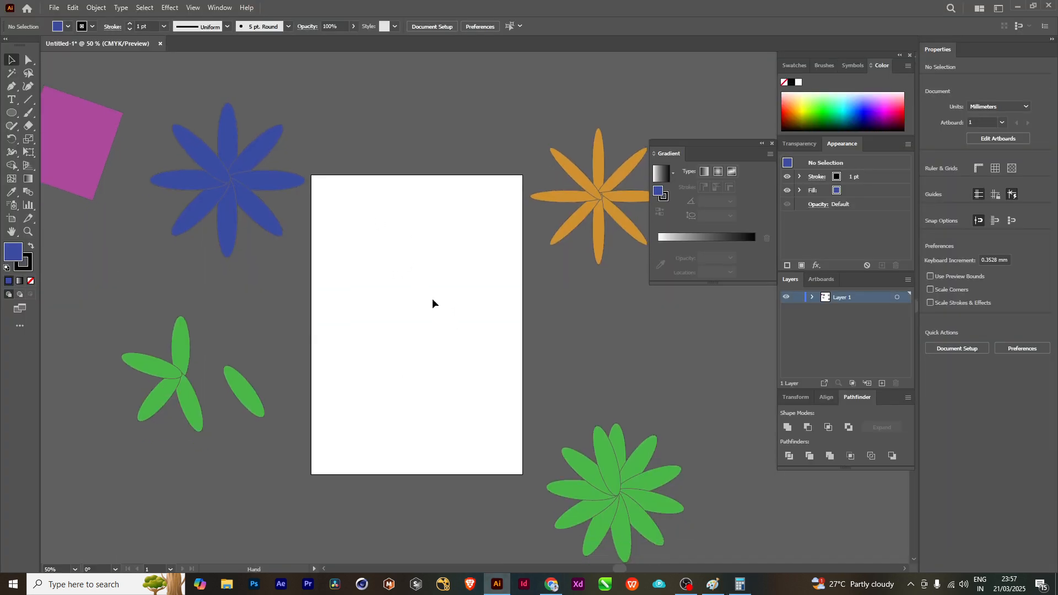
{"action": "scroll", "coordinate": [366, 307], "scroll_direction": "right", "scroll_amount": 1}
{"action": "left_click", "coordinate": [11, 112]}
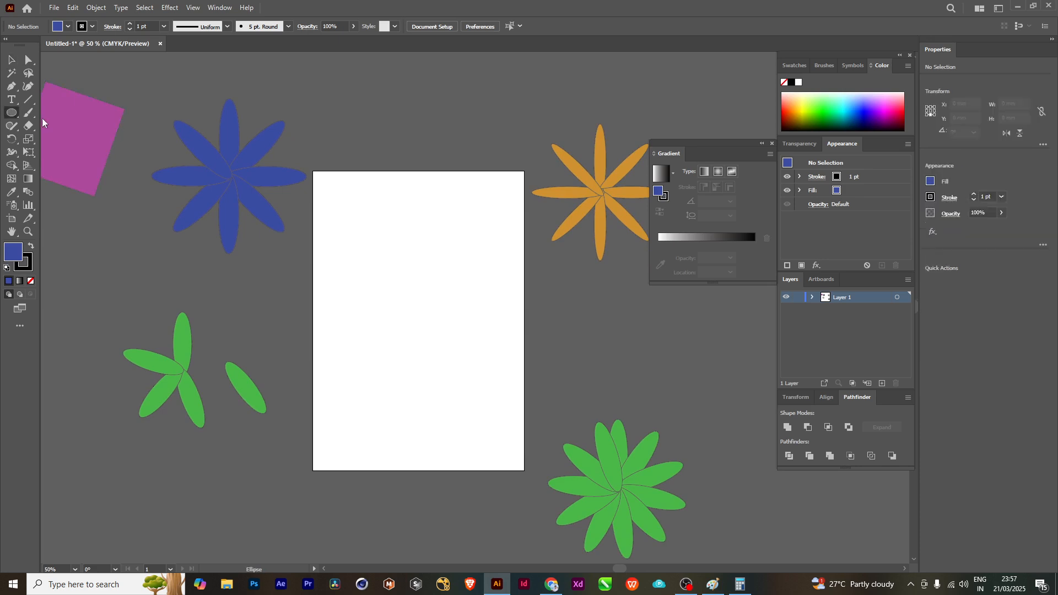
{"action": "left_click_drag", "start_coordinate": [400, 203], "coordinate": [414, 285]}
- Change the new ellipse's fill to a dark pink and move it horizontally to about X 98 mm
{"action": "double_click", "coordinate": [13, 252]}
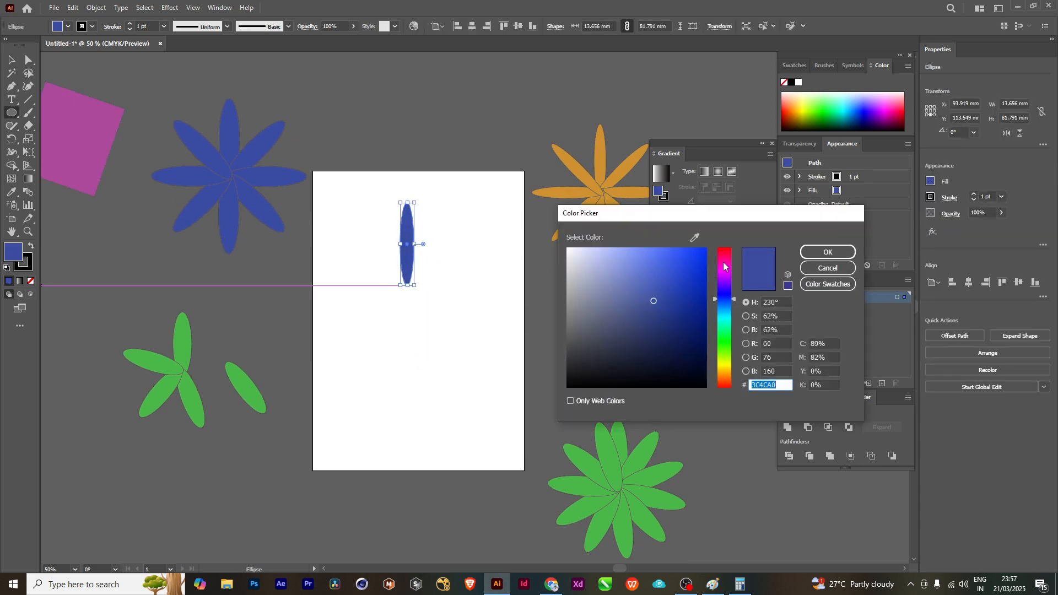
{"action": "left_click", "coordinate": [725, 257]}
{"action": "left_click", "coordinate": [828, 252]}
{"action": "left_click", "coordinate": [11, 60]}
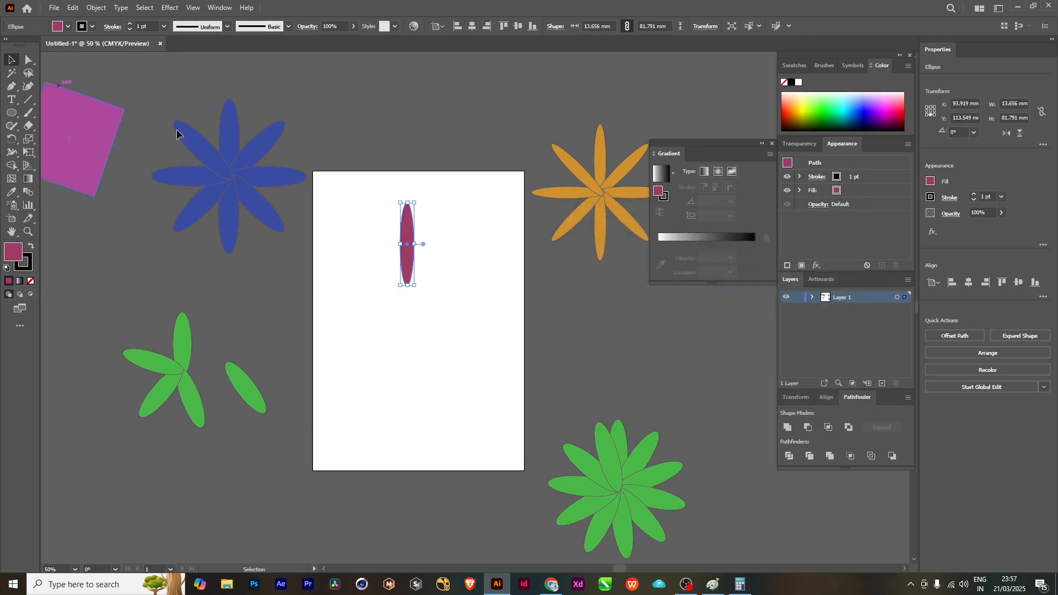
{"action": "left_click_drag", "start_coordinate": [404, 224], "coordinate": [407, 225]}
{"action": "scroll", "coordinate": [418, 259], "scroll_direction": "up", "scroll_amount": 2}
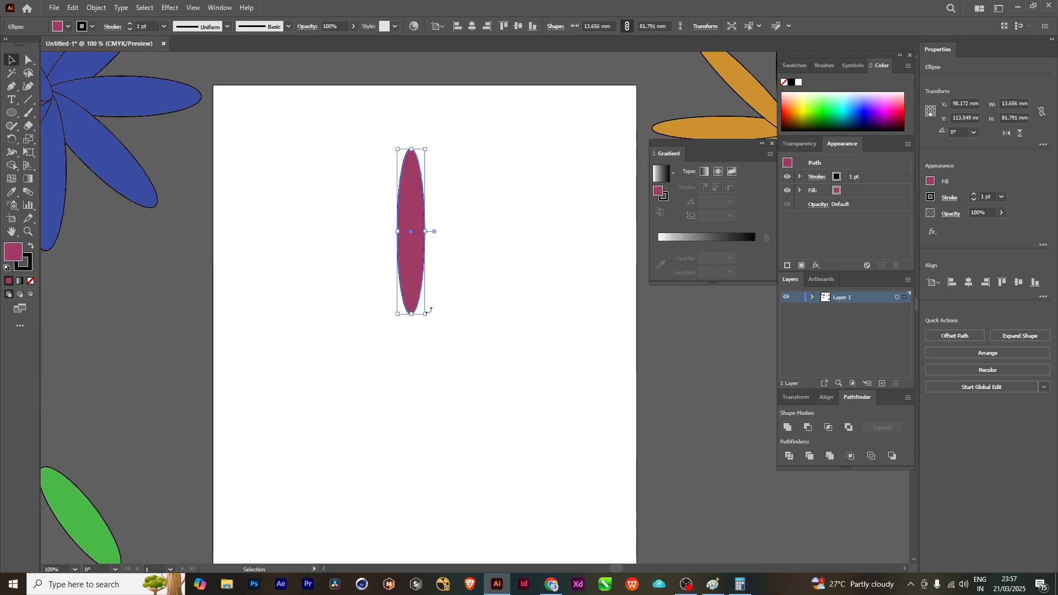
- Start a numeric rotation of the pink ellipse around its lower tip, enter the angle as 360/10, and compare with the preview off and on
{"action": "left_click", "coordinate": [10, 140]}
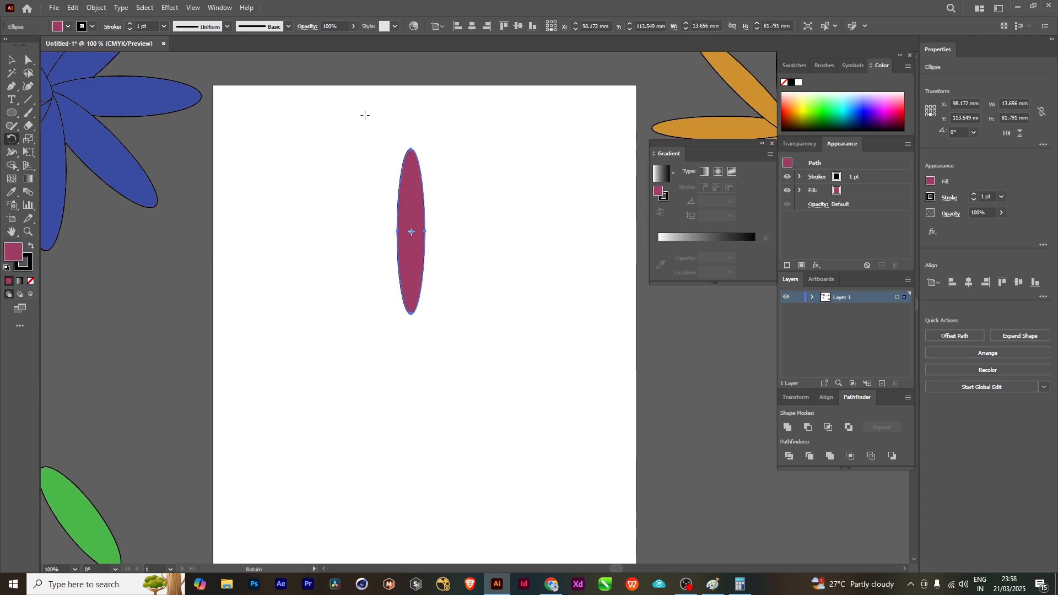
{"action": "left_click", "coordinate": [411, 311], "text": "alt"}
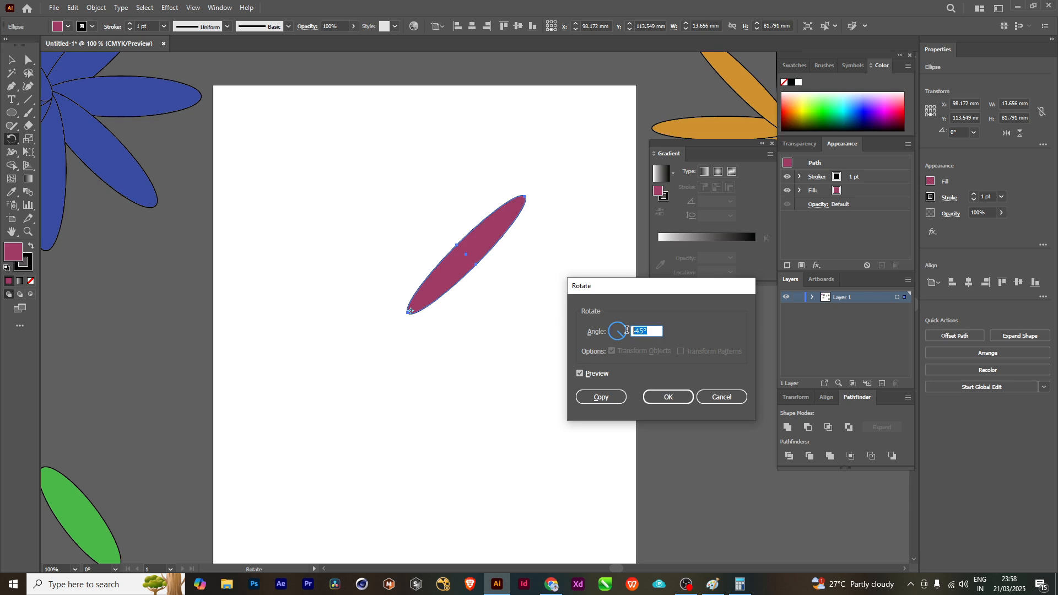
{"action": "type", "text": "360/"}
{"action": "left_click", "coordinate": [740, 585]}
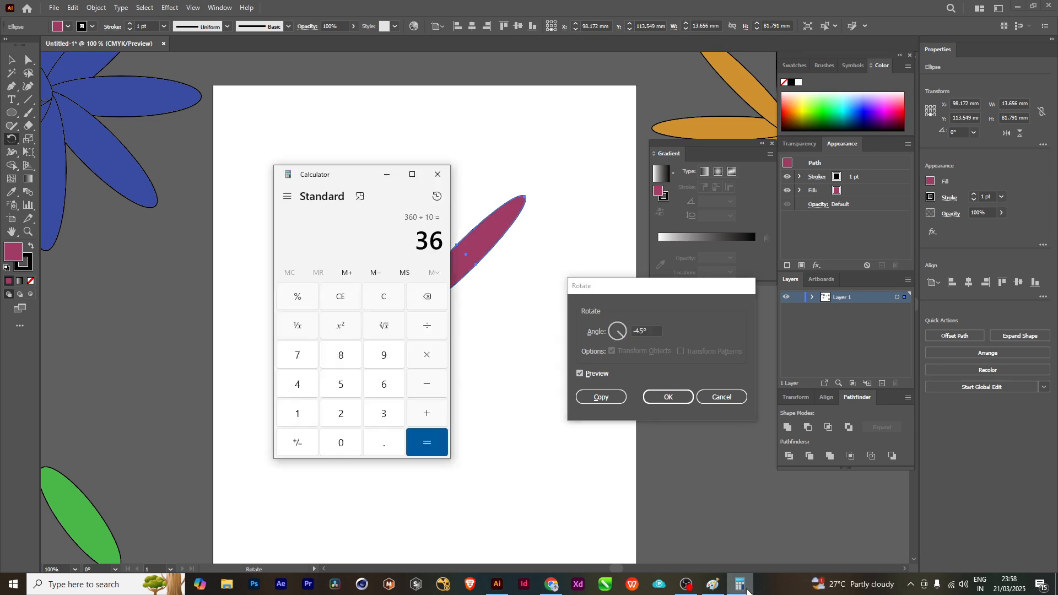
{"action": "left_click", "coordinate": [747, 591]}
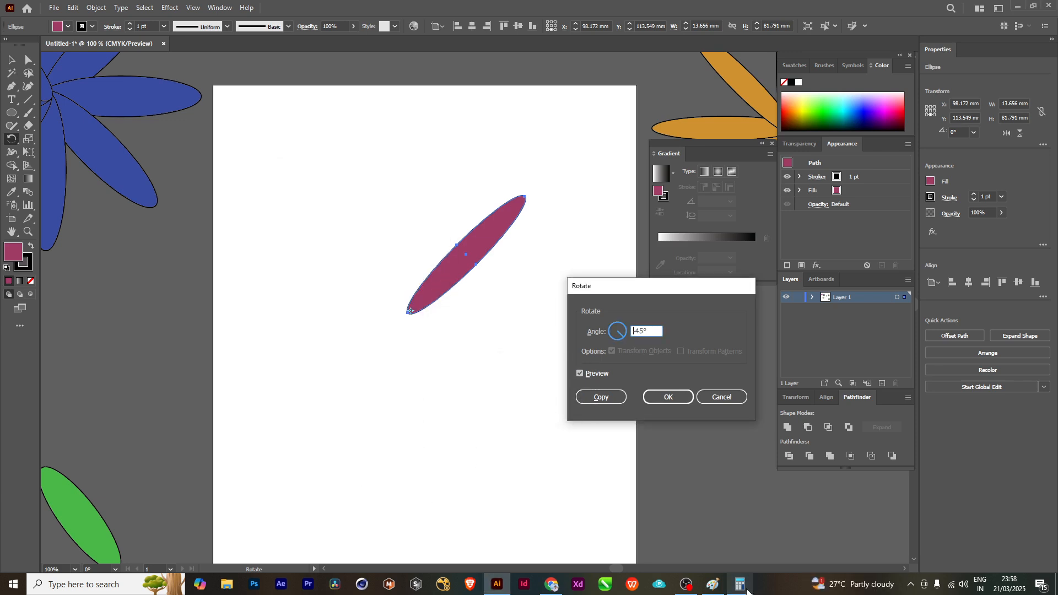
{"action": "double_click", "coordinate": [645, 331]}
{"action": "type", "text": "360/10"}
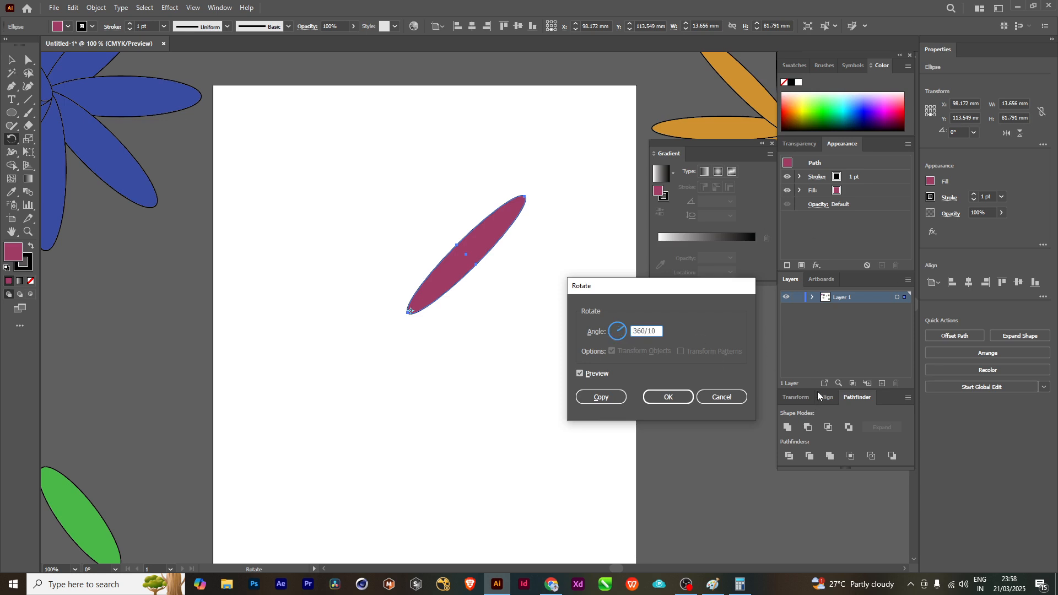
{"action": "left_click", "coordinate": [580, 374]}
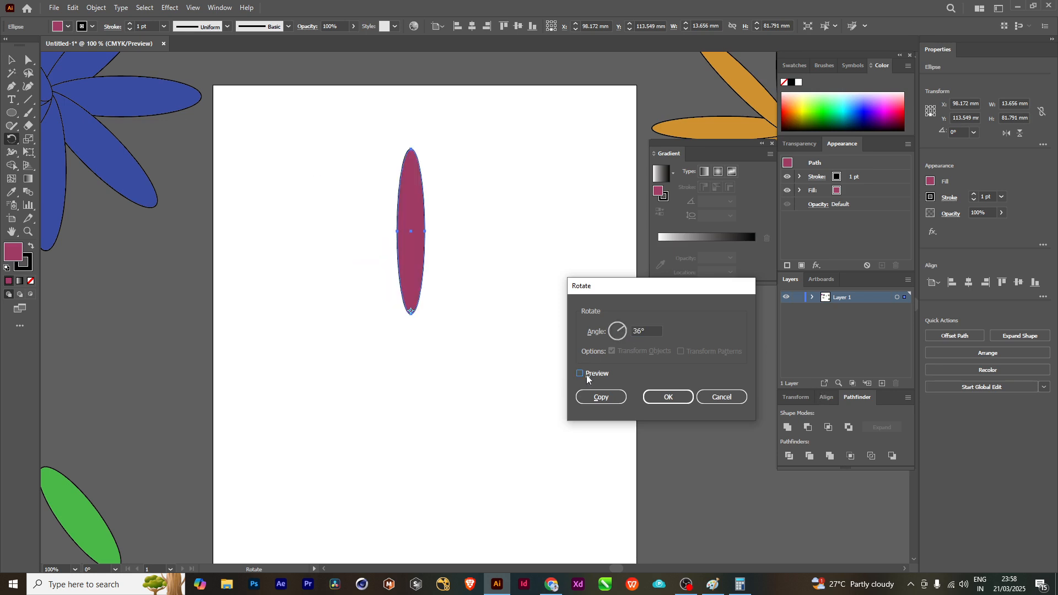
{"action": "left_click", "coordinate": [580, 374]}
{"action": "left_click", "coordinate": [580, 374]}
- Re-enter the rotation angle as 360/10, check it against the calculator, and create the rotated copy of the pink ellipse
{"action": "left_click_drag", "start_coordinate": [646, 329], "coordinate": [618, 331]}
{"action": "type", "text": "360/10"}
{"action": "left_click", "coordinate": [594, 373]}
{"action": "left_click", "coordinate": [594, 372]}
{"action": "left_click", "coordinate": [743, 584]}
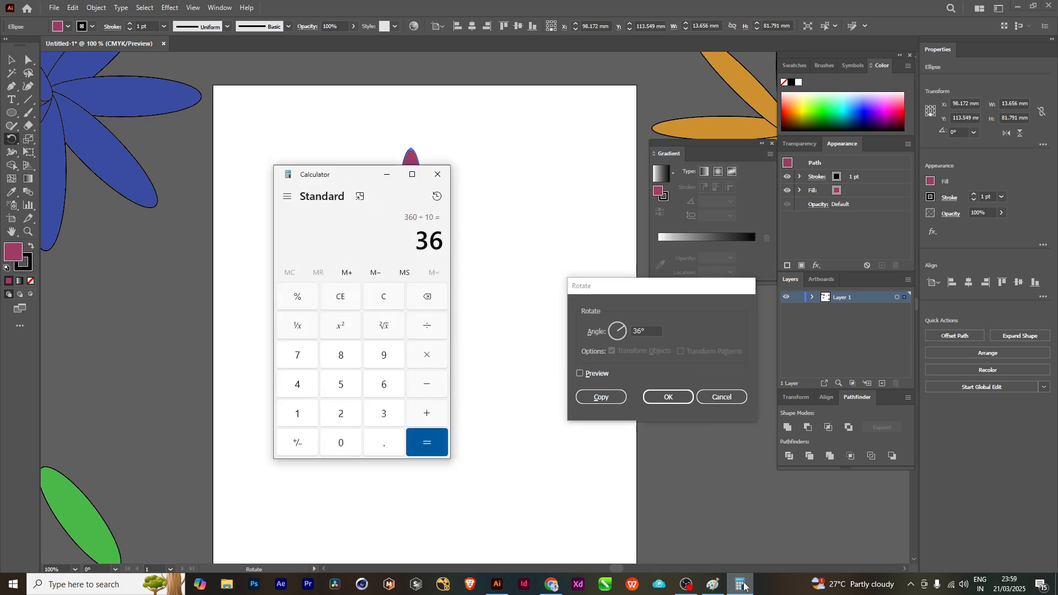
{"action": "left_click", "coordinate": [743, 585]}
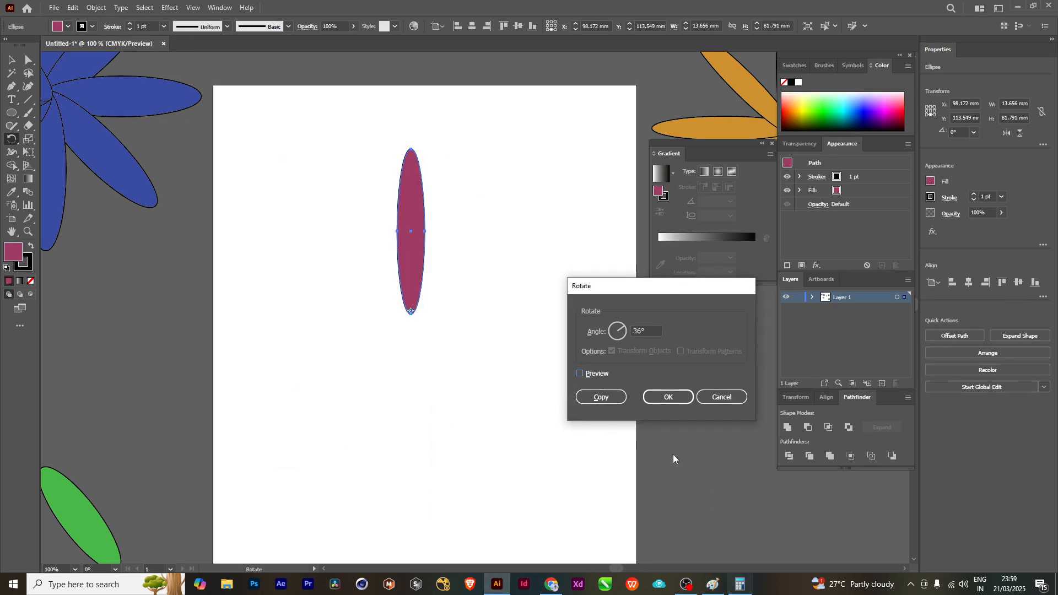
{"action": "left_click", "coordinate": [601, 398]}
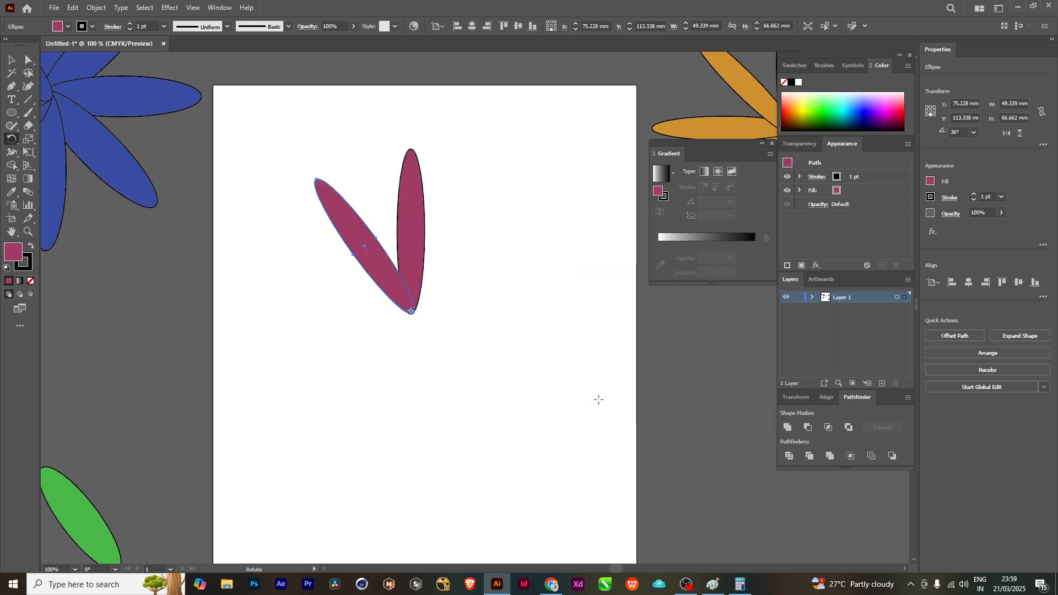
- Repeat the pink petal's rotated-copy transformation eight times to complete a ten-petal flower, and clear the selection
{"action": "key", "text": "v"}
{"action": "key", "text": "ctrl+d"}
{"action": "key", "text": "ctrl+d"}
{"action": "key", "text": "ctrl+d"}
{"action": "key", "text": "ctrl+d"}
{"action": "key", "text": "ctrl+d"}
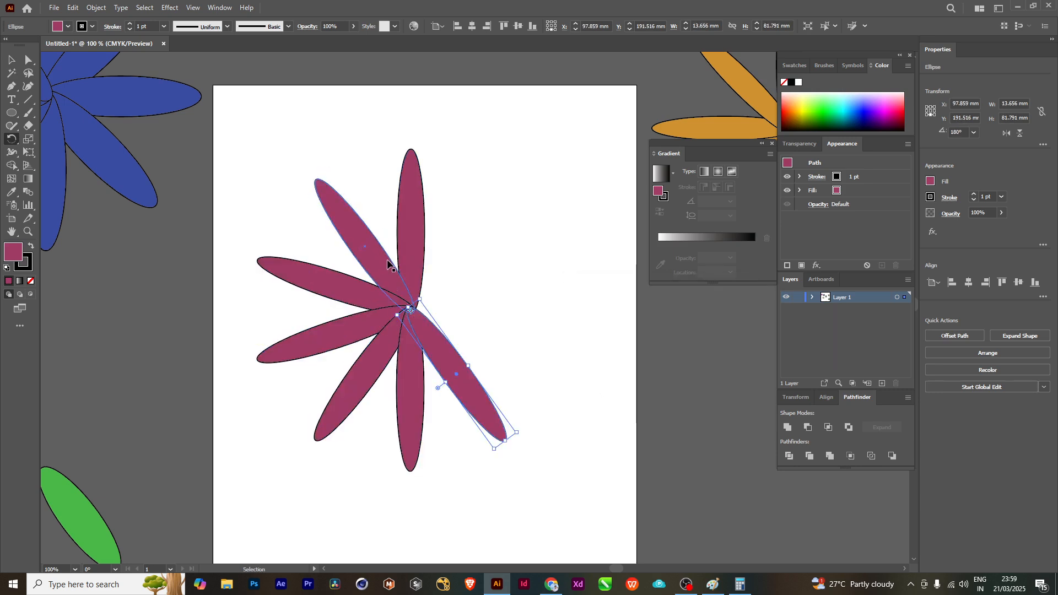
{"action": "key", "text": "ctrl+d"}
{"action": "key", "text": "ctrl+d"}
{"action": "key", "text": "ctrl+d"}
{"action": "key", "text": "r"}
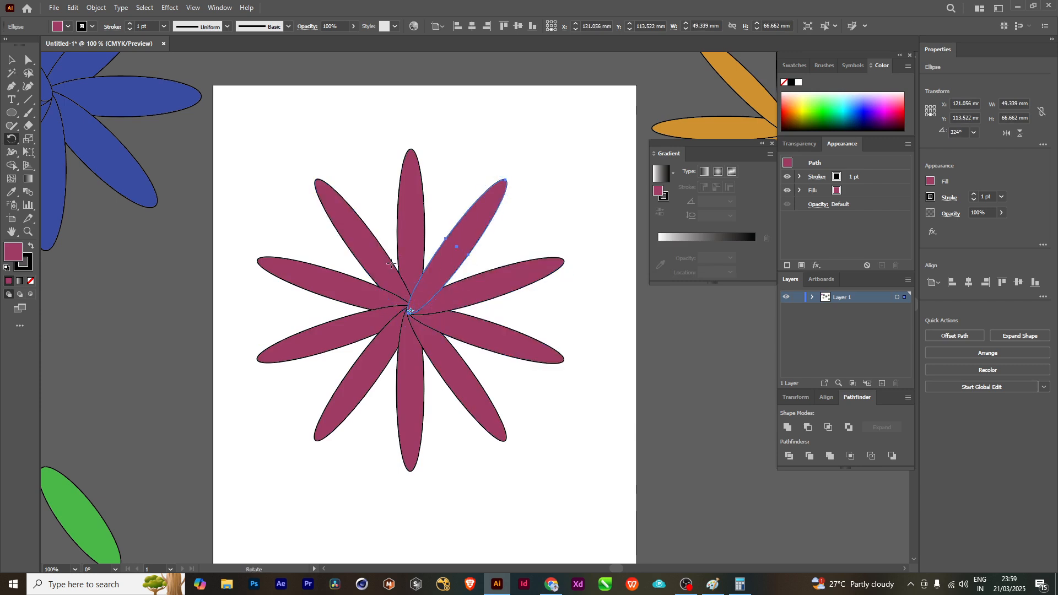
{"action": "left_click", "coordinate": [11, 59]}
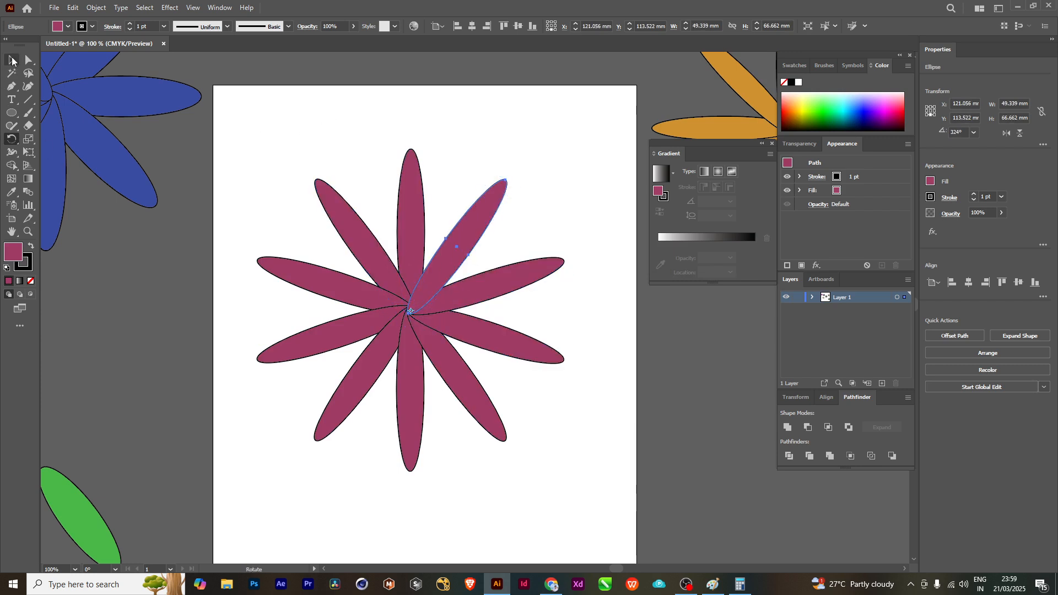
{"action": "left_click", "coordinate": [193, 186]}
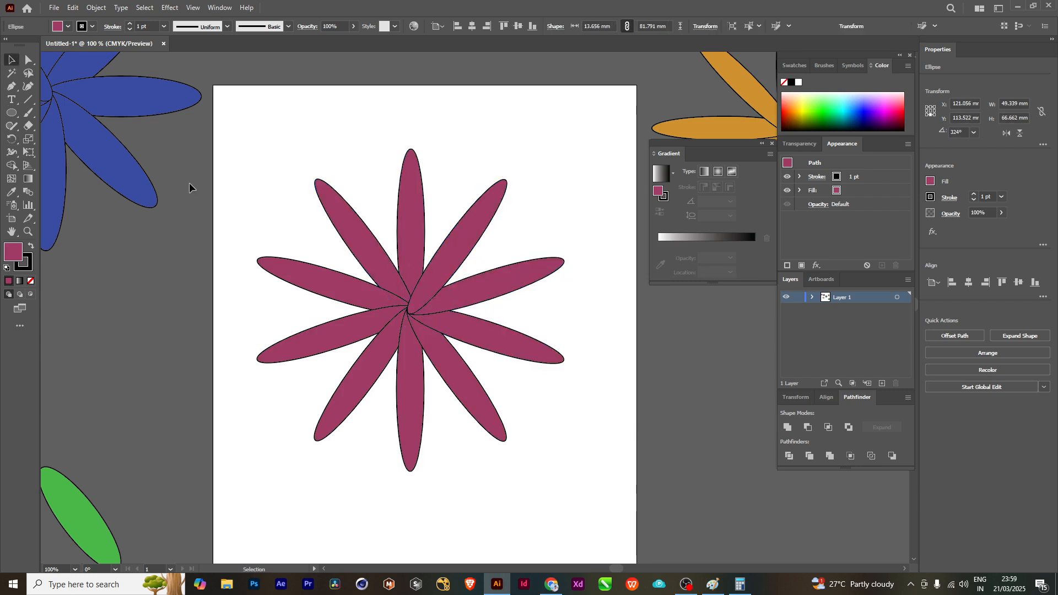
- Count the pink flower's petals by selecting them one after another, and compare with the calculator's 360 ÷ 10 calculation
{"action": "left_click", "coordinate": [415, 198]}
{"action": "left_click", "coordinate": [475, 225]}
{"action": "left_click", "coordinate": [502, 282]}
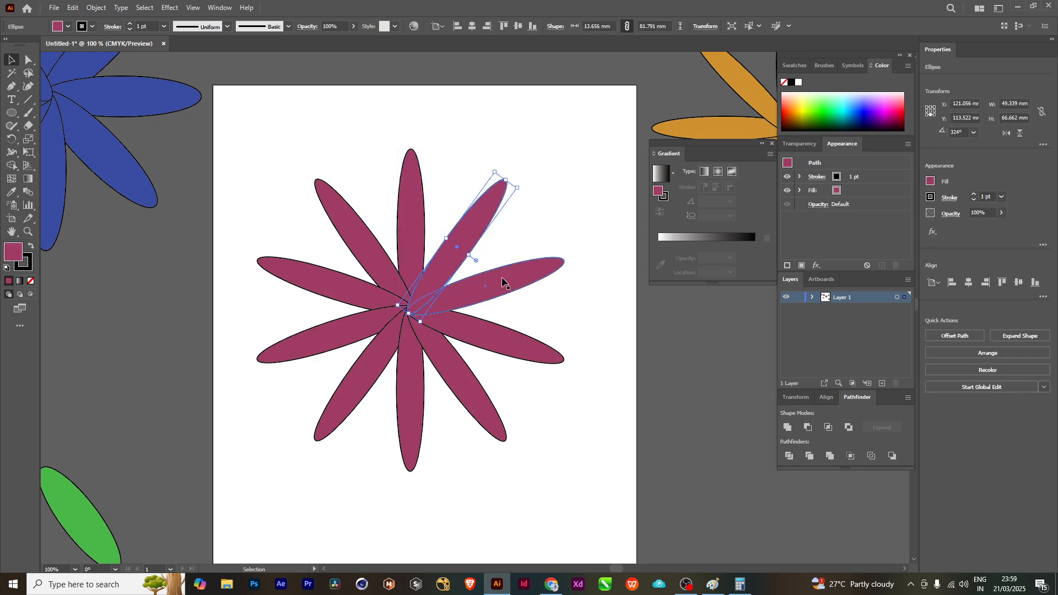
{"action": "left_click", "coordinate": [488, 342]}
{"action": "left_click", "coordinate": [466, 379]}
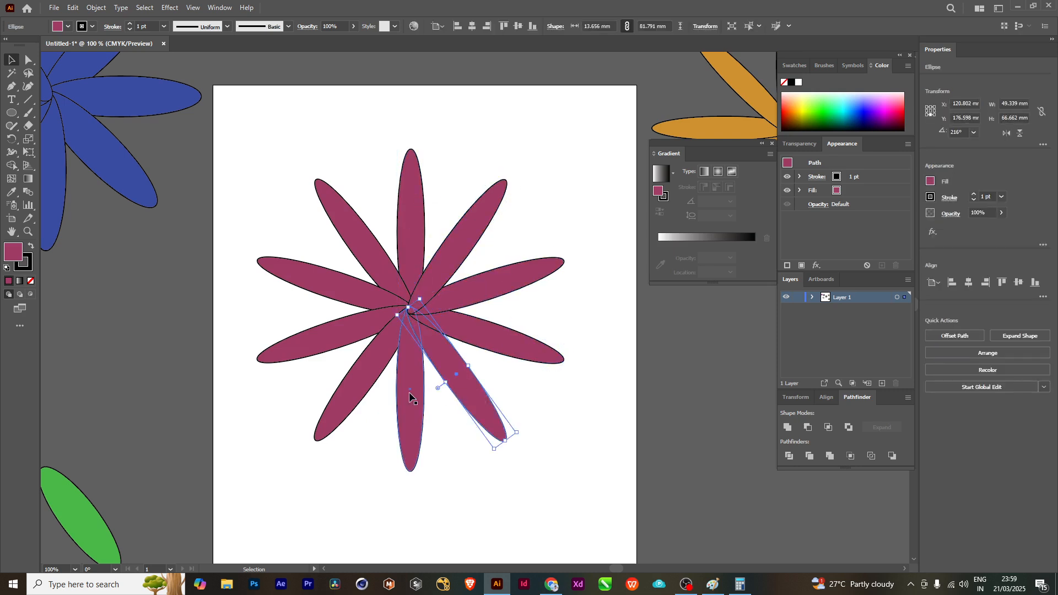
{"action": "left_click", "coordinate": [414, 399]}
{"action": "left_click", "coordinate": [360, 379]}
{"action": "left_click", "coordinate": [336, 333]}
{"action": "left_click", "coordinate": [331, 280]}
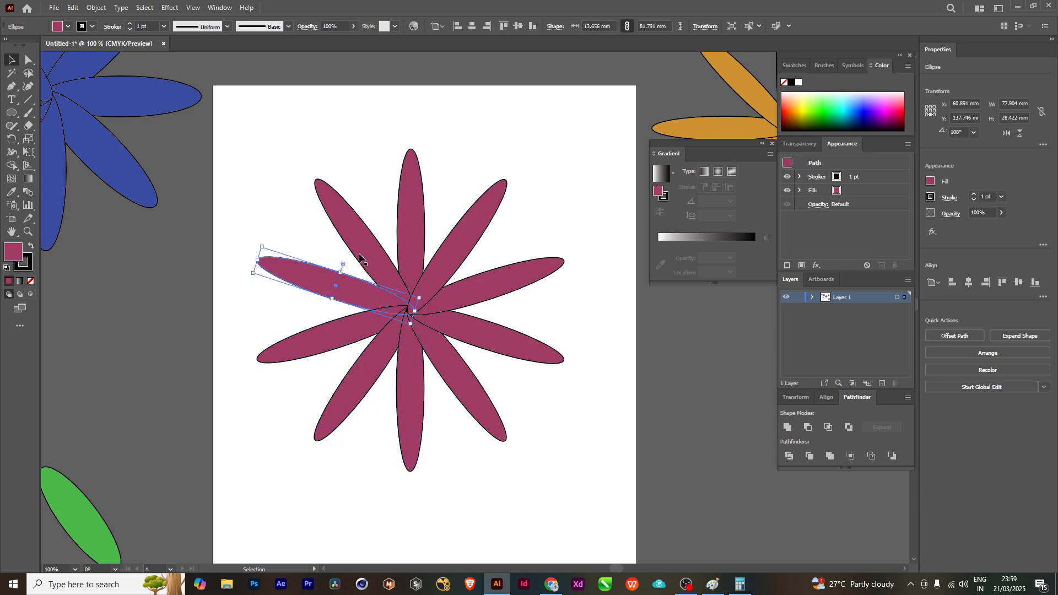
{"action": "left_click", "coordinate": [364, 242]}
{"action": "left_click", "coordinate": [739, 584]}
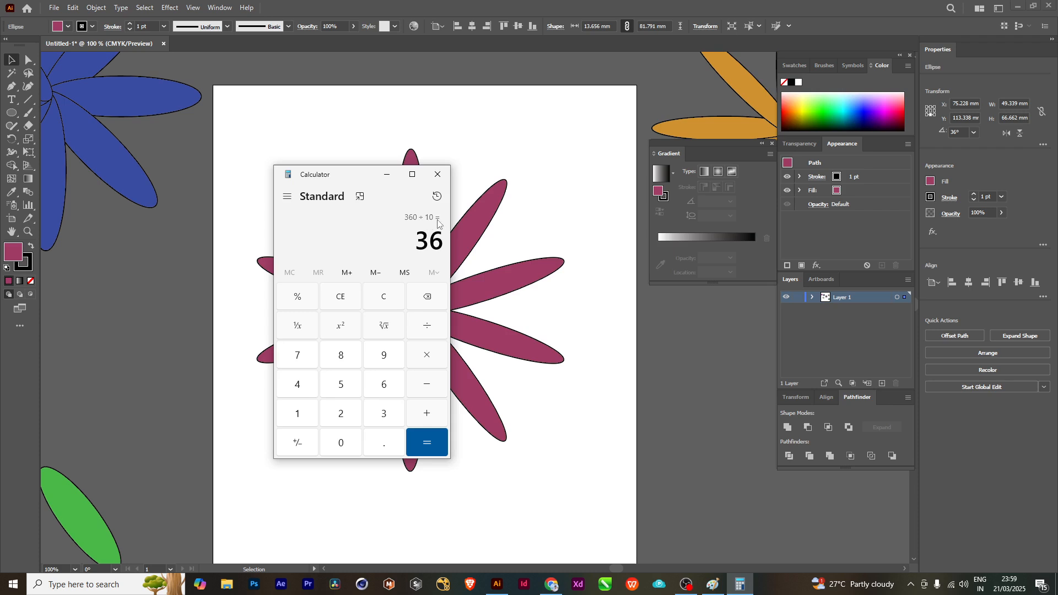
{"action": "left_click_drag", "start_coordinate": [352, 181], "coordinate": [338, 211]}
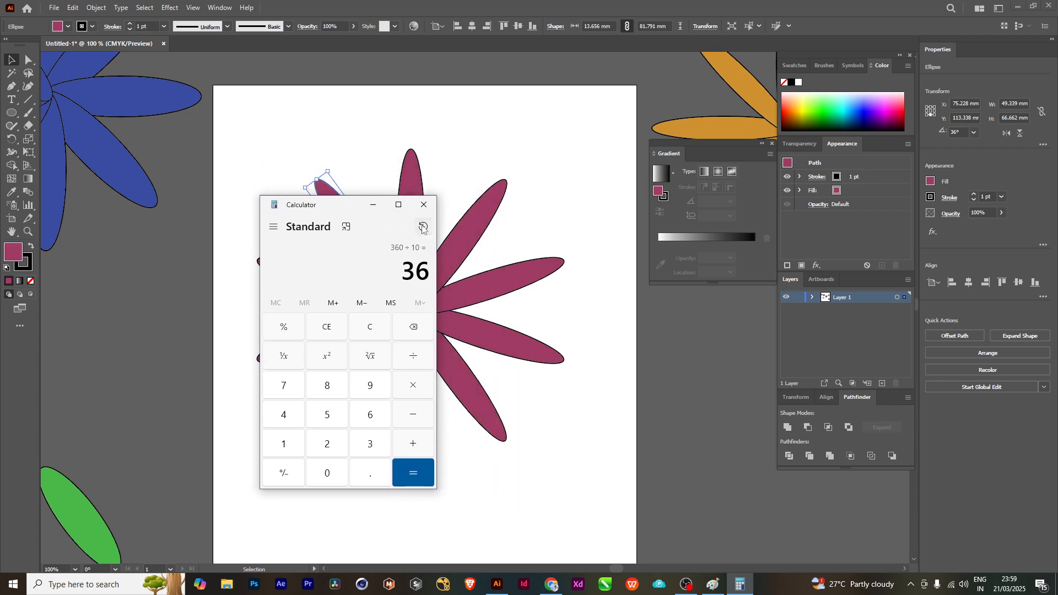
{"action": "left_click", "coordinate": [373, 204]}
- Select all petals of the pink flower and move them off the artboard to about X 396 mm, Y -21 mm
{"action": "left_click_drag", "start_coordinate": [254, 124], "coordinate": [550, 530]}
{"action": "scroll", "coordinate": [476, 380], "scroll_direction": "down", "scroll_amount": 1}
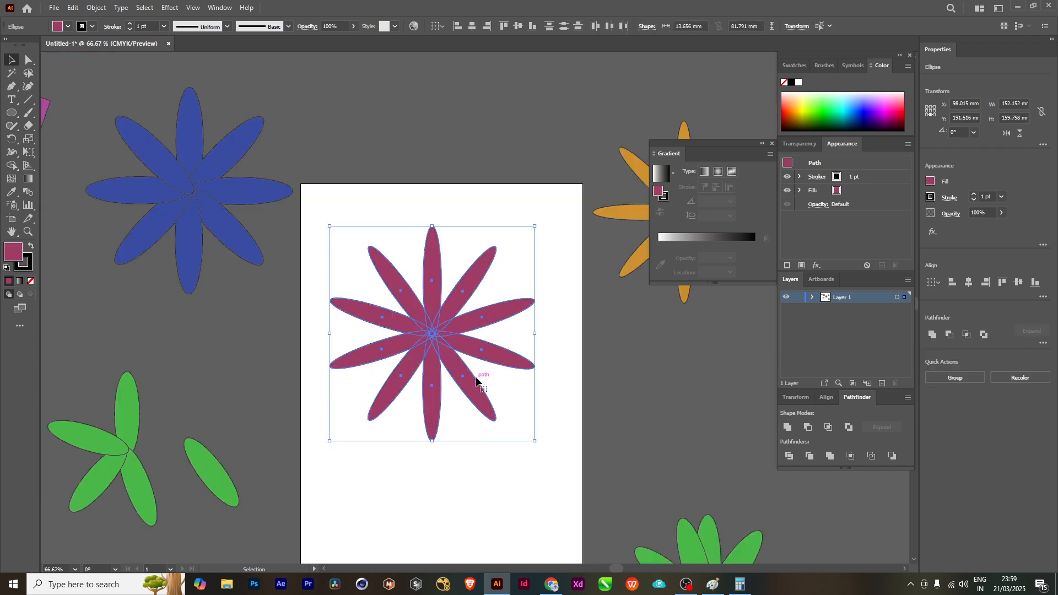
{"action": "left_click_drag", "start_coordinate": [505, 356], "coordinate": [445, 374]}
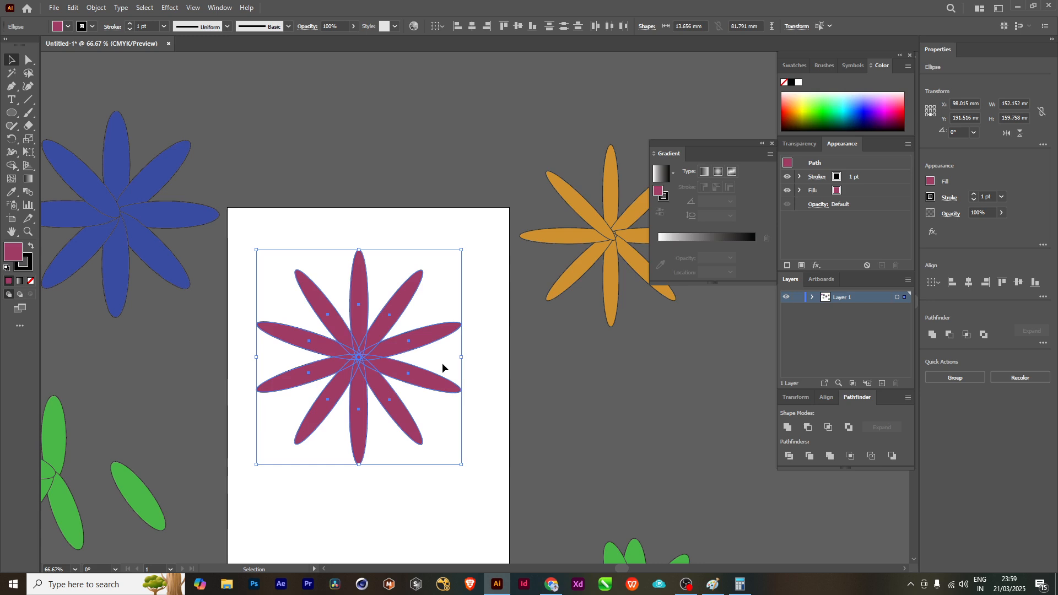
{"action": "scroll", "coordinate": [448, 209], "scroll_direction": "down", "scroll_amount": 1}
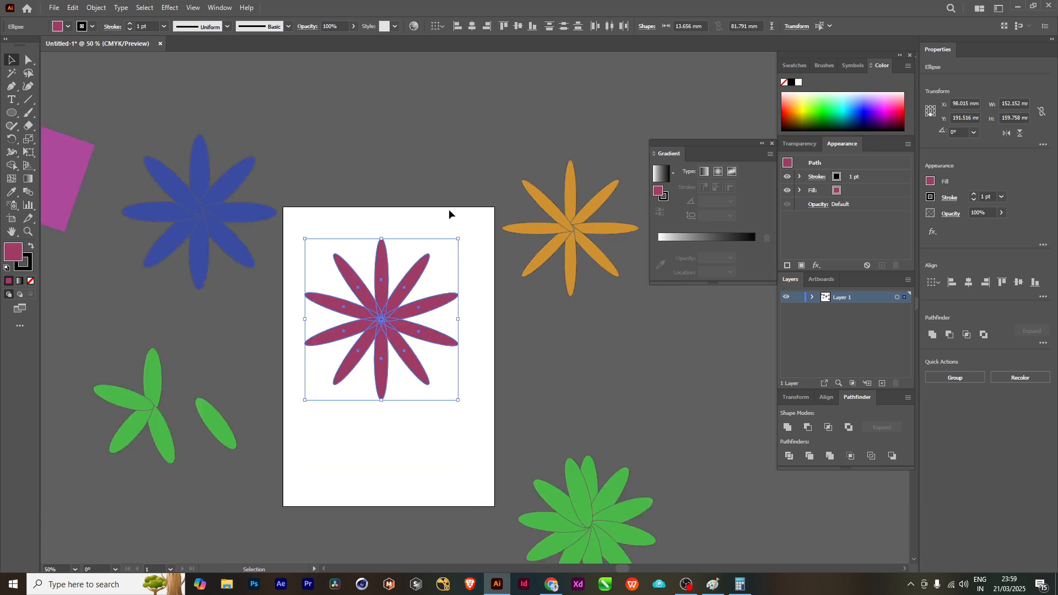
{"action": "scroll", "coordinate": [419, 247], "scroll_direction": "right", "scroll_amount": 2}
{"action": "left_click_drag", "start_coordinate": [300, 304], "coordinate": [612, 77]}
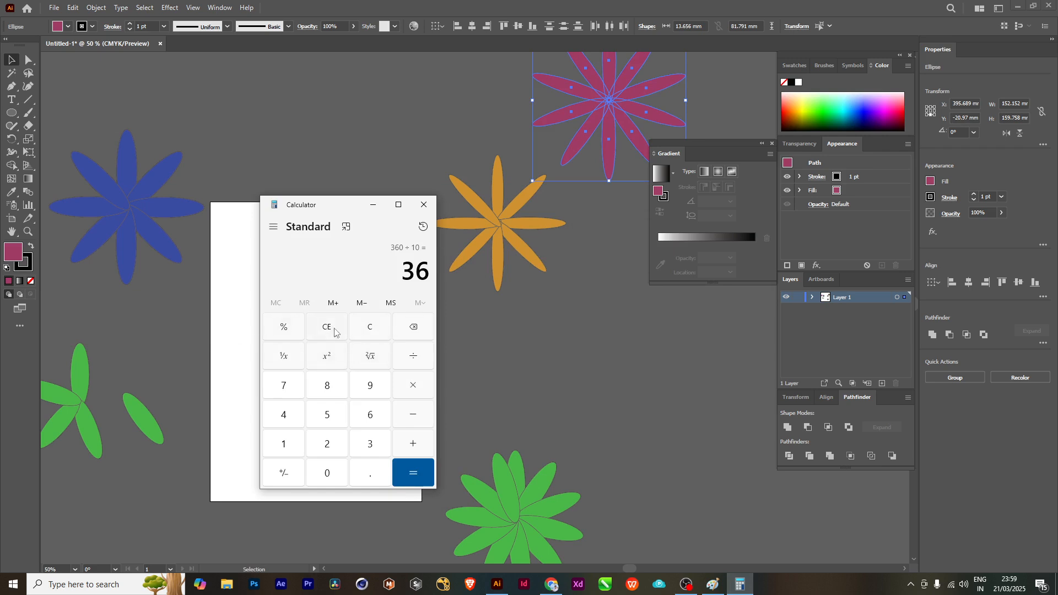
- Calculate 360 ÷ 20 in the calculator and move its window clear of the artboard
{"action": "left_click", "coordinate": [418, 333]}
{"action": "left_click", "coordinate": [365, 330]}
{"action": "left_click", "coordinate": [371, 440]}
{"action": "left_click", "coordinate": [369, 413]}
{"action": "left_click", "coordinate": [331, 472]}
{"action": "left_click", "coordinate": [414, 360]}
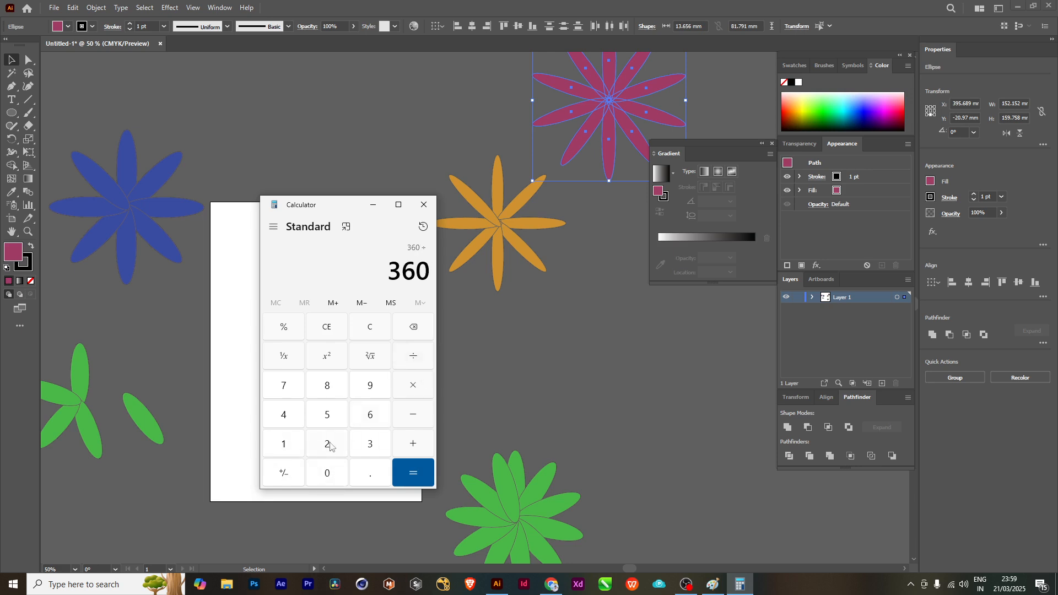
{"action": "left_click", "coordinate": [330, 445]}
{"action": "left_click", "coordinate": [326, 472]}
{"action": "left_click", "coordinate": [413, 472]}
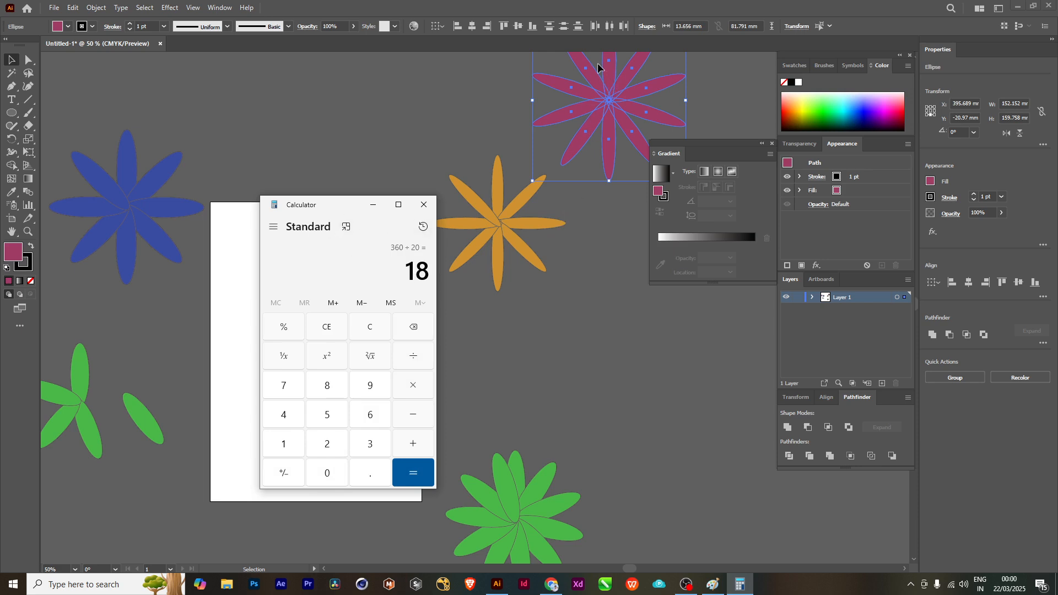
{"action": "left_click_drag", "start_coordinate": [308, 205], "coordinate": [570, 311]}
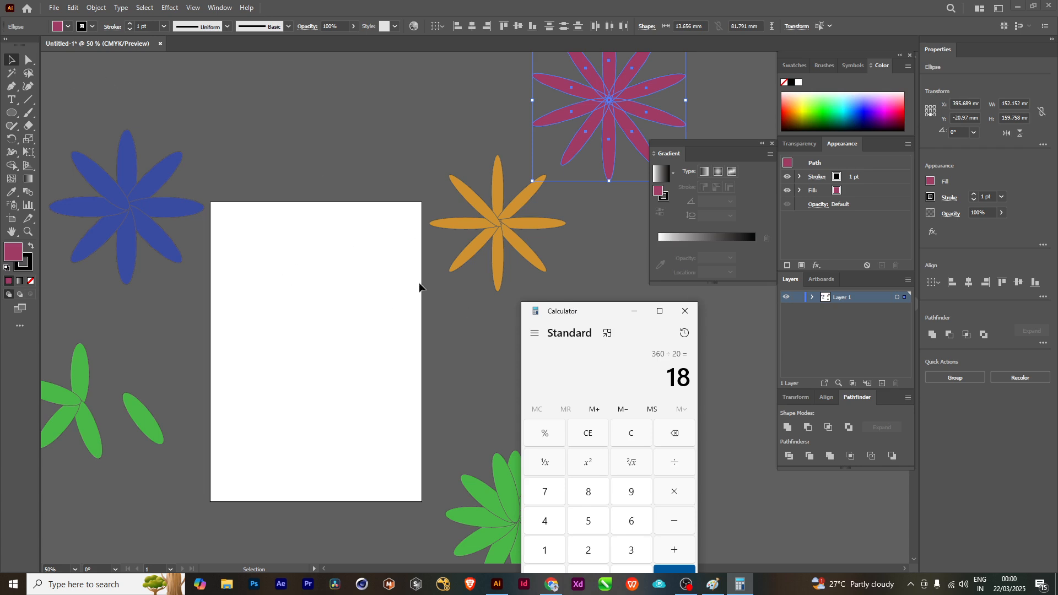
- Draw a vertical pink ellipse about 18 mm wide and 58 mm tall on the upper part of the artboard
{"action": "left_click", "coordinate": [12, 114]}
{"action": "mouse_move", "coordinate": [295, 271]}
{"action": "left_mouse_down"}
{"action": "mouse_move", "coordinate": [313, 330]}
{"action": "mouse_move", "coordinate": [371, 279]}
{"action": "mouse_move", "coordinate": [357, 262]}
{"action": "left_mouse_up"}
{"action": "scroll", "coordinate": [316, 301], "scroll_direction": "up", "scroll_amount": 3}
- Rotate a copy of the ellipse by 360/20 degrees around a pivot just below its lower end, previewing the rotation first
{"action": "left_click", "coordinate": [12, 139]}
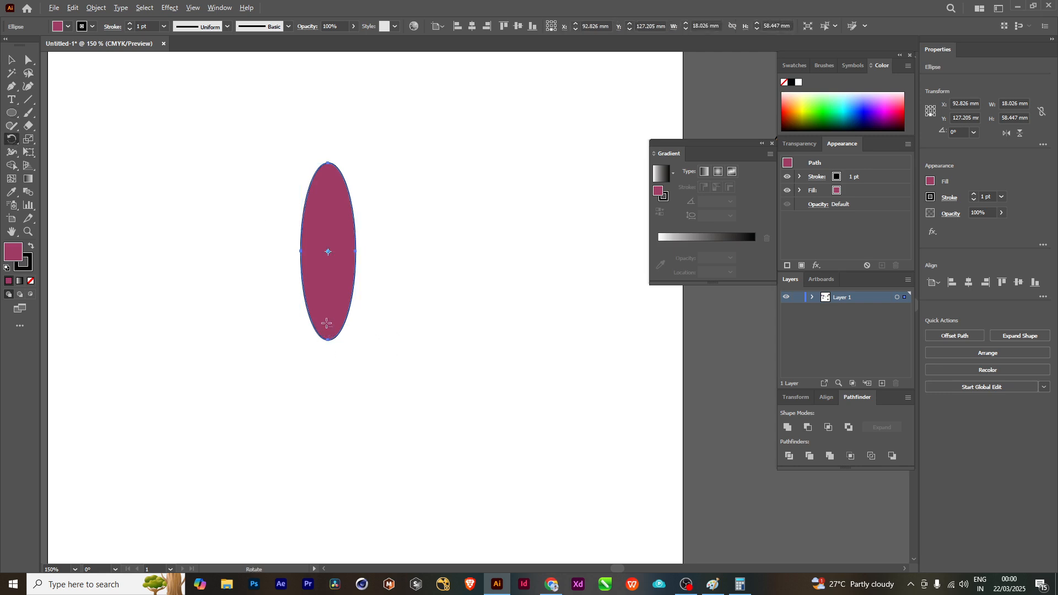
{"action": "left_click", "coordinate": [328, 351], "text": "alt"}
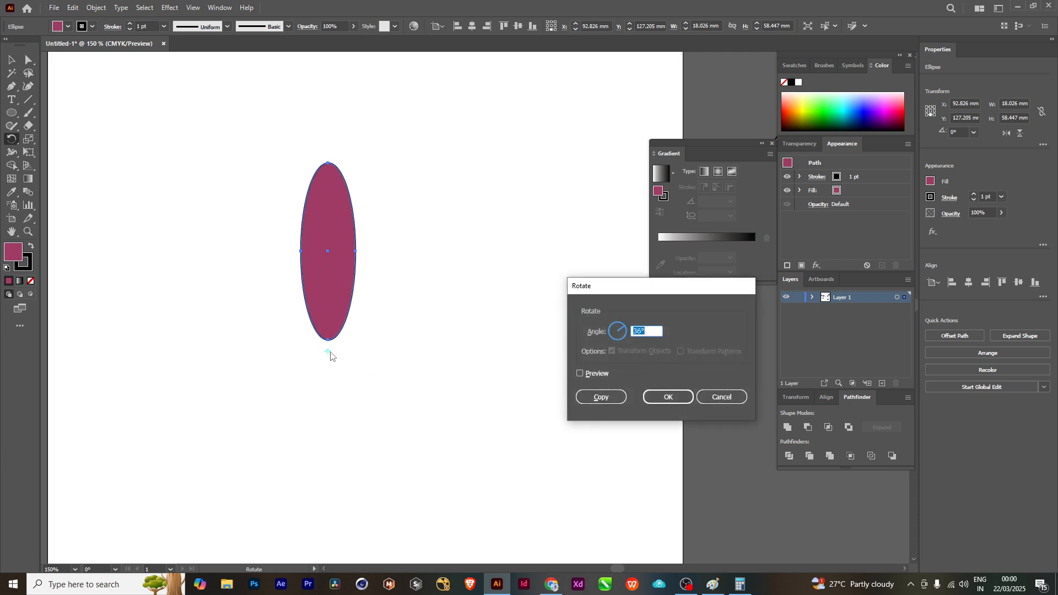
{"action": "type", "text": "360/20"}
{"action": "left_click", "coordinate": [596, 374]}
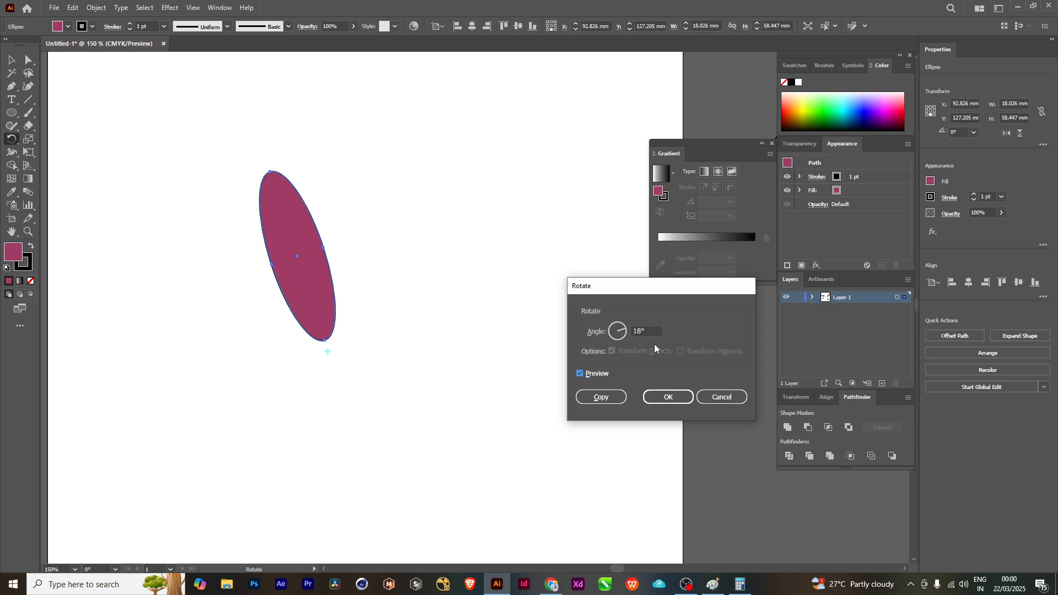
{"action": "left_click", "coordinate": [589, 373]}
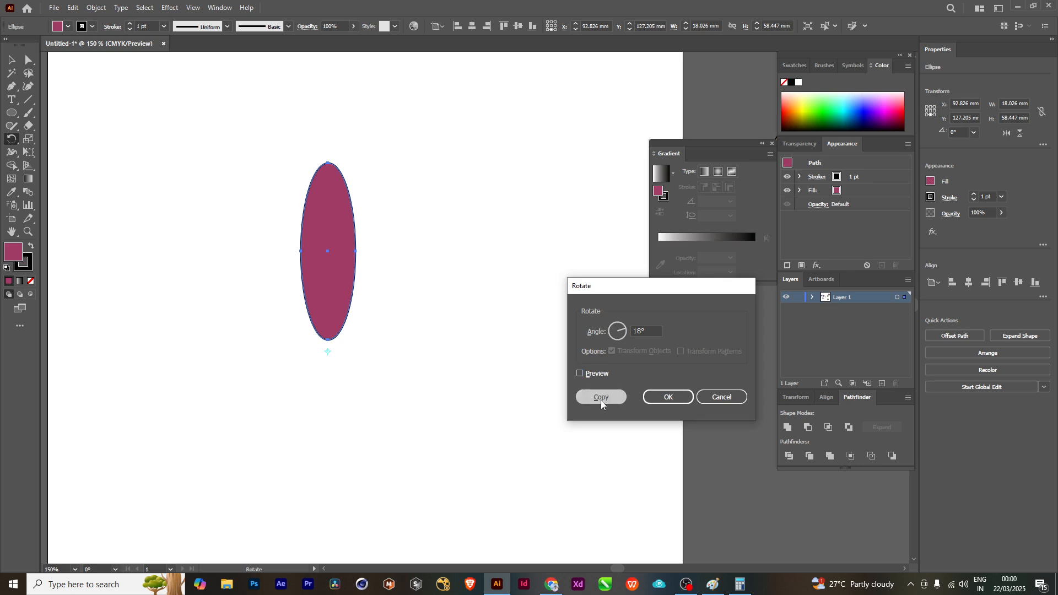
{"action": "left_click", "coordinate": [601, 397]}
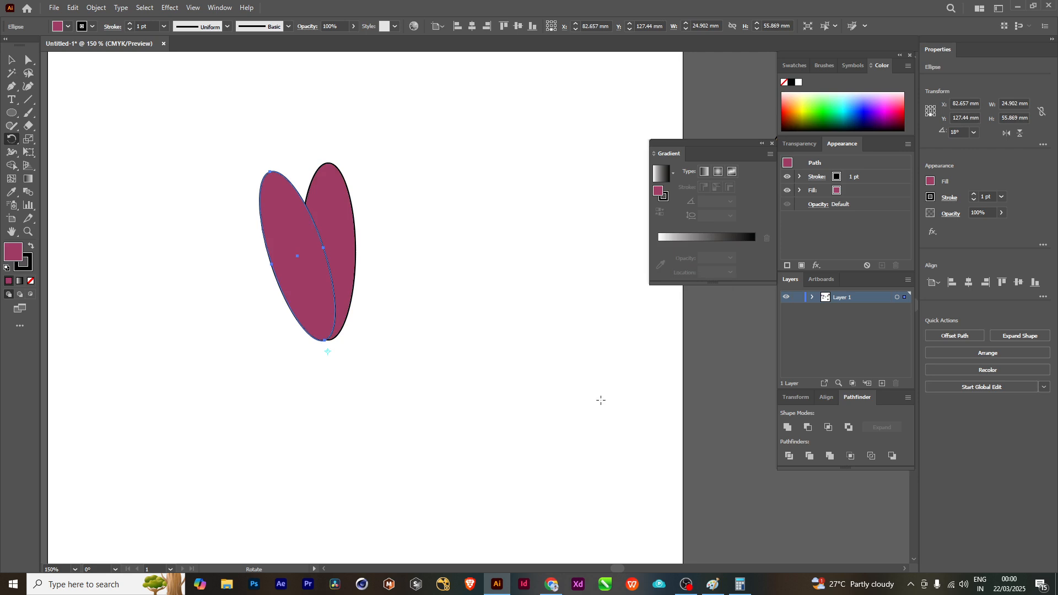
- Examine the finished orange and pink flowers beside the artboard in comparison with the two new petals
{"action": "scroll", "coordinate": [394, 274], "scroll_direction": "down", "scroll_amount": 2}
{"action": "scroll", "coordinate": [393, 297], "scroll_direction": "right", "scroll_amount": 4}
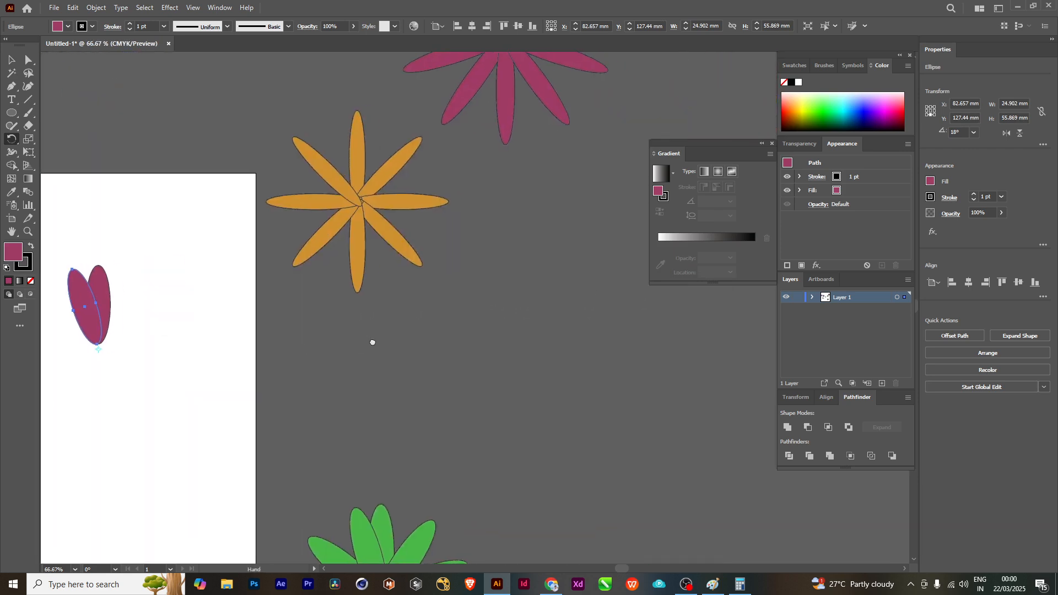
{"action": "left_click_drag", "start_coordinate": [371, 342], "coordinate": [411, 456]}
{"action": "left_click_drag", "start_coordinate": [522, 237], "coordinate": [506, 298]}
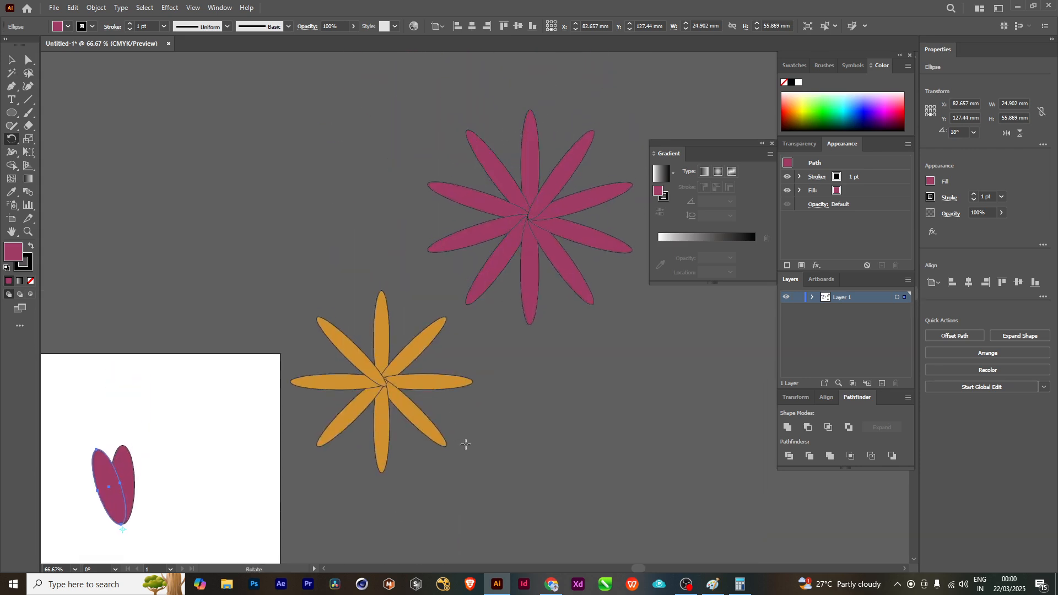
{"action": "scroll", "coordinate": [240, 335], "scroll_direction": "down", "scroll_amount": 3}
{"action": "scroll", "coordinate": [240, 335], "scroll_direction": "left", "scroll_amount": 4}
{"action": "scroll", "coordinate": [263, 330], "scroll_direction": "up", "scroll_amount": 3}
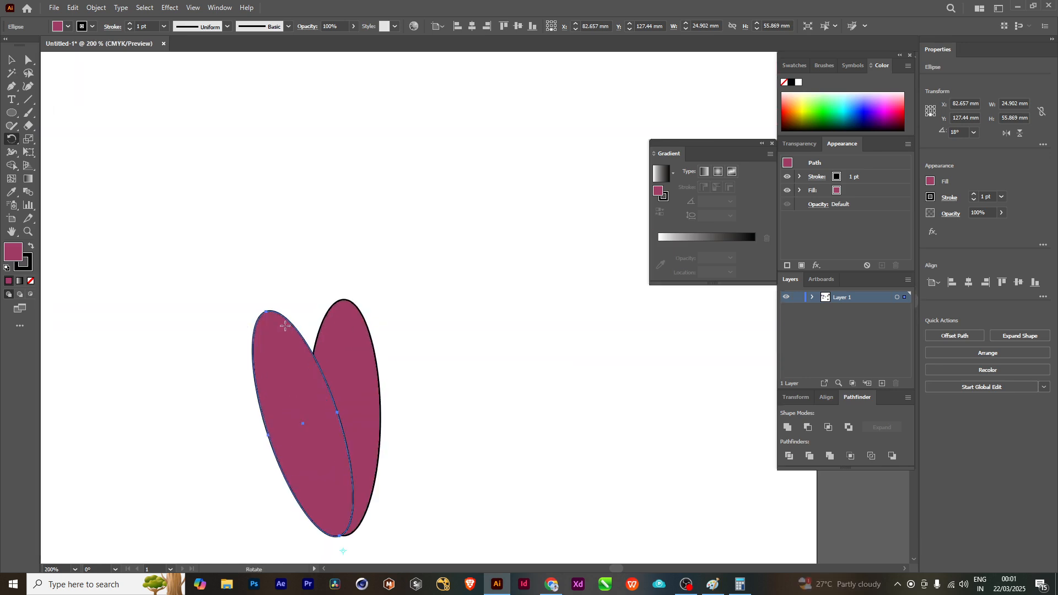
{"action": "scroll", "coordinate": [285, 326], "scroll_direction": "down", "scroll_amount": 2}
{"action": "scroll", "coordinate": [367, 456], "scroll_direction": "down", "scroll_amount": 1}
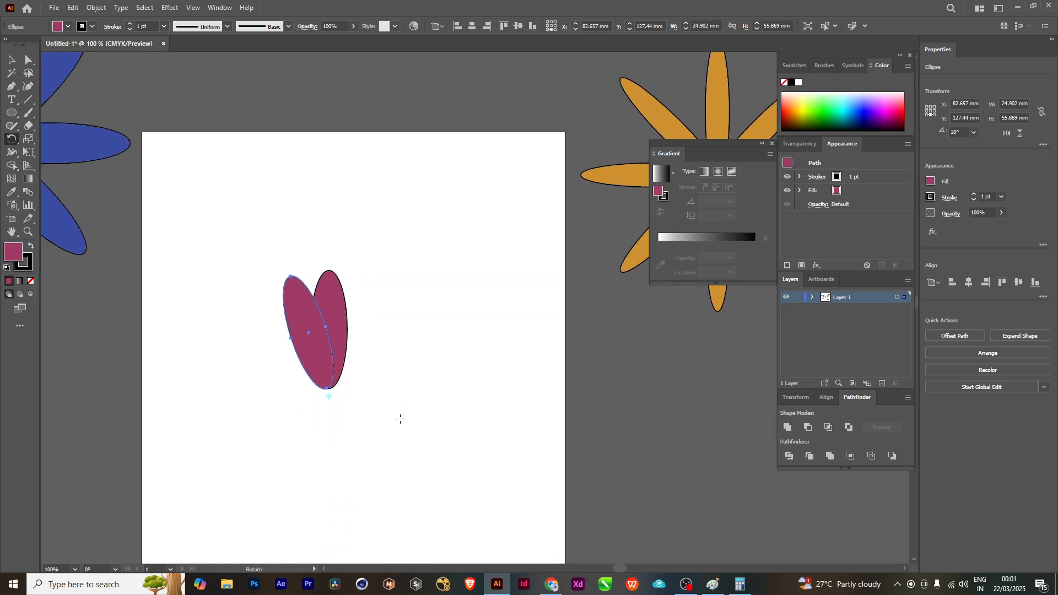
- Repeat the rotated-copy transformation until the flower has twenty petals, and clear the selection
{"action": "key", "text": "ctrl+d"}
{"action": "key", "text": "ctrl+d"}
{"action": "key", "text": "ctrl+d"}
{"action": "key", "text": "ctrl+d"}
{"action": "key", "text": "ctrl+d"}
{"action": "key", "text": "ctrl+d"}
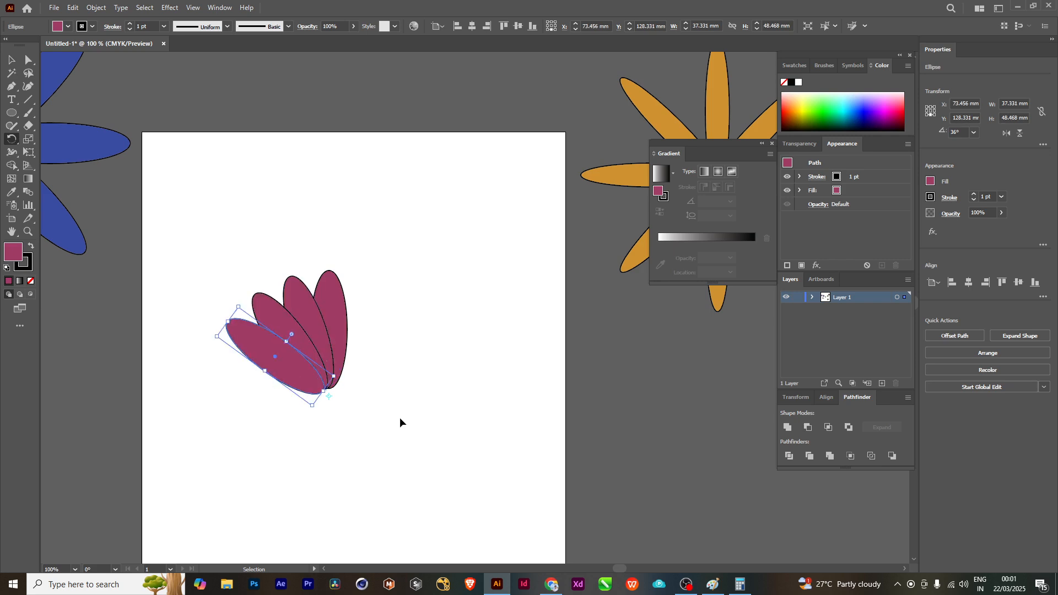
{"action": "key", "text": "ctrl+d"}
{"action": "key", "text": "ctrl+d"}
{"action": "key", "text": "ctrl+d"}
{"action": "key", "text": "ctrl+d"}
{"action": "key", "text": "ctrl+d"}
{"action": "key", "text": "ctrl+d"}
{"action": "key", "text": "ctrl+d"}
{"action": "key", "text": "ctrl+d"}
{"action": "key", "text": "ctrl+d"}
{"action": "key", "text": "ctrl+d"}
{"action": "key", "text": "ctrl+d"}
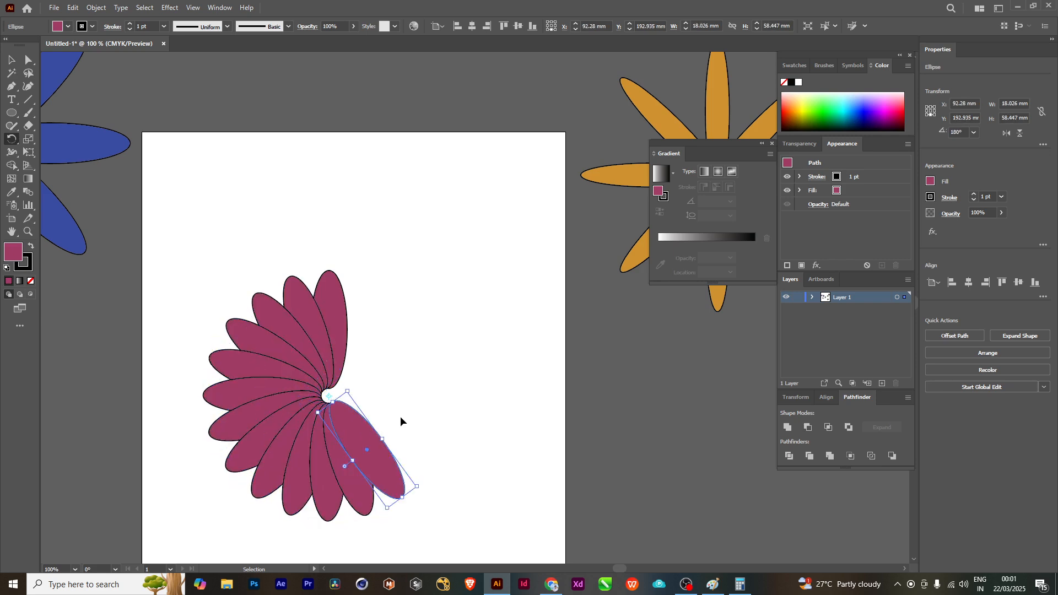
{"action": "left_click_drag", "start_coordinate": [401, 417], "coordinate": [452, 314]}
{"action": "key", "text": "v"}
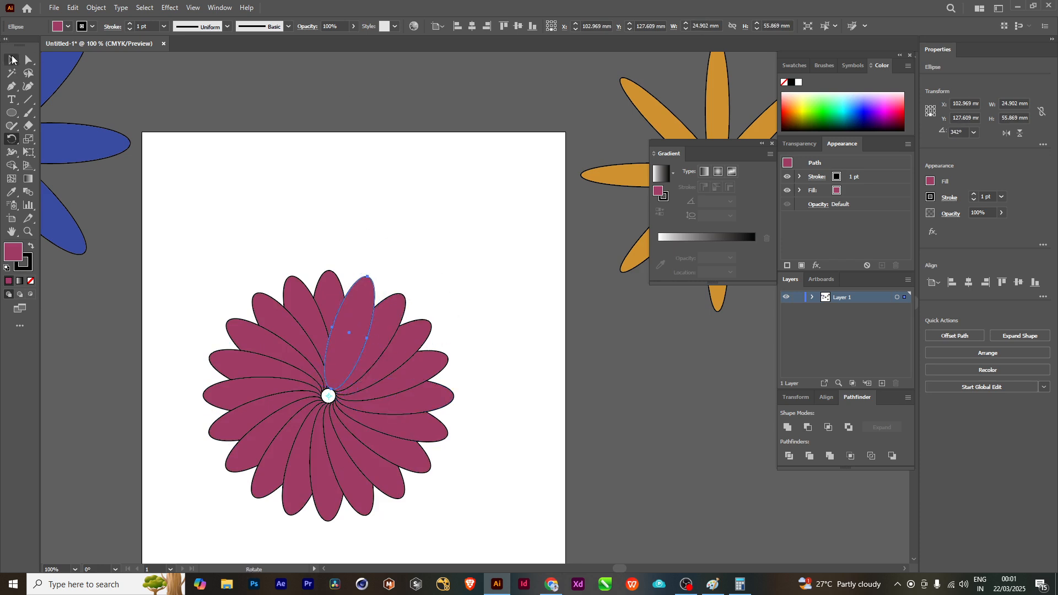
{"action": "left_click", "coordinate": [404, 188]}
{"action": "scroll", "coordinate": [404, 188], "scroll_direction": "down", "scroll_amount": 2}
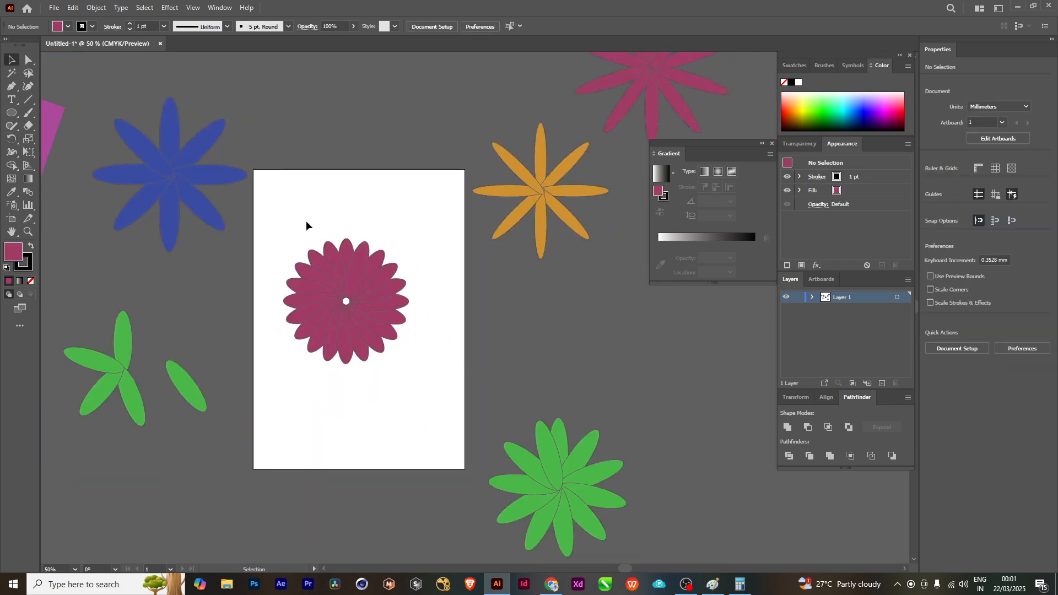
- Select all petals of the twenty-petal flower and move them up the artboard to about X 112 mm, Y 119 mm
{"action": "left_click_drag", "start_coordinate": [279, 208], "coordinate": [413, 395]}
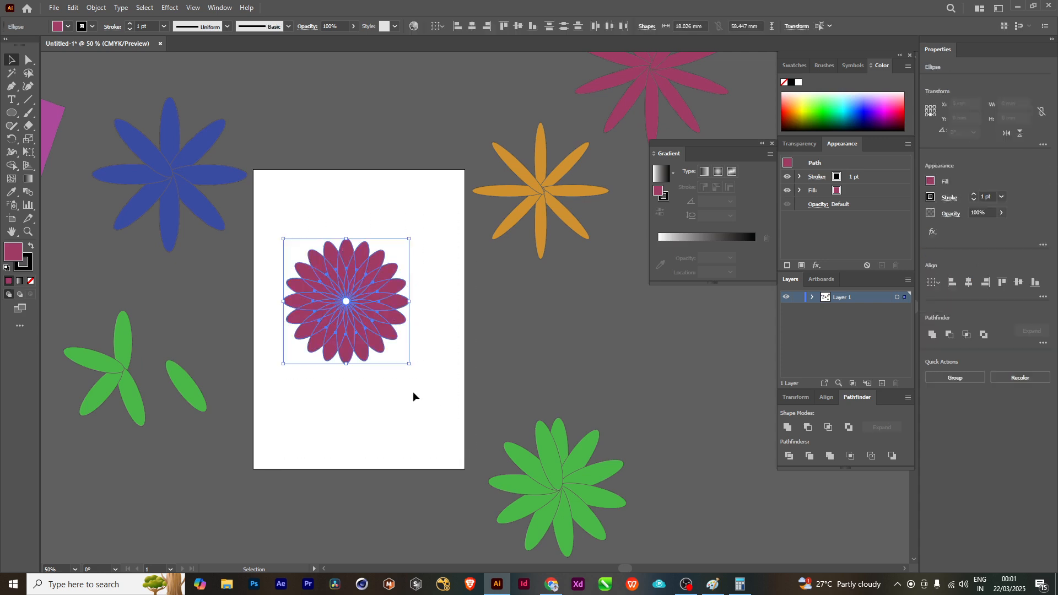
{"action": "left_click_drag", "start_coordinate": [417, 274], "coordinate": [346, 284]}
{"action": "left_click_drag", "start_coordinate": [285, 328], "coordinate": [298, 236]}
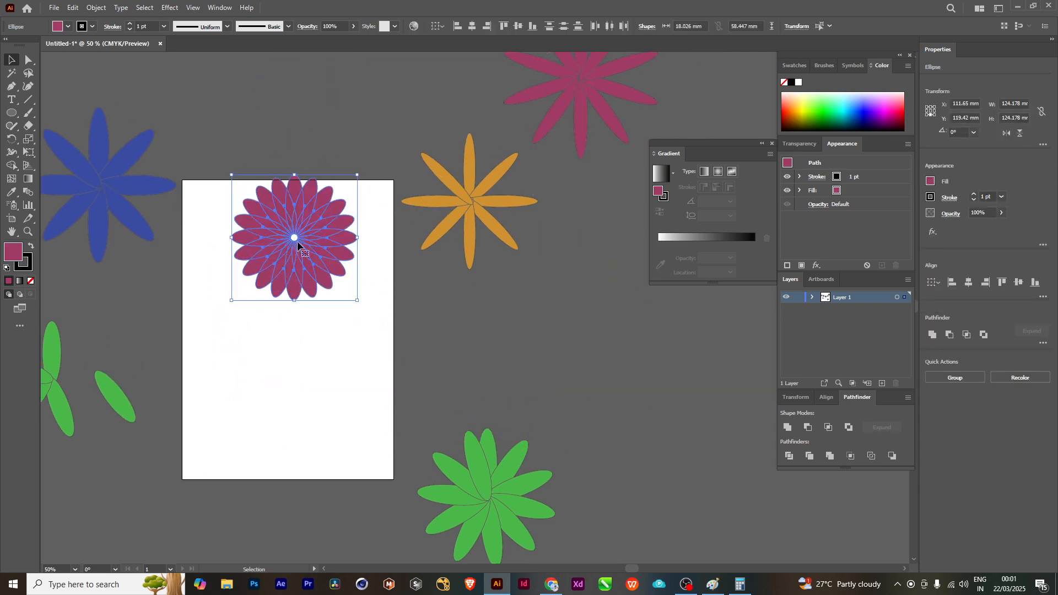
{"action": "scroll", "coordinate": [299, 236], "scroll_direction": "up", "scroll_amount": 2}
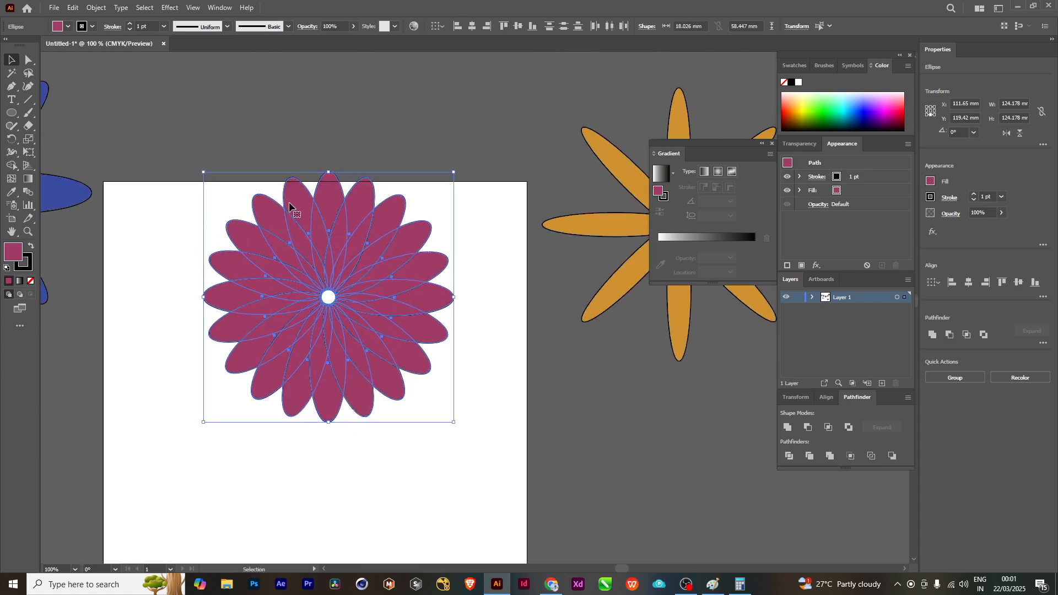
- Fill the selected flower with a linear gradient and change its white starting stop to green, leaving the end stop black
{"action": "left_click", "coordinate": [21, 281]}
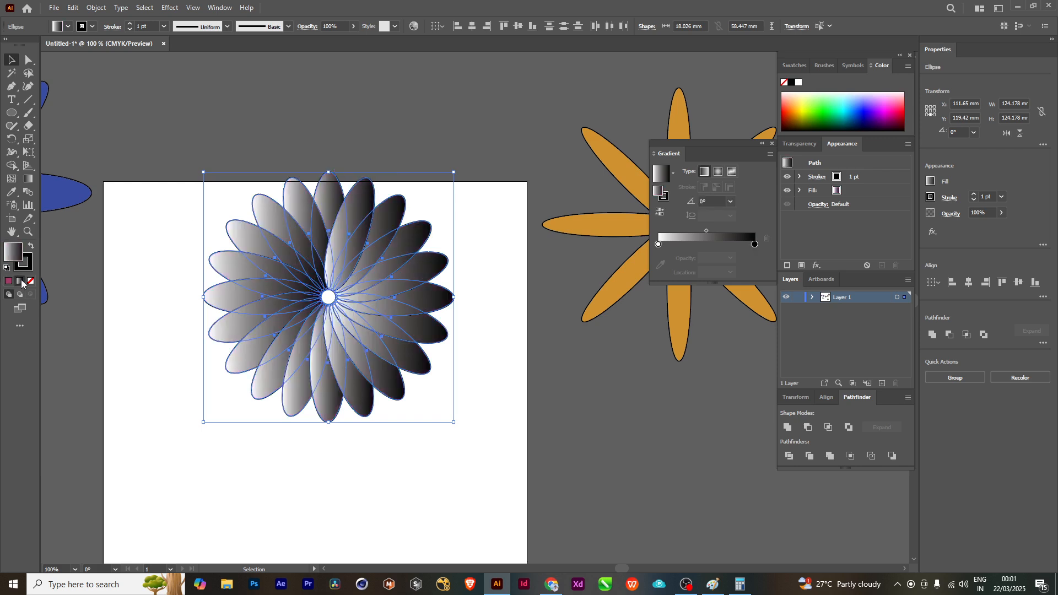
{"action": "left_click", "coordinate": [659, 244]}
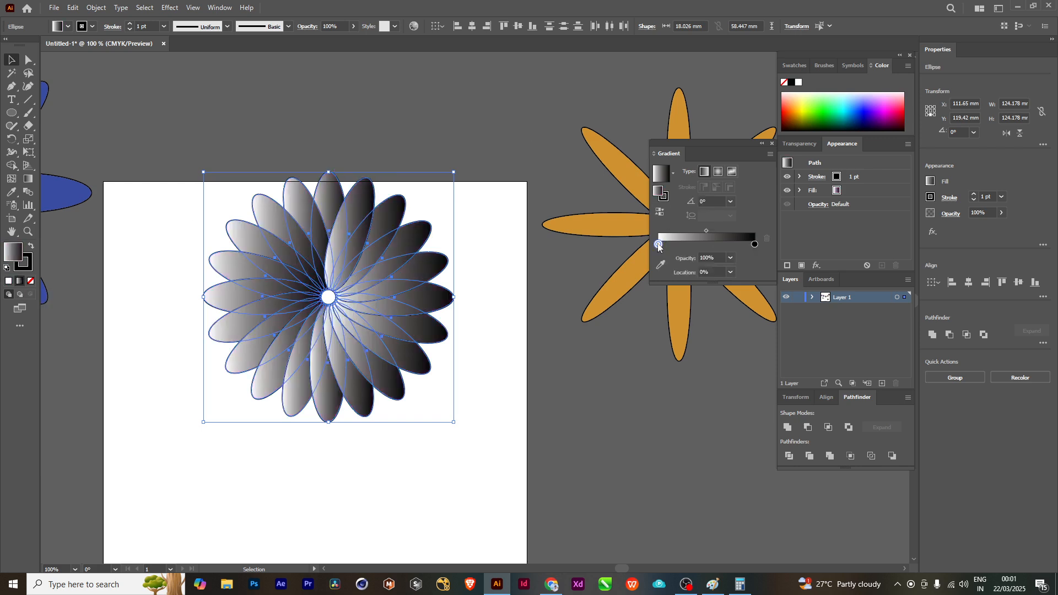
{"action": "double_click", "coordinate": [659, 244]}
{"action": "left_click", "coordinate": [672, 352]}
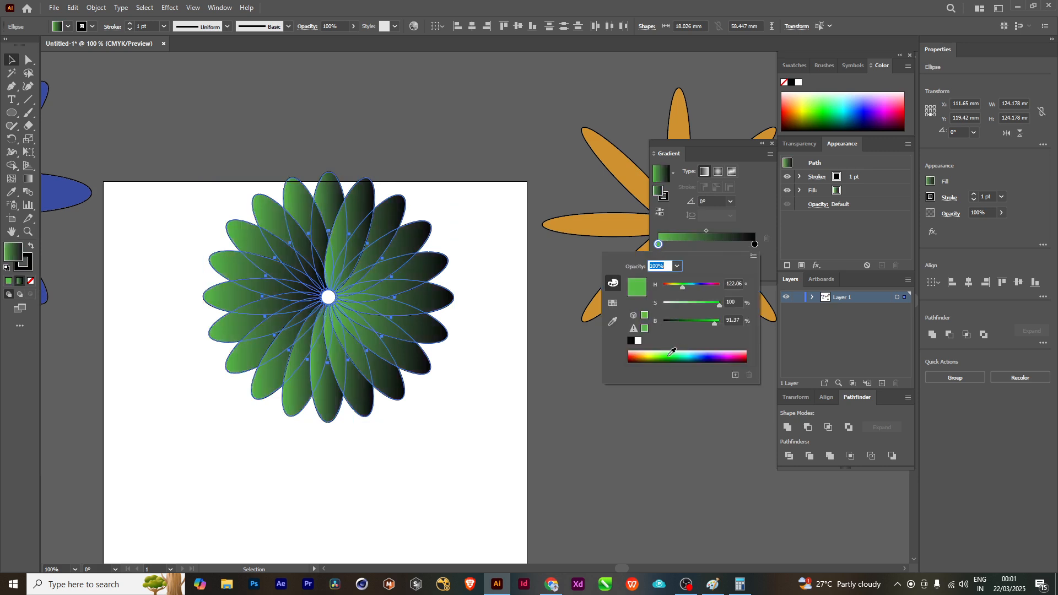
{"action": "left_click", "coordinate": [211, 84]}
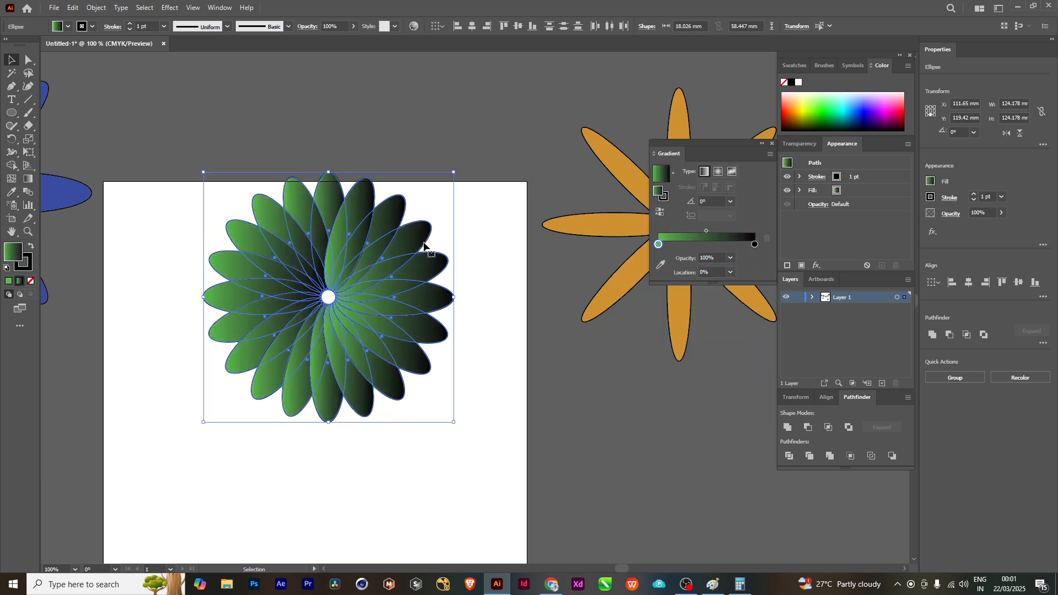
- Select the whole gradient flower and move it down the artboard to about X 112 mm, Y 225 mm
{"action": "left_click", "coordinate": [373, 146]}
{"action": "key", "text": "ctrl+minus"}
{"action": "key", "text": "ctrl+minus"}
{"action": "left_click_drag", "start_coordinate": [329, 205], "coordinate": [504, 259]}
{"action": "left_click_drag", "start_coordinate": [385, 308], "coordinate": [386, 415]}
{"action": "left_click", "coordinate": [557, 408]}
- Reselect all petals of the green gradient flower and move them off the artboard into the space above it
{"action": "left_click", "coordinate": [404, 355]}
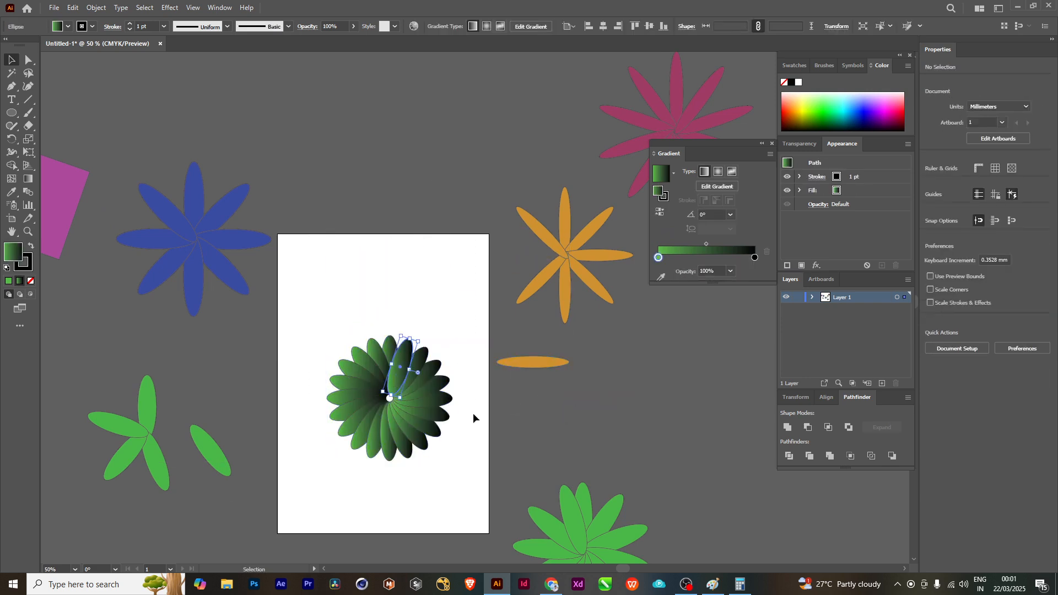
{"action": "left_click_drag", "start_coordinate": [448, 473], "coordinate": [449, 475]}
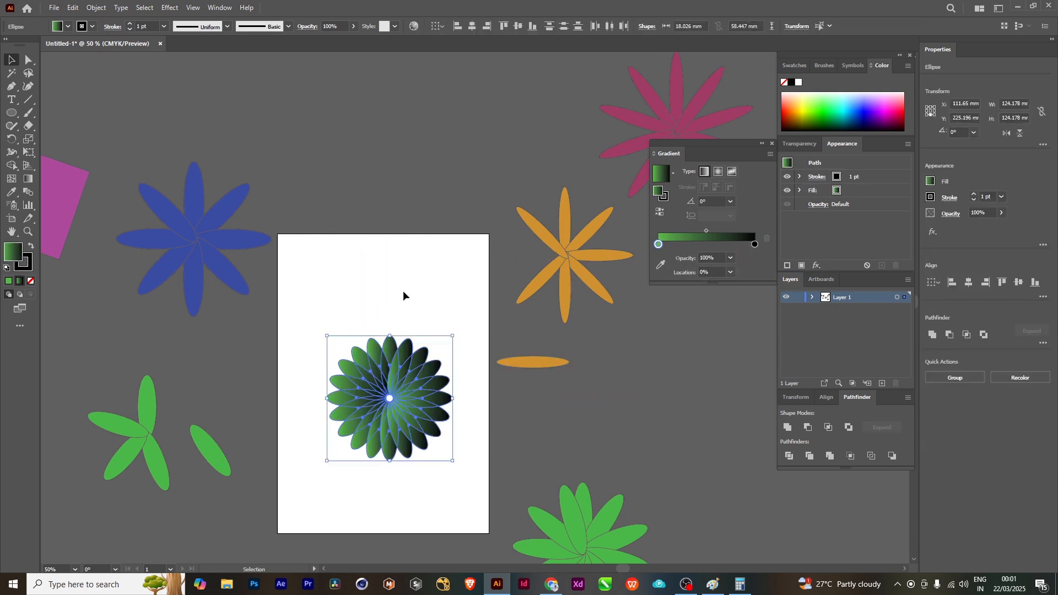
{"action": "scroll", "coordinate": [287, 431], "scroll_direction": "up", "scroll_amount": 2}
{"action": "scroll", "coordinate": [287, 431], "scroll_direction": "right", "scroll_amount": 2}
{"action": "left_click_drag", "start_coordinate": [287, 430], "coordinate": [357, 149]}
{"action": "left_click", "coordinate": [439, 142]}
- Select only the ten-petal pink flower and move it close beside the green gradient flower
{"action": "left_click_drag", "start_coordinate": [538, 122], "coordinate": [666, 324]}
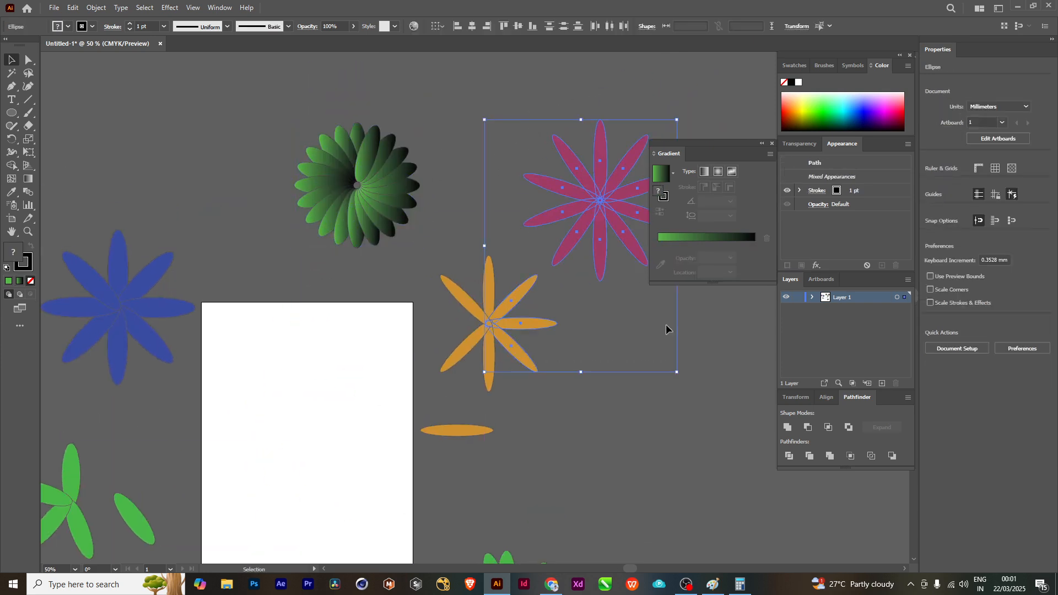
{"action": "scroll", "coordinate": [562, 342], "scroll_direction": "right", "scroll_amount": 2}
{"action": "scroll", "coordinate": [562, 342], "scroll_direction": "up", "scroll_amount": 1}
{"action": "left_click", "coordinate": [510, 106]}
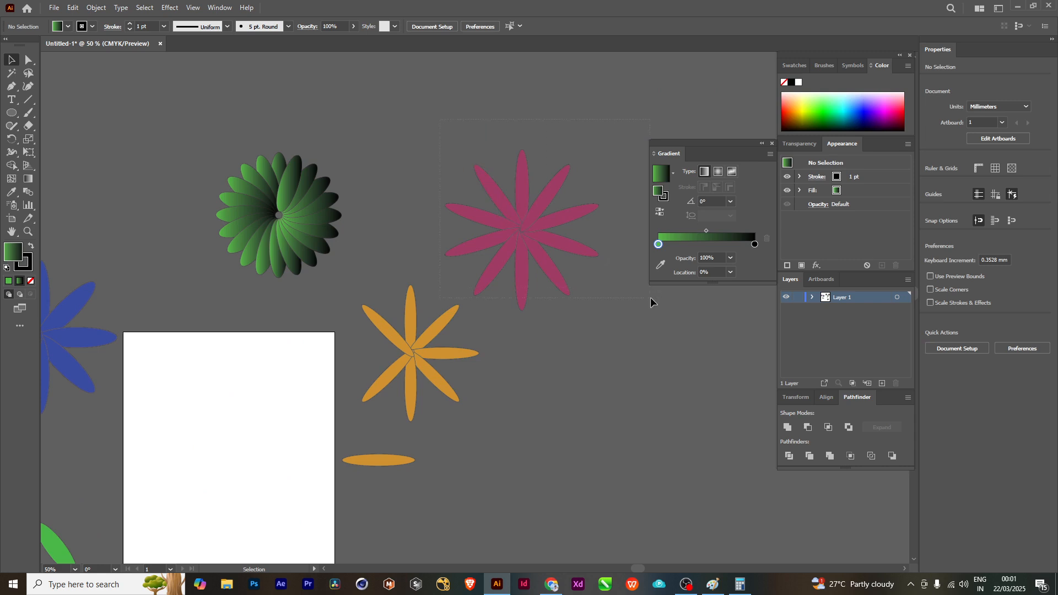
{"action": "key", "text": "ctrl+z"}
{"action": "left_click_drag", "start_coordinate": [526, 206], "coordinate": [410, 160]}
{"action": "left_click", "coordinate": [363, 220]}
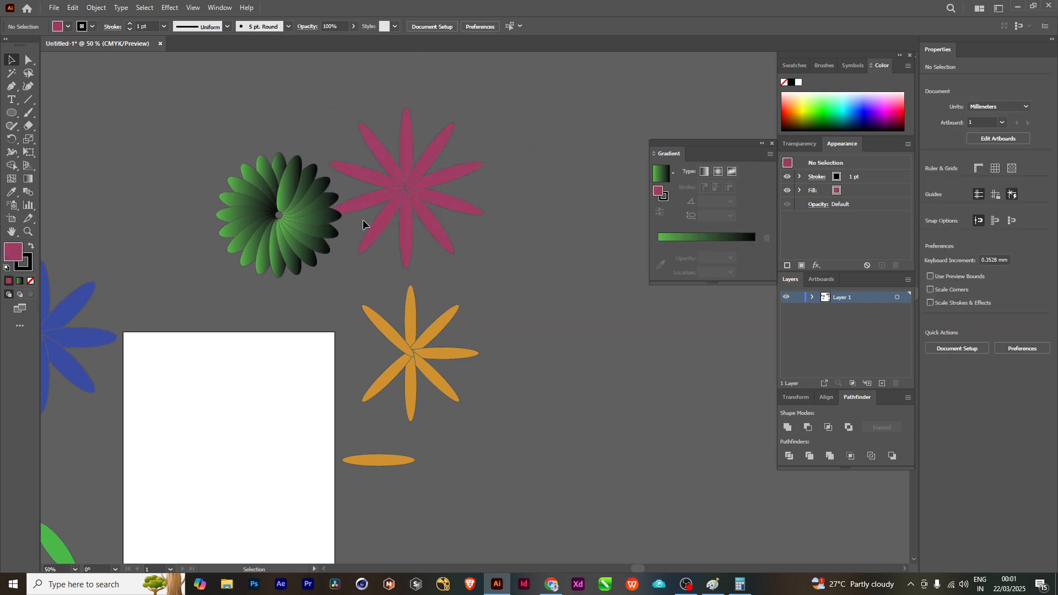
- Examine the petals of the green gradient flower up close, and review the other finished flowers around the artboard
{"action": "scroll", "coordinate": [363, 219], "scroll_direction": "up", "scroll_amount": 4}
{"action": "scroll", "coordinate": [458, 231], "scroll_direction": "left", "scroll_amount": 6}
{"action": "scroll", "coordinate": [457, 232], "scroll_direction": "up", "scroll_amount": 1}
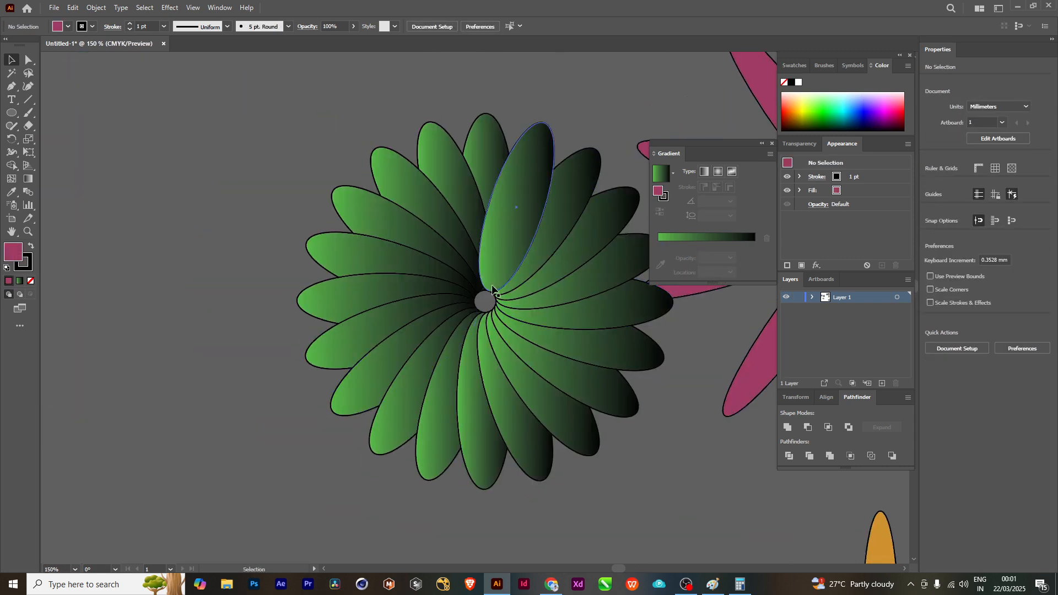
{"action": "scroll", "coordinate": [478, 301], "scroll_direction": "down", "scroll_amount": 5}
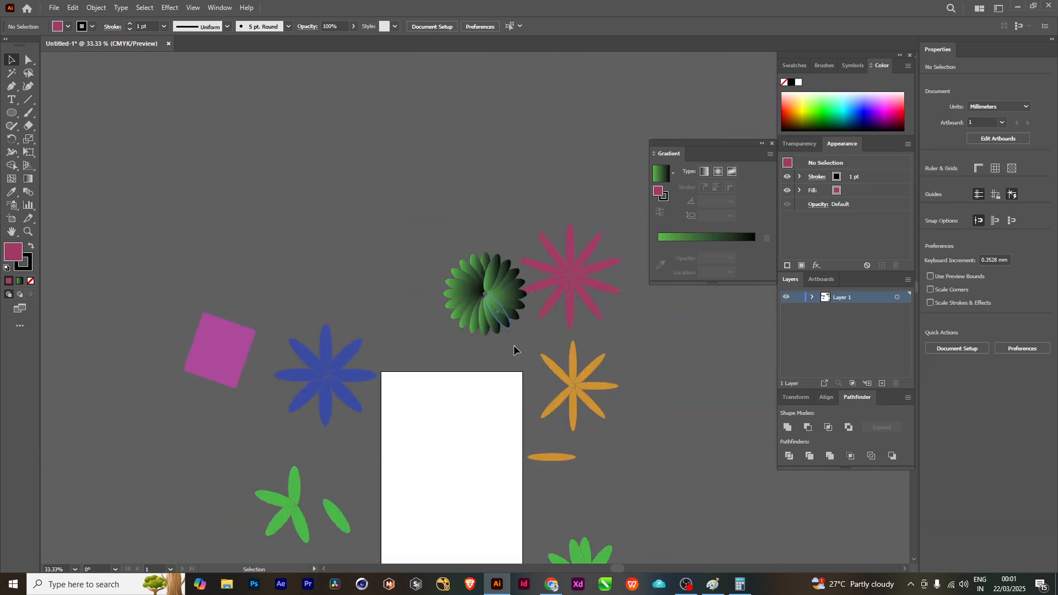
{"action": "scroll", "coordinate": [513, 345], "scroll_direction": "down", "scroll_amount": 2}
{"action": "scroll", "coordinate": [500, 226], "scroll_direction": "up", "scroll_amount": 2}
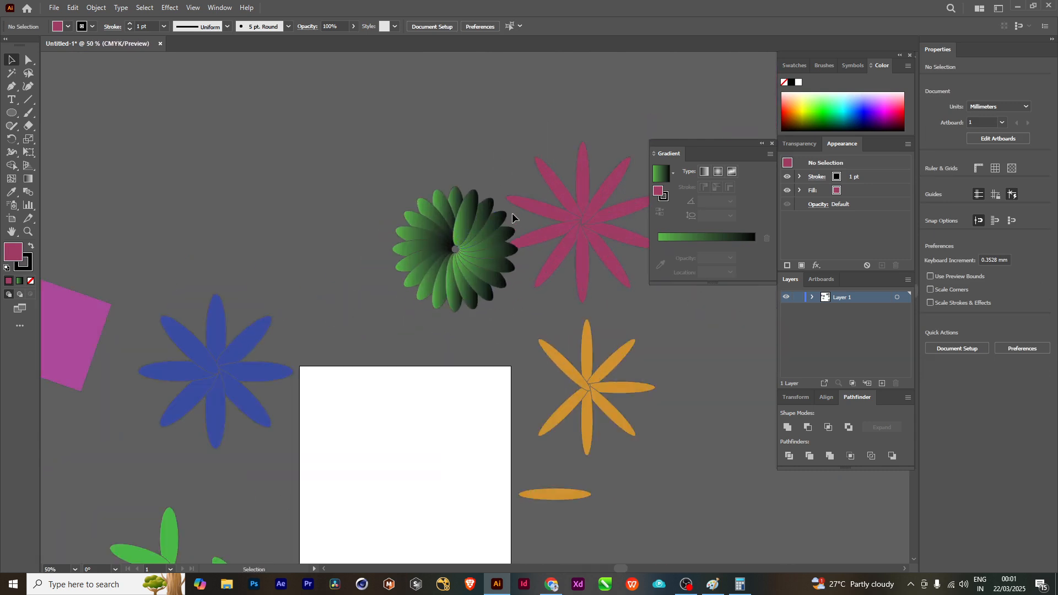
{"action": "scroll", "coordinate": [496, 380], "scroll_direction": "down", "scroll_amount": 3}
{"action": "scroll", "coordinate": [463, 387], "scroll_direction": "down", "scroll_amount": 3}
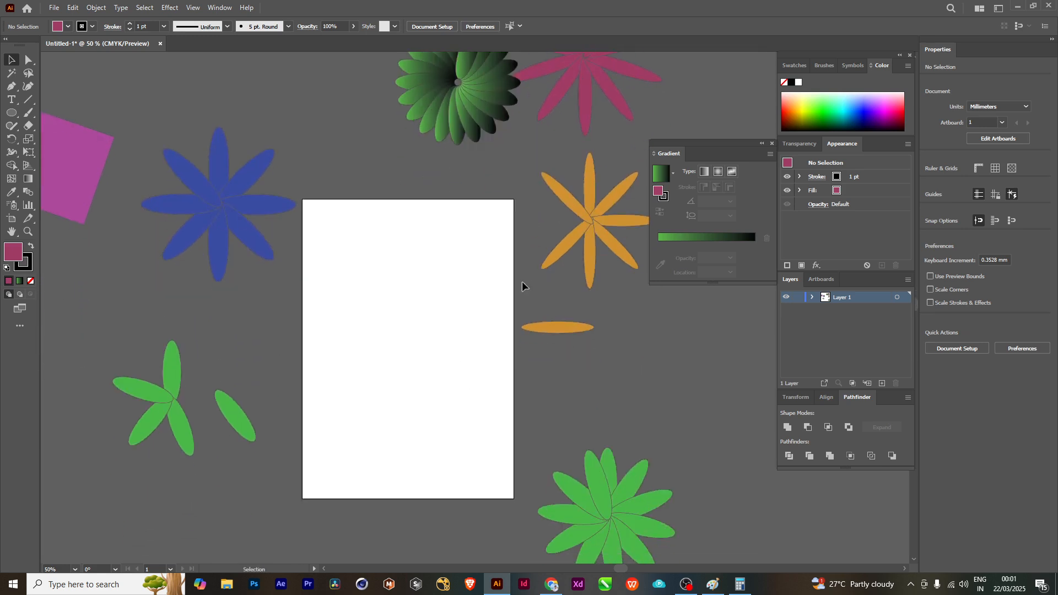
{"action": "scroll", "coordinate": [521, 283], "scroll_direction": "up", "scroll_amount": 5}
{"action": "scroll", "coordinate": [522, 284], "scroll_direction": "right", "scroll_amount": 2}
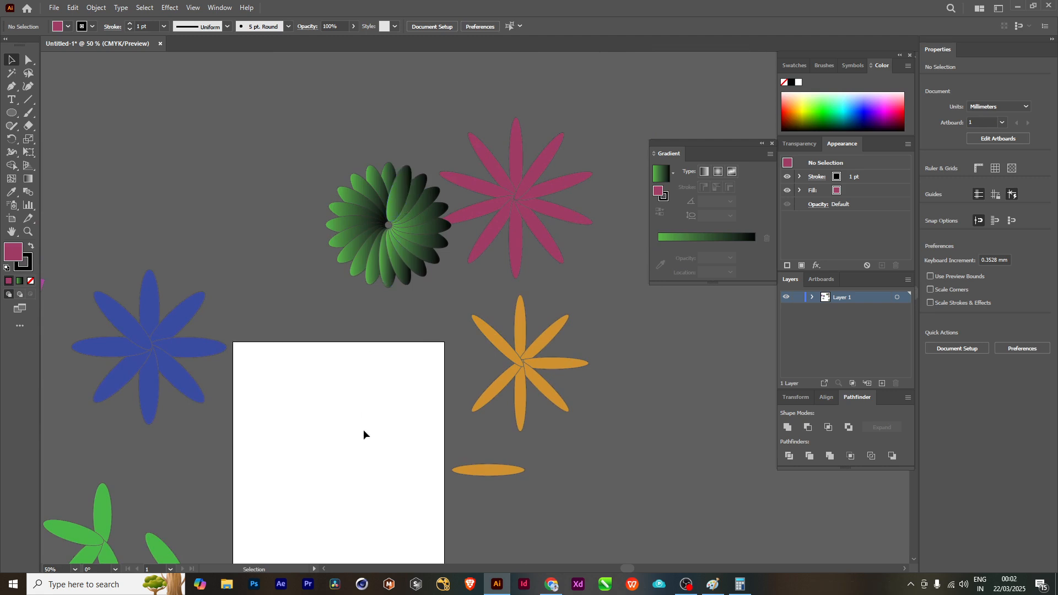
- Draw a narrow vertical ellipse about 10 mm wide and 55 mm tall on the upper part of the empty artboard
{"action": "scroll", "coordinate": [363, 429], "scroll_direction": "down", "scroll_amount": 3}
{"action": "scroll", "coordinate": [363, 429], "scroll_direction": "left", "scroll_amount": 1}
{"action": "left_click", "coordinate": [10, 118]}
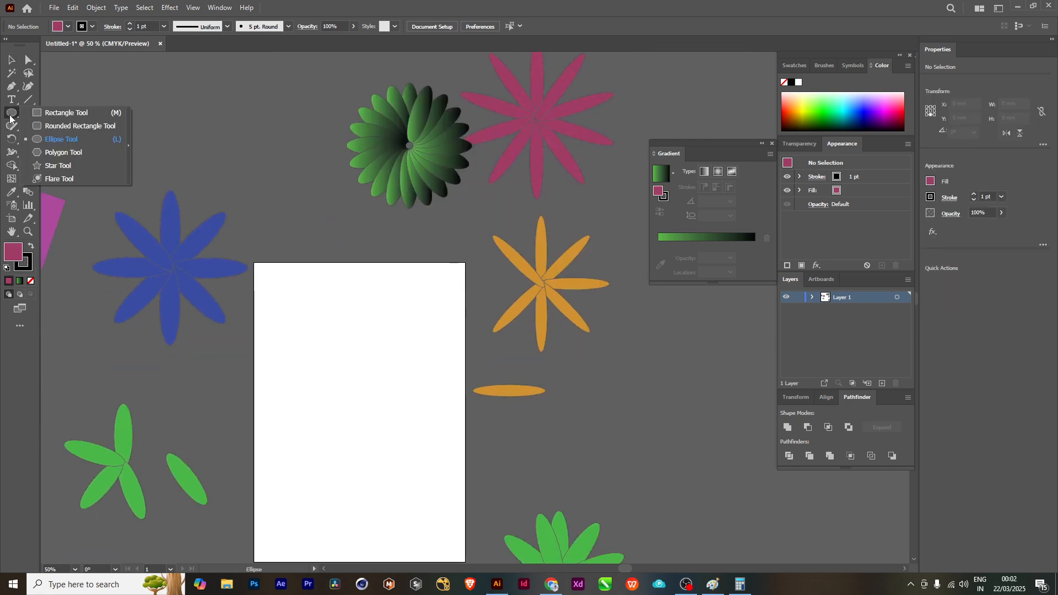
{"action": "left_click", "coordinate": [61, 139]}
{"action": "scroll", "coordinate": [359, 292], "scroll_direction": "down", "scroll_amount": 2}
{"action": "scroll", "coordinate": [358, 293], "scroll_direction": "left", "scroll_amount": 1}
{"action": "left_click_drag", "start_coordinate": [357, 283], "coordinate": [367, 339]}
{"action": "scroll", "coordinate": [371, 342], "scroll_direction": "up", "scroll_amount": 2}
{"action": "scroll", "coordinate": [375, 344], "scroll_direction": "up", "scroll_amount": 2}
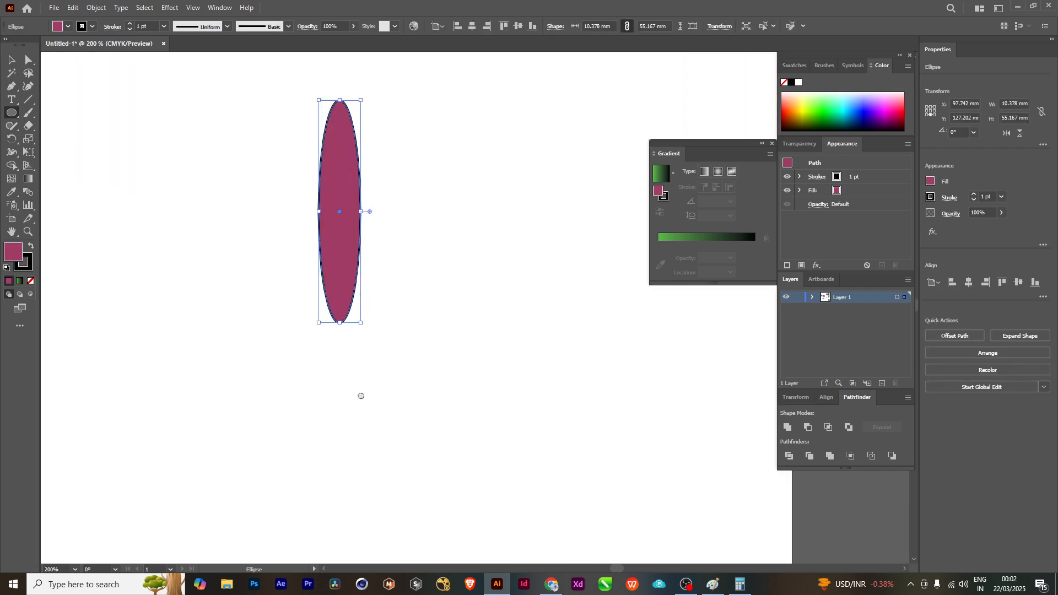
- Examine the green gradient flower up close and the other finished flowers around the artboard
{"action": "scroll", "coordinate": [359, 395], "scroll_direction": "down", "scroll_amount": 1}
{"action": "scroll", "coordinate": [359, 395], "scroll_direction": "left", "scroll_amount": 1}
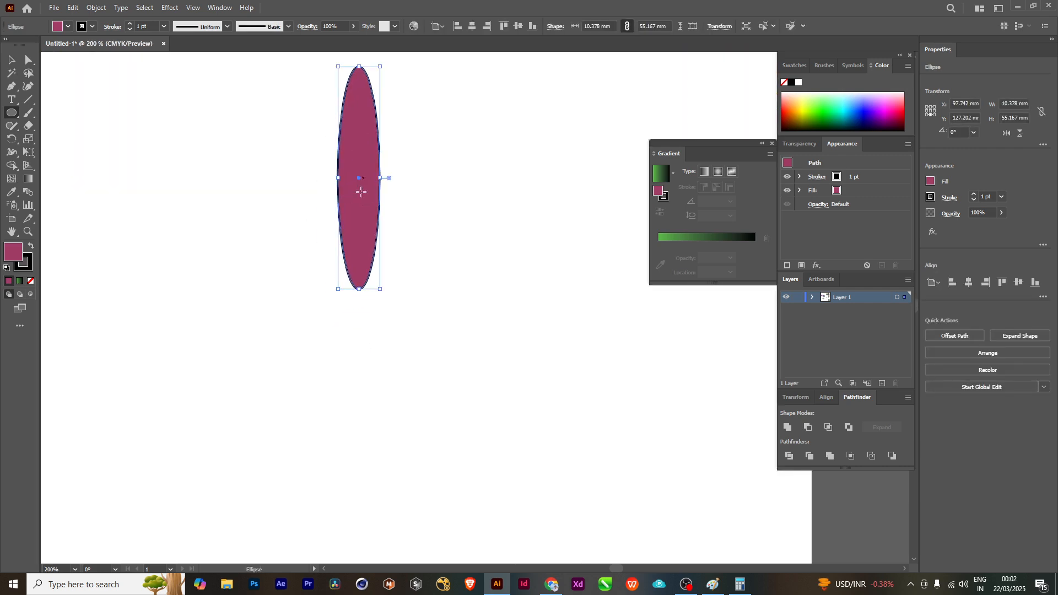
{"action": "left_click", "coordinate": [11, 141]}
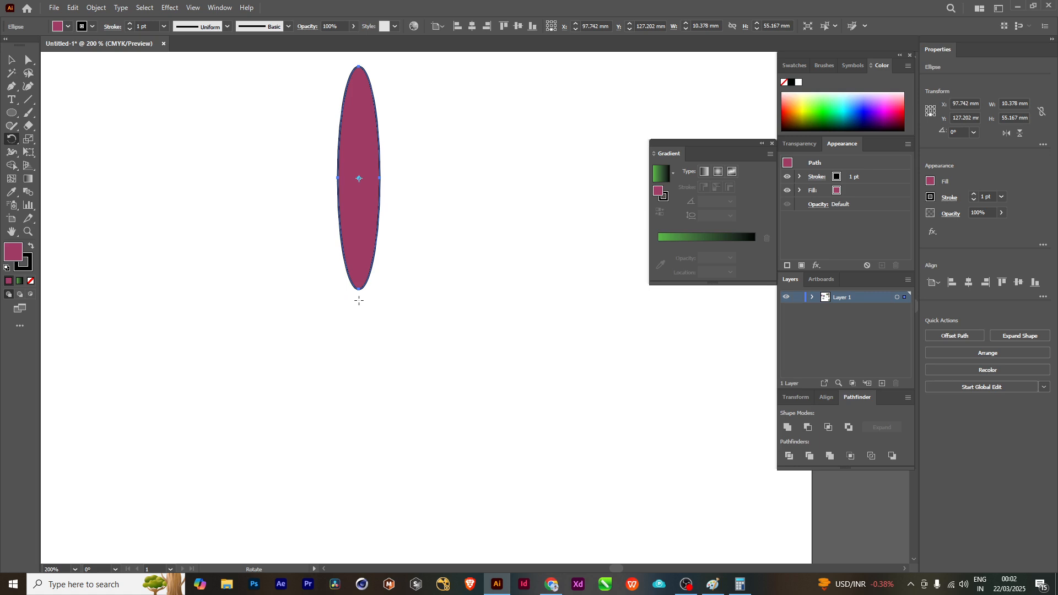
{"action": "scroll", "coordinate": [358, 300], "scroll_direction": "down", "scroll_amount": 4}
{"action": "scroll", "coordinate": [402, 322], "scroll_direction": "up", "scroll_amount": 2}
{"action": "scroll", "coordinate": [396, 233], "scroll_direction": "up", "scroll_amount": 3}
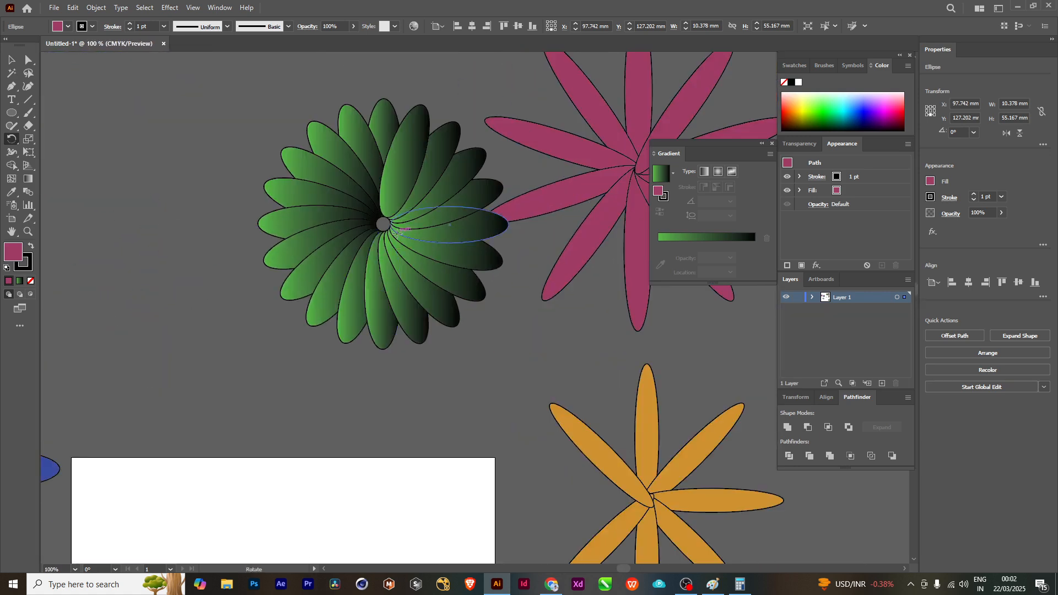
{"action": "scroll", "coordinate": [396, 233], "scroll_direction": "up", "scroll_amount": 1}
{"action": "scroll", "coordinate": [394, 276], "scroll_direction": "down", "scroll_amount": 2}
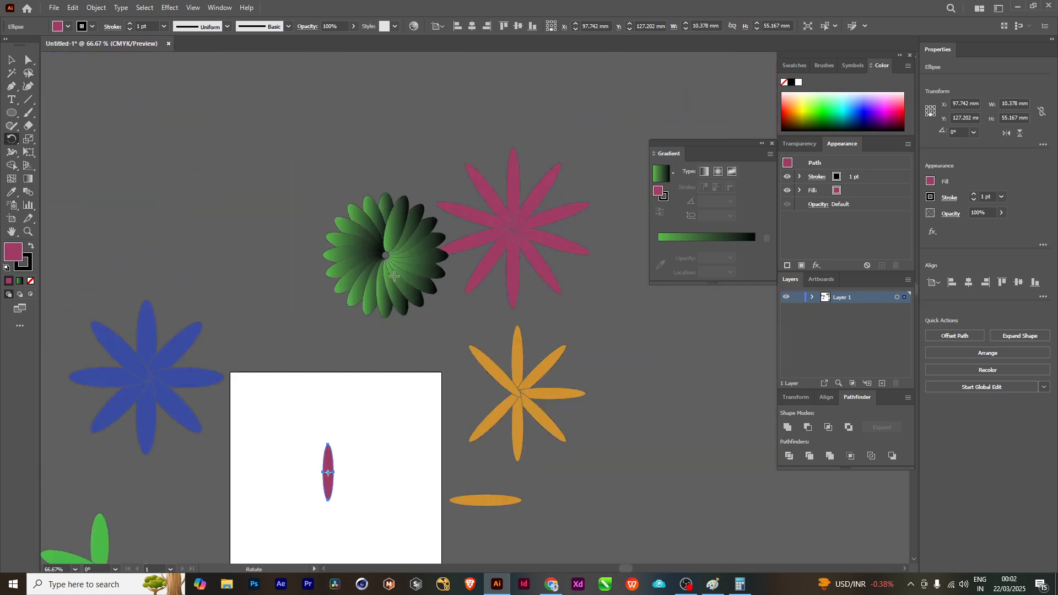
{"action": "scroll", "coordinate": [394, 276], "scroll_direction": "down", "scroll_amount": 1}
- Delete the narrow pink ellipse from the artboard
{"action": "left_click", "coordinate": [12, 61]}
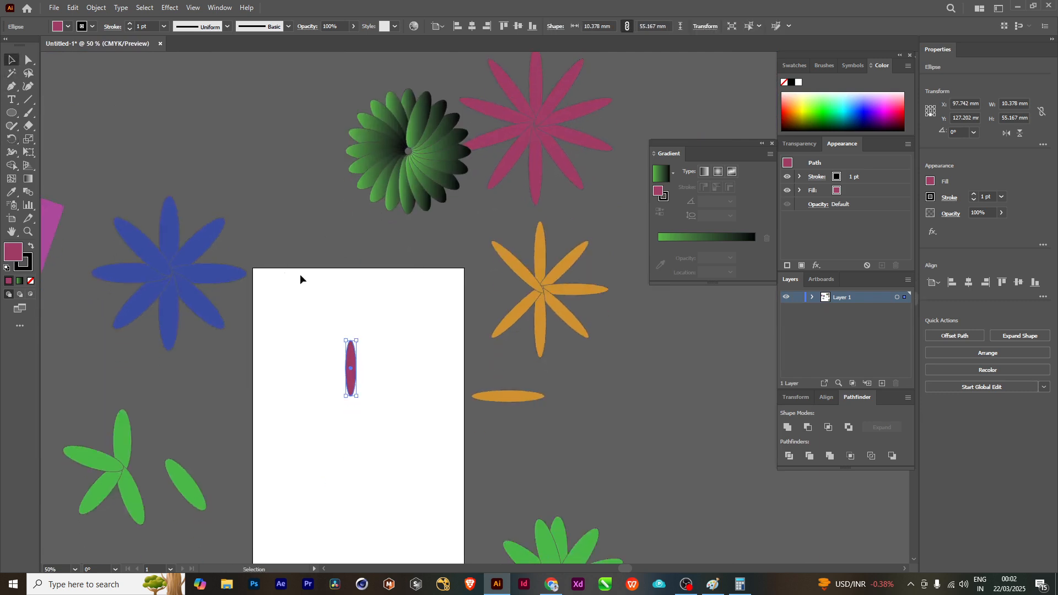
{"action": "scroll", "coordinate": [372, 349], "scroll_direction": "down", "scroll_amount": 1}
{"action": "scroll", "coordinate": [363, 301], "scroll_direction": "up", "scroll_amount": 3}
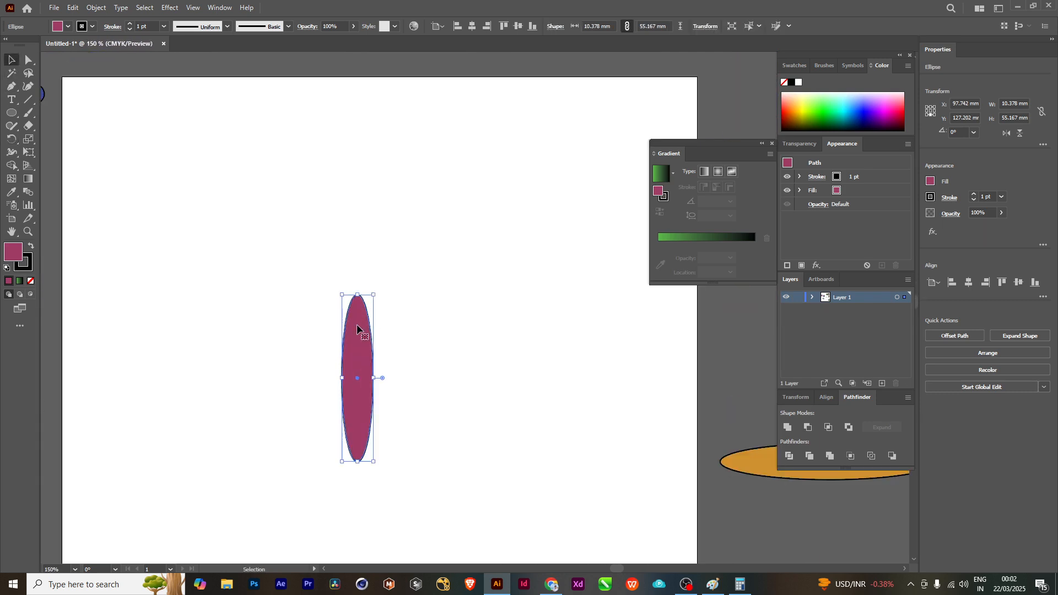
{"action": "key", "text": "Delete"}
{"action": "scroll", "coordinate": [357, 327], "scroll_direction": "down", "scroll_amount": 3}
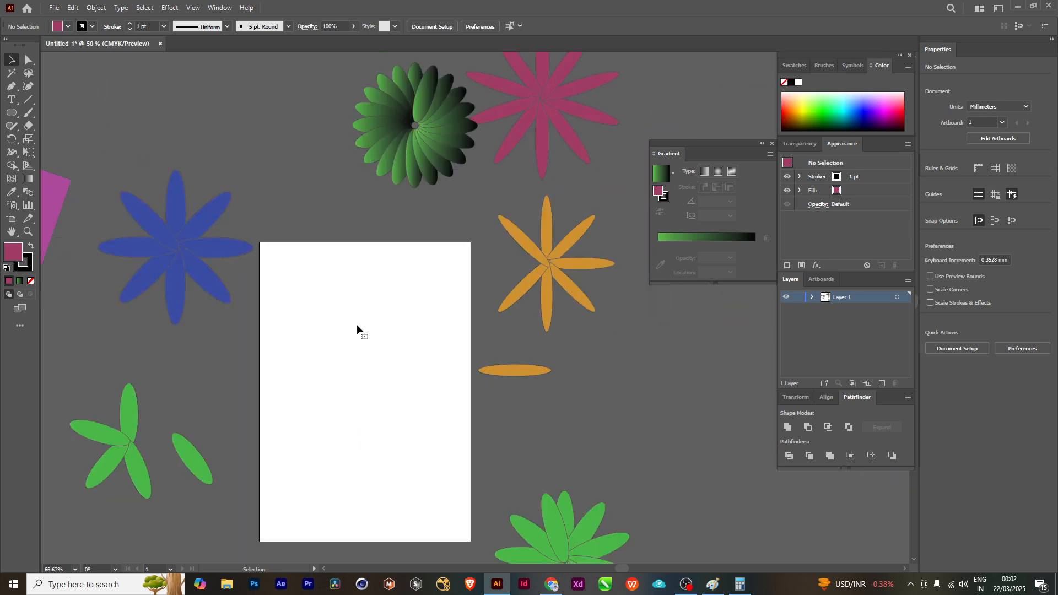
{"action": "scroll", "coordinate": [349, 389], "scroll_direction": "up", "scroll_amount": 3}
{"action": "scroll", "coordinate": [368, 328], "scroll_direction": "down", "scroll_amount": 4}
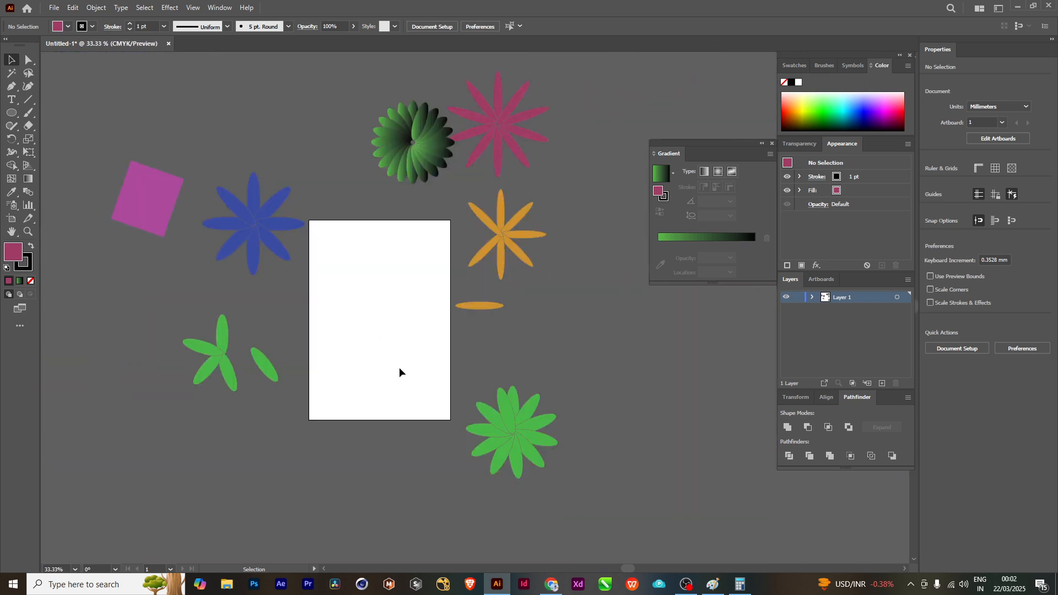
- Draw a circle about 88 mm in diameter in the empty space beyond the magenta square and the small green flower
{"action": "scroll", "coordinate": [399, 367], "scroll_direction": "left", "scroll_amount": 6}
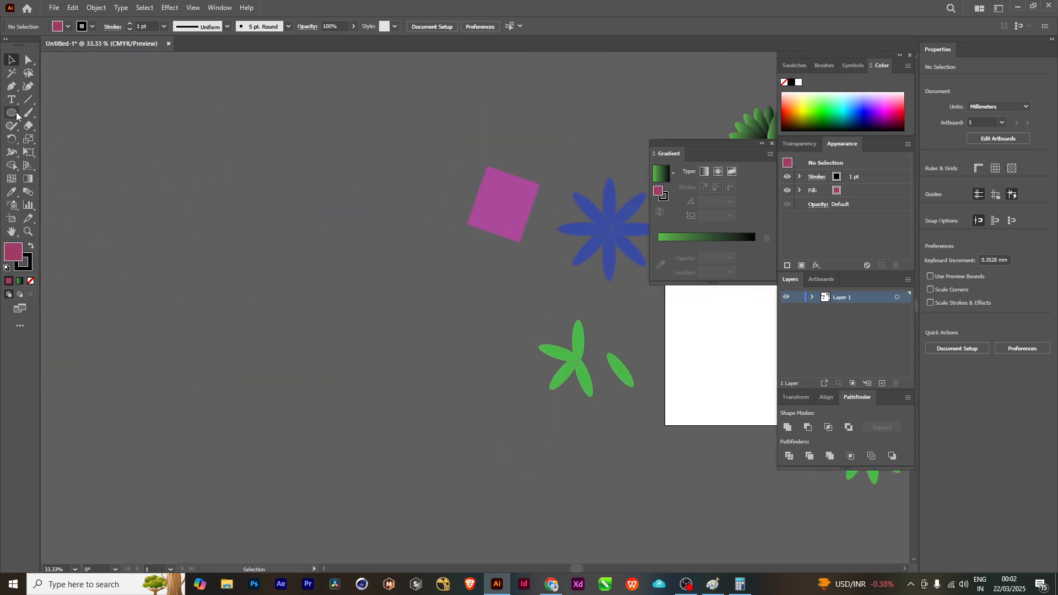
{"action": "left_click", "coordinate": [17, 117]}
{"action": "left_click_drag", "start_coordinate": [293, 353], "coordinate": [264, 323]}
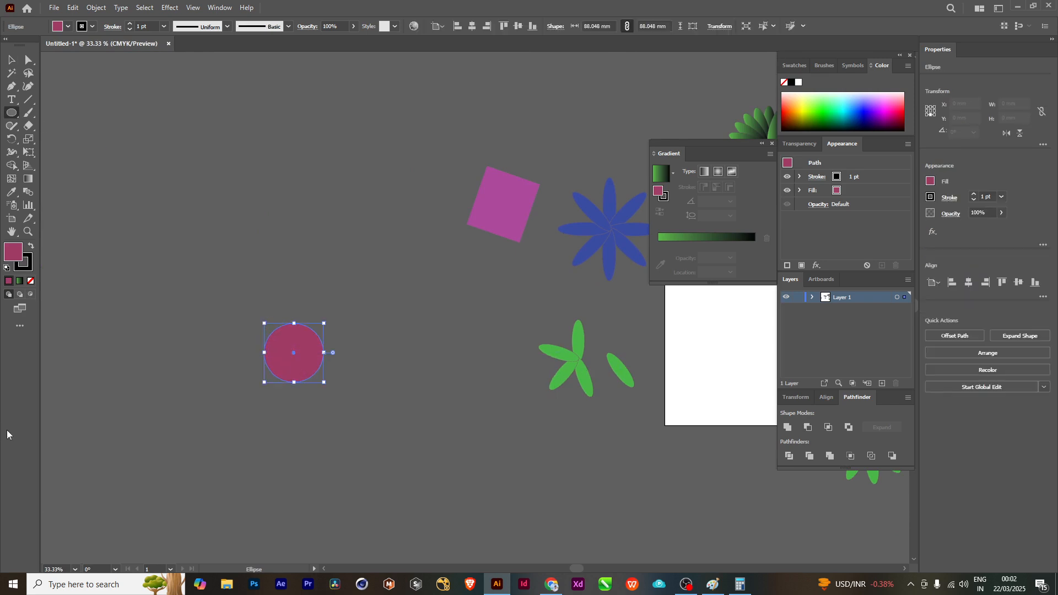
{"action": "key", "text": "ctrl+plus"}
{"action": "key", "text": "ctrl+plus"}
- Fill the new circle with teal #3E909E and set its stroke to none
{"action": "double_click", "coordinate": [12, 252]}
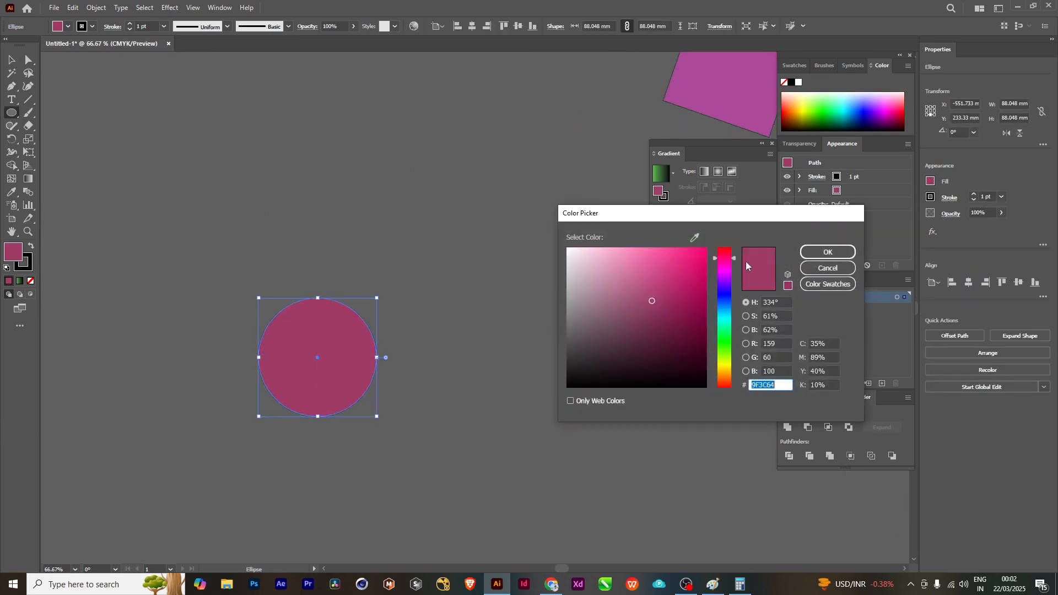
{"action": "left_click", "coordinate": [727, 314]}
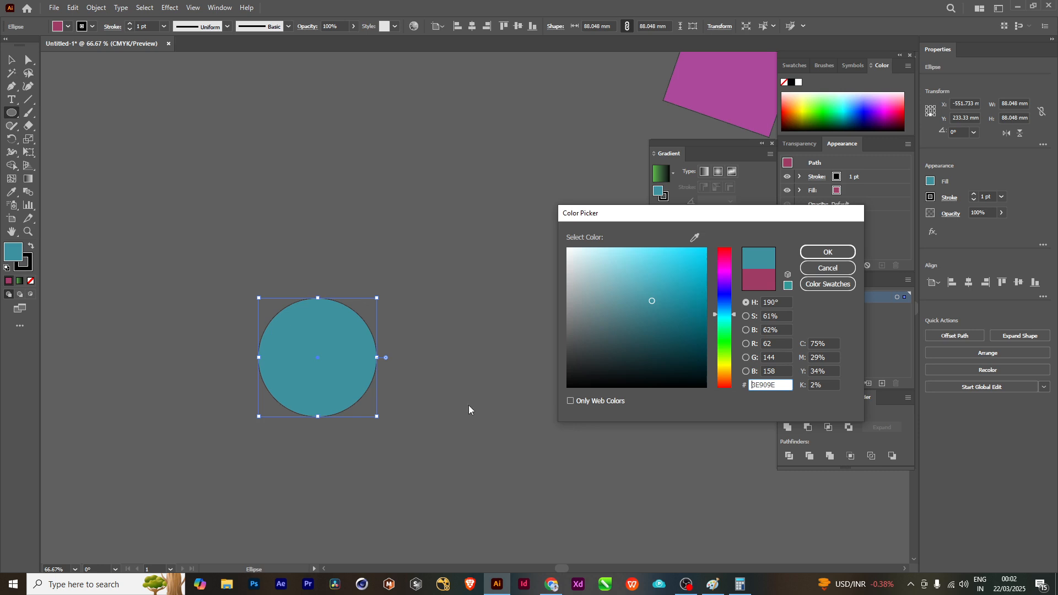
{"action": "left_click", "coordinate": [826, 252]}
{"action": "left_click", "coordinate": [60, 26]}
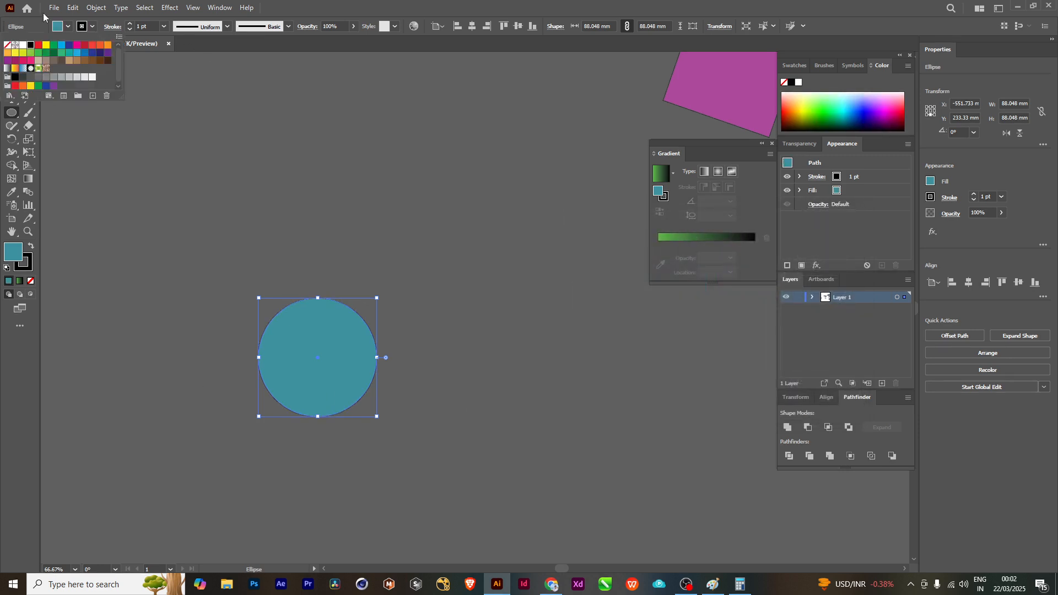
{"action": "left_click", "coordinate": [7, 44]}
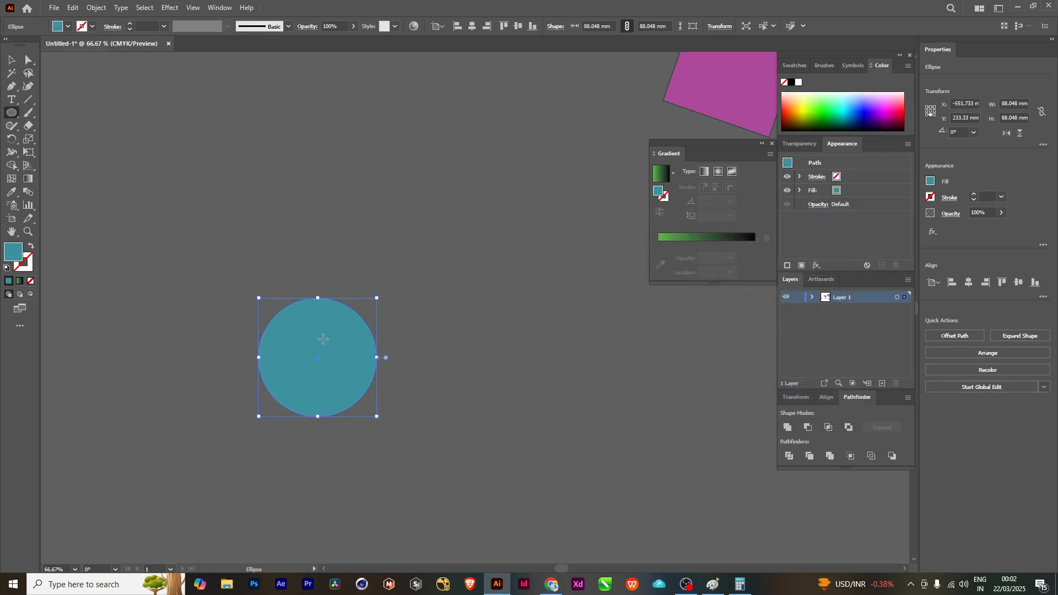
{"action": "left_click_drag", "start_coordinate": [397, 231], "coordinate": [432, 235]}
{"action": "mouse_move", "coordinate": [262, 331]}
{"action": "left_mouse_down"}
{"action": "mouse_move", "coordinate": [248, 330]}
{"action": "mouse_move", "coordinate": [260, 314]}
{"action": "left_mouse_up"}
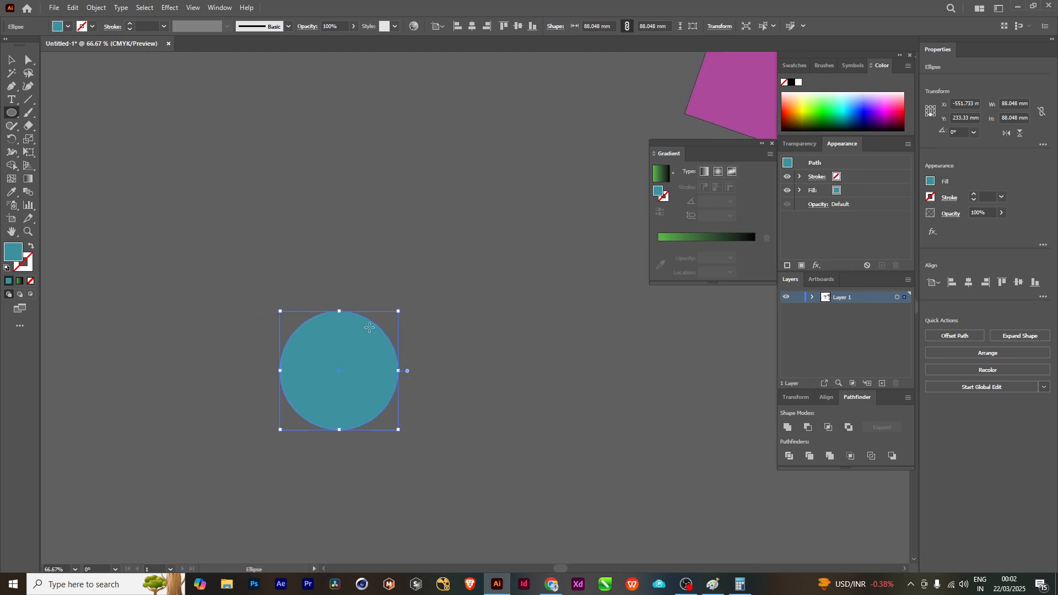
- Draw a five-pointed star about 15 mm wide centred just above the teal circle and fill it with red #9B493E
{"action": "left_click", "coordinate": [12, 112]}
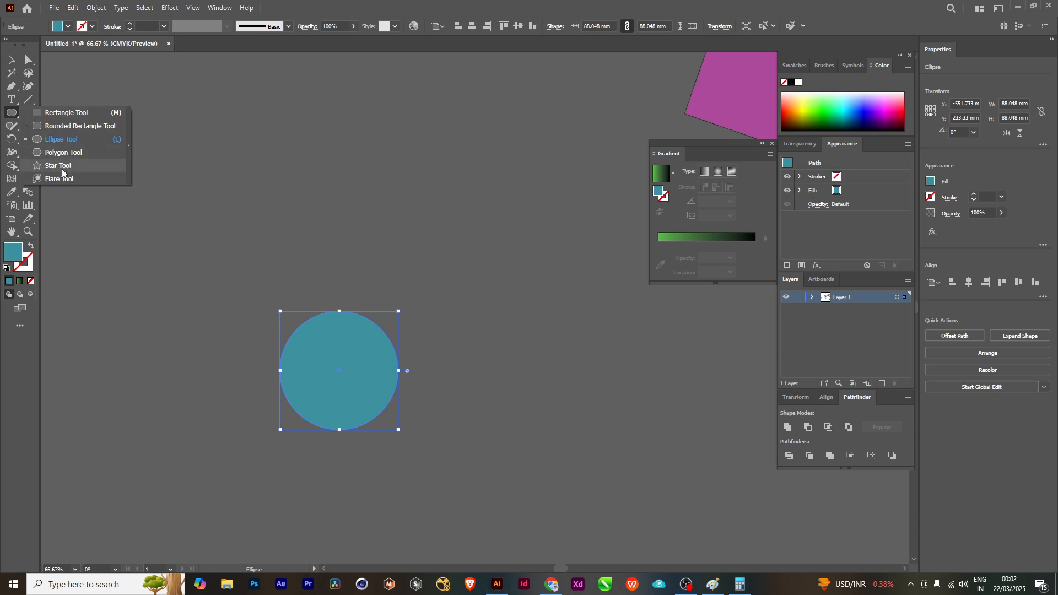
{"action": "left_click", "coordinate": [60, 167]}
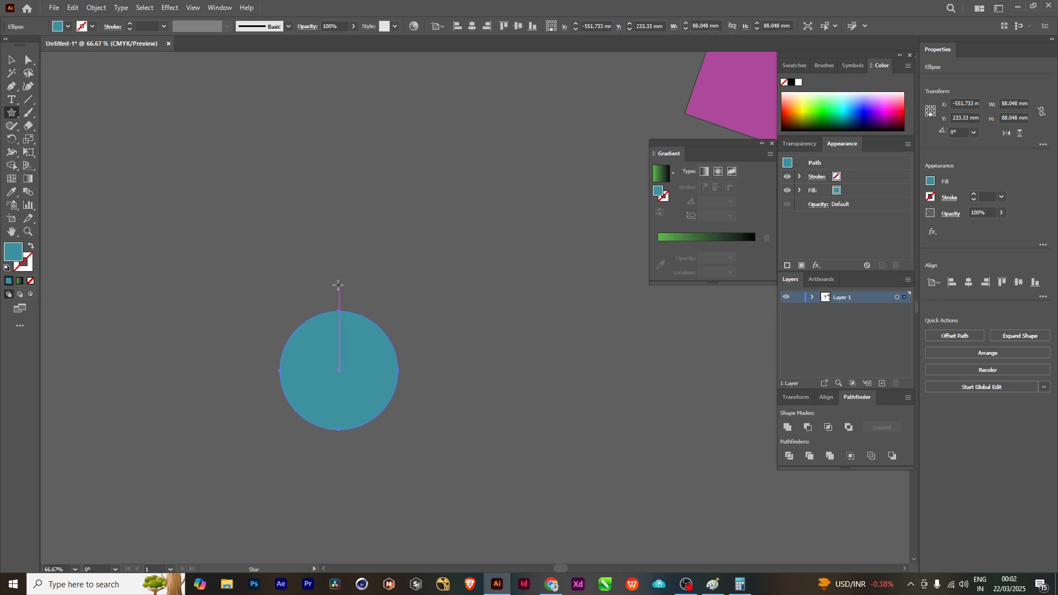
{"action": "left_click_drag", "start_coordinate": [337, 284], "coordinate": [346, 293]}
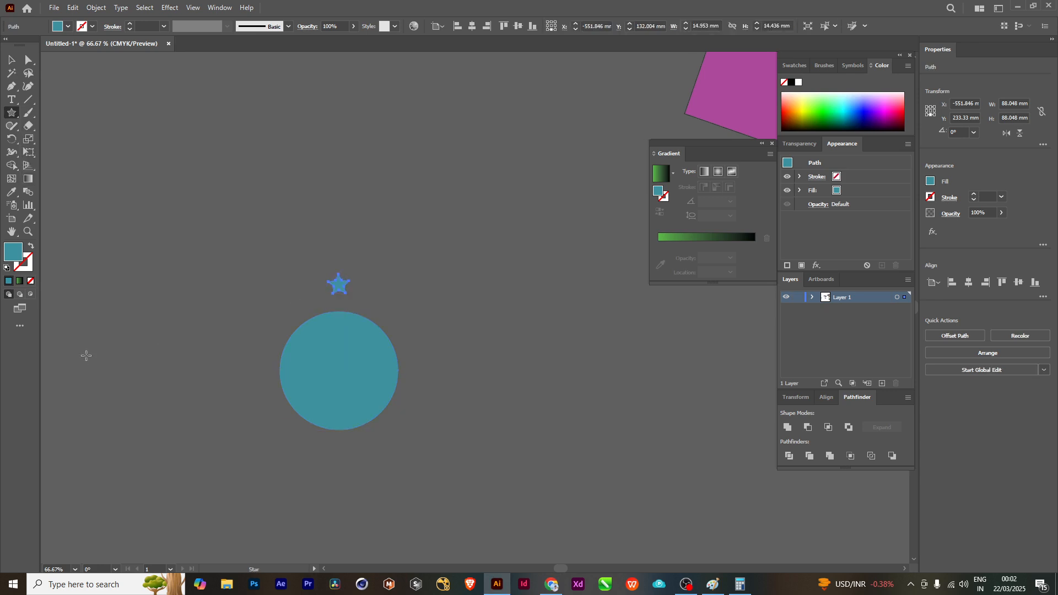
{"action": "double_click", "coordinate": [14, 253]}
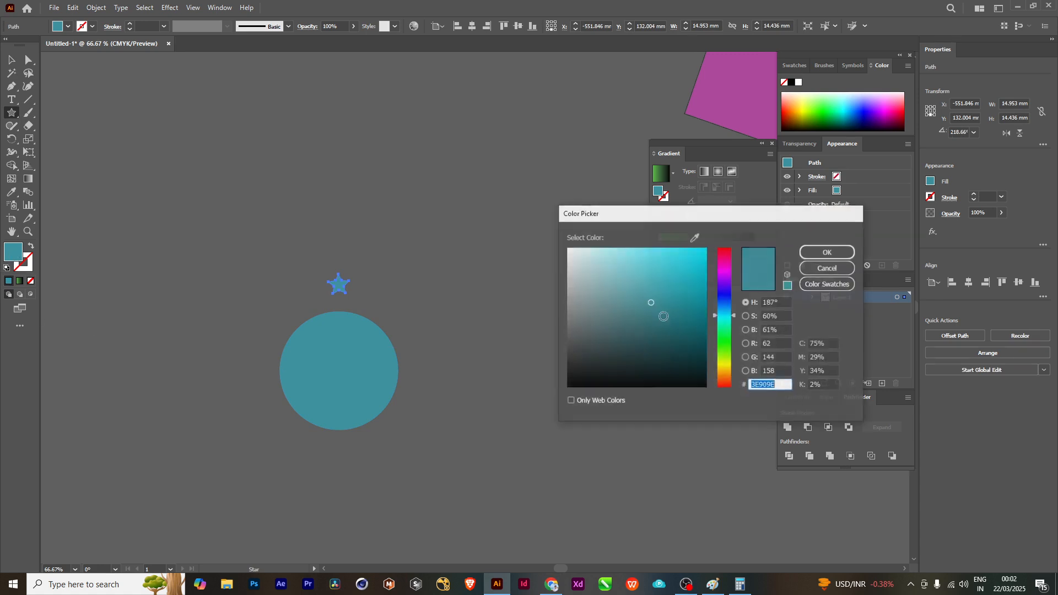
{"action": "left_click", "coordinate": [719, 377]}
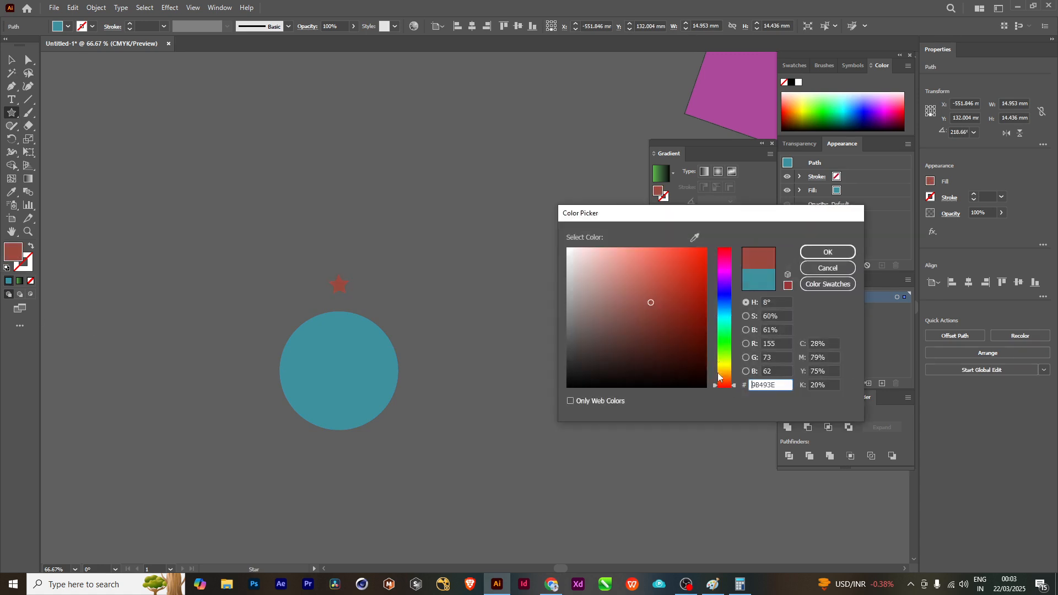
{"action": "left_click", "coordinate": [827, 252]}
{"action": "scroll", "coordinate": [470, 349], "scroll_direction": "down", "scroll_amount": 1}
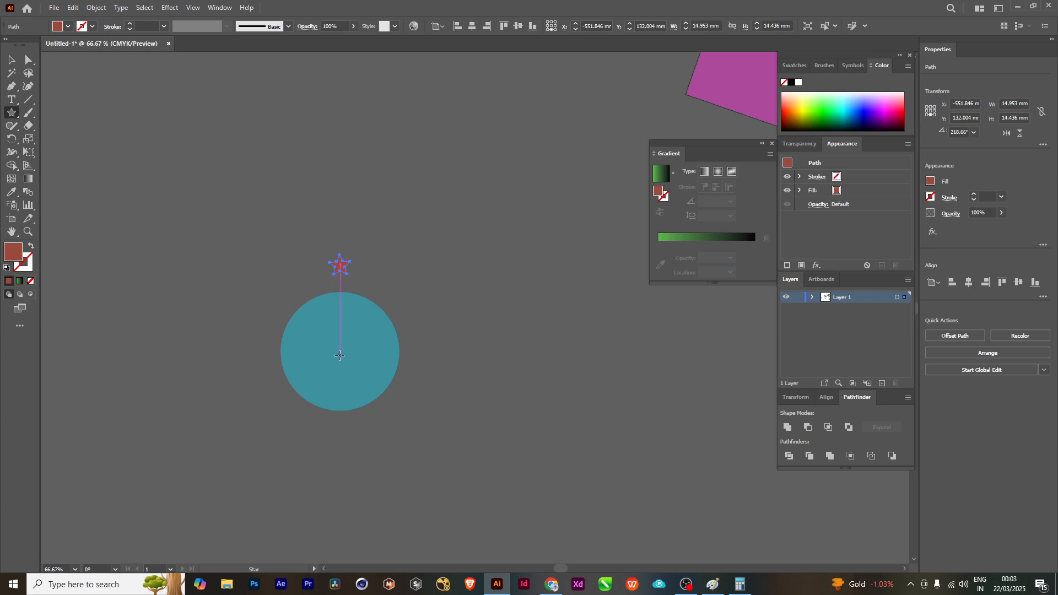
- Create a rotated copy of the star around the teal circle's centre at an angle of 360/12
{"action": "key", "text": "r"}
{"action": "left_click", "coordinate": [340, 351], "text": "alt"}
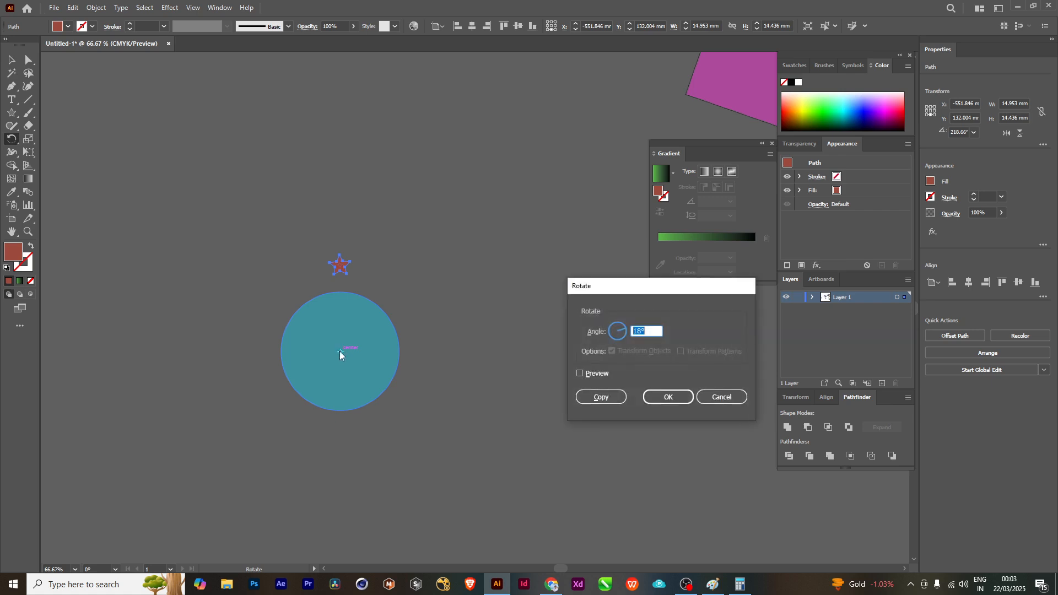
{"action": "left_click_drag", "start_coordinate": [663, 288], "coordinate": [634, 277]}
{"action": "type", "text": "360/12"}
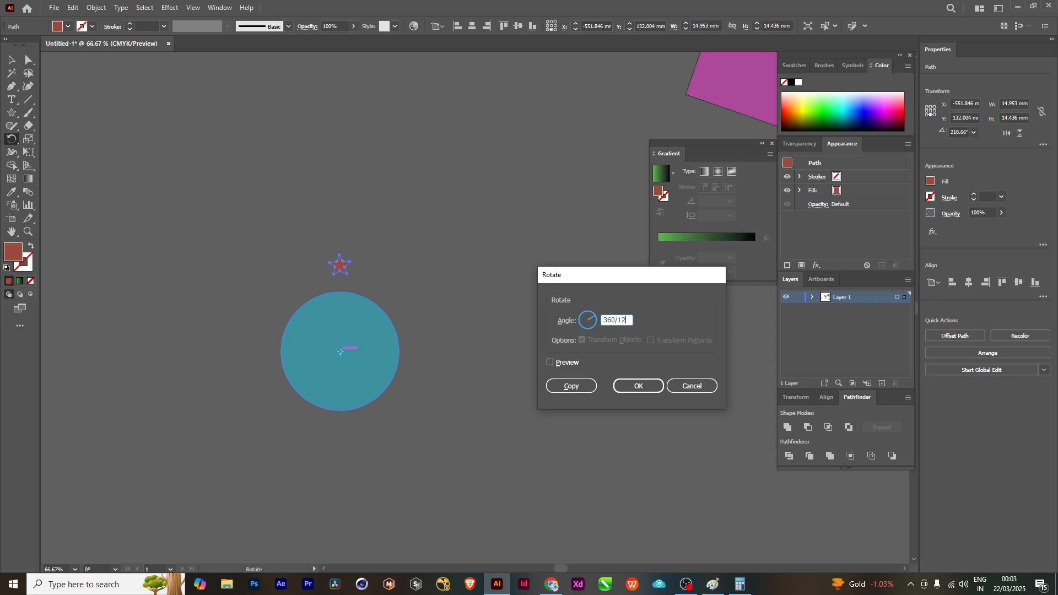
{"action": "left_click", "coordinate": [571, 362]}
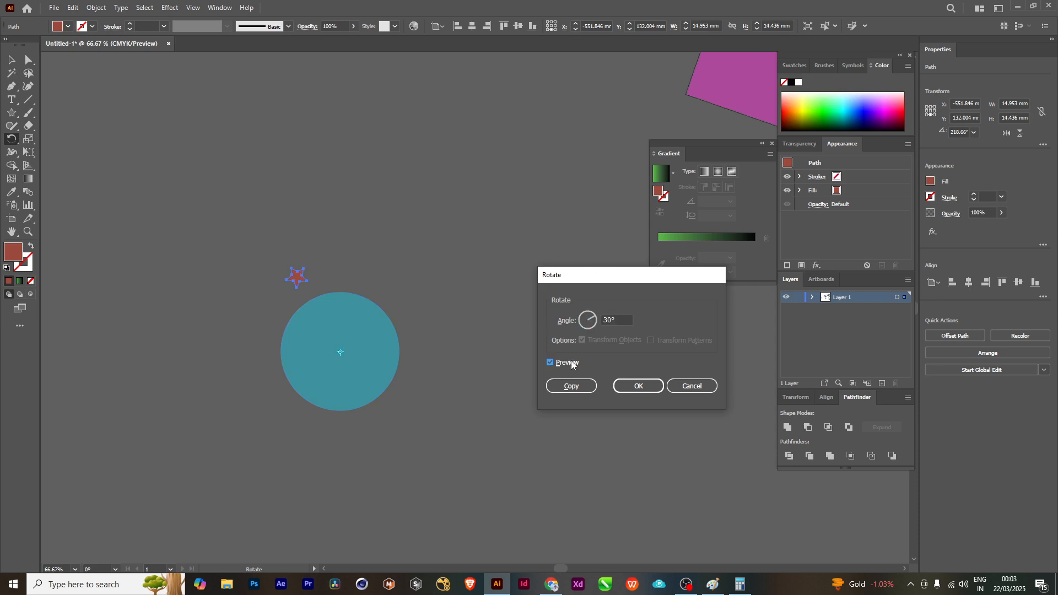
{"action": "left_click", "coordinate": [572, 362]}
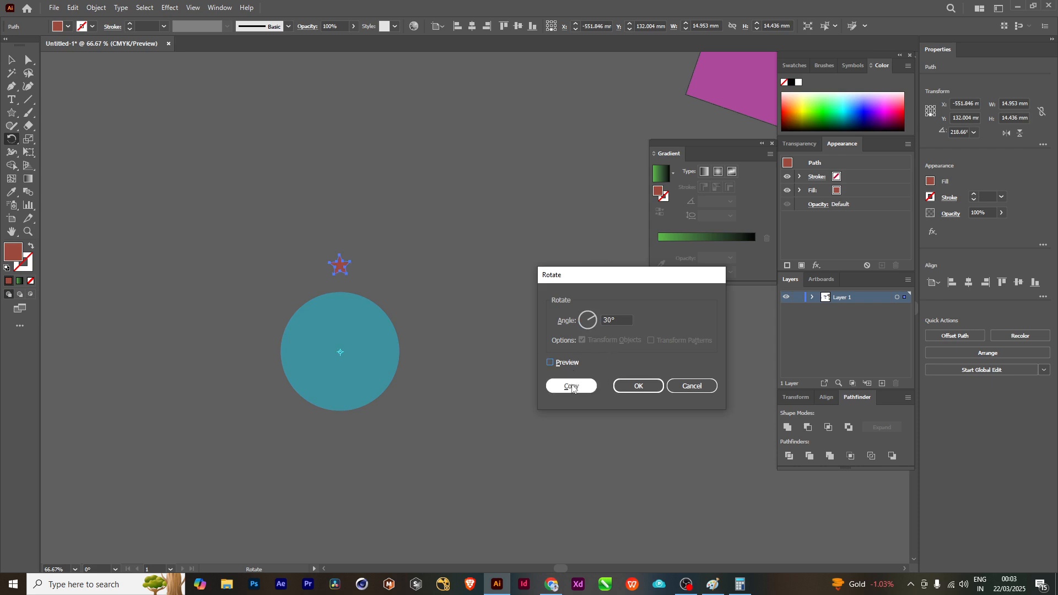
{"action": "left_click", "coordinate": [572, 386]}
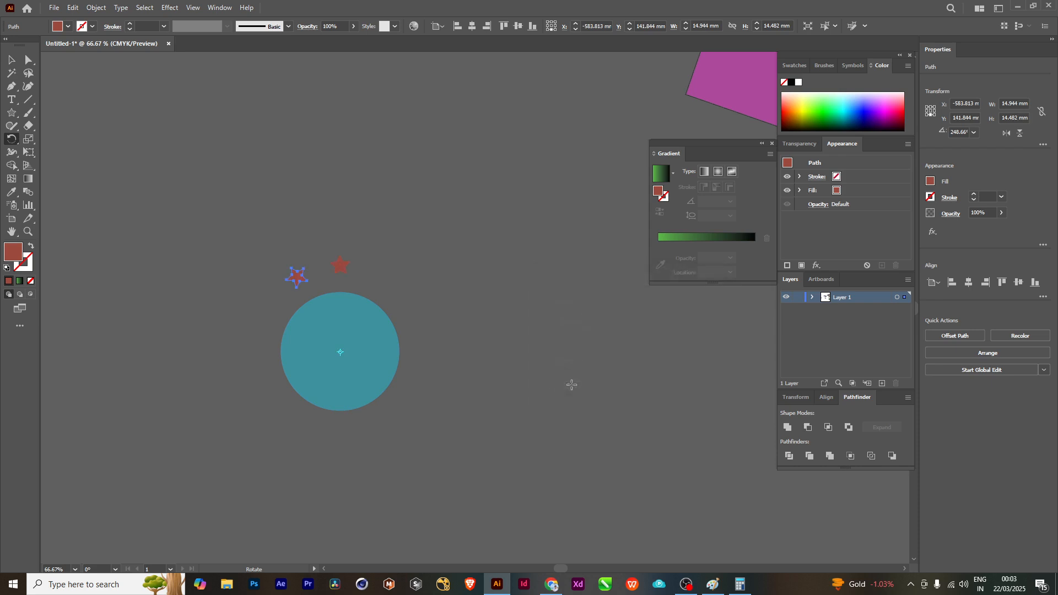
- Repeat the rotated star copy ten times to complete a ring of twelve stars around the circle
{"action": "key", "text": "ctrl+d"}
{"action": "key", "text": "ctrl+d"}
{"action": "key", "text": "ctrl+d"}
{"action": "key", "text": "ctrl+d"}
{"action": "key", "text": "ctrl+d"}
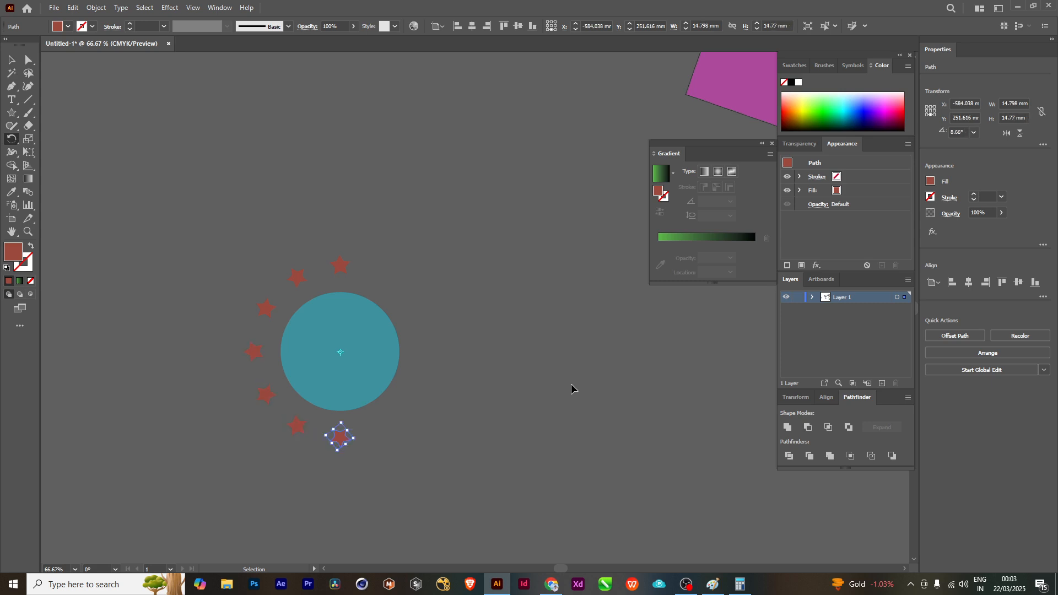
{"action": "key", "text": "ctrl+d"}
{"action": "key", "text": "ctrl+d"}
{"action": "key", "text": "ctrl+d"}
{"action": "key", "text": "ctrl+d"}
{"action": "key", "text": "ctrl+d"}
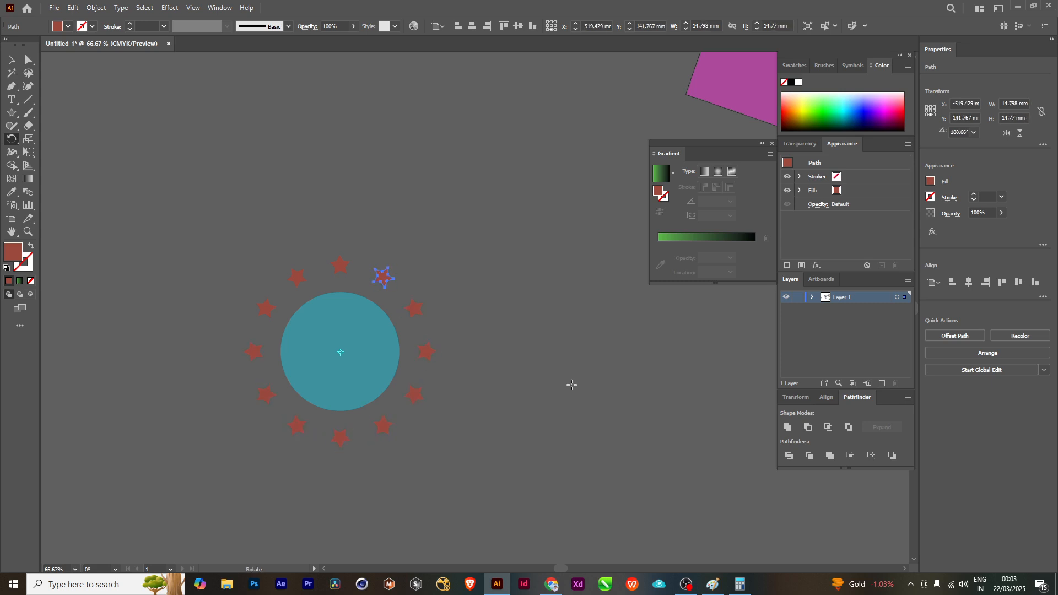
- Select the teal circle with all its stars, move them onto the empty artboard, and deselect them
{"action": "left_click", "coordinate": [11, 60]}
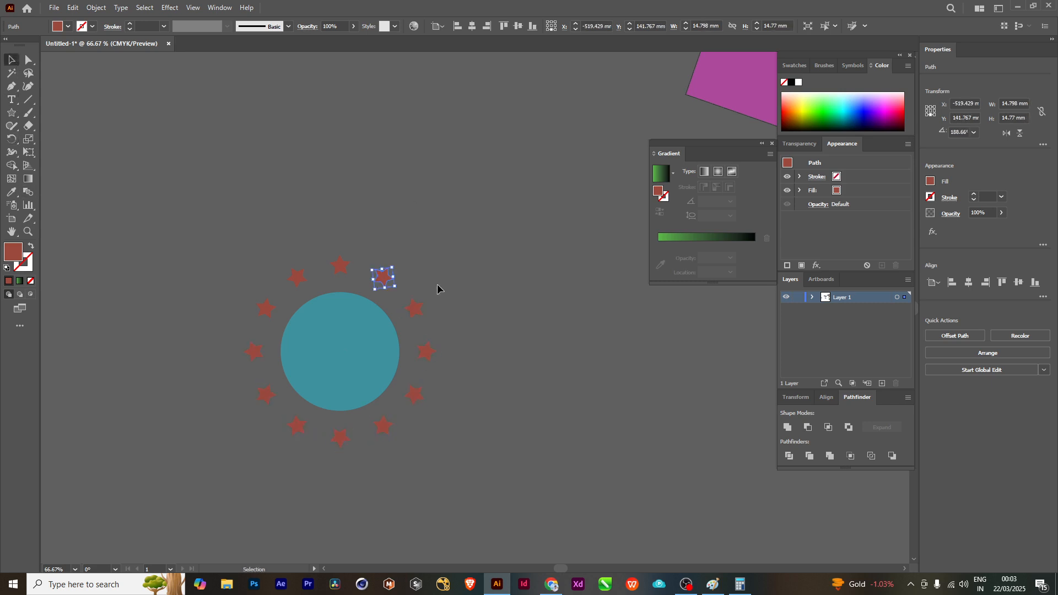
{"action": "left_click", "coordinate": [428, 199]}
{"action": "key", "text": "ctrl+a"}
{"action": "scroll", "coordinate": [531, 397], "scroll_direction": "up", "scroll_amount": 1}
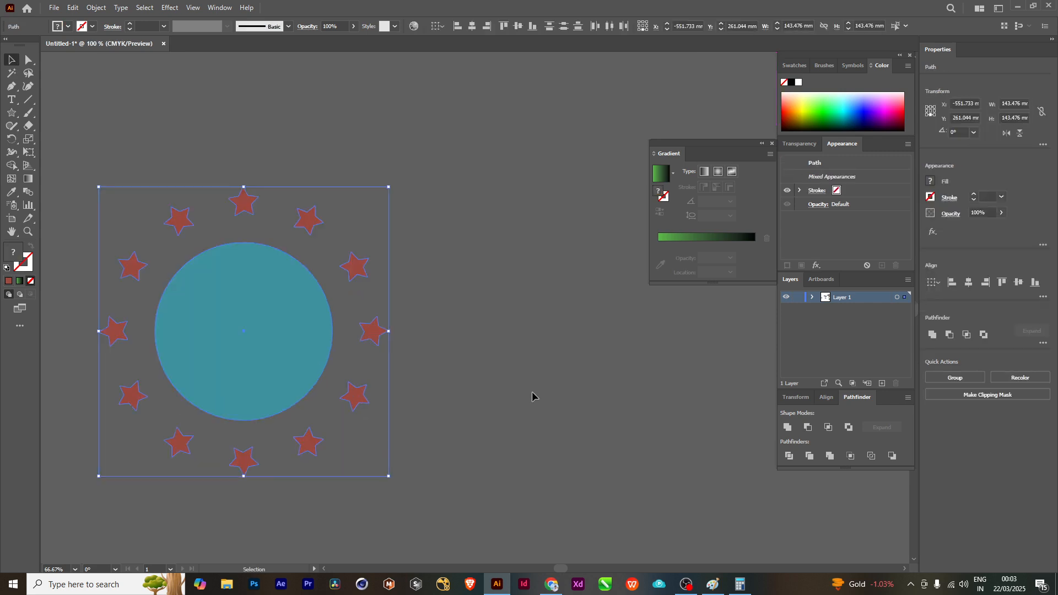
{"action": "left_click_drag", "start_coordinate": [564, 374], "coordinate": [327, 416]}
{"action": "scroll", "coordinate": [521, 392], "scroll_direction": "down", "scroll_amount": 3}
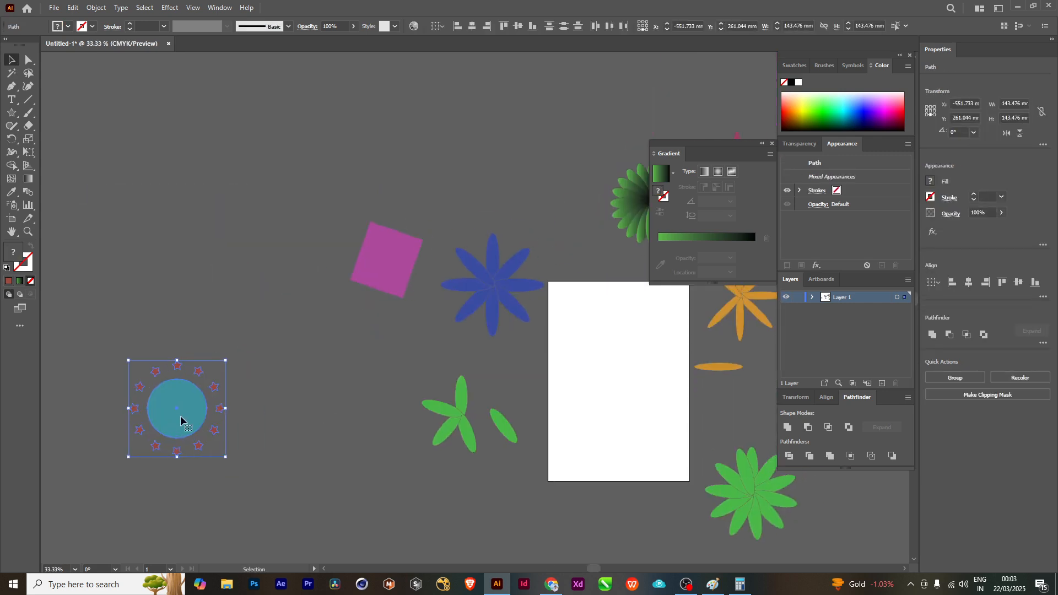
{"action": "left_click_drag", "start_coordinate": [188, 412], "coordinate": [491, 406]}
{"action": "key", "text": "ctrl+shift+a"}
{"action": "scroll", "coordinate": [616, 385], "scroll_direction": "up", "scroll_amount": 1}
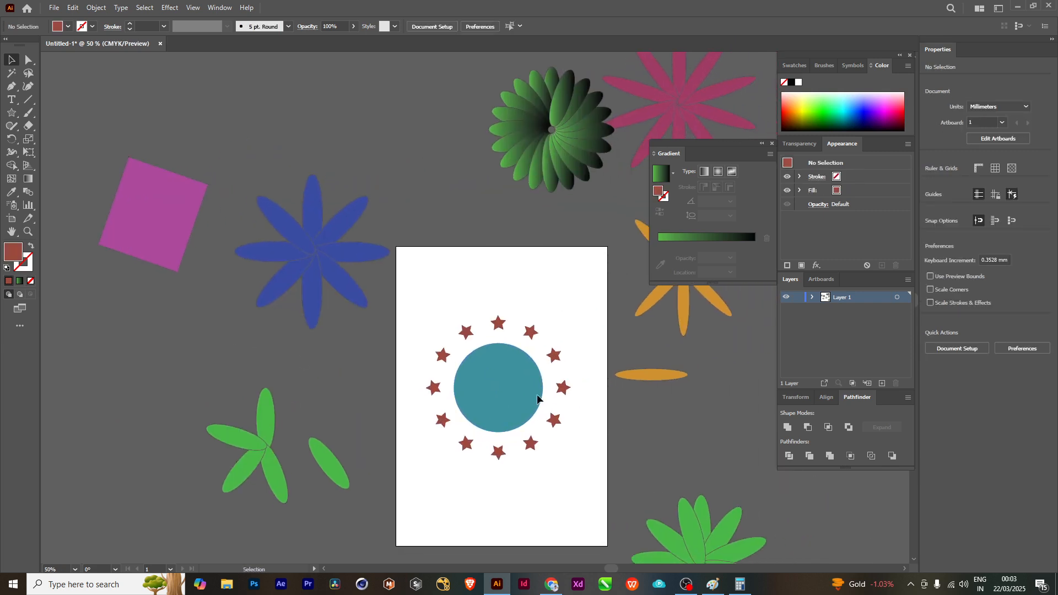
- Select all twelve red stars around the teal circle, leaving the circle itself out of the selection
{"action": "left_click_drag", "start_coordinate": [414, 287], "coordinate": [563, 469]}
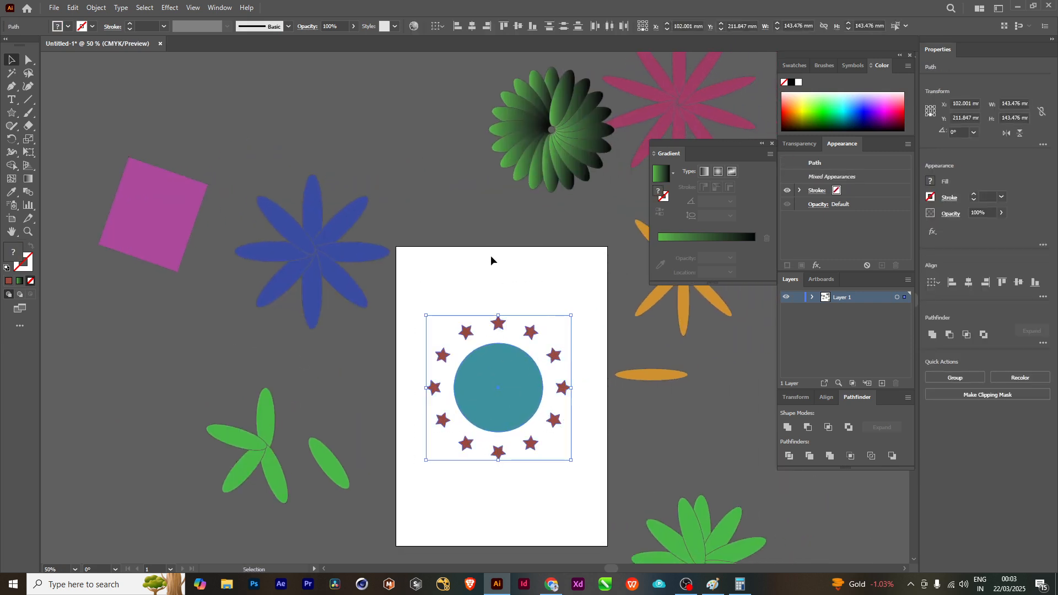
{"action": "key", "text": "ctrl+shift+a"}
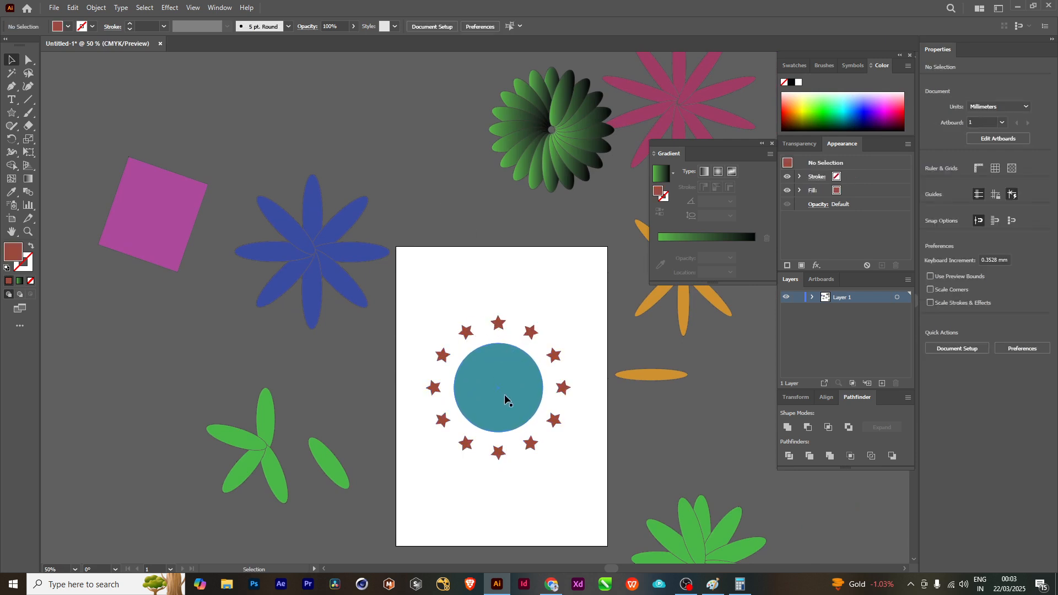
{"action": "left_click", "coordinate": [505, 397]}
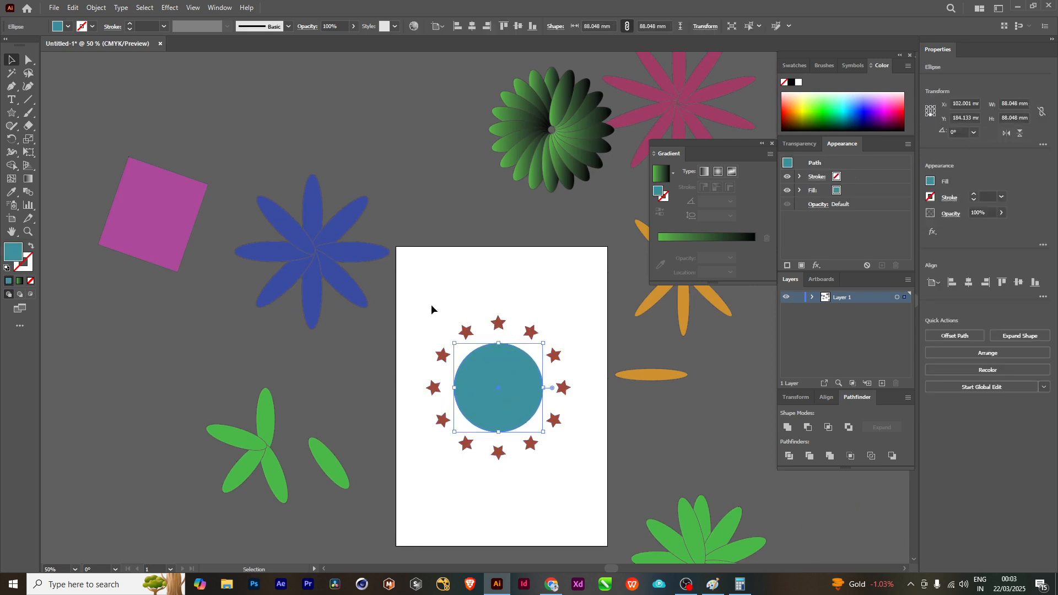
{"action": "left_click", "coordinate": [498, 324]}
{"action": "left_click", "coordinate": [531, 331], "text": "shift"}
{"action": "left_click", "coordinate": [553, 356], "text": "shift"}
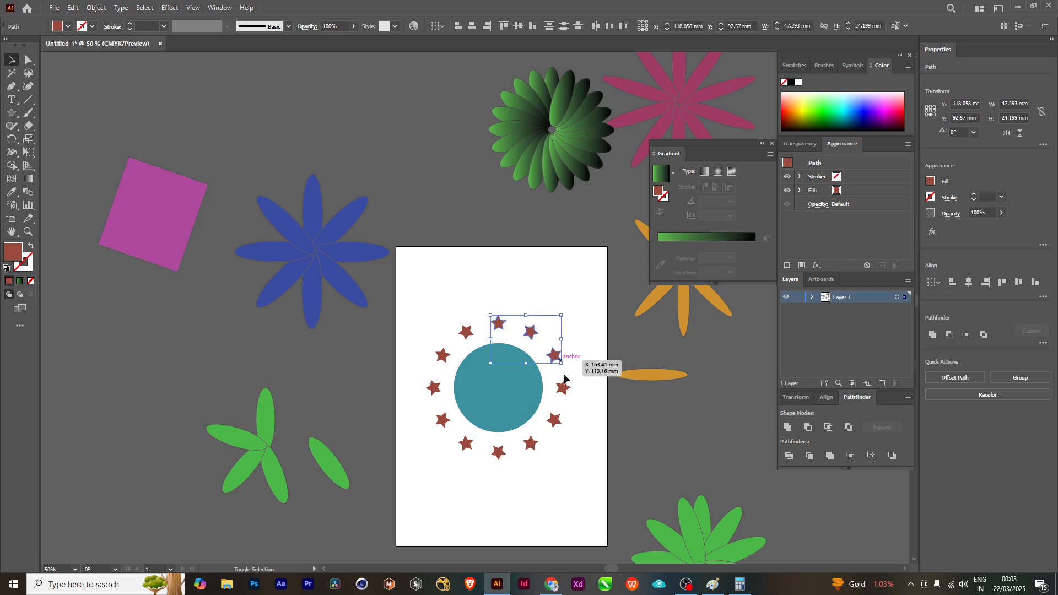
{"action": "left_click", "coordinate": [563, 388], "text": "shift"}
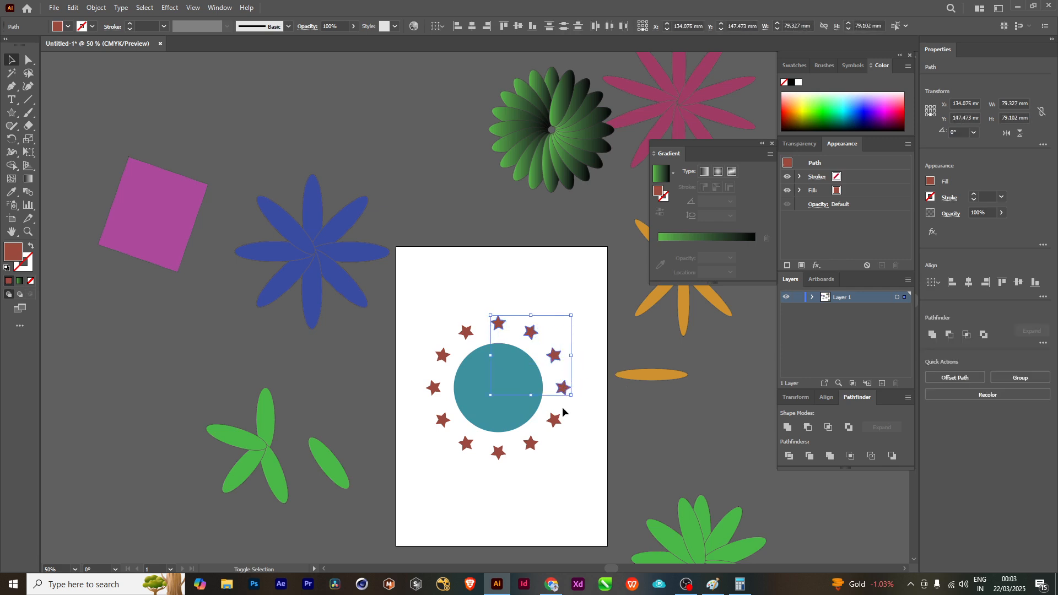
{"action": "left_click", "coordinate": [554, 420], "text": "shift"}
{"action": "left_click", "coordinate": [531, 449], "text": "shift"}
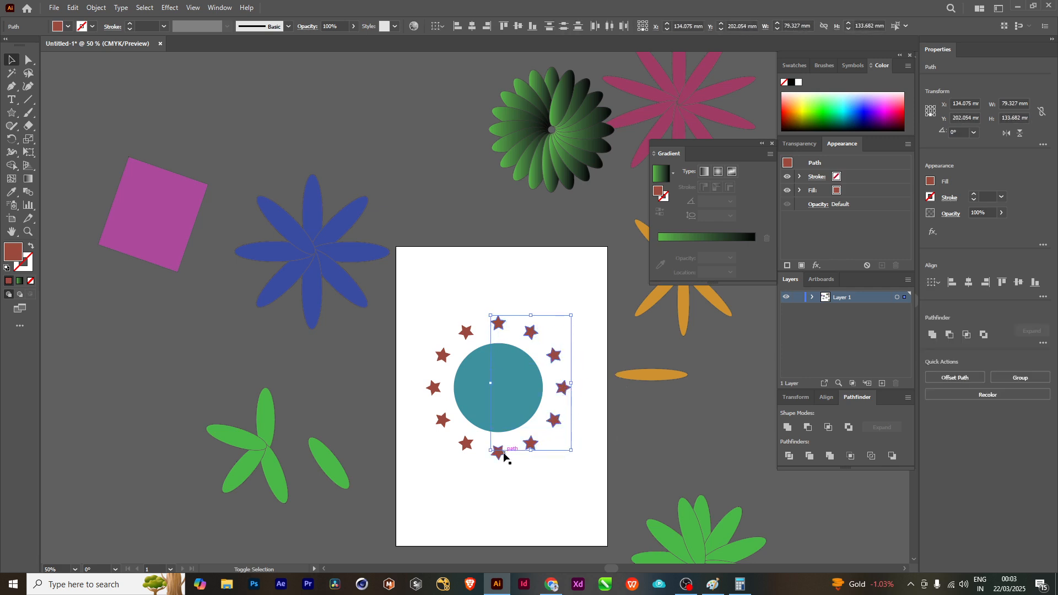
{"action": "left_click", "coordinate": [498, 453], "text": "shift"}
{"action": "left_click", "coordinate": [466, 444], "text": "shift"}
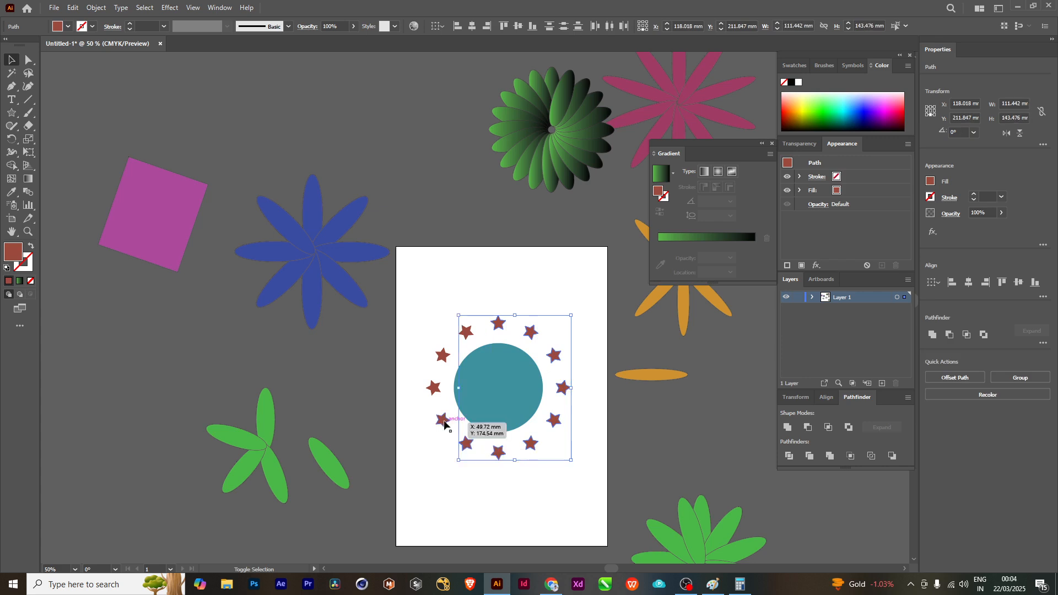
{"action": "left_click", "coordinate": [443, 420], "text": "shift"}
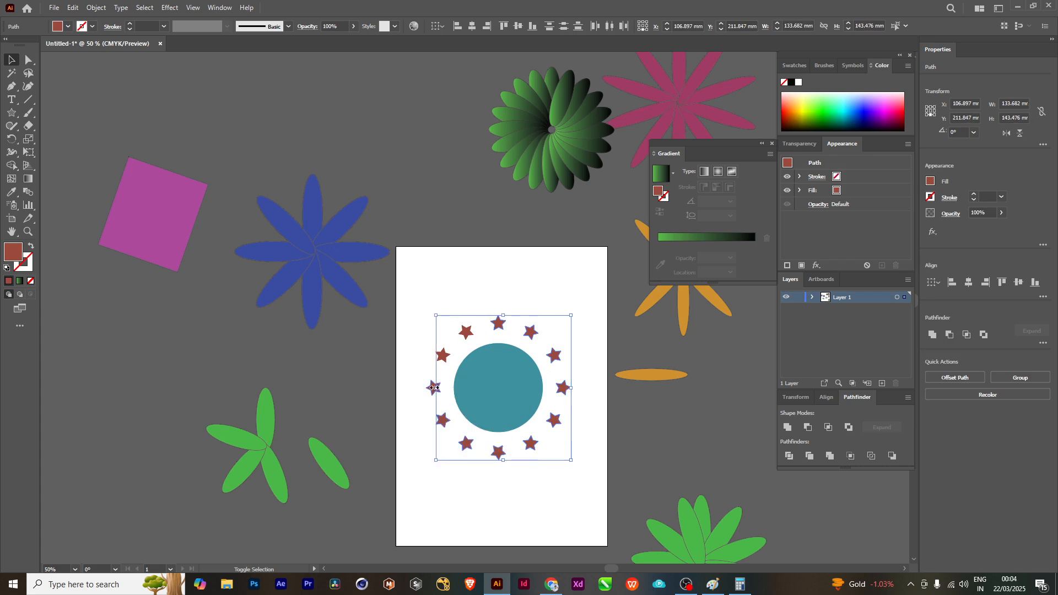
{"action": "scroll", "coordinate": [433, 387], "scroll_direction": "up", "scroll_amount": 2}
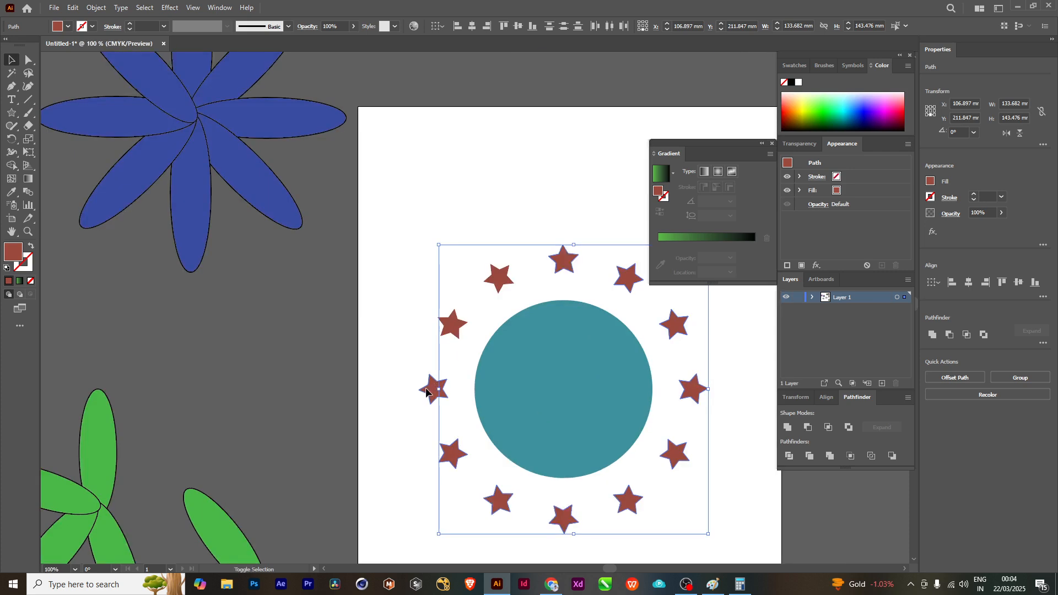
{"action": "left_click", "coordinate": [433, 386], "text": "shift"}
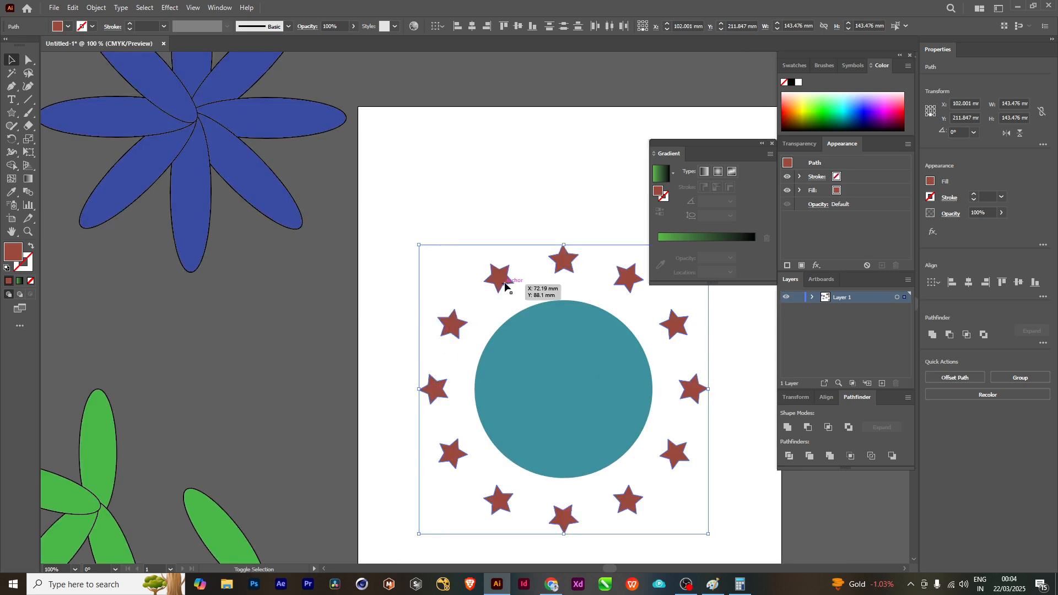
- Group the twelve selected stars, keeping the ring centred around the teal circle
{"action": "scroll", "coordinate": [611, 364], "scroll_direction": "down", "scroll_amount": 1}
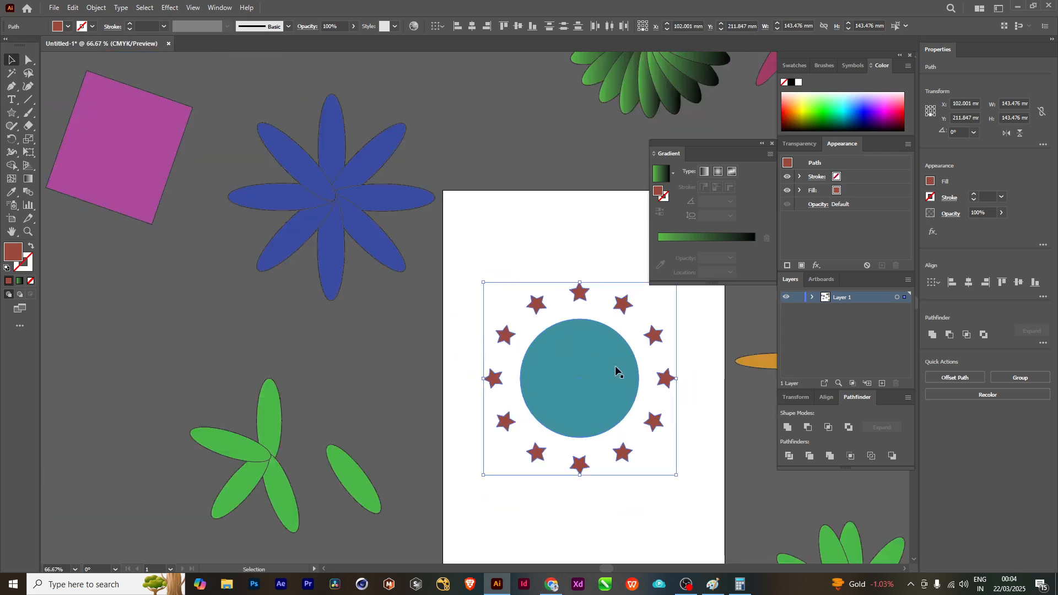
{"action": "scroll", "coordinate": [584, 341], "scroll_direction": "right", "scroll_amount": 2}
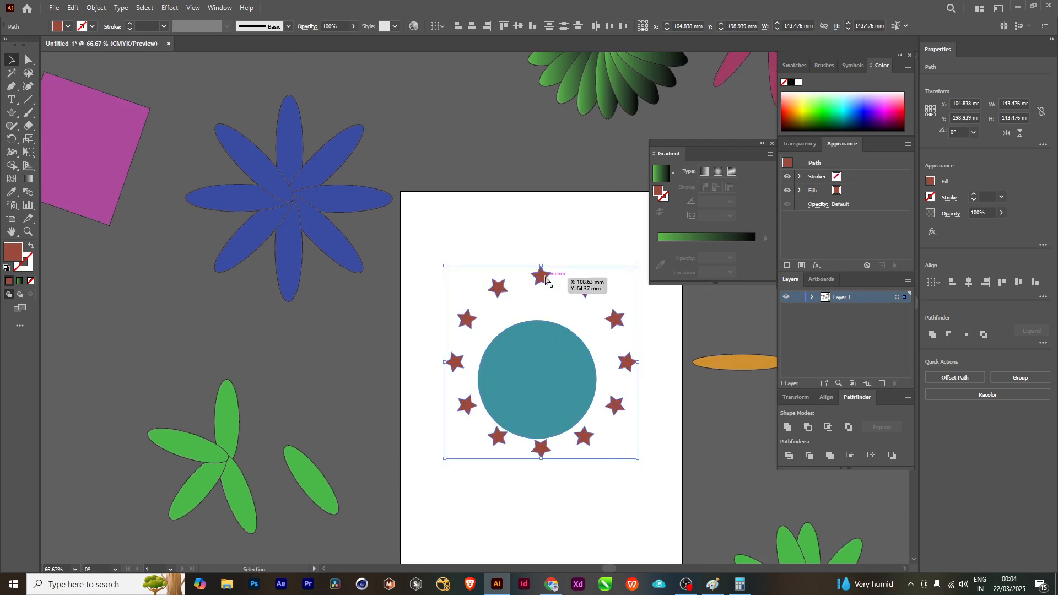
{"action": "left_click", "coordinate": [531, 342], "text": "shift"}
{"action": "left_click_drag", "start_coordinate": [588, 384], "coordinate": [516, 369]}
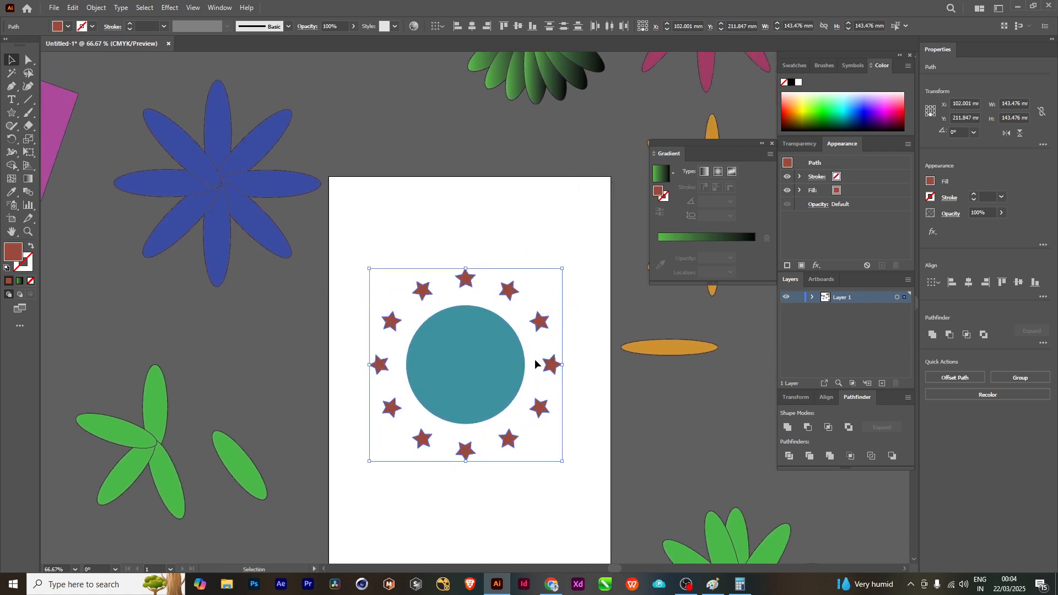
{"action": "key", "text": "ctrl+g"}
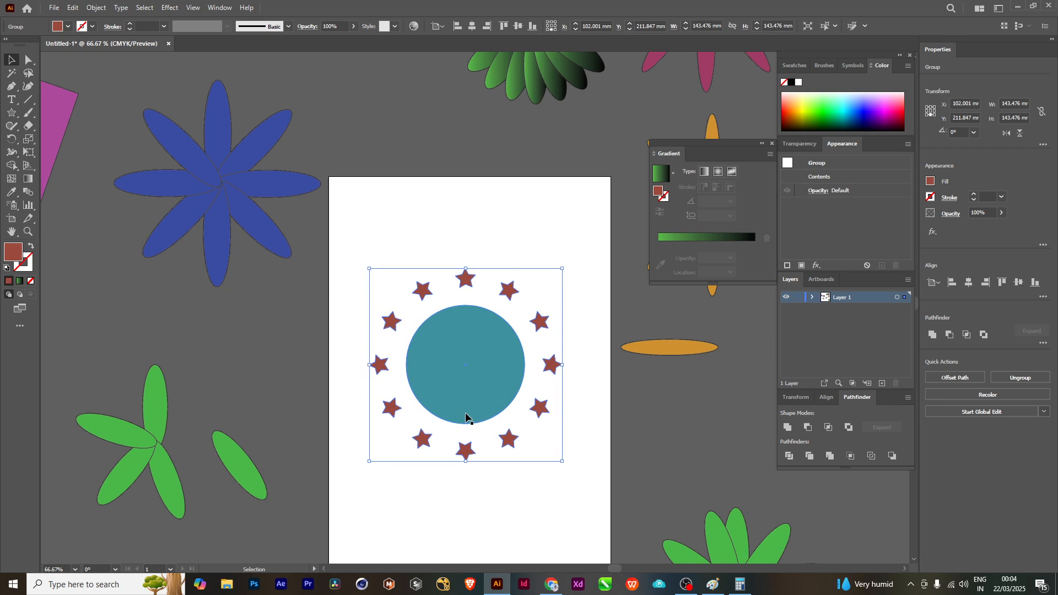
- Create a proportionally reduced copy of the star ring about its centre, about 88 mm wide, just inside the teal circle's edge
{"action": "key", "text": "a"}
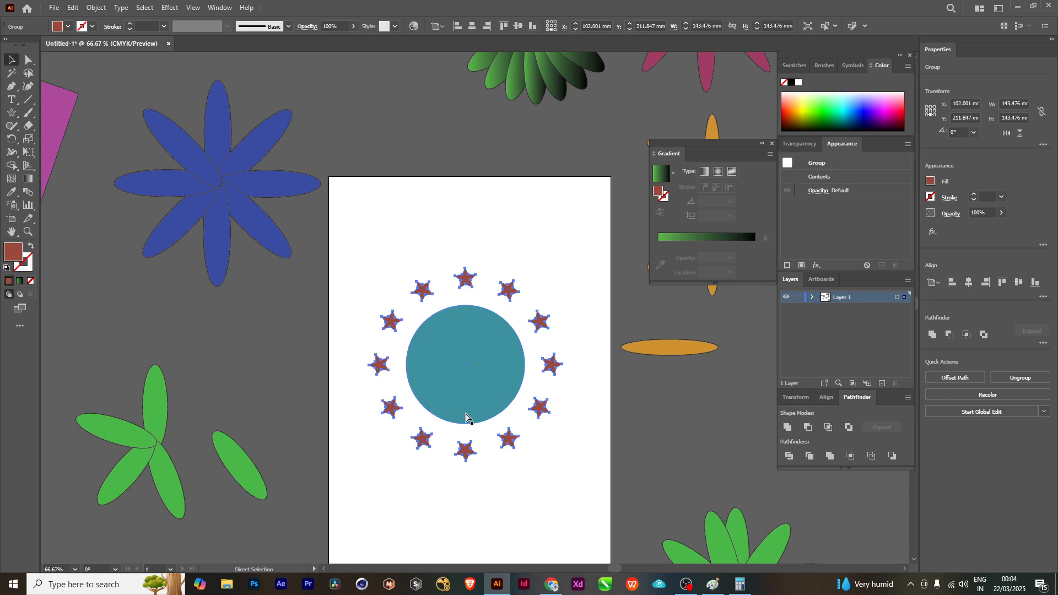
{"action": "key", "text": "v"}
{"action": "key", "text": "a"}
{"action": "key", "text": "v"}
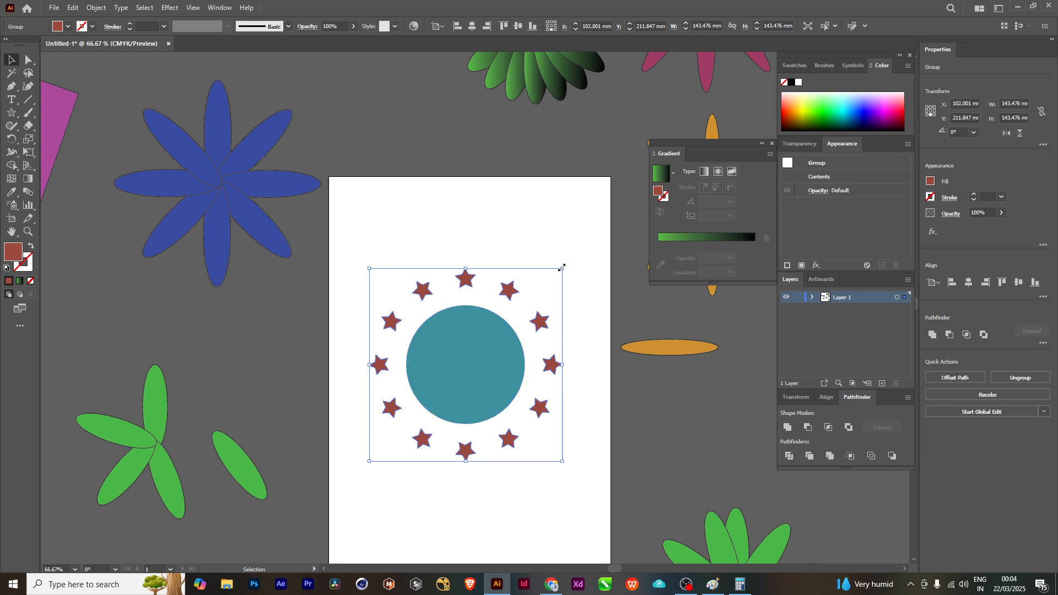
{"action": "left_click_drag", "start_coordinate": [562, 267], "coordinate": [525, 289]}
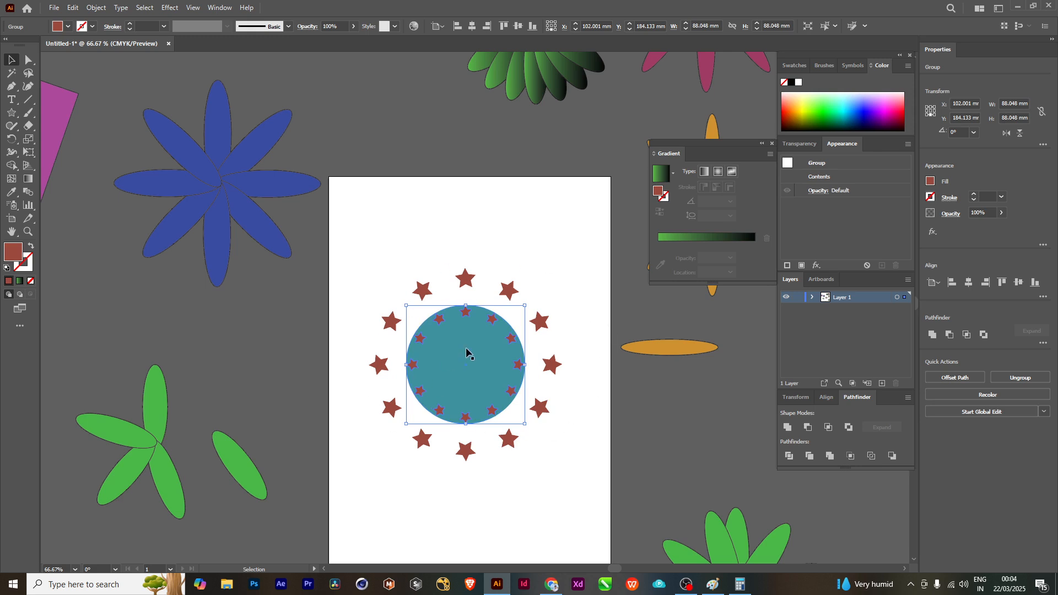
- Add two more concentric, progressively smaller copies of the star ring inside the teal circle, the larger about 49 mm wide
{"action": "key", "text": "ctrl"}
{"action": "key", "text": "ctrl"}
{"action": "left_click_drag", "start_coordinate": [524, 306], "coordinate": [499, 327]}
{"action": "key", "text": "ctrl"}
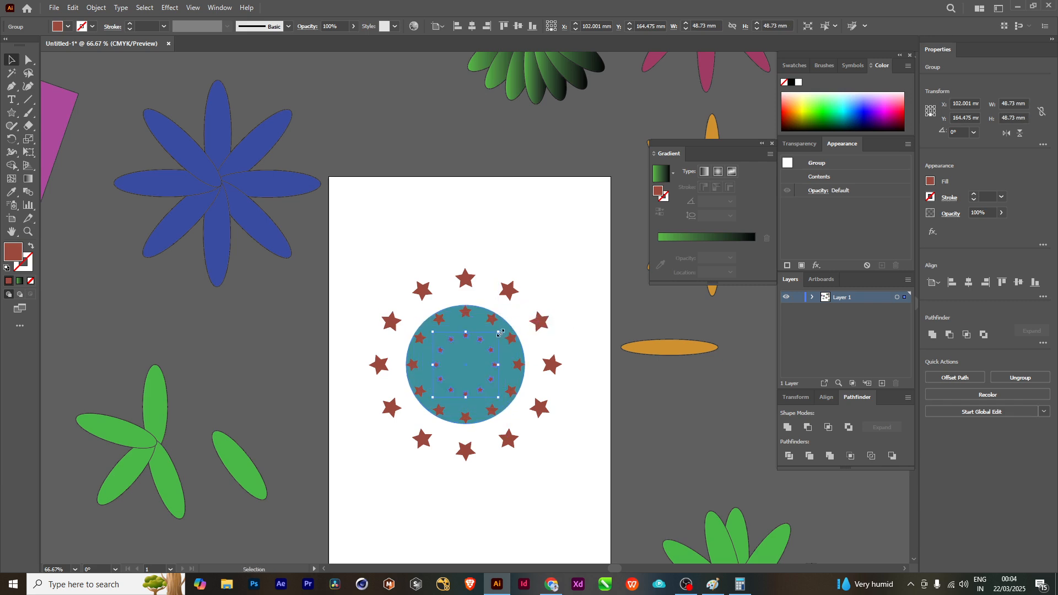
{"action": "left_click_drag", "start_coordinate": [498, 329], "coordinate": [573, 421]}
{"action": "left_click", "coordinate": [424, 145]}
- Delete the single horizontal orange ellipse beside the artboard
{"action": "key", "text": "ctrl+minus"}
{"action": "key", "text": "ctrl+minus"}
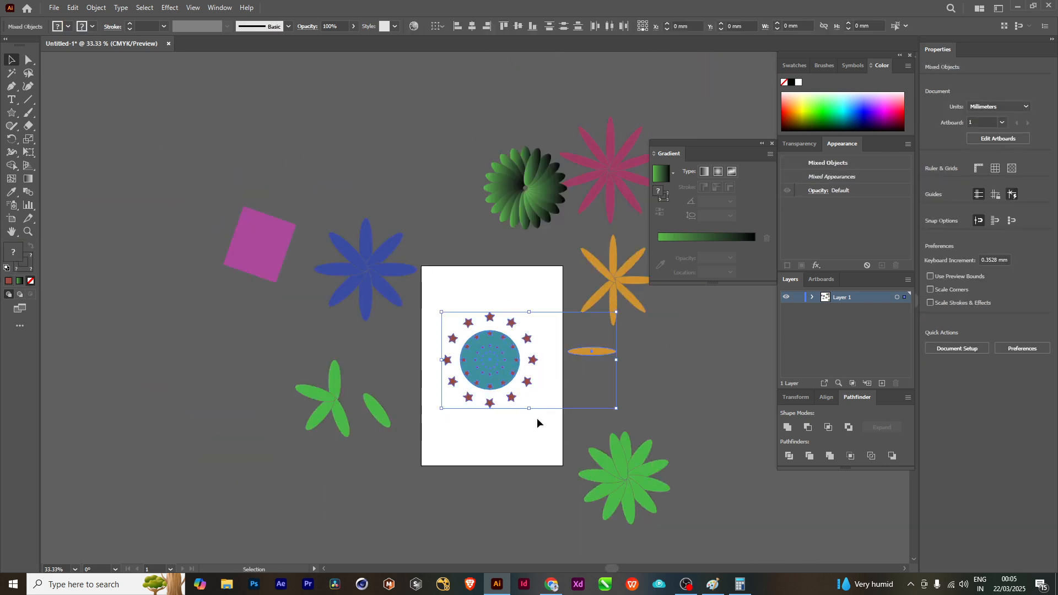
{"action": "left_click", "coordinate": [658, 355]}
{"action": "left_click", "coordinate": [606, 350]}
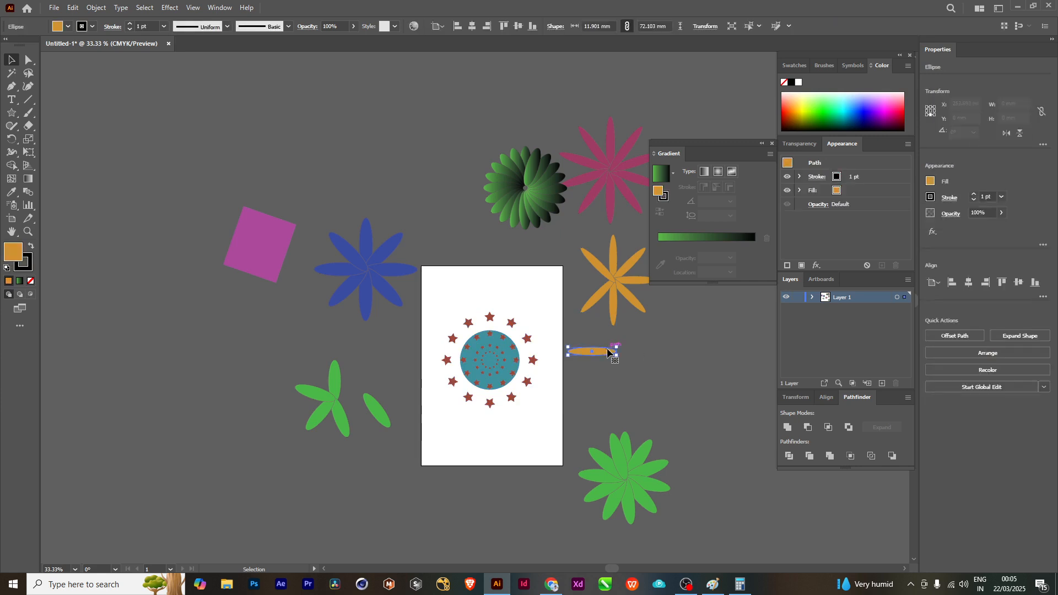
{"action": "key", "text": "Delete"}
- Move the teal circle with all its star rings off the artboard to the empty area beyond the green petals, and deselect it
{"action": "left_click_drag", "start_coordinate": [541, 415], "coordinate": [435, 302]}
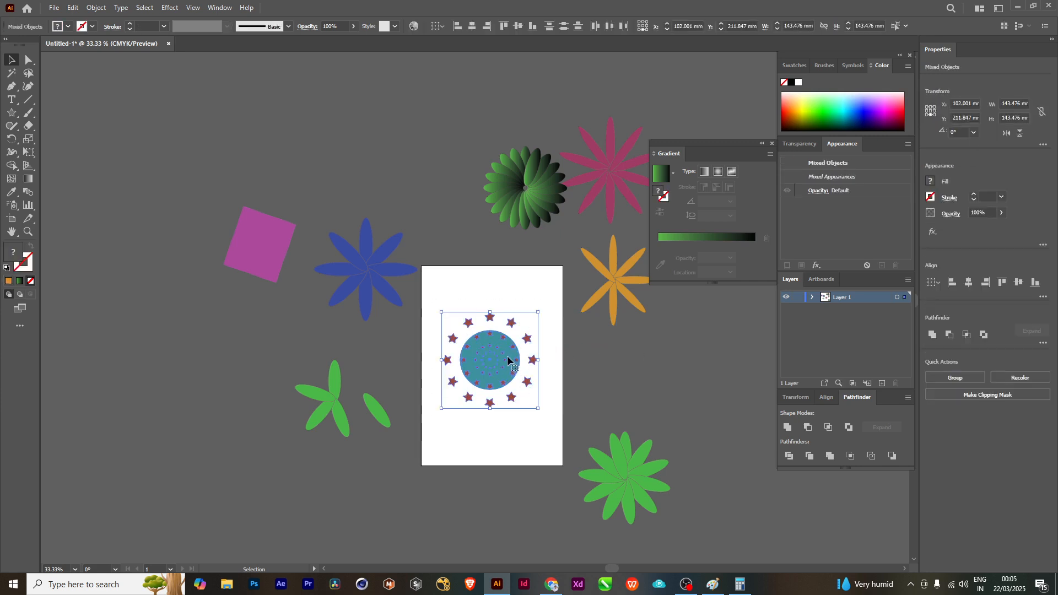
{"action": "left_click_drag", "start_coordinate": [506, 355], "coordinate": [159, 358]}
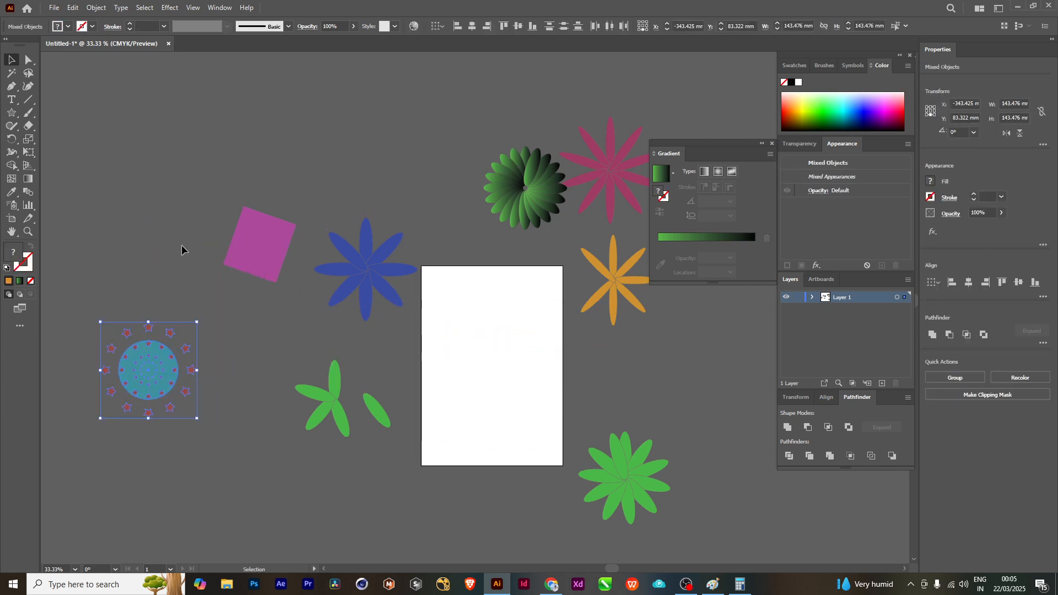
{"action": "scroll", "coordinate": [231, 303], "scroll_direction": "left", "scroll_amount": 3}
{"action": "left_click_drag", "start_coordinate": [240, 379], "coordinate": [291, 380]}
{"action": "left_click", "coordinate": [377, 412]}
- Draw a thin vertical orange rectangle about 5 mm wide and 111 mm tall on the empty canvas beyond the flowers
{"action": "scroll", "coordinate": [273, 382], "scroll_direction": "up", "scroll_amount": 1}
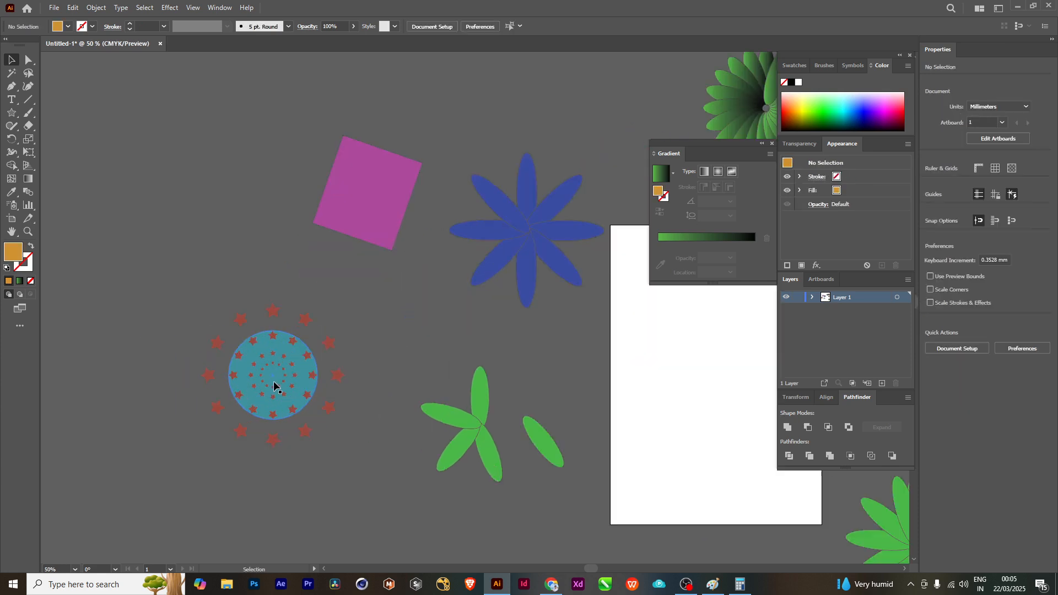
{"action": "scroll", "coordinate": [362, 410], "scroll_direction": "down", "scroll_amount": 1}
{"action": "scroll", "coordinate": [441, 419], "scroll_direction": "right", "scroll_amount": 3}
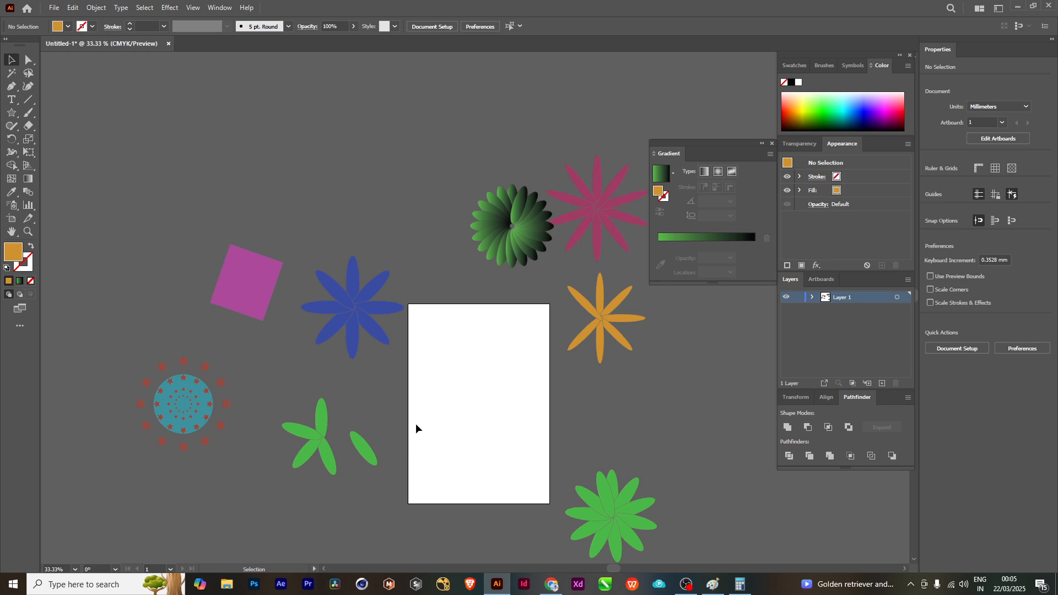
{"action": "scroll", "coordinate": [414, 385], "scroll_direction": "up", "scroll_amount": 1}
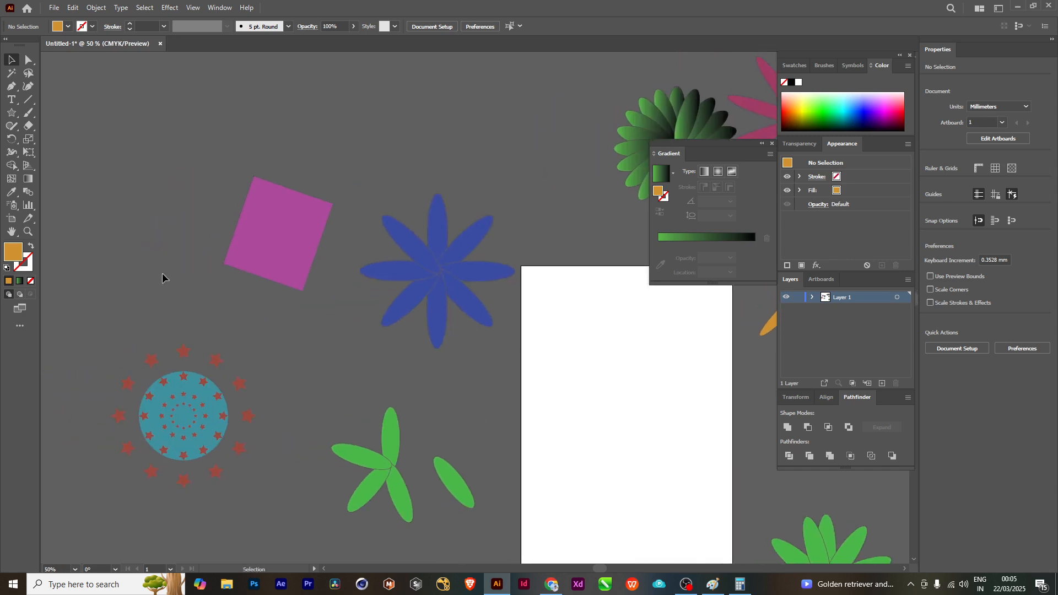
{"action": "left_click", "coordinate": [12, 116]}
{"action": "right_click", "coordinate": [12, 121]}
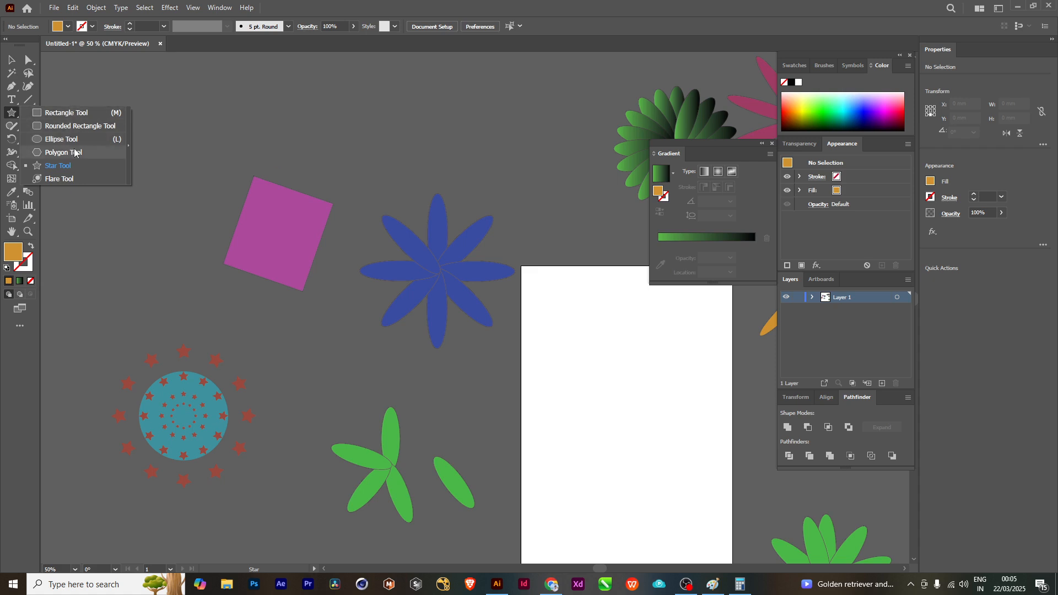
{"action": "left_click_drag", "start_coordinate": [453, 277], "coordinate": [500, 296]}
{"action": "right_click", "coordinate": [15, 117]}
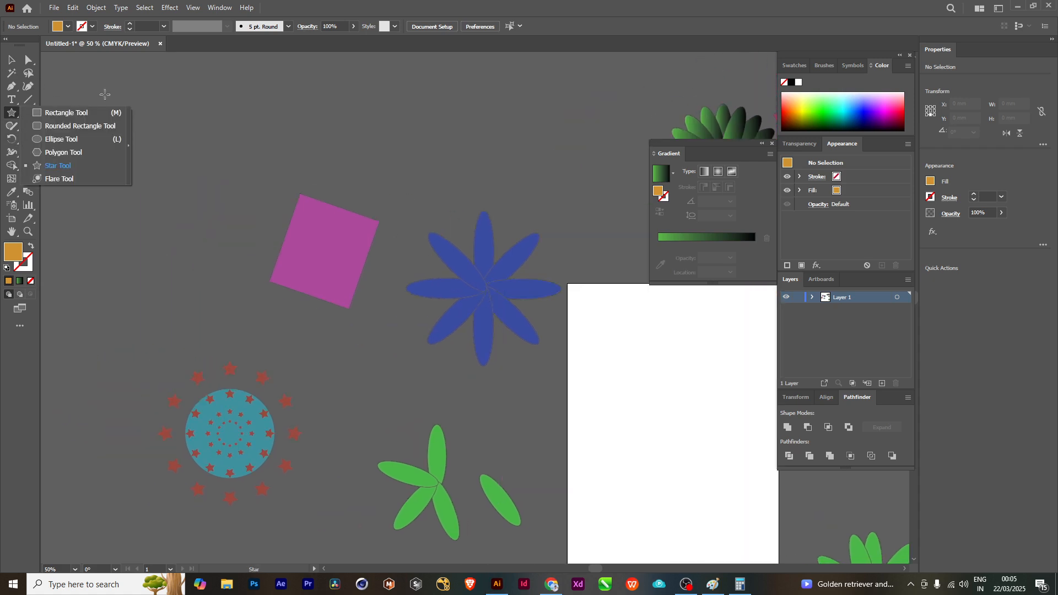
{"action": "left_click", "coordinate": [75, 118]}
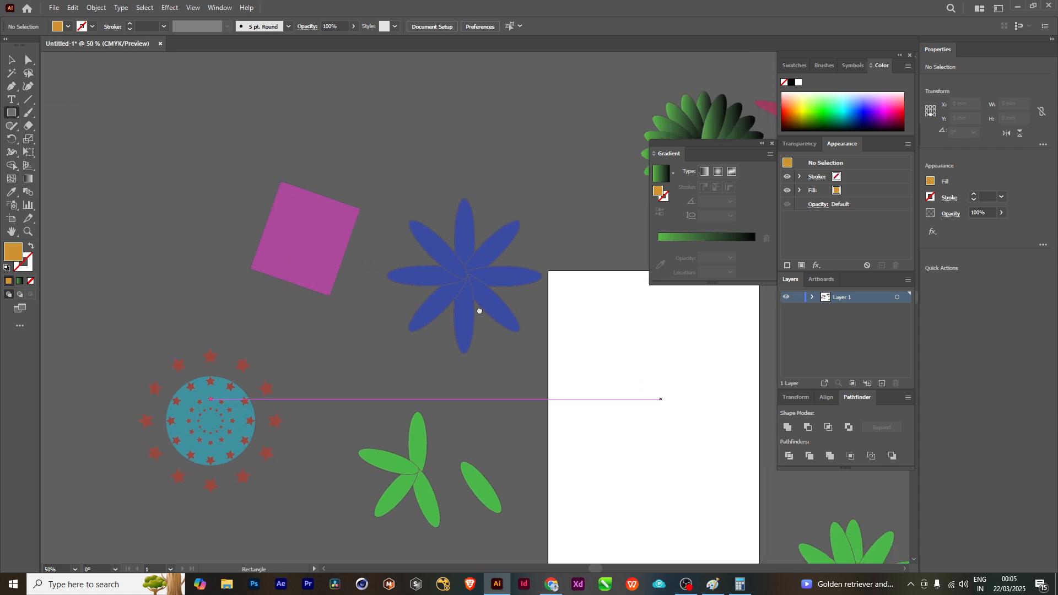
{"action": "left_click_drag", "start_coordinate": [661, 397], "coordinate": [141, 374]}
{"action": "left_click_drag", "start_coordinate": [602, 295], "coordinate": [392, 285]}
{"action": "left_click_drag", "start_coordinate": [430, 191], "coordinate": [436, 303]}
- Create a rotated copy of the rectangle around a pivot just below its lower end at an angle of 360/15
{"action": "scroll", "coordinate": [448, 269], "scroll_direction": "up", "scroll_amount": 1}
{"action": "scroll", "coordinate": [437, 308], "scroll_direction": "up", "scroll_amount": 2}
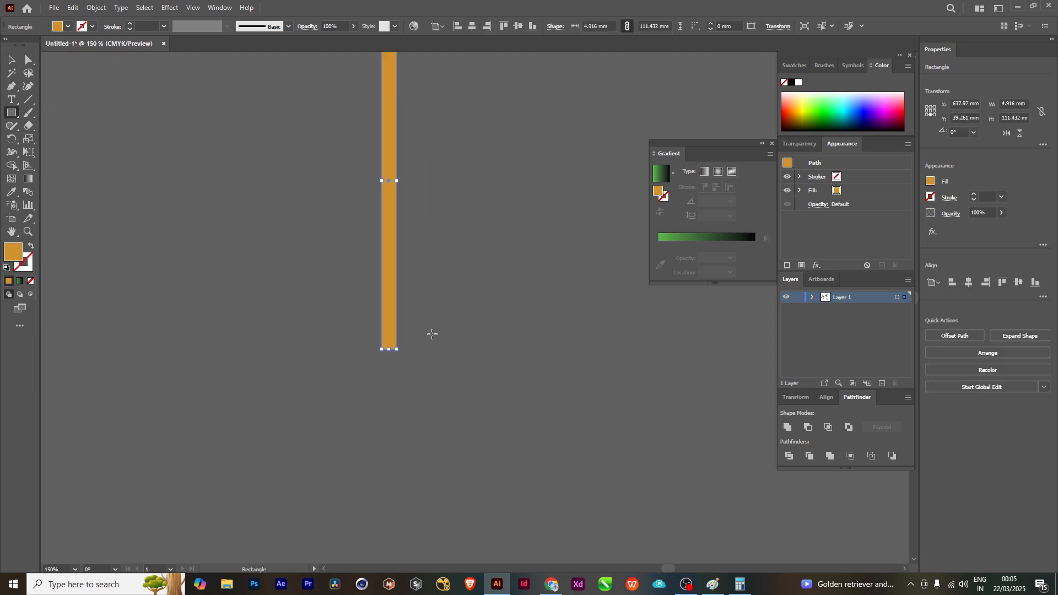
{"action": "scroll", "coordinate": [457, 276], "scroll_direction": "down", "scroll_amount": 3}
{"action": "scroll", "coordinate": [435, 309], "scroll_direction": "up", "scroll_amount": 3}
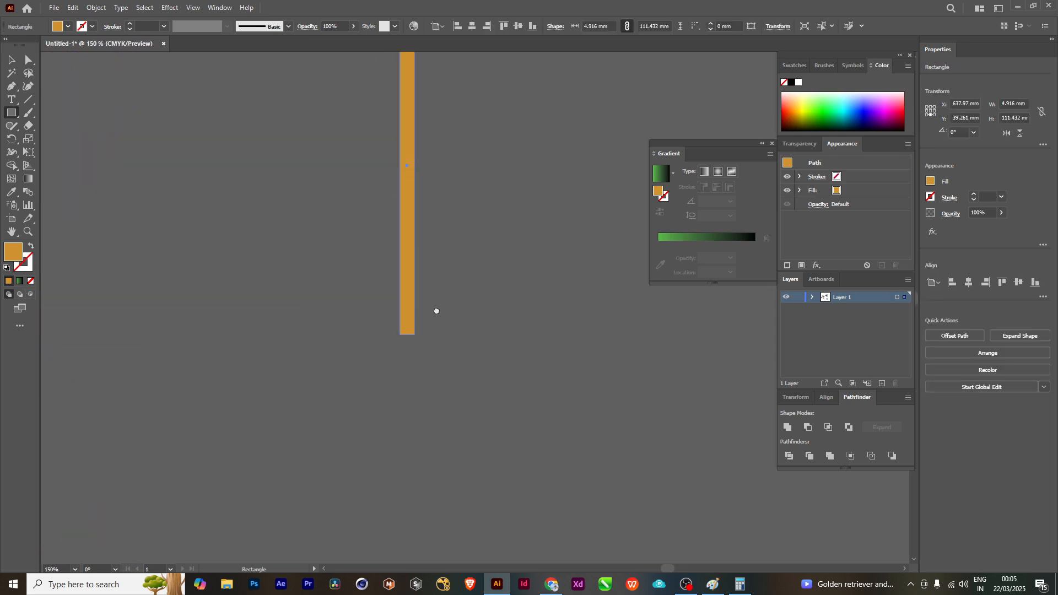
{"action": "scroll", "coordinate": [524, 371], "scroll_direction": "down", "scroll_amount": 2}
{"action": "scroll", "coordinate": [481, 392], "scroll_direction": "up", "scroll_amount": 1}
{"action": "key", "text": "r"}
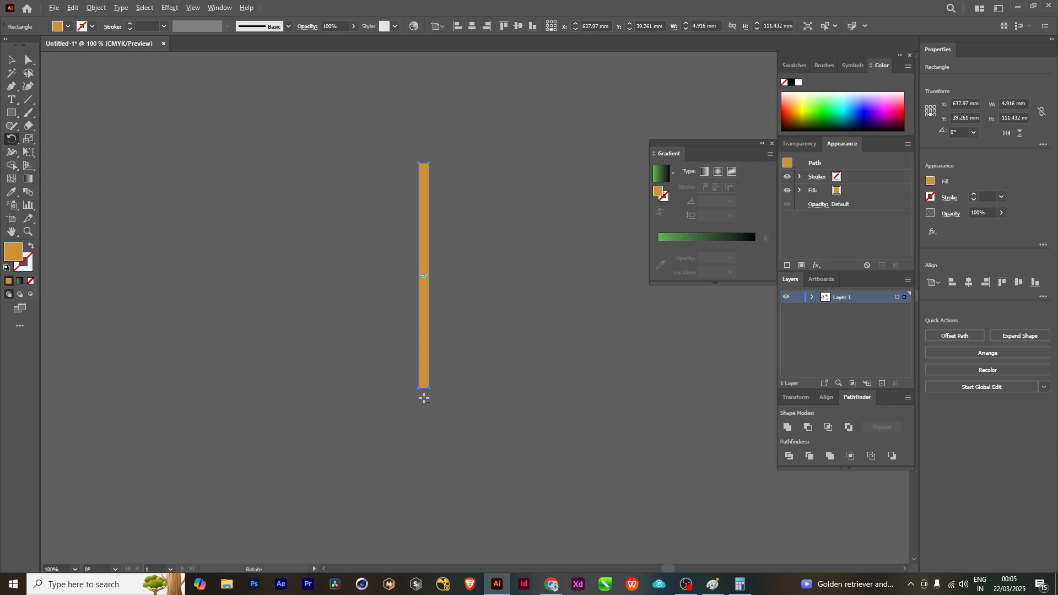
{"action": "left_click", "coordinate": [424, 398], "text": "alt"}
{"action": "type", "text": "360/15"}
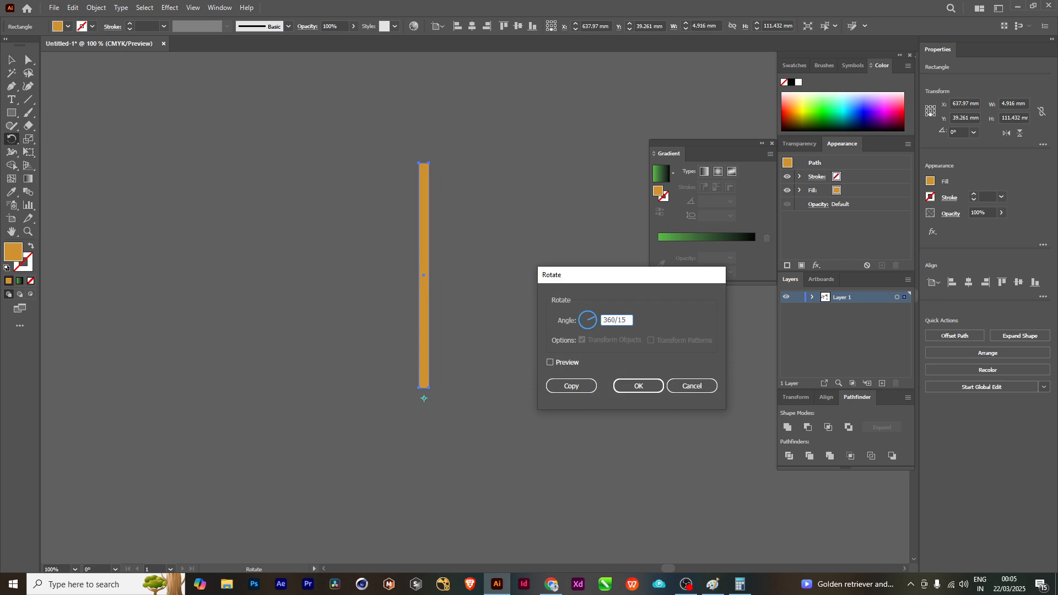
{"action": "left_click", "coordinate": [566, 362]}
{"action": "left_click", "coordinate": [566, 362]}
{"action": "left_click", "coordinate": [569, 385]}
- Repeat the rotated rectangle copy thirteen times to complete a burst of fifteen bars, and deselect it
{"action": "key", "text": "ctrl+d"}
{"action": "key", "text": "ctrl+d"}
{"action": "key", "text": "ctrl+d"}
{"action": "key", "text": "ctrl+d"}
{"action": "key", "text": "ctrl+d"}
{"action": "key", "text": "ctrl+d"}
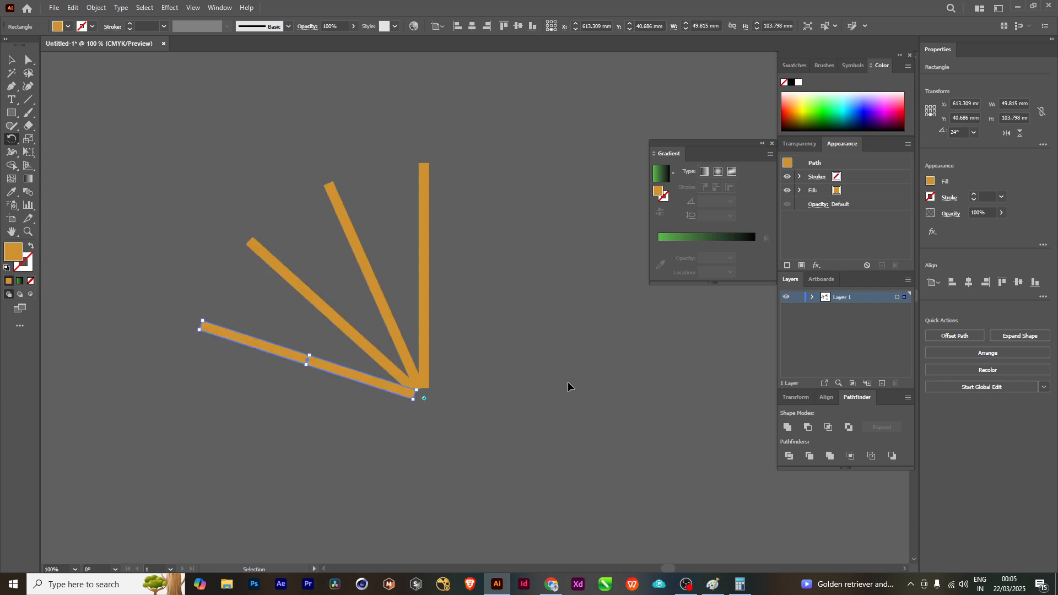
{"action": "key", "text": "ctrl+d"}
{"action": "key", "text": "ctrl+d"}
{"action": "key", "text": "ctrl+d"}
{"action": "key", "text": "ctrl+d"}
{"action": "key", "text": "ctrl+d"}
{"action": "key", "text": "ctrl+d"}
{"action": "key", "text": "ctrl+d"}
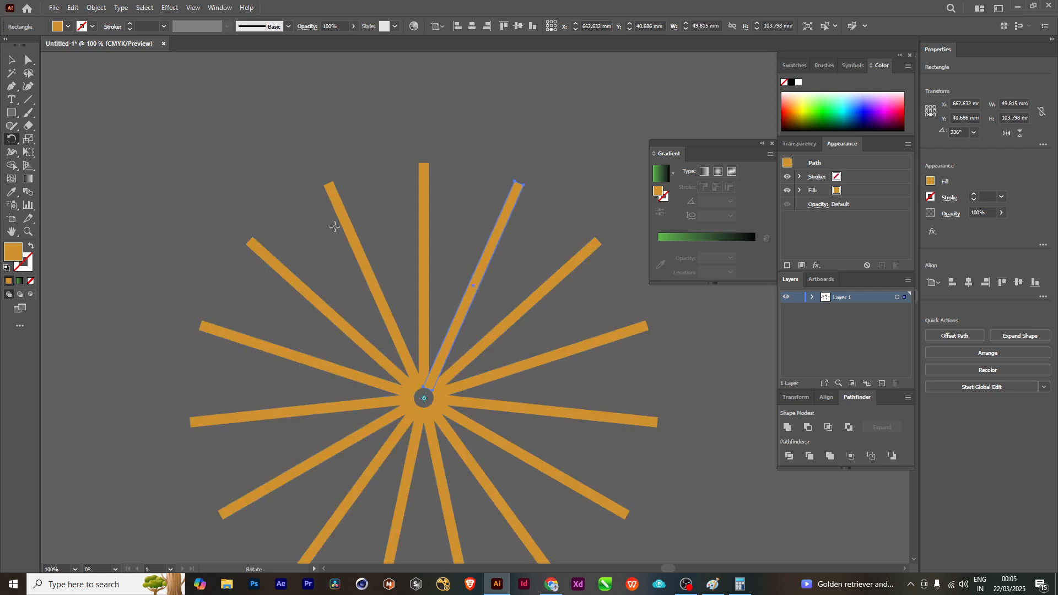
{"action": "key", "text": "ctrl+minus"}
{"action": "left_click", "coordinate": [11, 59]}
{"action": "left_click", "coordinate": [436, 157]}
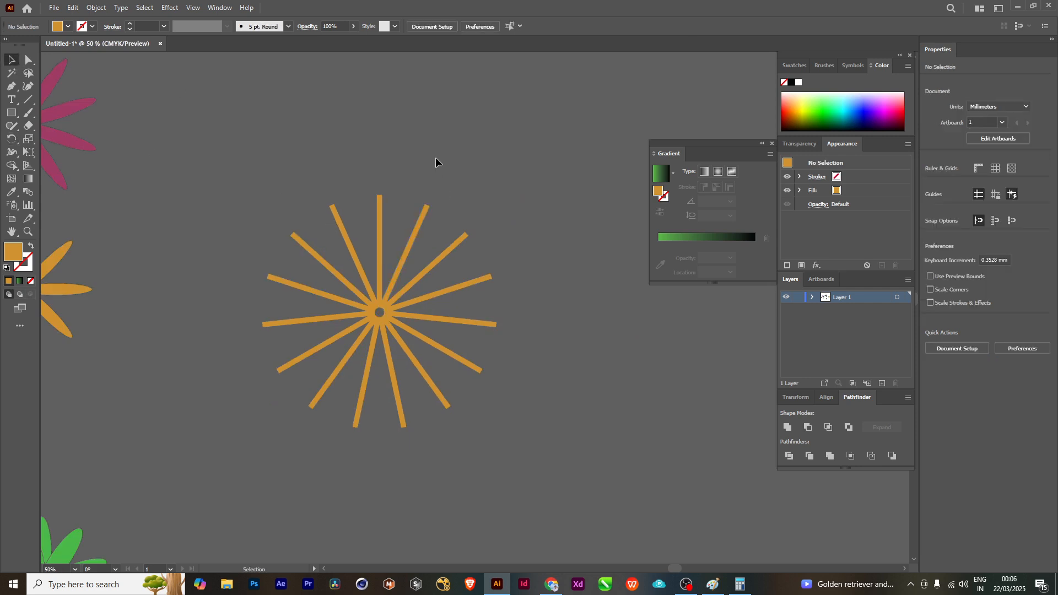
{"action": "key", "text": "ctrl+minus"}
{"action": "key", "text": "ctrl+z"}
{"action": "scroll", "coordinate": [586, 427], "scroll_direction": "up", "scroll_amount": 2}
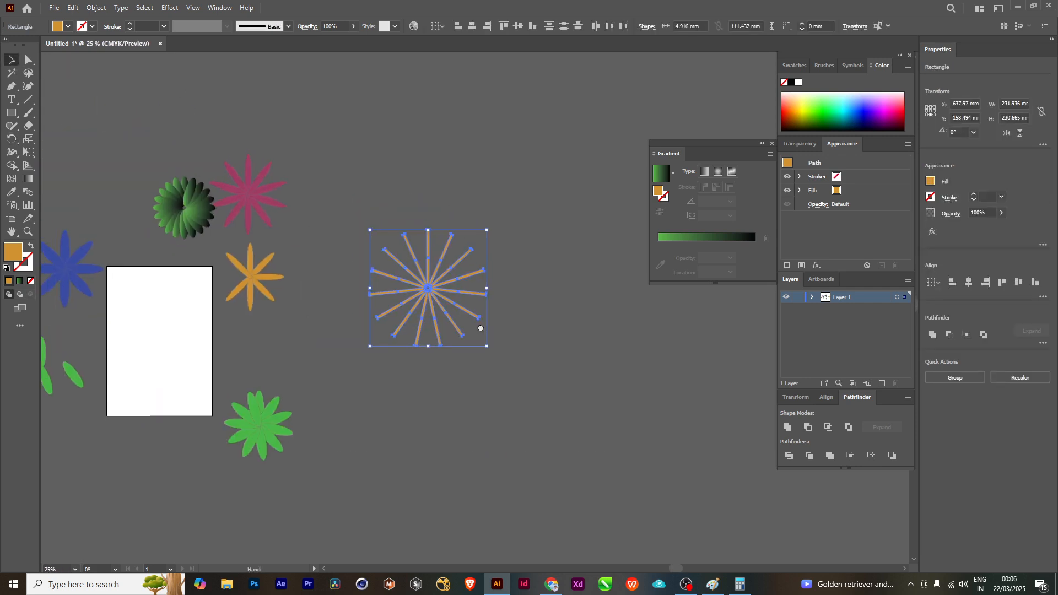
{"action": "left_click", "coordinate": [478, 242]}
{"action": "key", "text": "ctrl+plus"}
{"action": "key", "text": "ctrl+plus"}
{"action": "left_click_drag", "start_coordinate": [498, 342], "coordinate": [562, 425]}
{"action": "key", "text": "ctrl+minus"}
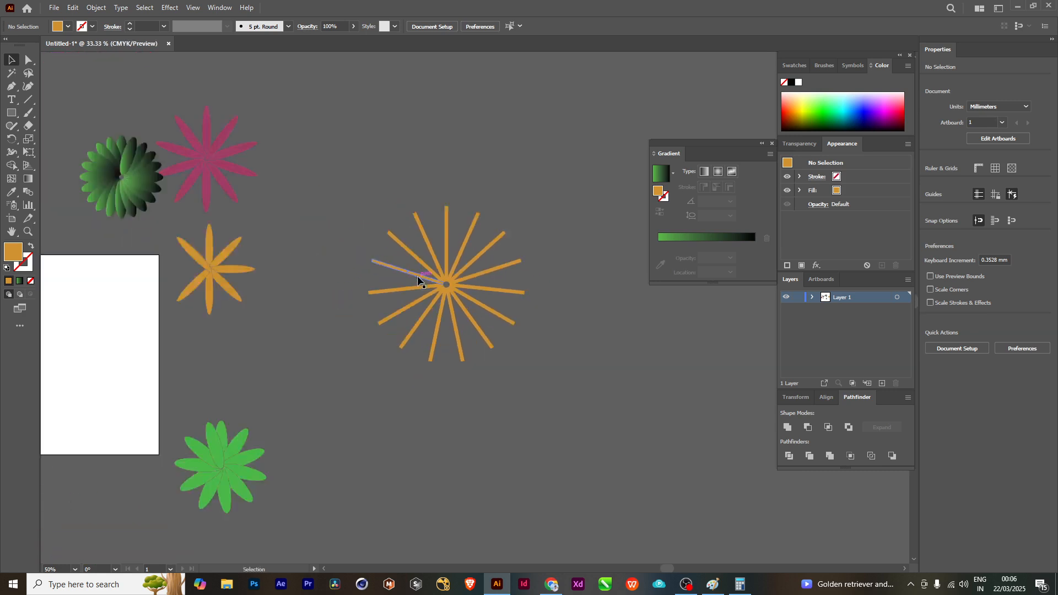
{"action": "key", "text": "ctrl+minus"}
{"action": "key", "text": "ctrl+plus"}
{"action": "scroll", "coordinate": [508, 316], "scroll_direction": "up", "scroll_amount": 2}
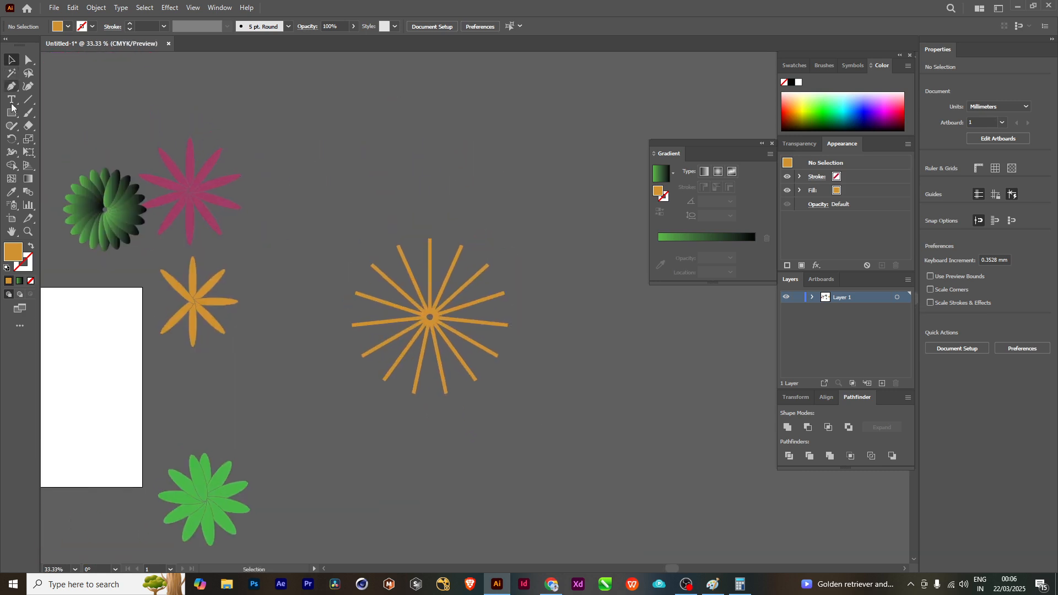
- Draw an orange circle about 55 mm in diameter centred on the hub of the bar burst
{"action": "left_click_drag", "start_coordinate": [11, 113], "coordinate": [124, 136]}
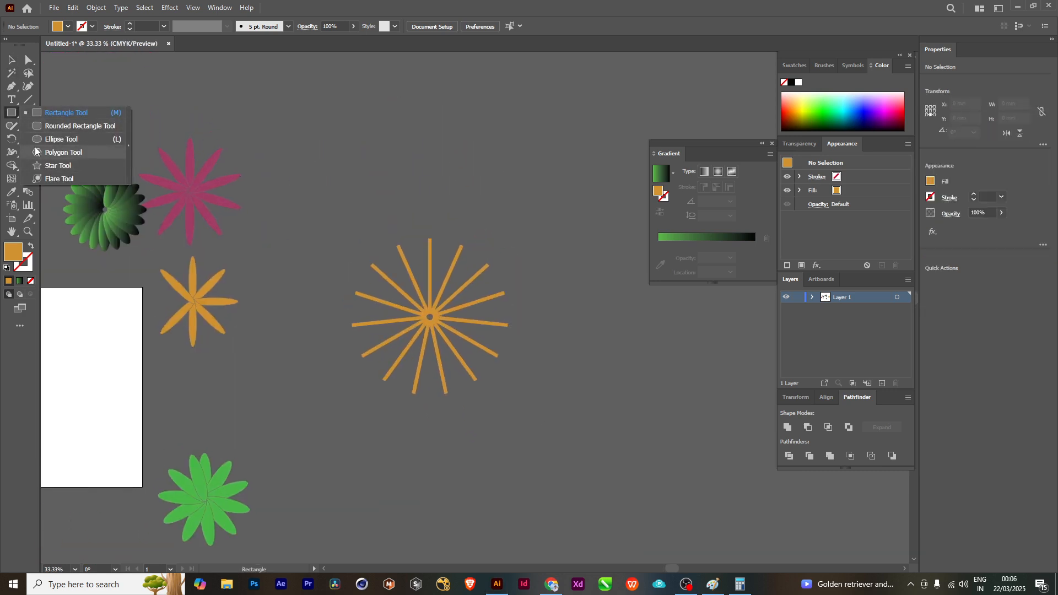
{"action": "left_click", "coordinate": [63, 142]}
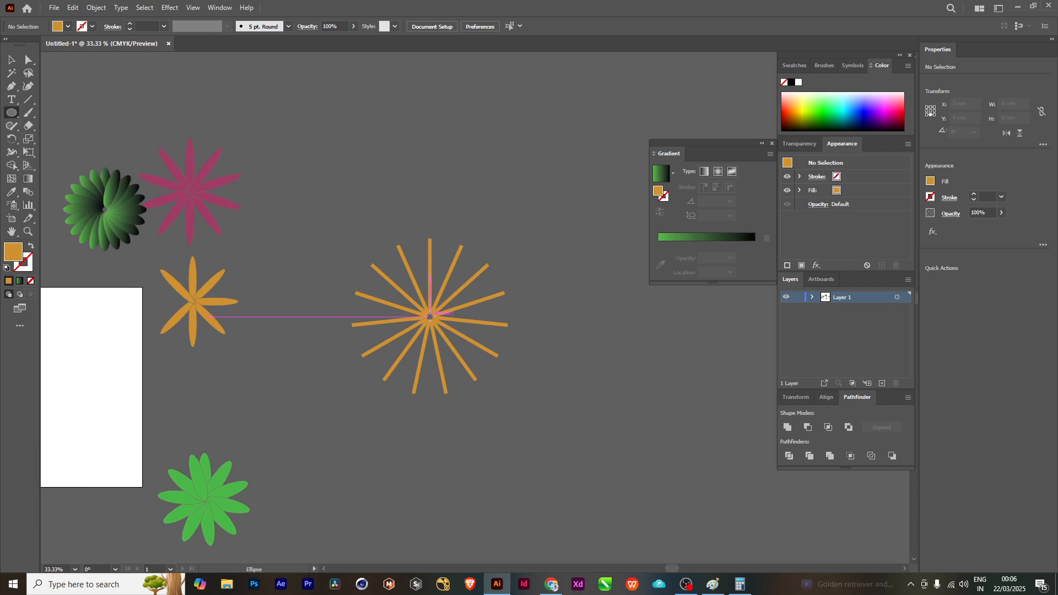
{"action": "scroll", "coordinate": [430, 318], "scroll_direction": "up", "scroll_amount": 3}
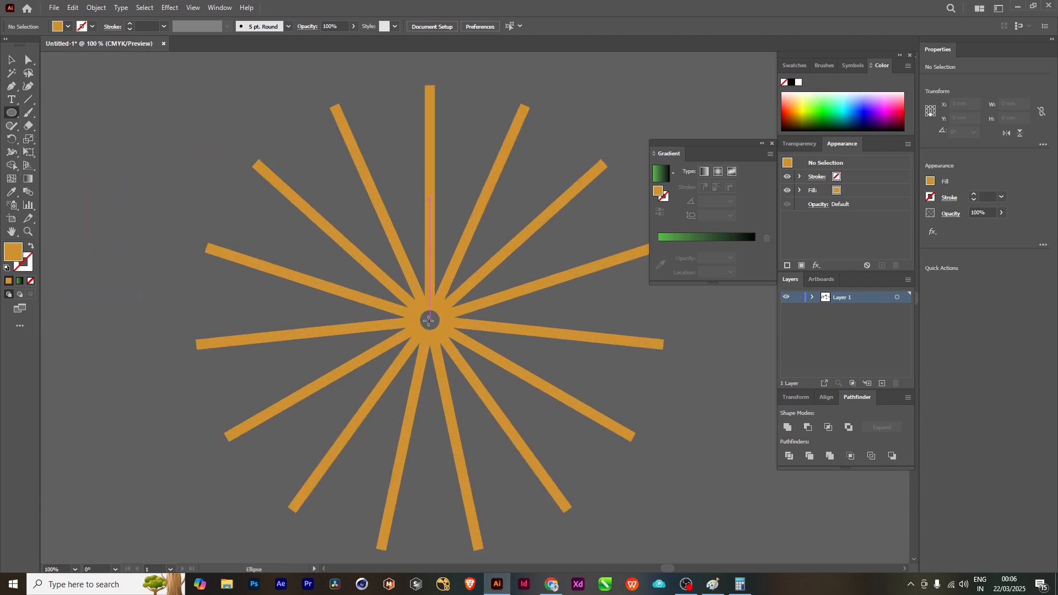
{"action": "left_click_drag", "start_coordinate": [430, 320], "coordinate": [374, 289]}
{"action": "key", "text": "ctrl+minus"}
{"action": "key", "text": "ctrl+minus"}
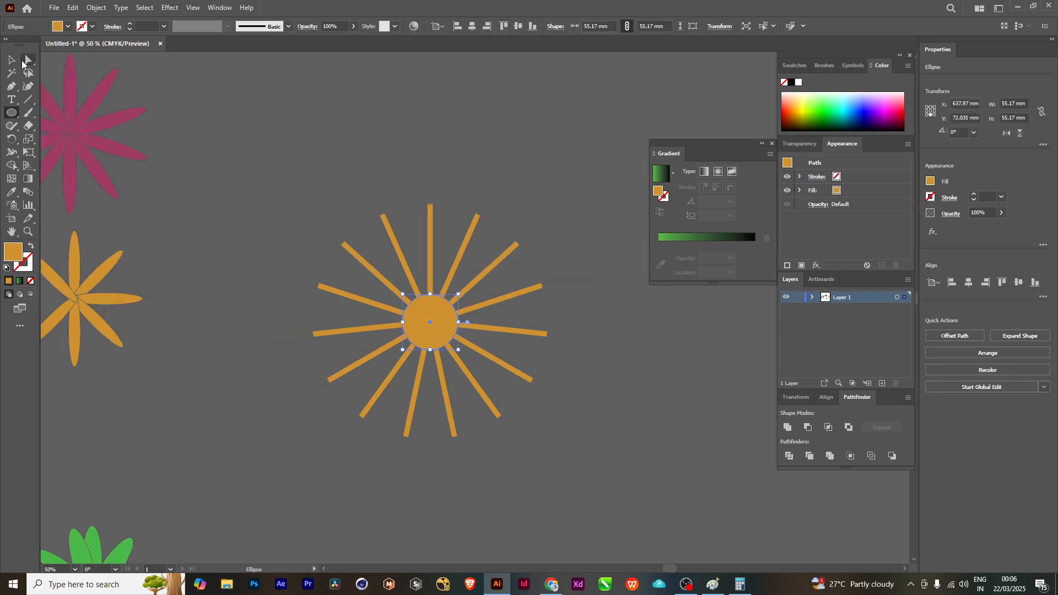
- Create an enlarged concentric copy of the circle, about 233 mm in diameter, reaching the outer ends of the bars
{"action": "key", "text": "v"}
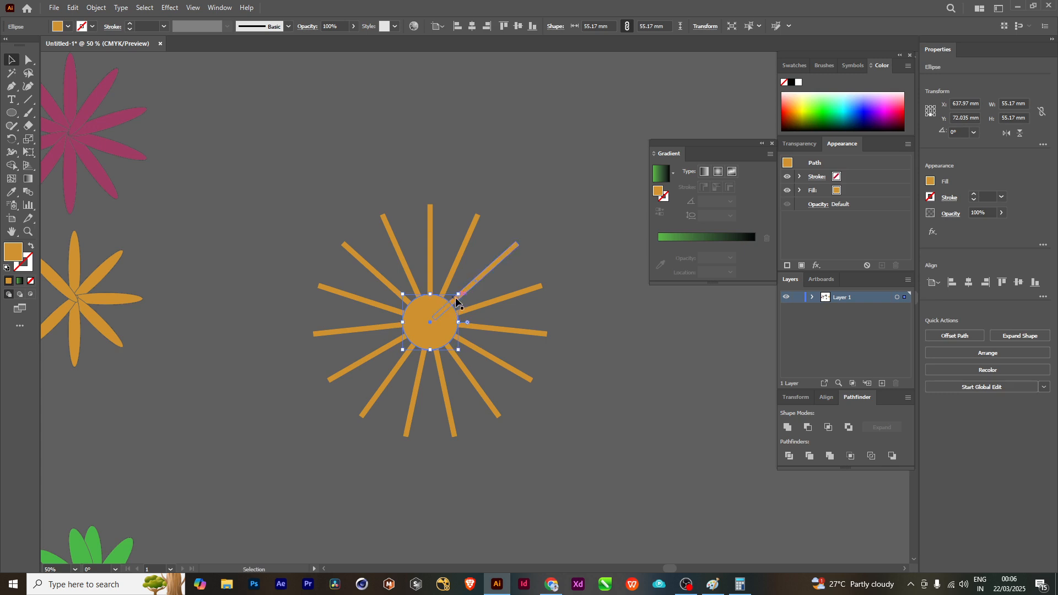
{"action": "left_click_drag", "start_coordinate": [458, 294], "coordinate": [478, 275]}
{"action": "left_click_drag", "start_coordinate": [517, 244], "coordinate": [569, 207]}
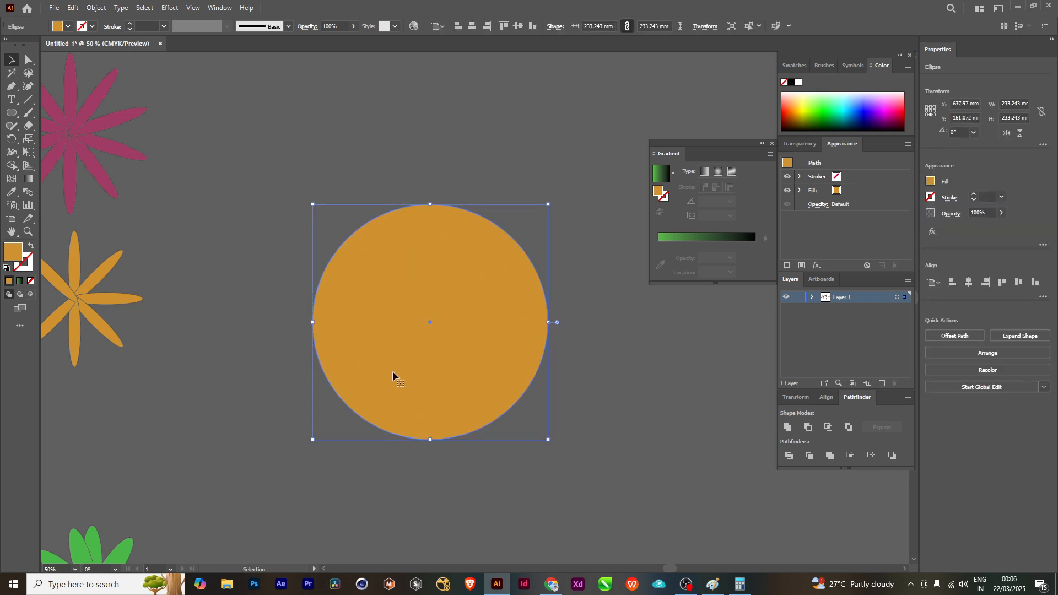
- Give the large circle a dark green 8 pt stroke and no fill, and deselect it
{"action": "left_click", "coordinate": [92, 26]}
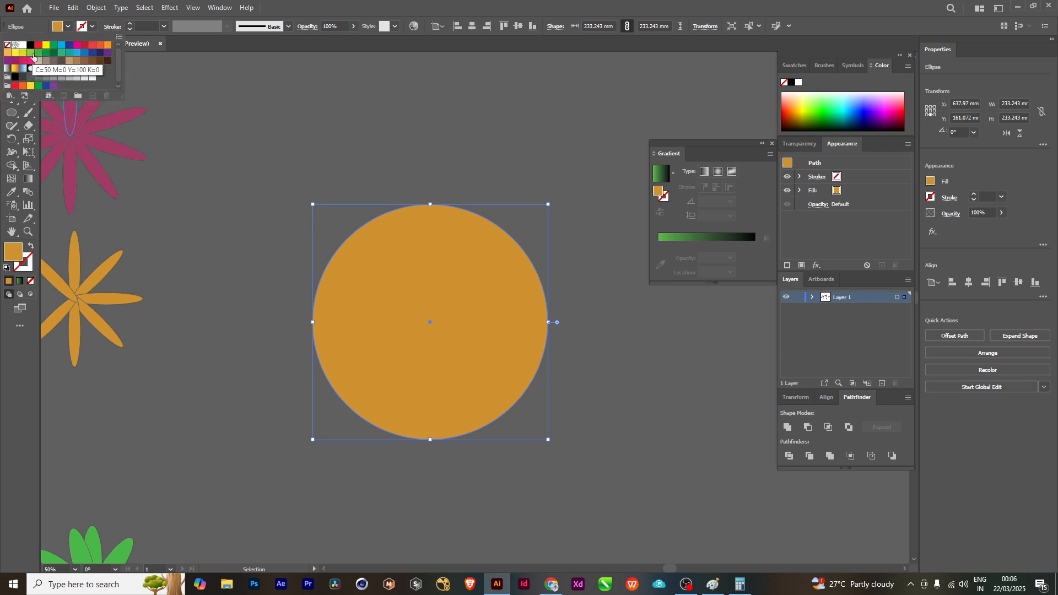
{"action": "left_click", "coordinate": [54, 52]}
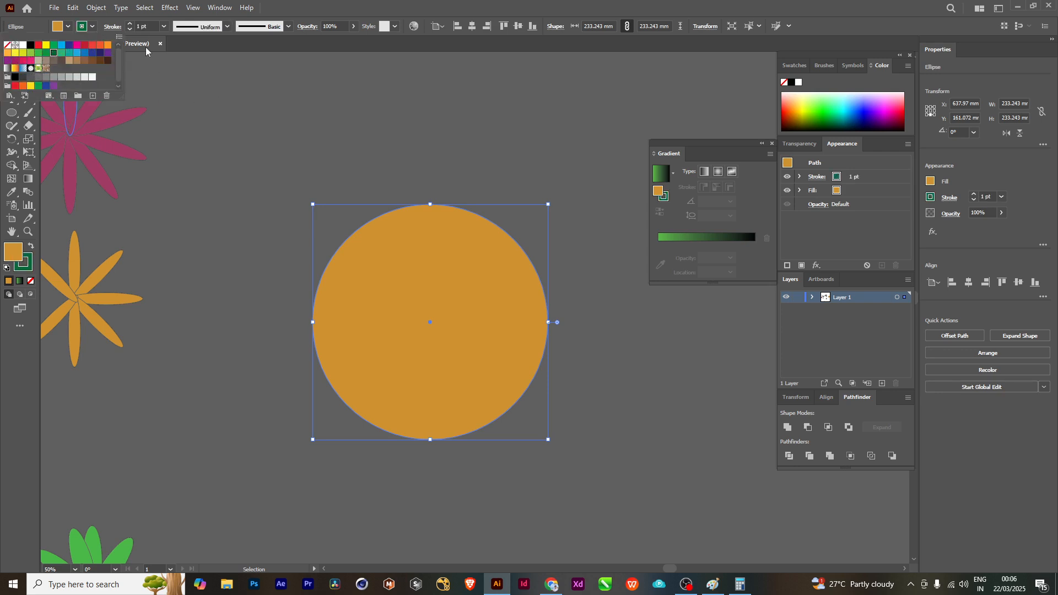
{"action": "left_click", "coordinate": [129, 24]}
{"action": "left_click", "coordinate": [129, 24]}
{"action": "left_click", "coordinate": [129, 24]}
{"action": "left_click", "coordinate": [129, 24]}
{"action": "left_click", "coordinate": [129, 25]}
{"action": "left_click", "coordinate": [129, 24]}
{"action": "left_click", "coordinate": [129, 24]}
{"action": "left_click", "coordinate": [129, 24]}
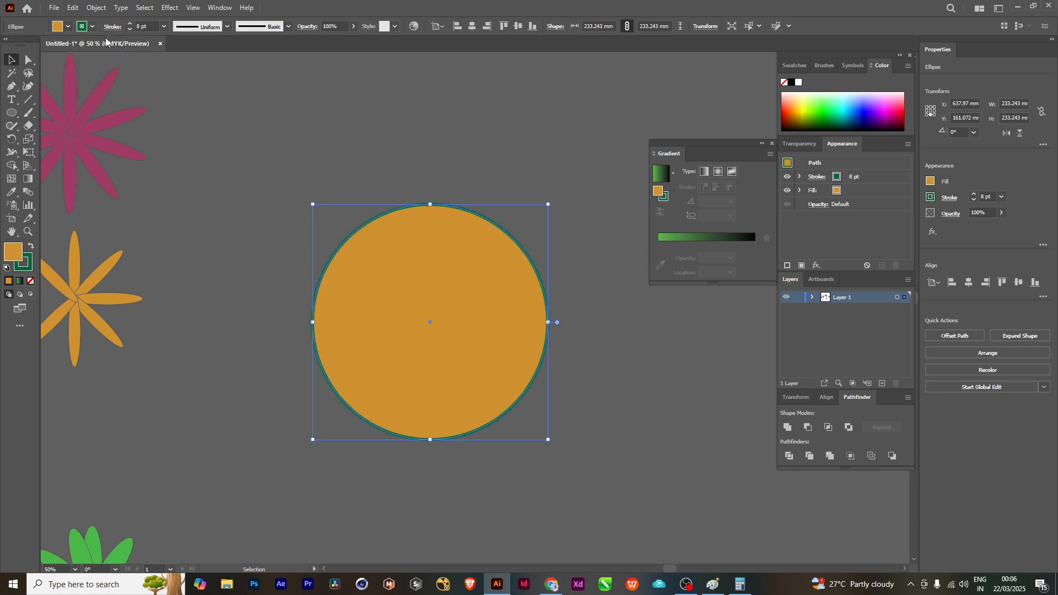
{"action": "left_click", "coordinate": [69, 26]}
{"action": "left_click", "coordinate": [7, 46]}
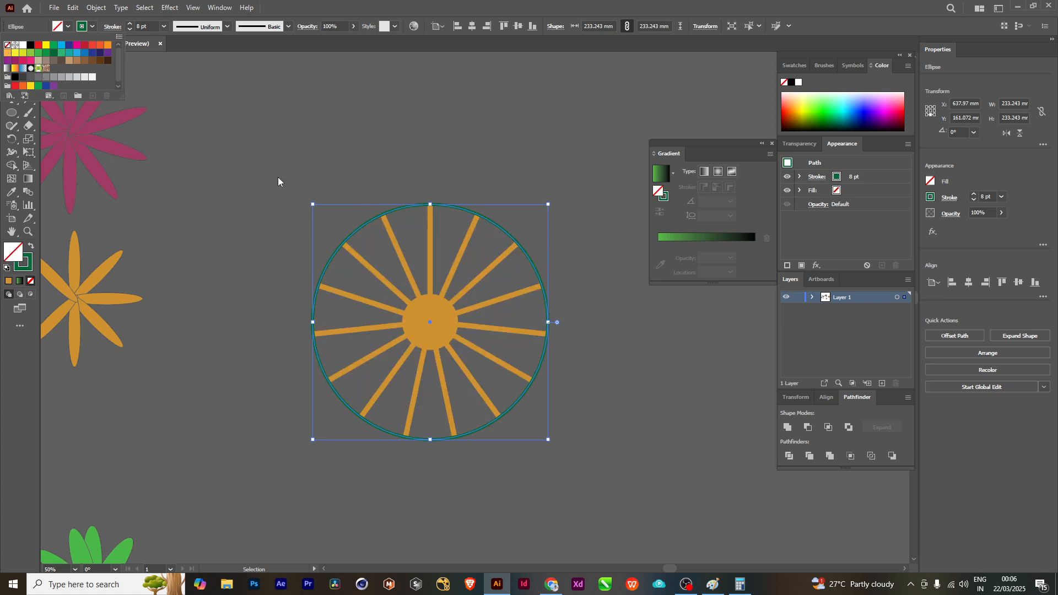
{"action": "left_click", "coordinate": [441, 125]}
{"action": "scroll", "coordinate": [555, 263], "scroll_direction": "down", "scroll_amount": 1}
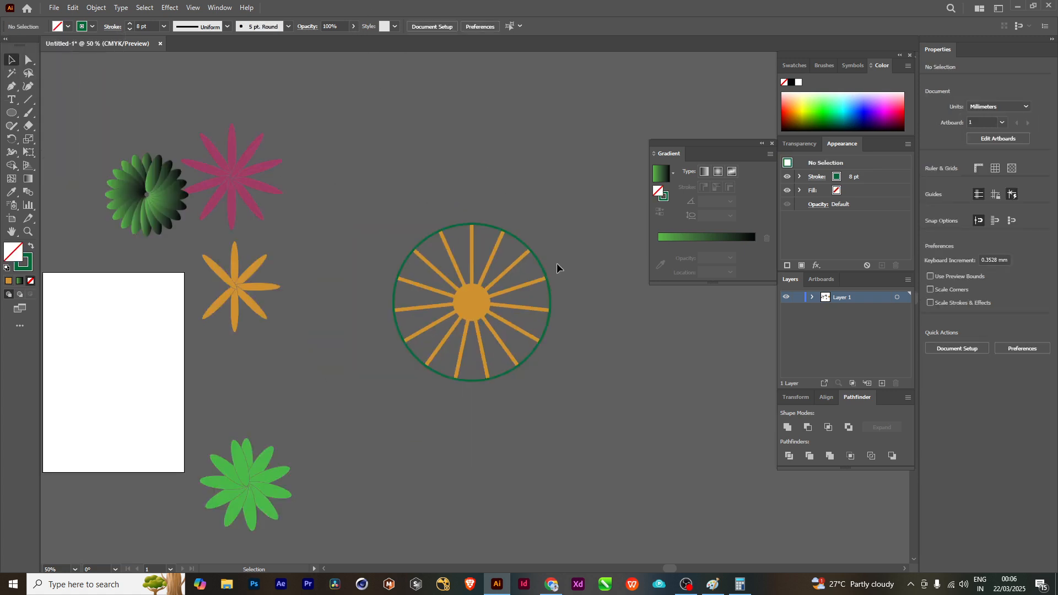
{"action": "left_click_drag", "start_coordinate": [567, 276], "coordinate": [504, 278]}
{"action": "left_click_drag", "start_coordinate": [505, 379], "coordinate": [467, 137]}
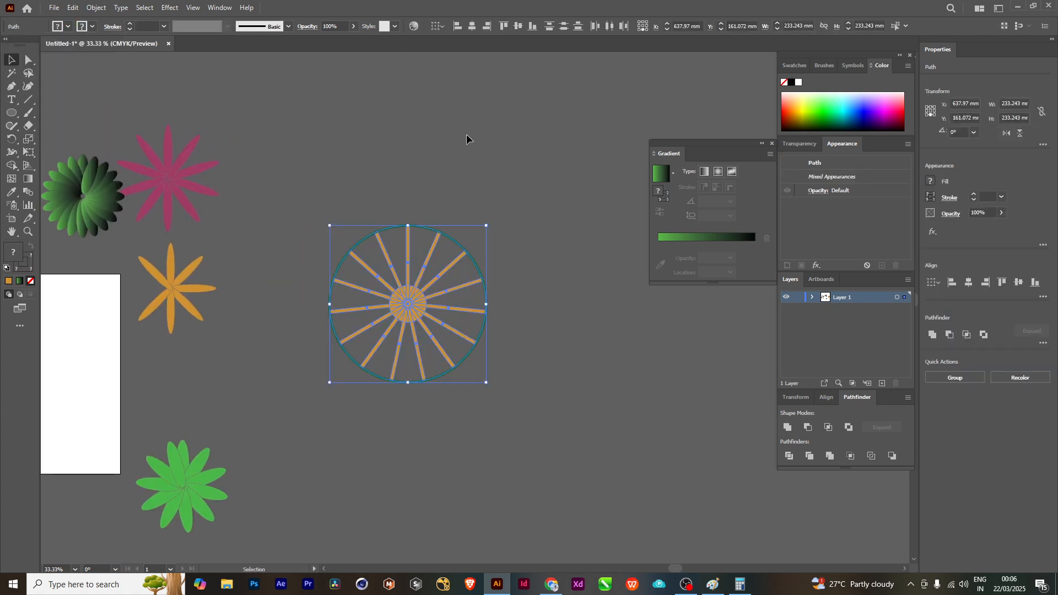
{"action": "left_click_drag", "start_coordinate": [325, 182], "coordinate": [503, 363]}
{"action": "scroll", "coordinate": [455, 324], "scroll_direction": "up", "scroll_amount": 1}
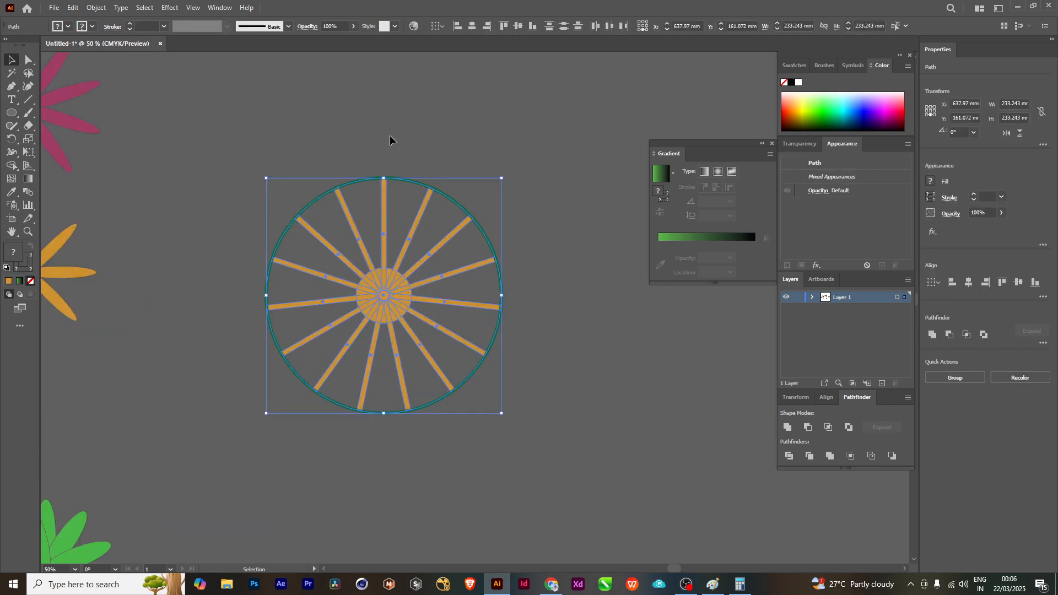
- Change the outer ring's stroke to red-orange with a weight of 21 pt, and deselect it
{"action": "left_click", "coordinate": [427, 190]}
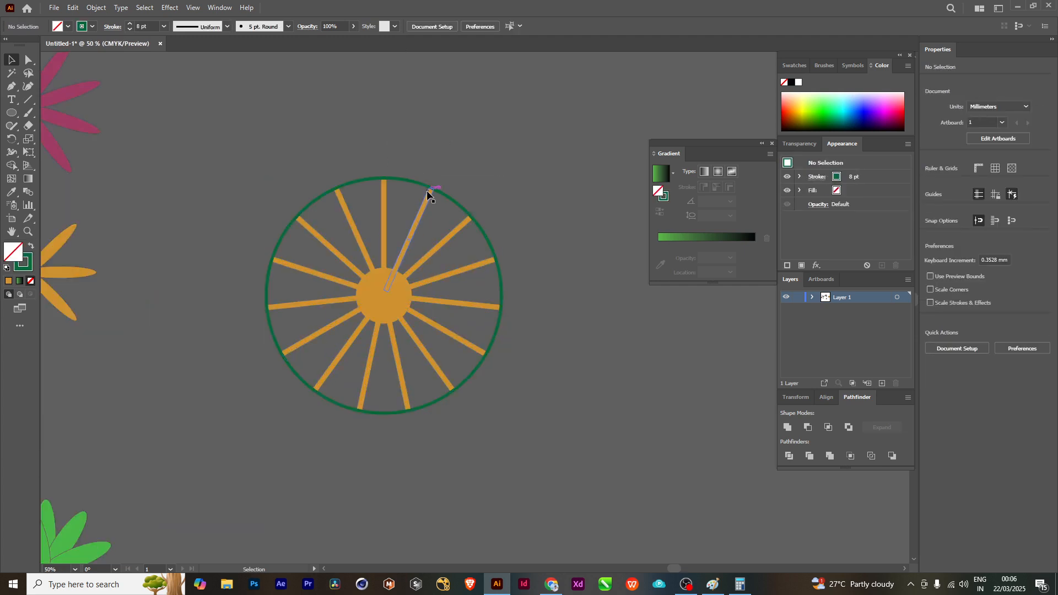
{"action": "left_click", "coordinate": [92, 28]}
{"action": "left_click", "coordinate": [100, 45]}
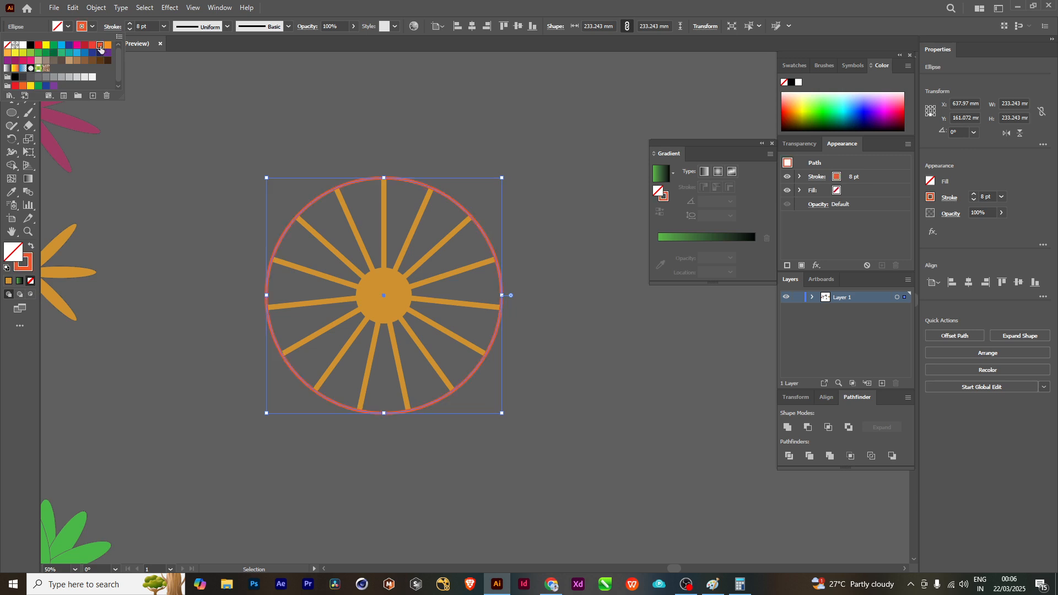
{"action": "left_click", "coordinate": [130, 23]}
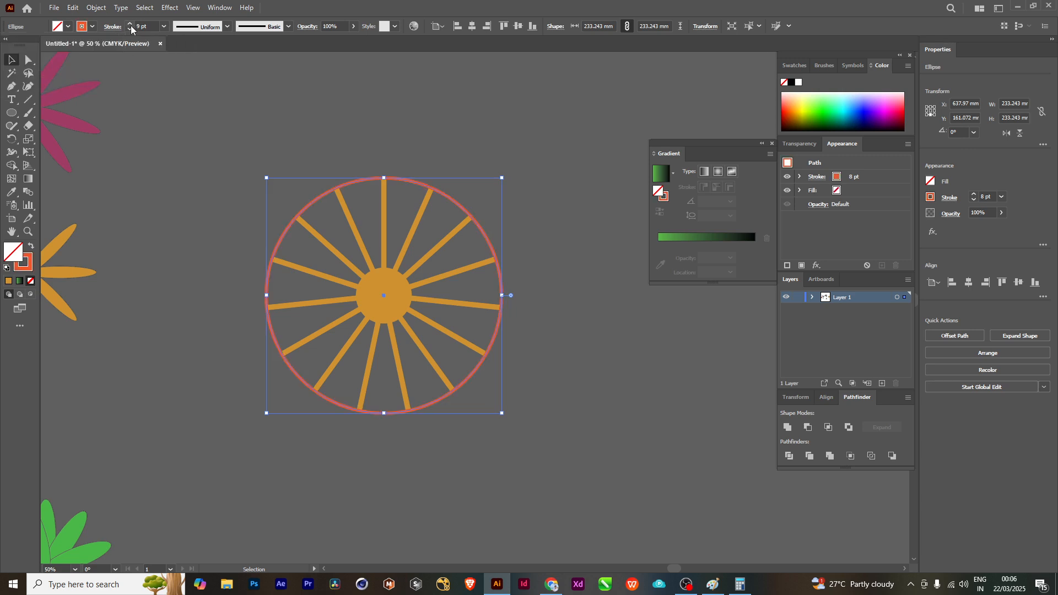
{"action": "left_click", "coordinate": [130, 23]}
{"action": "left_click", "coordinate": [130, 24]}
{"action": "left_click", "coordinate": [130, 24]}
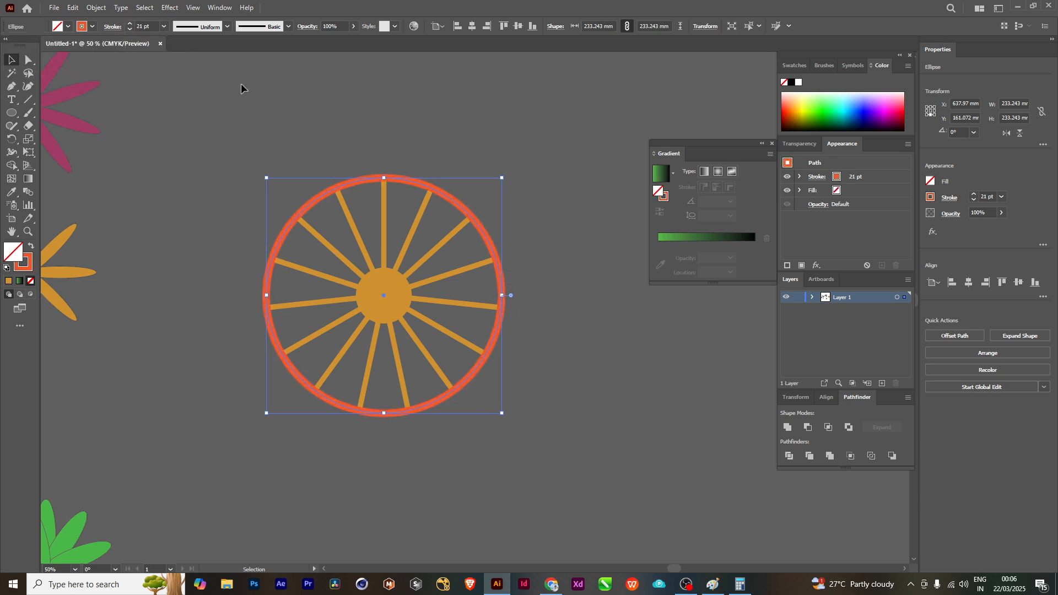
{"action": "left_click", "coordinate": [423, 139]}
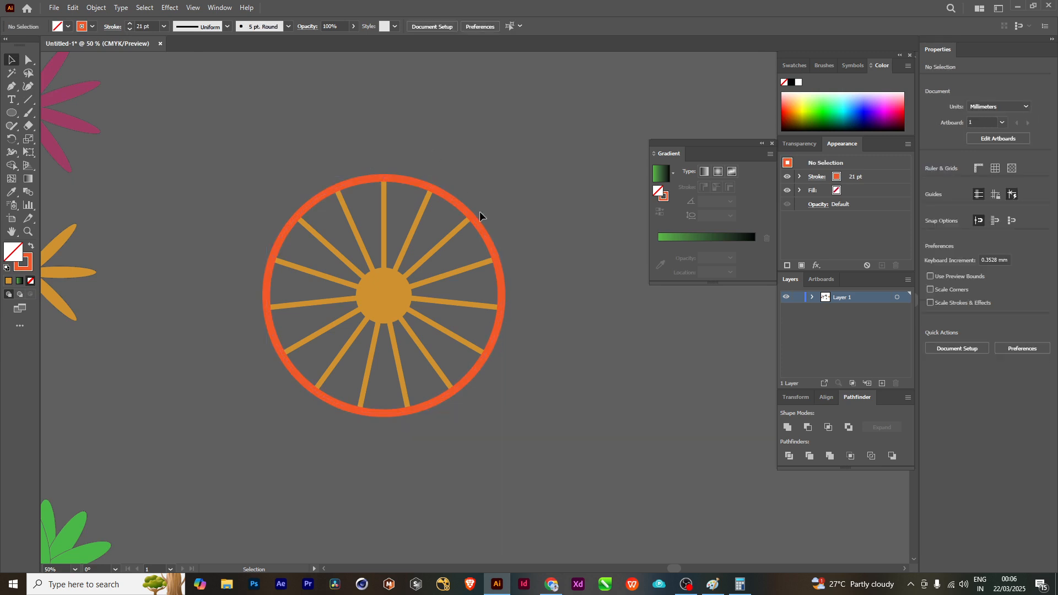
- Create a smaller concentric copy of the hub circle, about 33 mm in diameter
{"action": "left_click", "coordinate": [386, 285]}
{"action": "scroll", "coordinate": [391, 289], "scroll_direction": "up", "scroll_amount": 2}
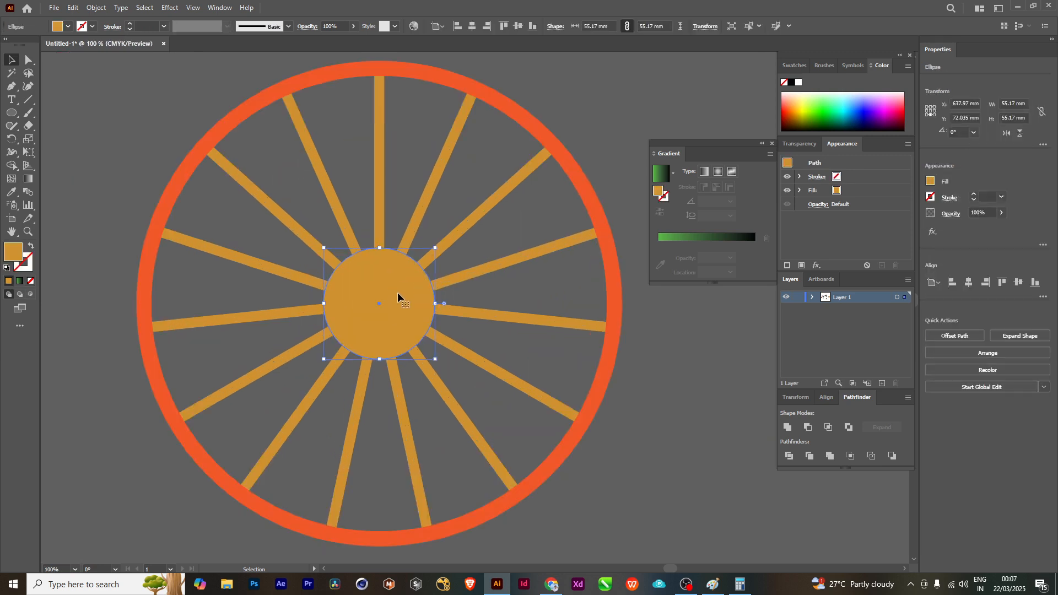
{"action": "key", "text": "a"}
{"action": "key", "text": "v"}
{"action": "left_click_drag", "start_coordinate": [434, 248], "coordinate": [417, 273]}
- Fill the small inner hub circle with black and deselect it
{"action": "left_click", "coordinate": [58, 27]}
{"action": "left_click", "coordinate": [31, 44]}
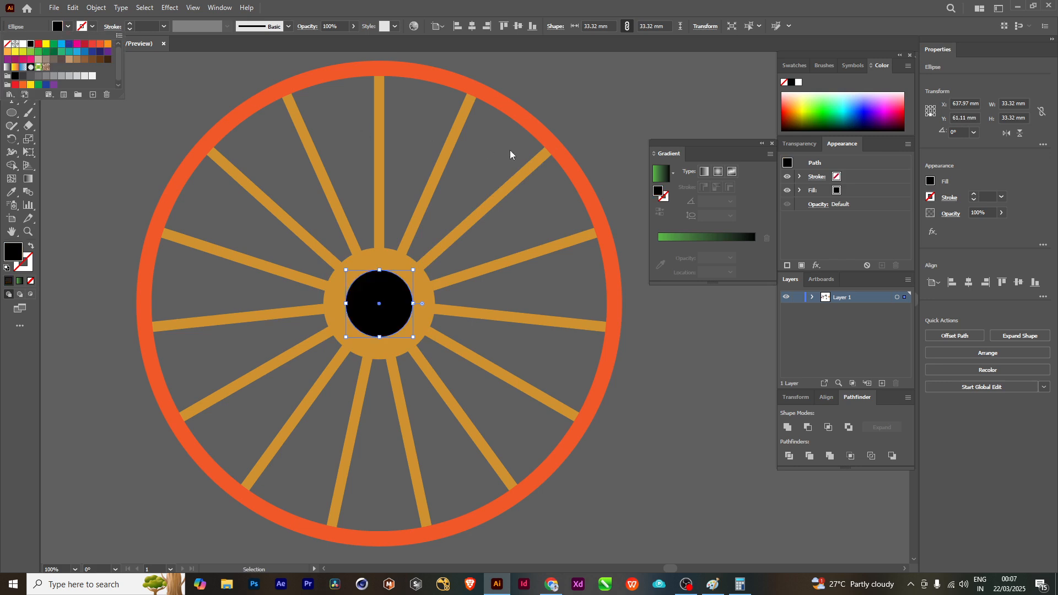
{"action": "left_click", "coordinate": [575, 121]}
{"action": "left_click", "coordinate": [579, 119]}
{"action": "scroll", "coordinate": [548, 247], "scroll_direction": "down", "scroll_amount": 2}
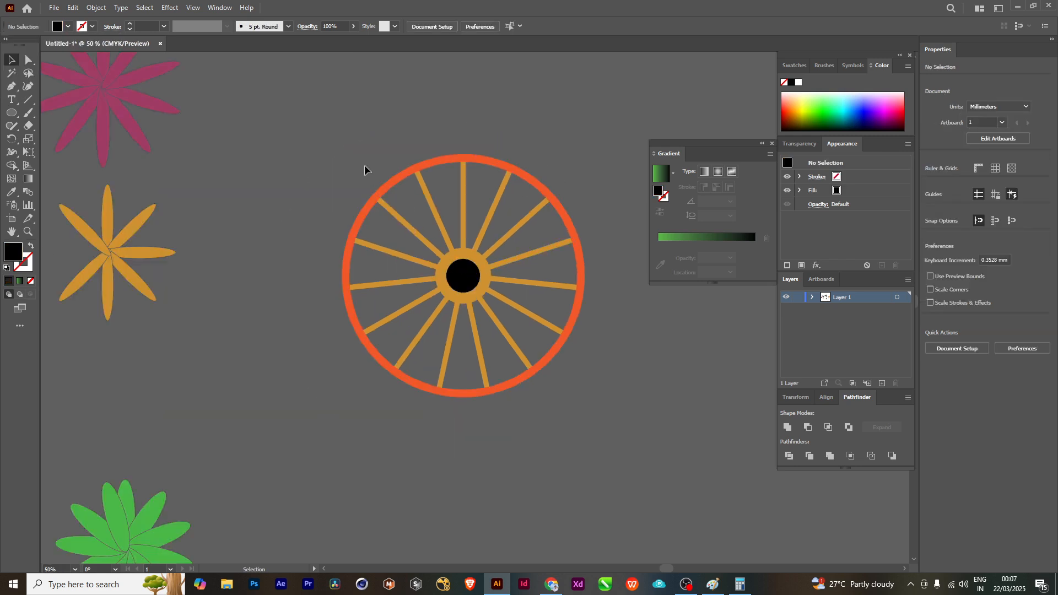
- Group the outer ring, spokes and both hub circles into one wheel, and deselect it
{"action": "left_click_drag", "start_coordinate": [464, 227], "coordinate": [603, 392]}
{"action": "scroll", "coordinate": [523, 402], "scroll_direction": "right", "scroll_amount": 5}
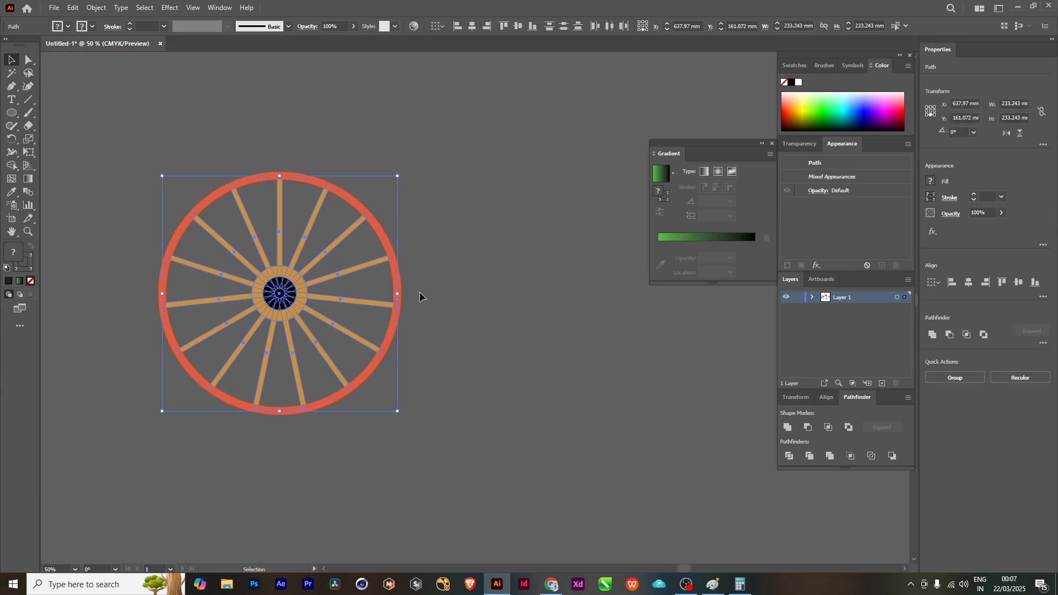
{"action": "scroll", "coordinate": [405, 320], "scroll_direction": "up", "scroll_amount": 2}
{"action": "scroll", "coordinate": [391, 351], "scroll_direction": "down", "scroll_amount": 1}
{"action": "scroll", "coordinate": [400, 355], "scroll_direction": "right", "scroll_amount": 1}
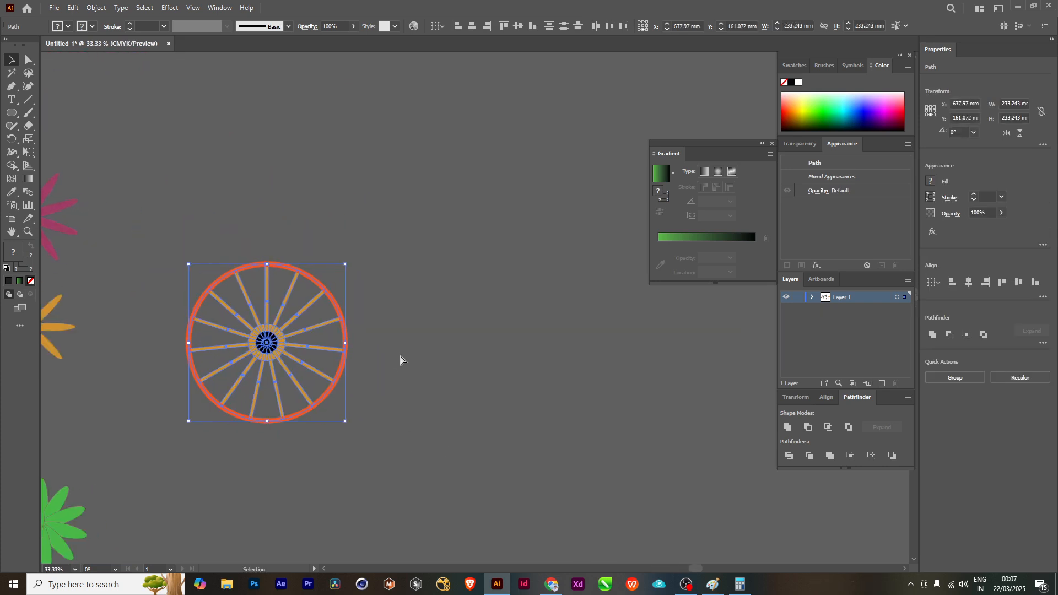
{"action": "key", "text": "ctrl+g"}
{"action": "left_click", "coordinate": [407, 347]}
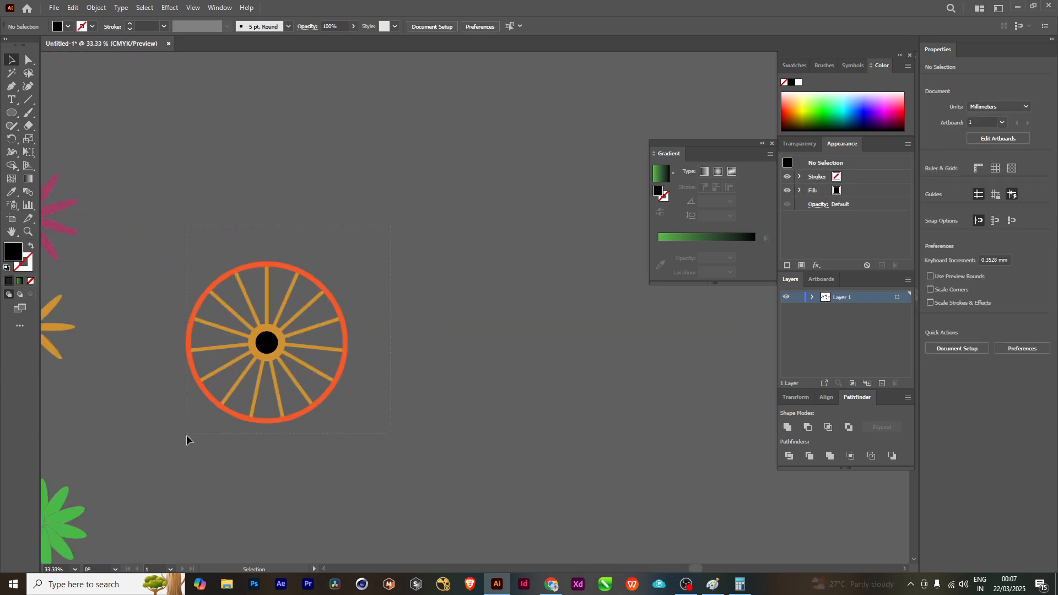
- Duplicate the wheel horizontally so that the copy partly overlaps the original's right side, and deselect it
{"action": "left_click", "coordinate": [294, 387]}
{"action": "left_click", "coordinate": [463, 320]}
{"action": "left_click", "coordinate": [317, 292]}
{"action": "left_click_drag", "start_coordinate": [319, 286], "coordinate": [451, 305]}
{"action": "scroll", "coordinate": [535, 356], "scroll_direction": "left", "scroll_amount": 3}
{"action": "scroll", "coordinate": [534, 356], "scroll_direction": "down", "scroll_amount": 1}
{"action": "left_click", "coordinate": [295, 229]}
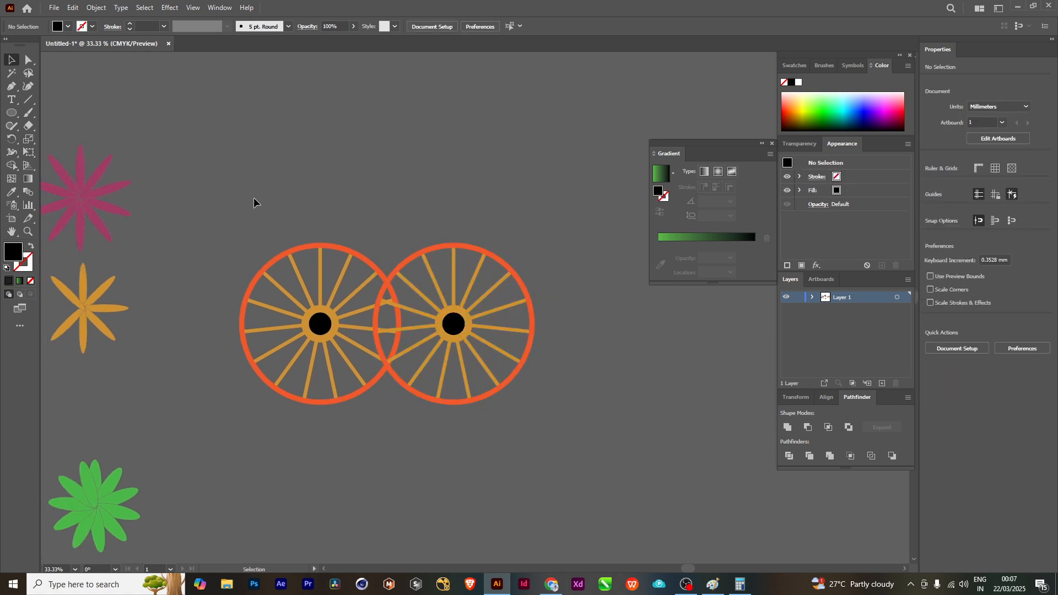
- Examine the pair of wheels alongside the other rotated shapes around the artboard
{"action": "left_click_drag", "start_coordinate": [546, 439], "coordinate": [602, 447]}
{"action": "left_click", "coordinate": [618, 442]}
{"action": "scroll", "coordinate": [561, 454], "scroll_direction": "down", "scroll_amount": 1}
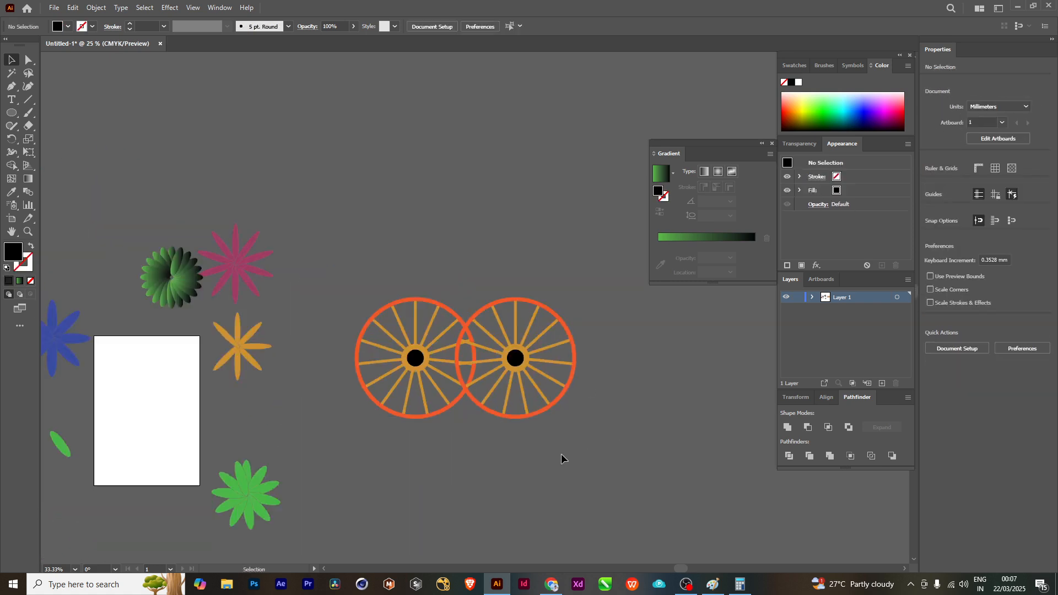
{"action": "left_click_drag", "start_coordinate": [374, 513], "coordinate": [386, 454]}
{"action": "scroll", "coordinate": [489, 372], "scroll_direction": "up", "scroll_amount": 2}
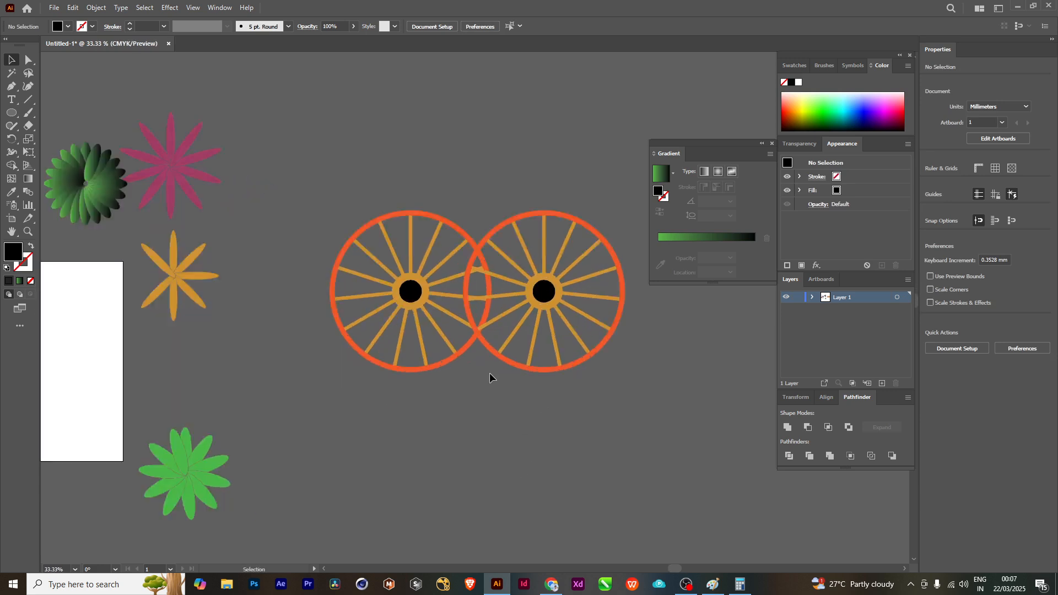
{"action": "scroll", "coordinate": [494, 374], "scroll_direction": "down", "scroll_amount": 1}
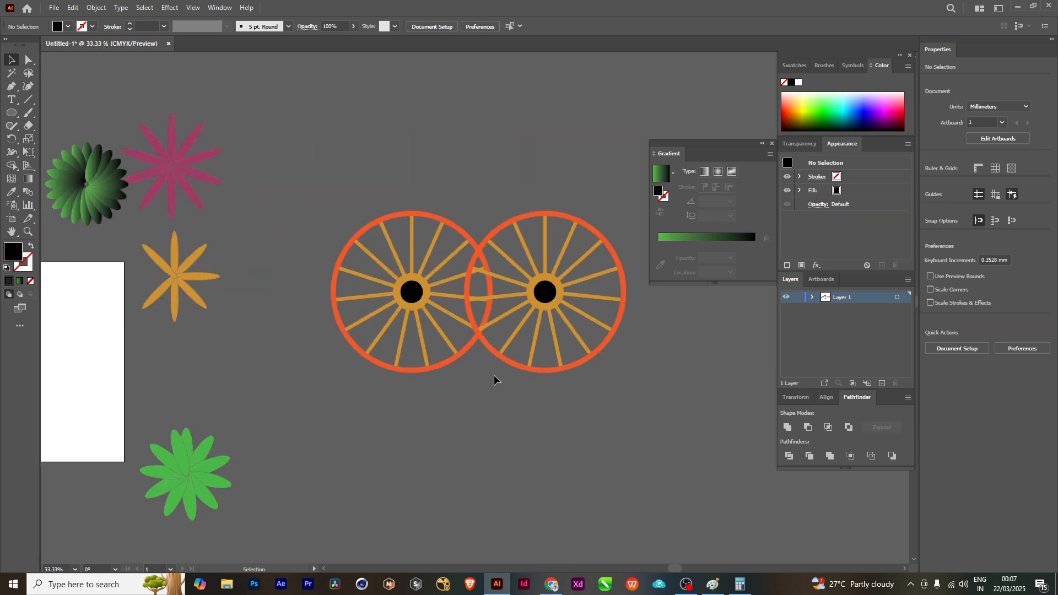
{"action": "scroll", "coordinate": [493, 375], "scroll_direction": "down", "scroll_amount": 1}
{"action": "scroll", "coordinate": [244, 192], "scroll_direction": "left", "scroll_amount": 2}
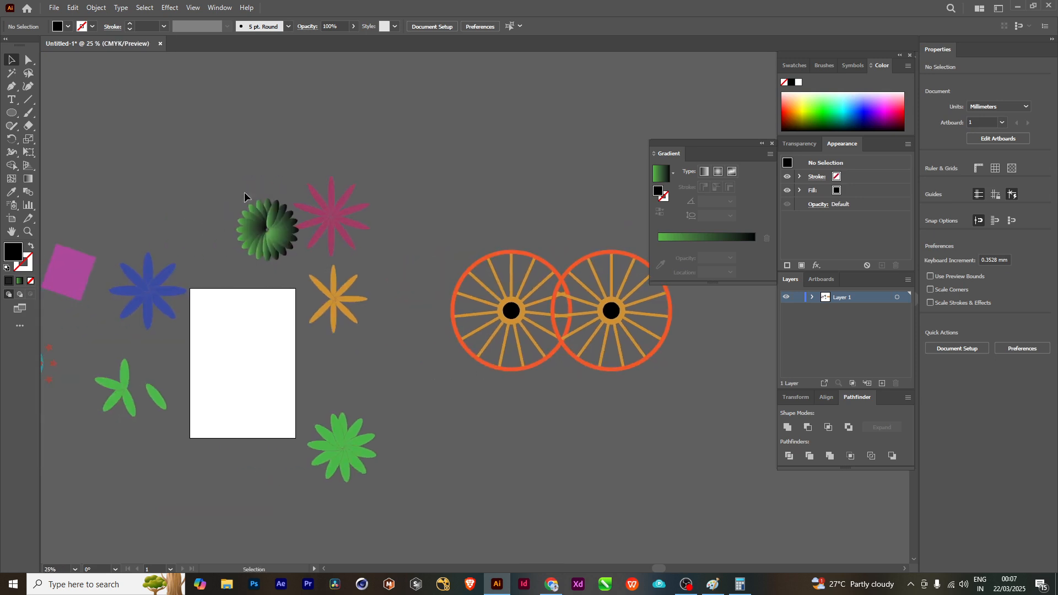
{"action": "scroll", "coordinate": [543, 444], "scroll_direction": "right", "scroll_amount": 2}
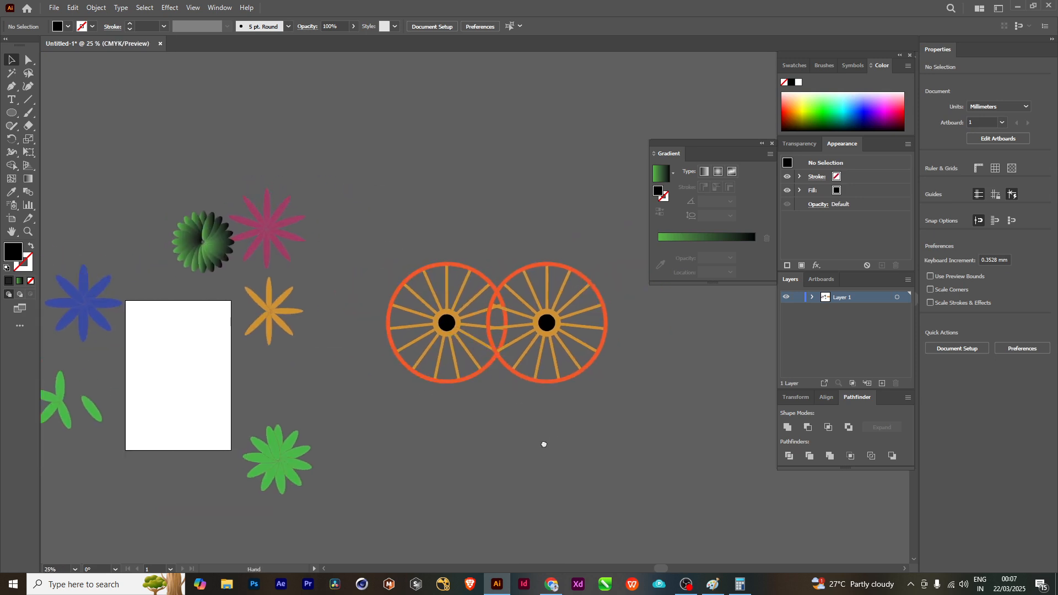
{"action": "scroll", "coordinate": [527, 471], "scroll_direction": "up", "scroll_amount": 1}
{"action": "scroll", "coordinate": [528, 471], "scroll_direction": "left", "scroll_amount": 2}
{"action": "scroll", "coordinate": [441, 403], "scroll_direction": "down", "scroll_amount": 2}
{"action": "scroll", "coordinate": [361, 336], "scroll_direction": "down", "scroll_amount": 1}
{"action": "scroll", "coordinate": [484, 369], "scroll_direction": "down", "scroll_amount": 1}
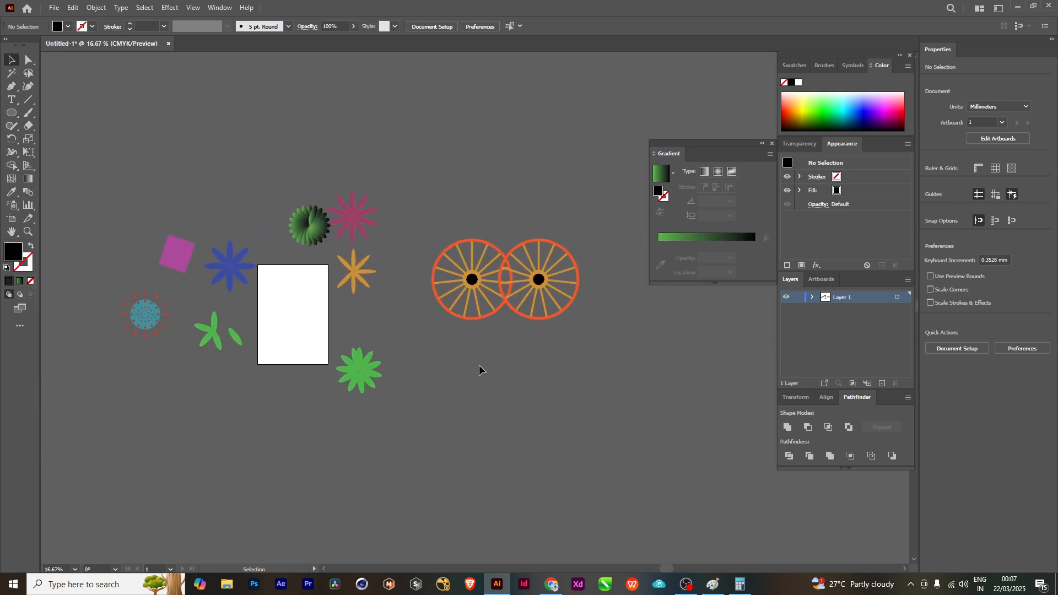
- Move the teal circle with its red star rings from beside the artboard to just above the pair of wheels
{"action": "scroll", "coordinate": [160, 341], "scroll_direction": "up", "scroll_amount": 2}
{"action": "left_click_drag", "start_coordinate": [118, 300], "coordinate": [253, 388]}
{"action": "scroll", "coordinate": [165, 408], "scroll_direction": "up", "scroll_amount": 2}
{"action": "scroll", "coordinate": [165, 408], "scroll_direction": "right", "scroll_amount": 1}
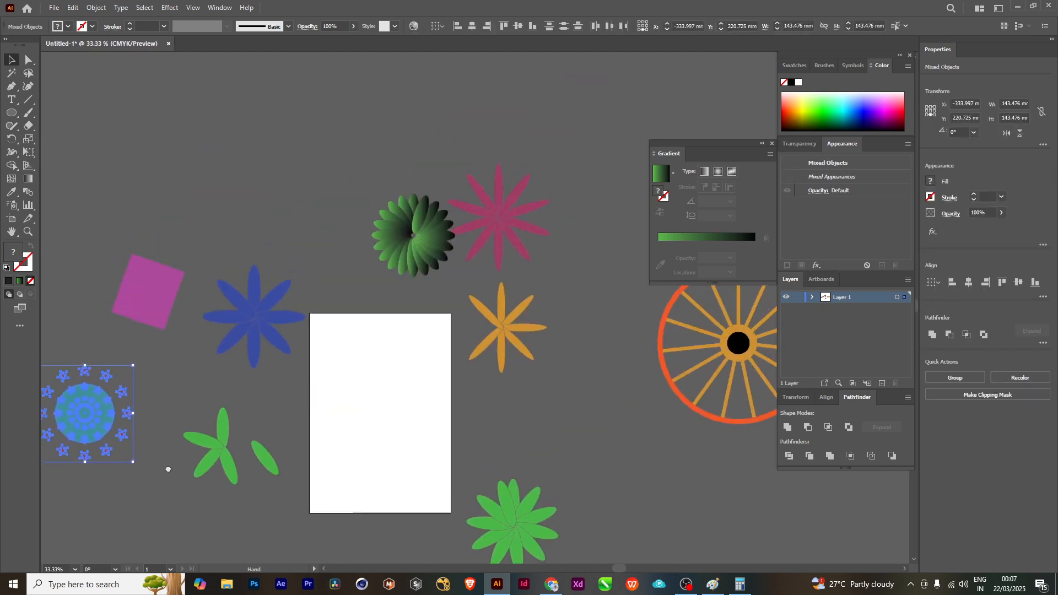
{"action": "left_click_drag", "start_coordinate": [84, 425], "coordinate": [479, 228]}
- Move the magenta flower above the blue one and the green gradient flower beside the star rings over the wheels, and deselect
{"action": "scroll", "coordinate": [279, 254], "scroll_direction": "left", "scroll_amount": 2}
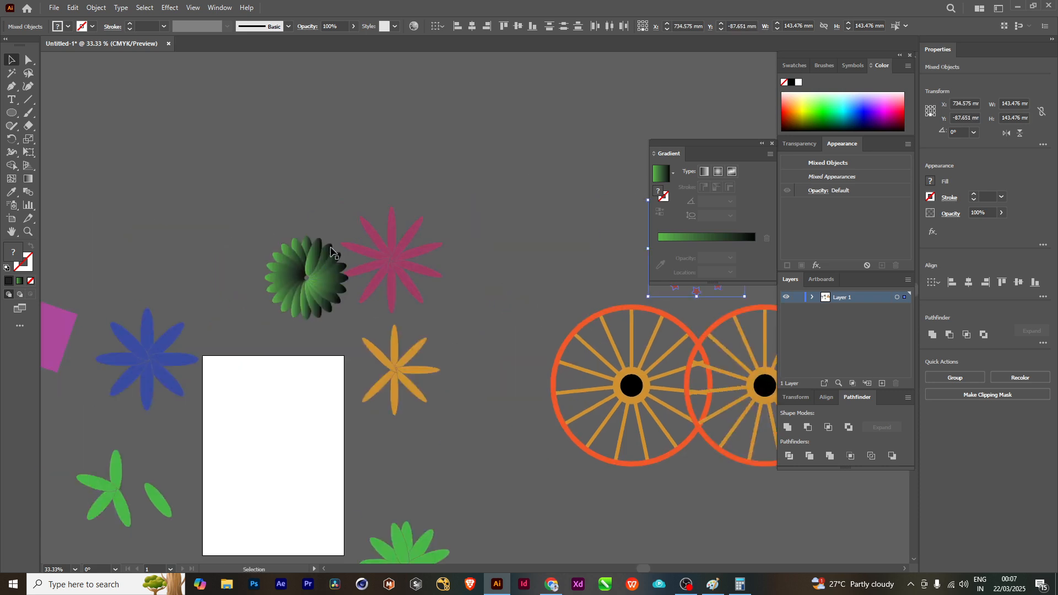
{"action": "left_click_drag", "start_coordinate": [387, 252], "coordinate": [132, 164]}
{"action": "left_click", "coordinate": [275, 314]}
{"action": "scroll", "coordinate": [257, 325], "scroll_direction": "up", "scroll_amount": 2}
{"action": "scroll", "coordinate": [257, 325], "scroll_direction": "right", "scroll_amount": 3}
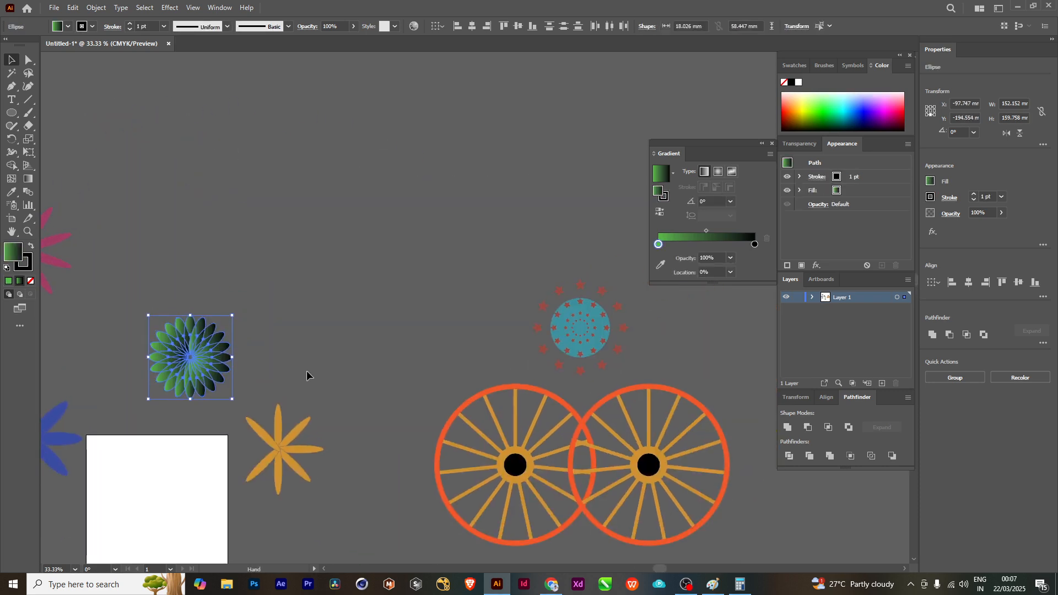
{"action": "left_click_drag", "start_coordinate": [186, 362], "coordinate": [481, 325]}
{"action": "scroll", "coordinate": [481, 325], "scroll_direction": "down", "scroll_amount": 3}
{"action": "scroll", "coordinate": [481, 325], "scroll_direction": "right", "scroll_amount": 5}
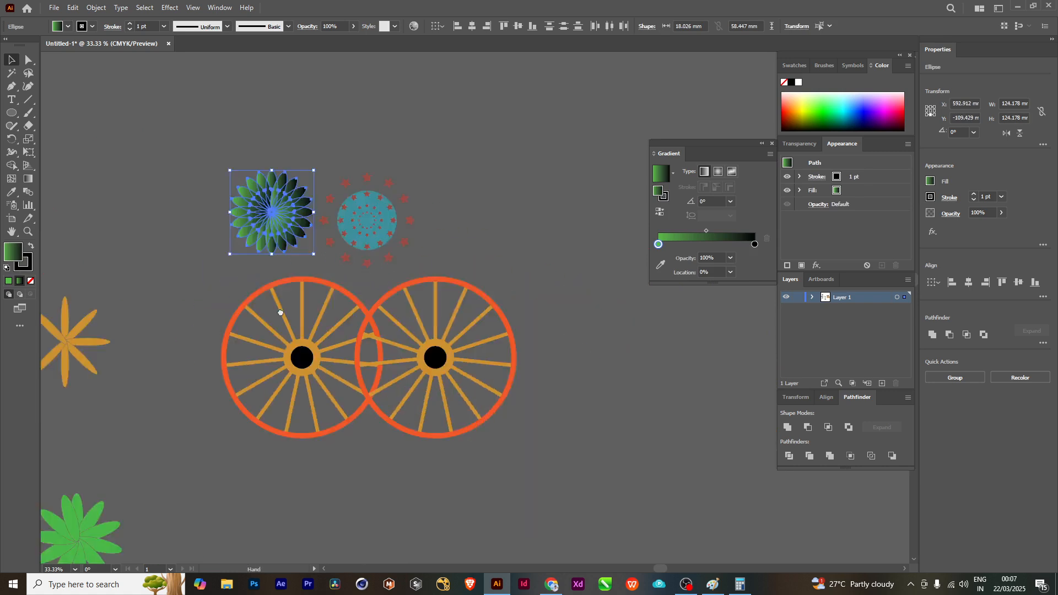
{"action": "scroll", "coordinate": [485, 229], "scroll_direction": "up", "scroll_amount": 2}
{"action": "scroll", "coordinate": [485, 228], "scroll_direction": "right", "scroll_amount": 1}
{"action": "left_click", "coordinate": [485, 228]}
- Examine the two wheels and the gradient flower and star rings placed above them
{"action": "scroll", "coordinate": [394, 292], "scroll_direction": "up", "scroll_amount": 3}
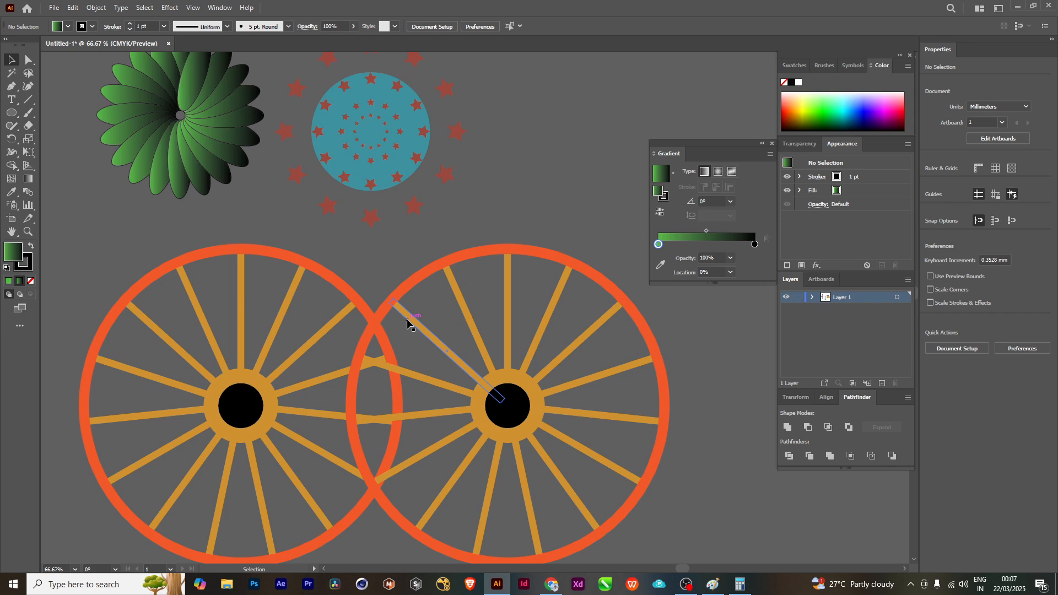
{"action": "scroll", "coordinate": [407, 323], "scroll_direction": "down", "scroll_amount": 1}
{"action": "scroll", "coordinate": [354, 302], "scroll_direction": "left", "scroll_amount": 3}
{"action": "scroll", "coordinate": [524, 279], "scroll_direction": "up", "scroll_amount": 1}
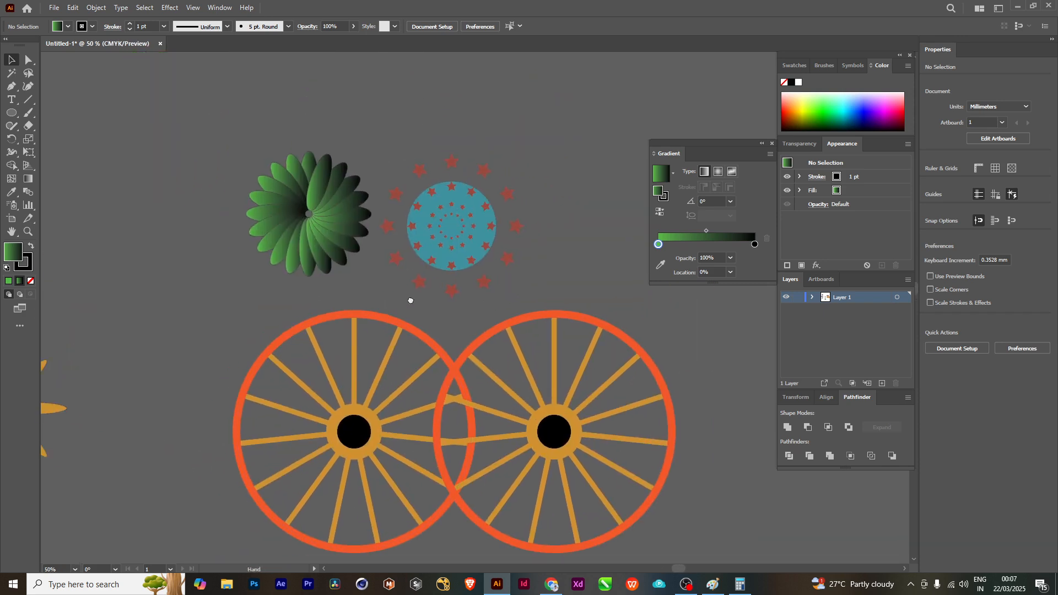
{"action": "scroll", "coordinate": [410, 300], "scroll_direction": "left", "scroll_amount": 2}
{"action": "left_click", "coordinate": [284, 163]}
{"action": "scroll", "coordinate": [432, 356], "scroll_direction": "right", "scroll_amount": 4}
{"action": "left_click", "coordinate": [454, 313]}
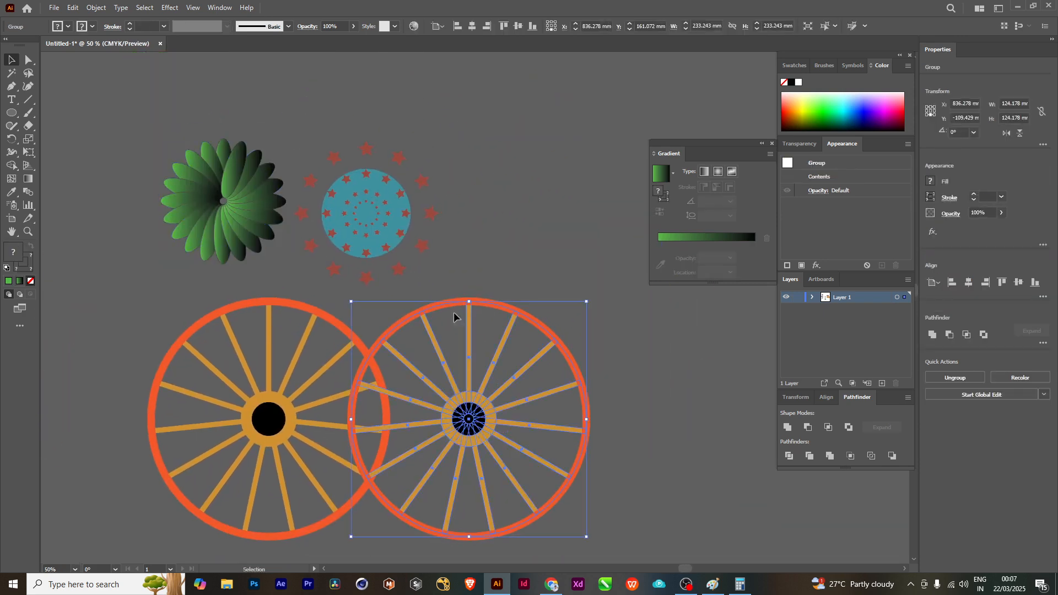
{"action": "scroll", "coordinate": [475, 260], "scroll_direction": "down", "scroll_amount": 1}
{"action": "left_click", "coordinate": [589, 248]}
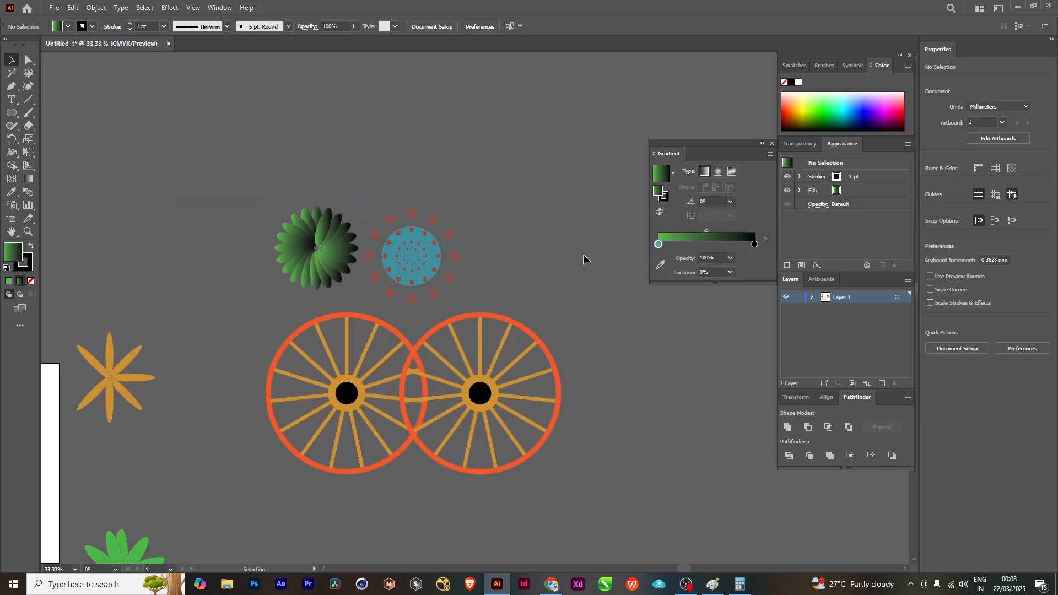
- Move the magenta flower to just above the green gradient flower
{"action": "scroll", "coordinate": [444, 342], "scroll_direction": "down", "scroll_amount": 3}
{"action": "scroll", "coordinate": [444, 342], "scroll_direction": "left", "scroll_amount": 8}
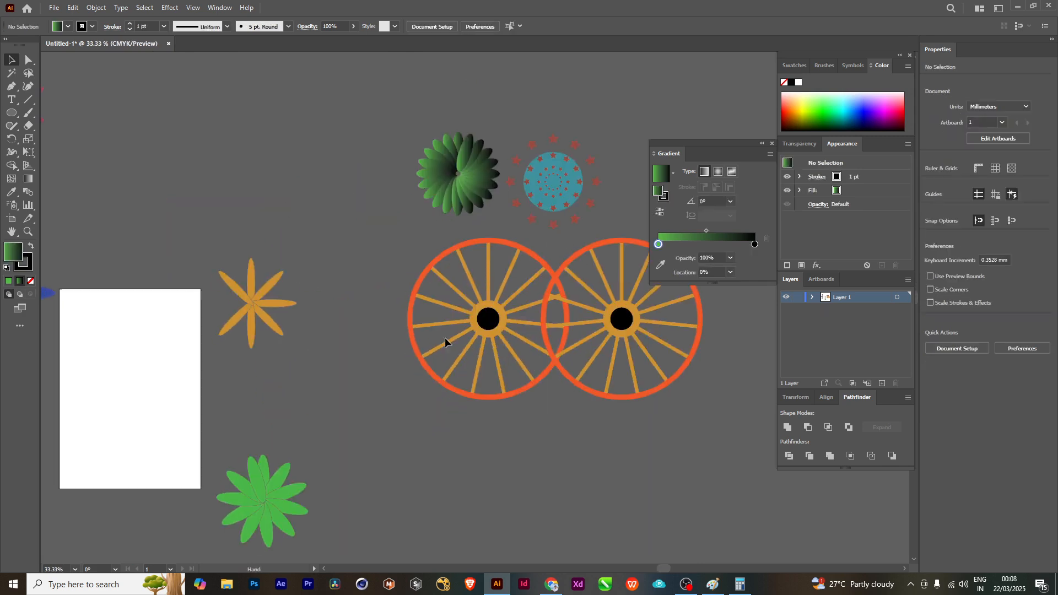
{"action": "scroll", "coordinate": [467, 314], "scroll_direction": "up", "scroll_amount": 5}
{"action": "scroll", "coordinate": [467, 314], "scroll_direction": "left", "scroll_amount": 5}
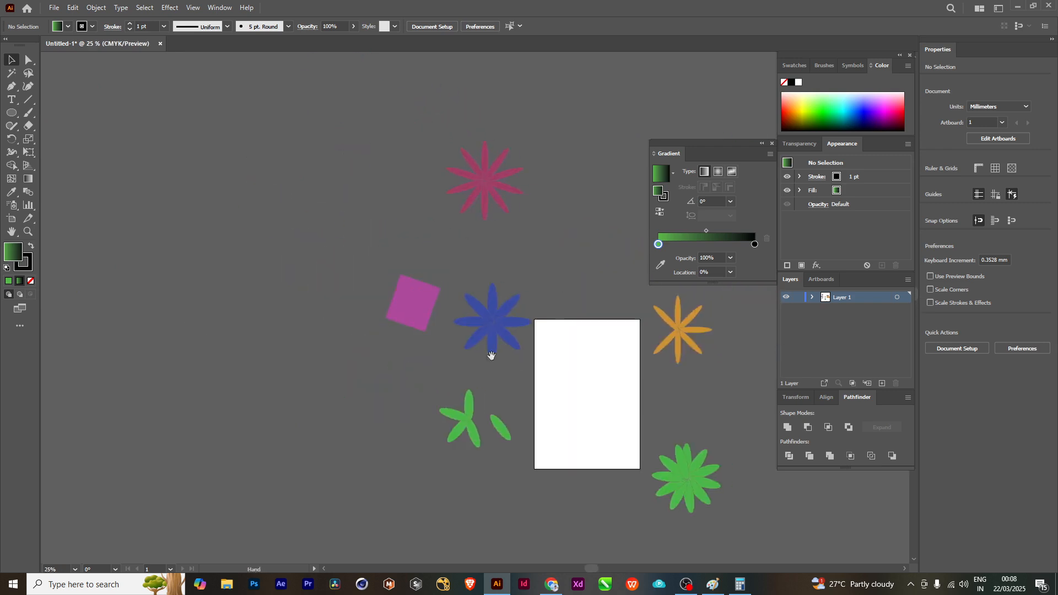
{"action": "scroll", "coordinate": [207, 236], "scroll_direction": "down", "scroll_amount": 1}
{"action": "left_click", "coordinate": [292, 277]}
{"action": "left_click_drag", "start_coordinate": [292, 277], "coordinate": [588, 265]}
- Move the tilted purple square, blue flower and loose green petals together to above the star rings
{"action": "scroll", "coordinate": [210, 314], "scroll_direction": "down", "scroll_amount": 2}
{"action": "scroll", "coordinate": [210, 314], "scroll_direction": "right", "scroll_amount": 1}
{"action": "scroll", "coordinate": [286, 325], "scroll_direction": "down", "scroll_amount": 3}
{"action": "scroll", "coordinate": [286, 326], "scroll_direction": "left", "scroll_amount": 4}
{"action": "left_click_drag", "start_coordinate": [248, 306], "coordinate": [461, 524]}
{"action": "scroll", "coordinate": [332, 484], "scroll_direction": "up", "scroll_amount": 3}
{"action": "scroll", "coordinate": [331, 484], "scroll_direction": "right", "scroll_amount": 2}
{"action": "left_click_drag", "start_coordinate": [273, 385], "coordinate": [664, 128]}
- Move the orange and green flowers beside the artboard together to the right of the wheels
{"action": "scroll", "coordinate": [389, 237], "scroll_direction": "down", "scroll_amount": 3}
{"action": "scroll", "coordinate": [389, 237], "scroll_direction": "right", "scroll_amount": 2}
{"action": "scroll", "coordinate": [389, 237], "scroll_direction": "down", "scroll_amount": 1}
{"action": "scroll", "coordinate": [359, 402], "scroll_direction": "down", "scroll_amount": 1}
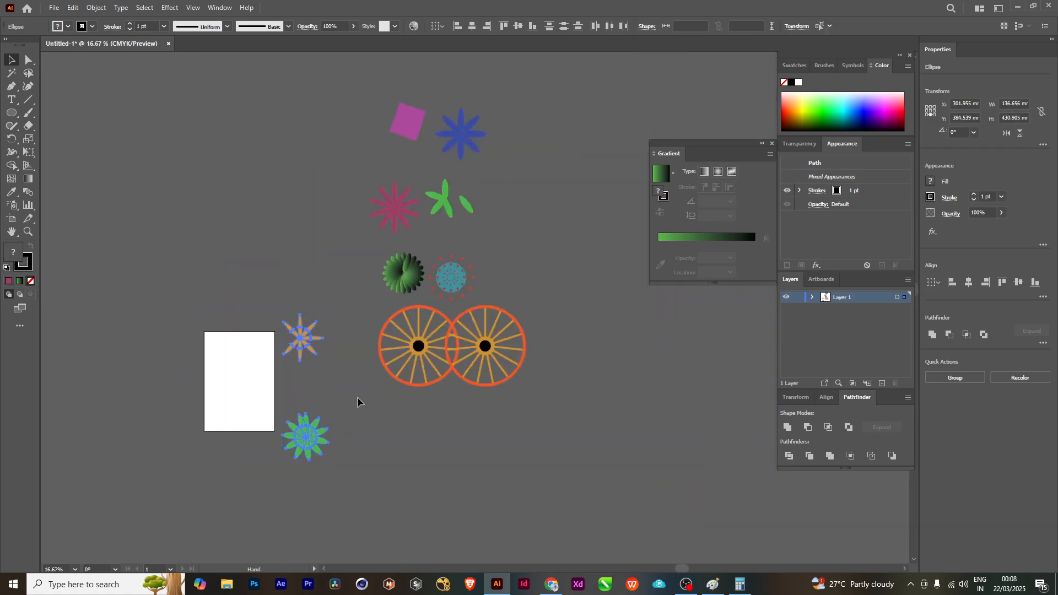
{"action": "left_click_drag", "start_coordinate": [336, 468], "coordinate": [588, 232]}
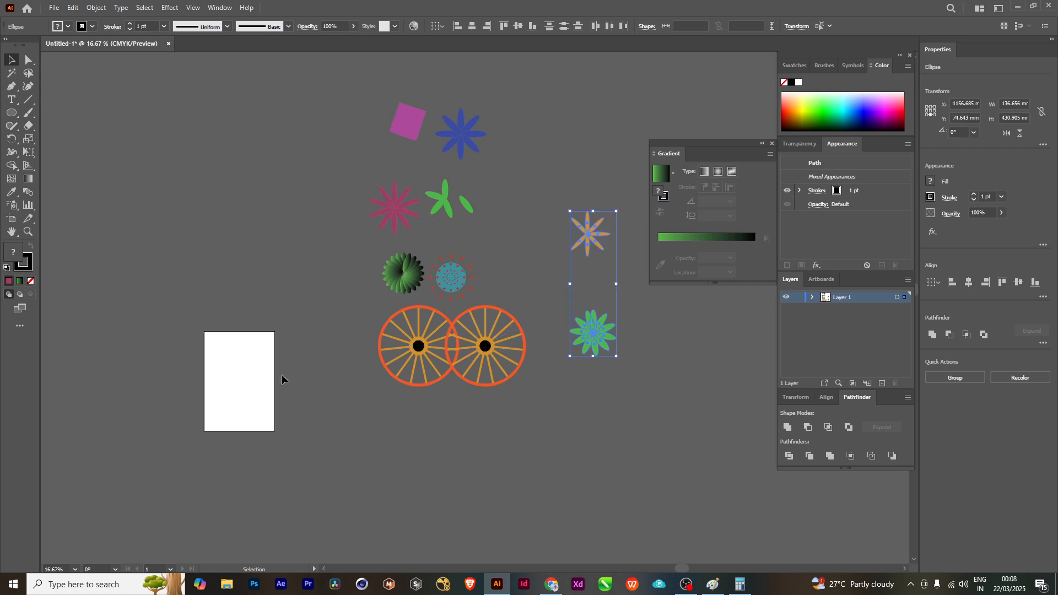
{"action": "scroll", "coordinate": [352, 361], "scroll_direction": "up", "scroll_amount": 1}
{"action": "scroll", "coordinate": [264, 386], "scroll_direction": "up", "scroll_amount": 1}
{"action": "scroll", "coordinate": [303, 378], "scroll_direction": "up", "scroll_amount": 1}
{"action": "scroll", "coordinate": [429, 489], "scroll_direction": "up", "scroll_amount": 1}
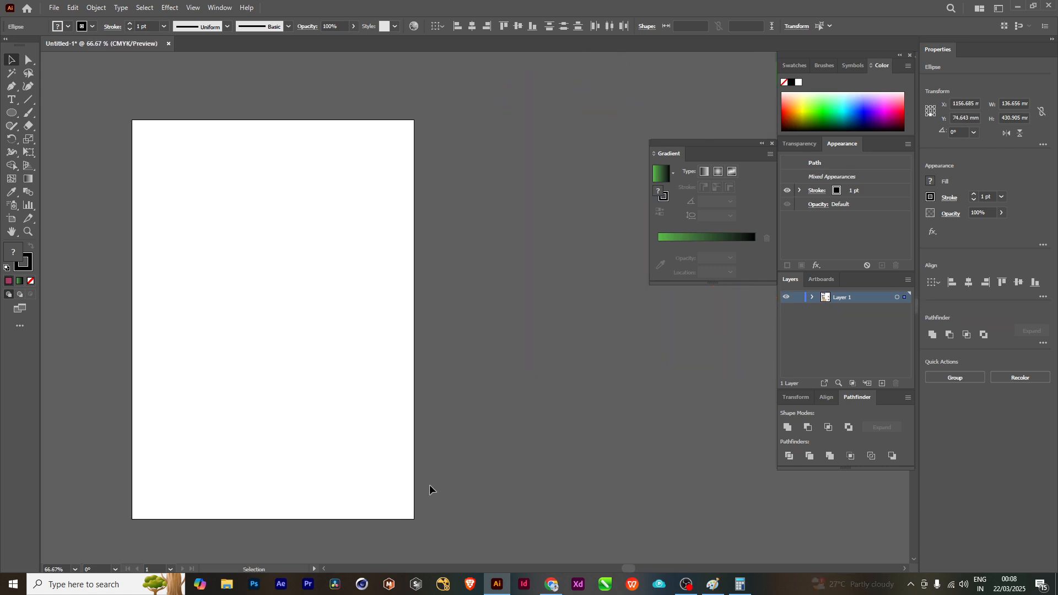
{"action": "left_click_drag", "start_coordinate": [289, 347], "coordinate": [402, 355]}
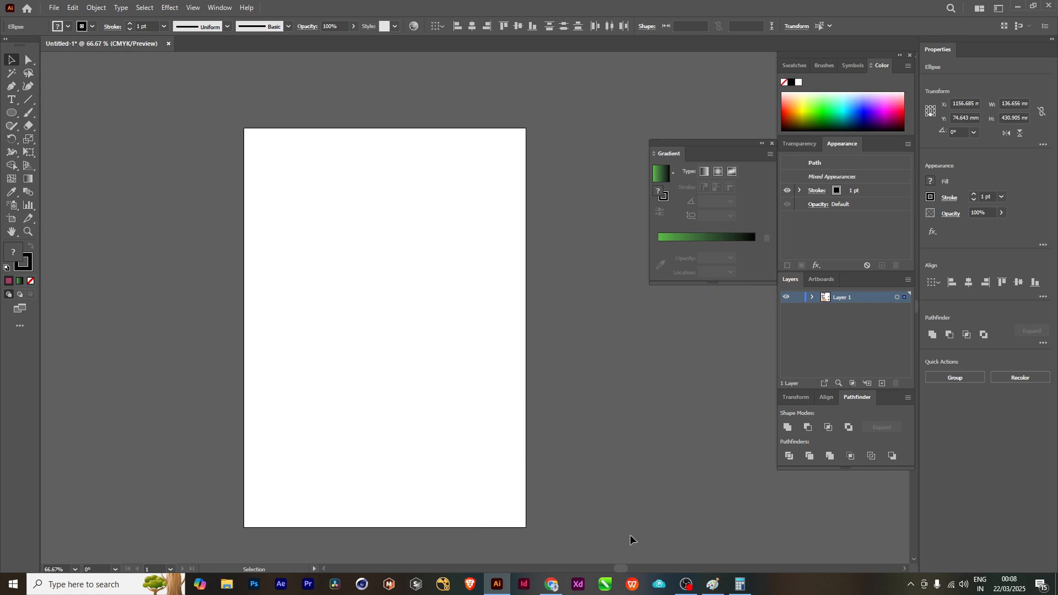
- Switch to Chrome, search Google for "wall clock" and show the image results
{"action": "left_click", "coordinate": [565, 579]}
{"action": "left_click", "coordinate": [391, 229]}
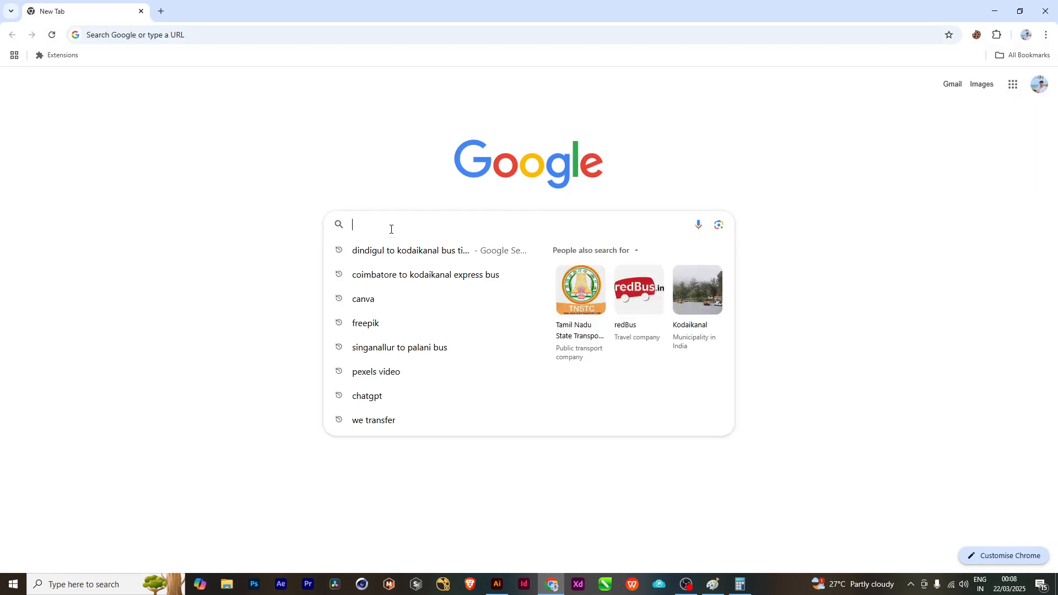
{"action": "type", "text": "wall cloc"}
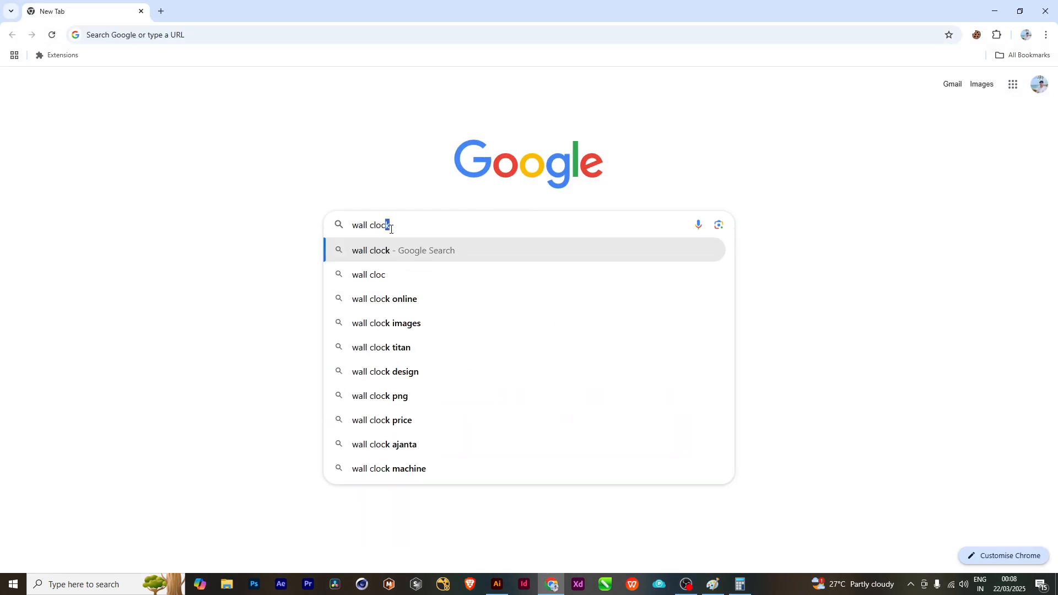
{"action": "key", "text": "Return"}
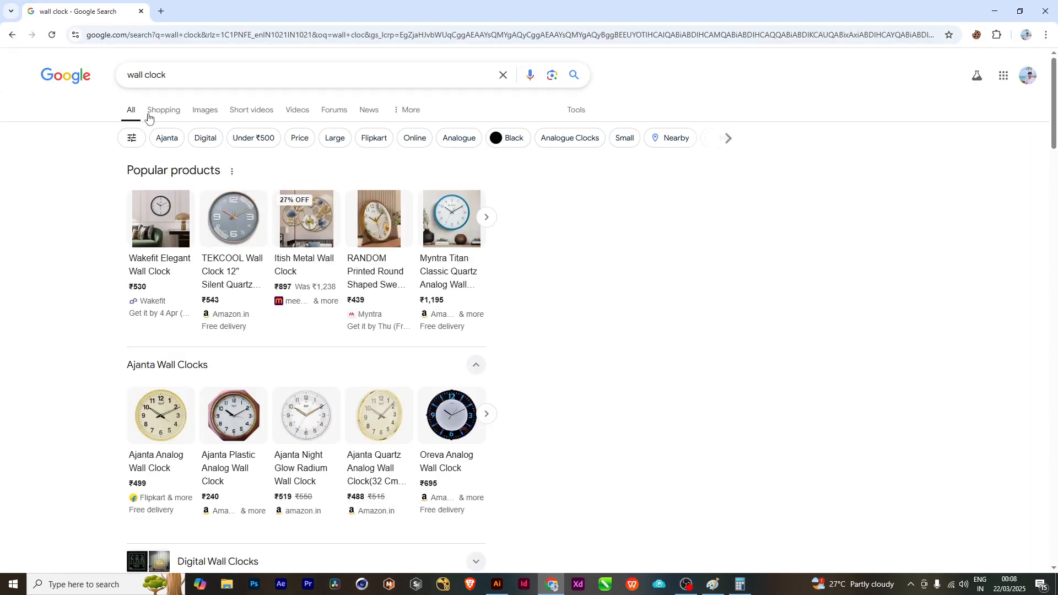
{"action": "left_click", "coordinate": [206, 113]}
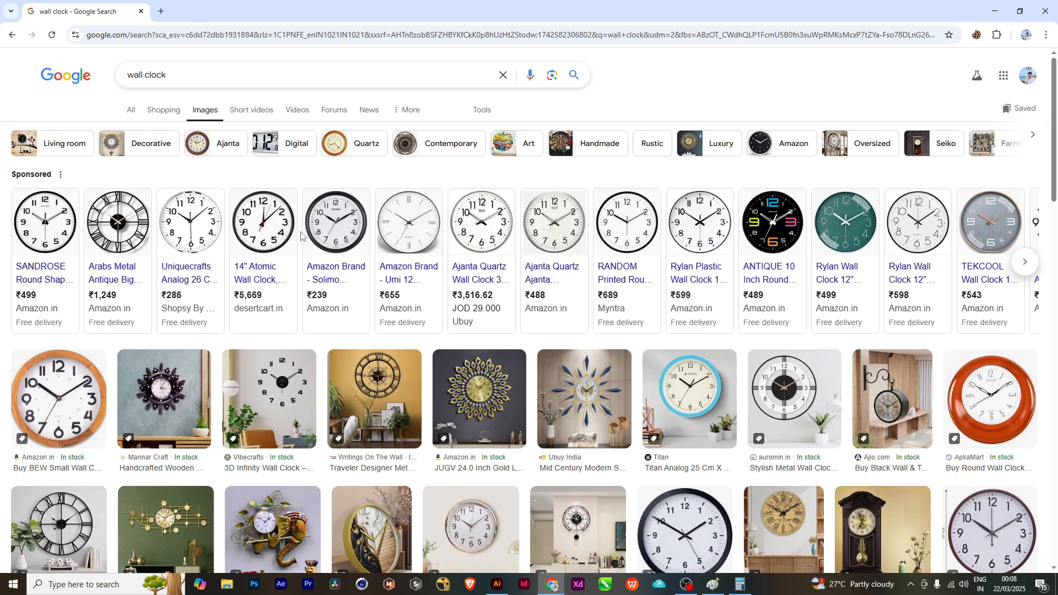
- Open the 14" Atomic Wall Clock product page as a reference and decline its deal alerts
{"action": "left_click", "coordinate": [270, 228]}
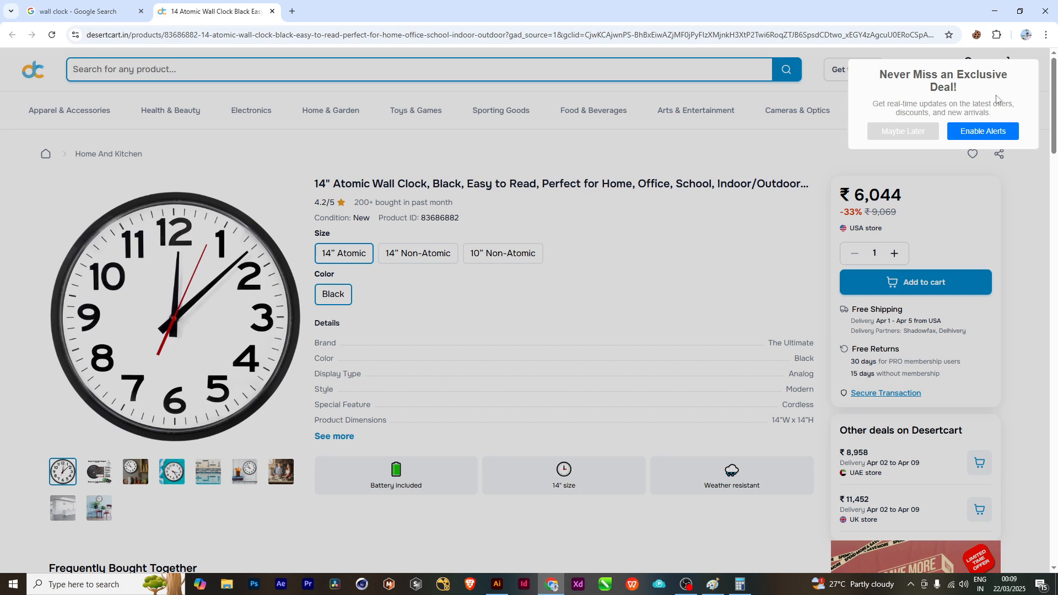
{"action": "left_click", "coordinate": [919, 131]}
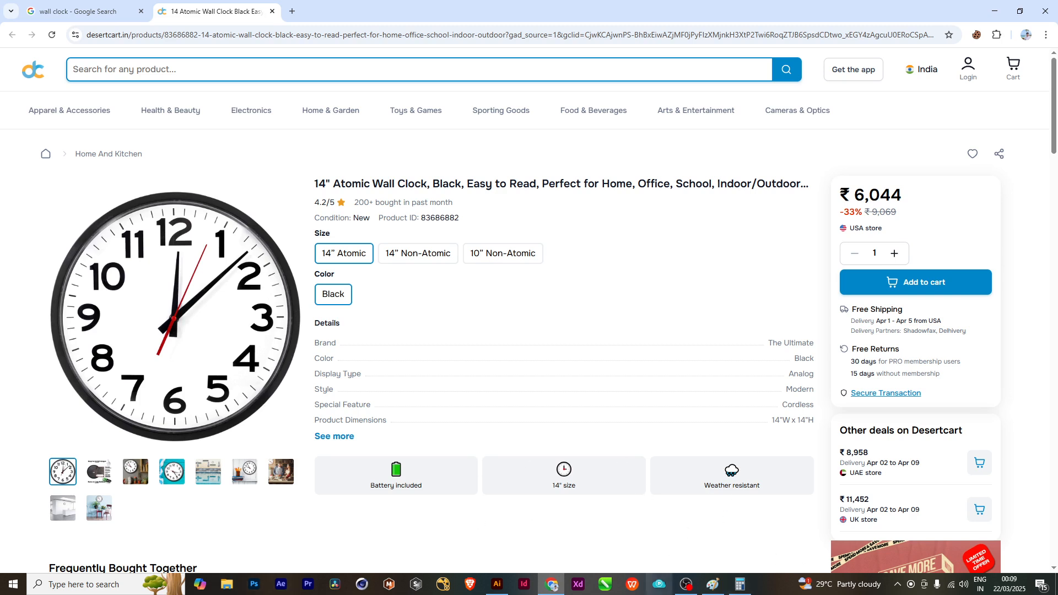
- Switch back to Illustrator and draw a circle about 160.6 mm in diameter on the empty artboard
{"action": "left_click", "coordinate": [496, 586]}
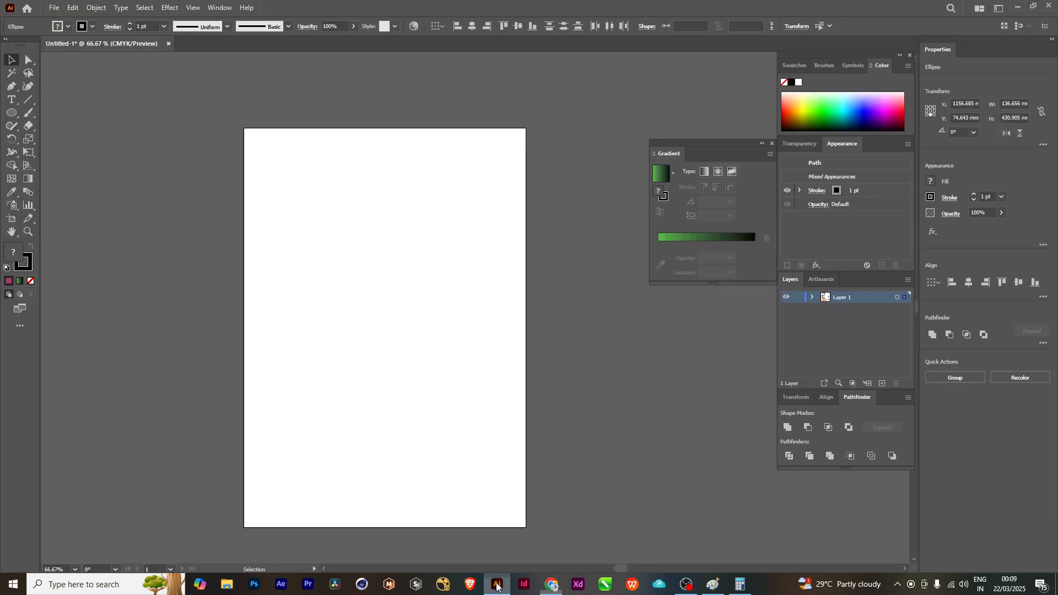
{"action": "left_click", "coordinate": [12, 112]}
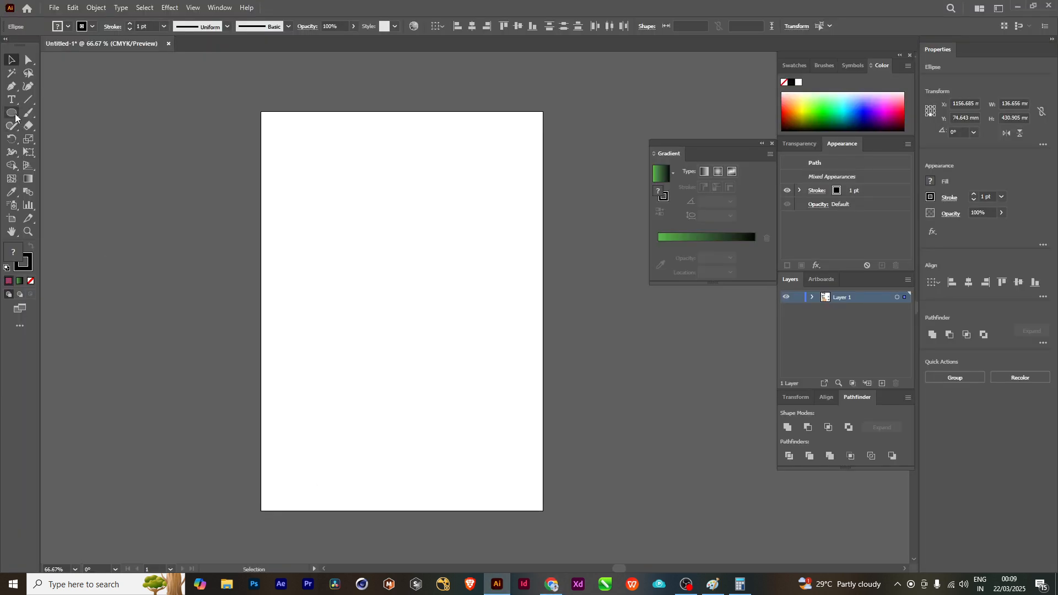
{"action": "mouse_move", "coordinate": [395, 287]}
{"action": "left_mouse_down"}
{"action": "mouse_move", "coordinate": [319, 184]}
{"action": "mouse_move", "coordinate": [286, 178]}
{"action": "mouse_move", "coordinate": [565, 304]}
{"action": "left_mouse_up"}
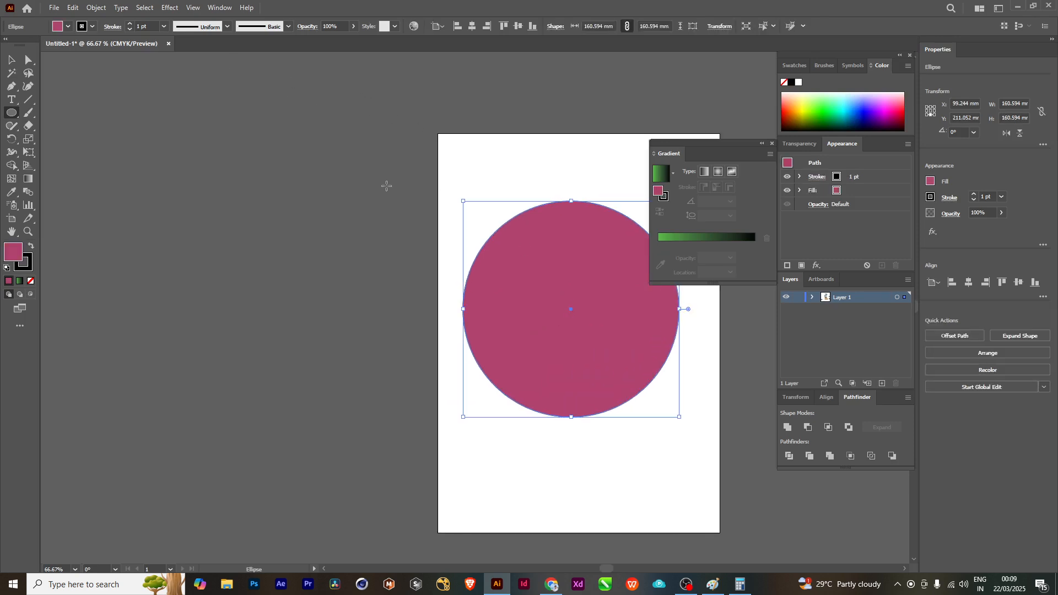
- Move the circle off the artboard to its left and enlarge it to about 190.5 mm in diameter
{"action": "left_click", "coordinate": [13, 60]}
{"action": "left_click_drag", "start_coordinate": [647, 291], "coordinate": [250, 277]}
{"action": "left_click_drag", "start_coordinate": [293, 324], "coordinate": [538, 333]}
{"action": "left_click_drag", "start_coordinate": [384, 294], "coordinate": [328, 291]}
{"action": "left_click_drag", "start_coordinate": [443, 225], "coordinate": [465, 205]}
{"action": "left_click_drag", "start_coordinate": [519, 248], "coordinate": [481, 228]}
{"action": "left_click", "coordinate": [482, 228]}
{"action": "left_click", "coordinate": [273, 284]}
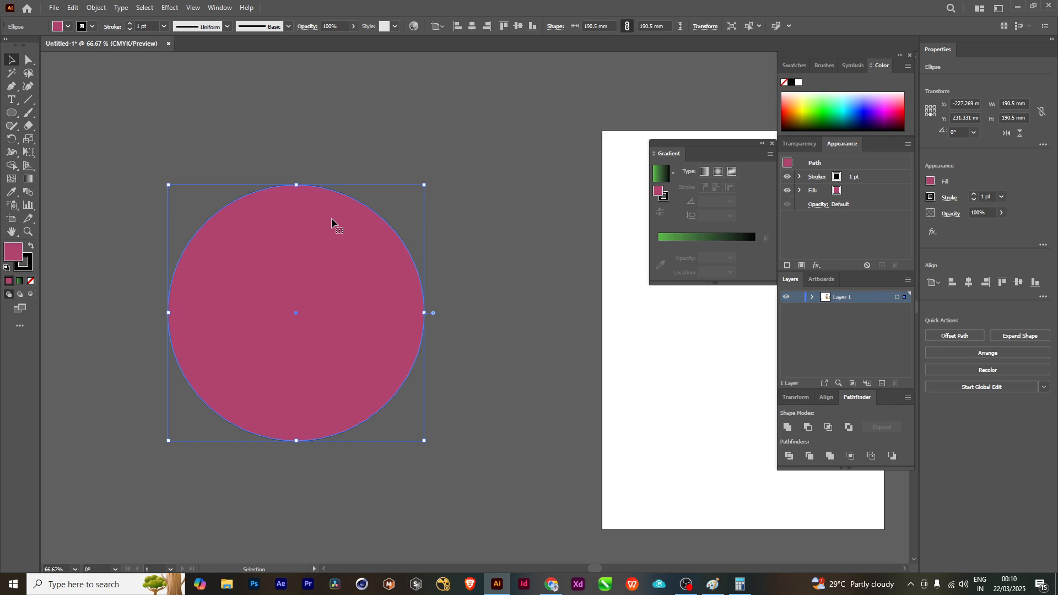
- Remove the stroke from the large circle
{"action": "left_click", "coordinate": [92, 26]}
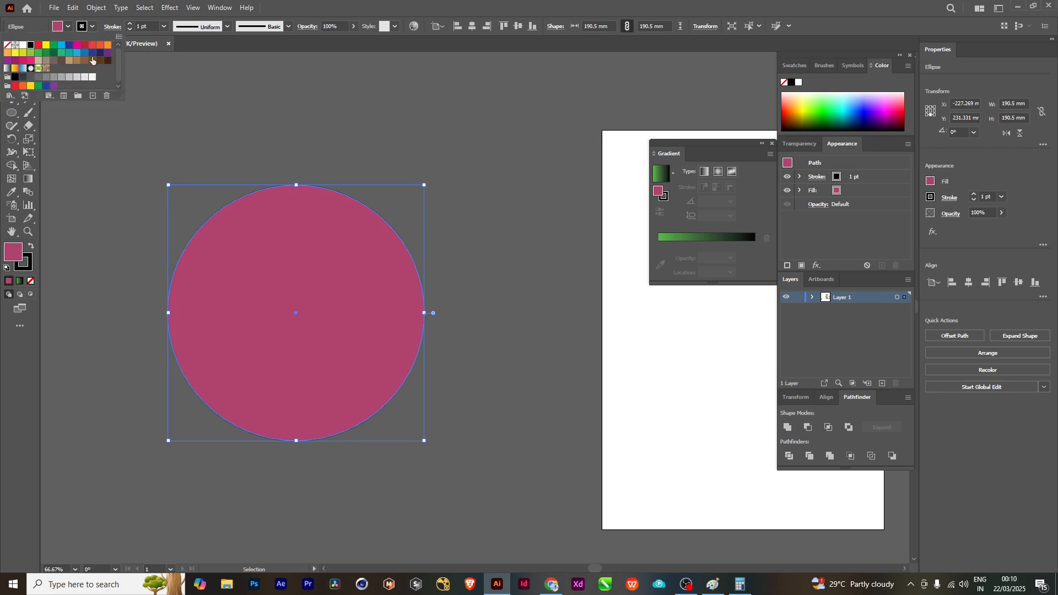
{"action": "left_click", "coordinate": [7, 46]}
{"action": "left_click", "coordinate": [283, 242]}
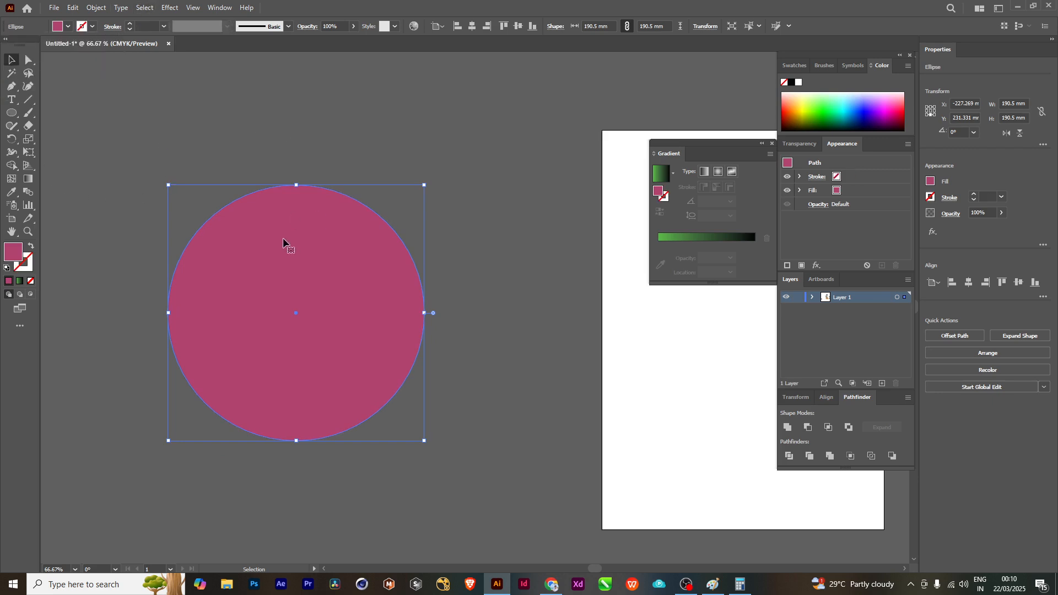
- Fill the circle with a gradient and change its green colour stop to white
{"action": "left_click", "coordinate": [19, 281]}
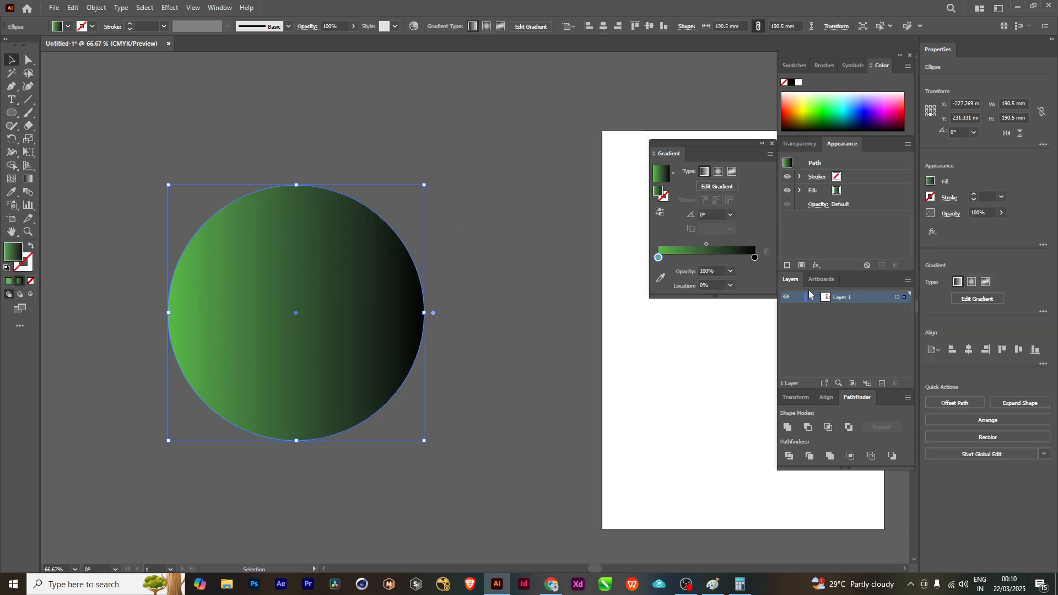
{"action": "double_click", "coordinate": [659, 257]}
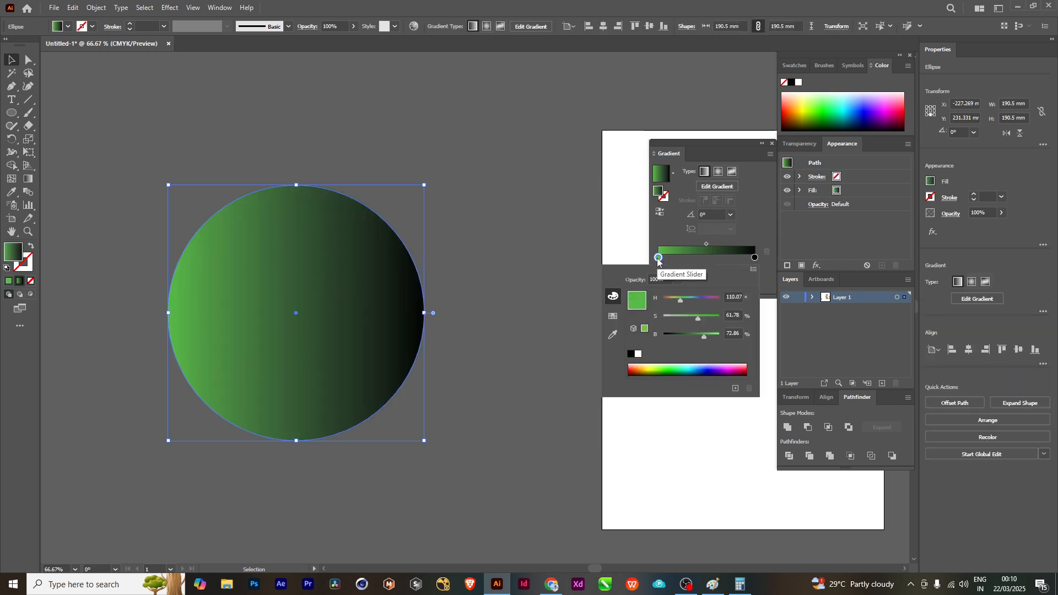
{"action": "left_click", "coordinate": [647, 364]}
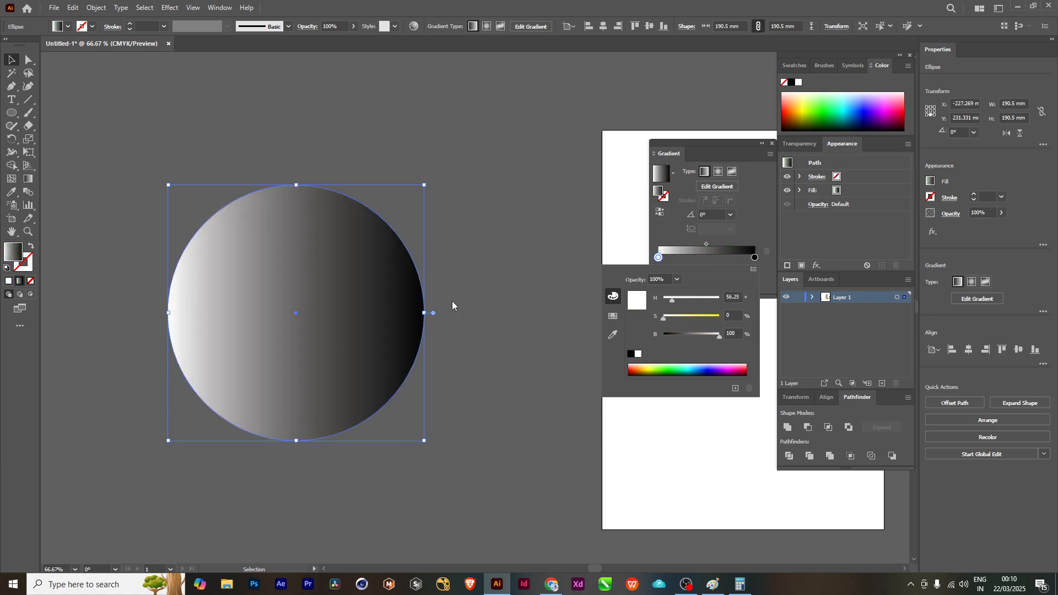
- Make the circle's gradient radial and shift its midpoint outward to 87%
{"action": "left_click", "coordinate": [716, 178]}
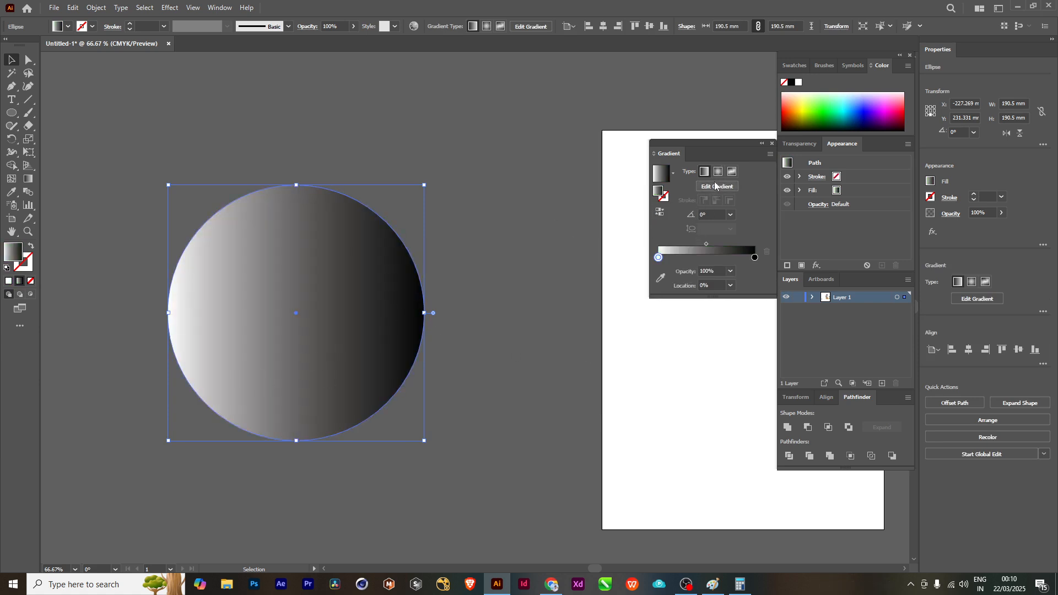
{"action": "left_click", "coordinate": [718, 172]}
{"action": "left_click_drag", "start_coordinate": [551, 302], "coordinate": [549, 245]}
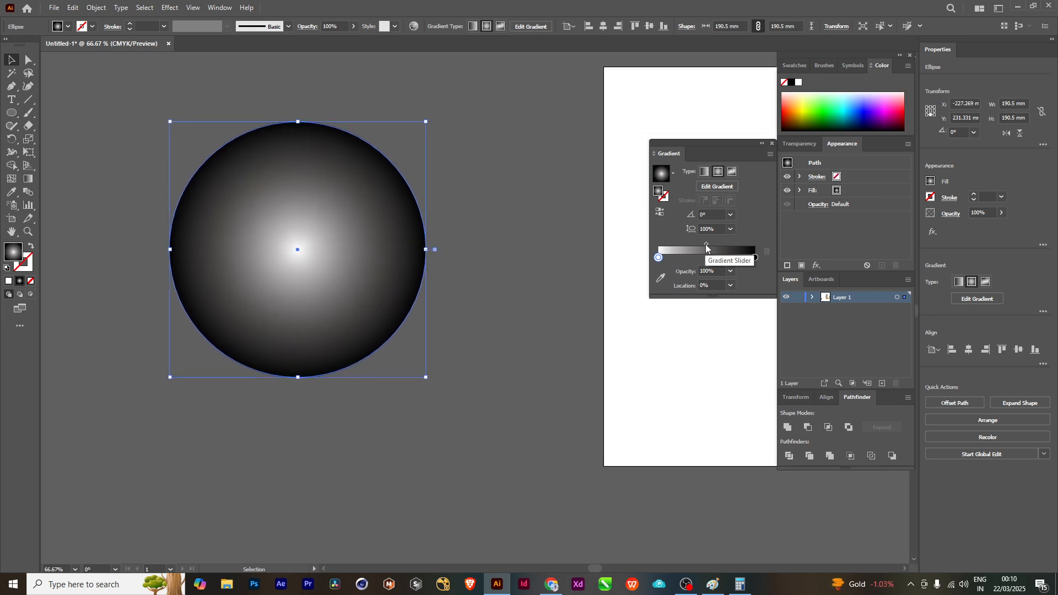
{"action": "left_click_drag", "start_coordinate": [706, 244], "coordinate": [748, 243]}
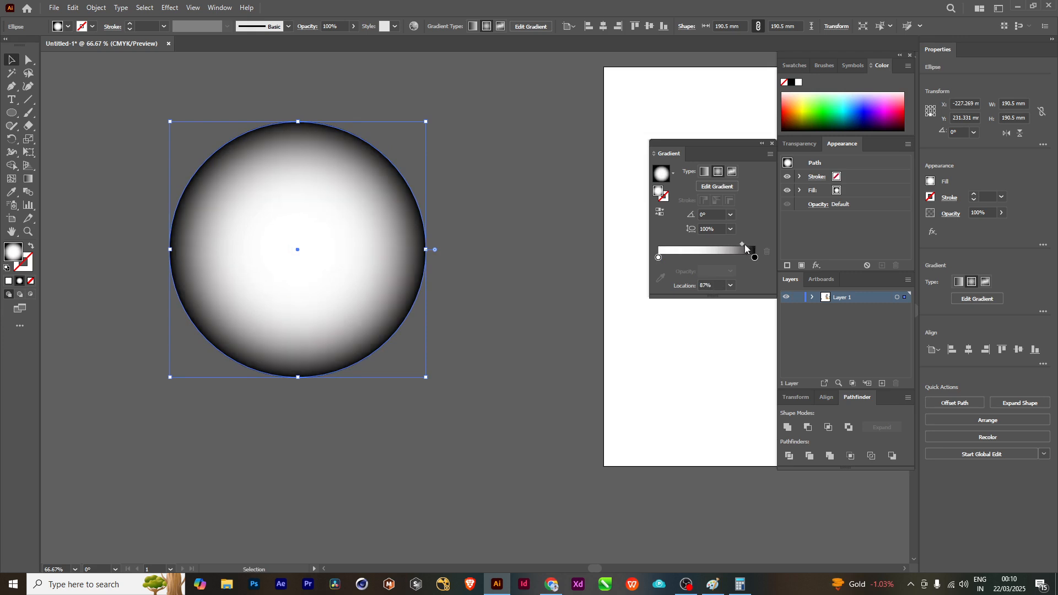
- Change the radial gradient's black colour stop to a dark grey swatch and move the gradient midpoint to about 84.8%
{"action": "left_click", "coordinate": [755, 258]}
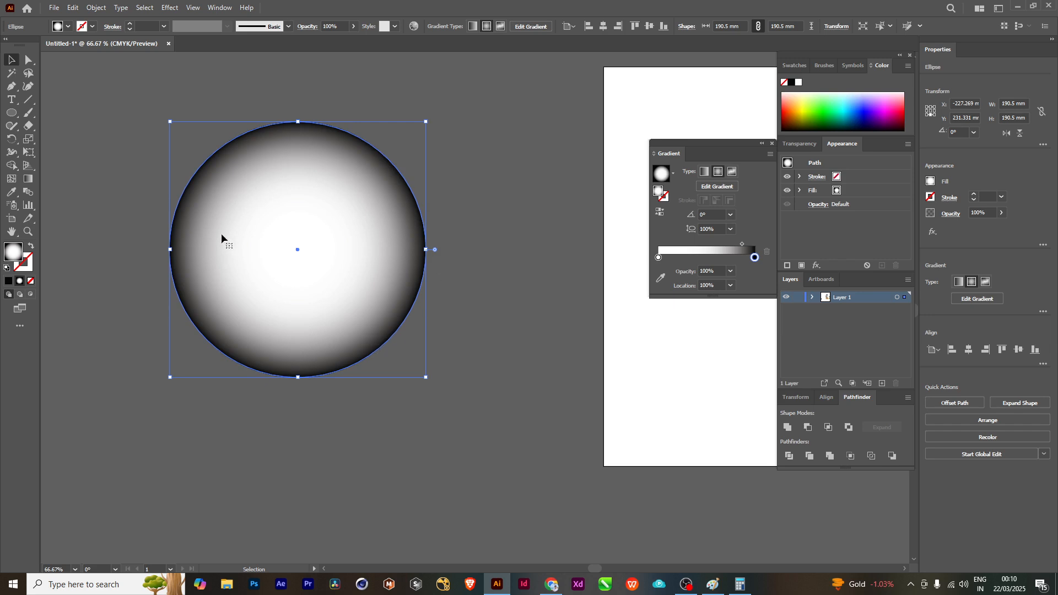
{"action": "double_click", "coordinate": [755, 257]}
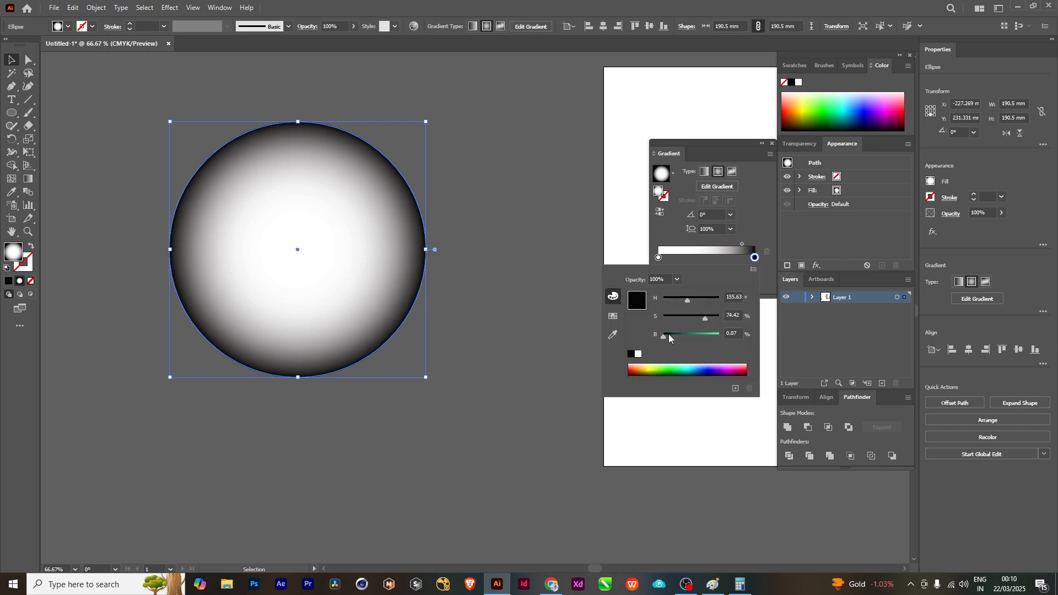
{"action": "left_click_drag", "start_coordinate": [669, 334], "coordinate": [656, 336]}
{"action": "left_click_drag", "start_coordinate": [686, 298], "coordinate": [690, 299]}
{"action": "left_click", "coordinate": [612, 316]}
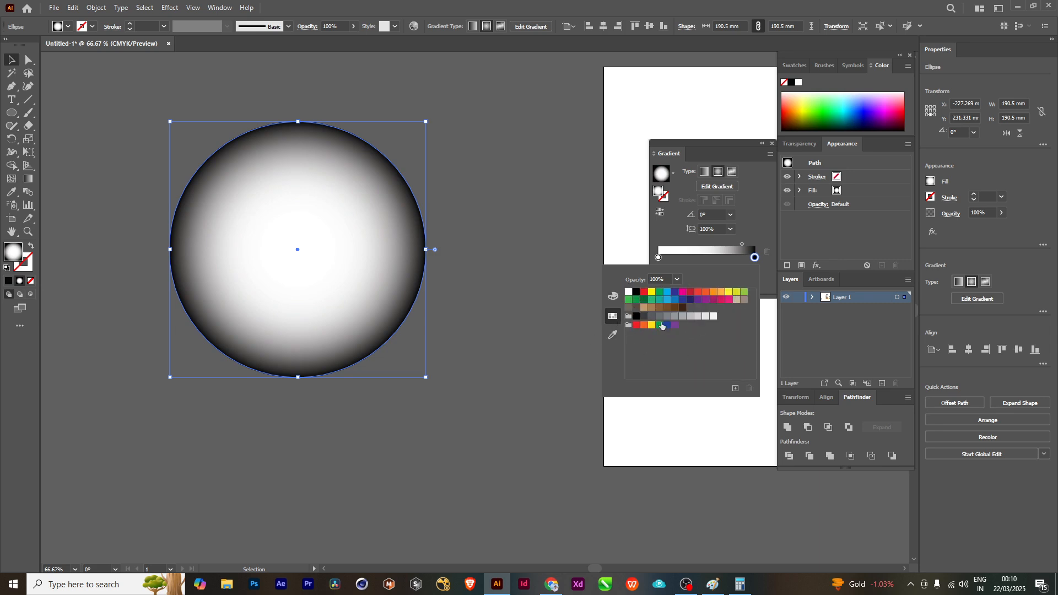
{"action": "left_click", "coordinate": [644, 317]}
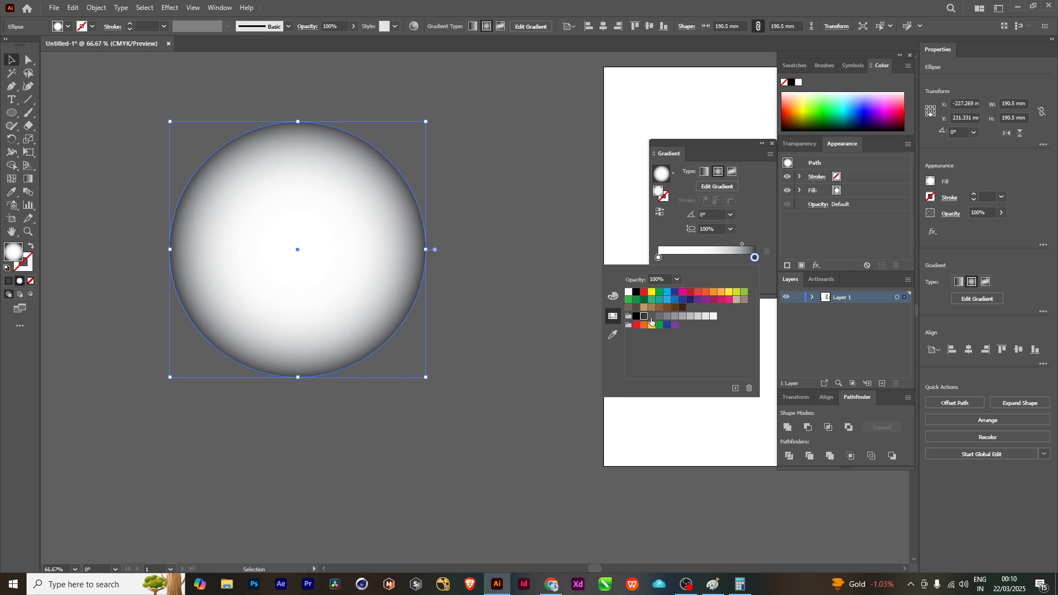
{"action": "left_click", "coordinate": [738, 153]}
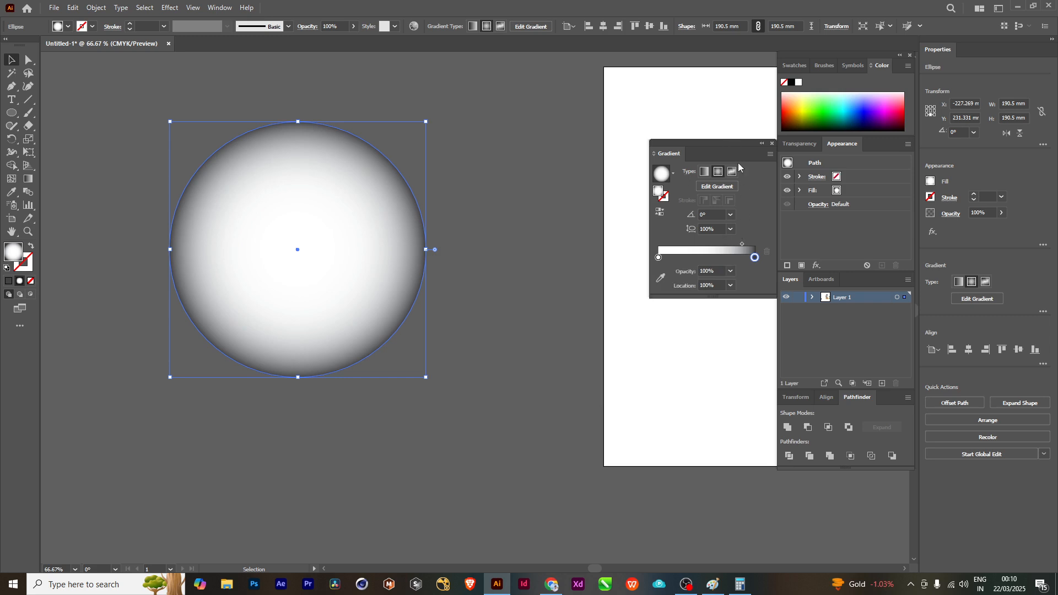
{"action": "mouse_move", "coordinate": [742, 244]}
{"action": "left_mouse_down"}
{"action": "mouse_move", "coordinate": [711, 245]}
{"action": "mouse_move", "coordinate": [740, 244]}
{"action": "left_mouse_up"}
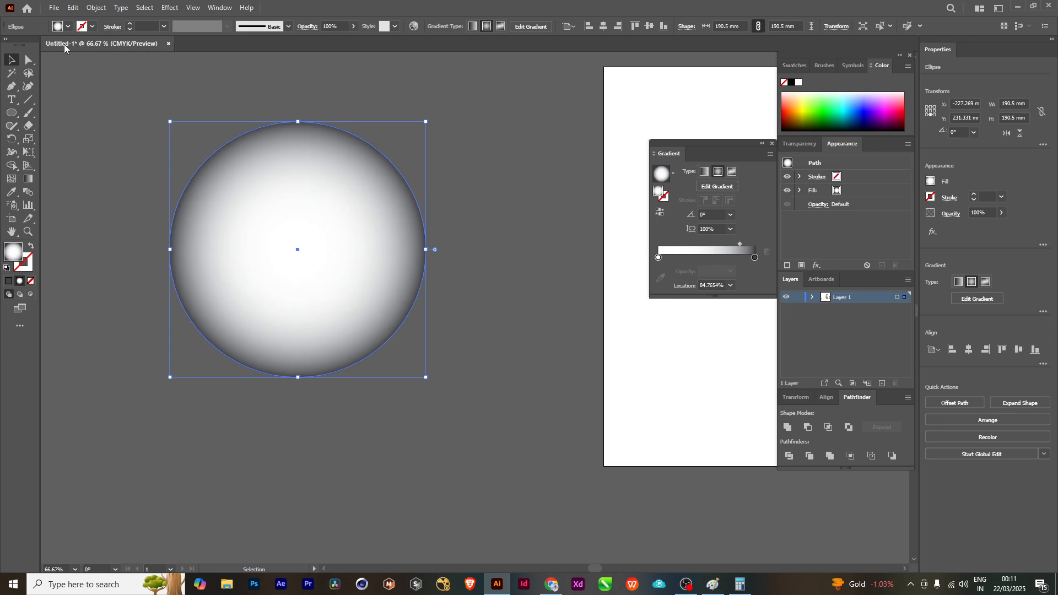
- Place a copy of the gradient circle behind the original and enlarge it from the centre to about 207.3 mm in diameter
{"action": "left_click", "coordinate": [432, 298]}
{"action": "scroll", "coordinate": [431, 299], "scroll_direction": "up", "scroll_amount": 2}
{"action": "left_click", "coordinate": [292, 267]}
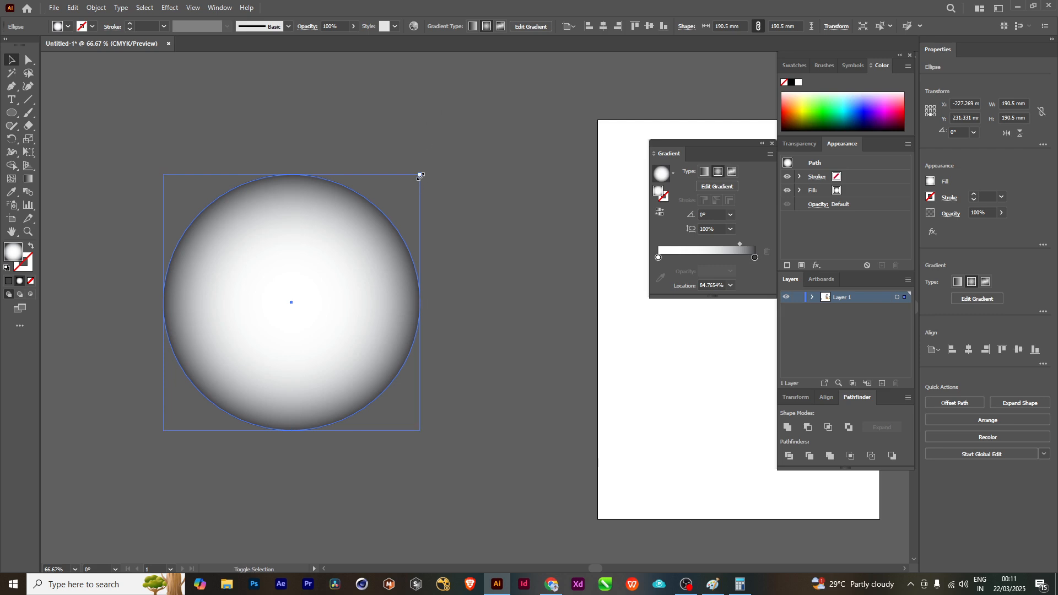
{"action": "left_click_drag", "start_coordinate": [420, 175], "coordinate": [451, 165]}
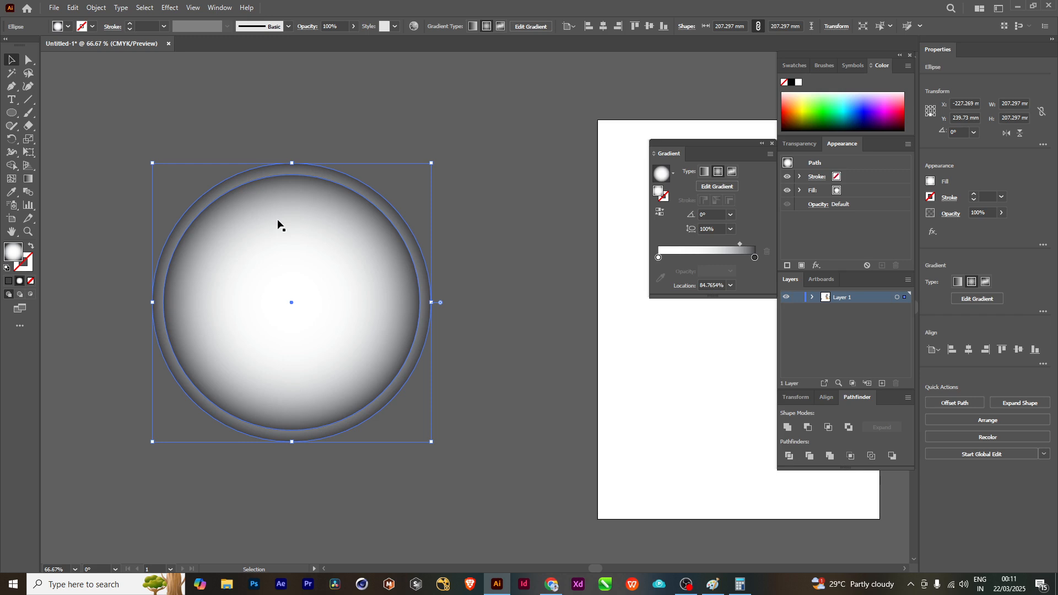
- Fill the larger back circle with solid black (000000)
{"action": "left_click", "coordinate": [8, 282]}
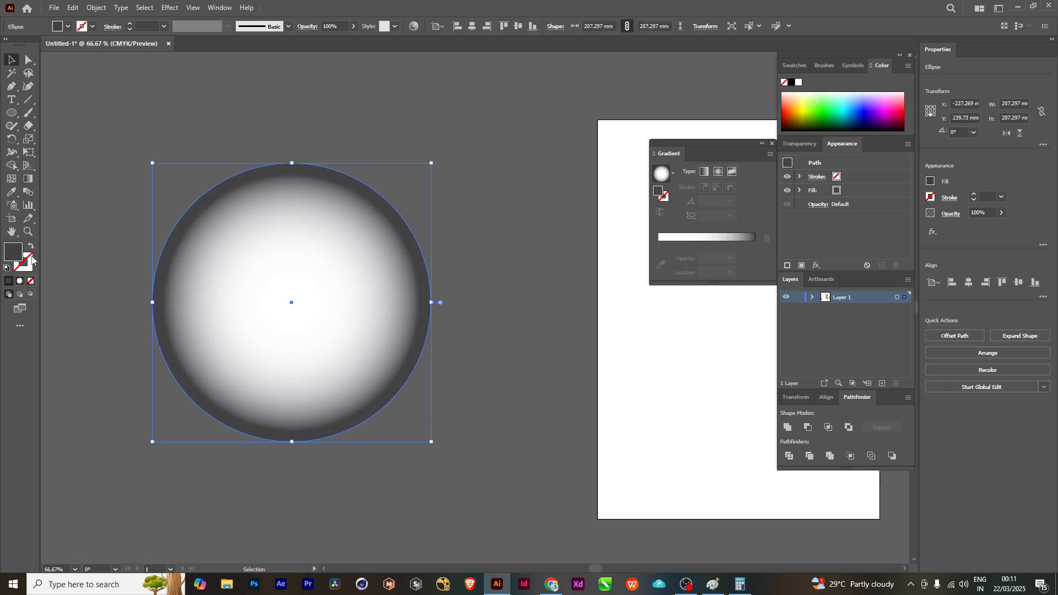
{"action": "double_click", "coordinate": [13, 252]}
{"action": "left_click_drag", "start_coordinate": [624, 316], "coordinate": [536, 421]}
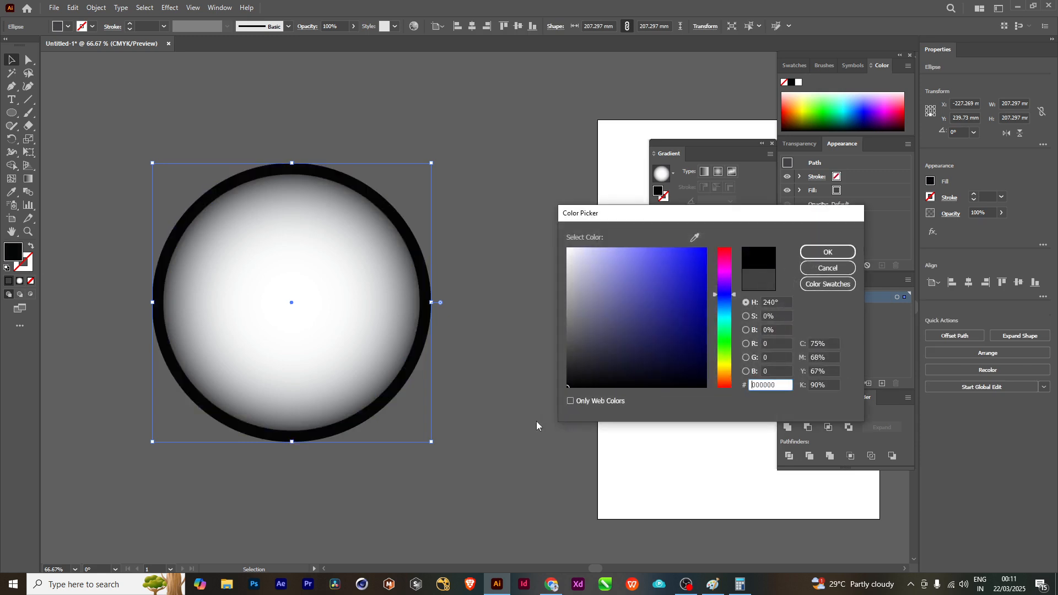
{"action": "left_click", "coordinate": [827, 254]}
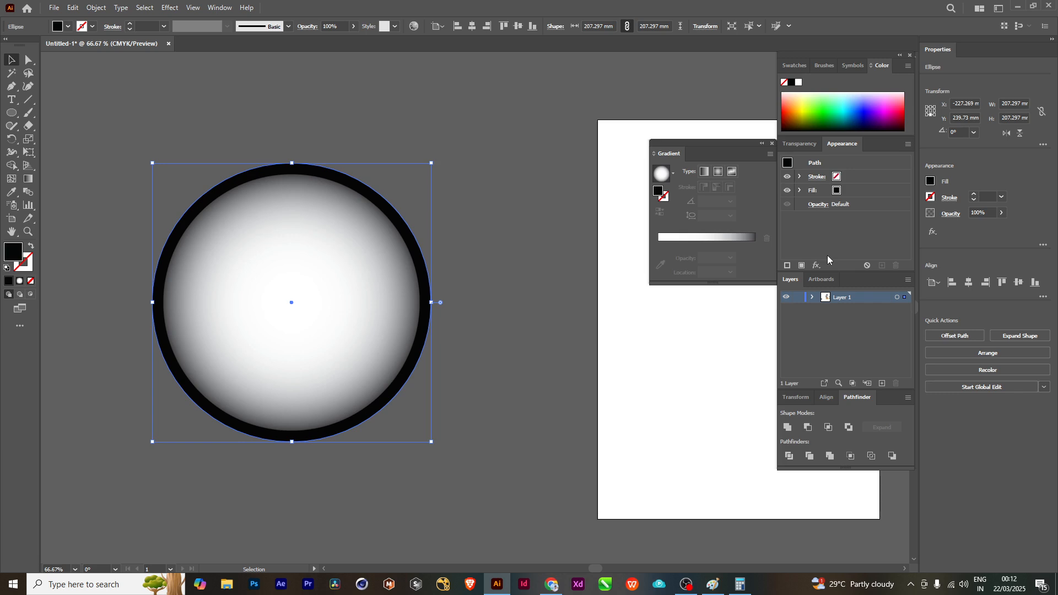
- Fill the larger back circle with a linear white-to-dark-grey gradient and move its midpoint to about 44.5%
{"action": "left_click", "coordinate": [19, 280]}
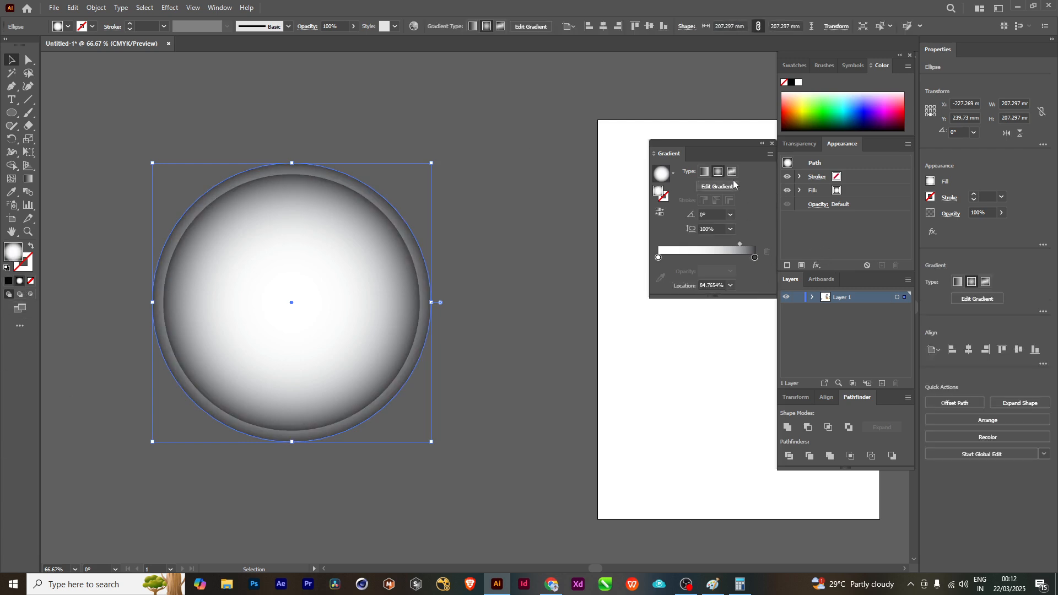
{"action": "left_click", "coordinate": [705, 172]}
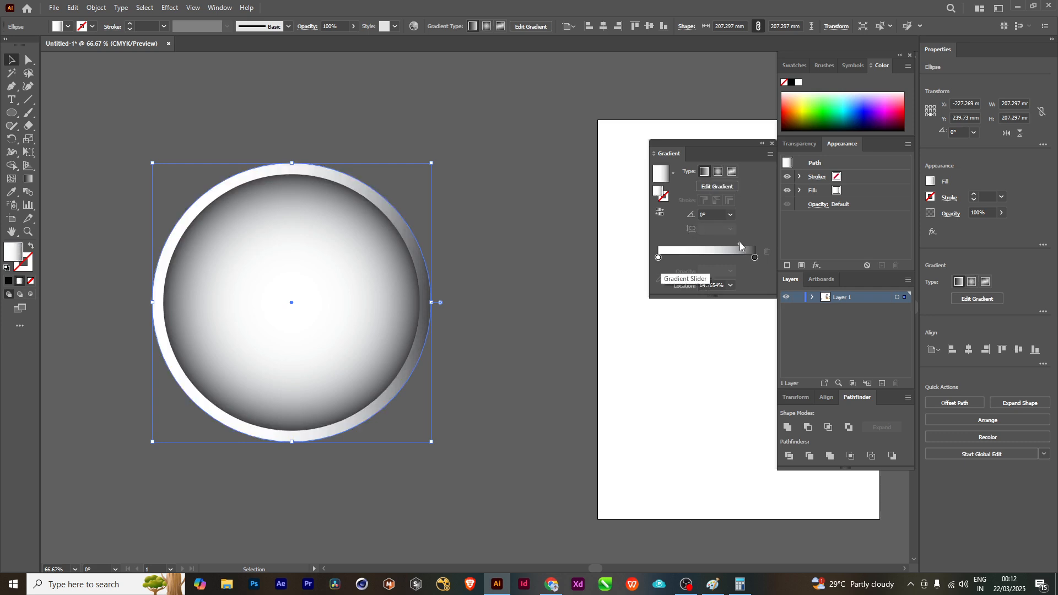
{"action": "left_click_drag", "start_coordinate": [740, 242], "coordinate": [701, 244]}
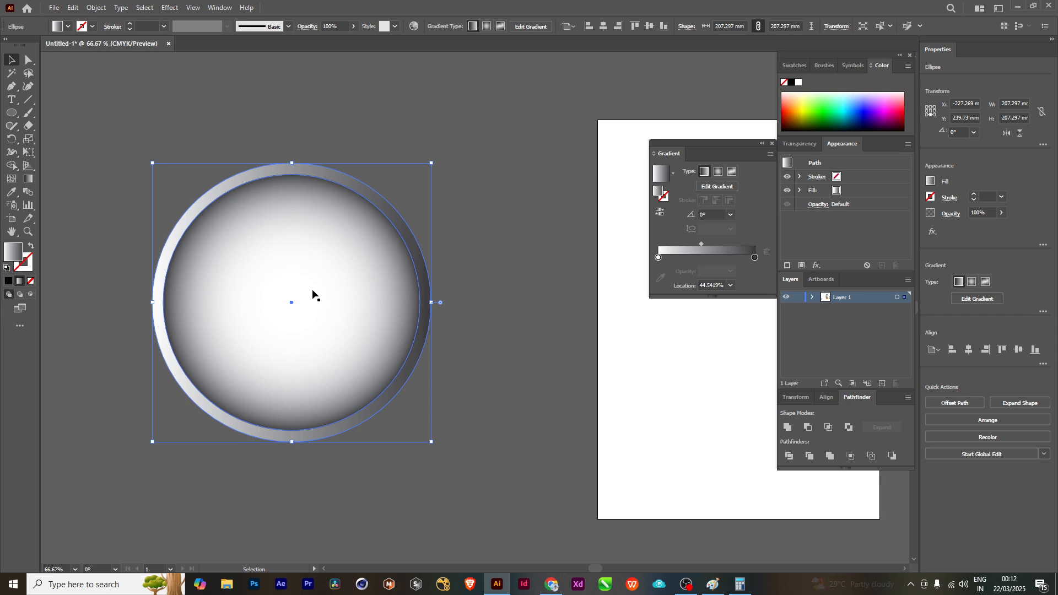
{"action": "left_click", "coordinate": [659, 257]}
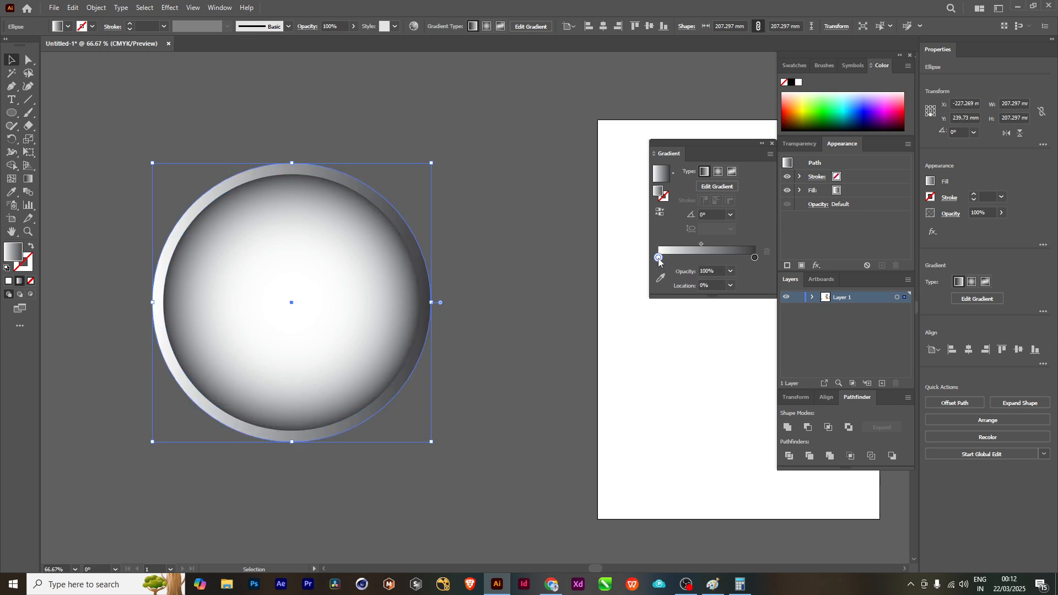
- Change the end stop of the outer ring's linear gradient to the dark blue-violet swatch
{"action": "left_click", "coordinate": [755, 257]}
{"action": "double_click", "coordinate": [755, 257]}
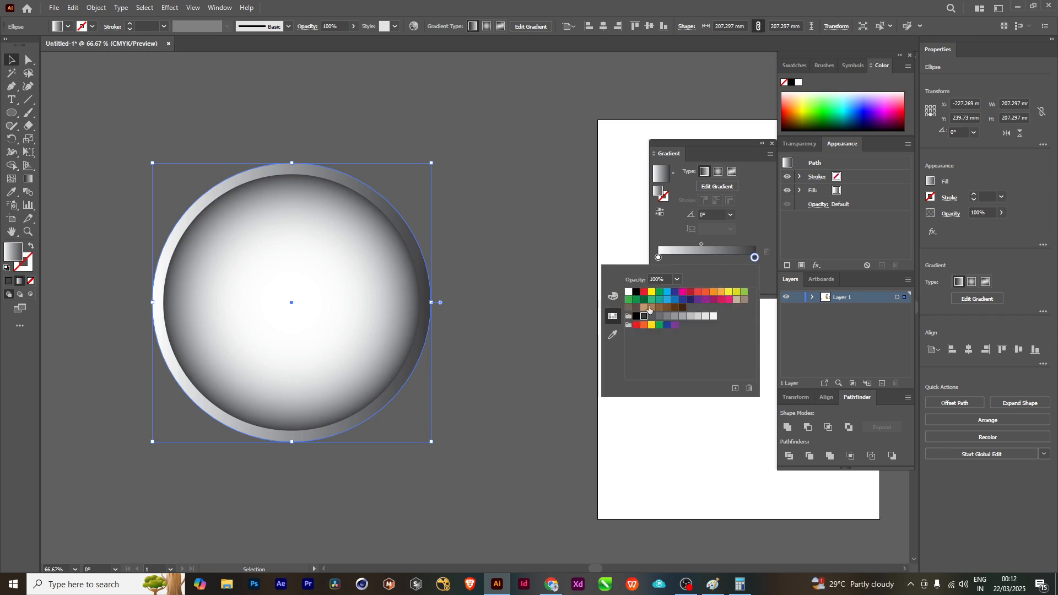
{"action": "left_click", "coordinate": [689, 301]}
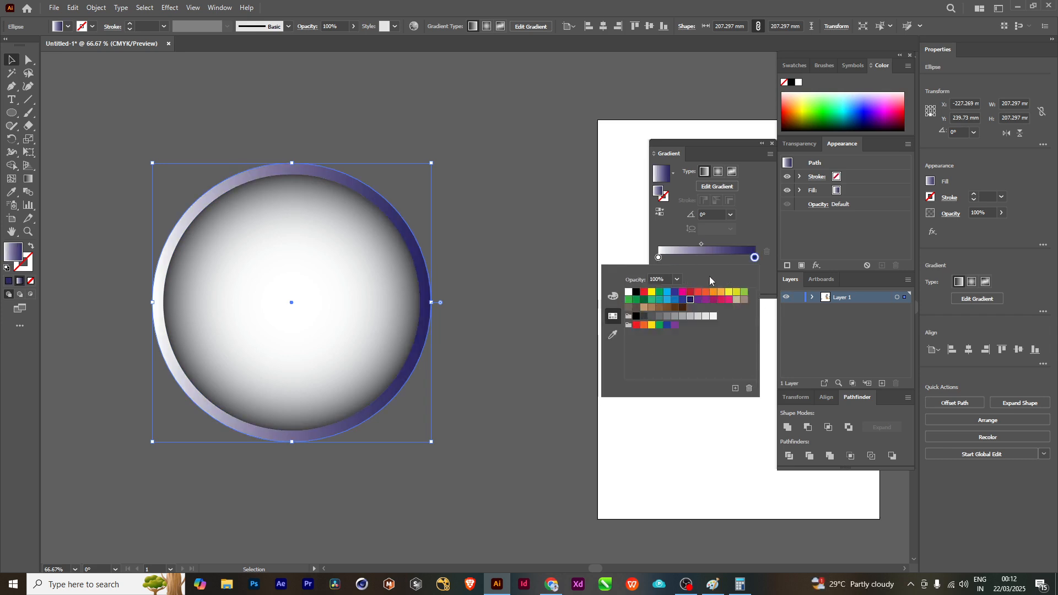
- Set the ring gradient's start stop to a light blue with hue 204.36° and saturation 50%, and deselect the ring
{"action": "double_click", "coordinate": [659, 257]}
{"action": "left_click", "coordinate": [612, 297]}
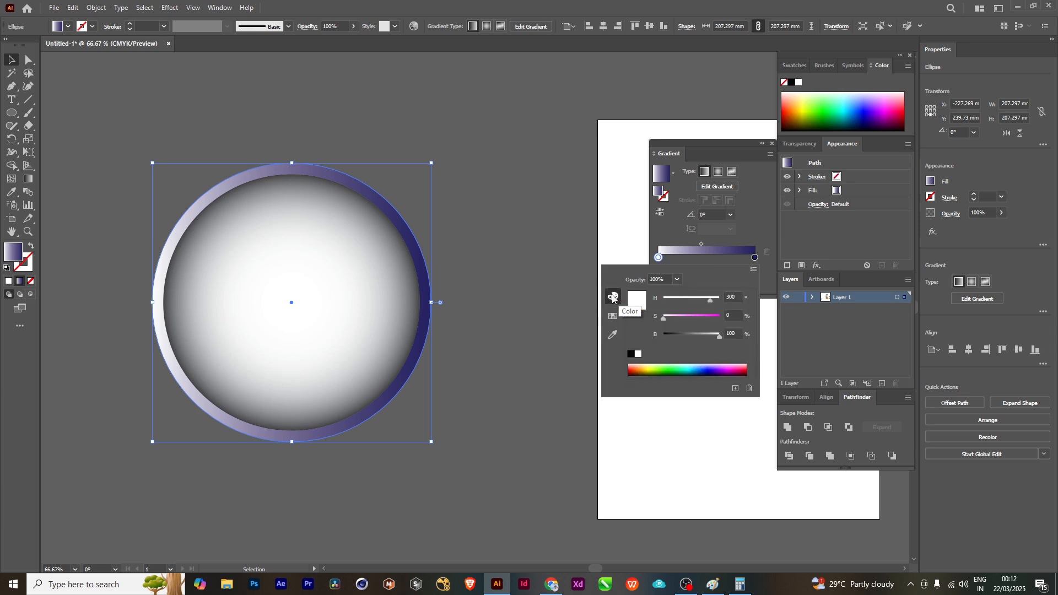
{"action": "left_click", "coordinate": [698, 366]}
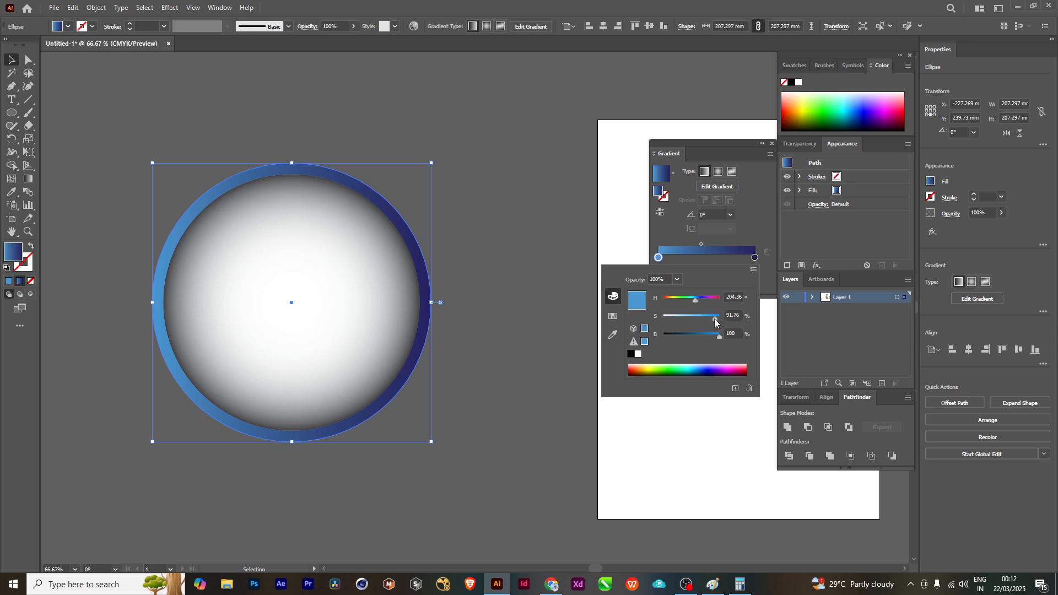
{"action": "left_click_drag", "start_coordinate": [714, 322], "coordinate": [696, 323]}
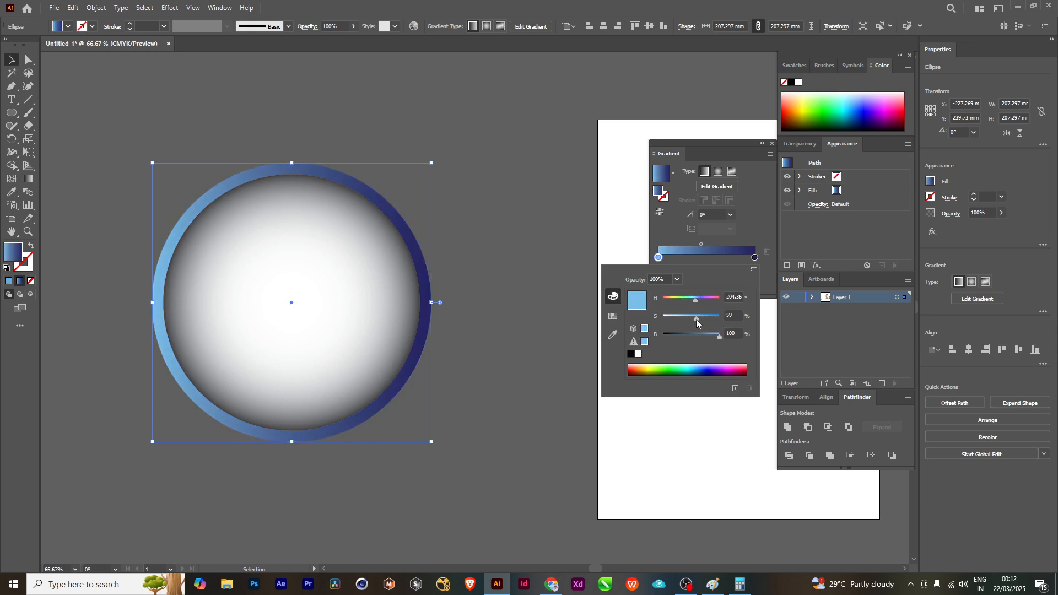
{"action": "left_click", "coordinate": [374, 80]}
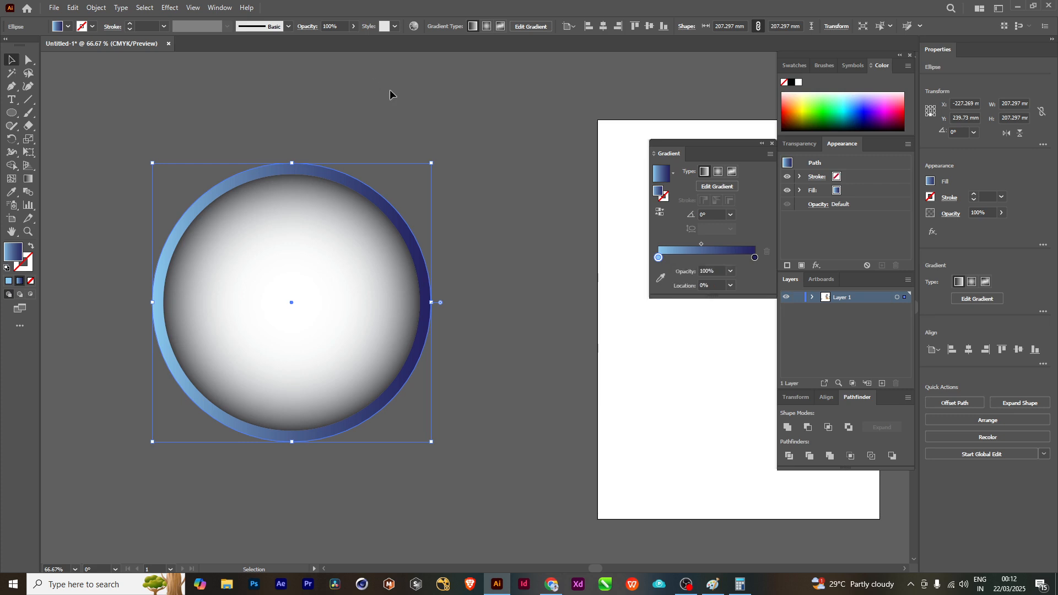
{"action": "left_click", "coordinate": [389, 94]}
- Select both circles of the blue-ringed ball, move them upward and closer to the artboard, and deselect them
{"action": "scroll", "coordinate": [449, 235], "scroll_direction": "down", "scroll_amount": 2}
{"action": "scroll", "coordinate": [308, 153], "scroll_direction": "up", "scroll_amount": 1}
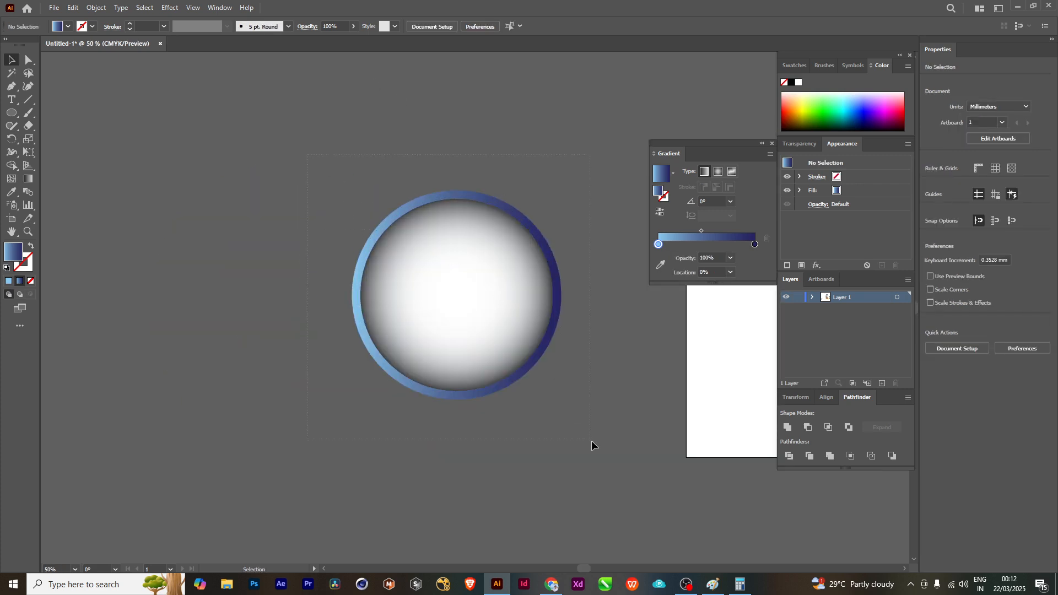
{"action": "left_click_drag", "start_coordinate": [477, 302], "coordinate": [364, 278]}
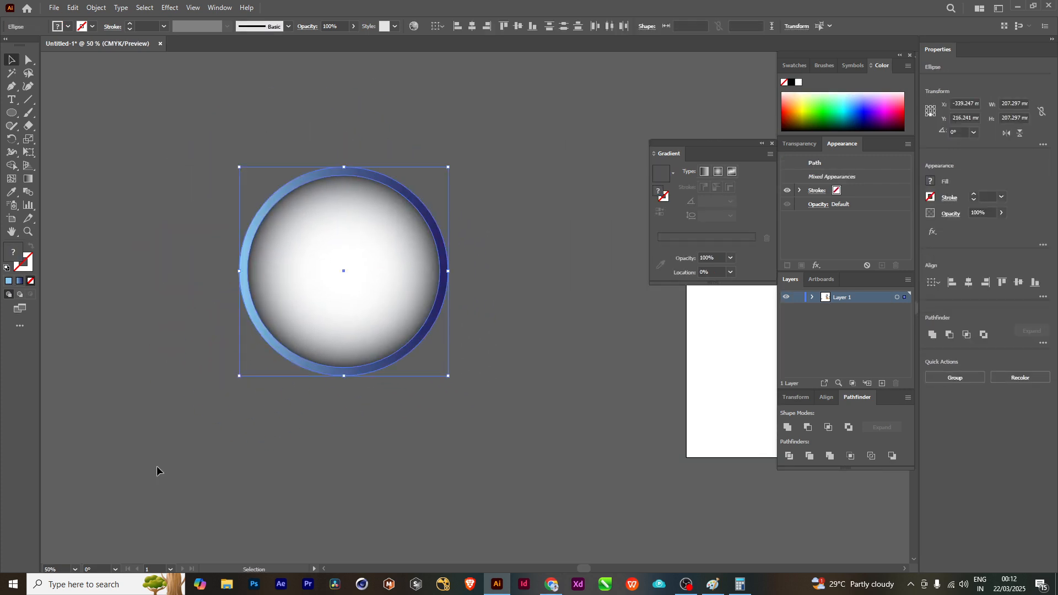
{"action": "left_click_drag", "start_coordinate": [438, 325], "coordinate": [373, 446]}
{"action": "left_click_drag", "start_coordinate": [312, 365], "coordinate": [487, 154]}
{"action": "mouse_move", "coordinate": [465, 213]}
{"action": "left_mouse_down"}
{"action": "mouse_move", "coordinate": [406, 286]}
{"action": "mouse_move", "coordinate": [476, 218]}
{"action": "left_mouse_up"}
{"action": "left_click_drag", "start_coordinate": [305, 442], "coordinate": [347, 327]}
{"action": "left_click", "coordinate": [338, 392]}
- Draw a new circle about 241.3 mm in diameter on the empty canvas below the ringed ball
{"action": "key", "text": "l"}
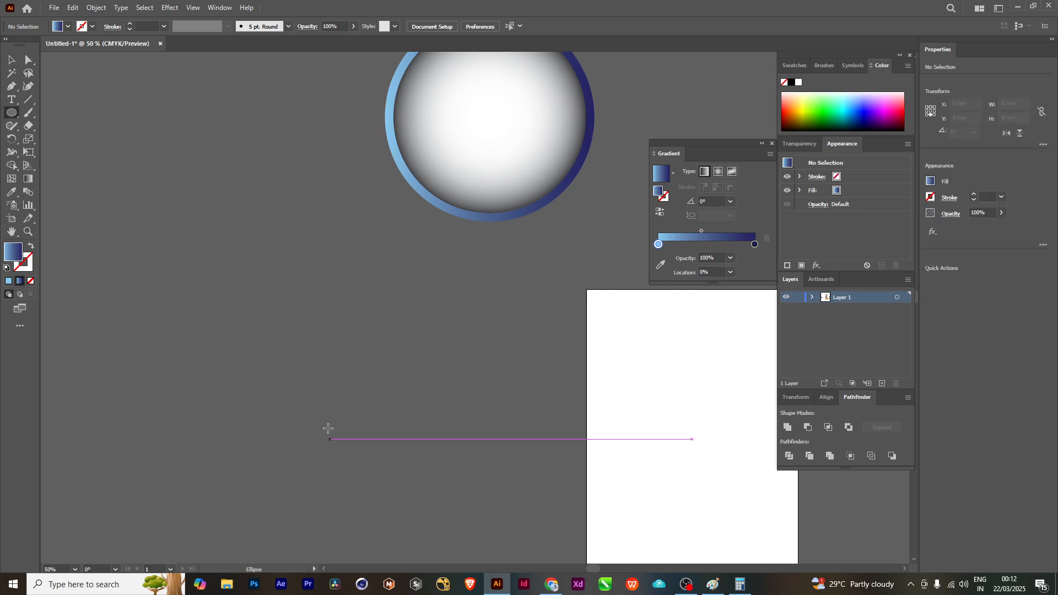
{"action": "mouse_move", "coordinate": [322, 411]}
{"action": "left_mouse_down"}
{"action": "mouse_move", "coordinate": [222, 290]}
{"action": "mouse_move", "coordinate": [201, 290]}
{"action": "left_mouse_up"}
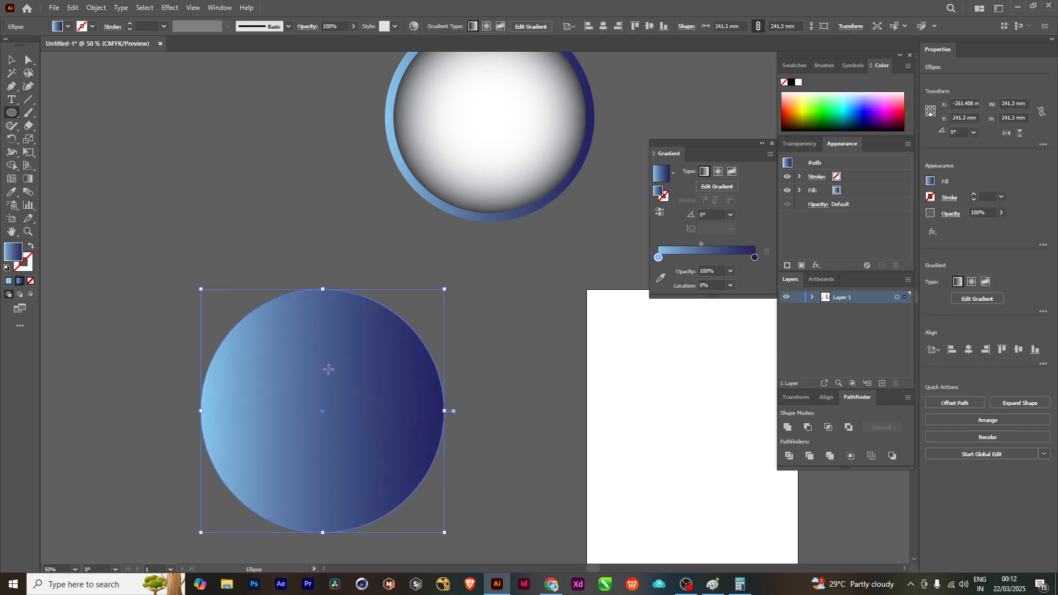
{"action": "scroll", "coordinate": [328, 369], "scroll_direction": "down", "scroll_amount": 1}
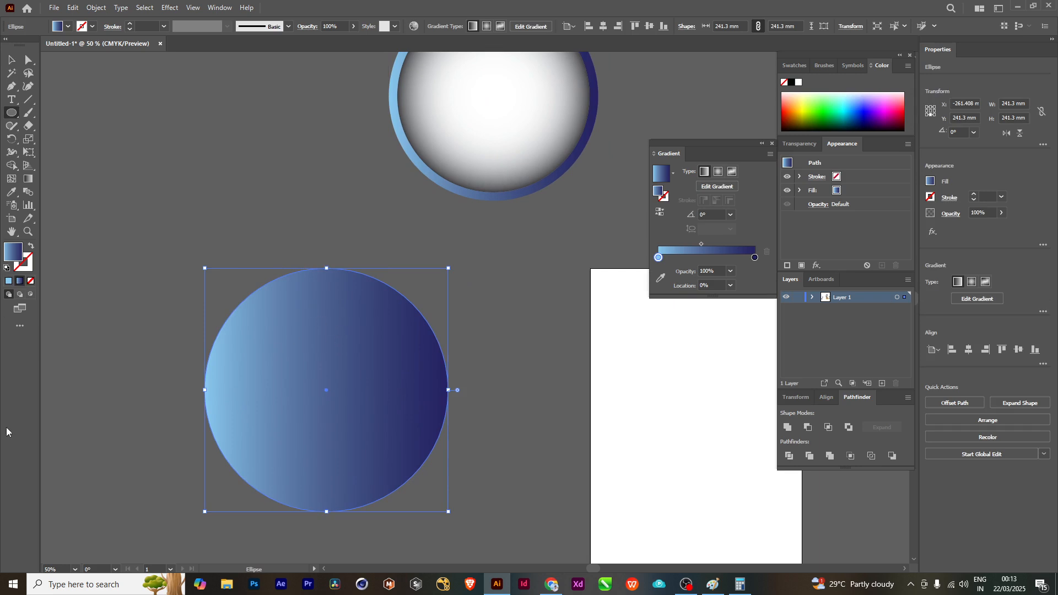
- Recolour the new circle's gradient with a white start stop at 0% saturation and a dark grey end stop
{"action": "left_click_drag", "start_coordinate": [702, 142], "coordinate": [683, 160]}
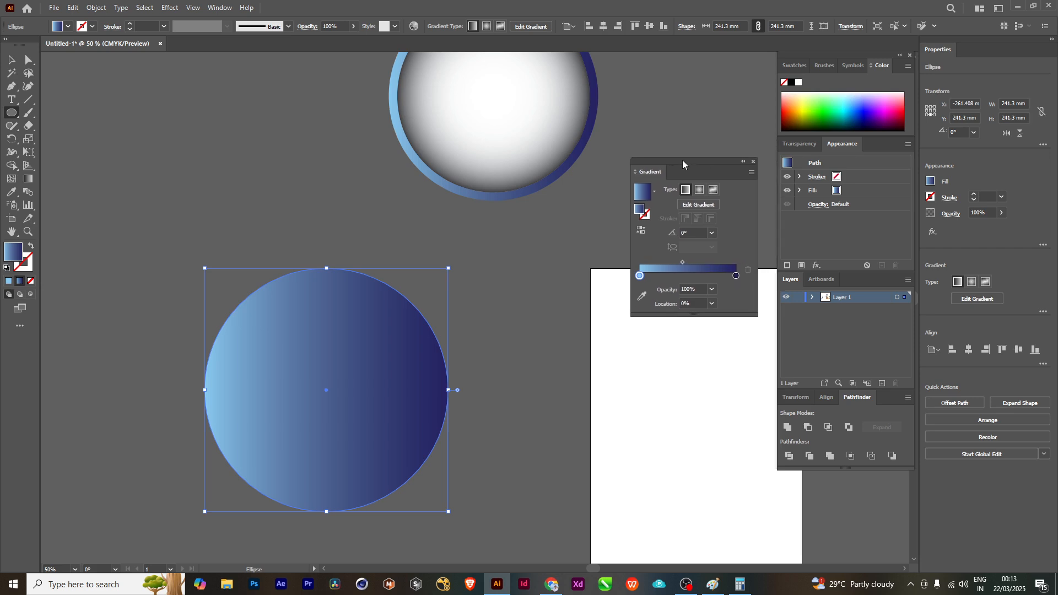
{"action": "double_click", "coordinate": [640, 277]}
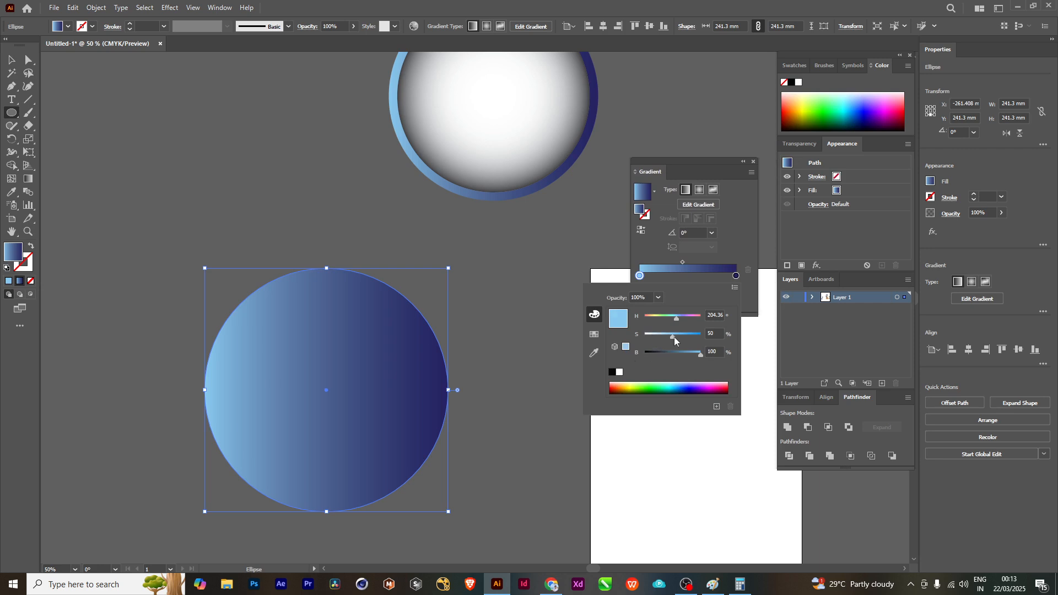
{"action": "left_click_drag", "start_coordinate": [673, 336], "coordinate": [645, 335]}
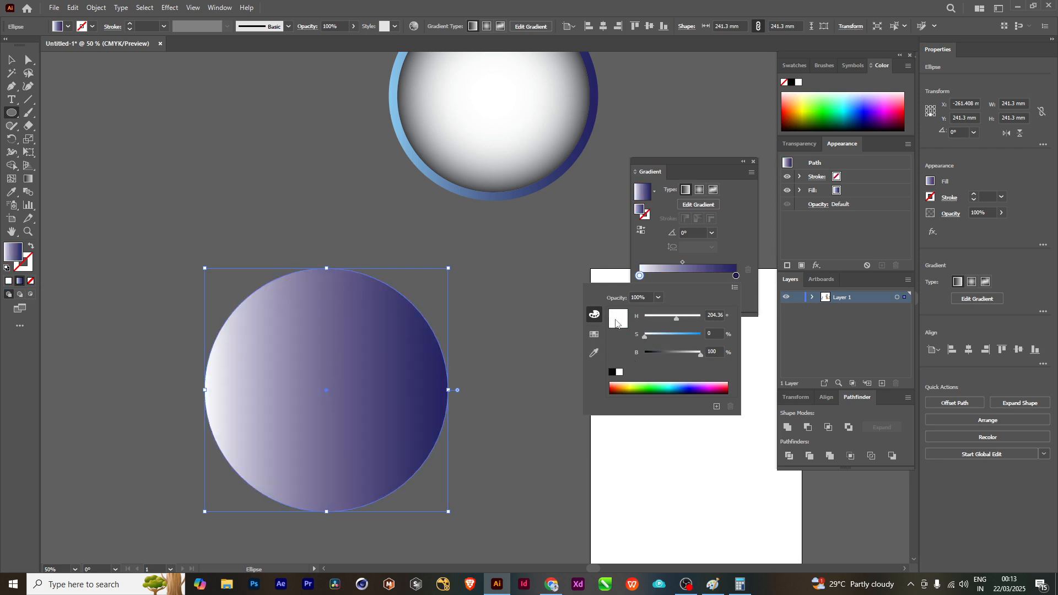
{"action": "left_click", "coordinate": [736, 276]}
{"action": "double_click", "coordinate": [736, 276]}
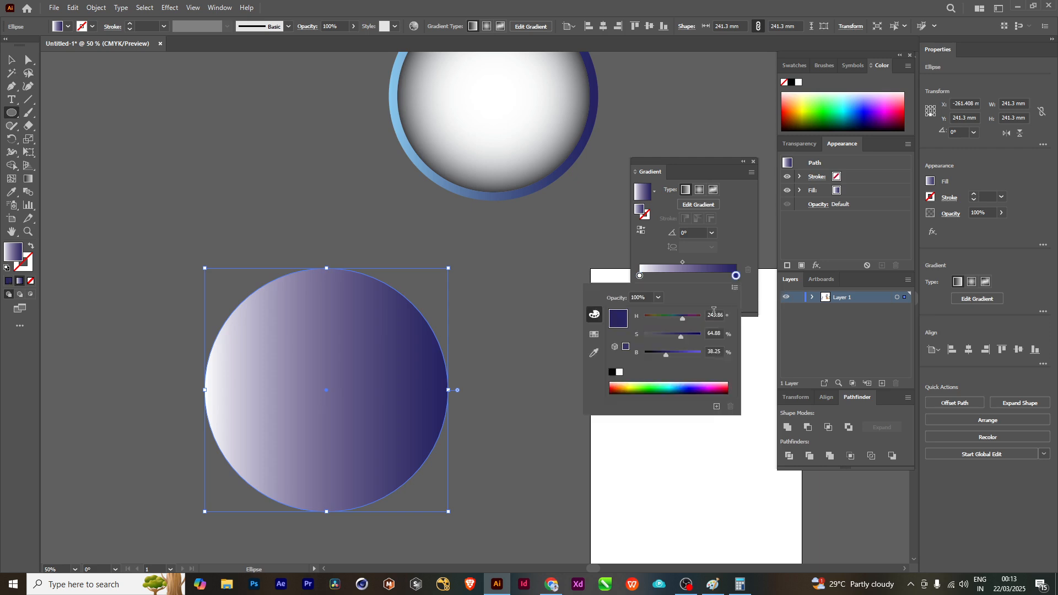
{"action": "left_click", "coordinate": [594, 334]}
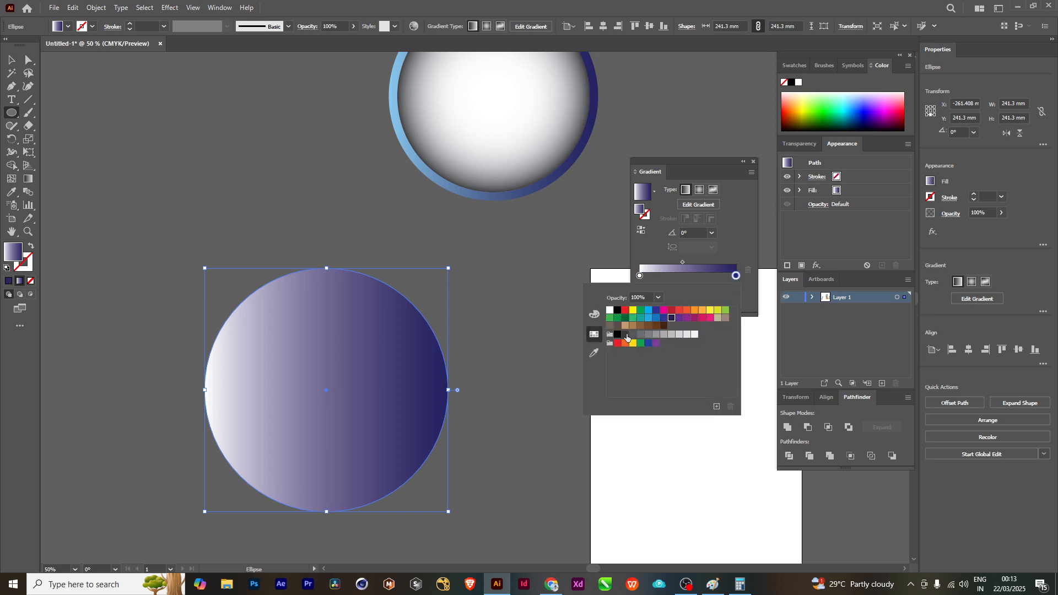
{"action": "left_click", "coordinate": [625, 334]}
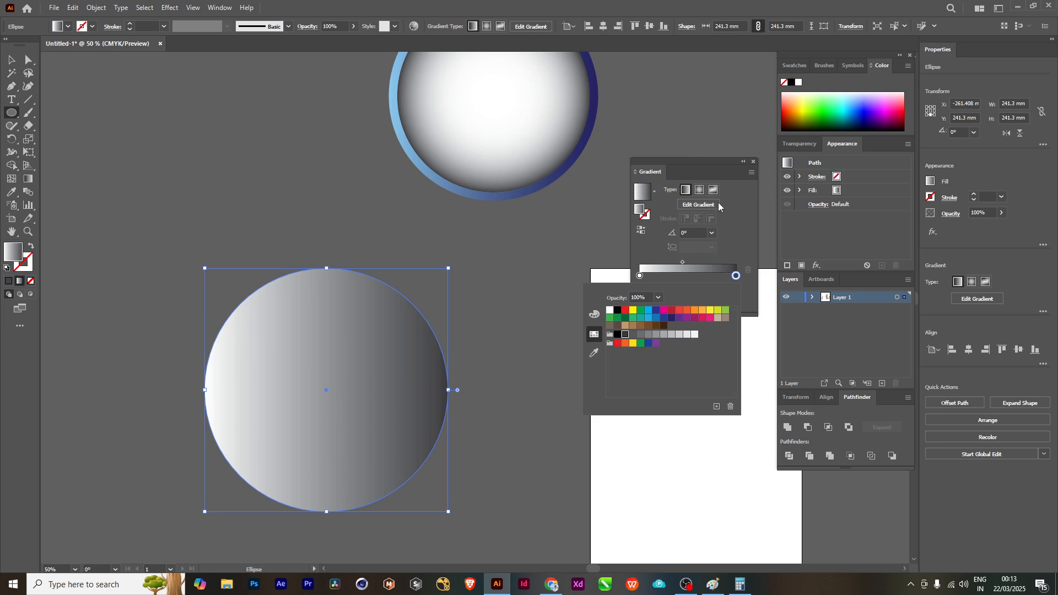
- Make the circle's gradient radial, shift its midpoint to about 84% and deselect the circle
{"action": "left_click", "coordinate": [702, 194]}
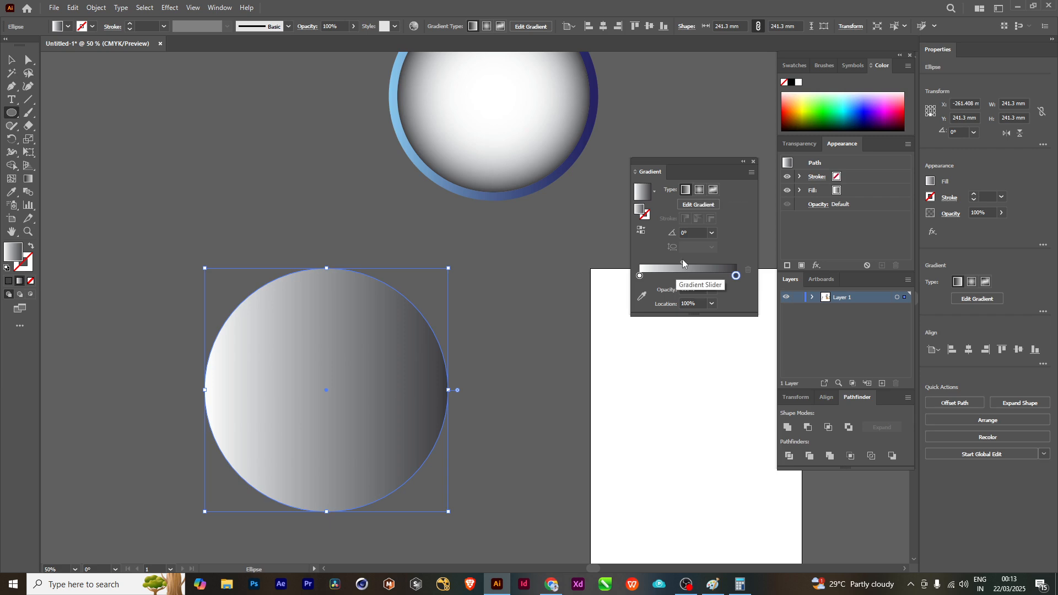
{"action": "left_click_drag", "start_coordinate": [682, 260], "coordinate": [703, 259]}
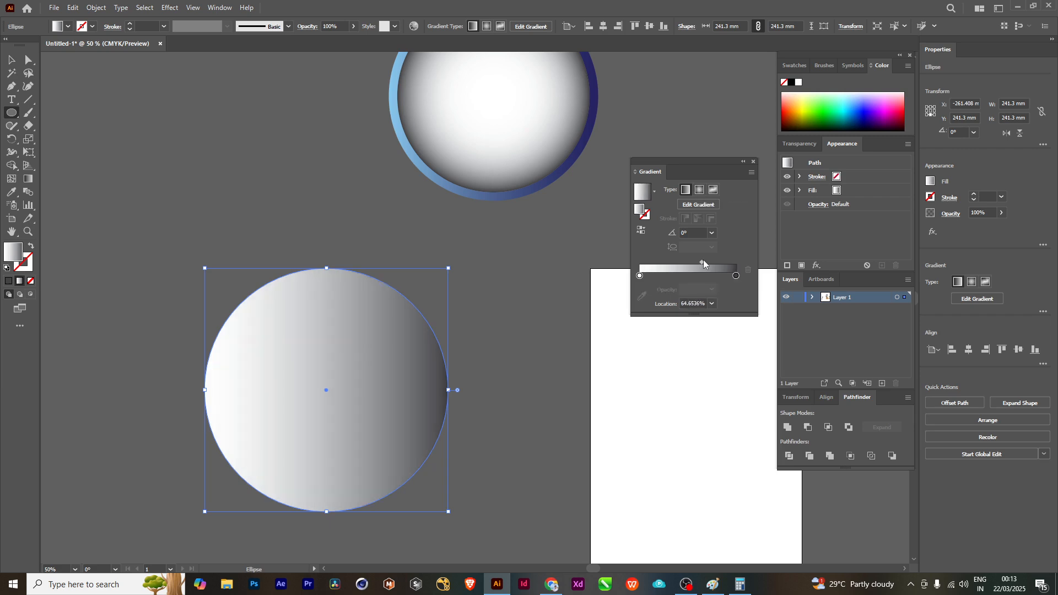
{"action": "left_click", "coordinate": [699, 189]}
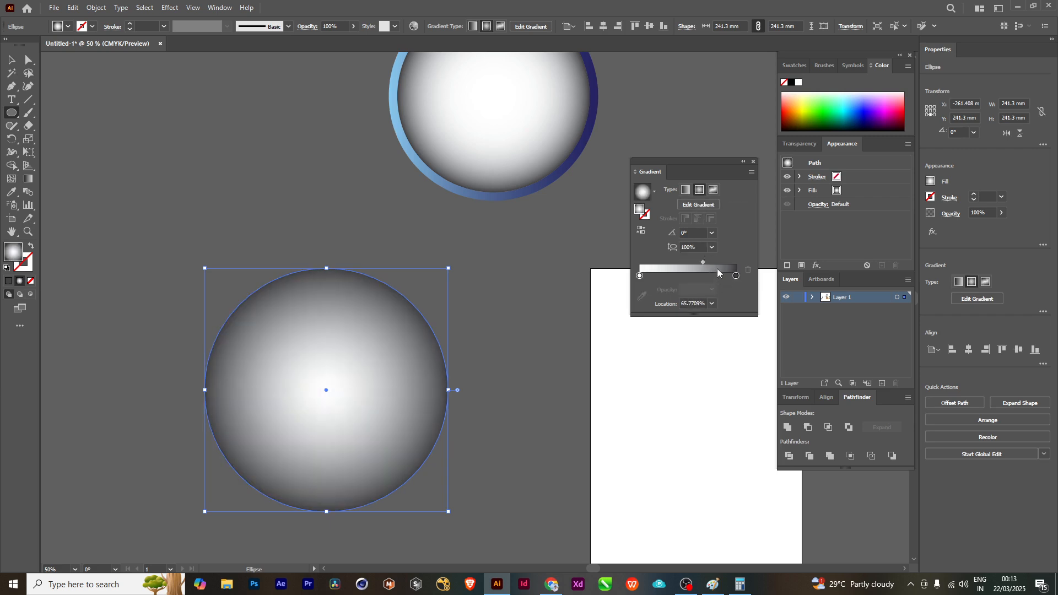
{"action": "left_click_drag", "start_coordinate": [706, 262], "coordinate": [722, 261]}
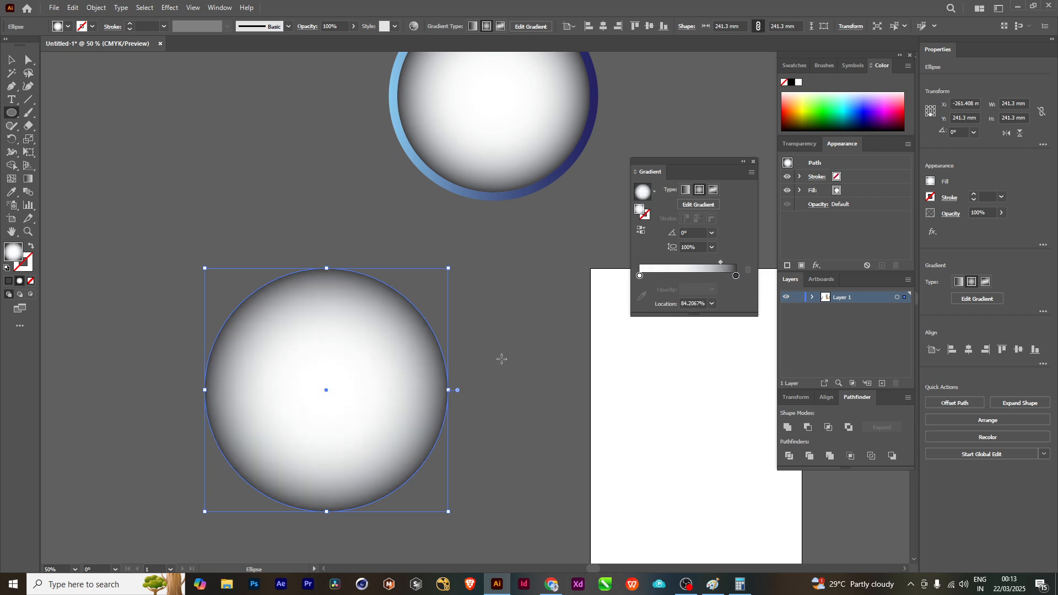
{"action": "left_click", "coordinate": [11, 59]}
{"action": "left_click", "coordinate": [323, 220]}
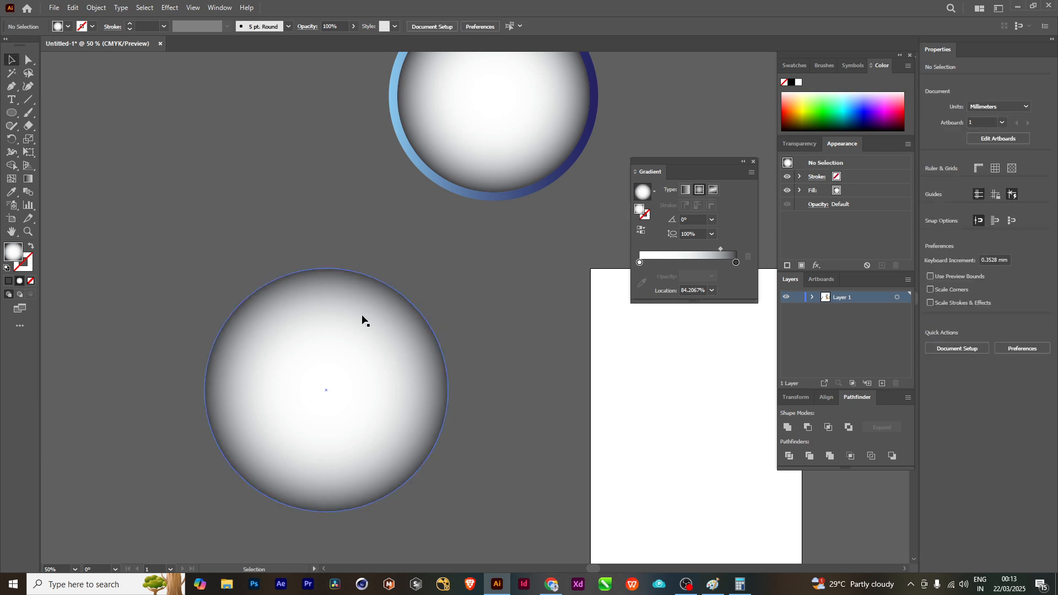
- Move the new ball away from the artboard and scale a copy behind it from the centre to about 264.9 mm
{"action": "scroll", "coordinate": [362, 320], "scroll_direction": "down", "scroll_amount": 1}
{"action": "left_click_drag", "start_coordinate": [364, 345], "coordinate": [313, 341]}
{"action": "key", "text": "a"}
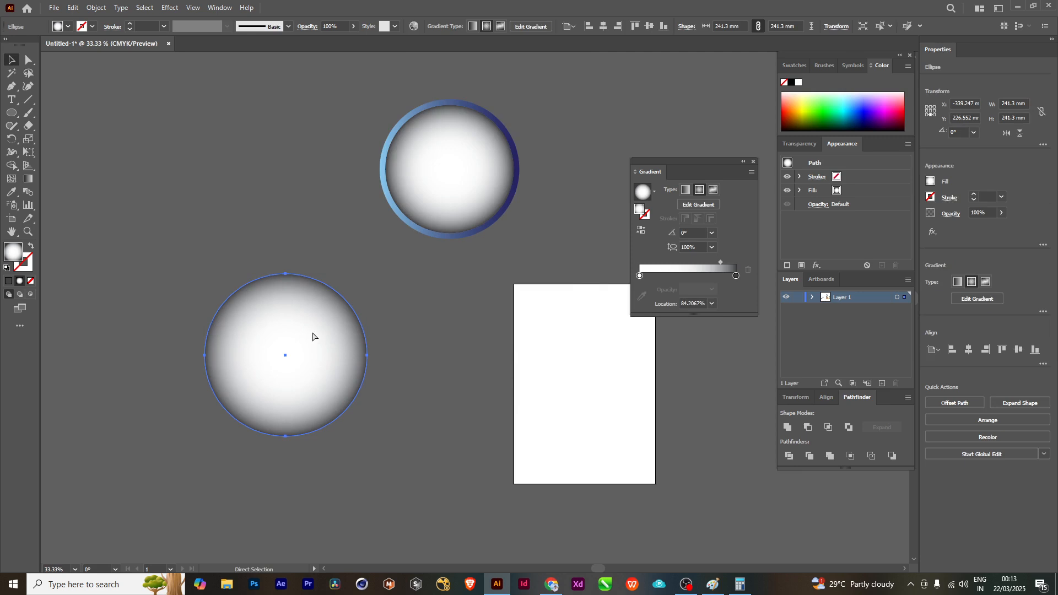
{"action": "key", "text": "v"}
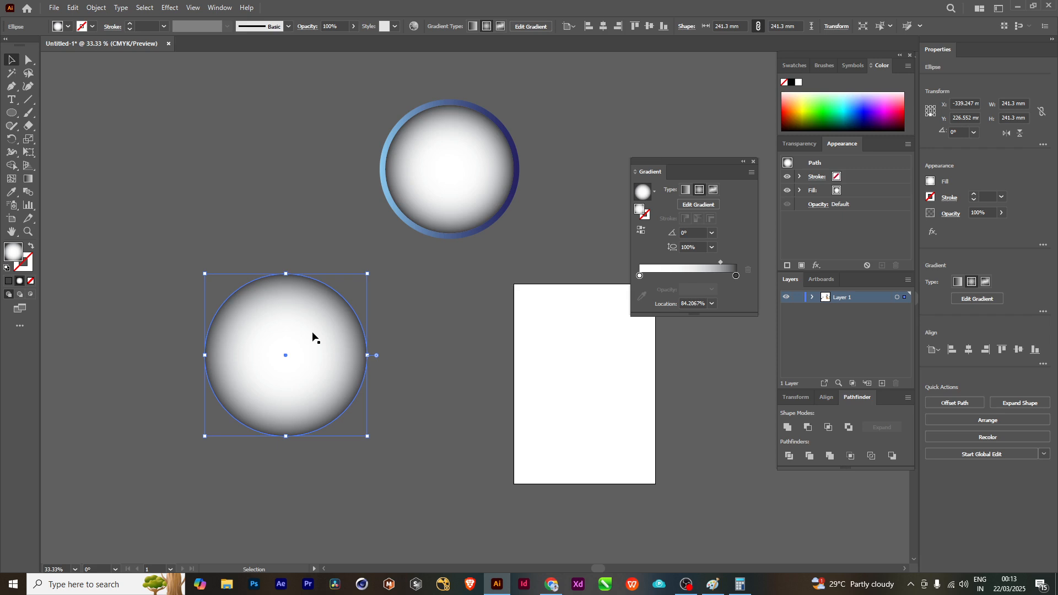
{"action": "left_click_drag", "start_coordinate": [368, 273], "coordinate": [383, 266]}
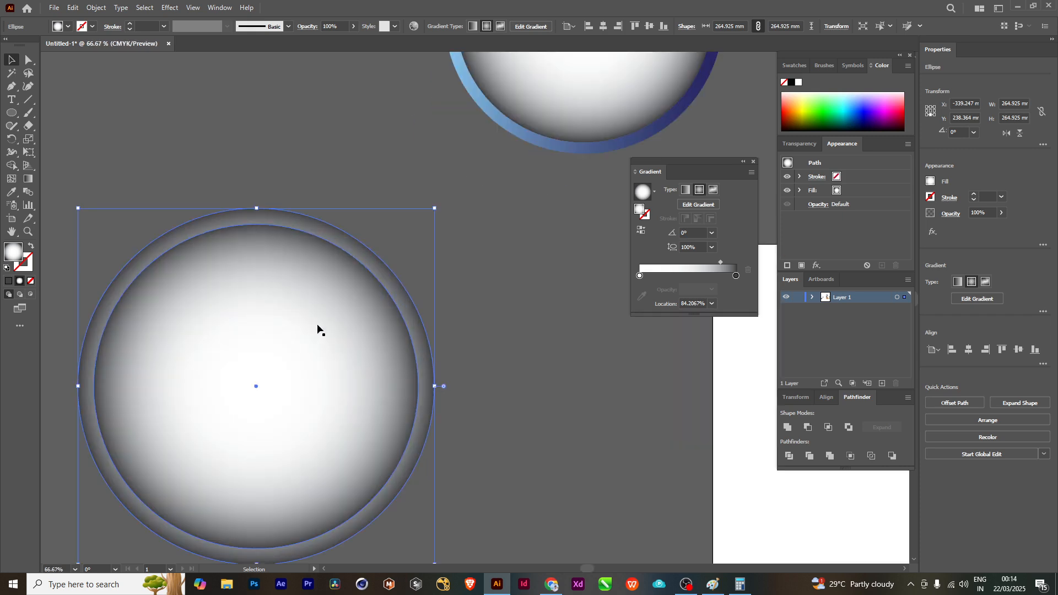
- Fill the larger circle behind the ball with solid black, 000000
{"action": "scroll", "coordinate": [318, 330], "scroll_direction": "up", "scroll_amount": 2}
{"action": "scroll", "coordinate": [372, 362], "scroll_direction": "down", "scroll_amount": 1}
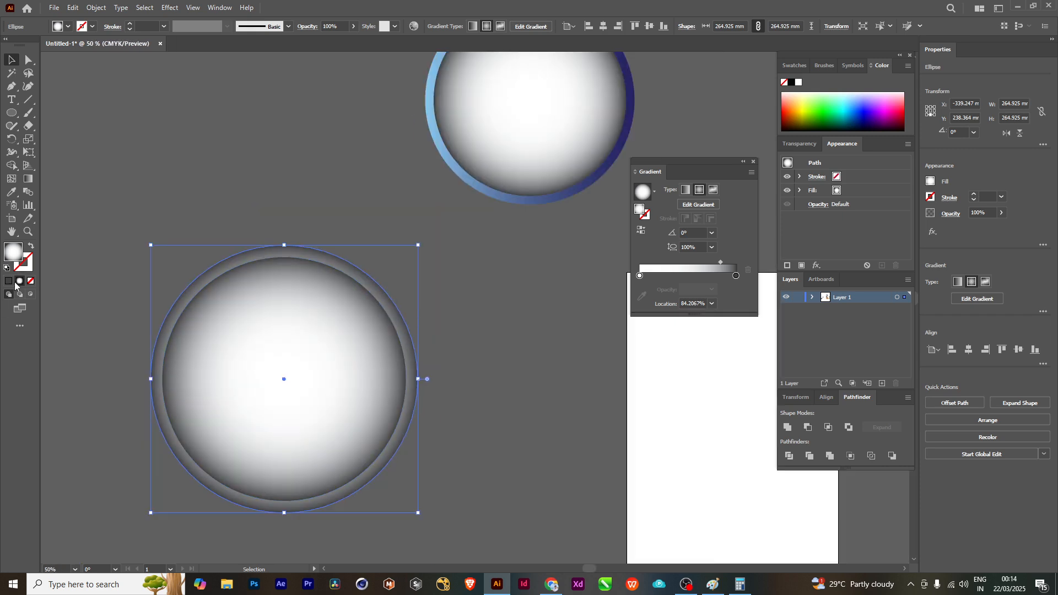
{"action": "left_click", "coordinate": [9, 281]}
{"action": "double_click", "coordinate": [13, 253]}
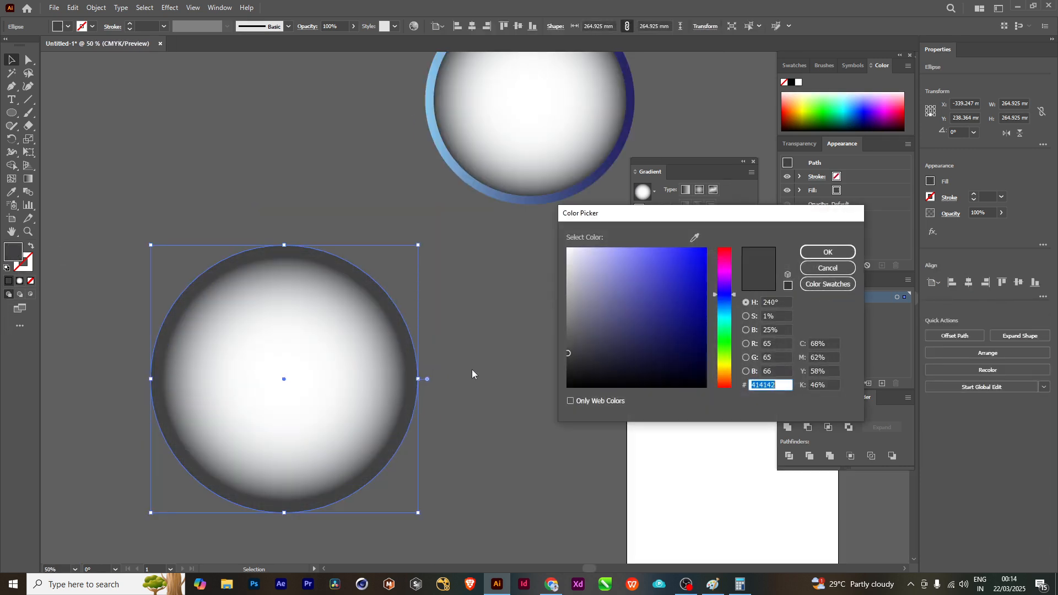
{"action": "left_click_drag", "start_coordinate": [573, 380], "coordinate": [527, 455]}
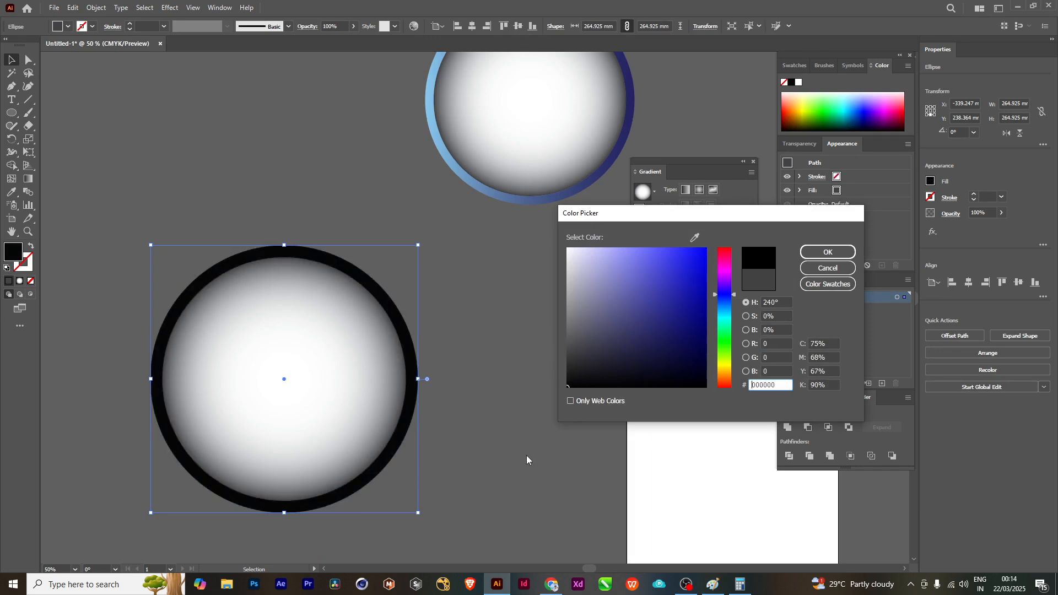
{"action": "left_click", "coordinate": [827, 252]}
{"action": "left_click_drag", "start_coordinate": [404, 357], "coordinate": [443, 368]}
{"action": "scroll", "coordinate": [407, 371], "scroll_direction": "right", "scroll_amount": 3}
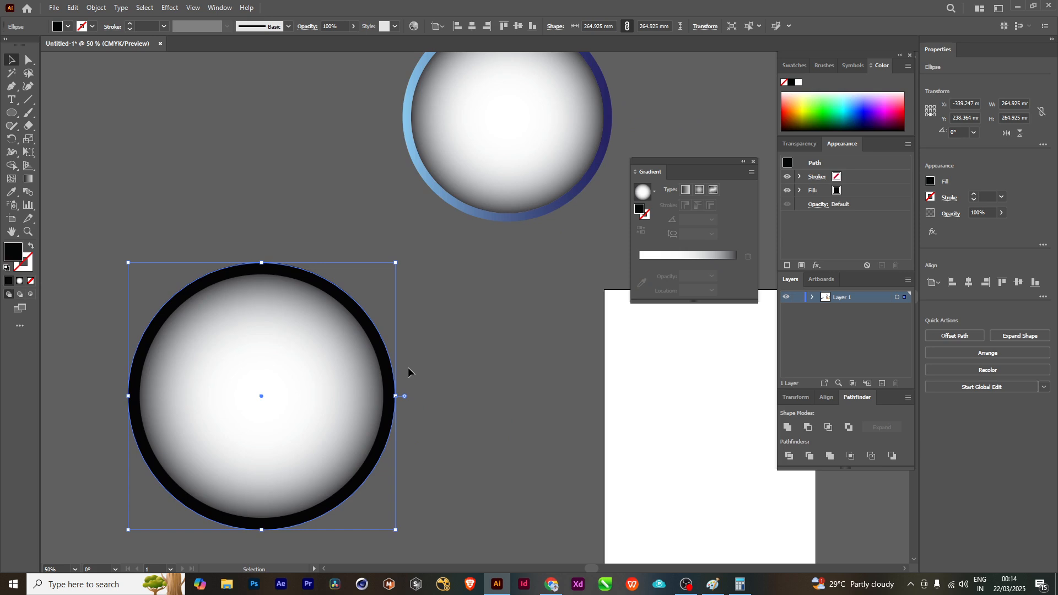
- Apply the radial gradient fill to the larger back circle and set its start stop to the yellow swatch
{"action": "left_click", "coordinate": [19, 281]}
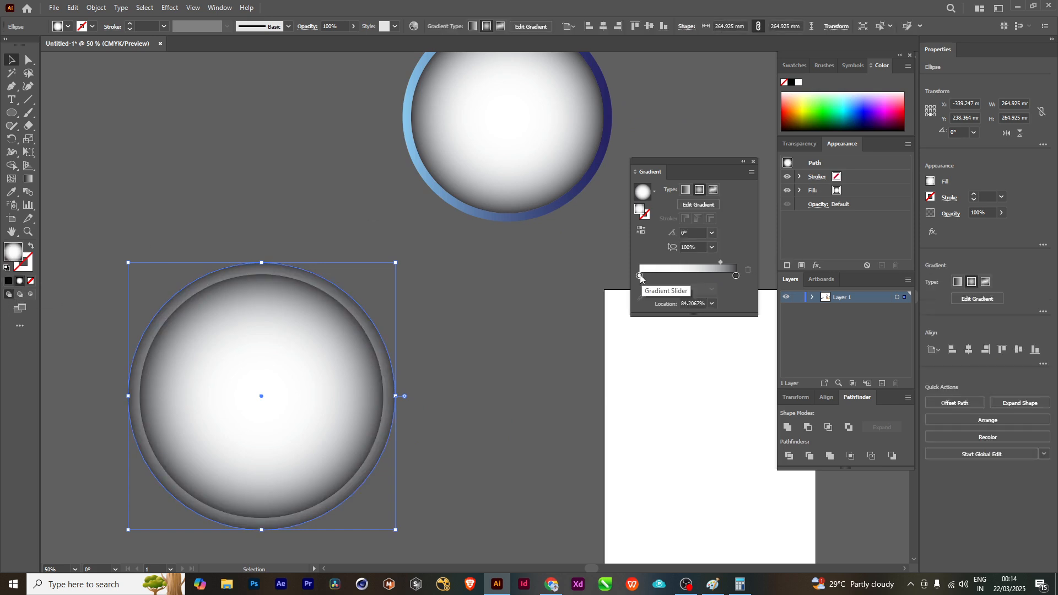
{"action": "double_click", "coordinate": [640, 276]}
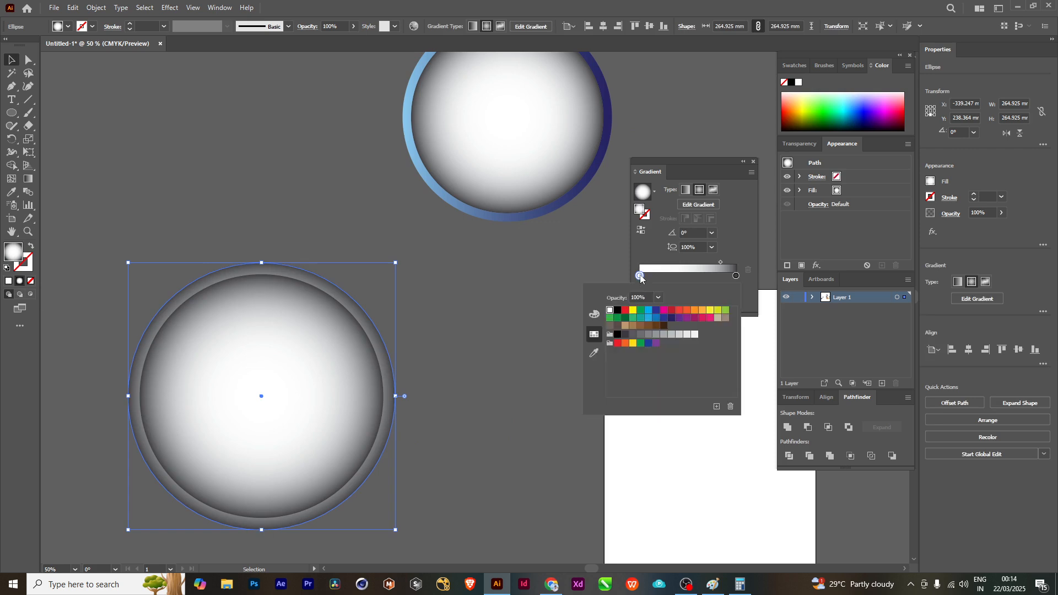
{"action": "left_click", "coordinate": [633, 313]}
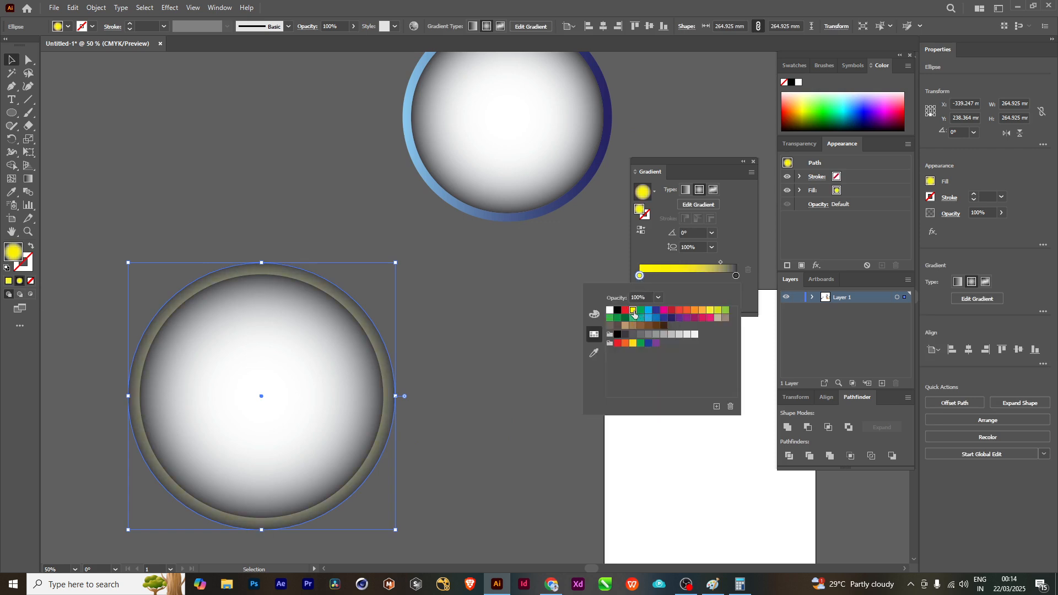
- Set the back circle's end gradient stop to yellow and reduce its saturation to 41%
{"action": "double_click", "coordinate": [734, 275]}
{"action": "left_click", "coordinate": [633, 311]}
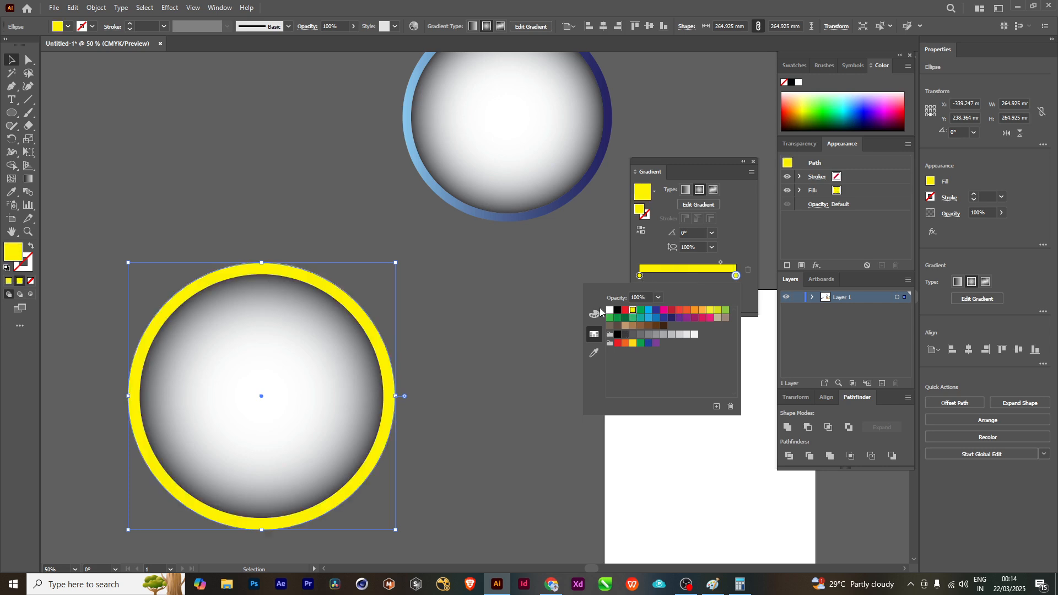
{"action": "left_click", "coordinate": [594, 314]}
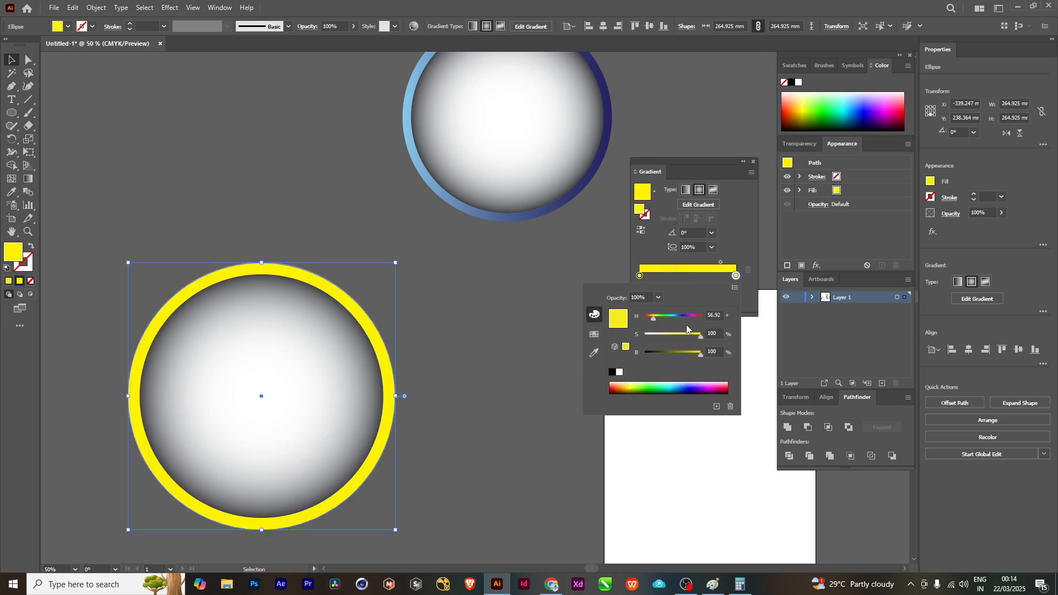
{"action": "left_click_drag", "start_coordinate": [701, 335], "coordinate": [665, 338]}
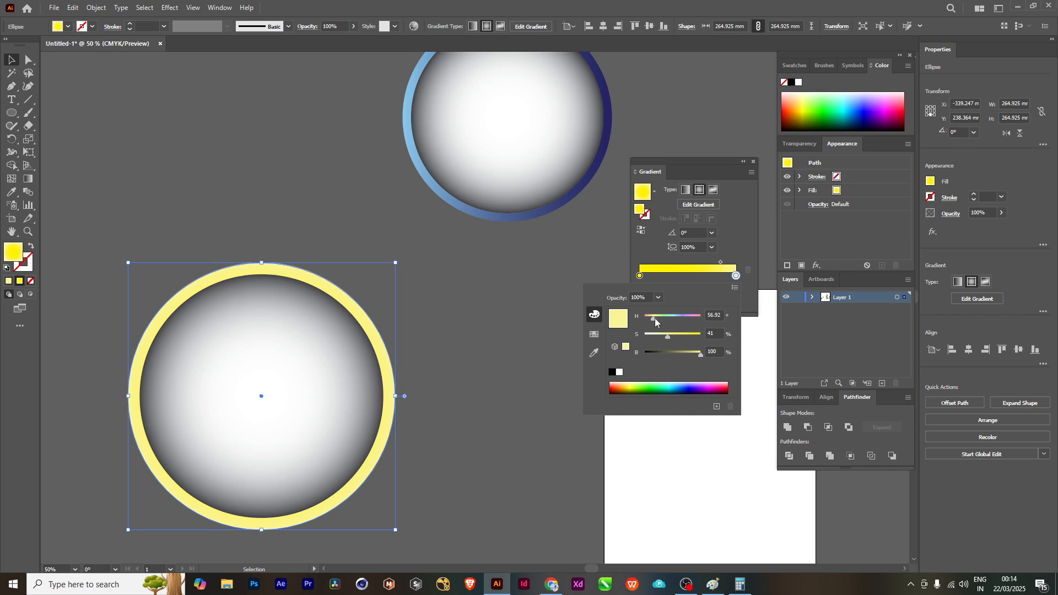
- Set the back circle's end gradient stop to green and shift the gradient midpoint to about 73.5%
{"action": "left_click", "coordinate": [657, 386]}
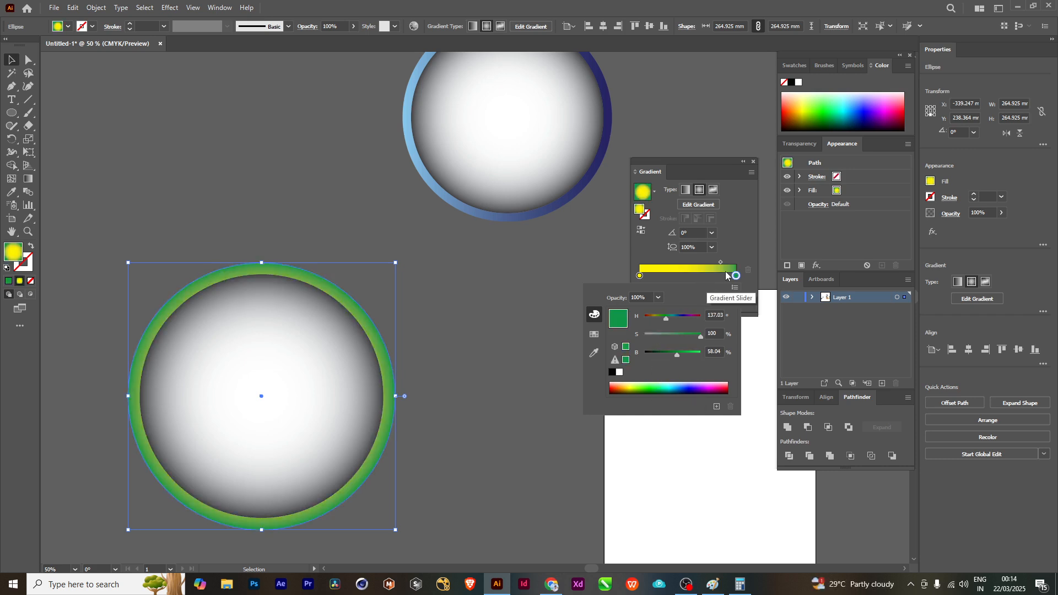
{"action": "left_click", "coordinate": [699, 269]}
{"action": "mouse_move", "coordinate": [718, 261]}
{"action": "left_mouse_down"}
{"action": "mouse_move", "coordinate": [675, 264]}
{"action": "mouse_move", "coordinate": [712, 262]}
{"action": "left_mouse_up"}
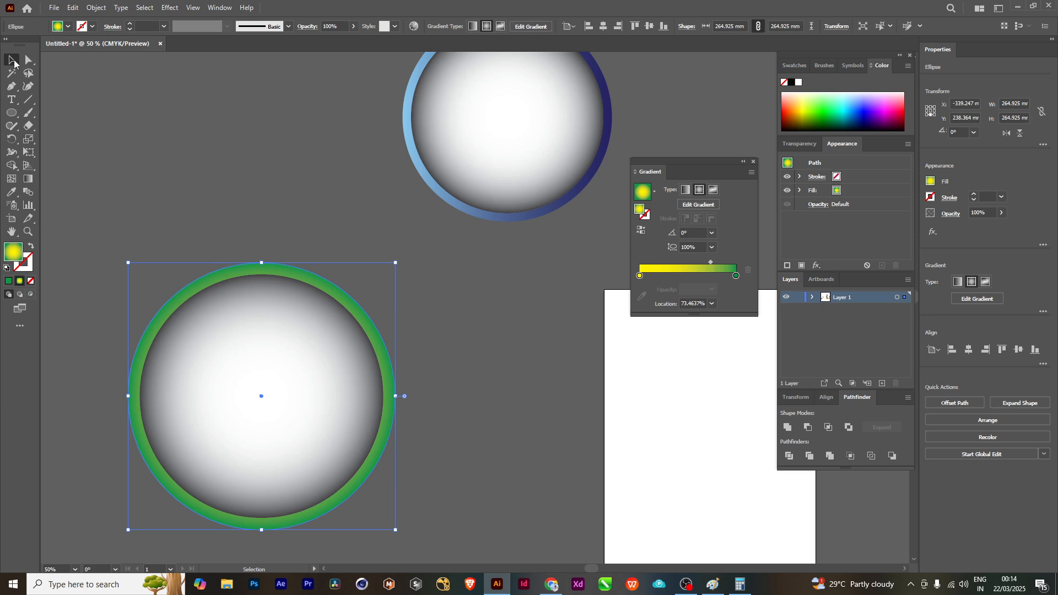
{"action": "left_click", "coordinate": [227, 119]}
- Rearrange the two balls so the green-ringed one sits above and the blue-ringed one sits below it, beside the artboard
{"action": "scroll", "coordinate": [270, 190], "scroll_direction": "down", "scroll_amount": 2}
{"action": "left_click_drag", "start_coordinate": [270, 190], "coordinate": [333, 245]}
{"action": "mouse_move", "coordinate": [327, 292]}
{"action": "left_mouse_down"}
{"action": "mouse_move", "coordinate": [283, 194]}
{"action": "mouse_move", "coordinate": [314, 302]}
{"action": "left_mouse_up"}
{"action": "key", "text": "ctrl+z"}
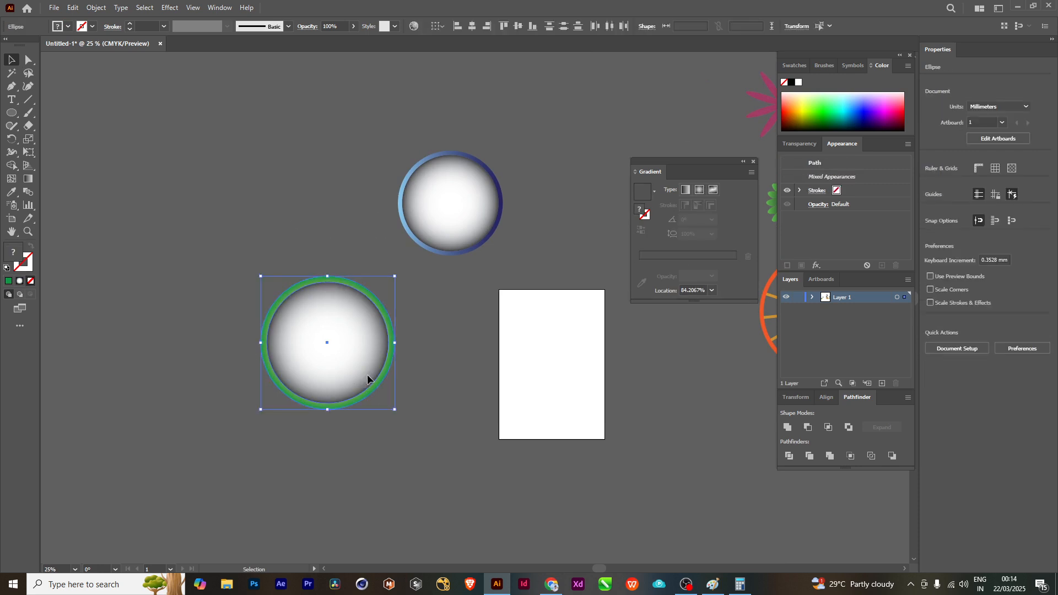
{"action": "left_click_drag", "start_coordinate": [367, 379], "coordinate": [296, 262]}
{"action": "left_click_drag", "start_coordinate": [442, 215], "coordinate": [277, 416]}
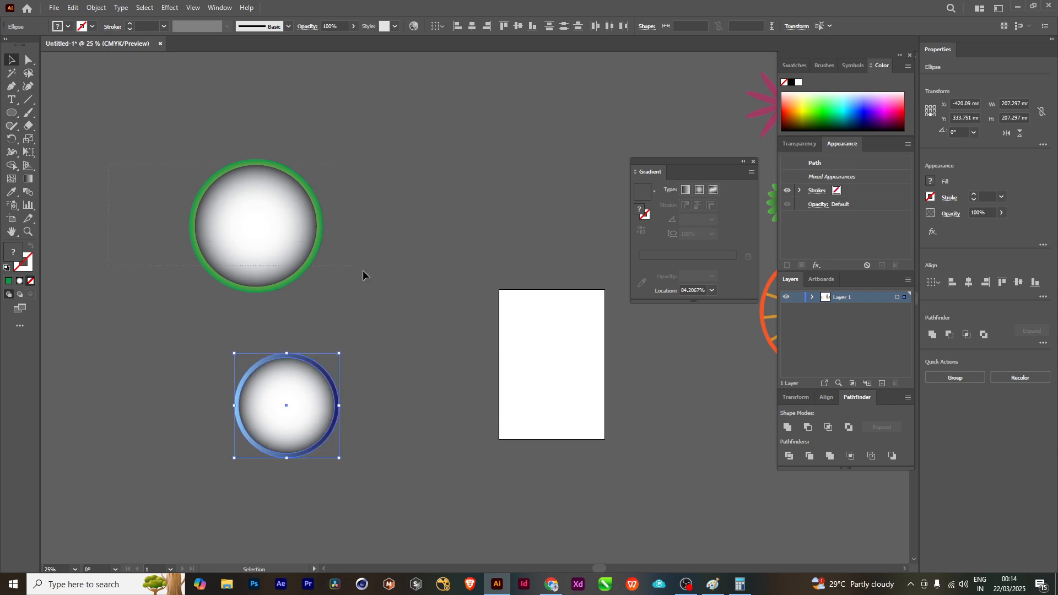
- Move the whole green-ringed ball away to above the artboard's right side, at about X 221.7 mm, Y -167.7 mm
{"action": "left_click", "coordinate": [316, 253]}
{"action": "scroll", "coordinate": [332, 372], "scroll_direction": "up", "scroll_amount": 5}
{"action": "left_click_drag", "start_coordinate": [333, 316], "coordinate": [421, 468]}
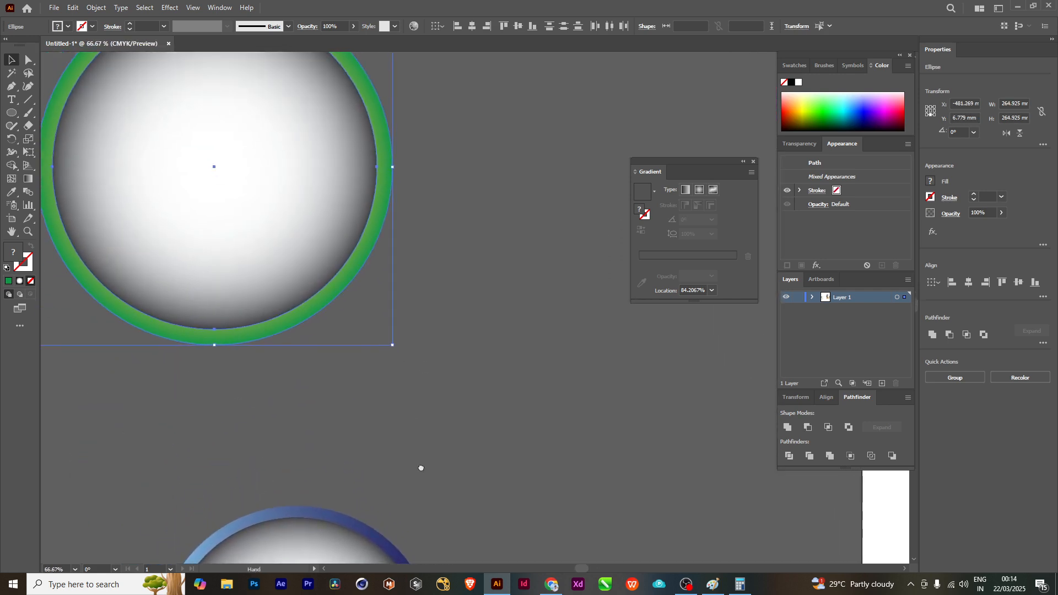
{"action": "scroll", "coordinate": [445, 305], "scroll_direction": "down", "scroll_amount": 3}
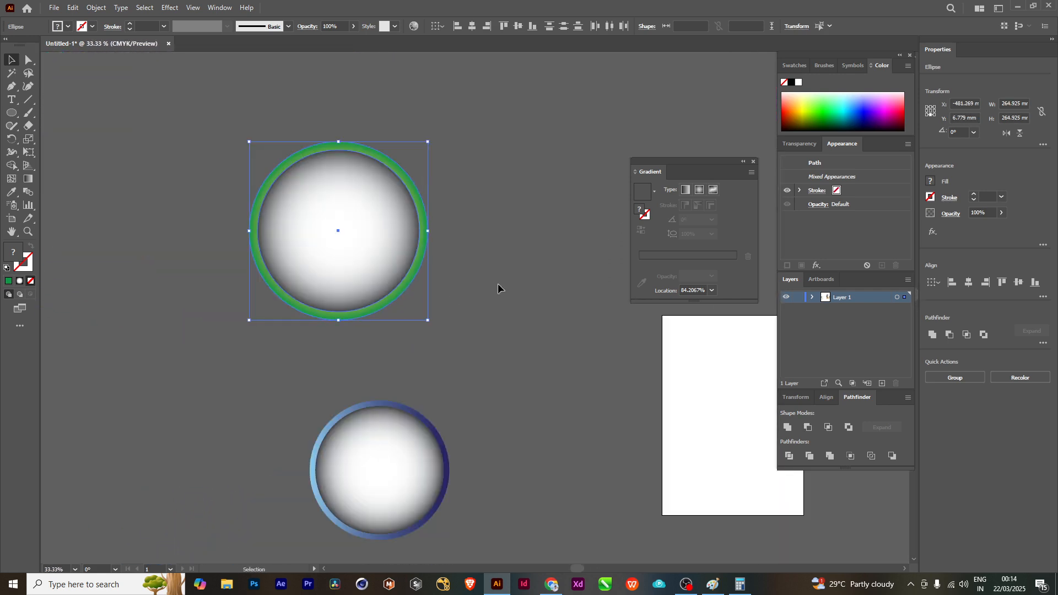
{"action": "left_click_drag", "start_coordinate": [281, 233], "coordinate": [776, 110]}
- Enlarge the blue-ringed ball and its ring together, proportionally from their centre
{"action": "scroll", "coordinate": [331, 275], "scroll_direction": "down", "scroll_amount": 2}
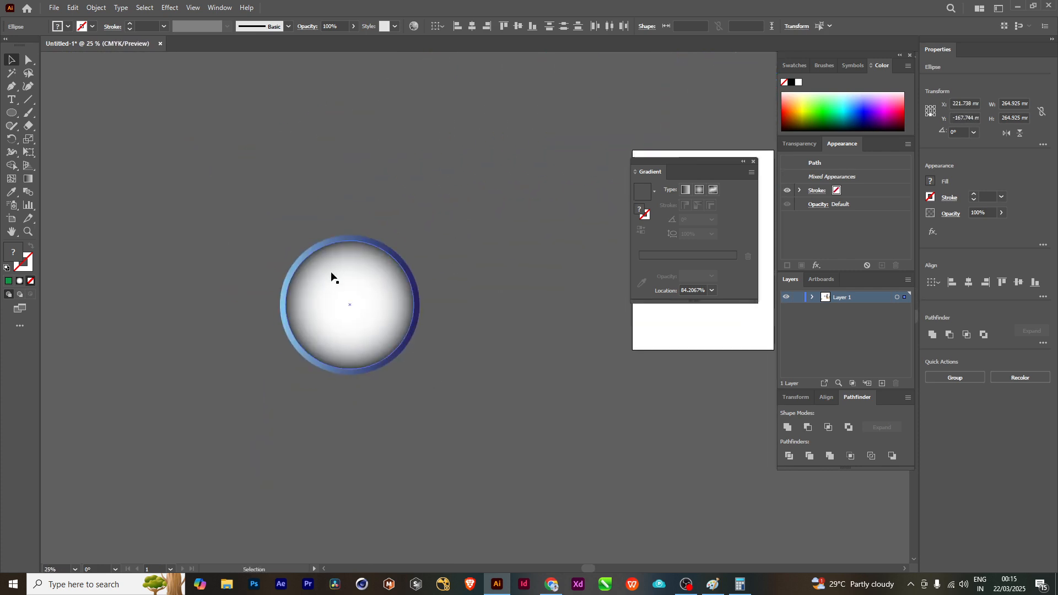
{"action": "left_click", "coordinate": [361, 306]}
{"action": "scroll", "coordinate": [435, 305], "scroll_direction": "up", "scroll_amount": 2}
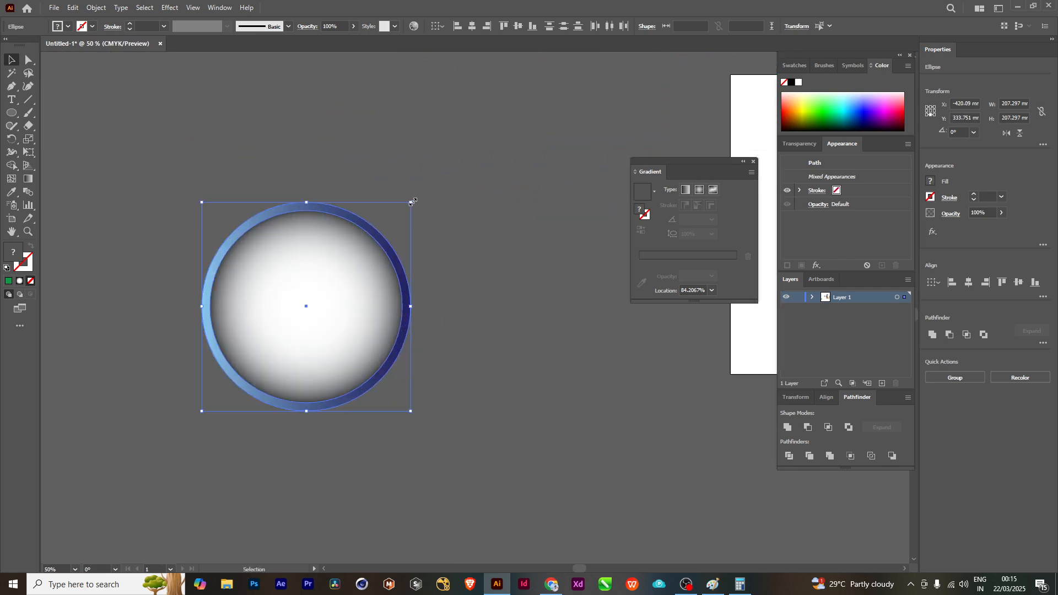
{"action": "left_click_drag", "start_coordinate": [411, 203], "coordinate": [492, 123]}
{"action": "left_click", "coordinate": [524, 170]}
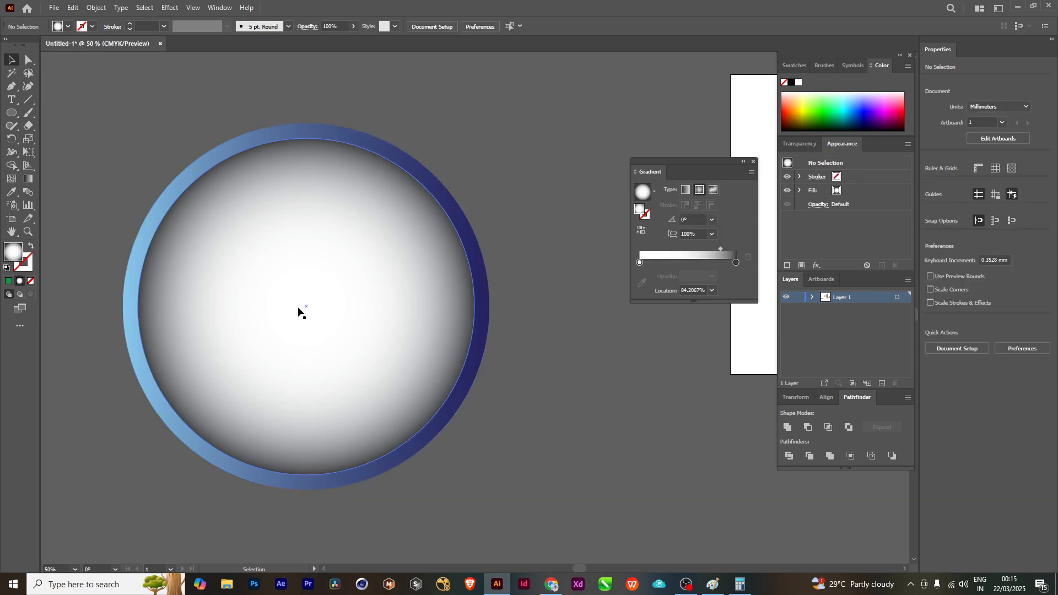
- Show the rulers and place a vertical and a horizontal guide crossing at the blue-ringed ball's centre
{"action": "scroll", "coordinate": [342, 343], "scroll_direction": "up", "scroll_amount": 1}
{"action": "scroll", "coordinate": [354, 345], "scroll_direction": "down", "scroll_amount": 1}
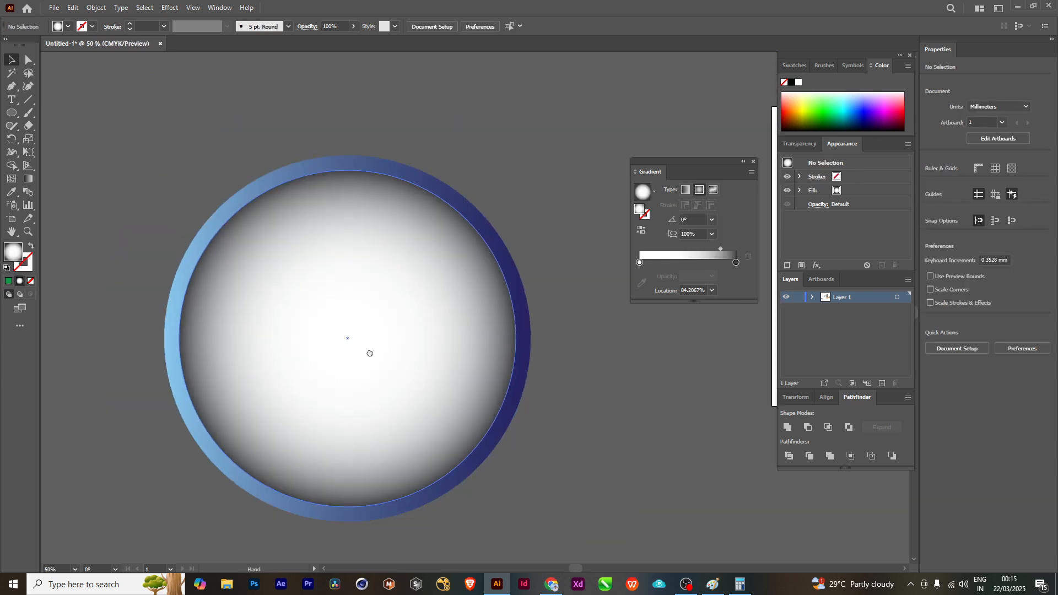
{"action": "left_click_drag", "start_coordinate": [370, 353], "coordinate": [394, 368]}
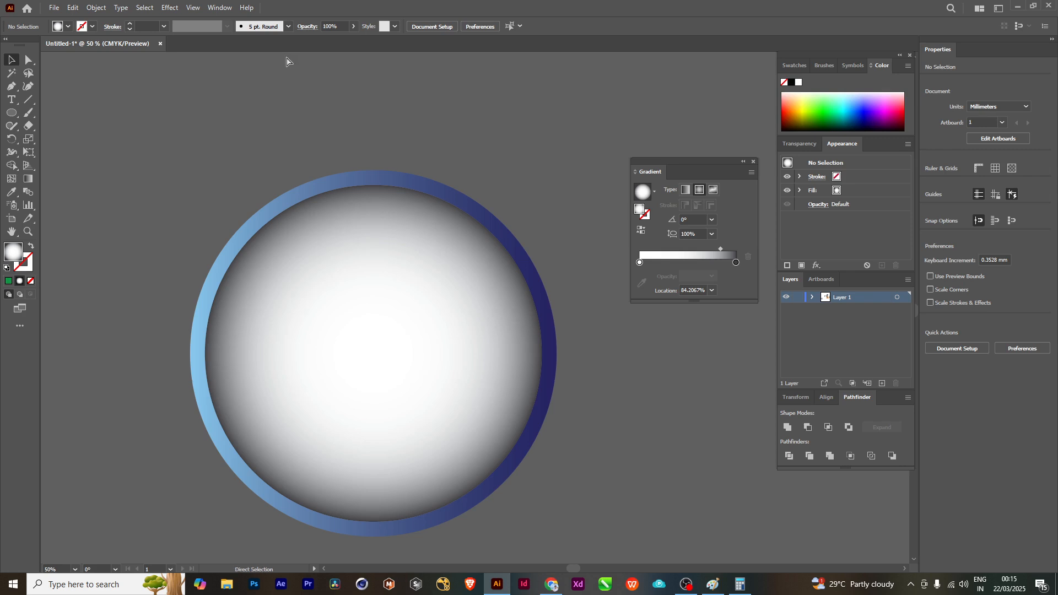
{"action": "key", "text": "ctrl+r"}
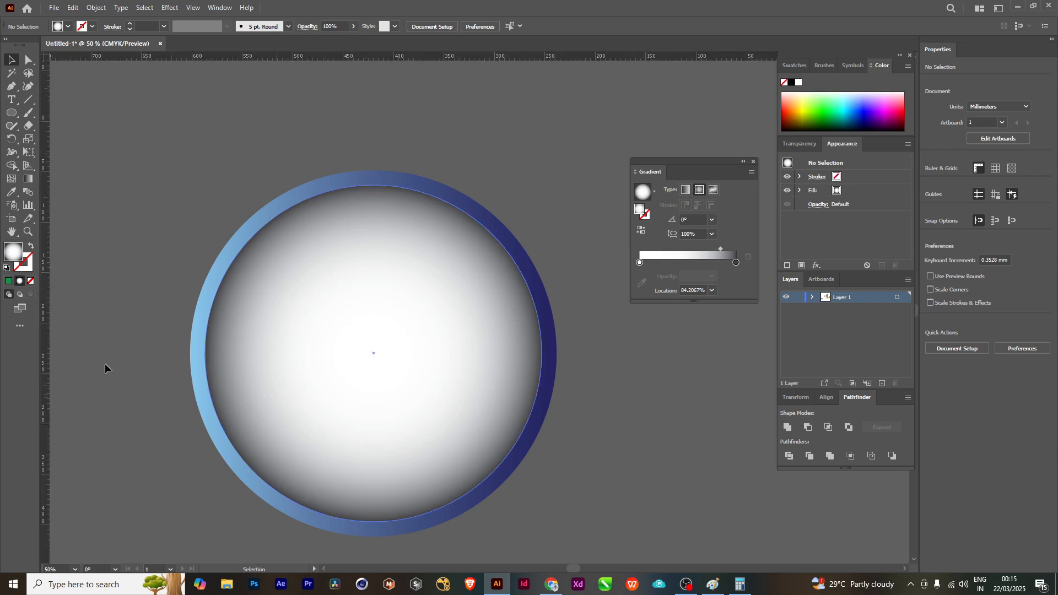
{"action": "left_click_drag", "start_coordinate": [45, 308], "coordinate": [374, 357]}
{"action": "left_click_drag", "start_coordinate": [361, 58], "coordinate": [373, 357]}
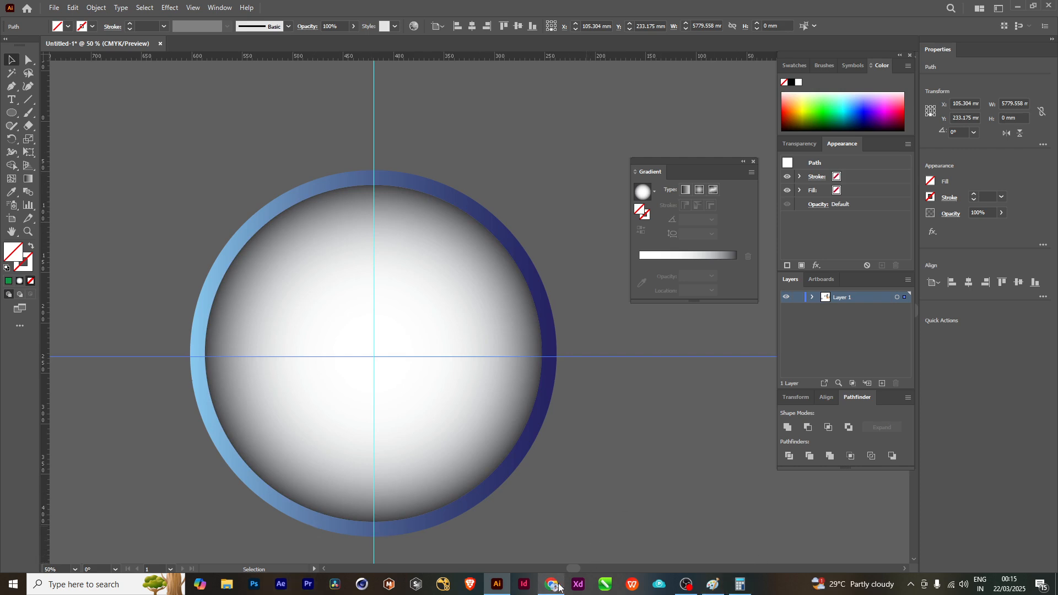
- Switch to Chrome to examine the wall clock's dial as a reference, and return to Illustrator
{"action": "mouse_move", "coordinate": [559, 587]}
{"action": "left_click", "coordinate": [504, 542]}
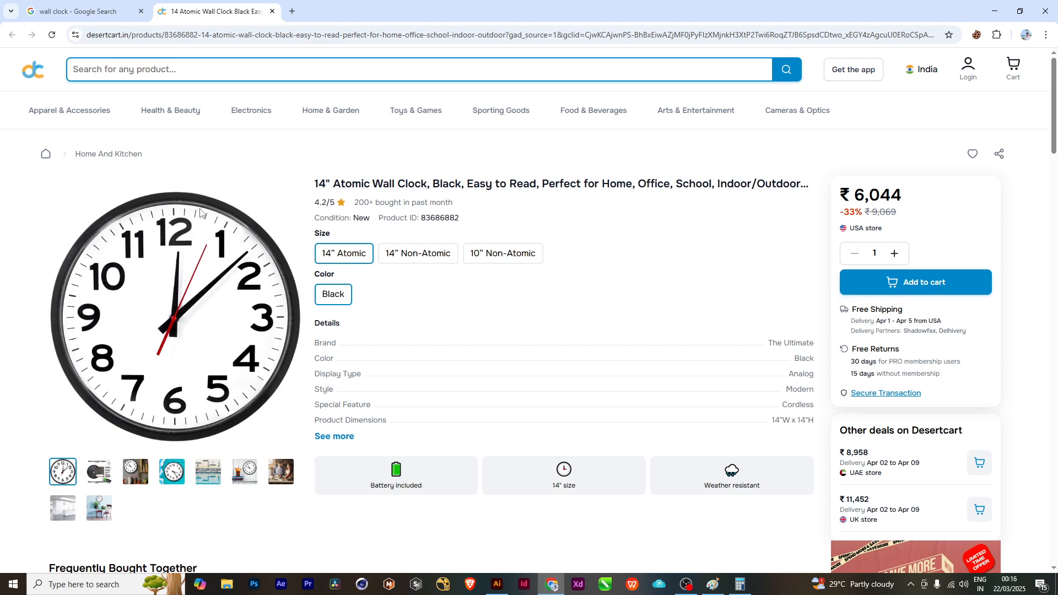
{"action": "left_click", "coordinate": [994, 11]}
- Draw a rectangle about 15.3 × 6.6 mm centred on the vertical guide, just inside the ball's upper edge
{"action": "scroll", "coordinate": [383, 254], "scroll_direction": "up", "scroll_amount": 1}
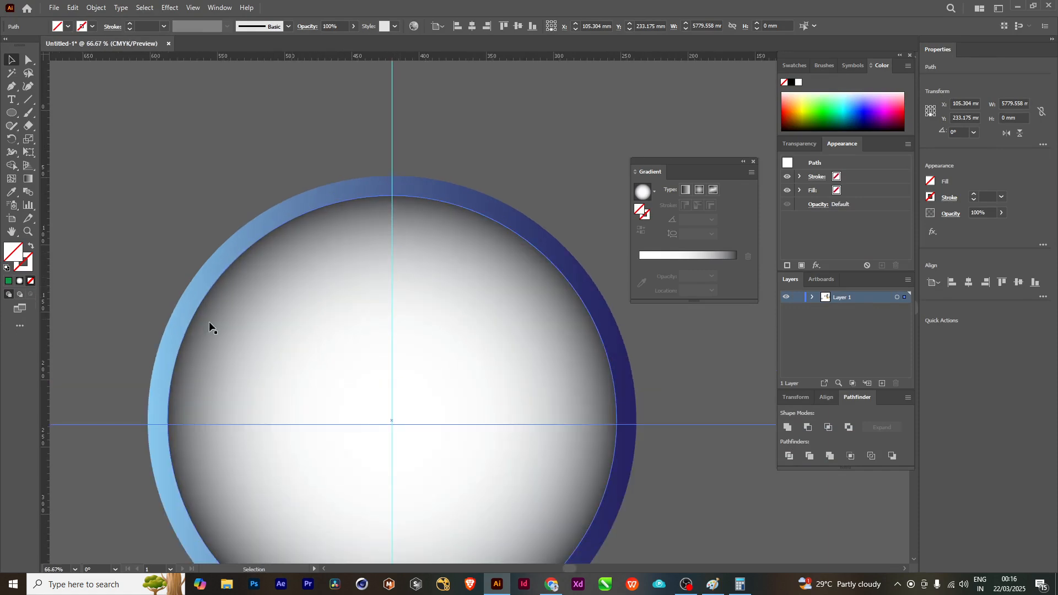
{"action": "left_click_drag", "start_coordinate": [8, 116], "coordinate": [71, 113]}
{"action": "scroll", "coordinate": [403, 229], "scroll_direction": "up", "scroll_amount": 1}
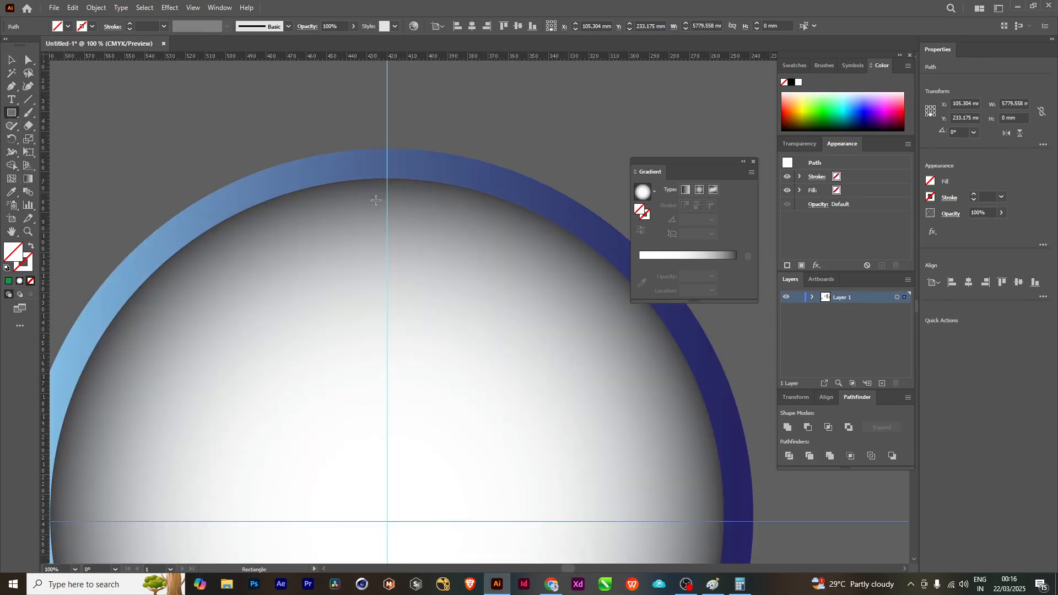
{"action": "left_click_drag", "start_coordinate": [372, 196], "coordinate": [403, 209]}
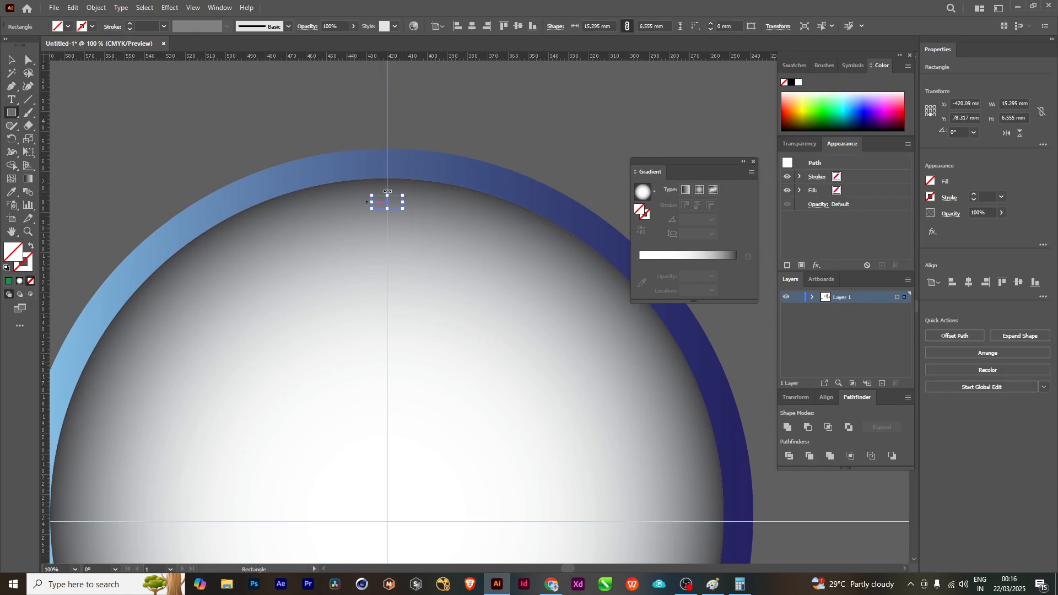
- Fill the small rectangle with near-black, 050505
{"action": "double_click", "coordinate": [10, 253]}
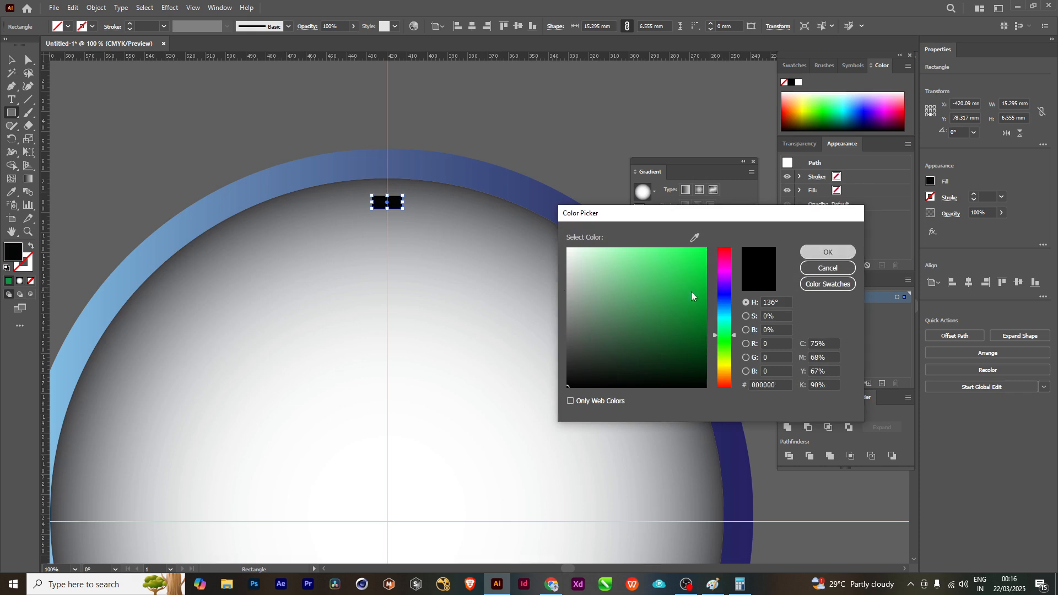
{"action": "key", "text": "Escape"}
{"action": "left_click", "coordinate": [8, 281]}
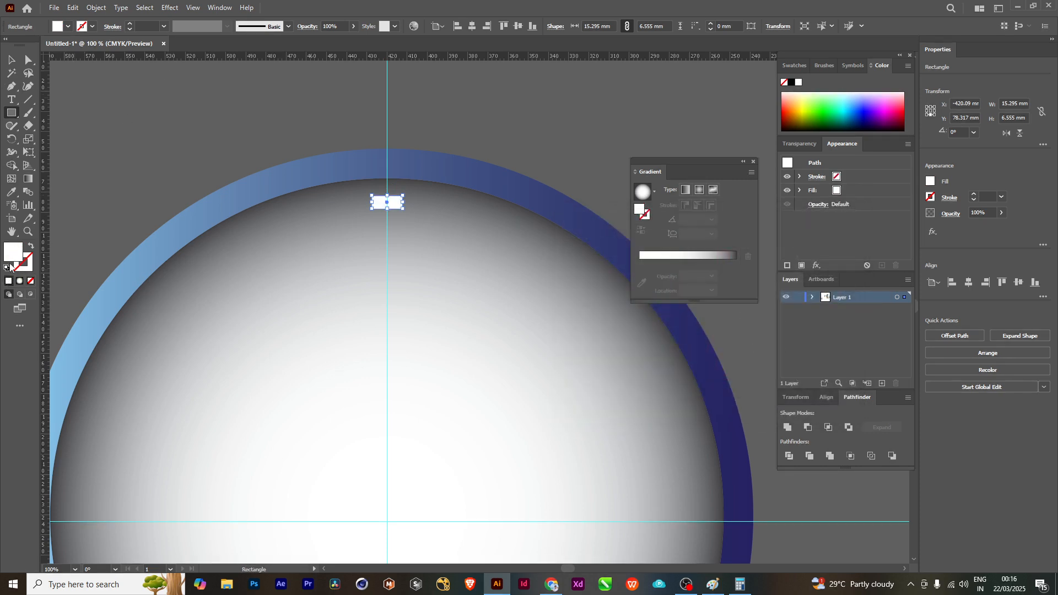
{"action": "double_click", "coordinate": [10, 256]}
{"action": "left_click", "coordinate": [570, 382]}
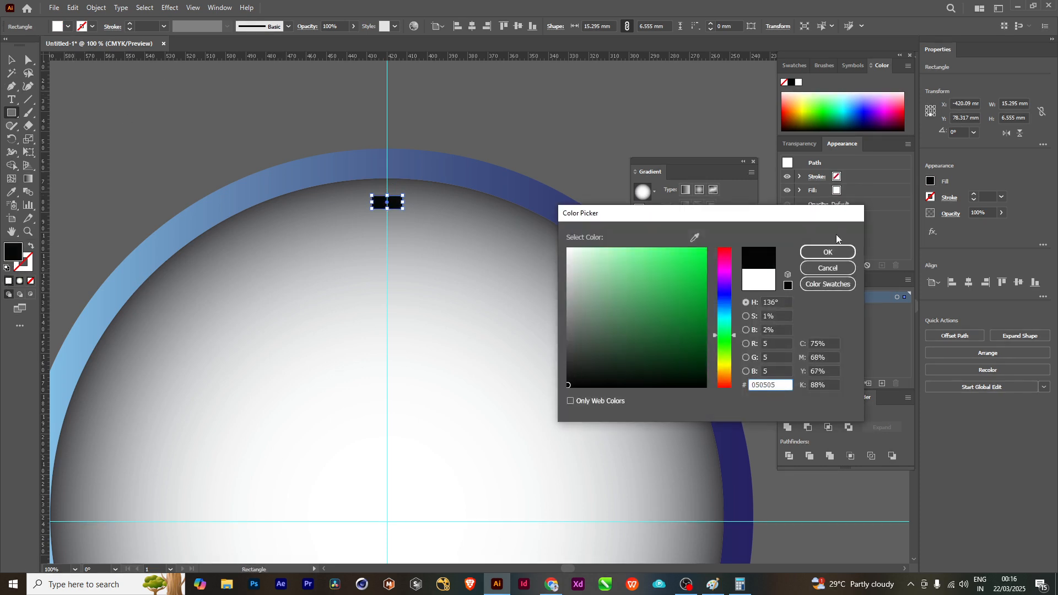
{"action": "left_click", "coordinate": [825, 251]}
- Make a copy of the rectangle rotated by 360/12 degrees about the intersection of the guides
{"action": "key", "text": "v"}
{"action": "left_click_drag", "start_coordinate": [441, 202], "coordinate": [456, 119]}
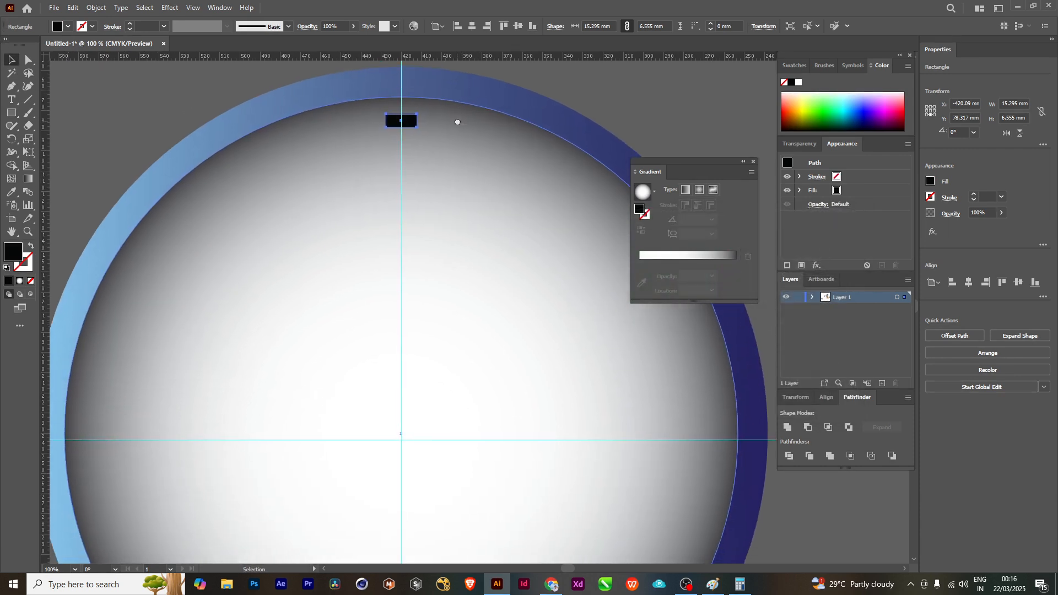
{"action": "scroll", "coordinate": [484, 267], "scroll_direction": "down", "scroll_amount": 1}
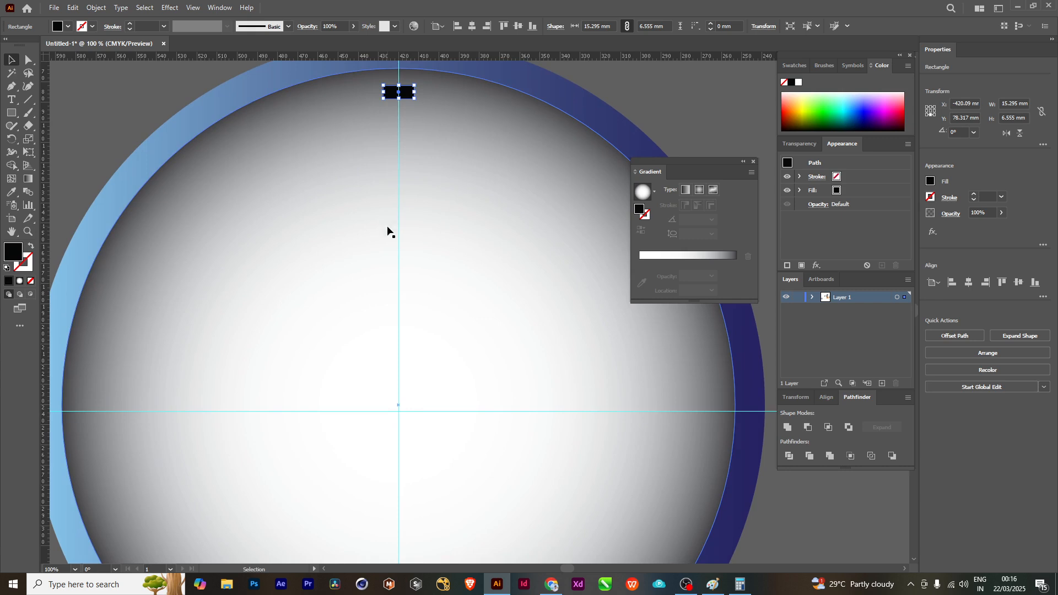
{"action": "key", "text": "r"}
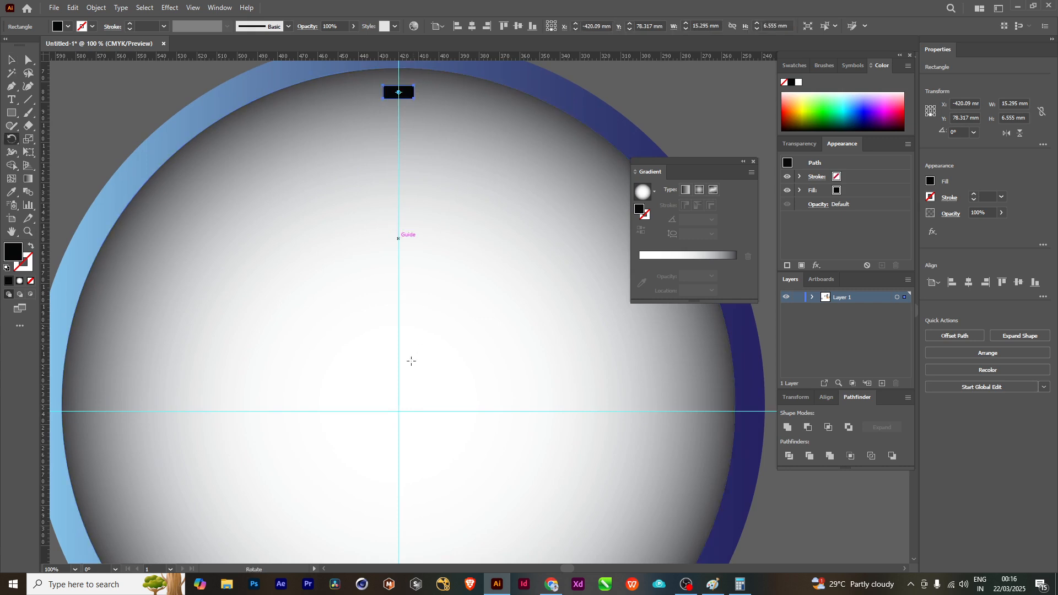
{"action": "left_click", "coordinate": [398, 411], "text": "alt"}
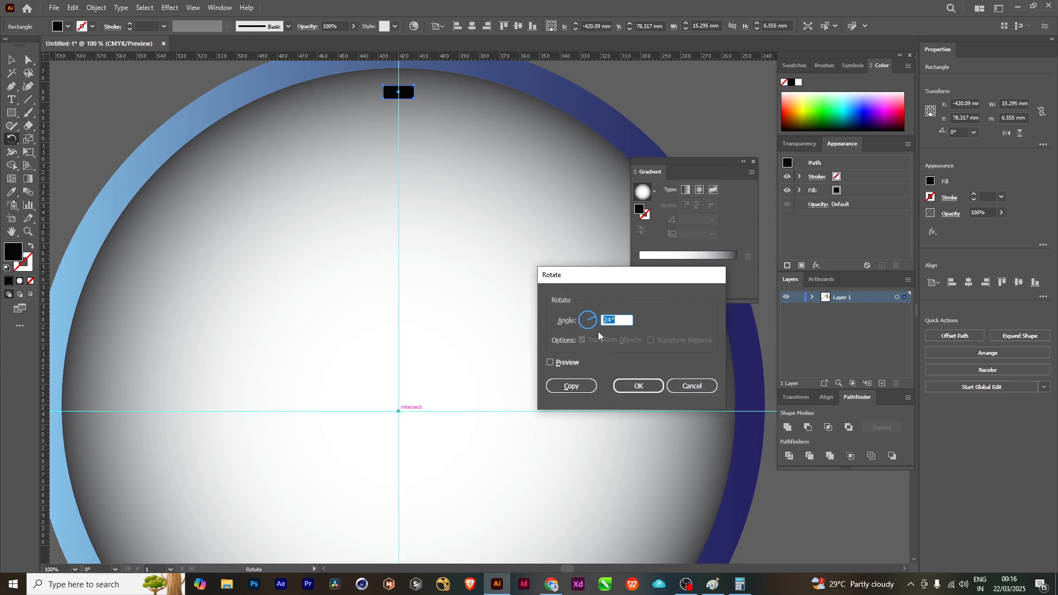
{"action": "type", "text": "360/12"}
{"action": "left_click", "coordinate": [555, 364]}
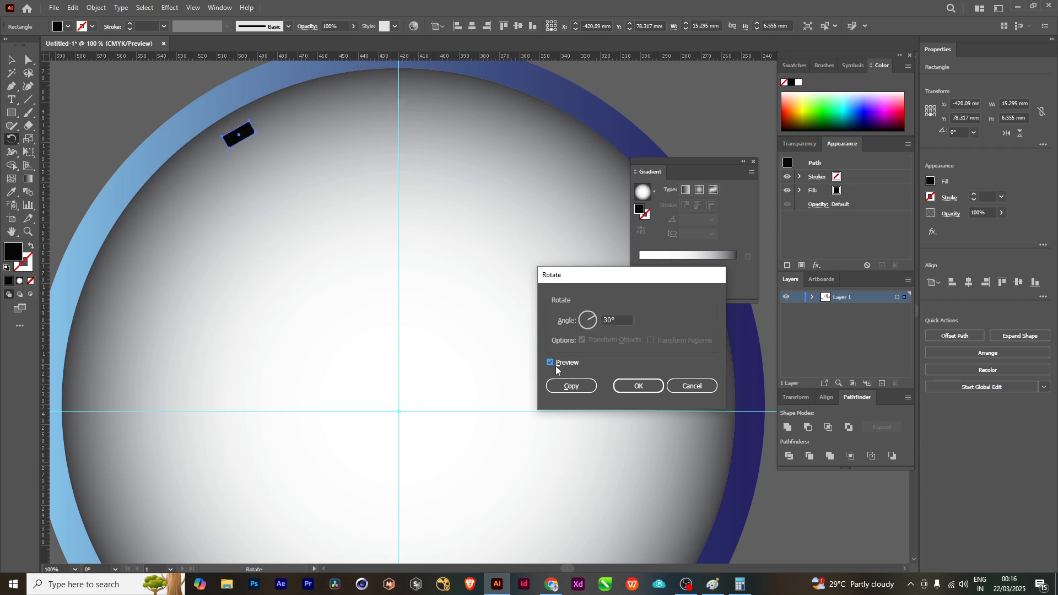
{"action": "left_click", "coordinate": [555, 364]}
{"action": "double_click", "coordinate": [555, 364]}
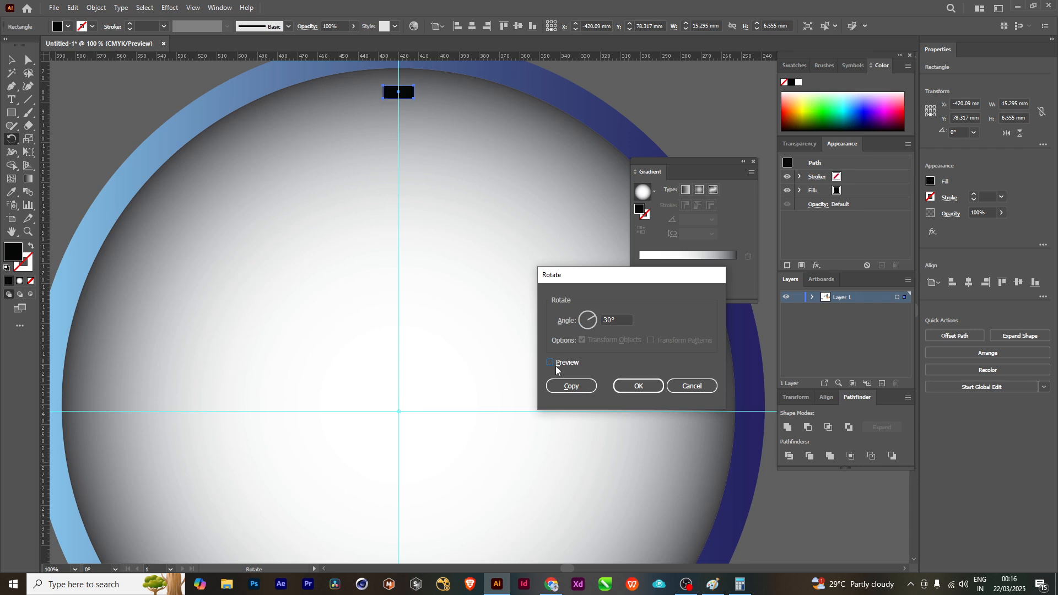
{"action": "left_click", "coordinate": [571, 385]}
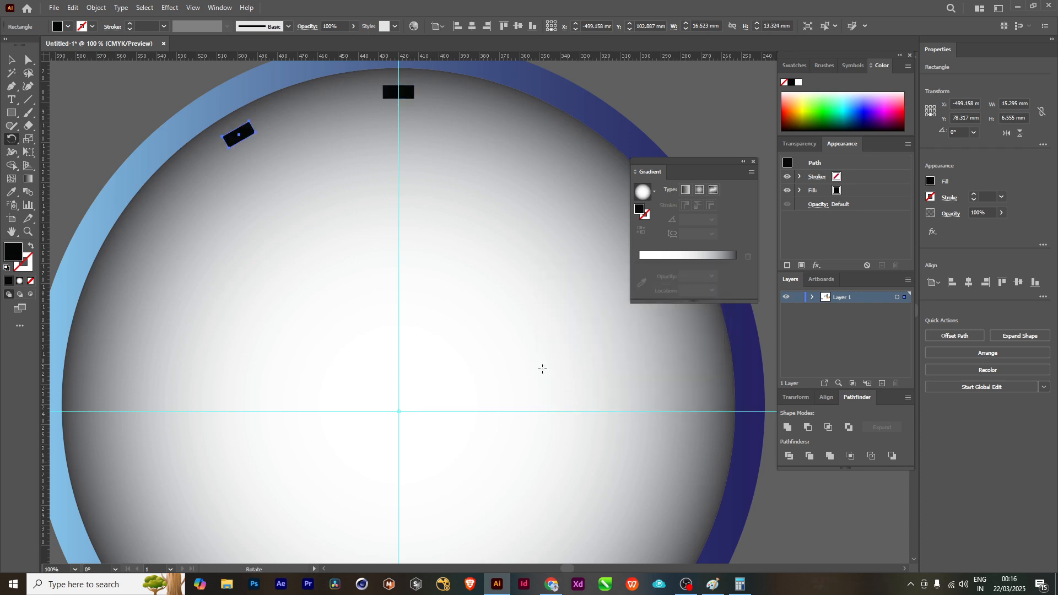
- Repeat the rotated copy until twelve hour marks run around the ball's inner edge, and deselect
{"action": "scroll", "coordinate": [393, 277], "scroll_direction": "down", "scroll_amount": 2}
{"action": "key", "text": "ctrl+d"}
{"action": "key", "text": "ctrl+d"}
{"action": "key", "text": "ctrl+d"}
{"action": "key", "text": "ctrl+d"}
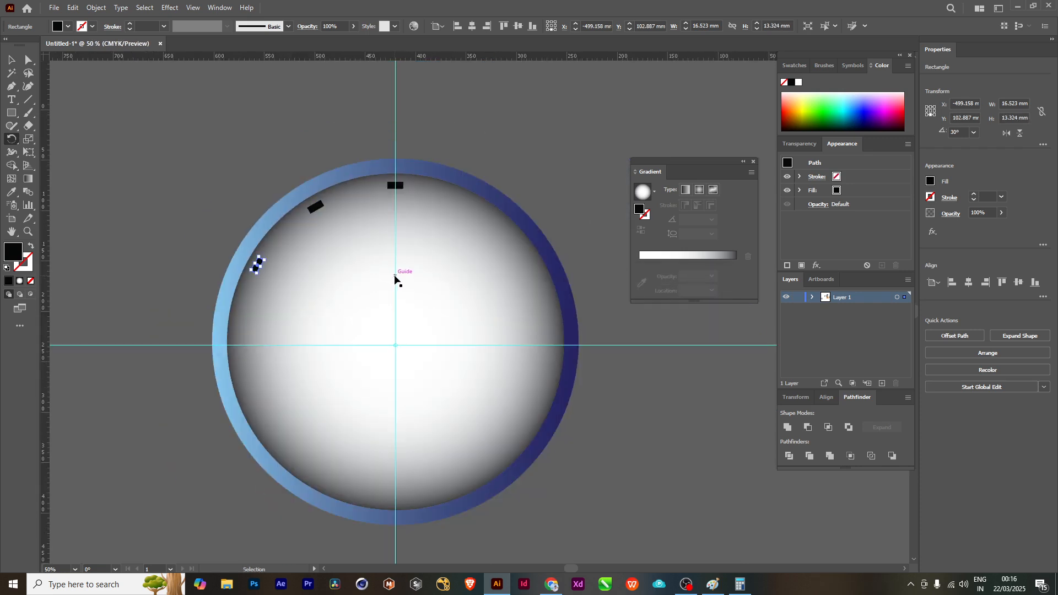
{"action": "key", "text": "ctrl+d"}
{"action": "key", "text": "ctrl+d"}
{"action": "key", "text": "ctrl+d"}
{"action": "key", "text": "ctrl+d"}
{"action": "key", "text": "ctrl+d"}
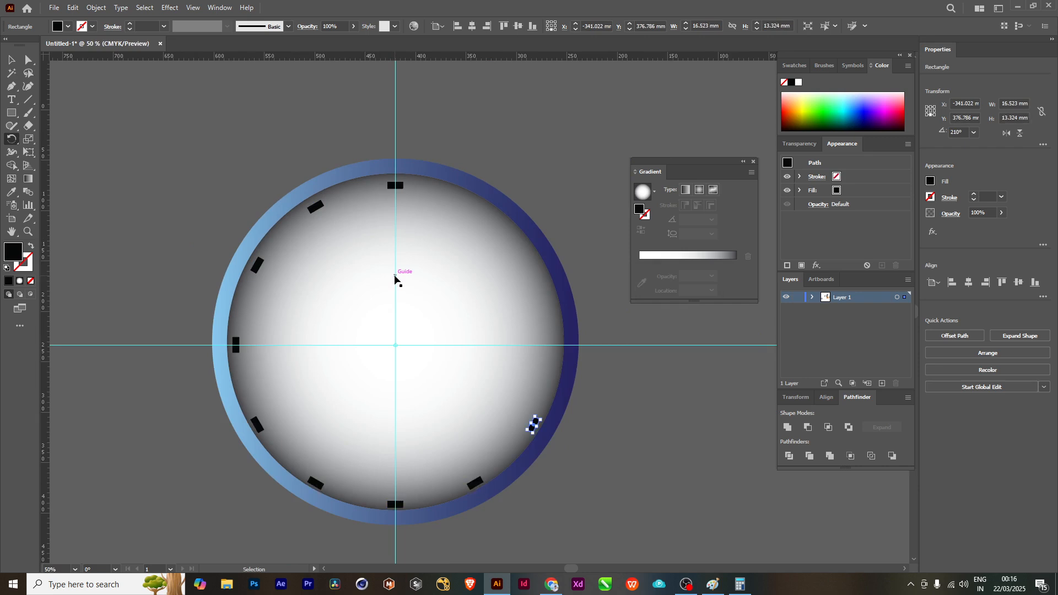
{"action": "key", "text": "ctrl+d"}
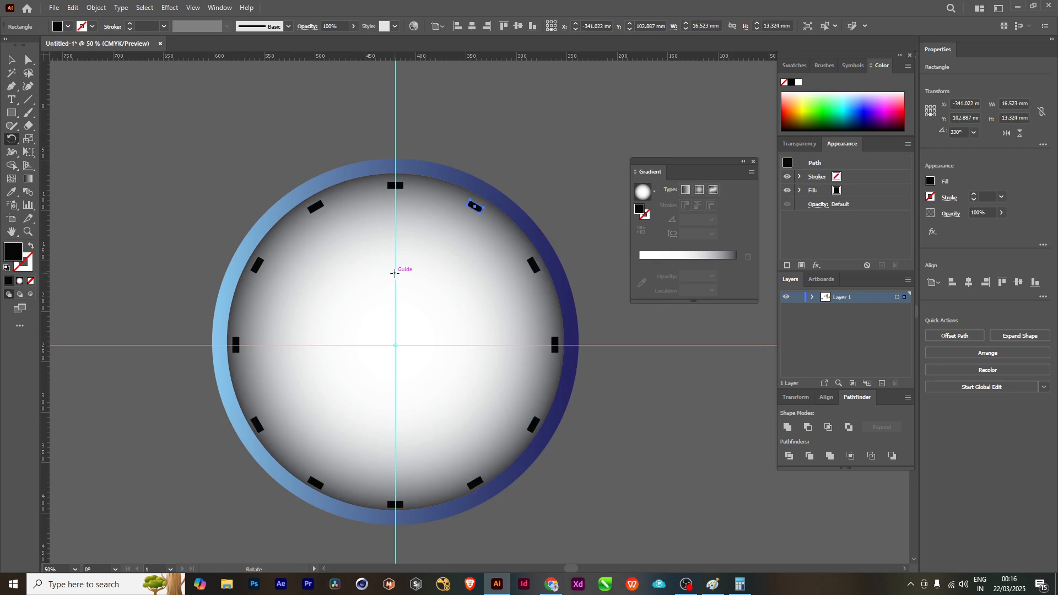
{"action": "left_click", "coordinate": [12, 60]}
{"action": "left_click", "coordinate": [219, 179]}
- Switch to Chrome to examine the marks between the numbers on the reference wall clock
{"action": "scroll", "coordinate": [472, 286], "scroll_direction": "down", "scroll_amount": 1}
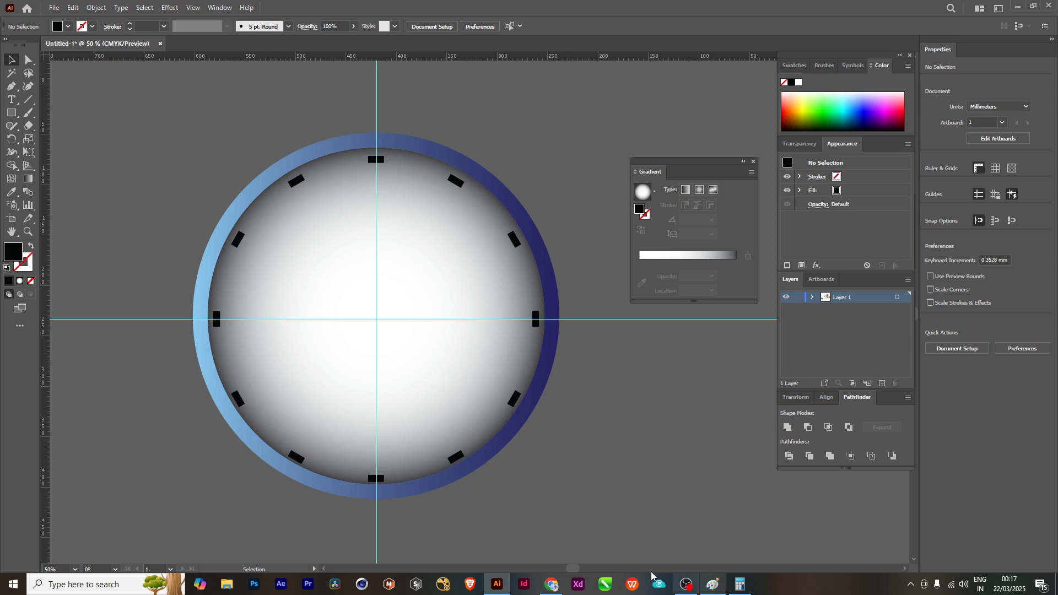
{"action": "left_click", "coordinate": [548, 585]}
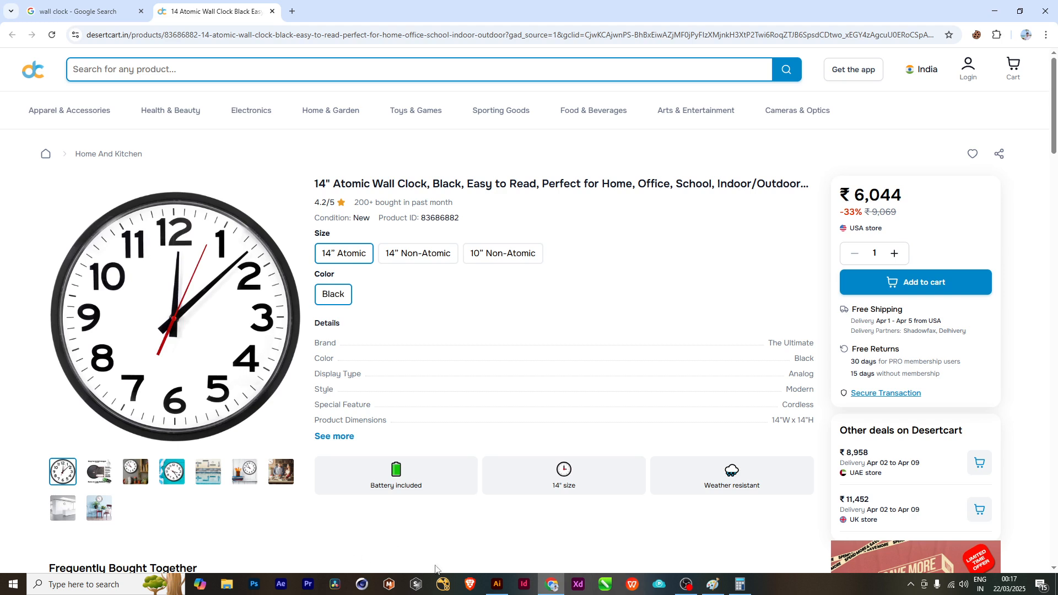
{"action": "left_click", "coordinate": [493, 586]}
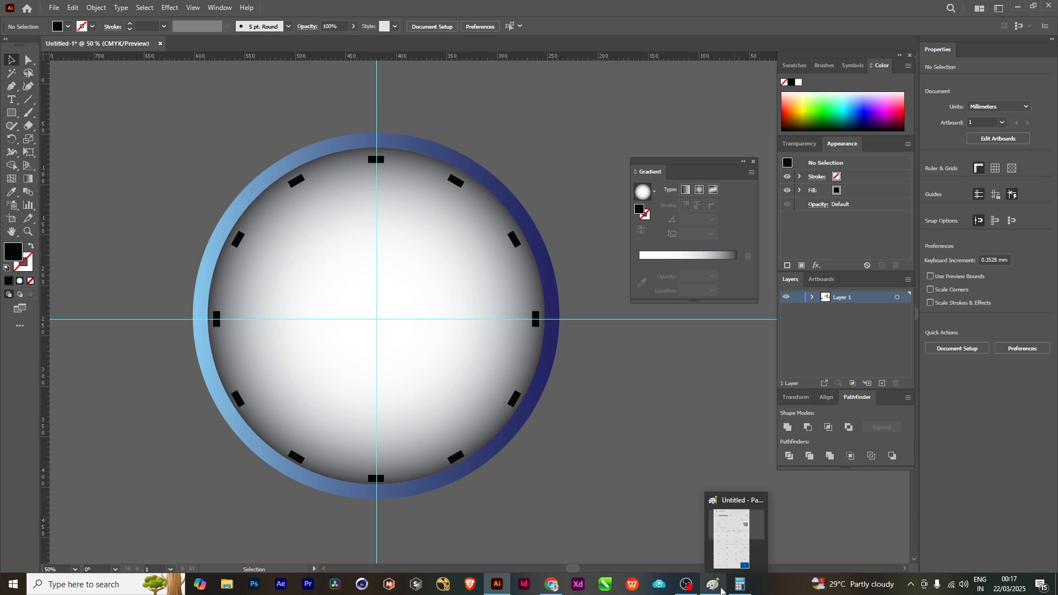
{"action": "mouse_move", "coordinate": [721, 590]}
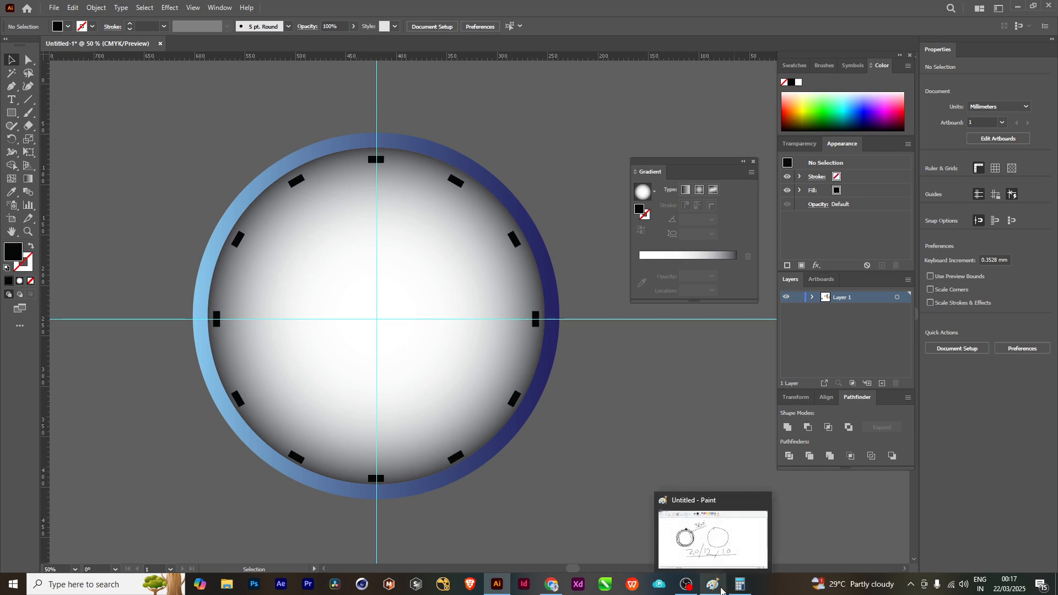
{"action": "left_click", "coordinate": [563, 591]}
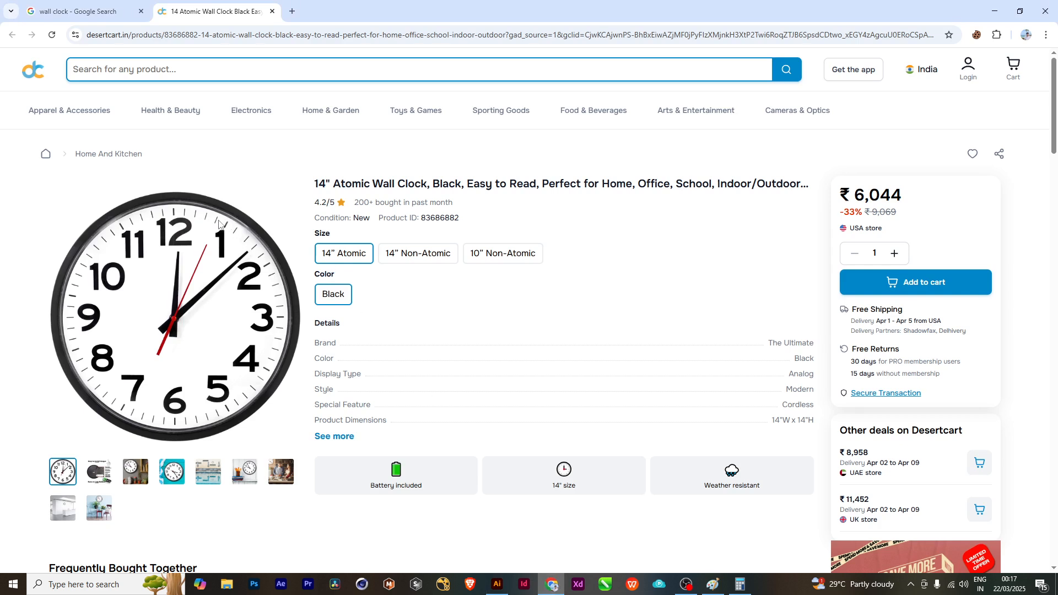
- Switch to Paint and sketch short dial marks along the upper edge of the second hand-drawn circle
{"action": "left_click", "coordinate": [710, 585]}
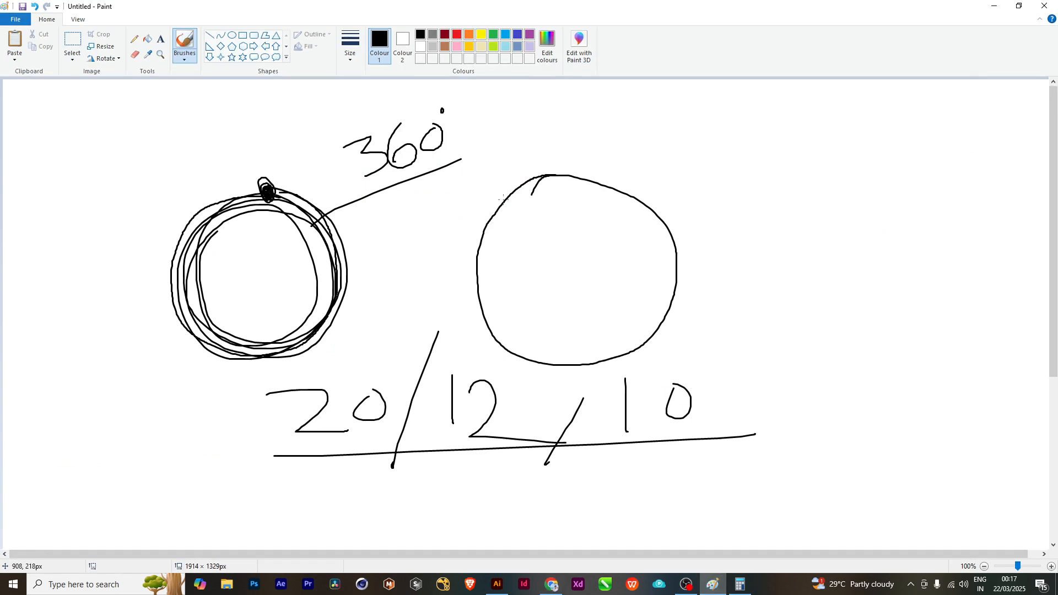
{"action": "left_click_drag", "start_coordinate": [575, 182], "coordinate": [577, 192]}
{"action": "left_click_drag", "start_coordinate": [598, 189], "coordinate": [607, 217]}
{"action": "mouse_move", "coordinate": [628, 214]}
{"action": "left_mouse_down"}
{"action": "mouse_move", "coordinate": [625, 235]}
{"action": "mouse_move", "coordinate": [643, 251]}
{"action": "left_mouse_up"}
{"action": "left_click_drag", "start_coordinate": [659, 250], "coordinate": [649, 279]}
{"action": "left_click", "coordinate": [995, 7]}
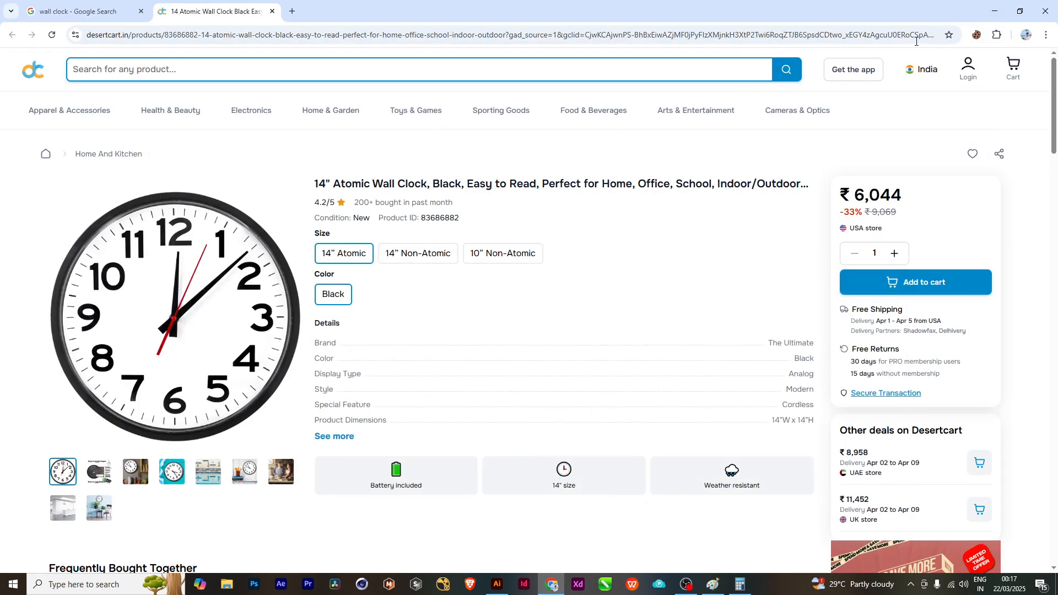
- Return to Illustrator and draw a narrow rectangle about 1.6 × 6.6 mm over the middle of the top hour mark
{"action": "left_click", "coordinate": [995, 8]}
{"action": "scroll", "coordinate": [349, 184], "scroll_direction": "up", "scroll_amount": 2}
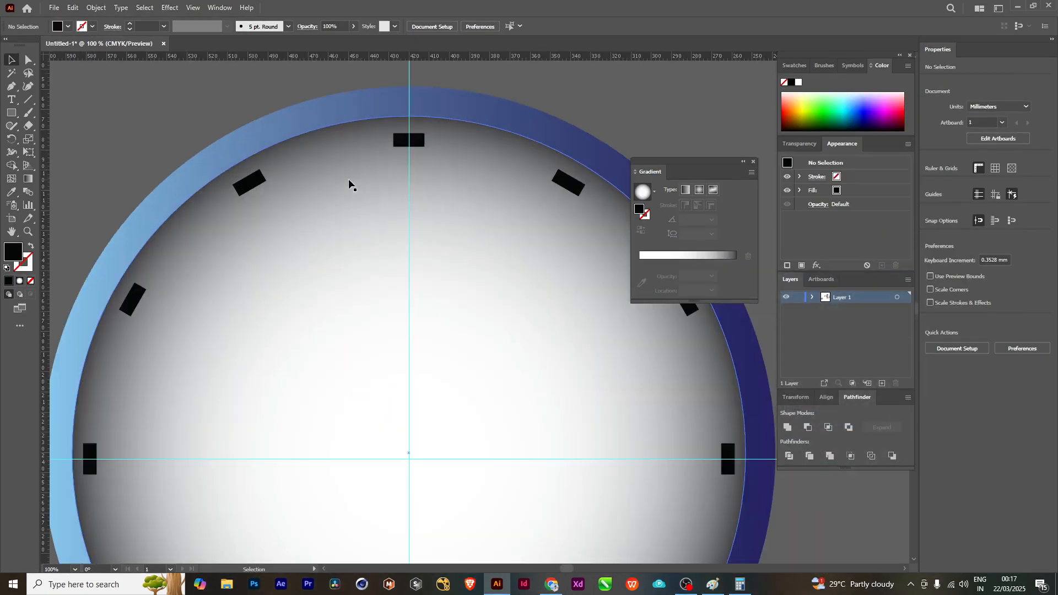
{"action": "scroll", "coordinate": [425, 213], "scroll_direction": "up", "scroll_amount": 1}
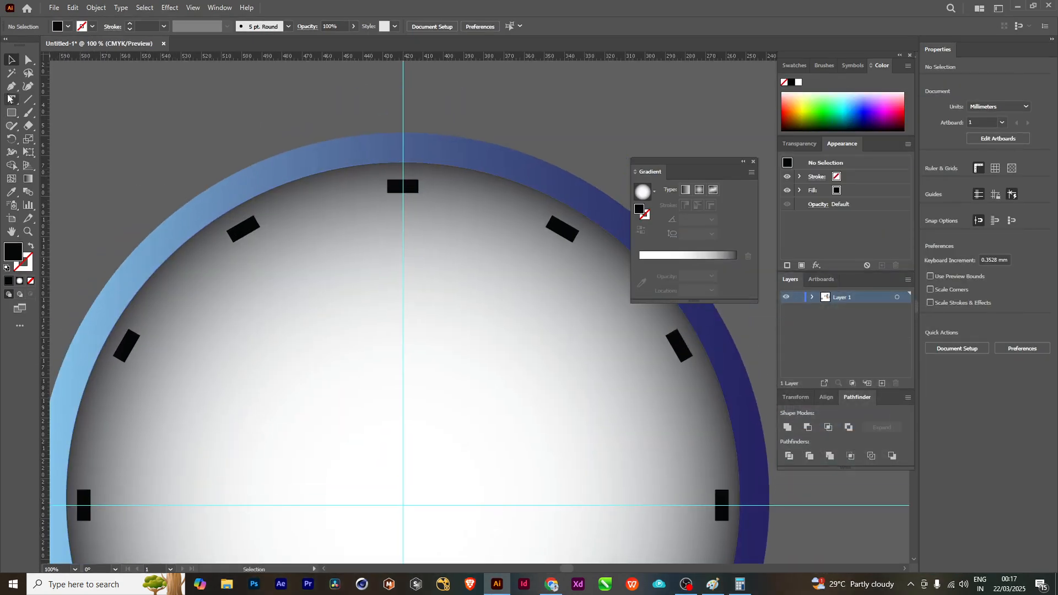
{"action": "left_click", "coordinate": [12, 113]}
{"action": "scroll", "coordinate": [409, 212], "scroll_direction": "up", "scroll_amount": 3}
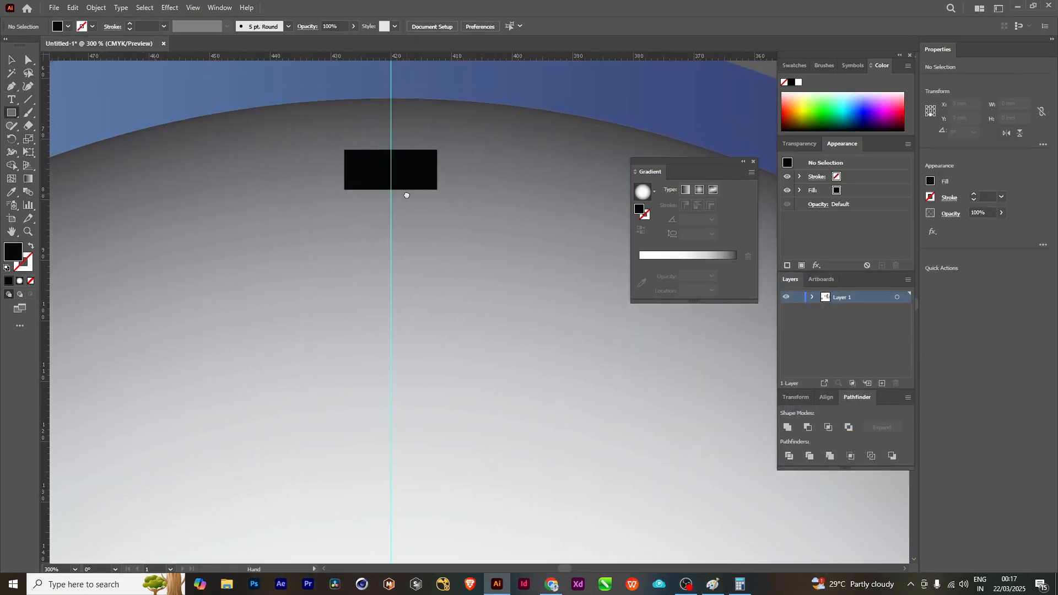
{"action": "left_click_drag", "start_coordinate": [385, 148], "coordinate": [396, 189]}
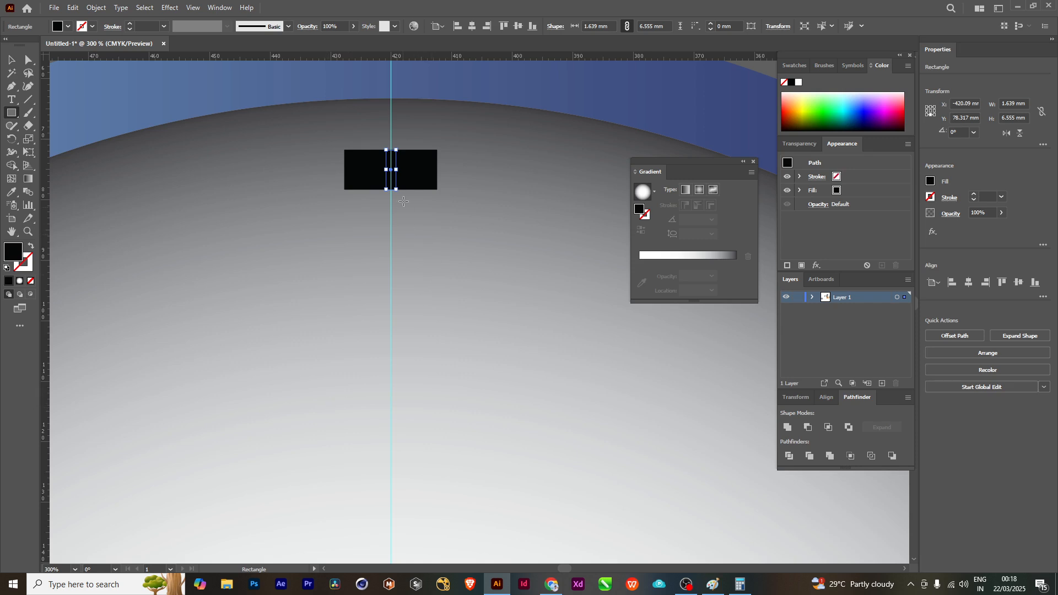
- Fill the narrow rectangle with dark grey, 313532
{"action": "double_click", "coordinate": [14, 252]}
{"action": "left_click_drag", "start_coordinate": [573, 345], "coordinate": [576, 358]}
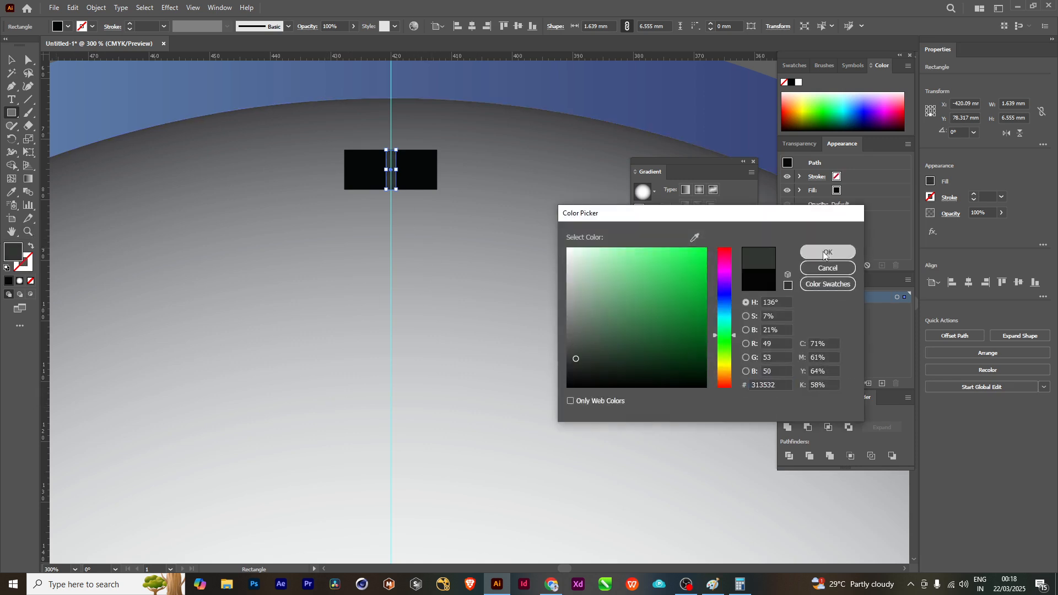
{"action": "left_click", "coordinate": [823, 253]}
- Make a copy of the narrow rectangle rotated by 360/60 degrees about the intersection of the guides
{"action": "scroll", "coordinate": [540, 432], "scroll_direction": "down", "scroll_amount": 2}
{"action": "scroll", "coordinate": [522, 355], "scroll_direction": "down", "scroll_amount": 3}
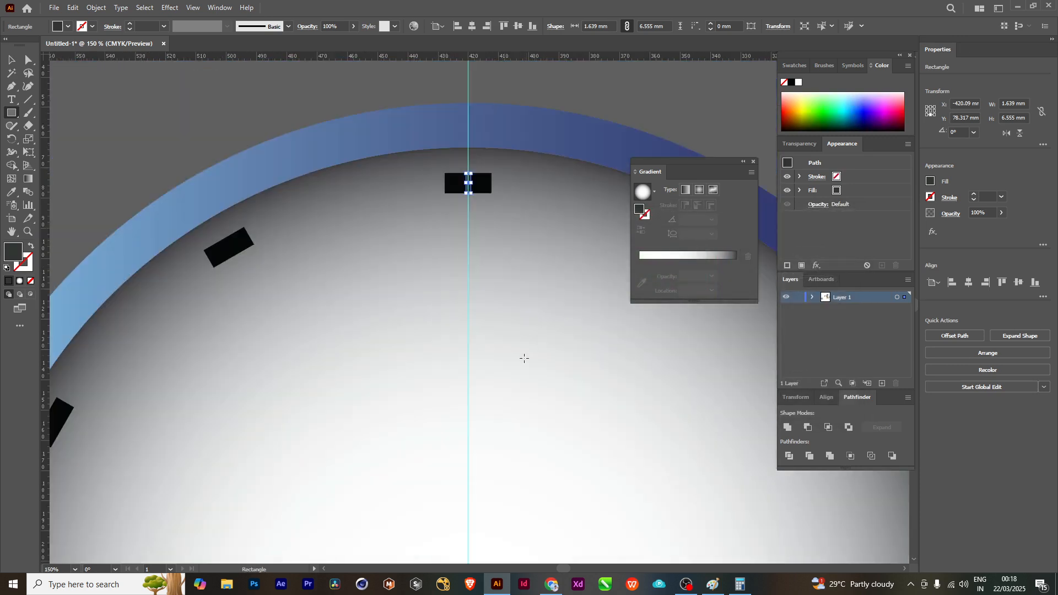
{"action": "scroll", "coordinate": [524, 390], "scroll_direction": "down", "scroll_amount": 3}
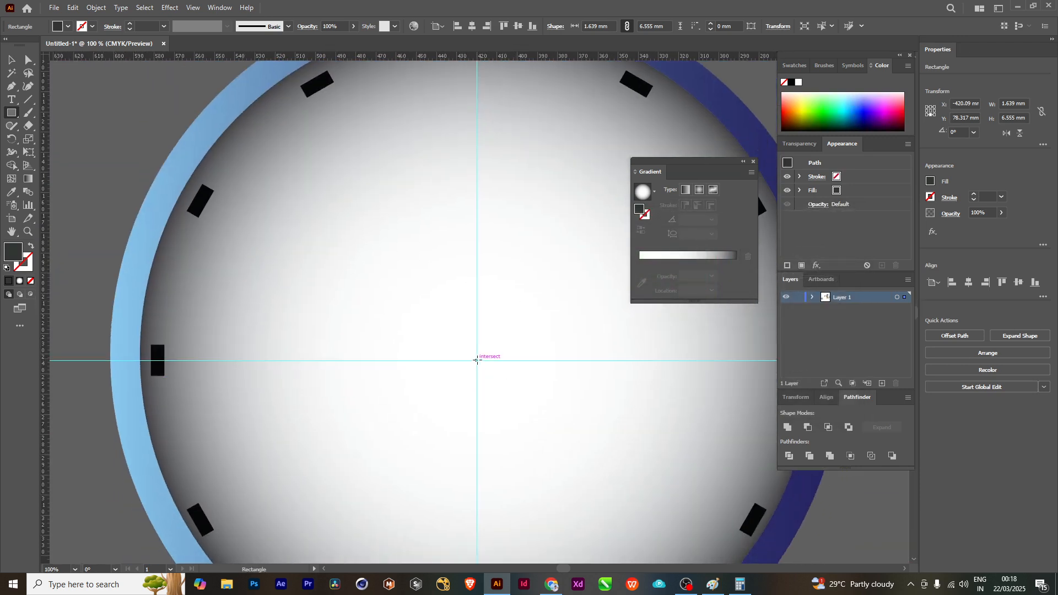
{"action": "key", "text": "r"}
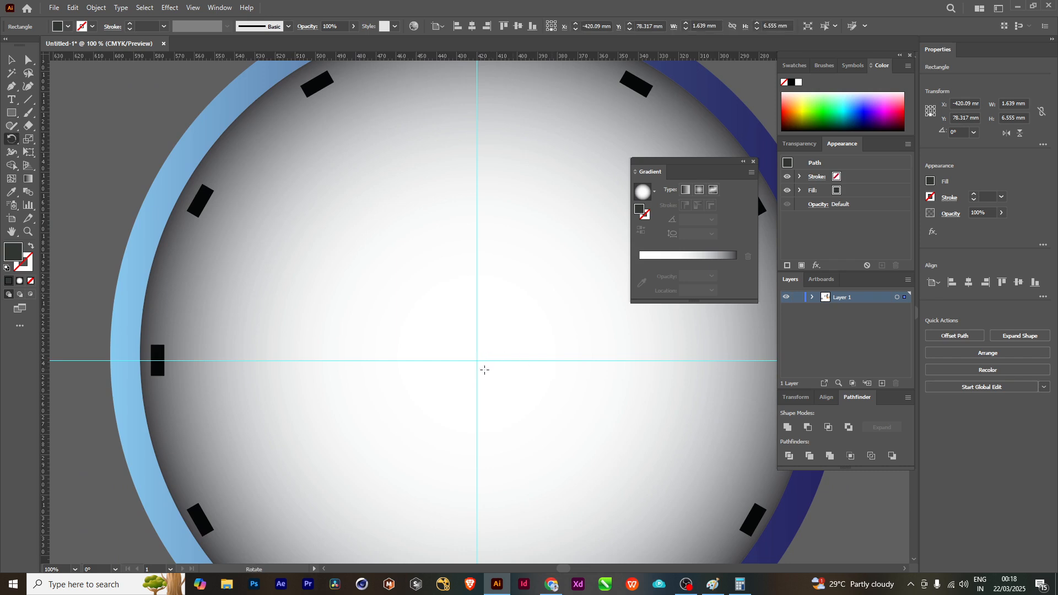
{"action": "scroll", "coordinate": [478, 361], "scroll_direction": "up", "scroll_amount": 8}
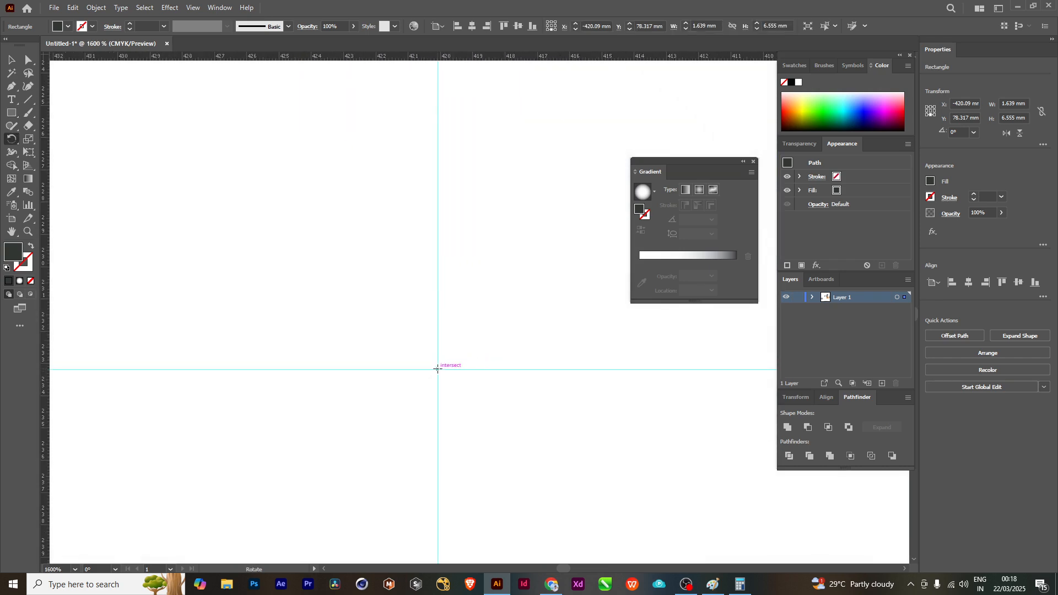
{"action": "left_click", "coordinate": [437, 370], "text": "alt"}
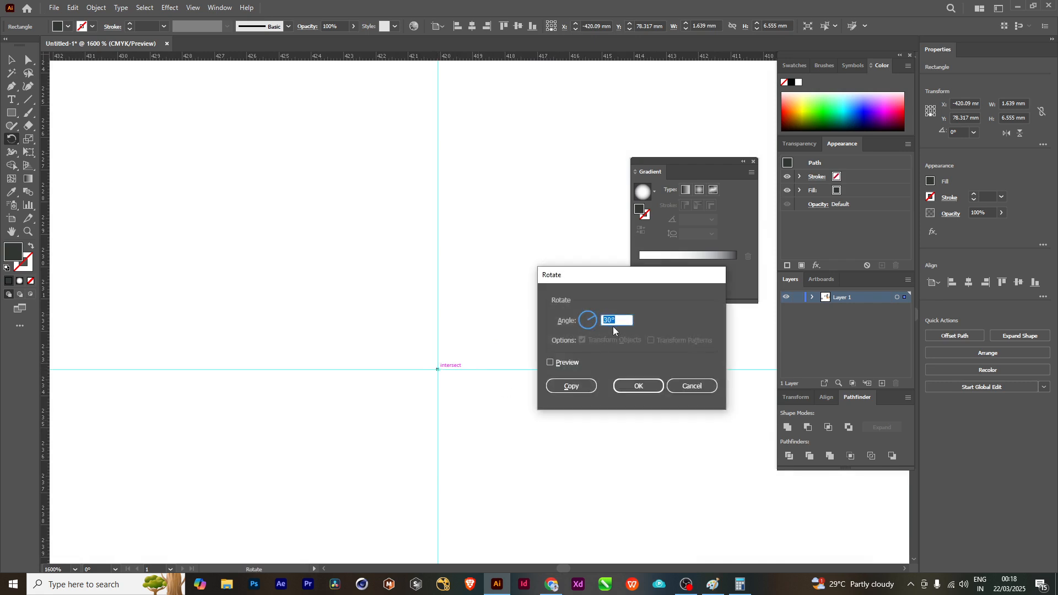
{"action": "type", "text": "360/60"}
{"action": "left_click", "coordinate": [550, 363]}
{"action": "left_click", "coordinate": [572, 385]}
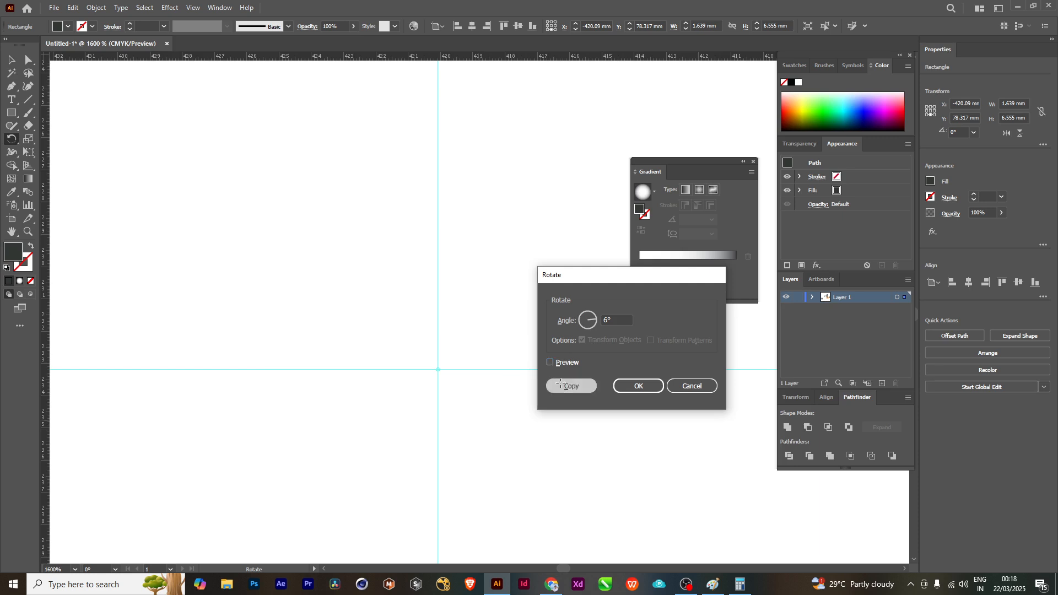
- Repeat the rotated copy until sixty narrow minute marks run all the way around the dial, and deselect
{"action": "scroll", "coordinate": [516, 367], "scroll_direction": "down", "scroll_amount": 7}
{"action": "scroll", "coordinate": [516, 367], "scroll_direction": "down", "scroll_amount": 4}
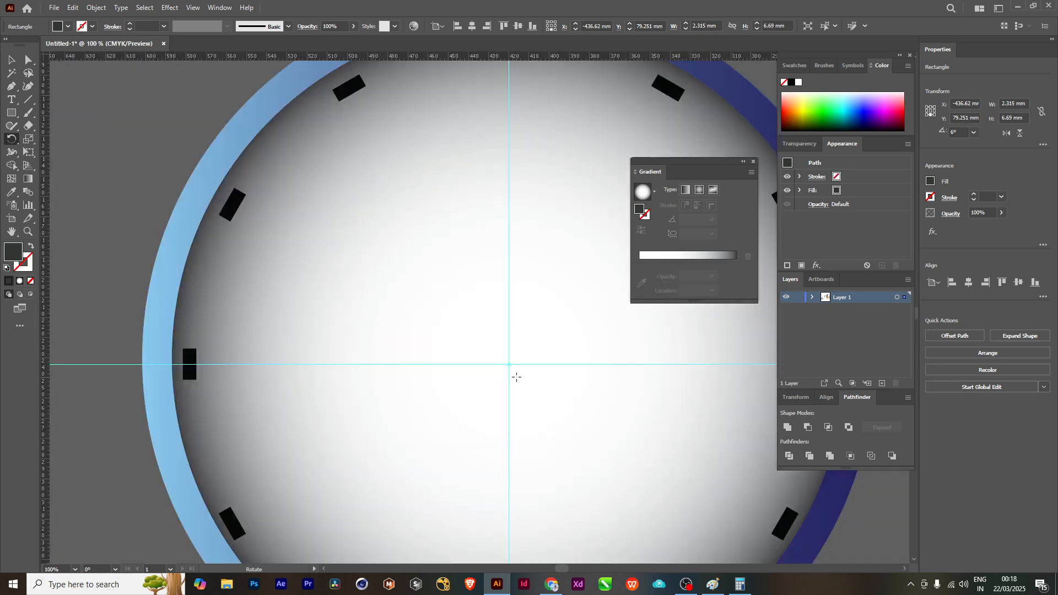
{"action": "scroll", "coordinate": [524, 349], "scroll_direction": "up", "scroll_amount": 3}
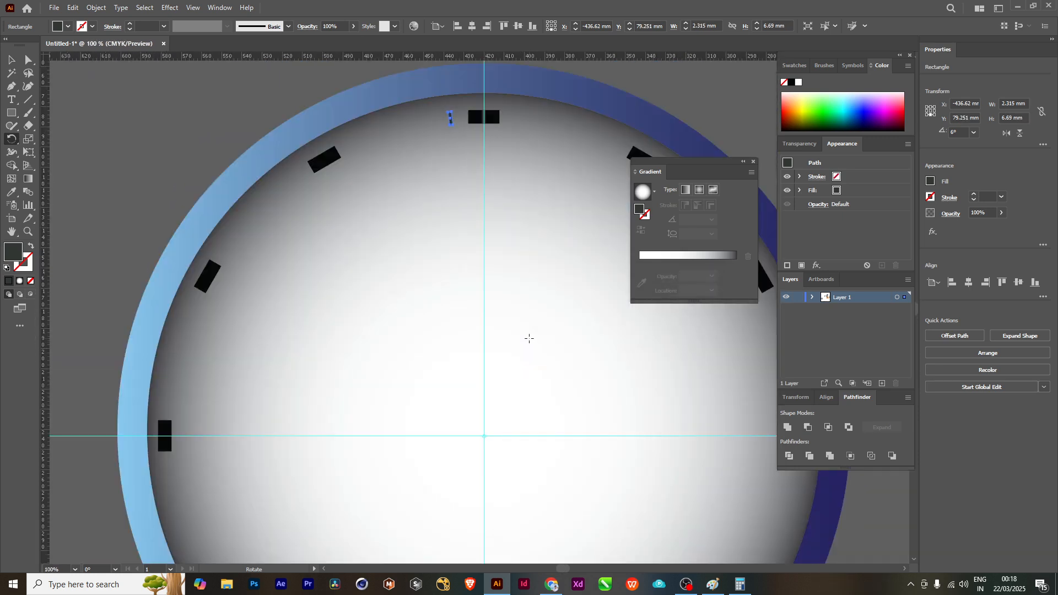
{"action": "scroll", "coordinate": [529, 338], "scroll_direction": "up", "scroll_amount": 1}
{"action": "scroll", "coordinate": [528, 338], "scroll_direction": "down", "scroll_amount": 2}
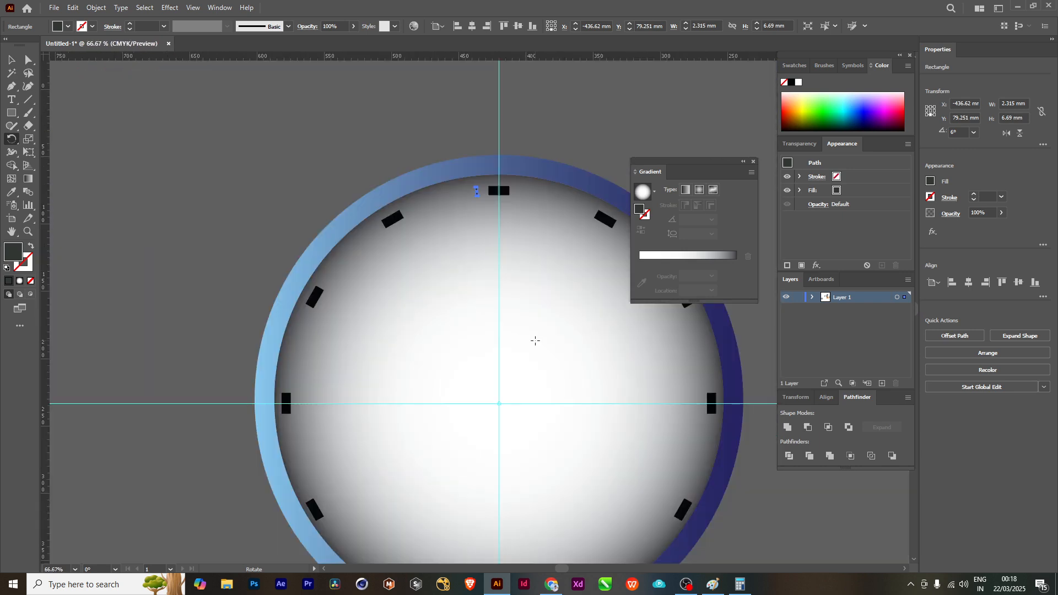
{"action": "key", "text": "v"}
{"action": "key", "text": "ctrl+d"}
{"action": "key", "text": "ctrl+d"}
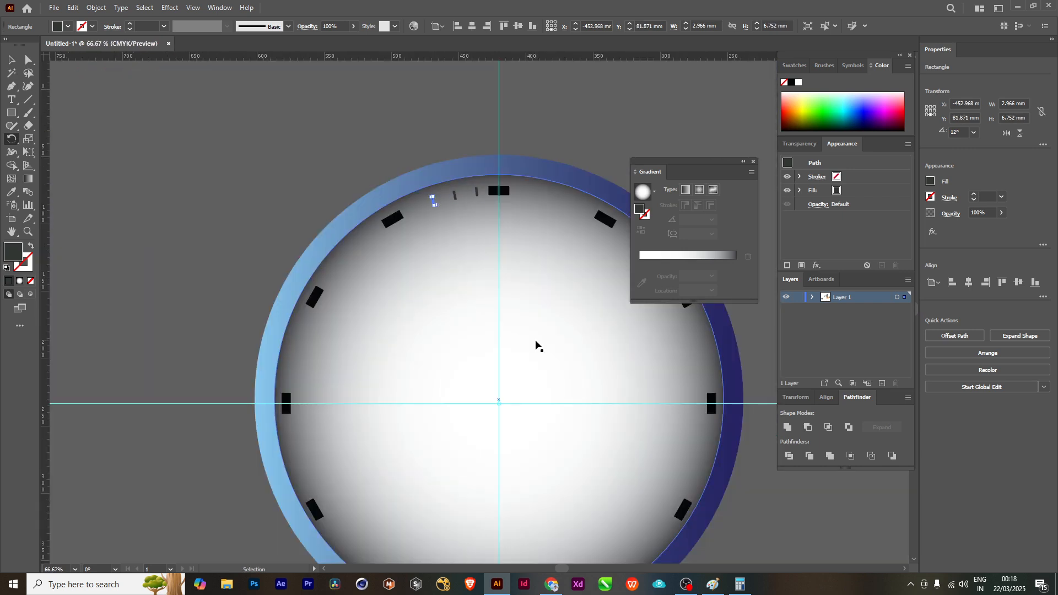
{"action": "key", "text": "ctrl+d"}
{"action": "key", "text": "ctrl+d"}
{"action": "key", "text": "ctrl+d"}
{"action": "key", "text": "ctrl+d"}
{"action": "key", "text": "ctrl+d"}
{"action": "key", "text": "ctrl+d"}
{"action": "key", "text": "ctrl+d"}
{"action": "key", "text": "ctrl+d"}
{"action": "key", "text": "ctrl+d"}
{"action": "key", "text": "ctrl+d"}
{"action": "key", "text": "ctrl+d"}
{"action": "key", "text": "ctrl+d"}
{"action": "key", "text": "ctrl+d"}
{"action": "key", "text": "ctrl+d"}
{"action": "key", "text": "ctrl+d"}
{"action": "key", "text": "ctrl+d"}
{"action": "key", "text": "ctrl+d"}
{"action": "key", "text": "ctrl+d"}
{"action": "key", "text": "ctrl+d"}
{"action": "key", "text": "ctrl+d"}
{"action": "key", "text": "ctrl+d"}
{"action": "key", "text": "ctrl+d"}
{"action": "key", "text": "ctrl+d"}
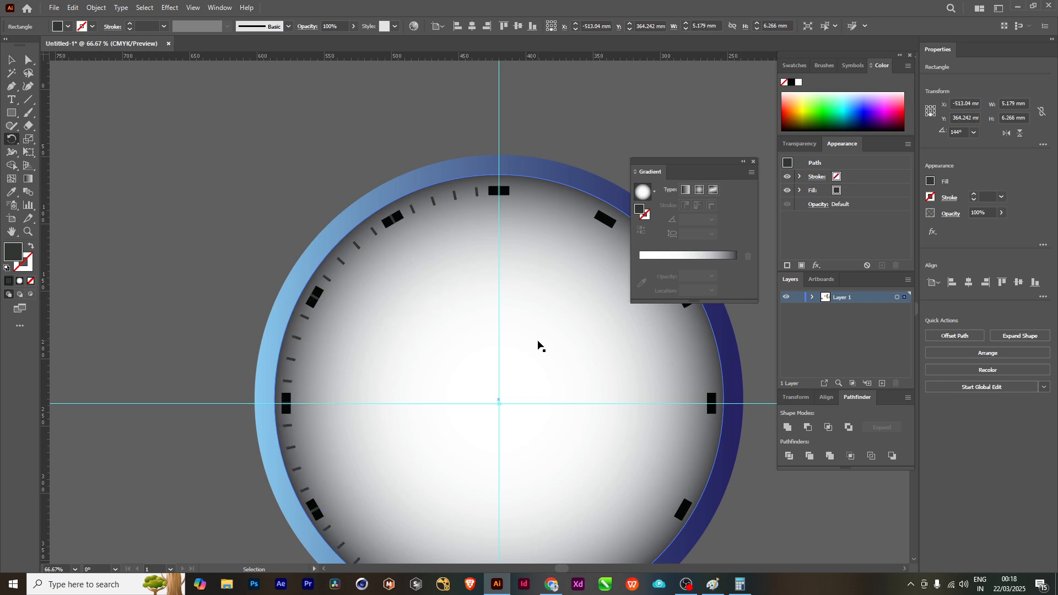
{"action": "key", "text": "ctrl+d"}
{"action": "key", "text": "ctrl+d"}
{"action": "key", "text": "ctrl+d"}
{"action": "key", "text": "ctrl+d"}
{"action": "key", "text": "ctrl+d"}
{"action": "key", "text": "ctrl+d"}
{"action": "key", "text": "ctrl+d"}
{"action": "key", "text": "ctrl+d"}
{"action": "key", "text": "ctrl+d"}
{"action": "key", "text": "ctrl+d"}
{"action": "key", "text": "ctrl+d"}
{"action": "key", "text": "ctrl+d"}
{"action": "key", "text": "ctrl+d"}
{"action": "key", "text": "ctrl+d"}
{"action": "key", "text": "ctrl+d"}
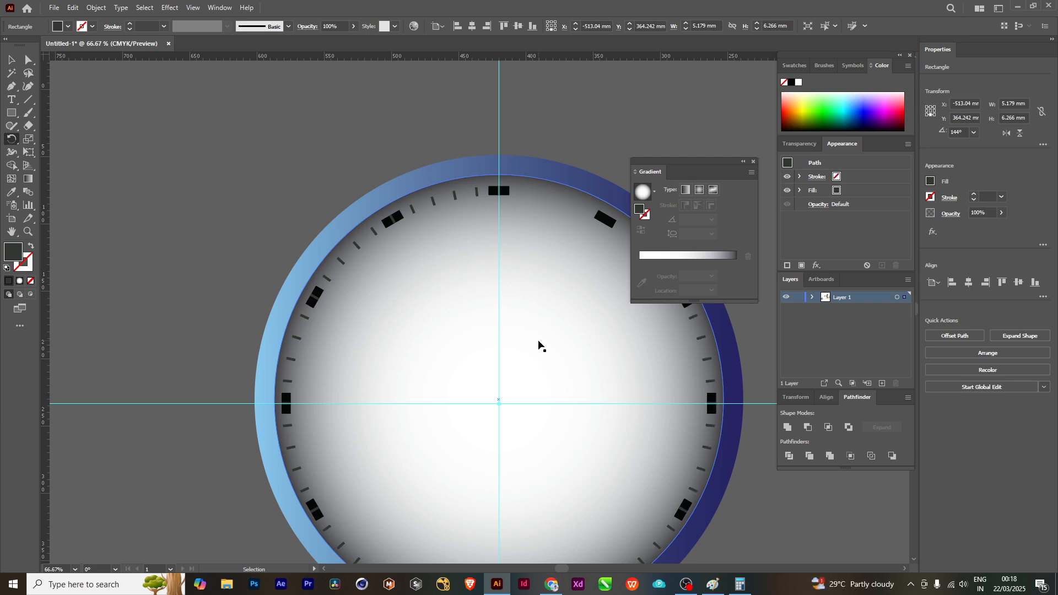
{"action": "key", "text": "ctrl+d"}
{"action": "key", "text": "ctrl+d"}
{"action": "key", "text": "ctrl+d"}
{"action": "key", "text": "ctrl+d"}
{"action": "key", "text": "ctrl+d"}
{"action": "key", "text": "ctrl+d"}
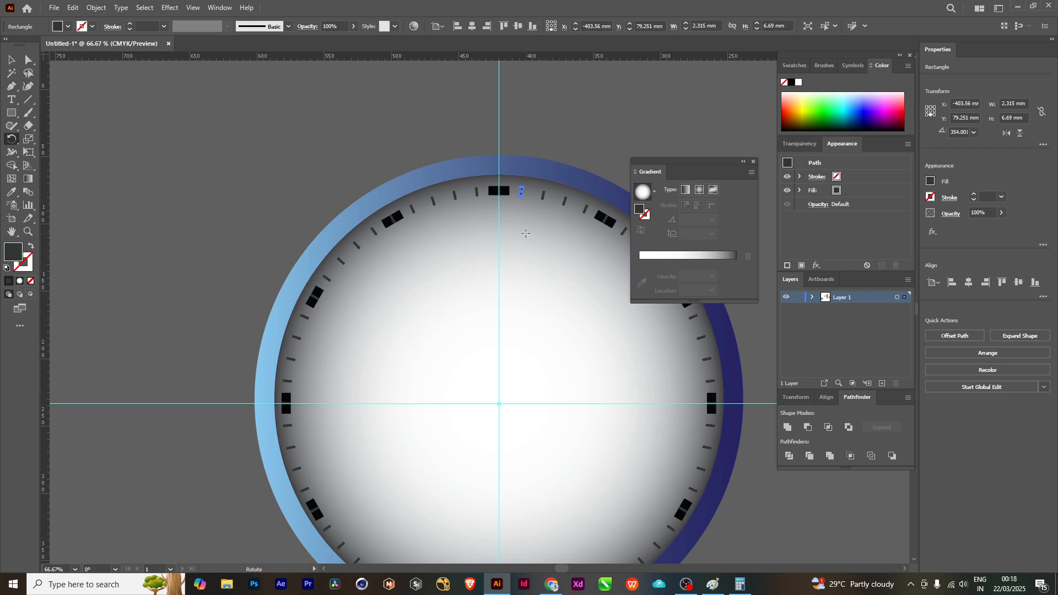
{"action": "scroll", "coordinate": [525, 233], "scroll_direction": "up", "scroll_amount": 5}
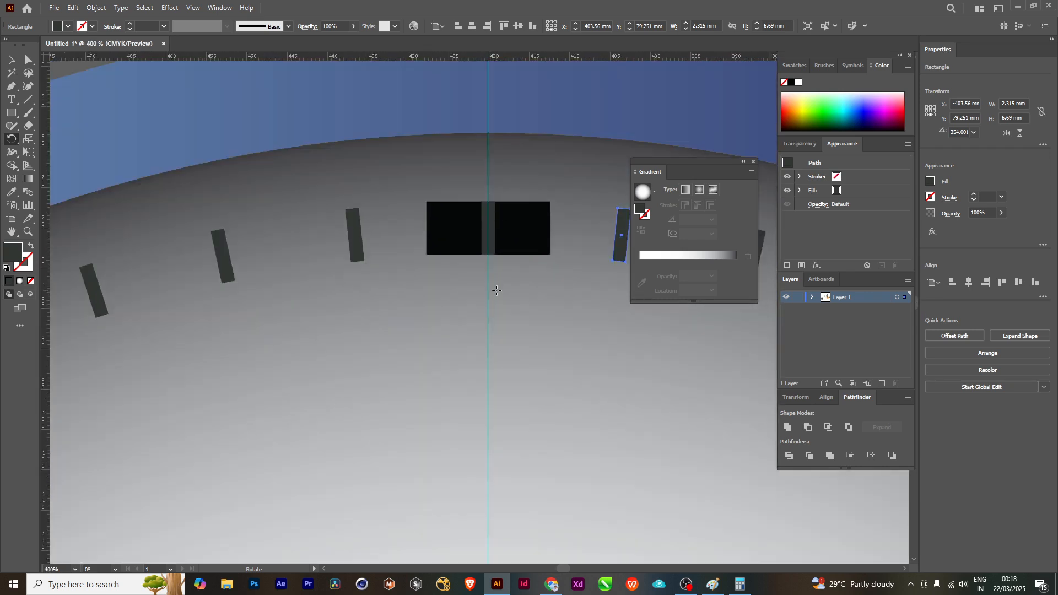
{"action": "scroll", "coordinate": [497, 290], "scroll_direction": "down", "scroll_amount": 2}
{"action": "left_click", "coordinate": [11, 58]}
{"action": "left_click", "coordinate": [233, 96]}
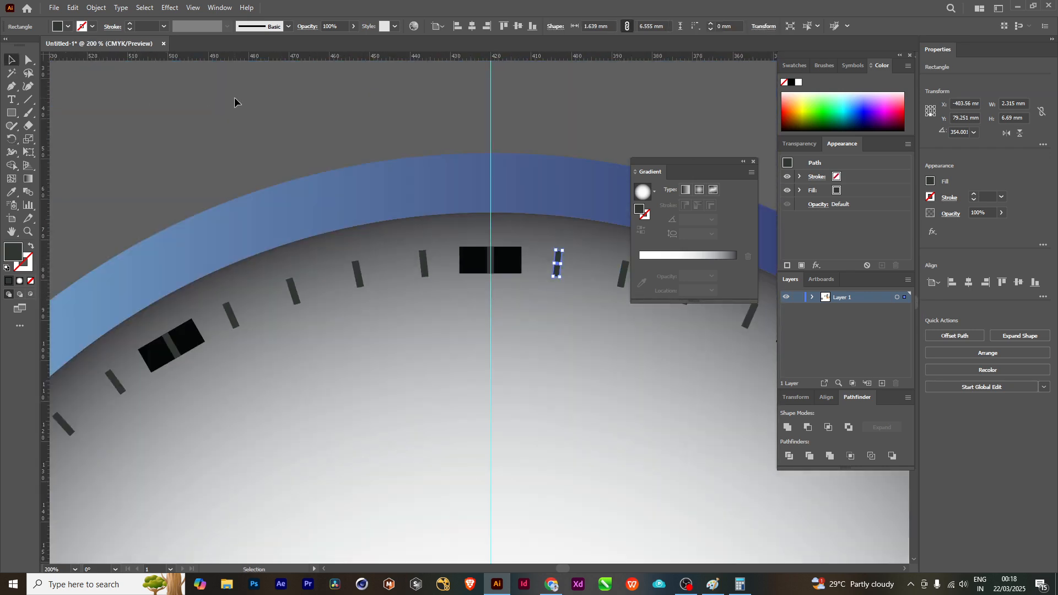
- Compare the finished dial marks with the reference wall clock in Chrome, and return to Illustrator
{"action": "scroll", "coordinate": [358, 243], "scroll_direction": "down", "scroll_amount": 4}
{"action": "scroll", "coordinate": [469, 274], "scroll_direction": "up", "scroll_amount": 2}
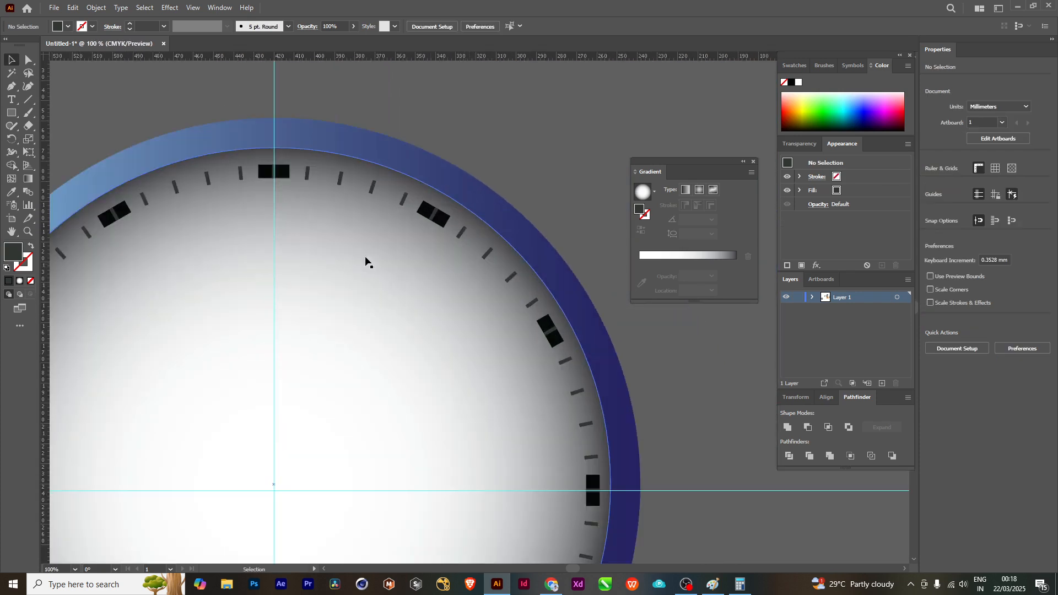
{"action": "scroll", "coordinate": [333, 175], "scroll_direction": "up", "scroll_amount": 2}
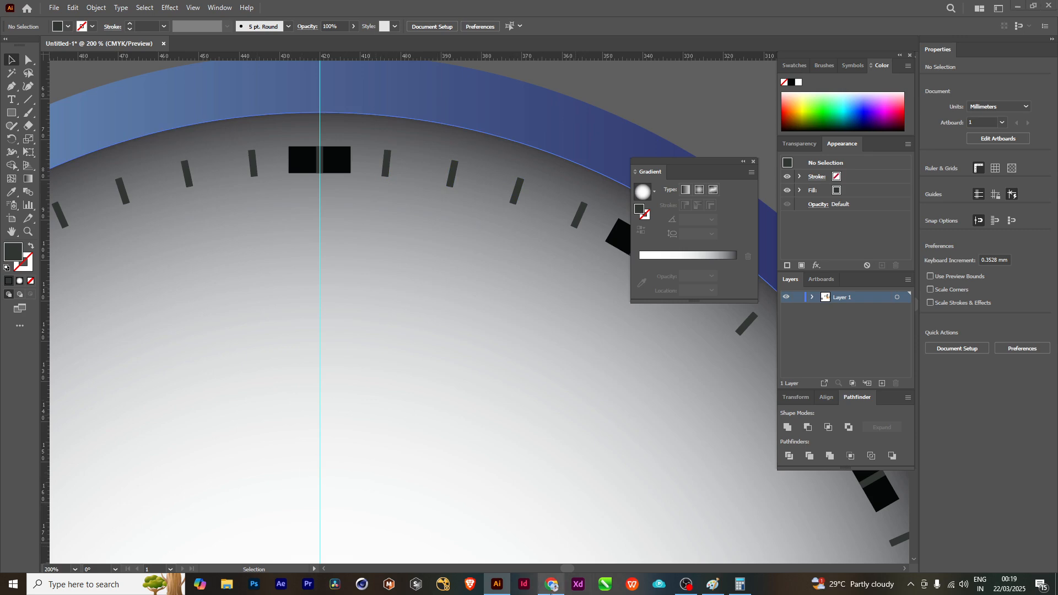
{"action": "key", "text": "alt+Tab"}
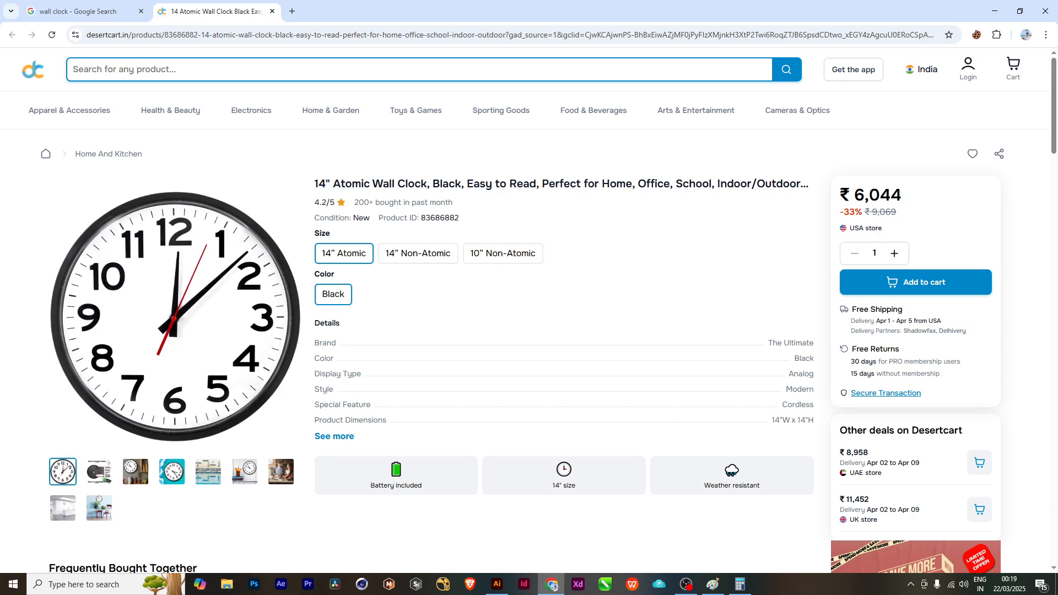
{"action": "left_click", "coordinate": [503, 587]}
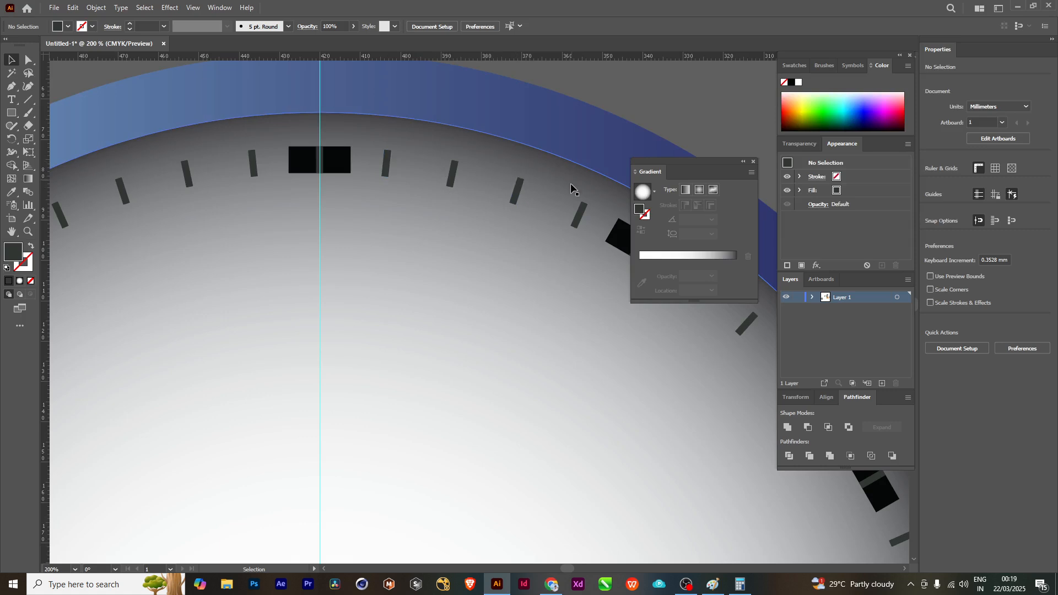
- Select the narrow marks inside the twelve and one o'clock hour marks and fill them with white, FFFFFF
{"action": "scroll", "coordinate": [587, 282], "scroll_direction": "down", "scroll_amount": 2}
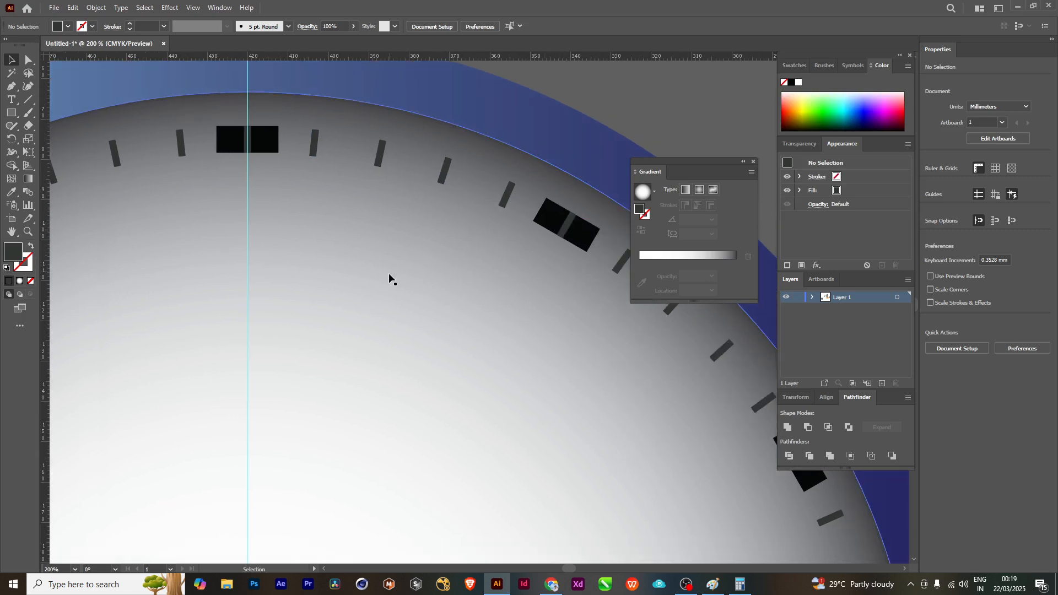
{"action": "scroll", "coordinate": [389, 279], "scroll_direction": "down", "scroll_amount": 2}
{"action": "scroll", "coordinate": [401, 160], "scroll_direction": "up", "scroll_amount": 3}
{"action": "left_click", "coordinate": [393, 176]}
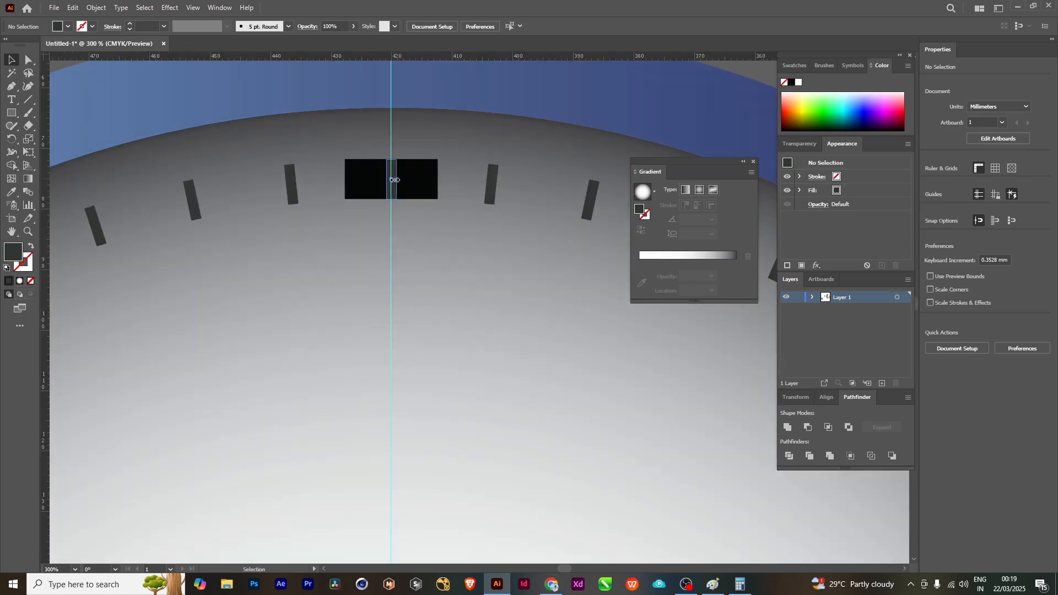
{"action": "scroll", "coordinate": [418, 321], "scroll_direction": "up", "scroll_amount": 1}
{"action": "scroll", "coordinate": [425, 307], "scroll_direction": "down", "scroll_amount": 2}
{"action": "scroll", "coordinate": [462, 297], "scroll_direction": "right", "scroll_amount": 2}
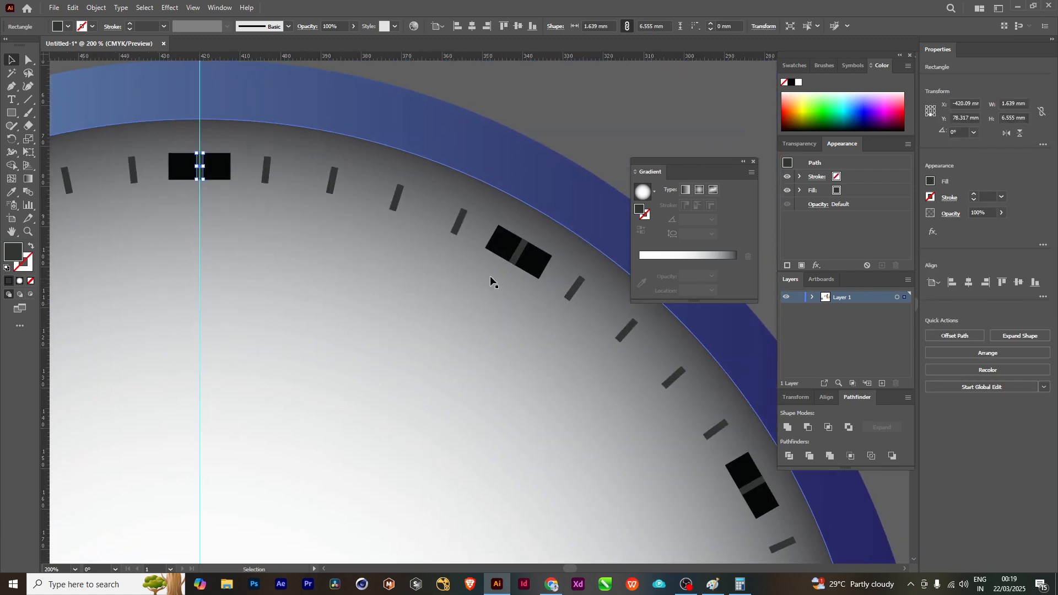
{"action": "left_click", "coordinate": [521, 254]}
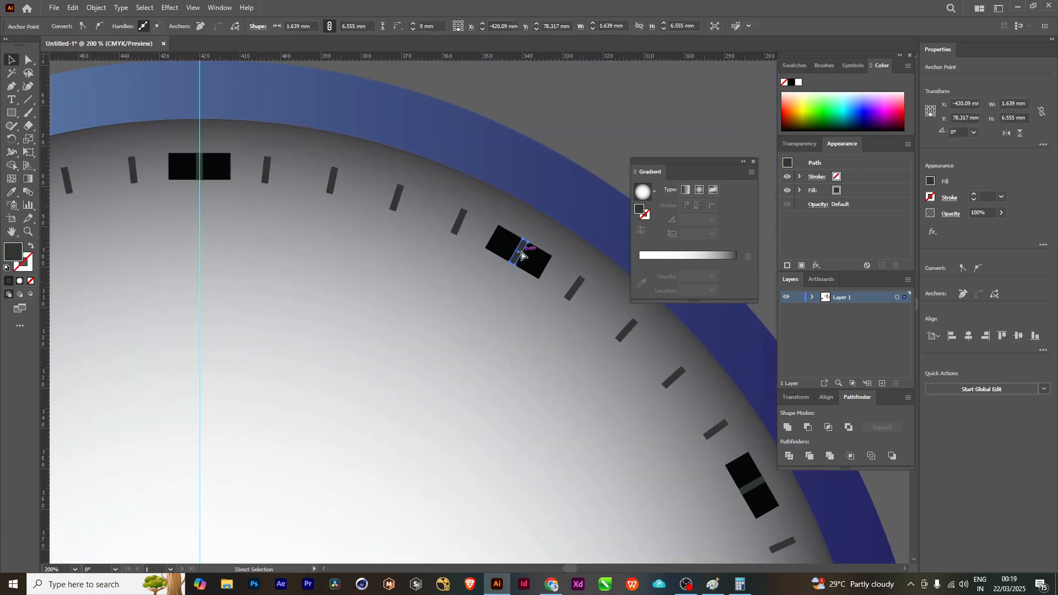
{"action": "left_click", "coordinate": [201, 172], "text": "shift"}
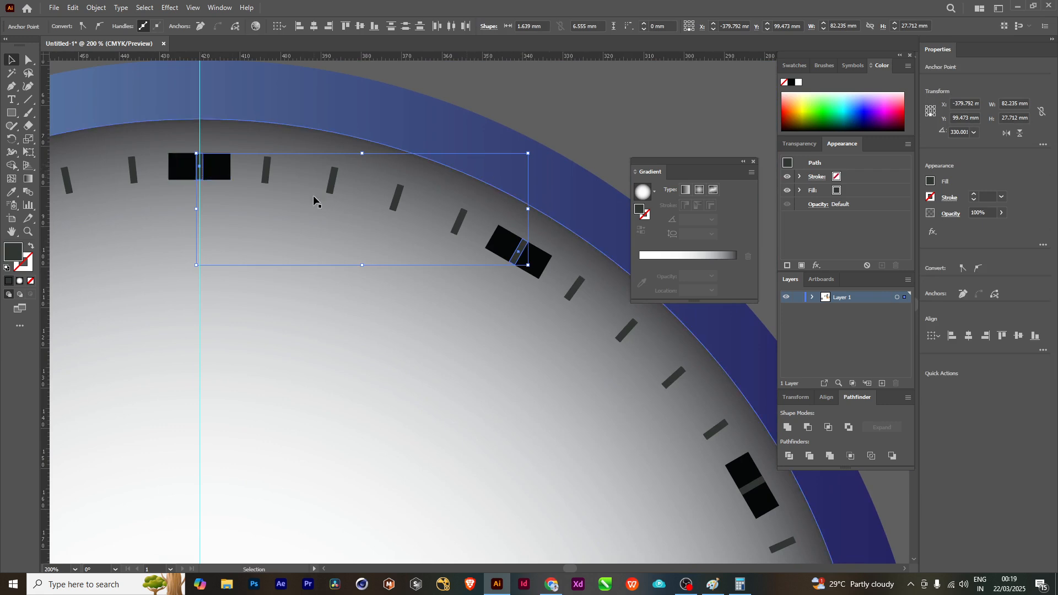
{"action": "double_click", "coordinate": [13, 256]}
{"action": "type", "text": "00FF36"}
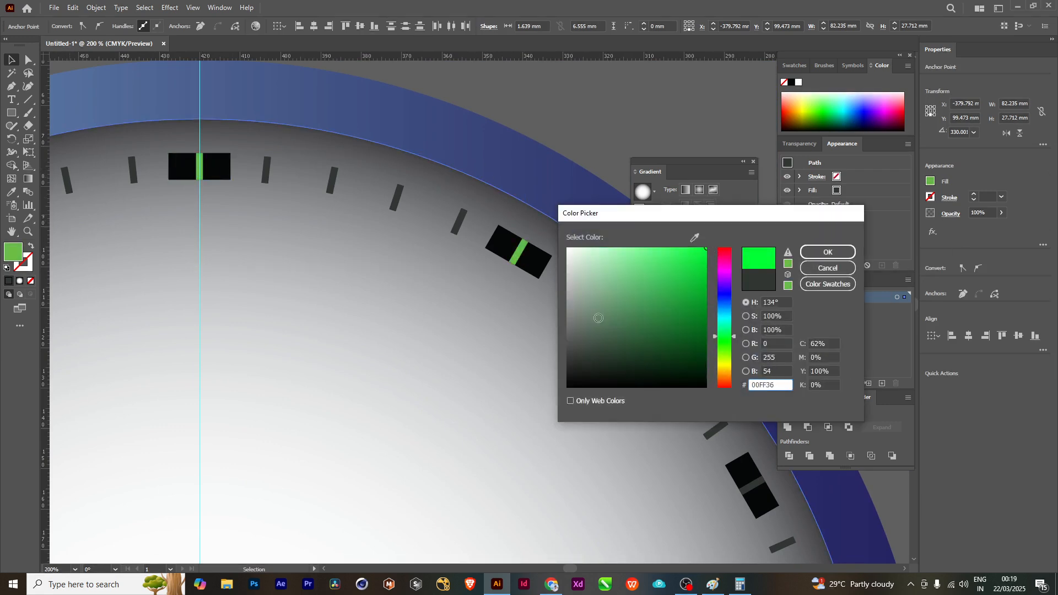
{"action": "type", "text": "ffffff"}
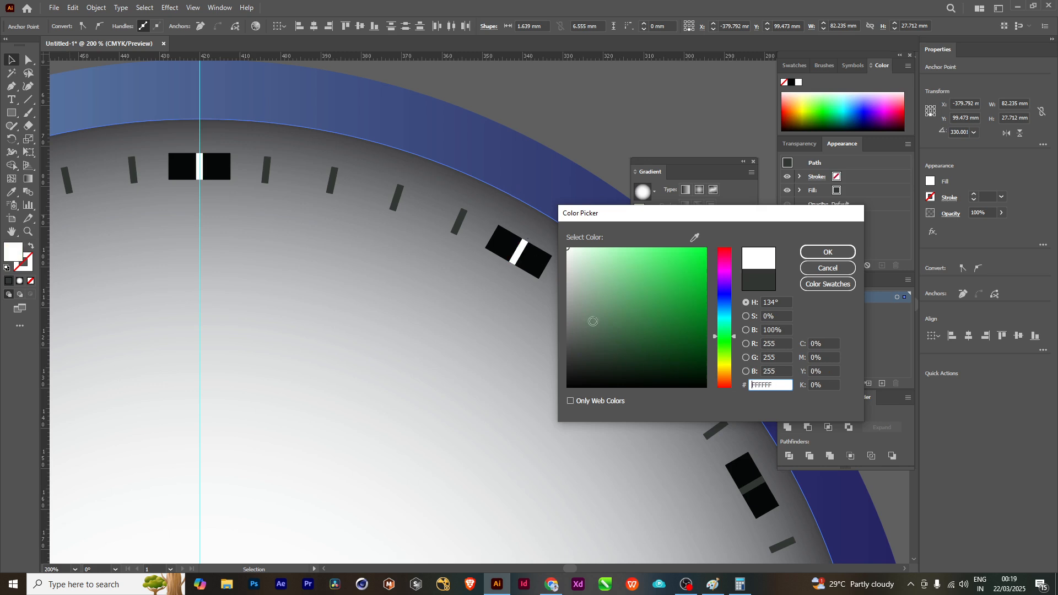
{"action": "left_click", "coordinate": [820, 252]}
- Select the narrow marks inside the two to eleven o'clock hour marks, fill them with white, FFFFFF, and deselect
{"action": "scroll", "coordinate": [527, 353], "scroll_direction": "down", "scroll_amount": 2}
{"action": "scroll", "coordinate": [496, 330], "scroll_direction": "down", "scroll_amount": 2}
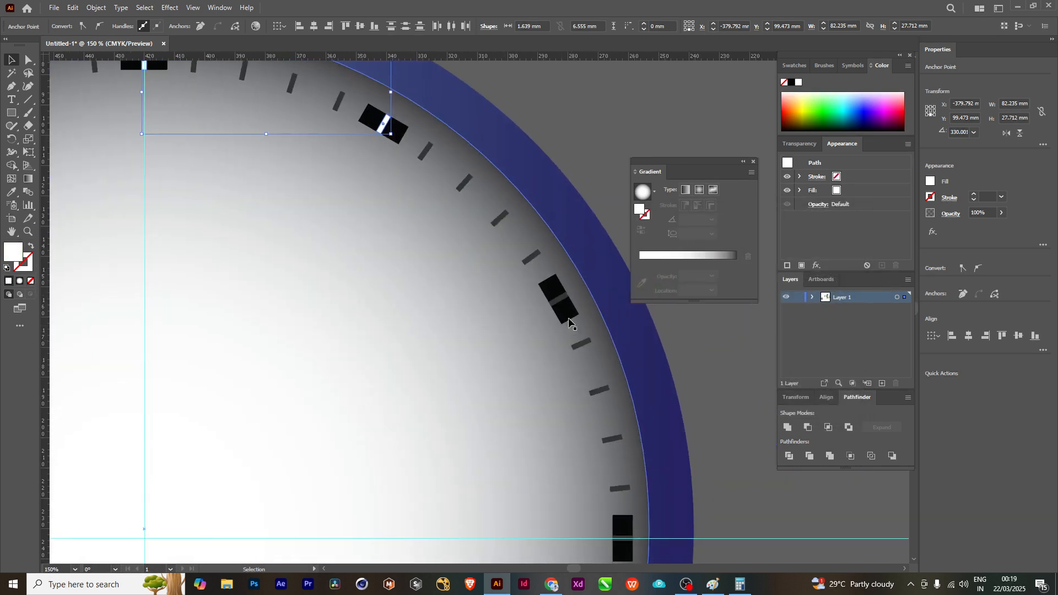
{"action": "left_click", "coordinate": [558, 299]}
{"action": "scroll", "coordinate": [543, 437], "scroll_direction": "down", "scroll_amount": 2}
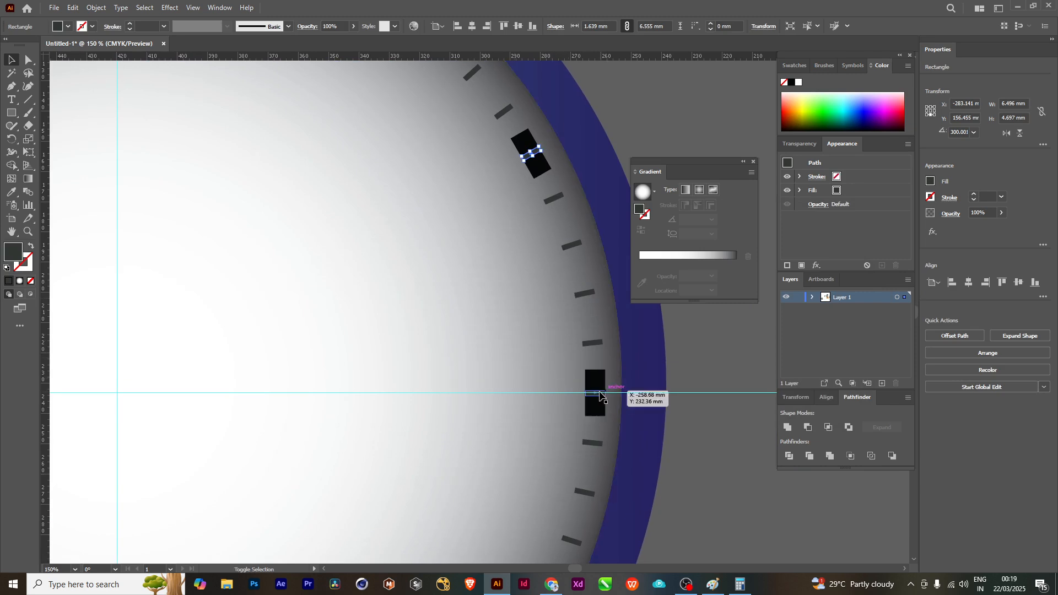
{"action": "left_click", "coordinate": [568, 395], "text": "shift"}
{"action": "left_click_drag", "start_coordinate": [469, 326], "coordinate": [475, 252]}
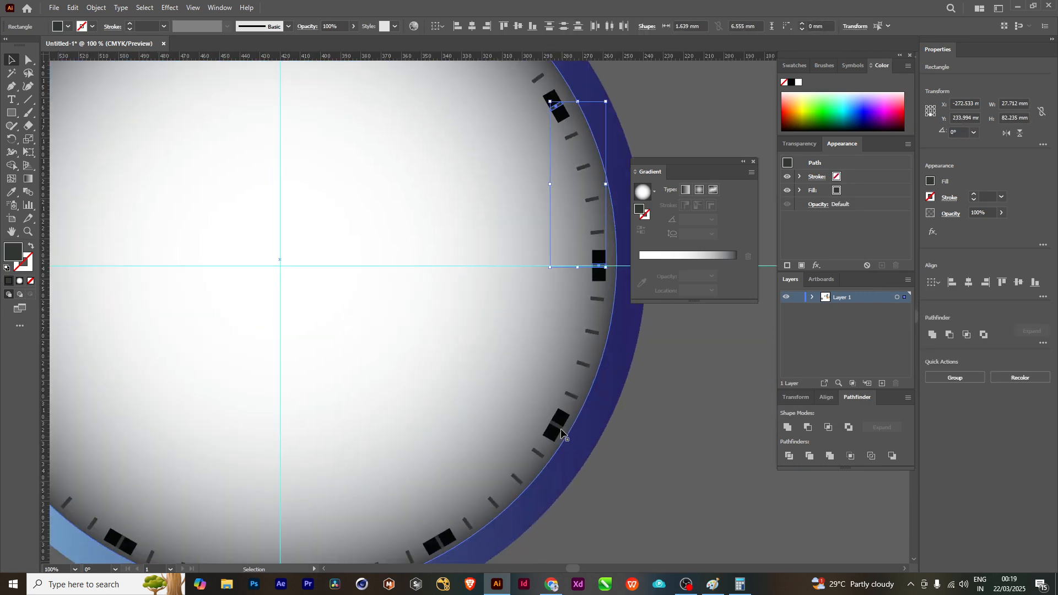
{"action": "left_click", "coordinate": [557, 424], "text": "shift"}
{"action": "left_click_drag", "start_coordinate": [493, 461], "coordinate": [533, 249]}
{"action": "scroll", "coordinate": [533, 323], "scroll_direction": "up", "scroll_amount": 2}
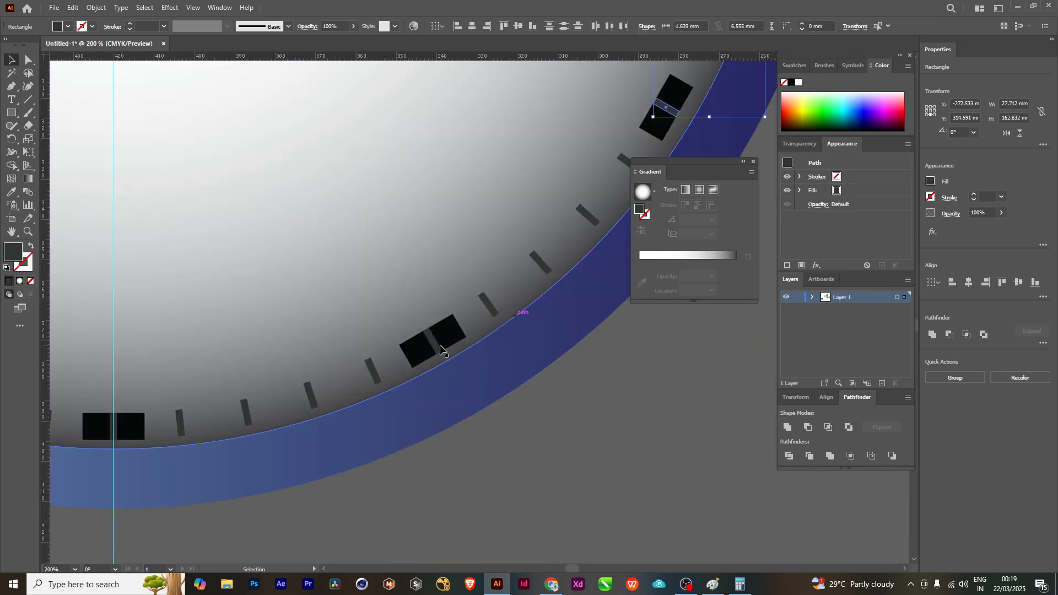
{"action": "left_click", "coordinate": [307, 394], "text": "shift"}
{"action": "left_click_drag", "start_coordinate": [135, 445], "coordinate": [416, 376]}
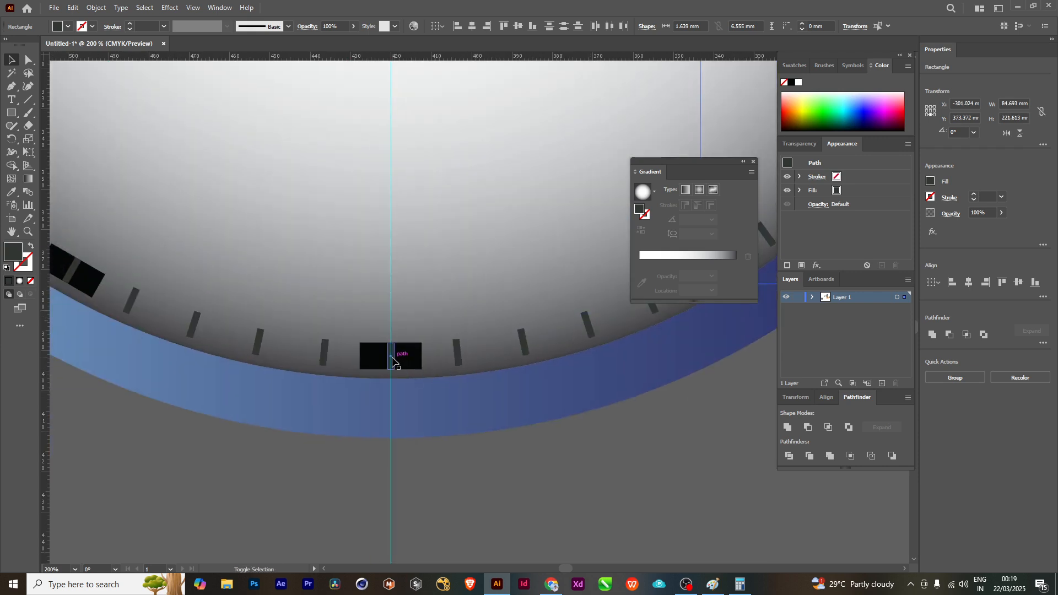
{"action": "left_click", "coordinate": [392, 356], "text": "shift"}
{"action": "mouse_move", "coordinate": [100, 309]}
{"action": "left_mouse_down"}
{"action": "mouse_move", "coordinate": [408, 395]}
{"action": "mouse_move", "coordinate": [562, 556]}
{"action": "left_mouse_up"}
{"action": "left_click", "coordinate": [353, 352], "text": "shift"}
{"action": "left_click_drag", "start_coordinate": [416, 328], "coordinate": [499, 531]}
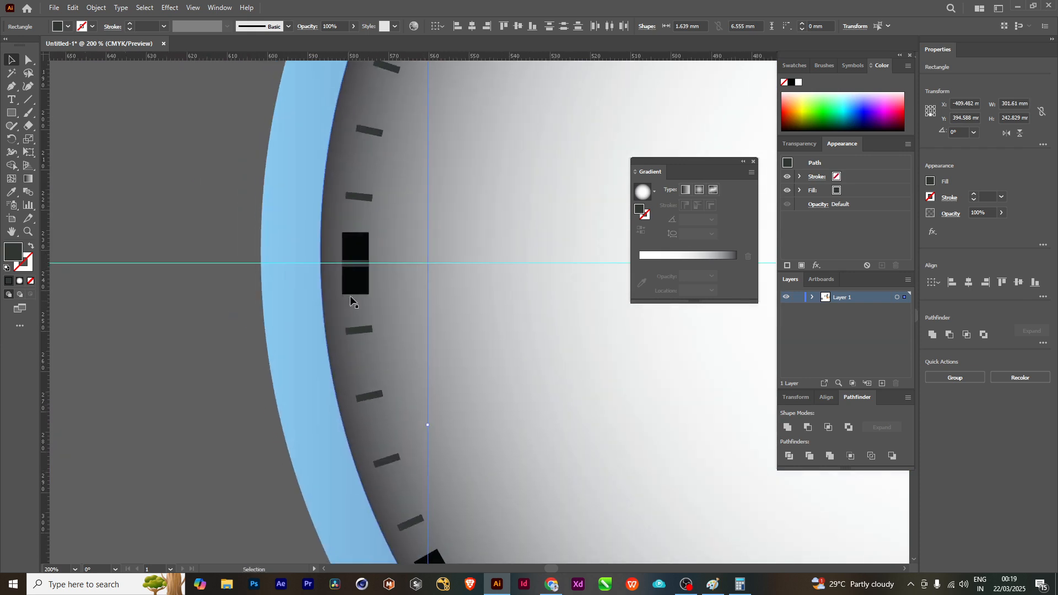
{"action": "left_click", "coordinate": [359, 272], "text": "shift"}
{"action": "left_click_drag", "start_coordinate": [408, 196], "coordinate": [379, 381]}
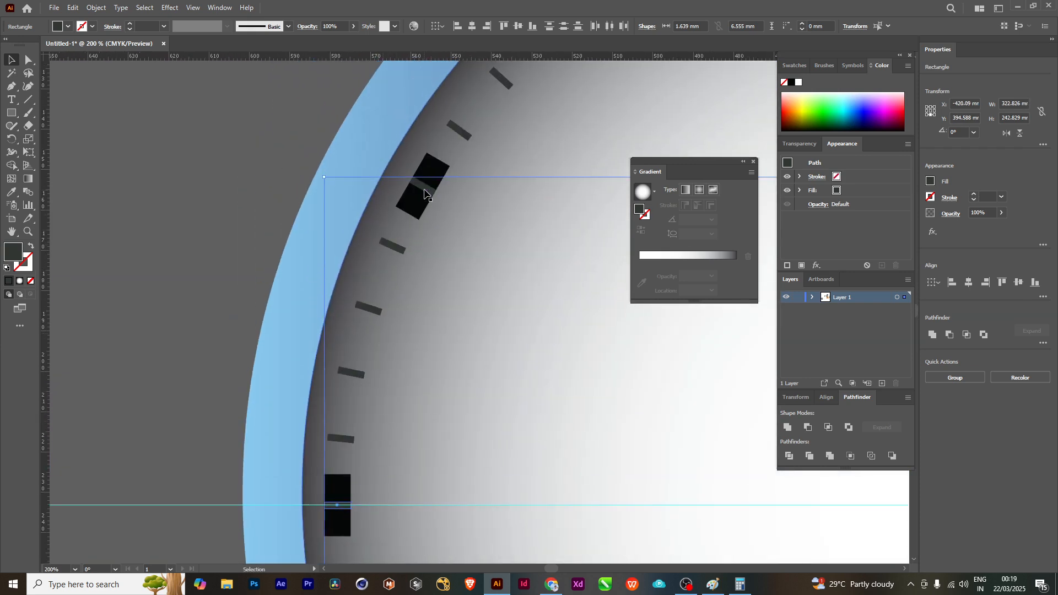
{"action": "left_click_drag", "start_coordinate": [430, 193], "coordinate": [279, 425]}
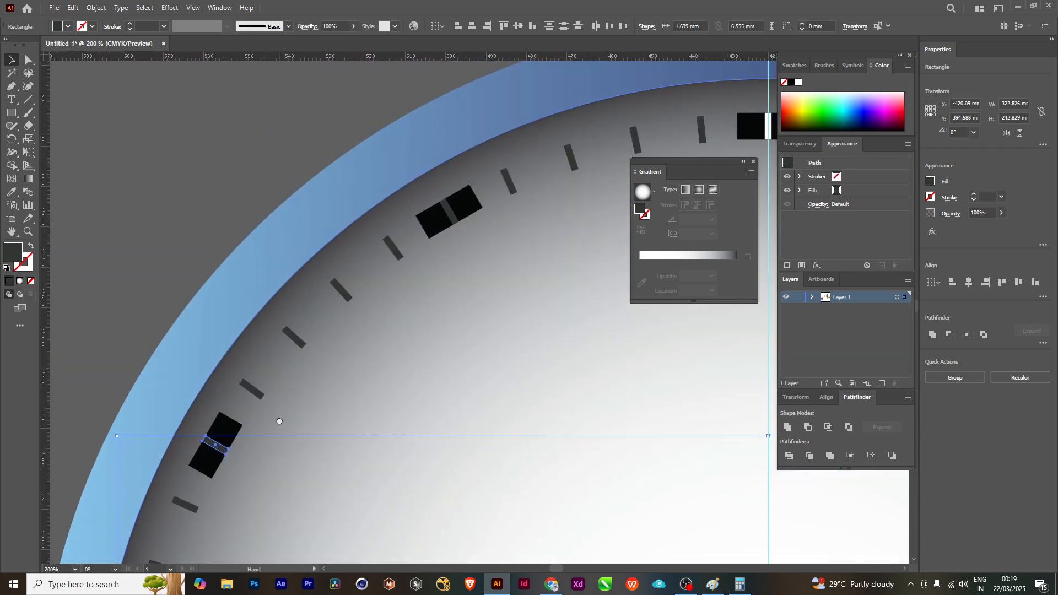
{"action": "left_click", "coordinate": [447, 224], "text": "shift"}
{"action": "left_click_drag", "start_coordinate": [447, 223], "coordinate": [133, 372]}
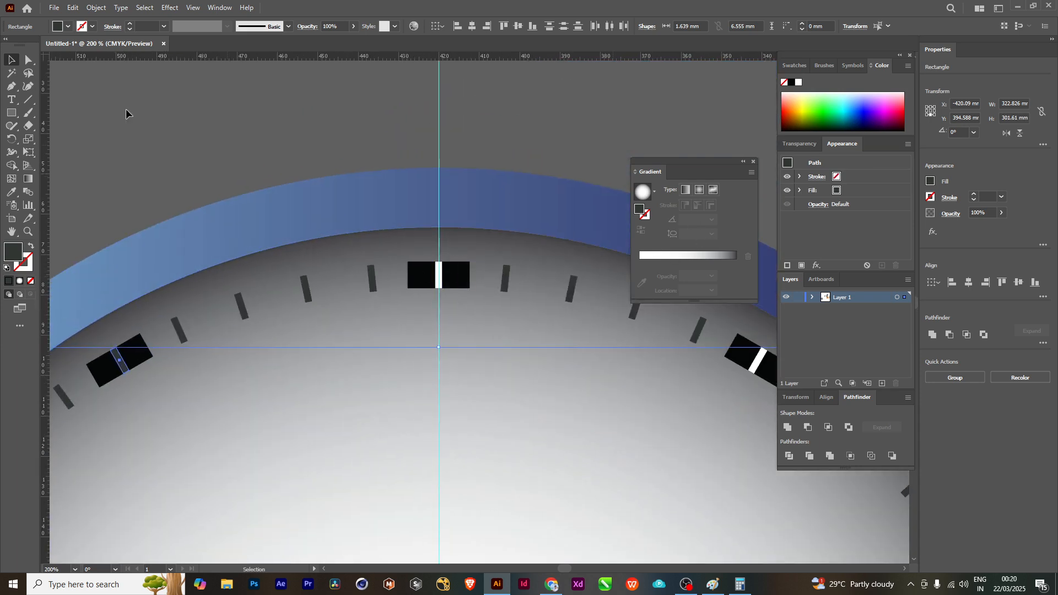
{"action": "double_click", "coordinate": [14, 252]}
{"action": "type", "text": "ffffff"}
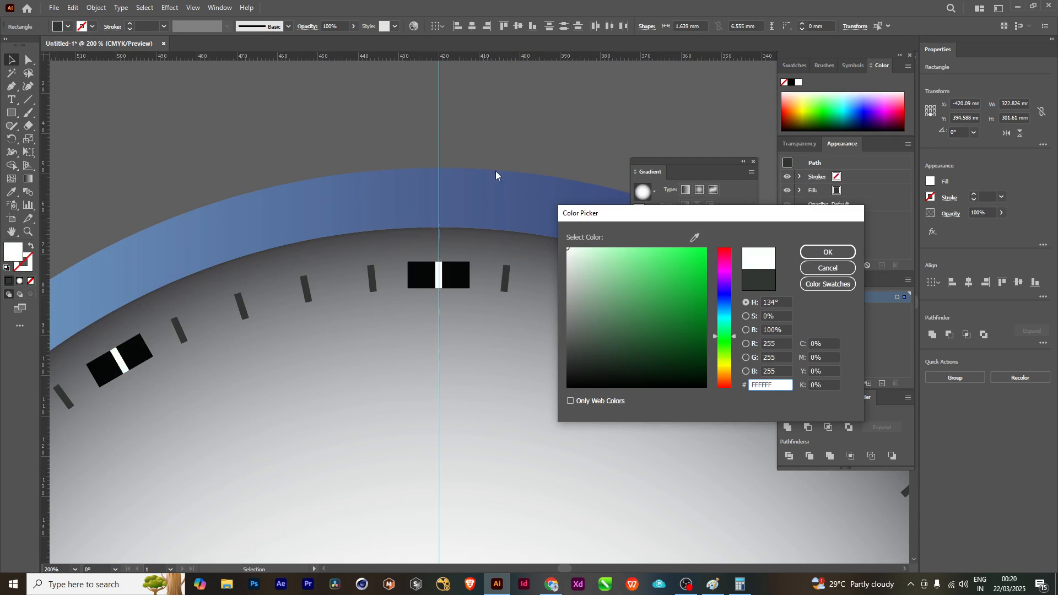
{"action": "left_click", "coordinate": [827, 251]}
{"action": "left_click", "coordinate": [245, 100]}
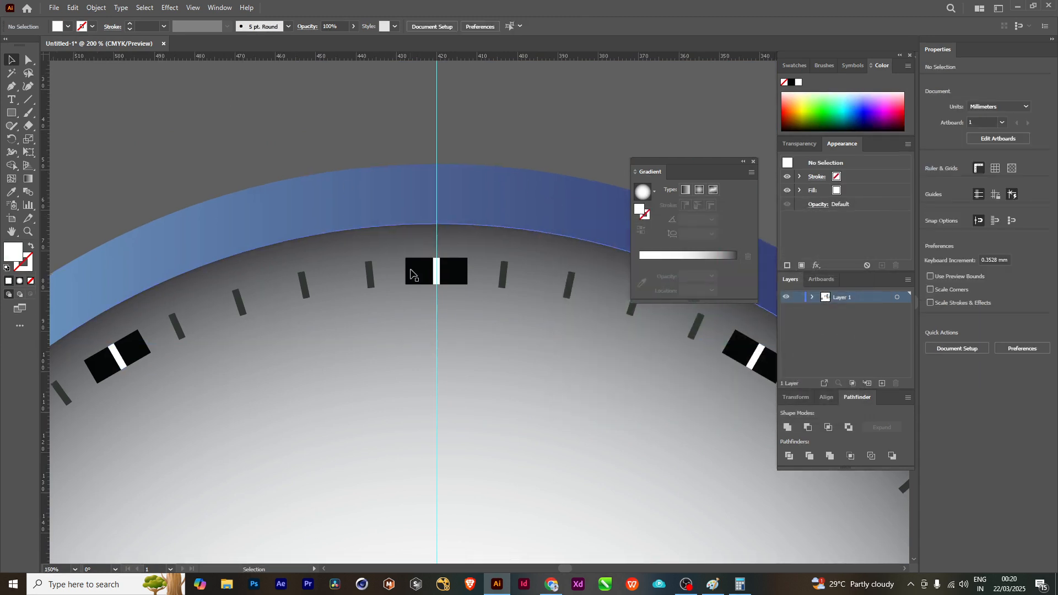
- Add the text 12 just below the twelve o'clock hour mark and enlarge it to about 65 pt
{"action": "scroll", "coordinate": [420, 314], "scroll_direction": "down", "scroll_amount": 4}
{"action": "scroll", "coordinate": [474, 405], "scroll_direction": "right", "scroll_amount": 2}
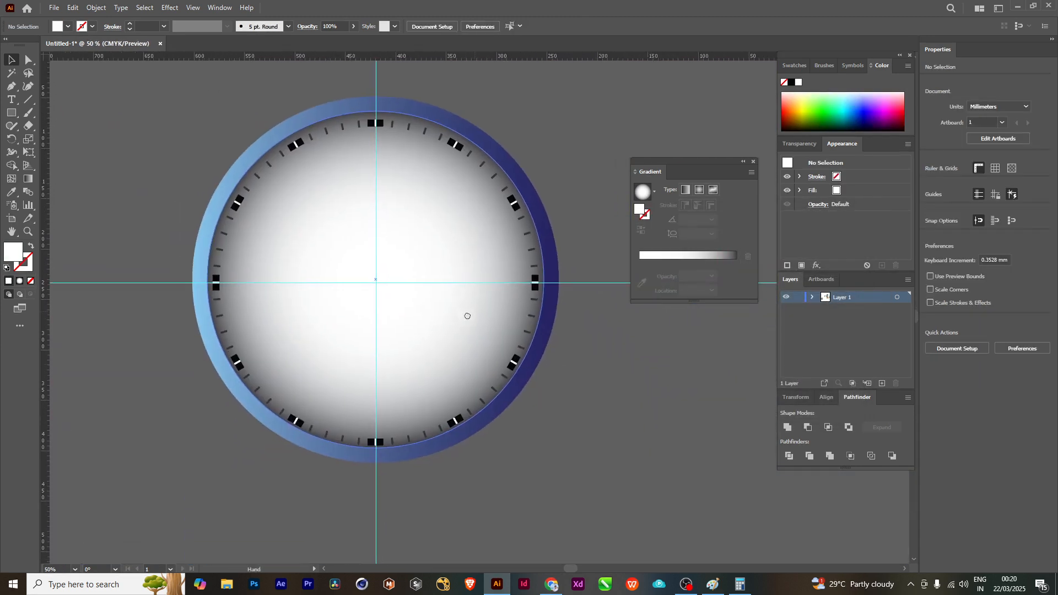
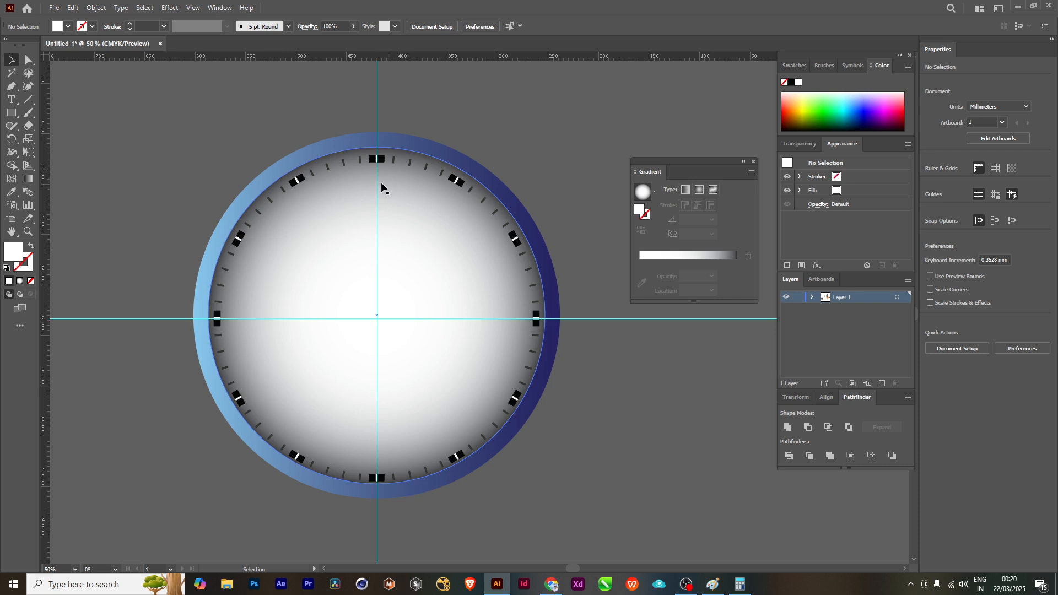
{"action": "scroll", "coordinate": [381, 187], "scroll_direction": "up", "scroll_amount": 1}
{"action": "key", "text": "ctrl+equal"}
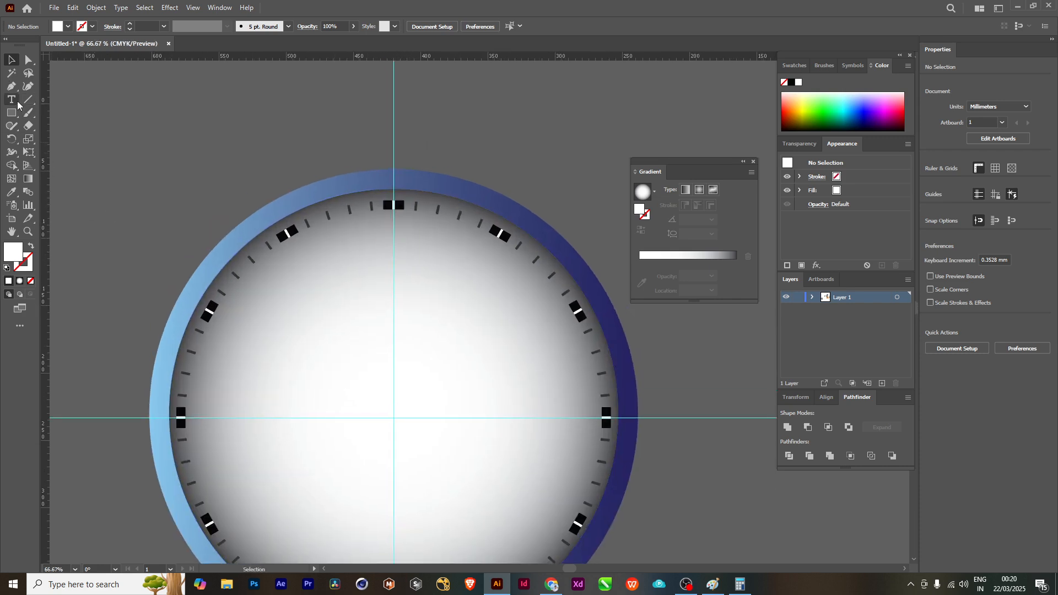
{"action": "left_click", "coordinate": [17, 102]}
{"action": "left_click", "coordinate": [378, 228]}
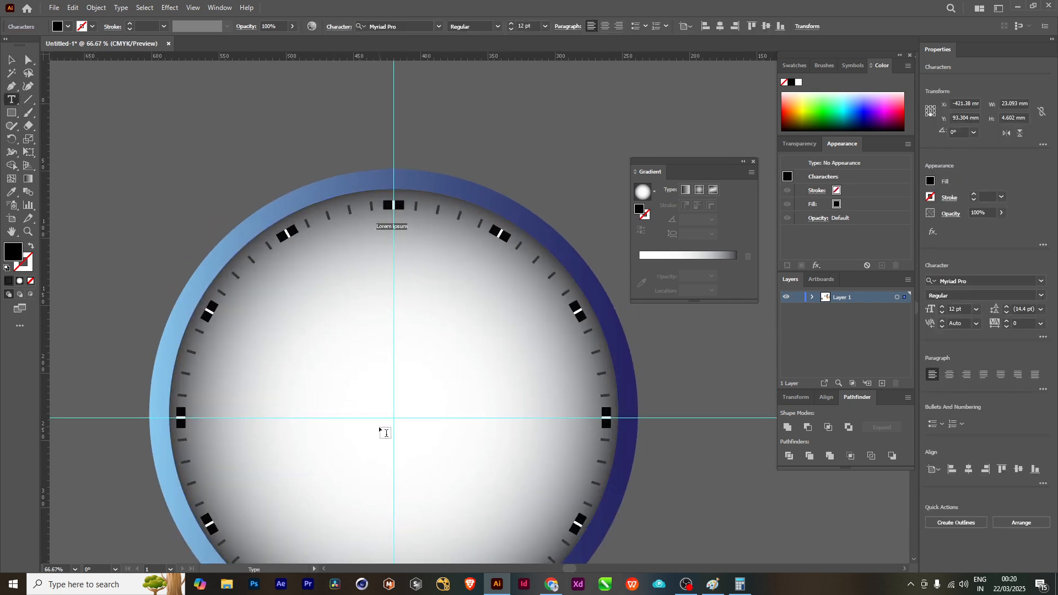
{"action": "type", "text": "12"}
{"action": "key", "text": "Escape"}
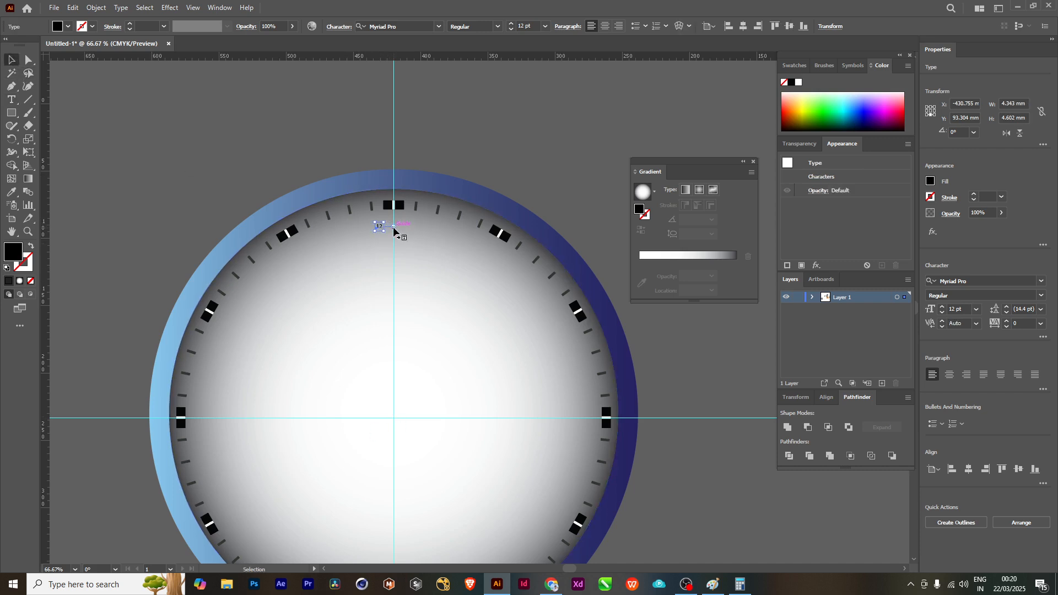
{"action": "scroll", "coordinate": [386, 226], "scroll_direction": "up", "scroll_amount": 4}
{"action": "left_click_drag", "start_coordinate": [386, 226], "coordinate": [488, 200]}
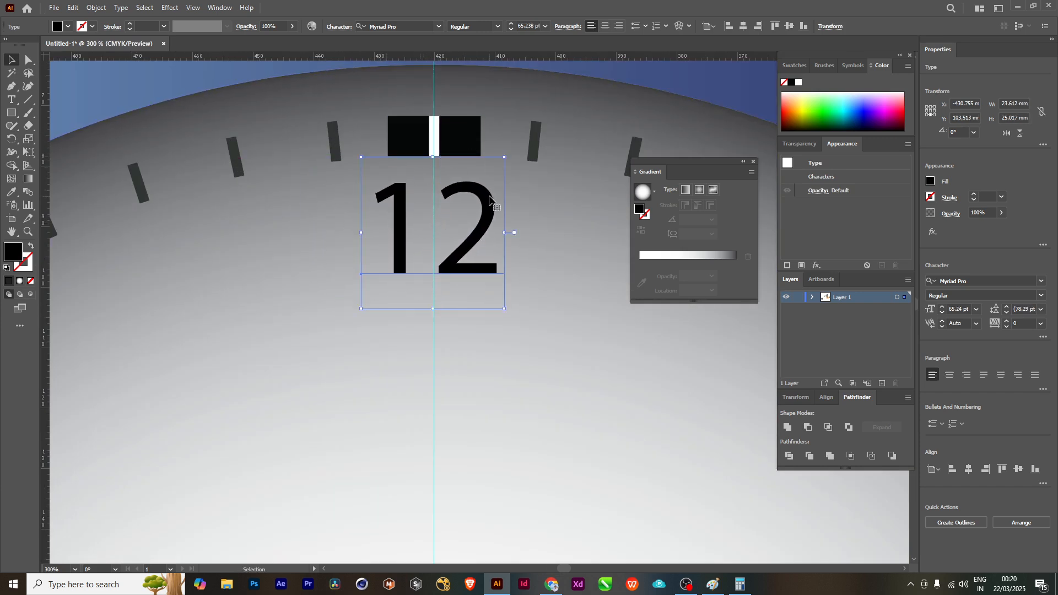
- Set the font of the 12 to Lato in the Bold style
{"action": "double_click", "coordinate": [489, 205]}
{"action": "key", "text": "Home"}
{"action": "key", "text": "shift+Right"}
{"action": "key", "text": "shift+Right"}
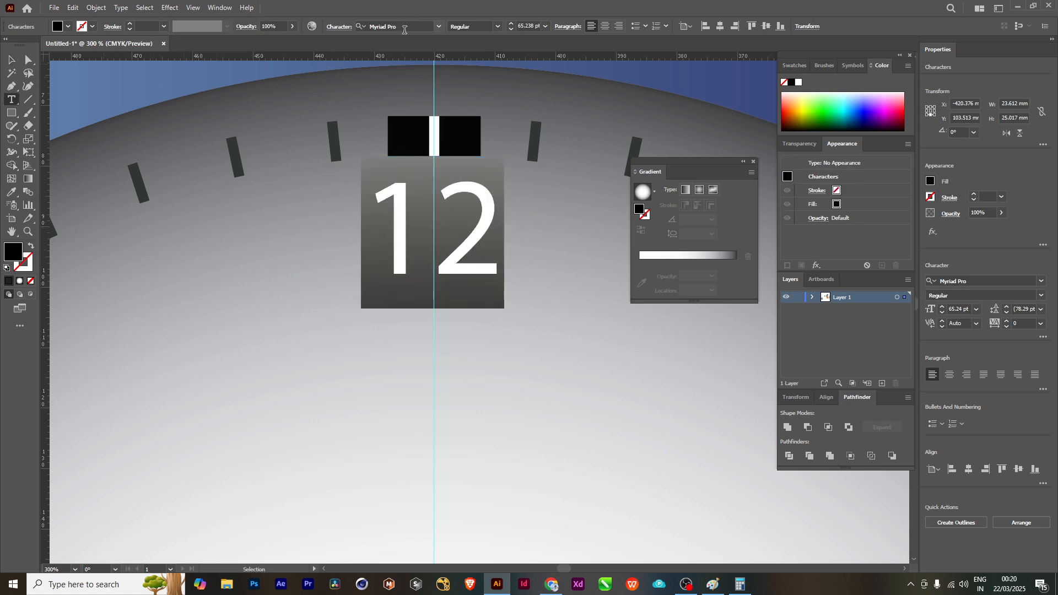
{"action": "left_click", "coordinate": [432, 27]}
{"action": "left_click", "coordinate": [439, 27]}
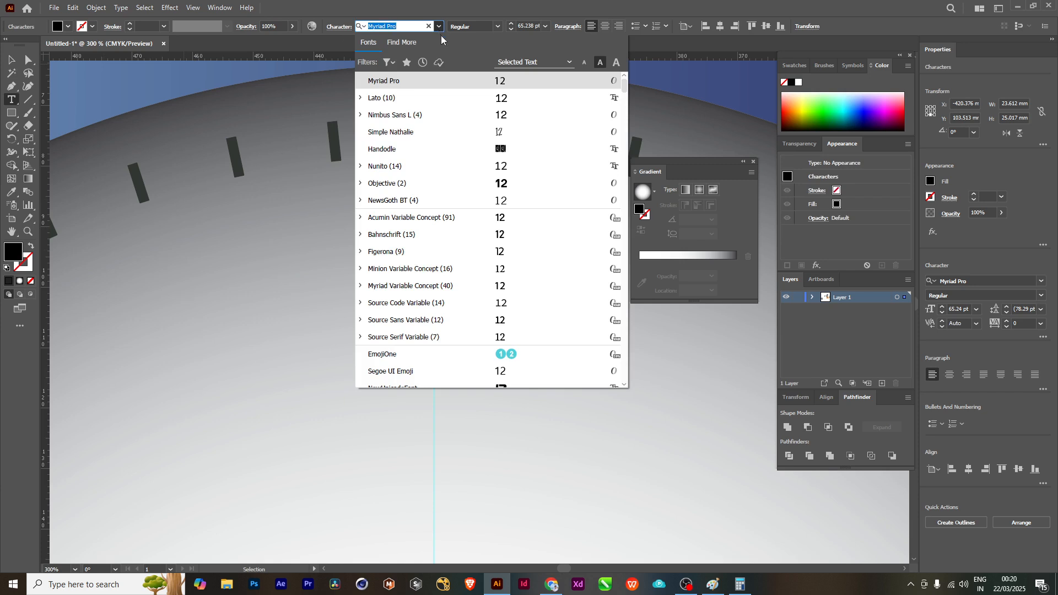
{"action": "left_click", "coordinate": [488, 100]}
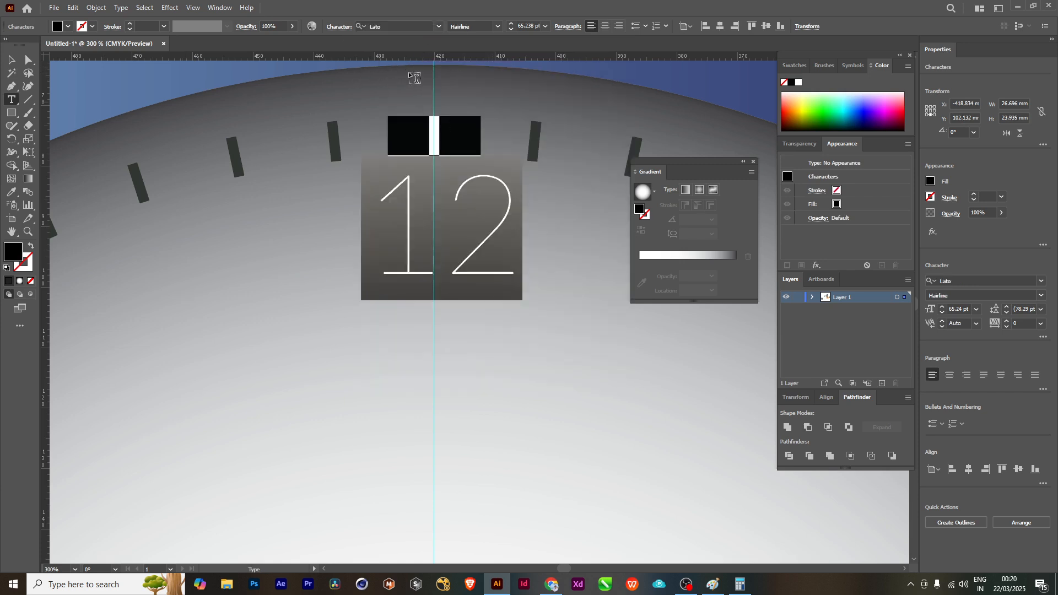
{"action": "left_click", "coordinate": [497, 25]}
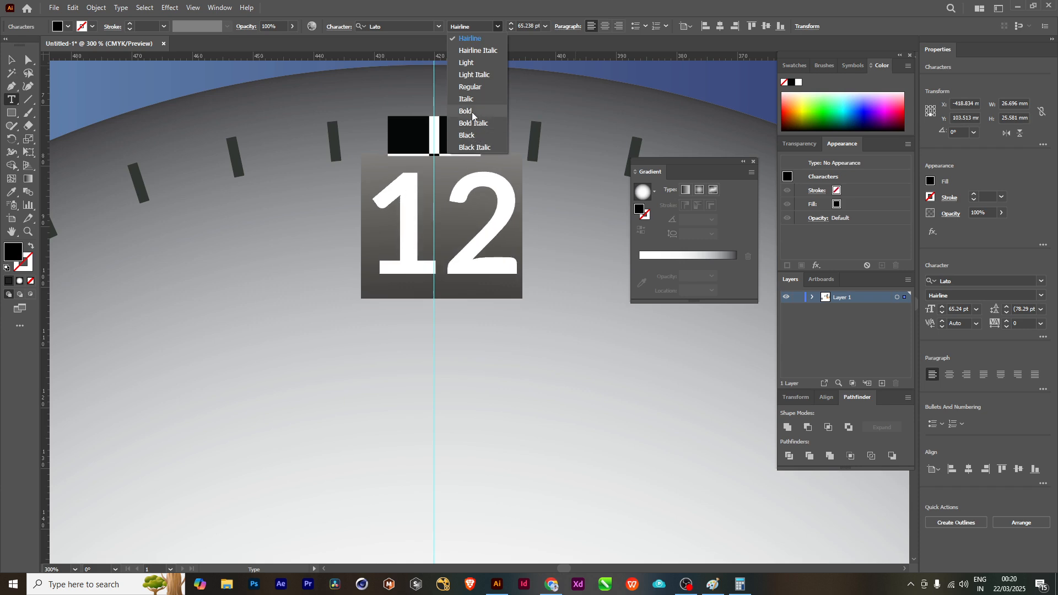
{"action": "left_click", "coordinate": [471, 111]}
{"action": "key", "text": "Escape"}
- Move the 12 so it is centred on the vertical guide, slightly below the twelve o'clock hour mark
{"action": "scroll", "coordinate": [447, 182], "scroll_direction": "down", "scroll_amount": 2}
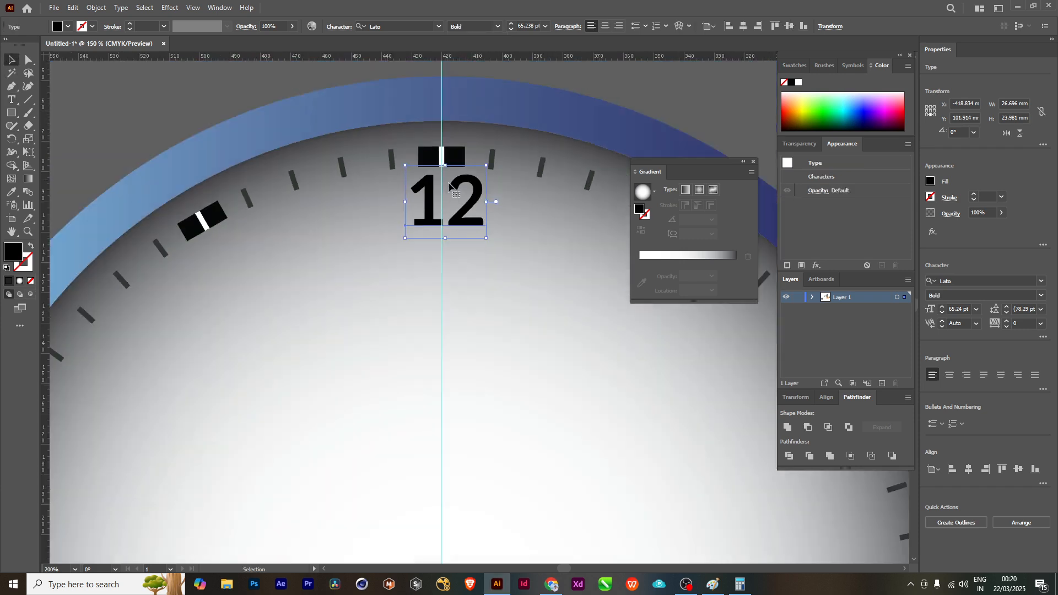
{"action": "scroll", "coordinate": [463, 184], "scroll_direction": "up", "scroll_amount": 2}
{"action": "left_click_drag", "start_coordinate": [475, 188], "coordinate": [458, 194]}
{"action": "scroll", "coordinate": [473, 199], "scroll_direction": "down", "scroll_amount": 5}
{"action": "scroll", "coordinate": [477, 215], "scroll_direction": "up", "scroll_amount": 2}
{"action": "scroll", "coordinate": [478, 290], "scroll_direction": "down", "scroll_amount": 3}
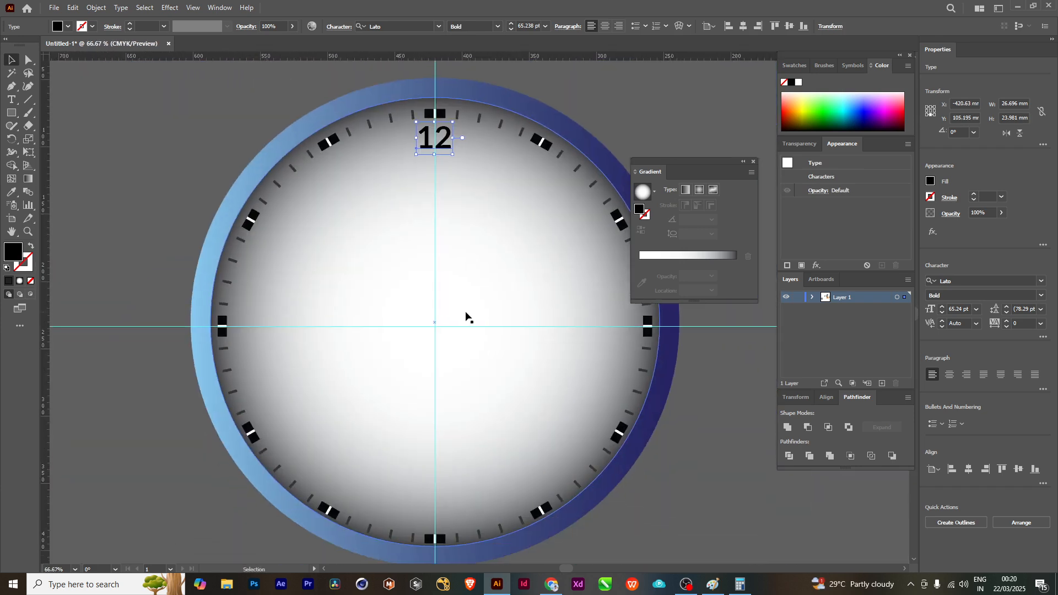
- Make a copy of the 12 rotated by 360/12 degrees about the intersection of the guides
{"action": "scroll", "coordinate": [424, 364], "scroll_direction": "up", "scroll_amount": 1}
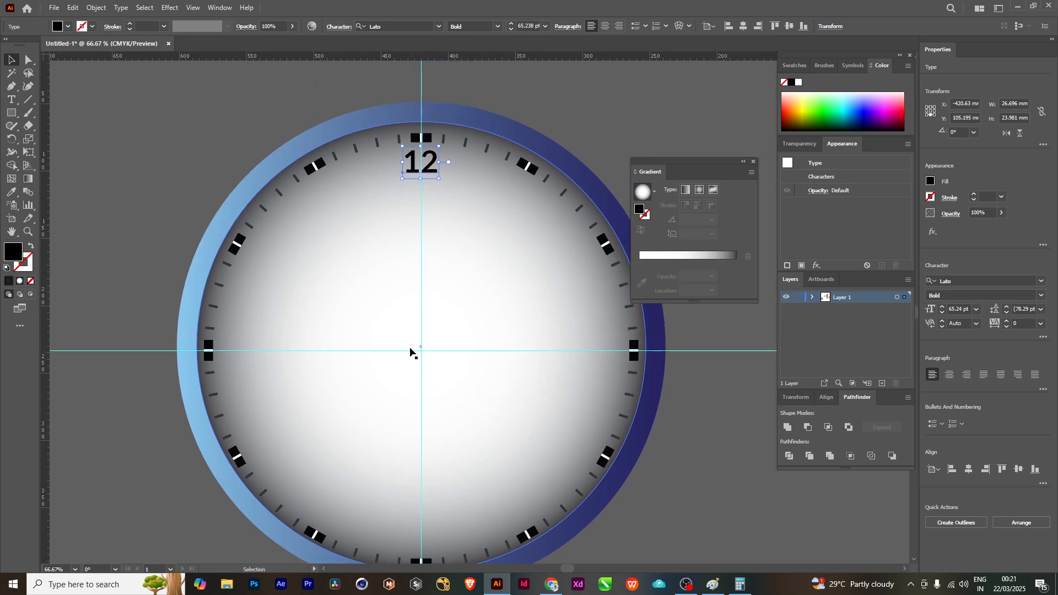
{"action": "scroll", "coordinate": [422, 355], "scroll_direction": "up", "scroll_amount": 4}
{"action": "scroll", "coordinate": [427, 356], "scroll_direction": "down", "scroll_amount": 3}
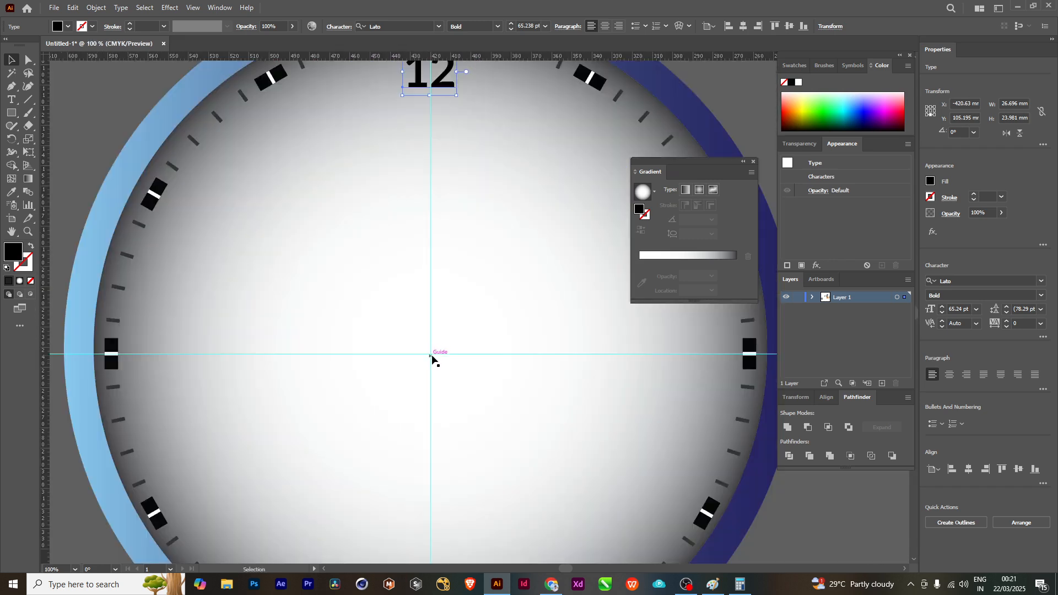
{"action": "key", "text": "r"}
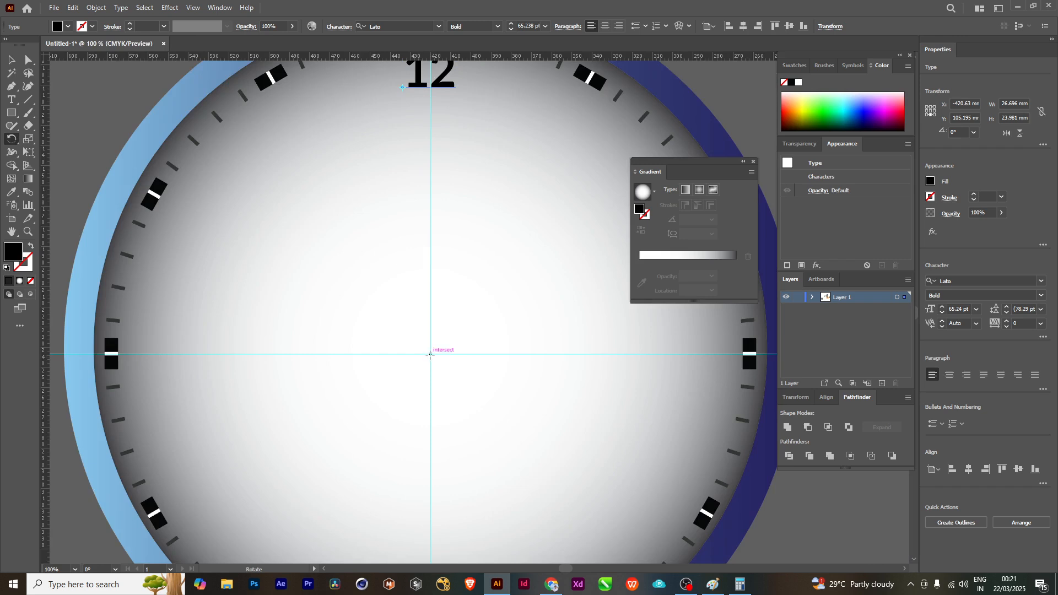
{"action": "scroll", "coordinate": [430, 354], "scroll_direction": "up", "scroll_amount": 3}
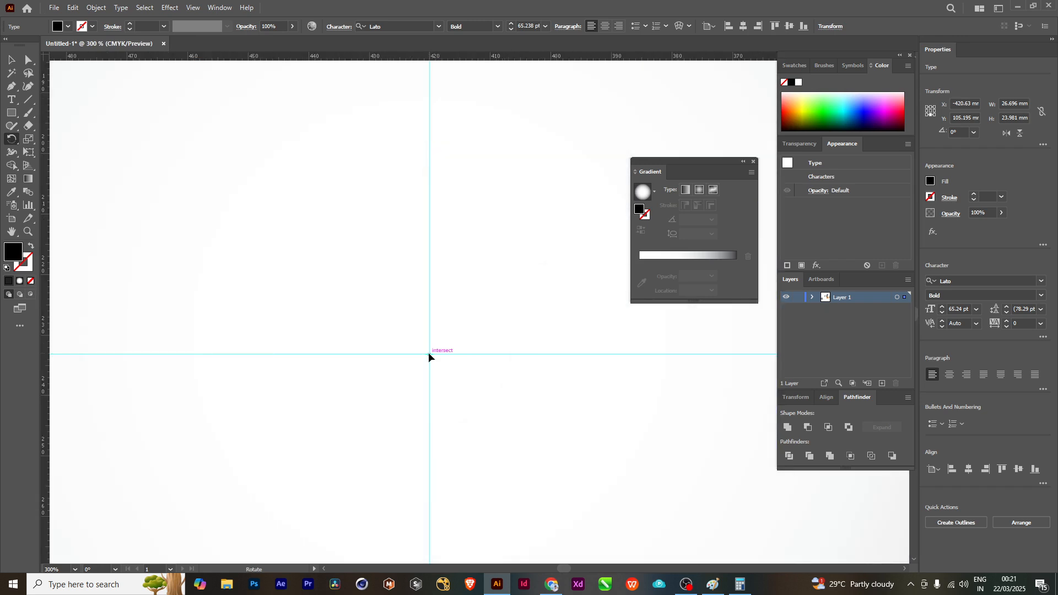
{"action": "left_click", "coordinate": [429, 354], "text": "alt"}
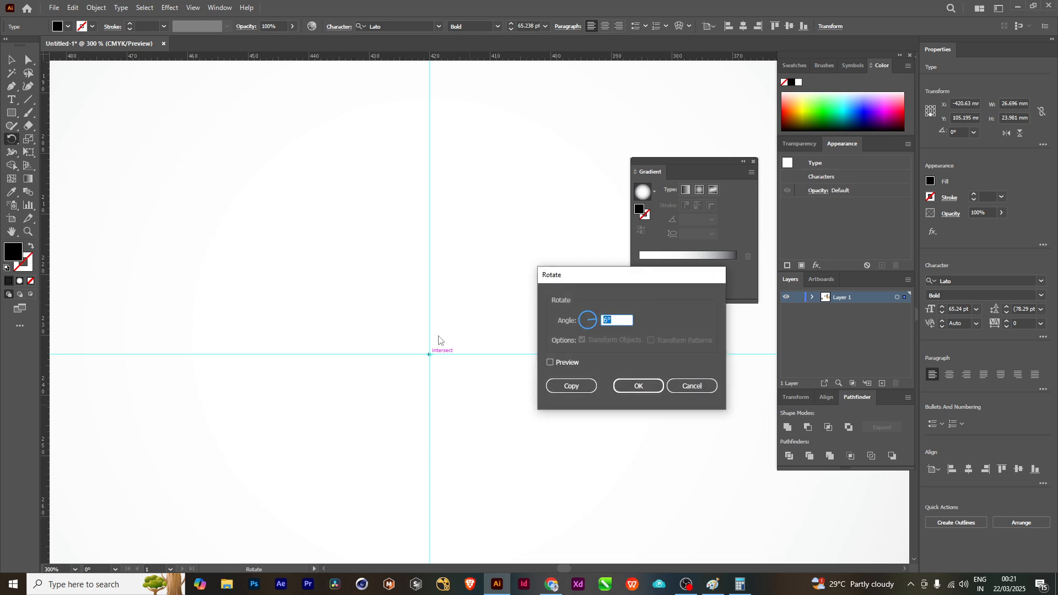
{"action": "type", "text": "360/12"}
{"action": "left_click", "coordinate": [558, 362]}
{"action": "left_click", "coordinate": [571, 385]}
- Repeat the rotated copy of the 12 until all twelve hour marks have a numeral
{"action": "scroll", "coordinate": [414, 272], "scroll_direction": "down", "scroll_amount": 5}
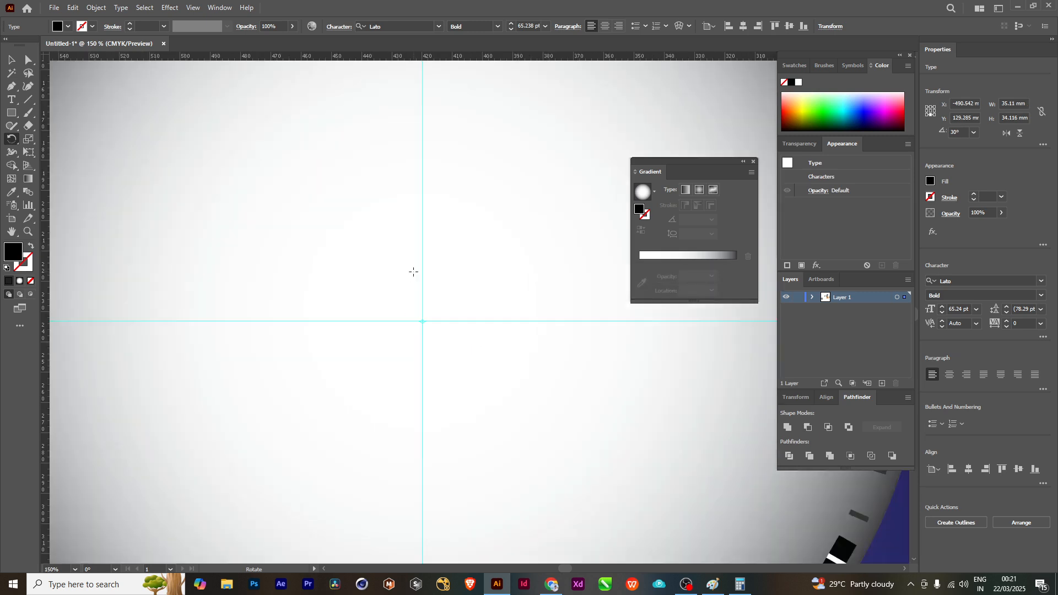
{"action": "scroll", "coordinate": [457, 260], "scroll_direction": "up", "scroll_amount": 2}
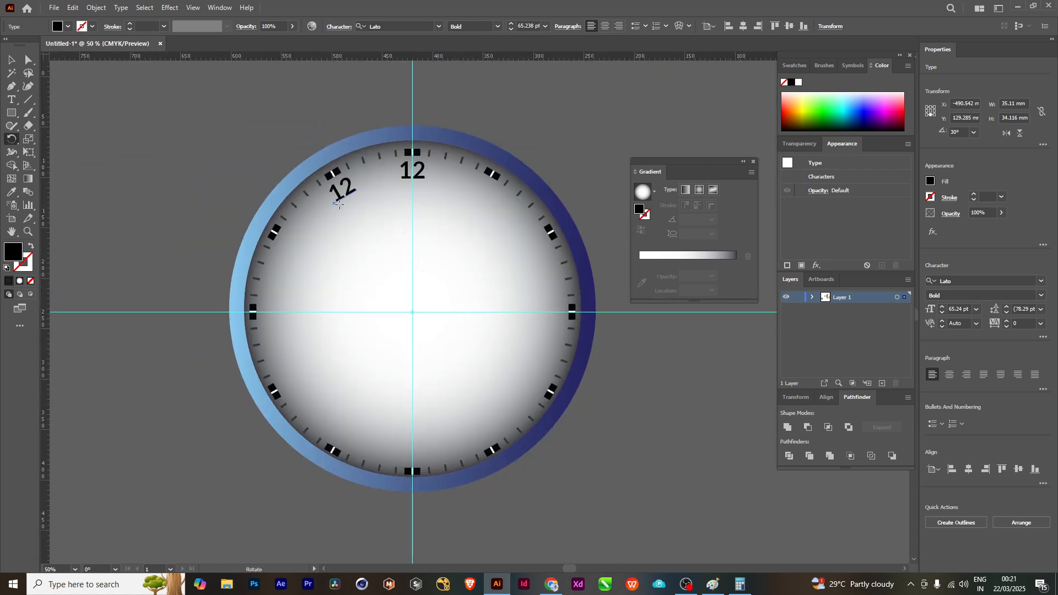
{"action": "scroll", "coordinate": [365, 191], "scroll_direction": "down", "scroll_amount": 2}
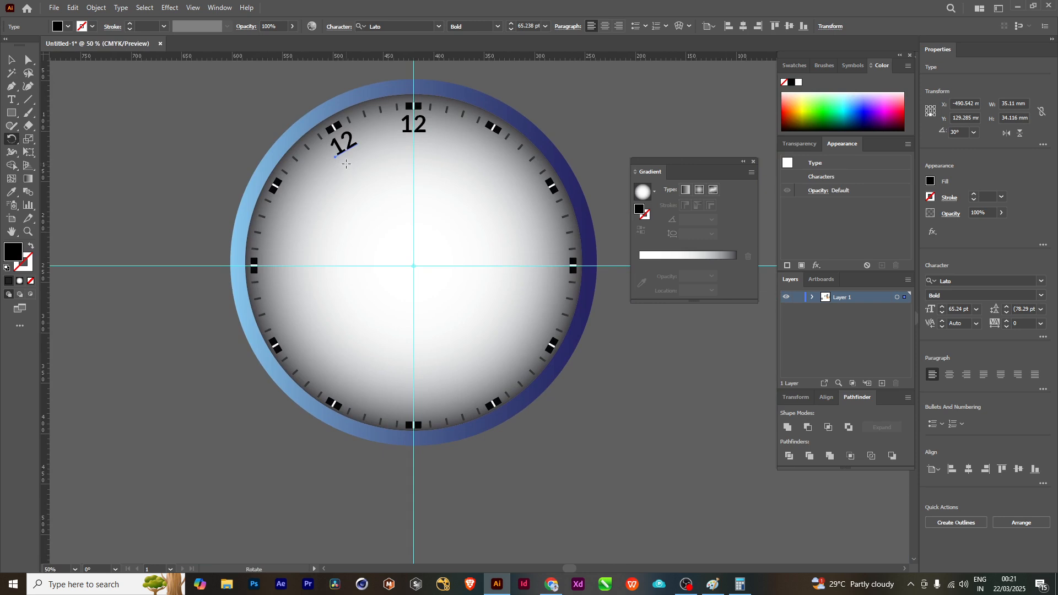
{"action": "key", "text": "ctrl+d"}
{"action": "key", "text": "ctrl+d"}
{"action": "key", "text": "ctrl+d"}
{"action": "key", "text": "ctrl+d"}
{"action": "key", "text": "ctrl+d"}
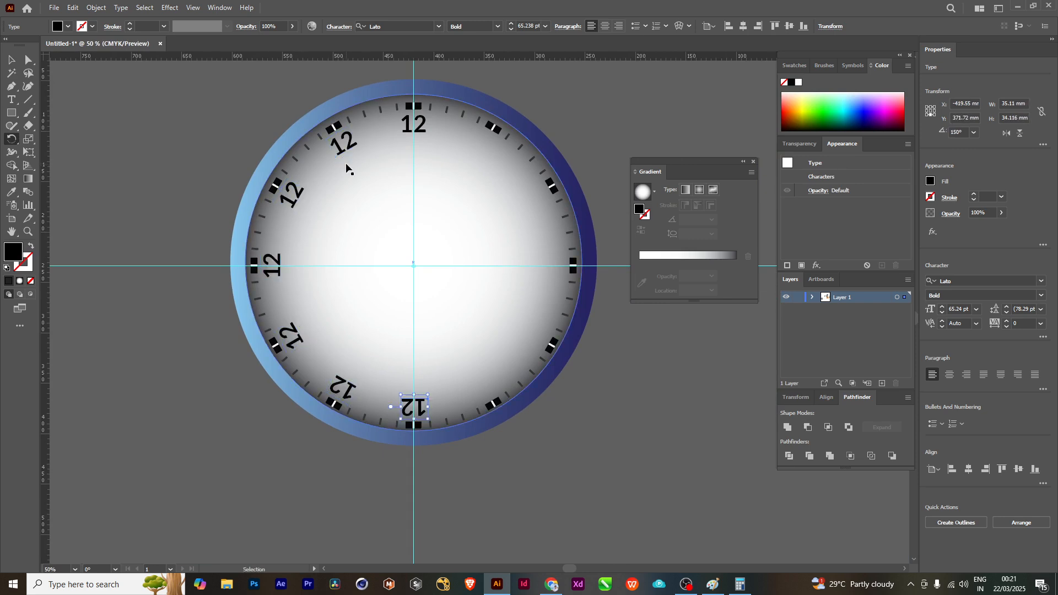
{"action": "key", "text": "ctrl+d"}
{"action": "key", "text": "ctrl+d"}
{"action": "key", "text": "ctrl+d"}
{"action": "key", "text": "ctrl+d"}
{"action": "key", "text": "ctrl+d"}
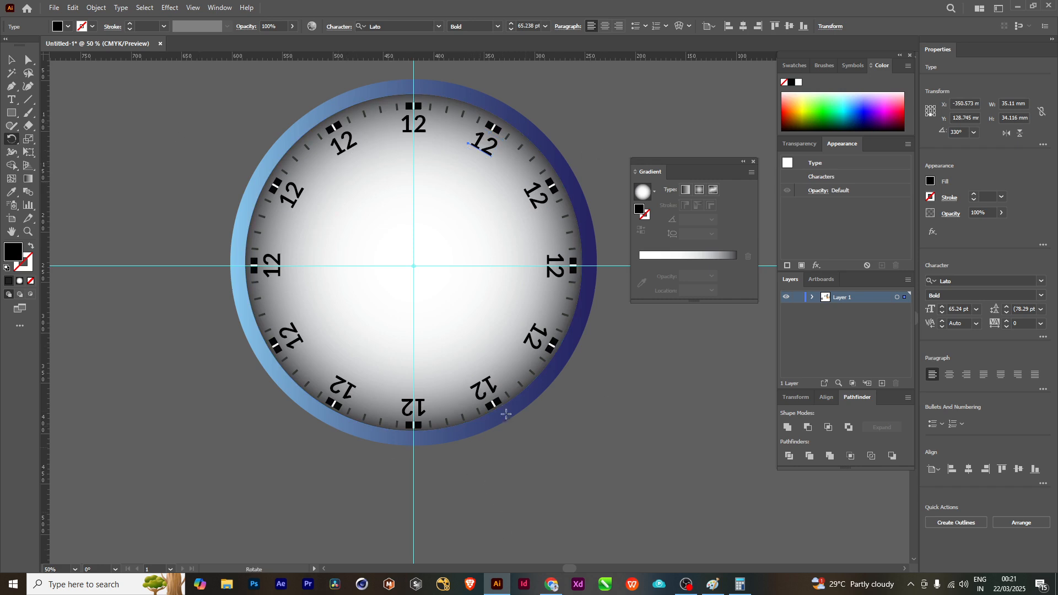
- Check the hour numerals on the reference wall clock in Chrome, and return to Illustrator
{"action": "left_click", "coordinate": [542, 593]}
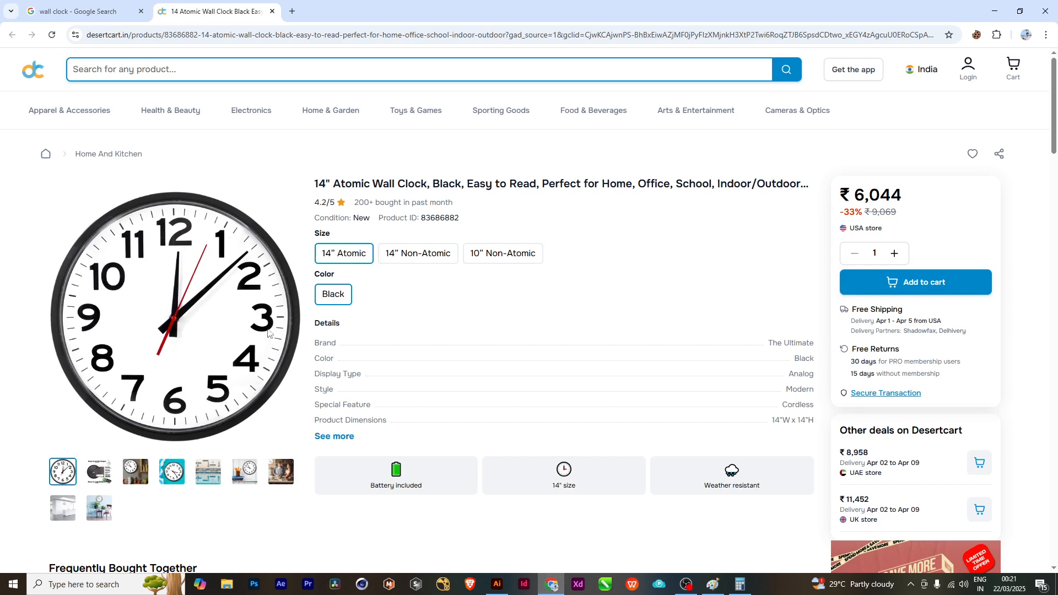
{"action": "left_click", "coordinate": [994, 11]}
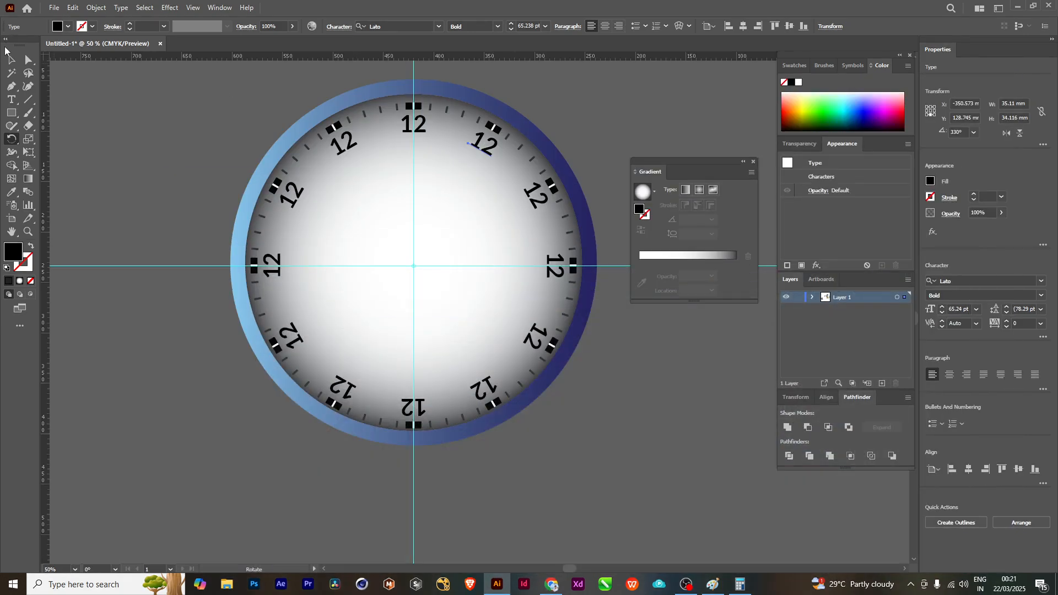
- Replace the text of the numeral at one o'clock with 01
{"action": "left_click", "coordinate": [11, 59]}
{"action": "scroll", "coordinate": [489, 157], "scroll_direction": "up", "scroll_amount": 2}
{"action": "scroll", "coordinate": [488, 158], "scroll_direction": "up", "scroll_amount": 2}
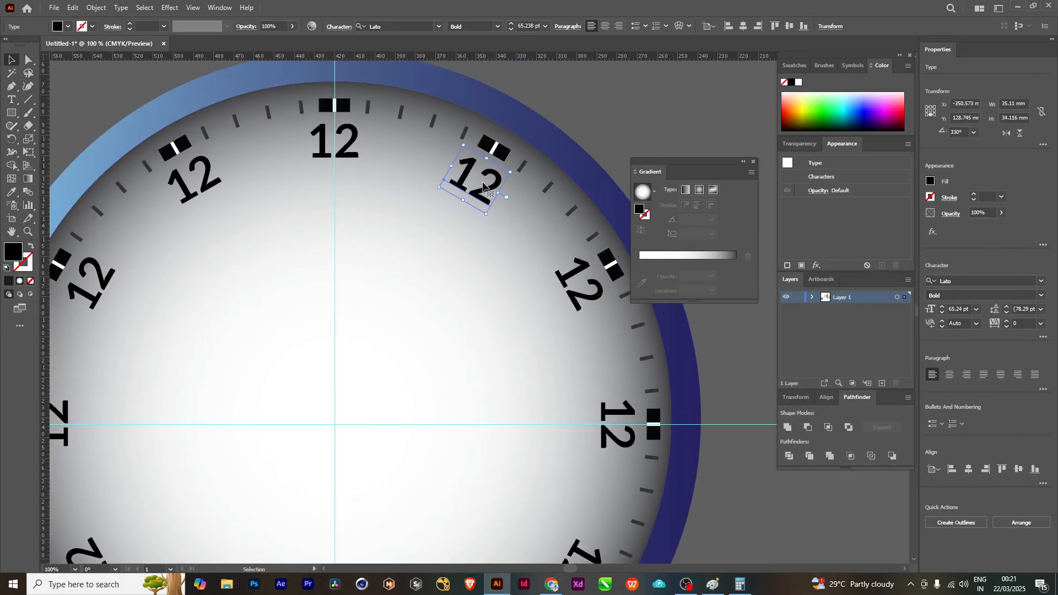
{"action": "double_click", "coordinate": [483, 186]}
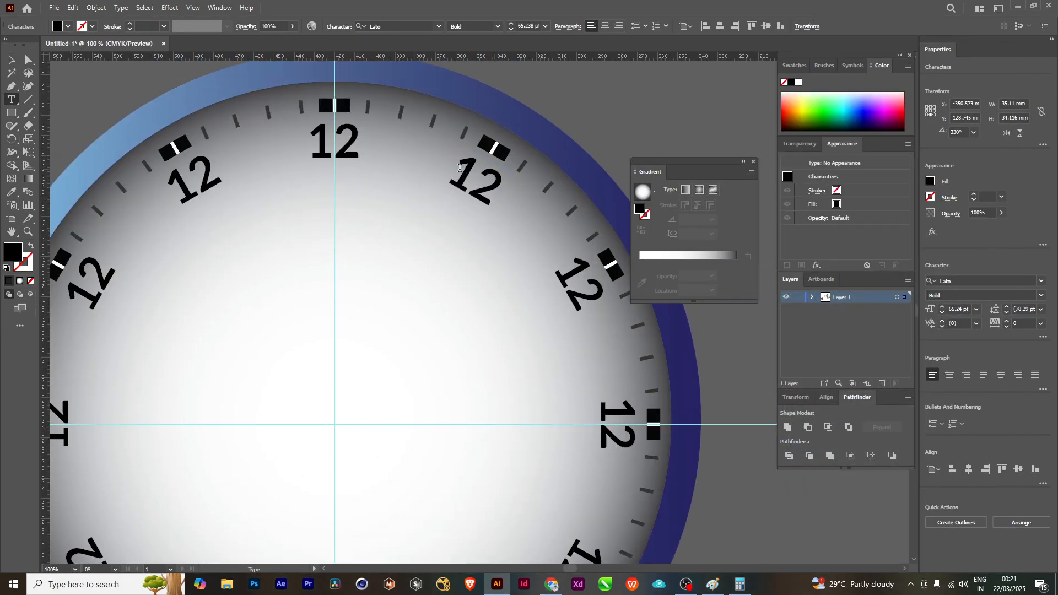
{"action": "left_click_drag", "start_coordinate": [460, 167], "coordinate": [515, 201]}
{"action": "type", "text": "01"}
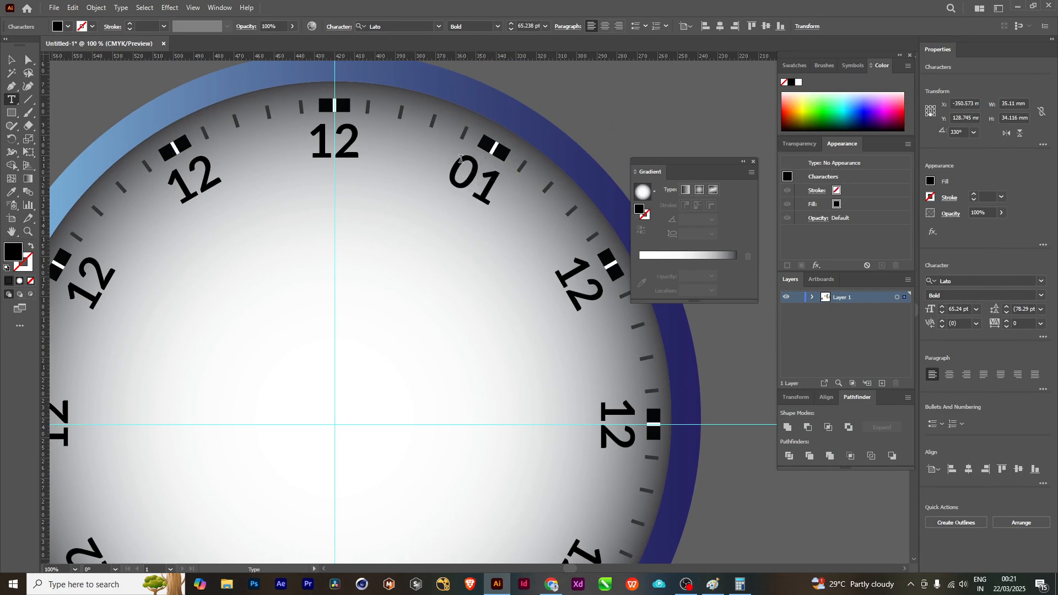
{"action": "key", "text": "Escape"}
- Replace the text of the numeral at two o'clock with 02
{"action": "scroll", "coordinate": [503, 194], "scroll_direction": "down", "scroll_amount": 2}
{"action": "scroll", "coordinate": [503, 194], "scroll_direction": "right", "scroll_amount": 2}
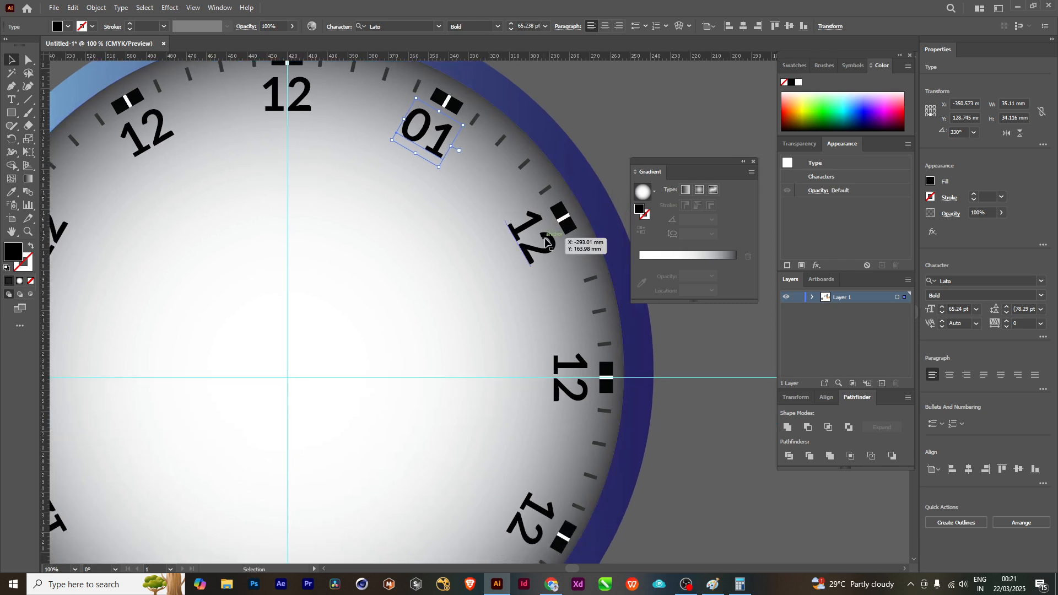
{"action": "double_click", "coordinate": [525, 228]}
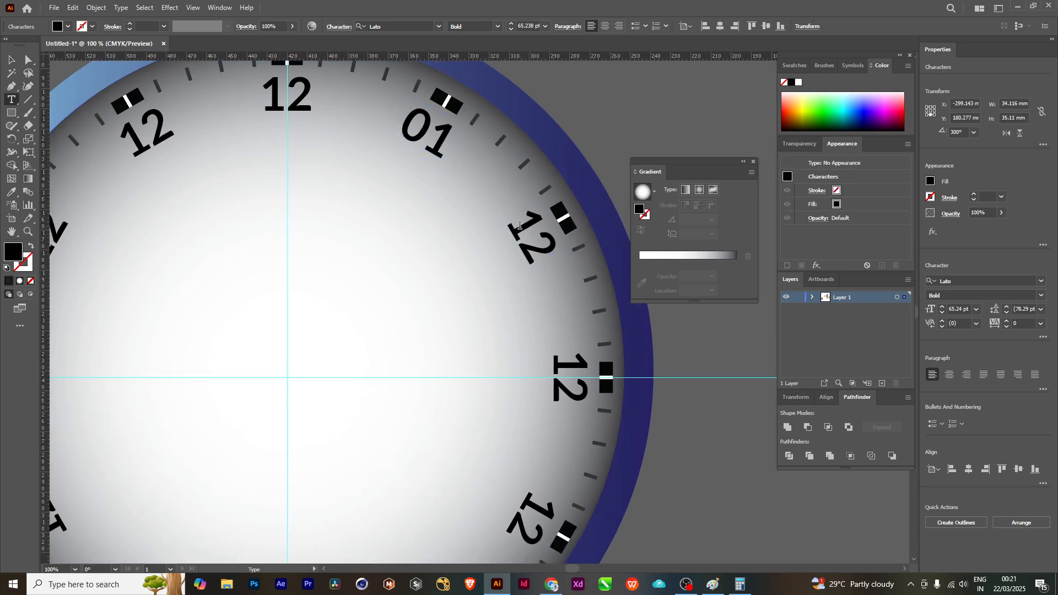
{"action": "left_click_drag", "start_coordinate": [520, 225], "coordinate": [554, 263]}
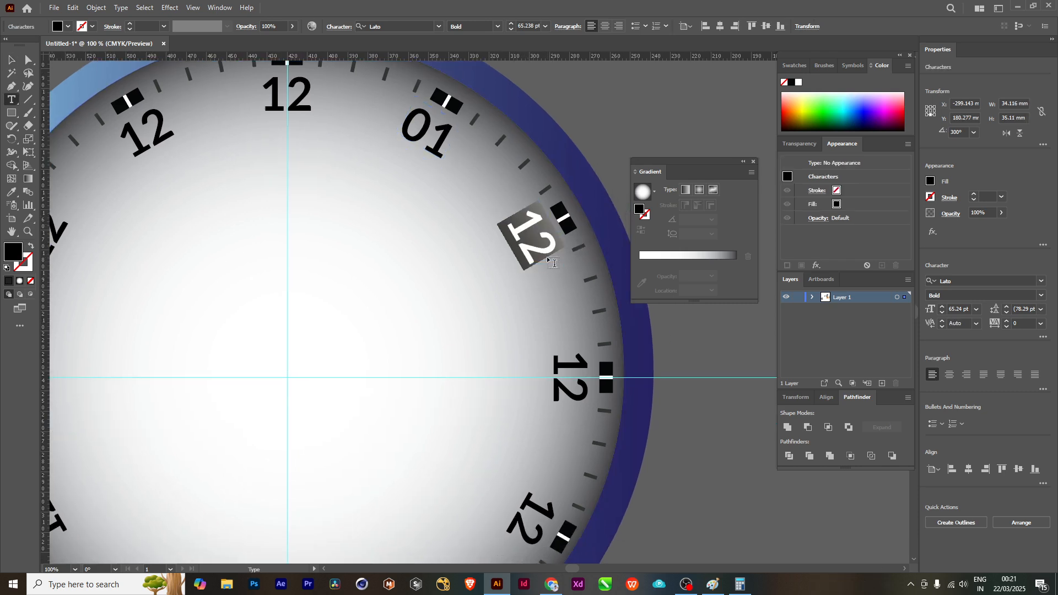
{"action": "type", "text": "02"}
{"action": "key", "text": "Escape"}
- Replace the text of the numeral at three o'clock with 03
{"action": "scroll", "coordinate": [478, 230], "scroll_direction": "down", "scroll_amount": 4}
{"action": "scroll", "coordinate": [477, 231], "scroll_direction": "right", "scroll_amount": 1}
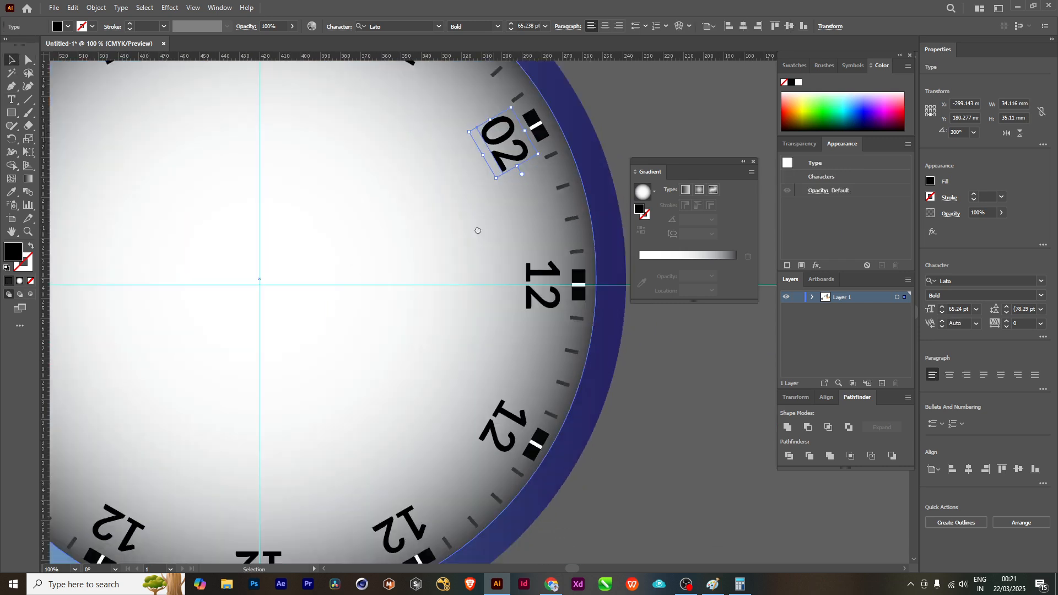
{"action": "scroll", "coordinate": [477, 230], "scroll_direction": "down", "scroll_amount": 2}
{"action": "scroll", "coordinate": [478, 230], "scroll_direction": "right", "scroll_amount": 1}
{"action": "double_click", "coordinate": [521, 243]}
{"action": "left_click_drag", "start_coordinate": [518, 231], "coordinate": [531, 278]}
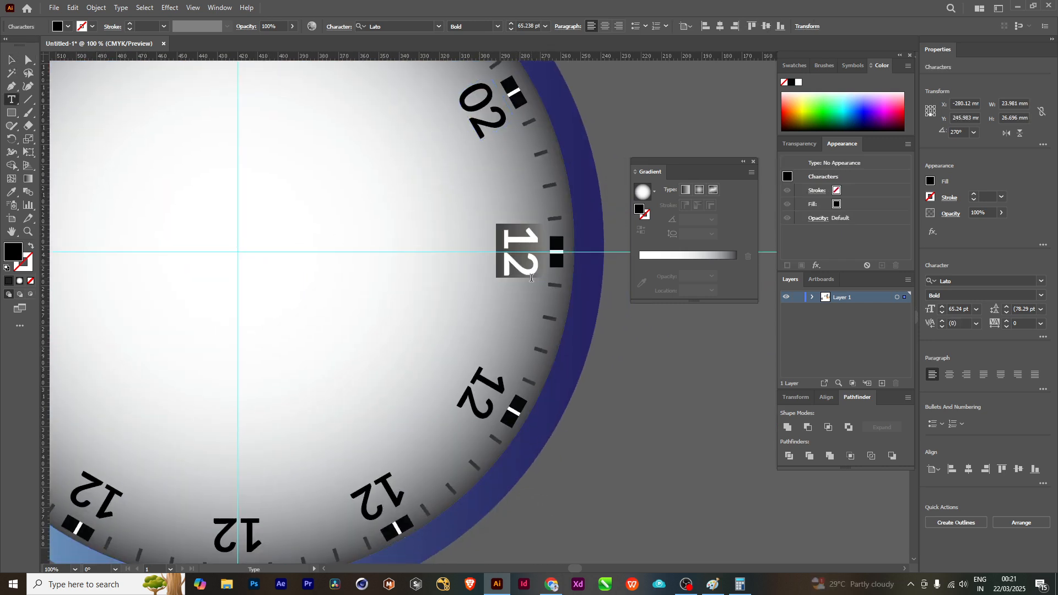
{"action": "type", "text": "03"}
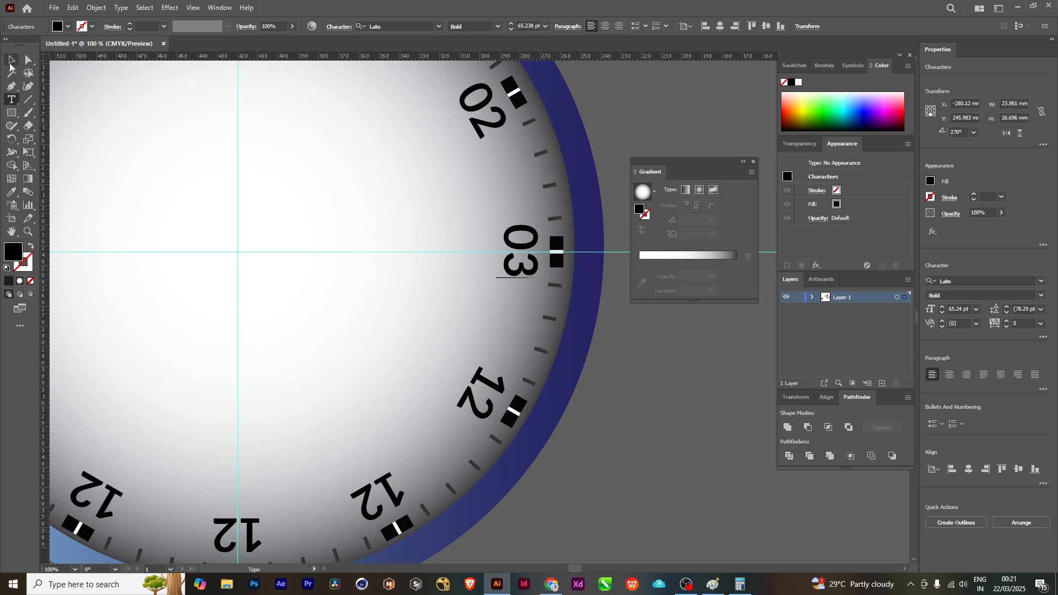
{"action": "left_click", "coordinate": [10, 65]}
- Replace the text of the numeral at four o'clock with 04
{"action": "scroll", "coordinate": [331, 309], "scroll_direction": "down", "scroll_amount": 2}
{"action": "scroll", "coordinate": [331, 309], "scroll_direction": "left", "scroll_amount": 1}
{"action": "left_click", "coordinate": [543, 351]}
{"action": "double_click", "coordinate": [544, 349]}
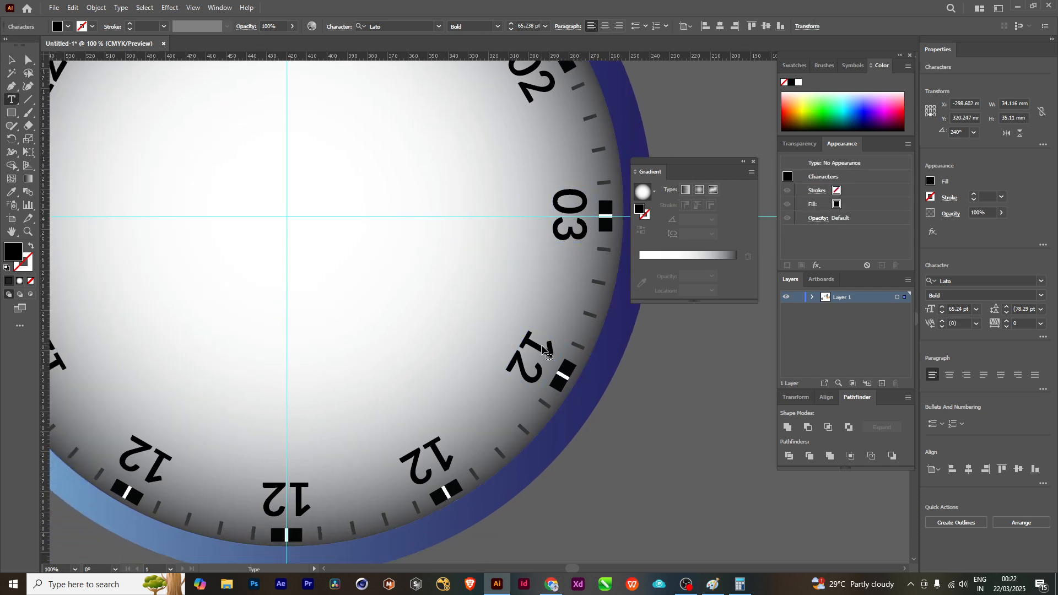
{"action": "left_click_drag", "start_coordinate": [540, 335], "coordinate": [542, 382]}
{"action": "type", "text": "04"}
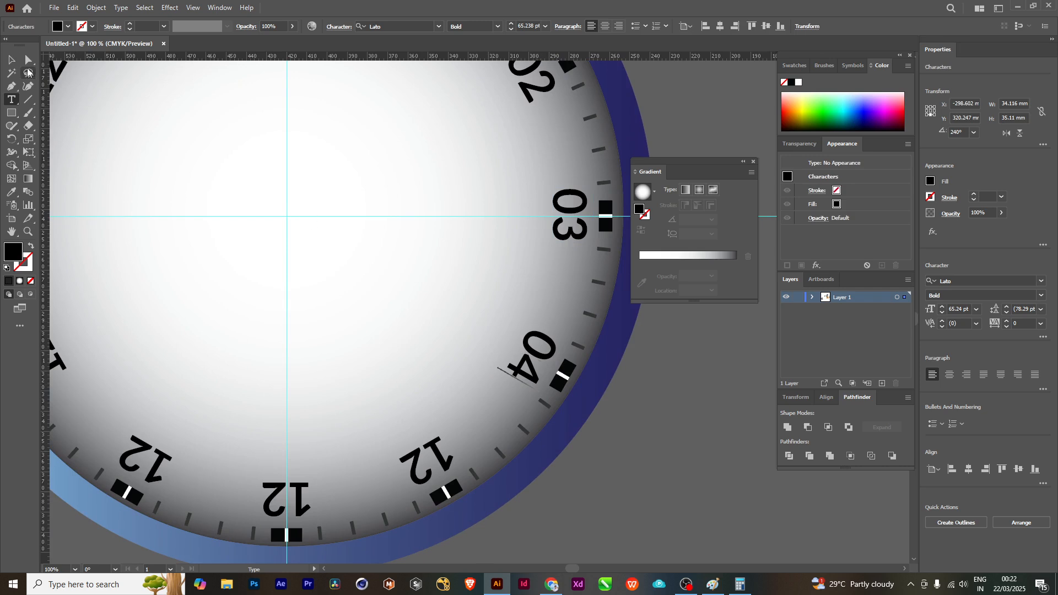
{"action": "key", "text": "Escape"}
- Replace the text of the numeral at five o'clock with 05
{"action": "scroll", "coordinate": [505, 430], "scroll_direction": "down", "scroll_amount": 2}
{"action": "scroll", "coordinate": [506, 430], "scroll_direction": "left", "scroll_amount": 2}
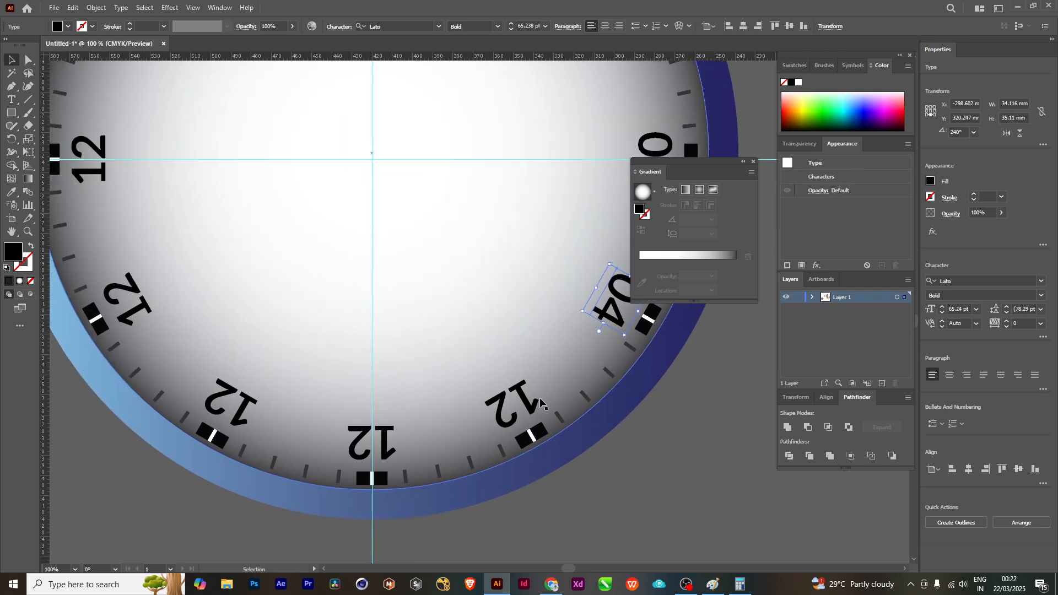
{"action": "key", "text": "t"}
{"action": "left_click_drag", "start_coordinate": [537, 388], "coordinate": [479, 430]}
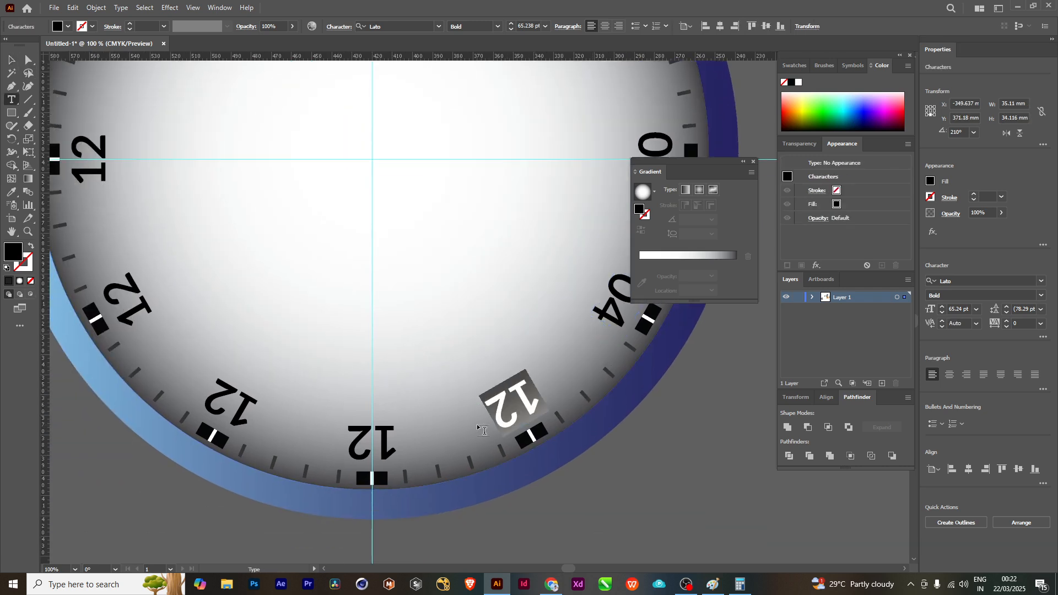
{"action": "type", "text": "05"}
{"action": "key", "text": "Escape"}
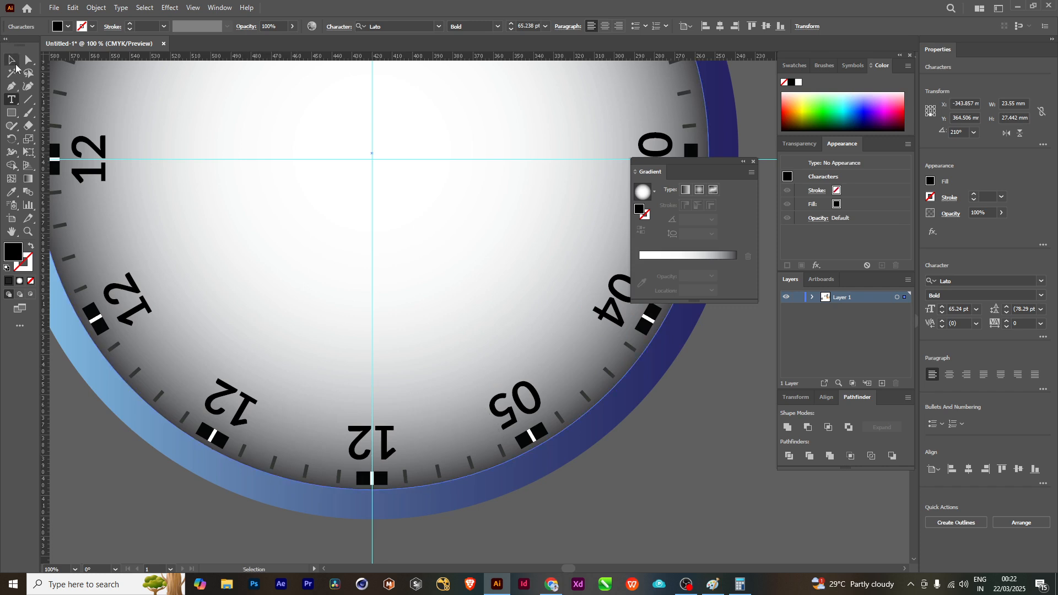
- Replace the text of the numeral at six o'clock with 06
{"action": "key", "text": "t"}
{"action": "left_click", "coordinate": [395, 432]}
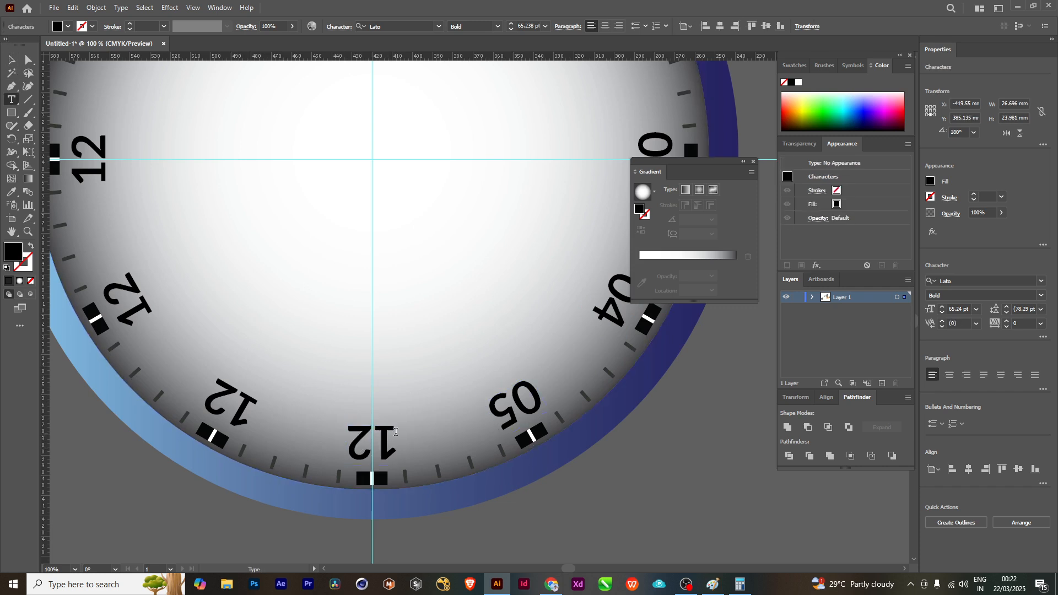
{"action": "left_click_drag", "start_coordinate": [395, 431], "coordinate": [329, 444]}
{"action": "type", "text": "06"}
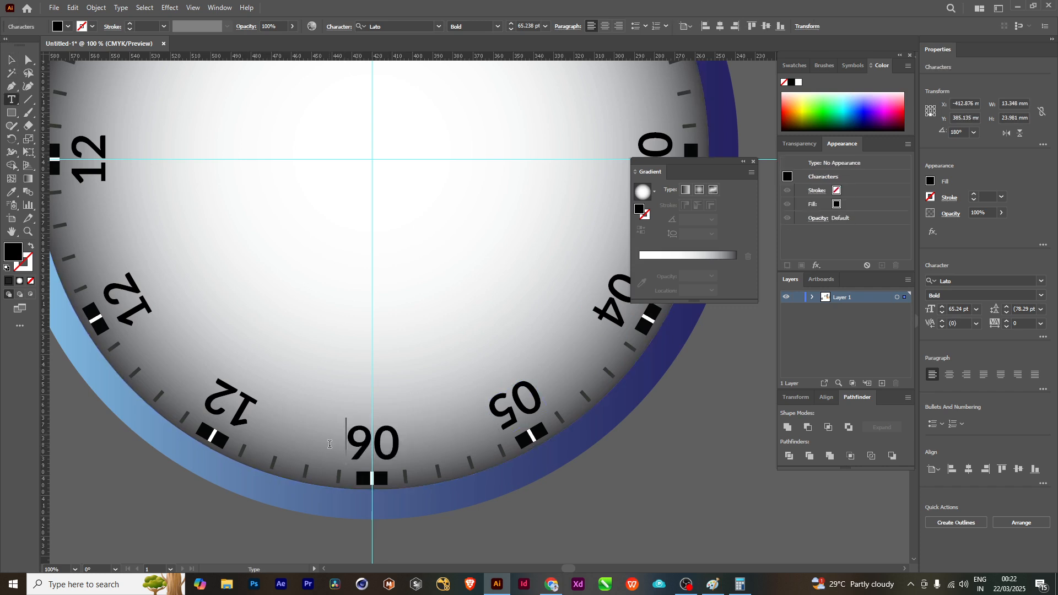
{"action": "key", "text": "Escape"}
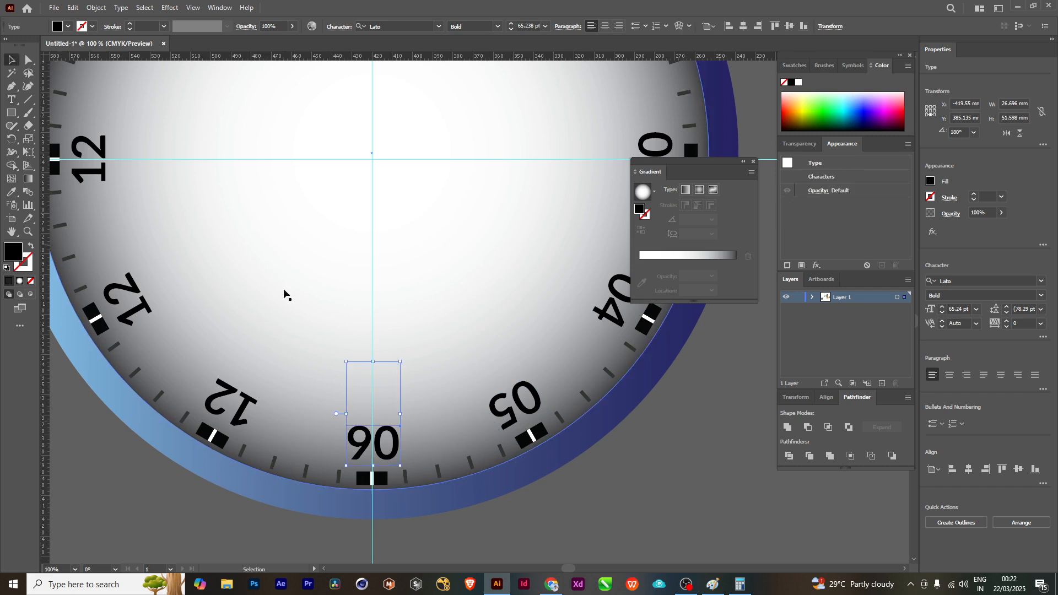
- Change the numeral at seven o'clock to 07 and the one at eight o'clock to 08
{"action": "double_click", "coordinate": [243, 408]}
{"action": "left_click_drag", "start_coordinate": [251, 412], "coordinate": [198, 385]}
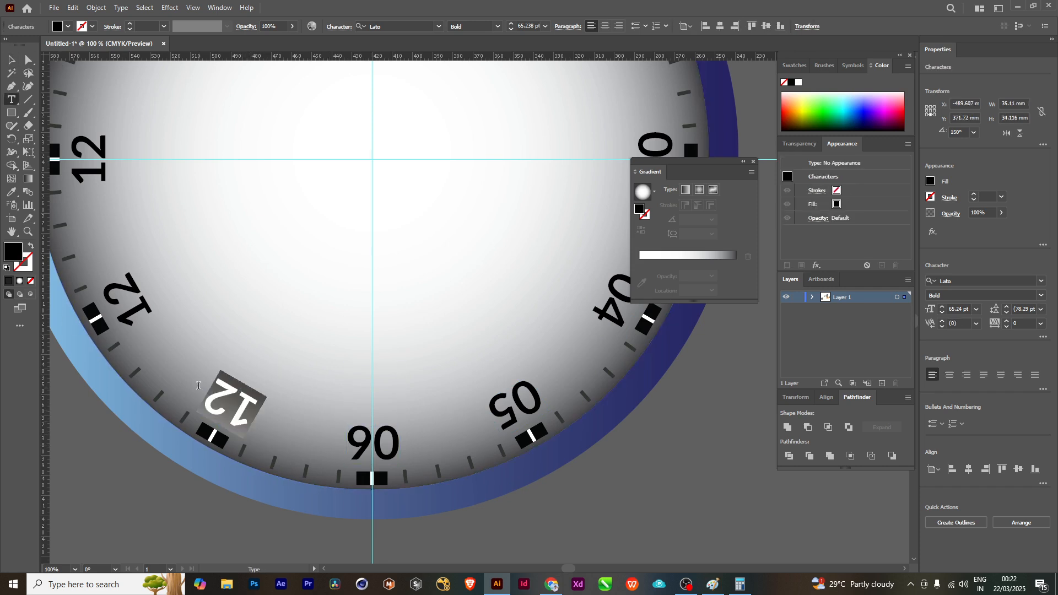
{"action": "type", "text": "07"}
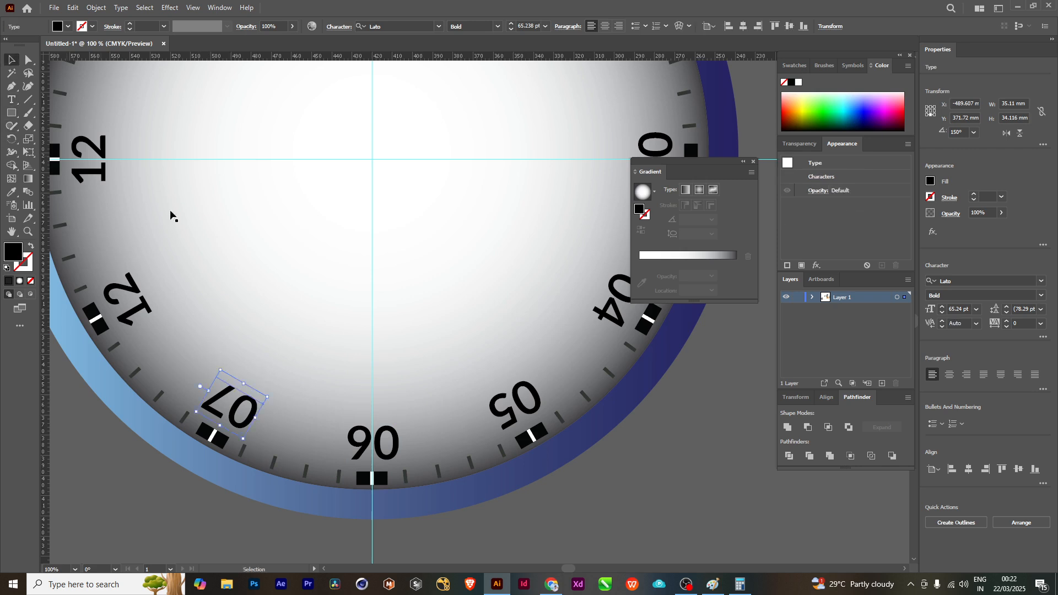
{"action": "scroll", "coordinate": [170, 215], "scroll_direction": "up", "scroll_amount": 2}
{"action": "scroll", "coordinate": [309, 349], "scroll_direction": "left", "scroll_amount": 5}
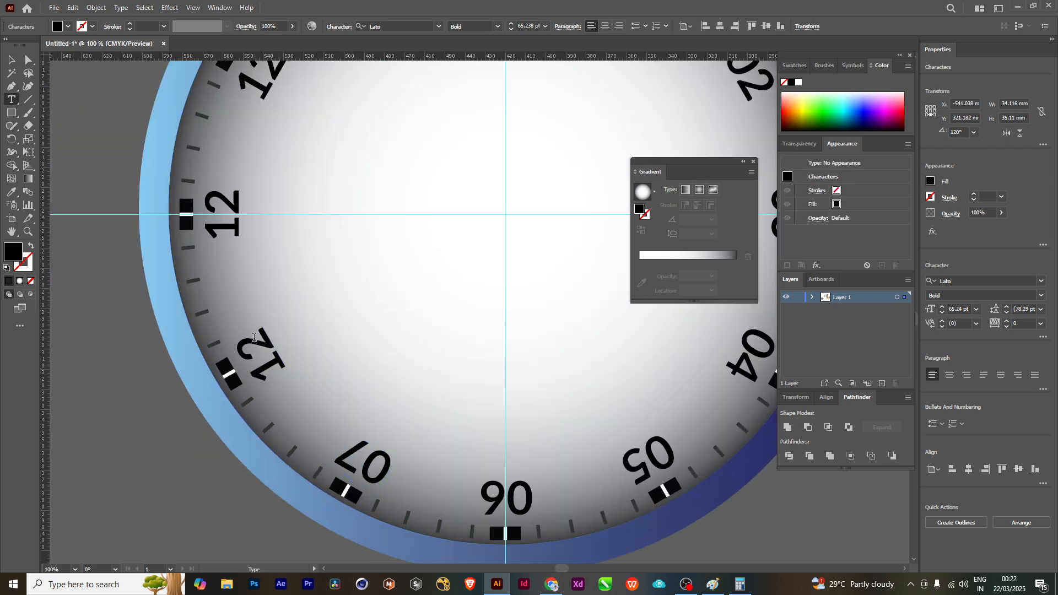
{"action": "double_click", "coordinate": [278, 365]}
{"action": "type", "text": "08"}
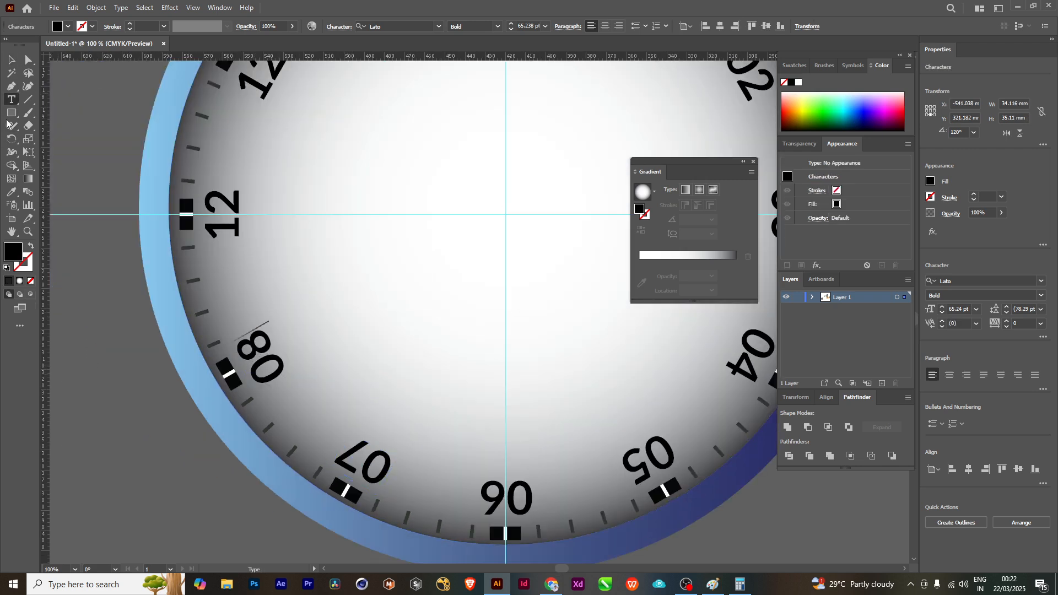
{"action": "key", "text": "Escape"}
- Replace the text of the numeral at nine o'clock with 09
{"action": "left_click", "coordinate": [237, 207]}
{"action": "double_click", "coordinate": [227, 214]}
{"action": "type", "text": "09"}
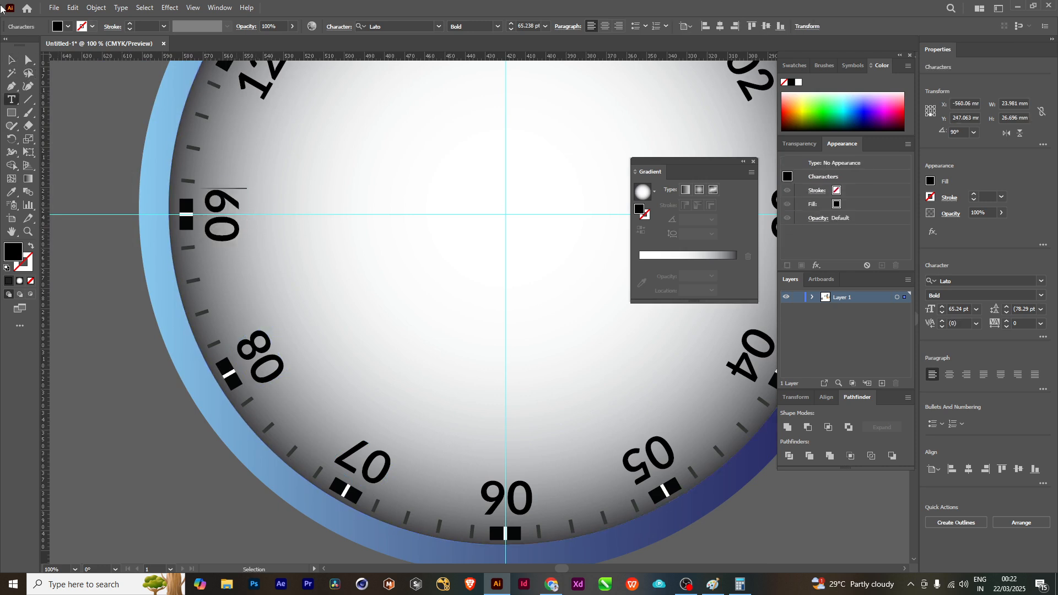
{"action": "left_click", "coordinate": [9, 61]}
- Replace the text of the numeral at ten o'clock with 10
{"action": "scroll", "coordinate": [330, 343], "scroll_direction": "up", "scroll_amount": 5}
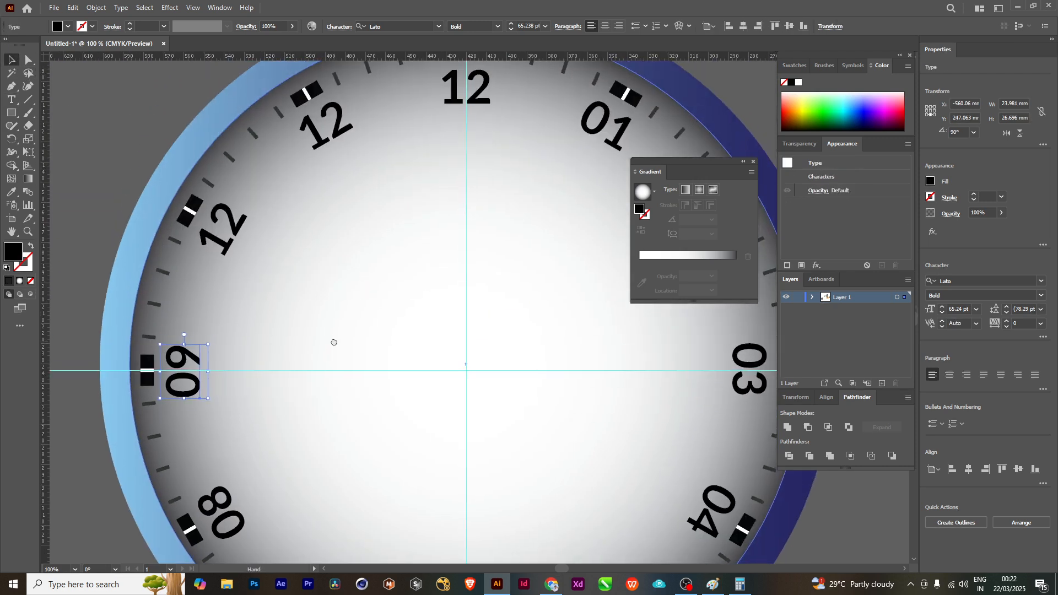
{"action": "left_click", "coordinate": [232, 221]}
{"action": "double_click", "coordinate": [230, 218]}
{"action": "double_click", "coordinate": [236, 212]}
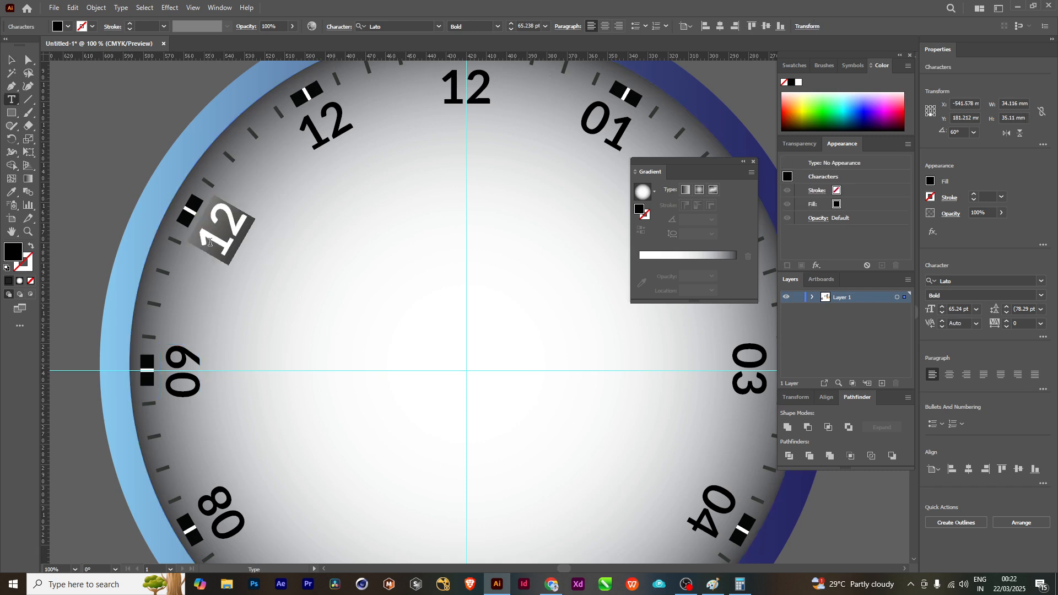
{"action": "type", "text": "10"}
{"action": "left_click", "coordinate": [10, 59]}
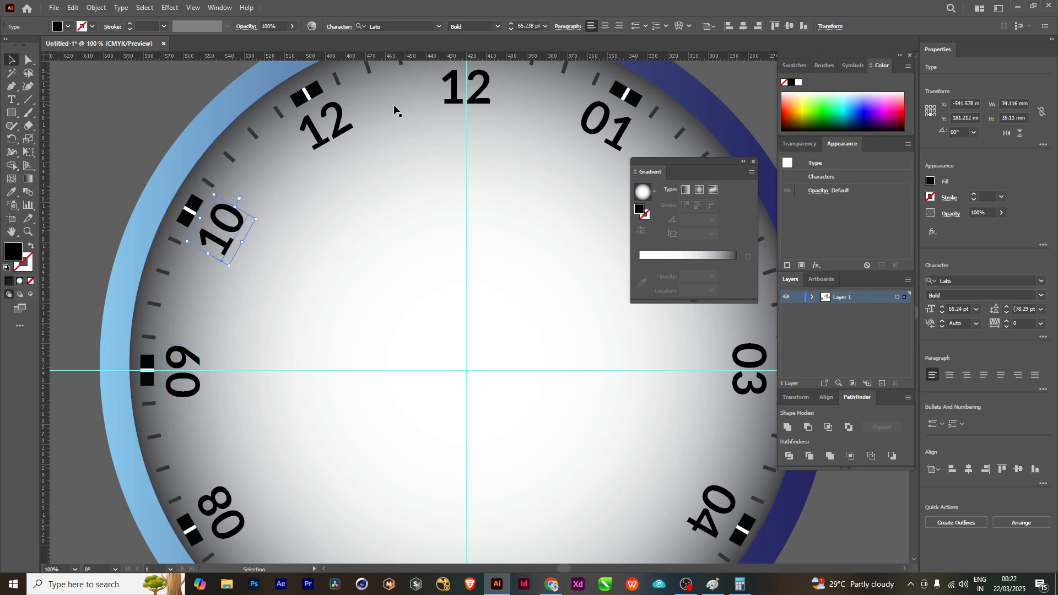
- Replace the text of the numeral at eleven o'clock with 11
{"action": "double_click", "coordinate": [341, 117]}
{"action": "double_click", "coordinate": [339, 118]}
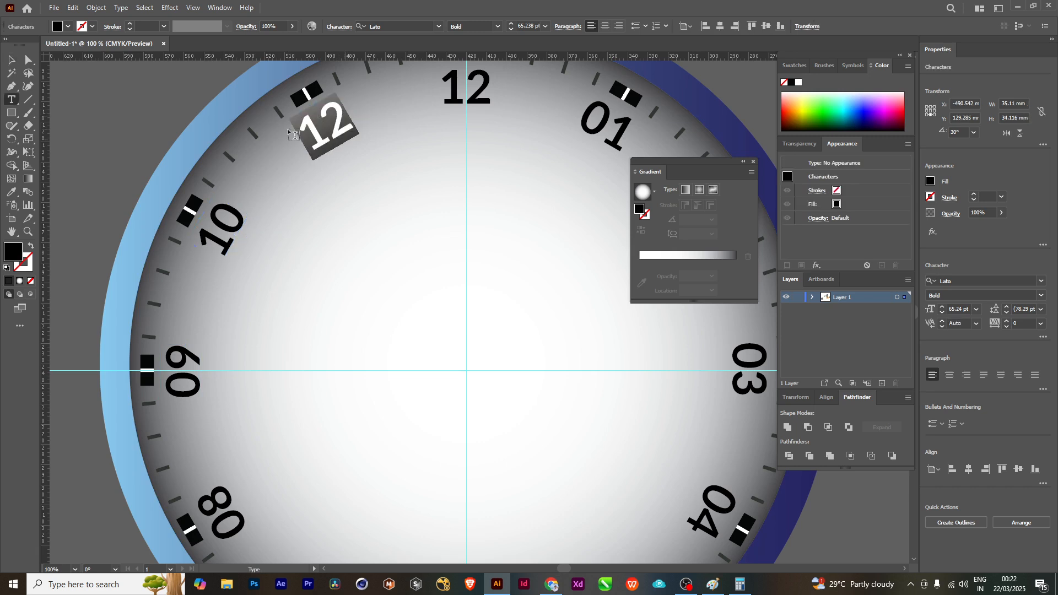
{"action": "type", "text": "11"}
{"action": "left_click", "coordinate": [10, 61]}
- Deselect and review the whole dial, compare its numeral orientation with the reference wall clock in Chrome, and return to Illustrator
{"action": "scroll", "coordinate": [545, 224], "scroll_direction": "down", "scroll_amount": 3}
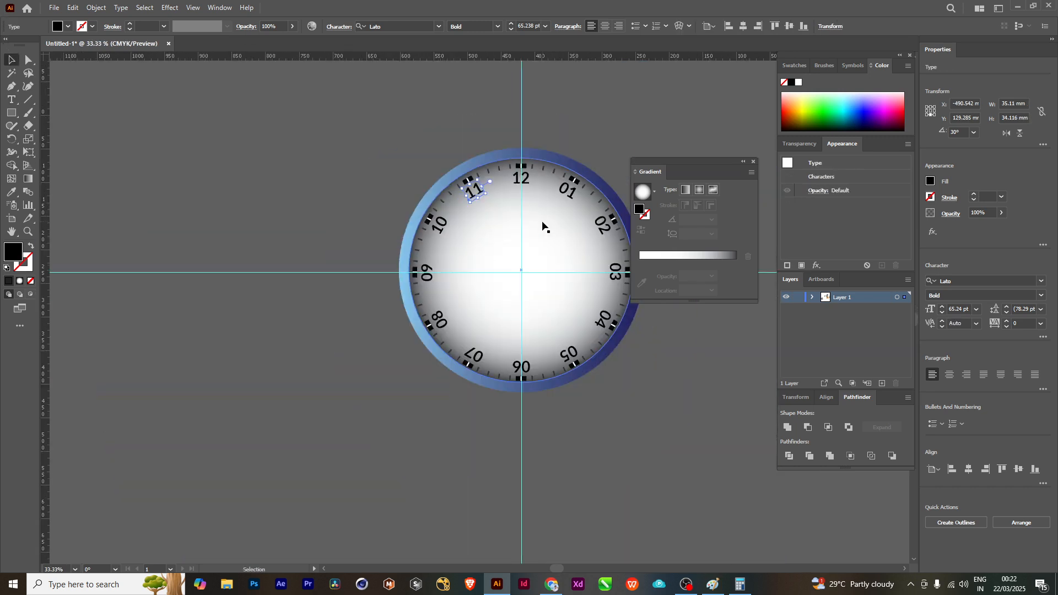
{"action": "scroll", "coordinate": [524, 274], "scroll_direction": "up", "scroll_amount": 1}
{"action": "left_click", "coordinate": [524, 274]}
{"action": "scroll", "coordinate": [397, 258], "scroll_direction": "up", "scroll_amount": 2}
{"action": "scroll", "coordinate": [397, 258], "scroll_direction": "down", "scroll_amount": 3}
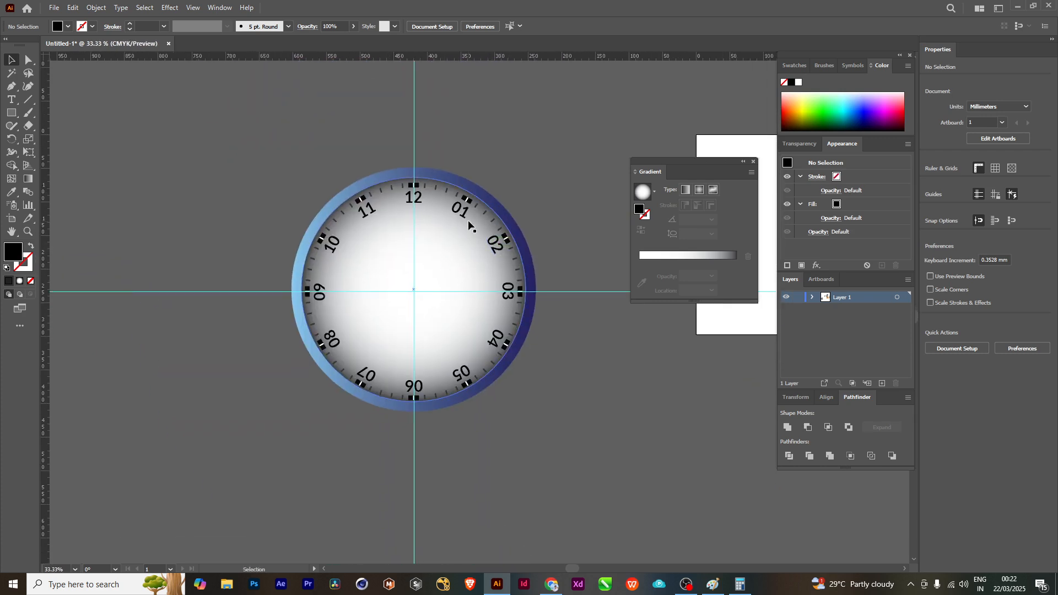
{"action": "scroll", "coordinate": [473, 226], "scroll_direction": "up", "scroll_amount": 2}
{"action": "scroll", "coordinate": [550, 285], "scroll_direction": "down", "scroll_amount": 1}
{"action": "scroll", "coordinate": [546, 358], "scroll_direction": "down", "scroll_amount": 1}
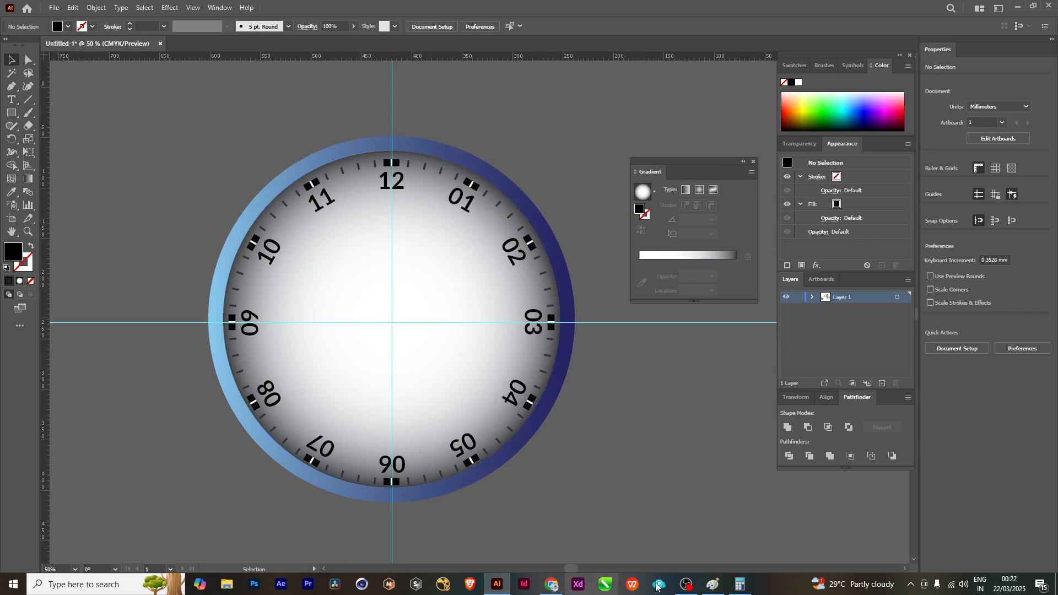
{"action": "left_click", "coordinate": [553, 587]}
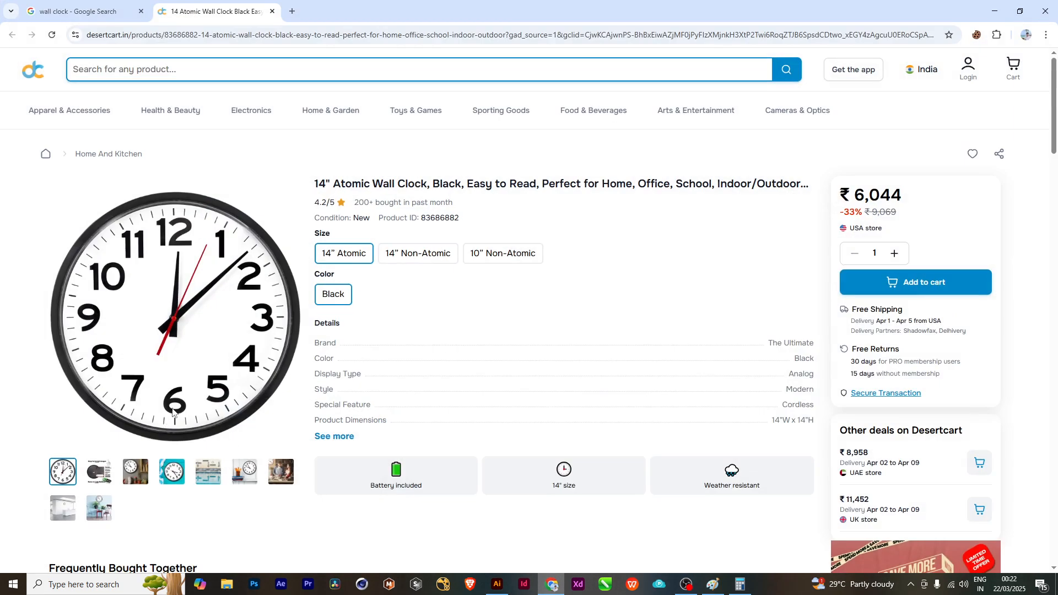
{"action": "left_click", "coordinate": [994, 11]}
- Set the rotation angle of the 01 numeral to 0° so it stands upright
{"action": "scroll", "coordinate": [441, 307], "scroll_direction": "up", "scroll_amount": 2}
{"action": "scroll", "coordinate": [409, 292], "scroll_direction": "up", "scroll_amount": 3}
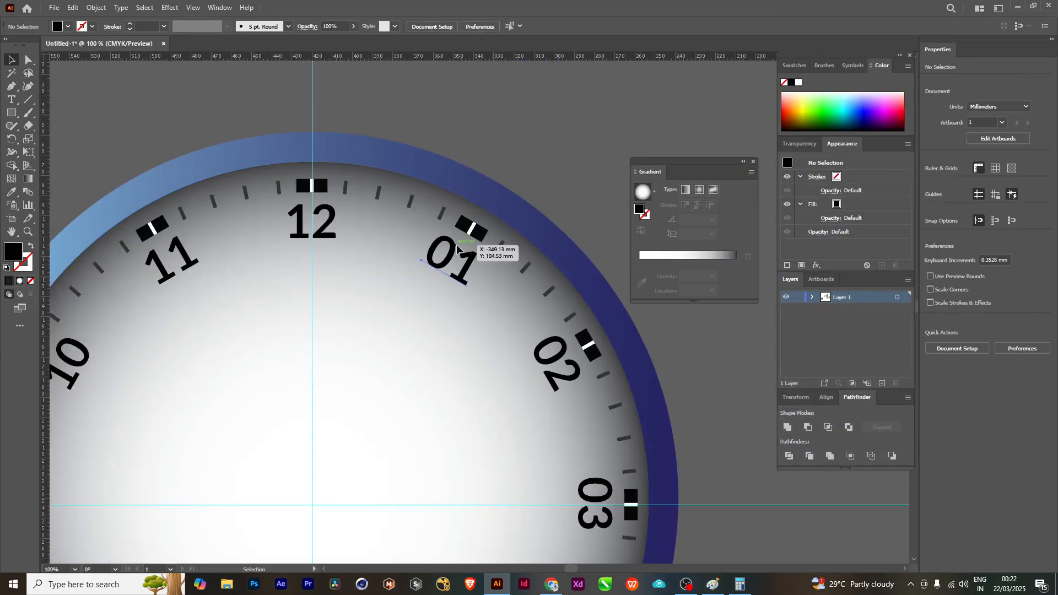
{"action": "left_click", "coordinate": [474, 264]}
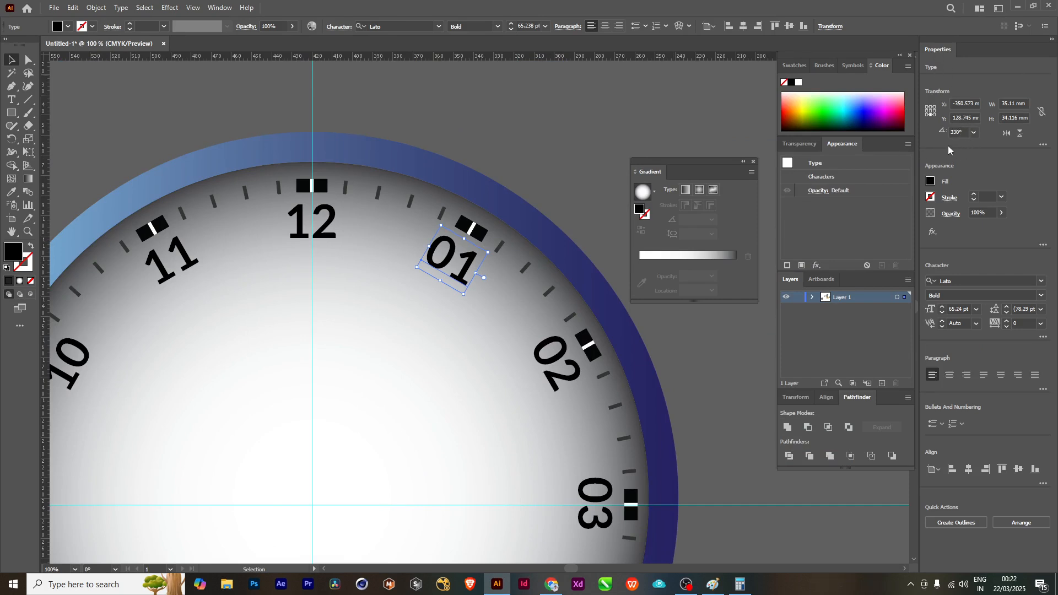
{"action": "left_click", "coordinate": [974, 132]}
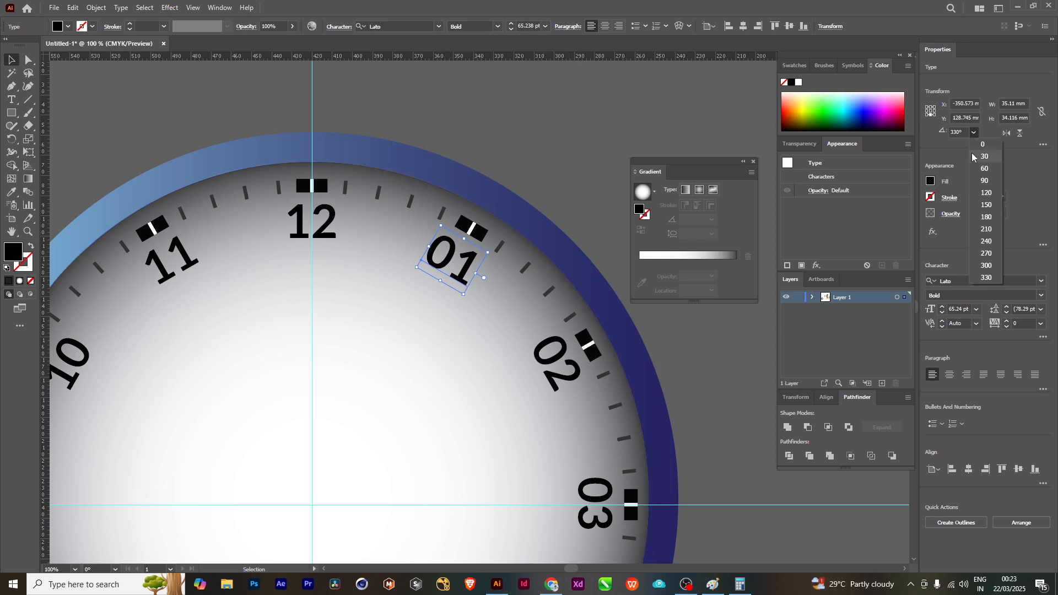
{"action": "left_click", "coordinate": [982, 144]}
- Set the rotation angle of the 02 and 03 numerals to 0° so they stand upright
{"action": "left_click_drag", "start_coordinate": [576, 369], "coordinate": [582, 316]}
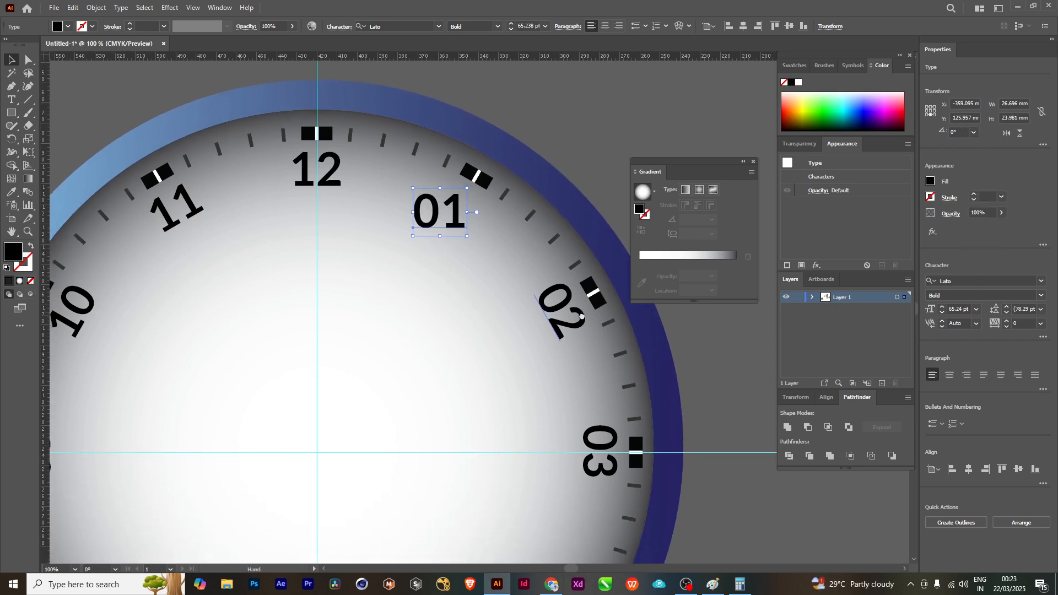
{"action": "left_click", "coordinate": [578, 318]}
{"action": "left_click", "coordinate": [973, 133]}
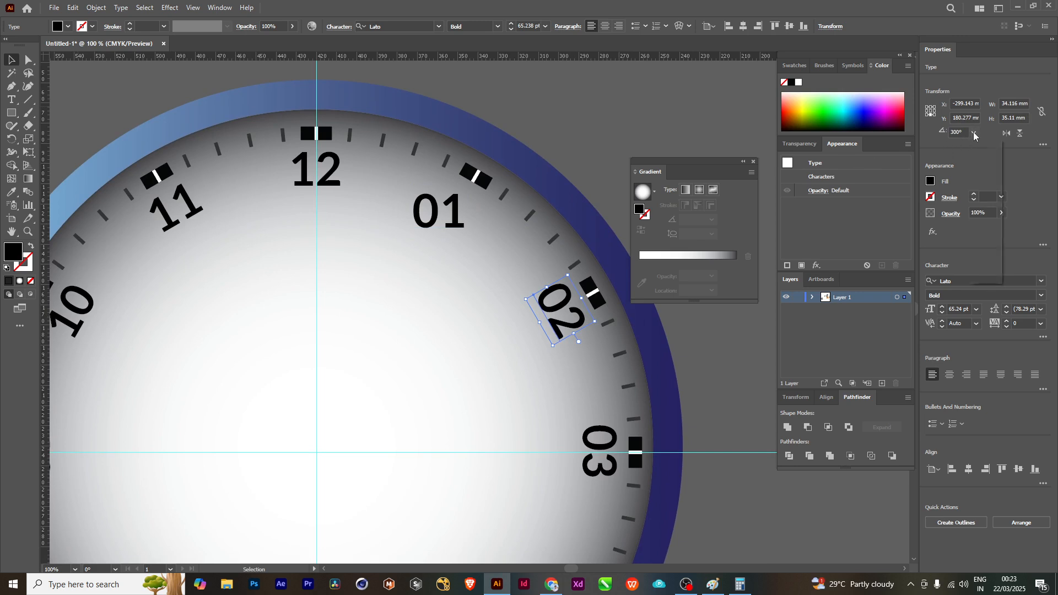
{"action": "left_click", "coordinate": [982, 145]}
{"action": "left_click_drag", "start_coordinate": [619, 299], "coordinate": [618, 282]}
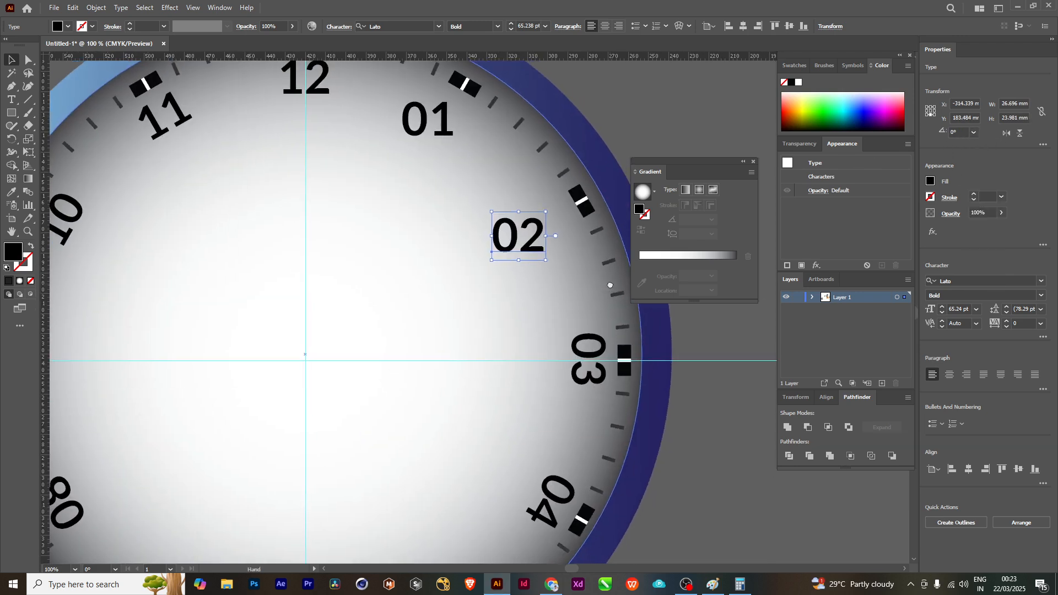
{"action": "left_click", "coordinate": [600, 345]}
{"action": "left_click", "coordinate": [974, 133]}
{"action": "left_click", "coordinate": [981, 209]}
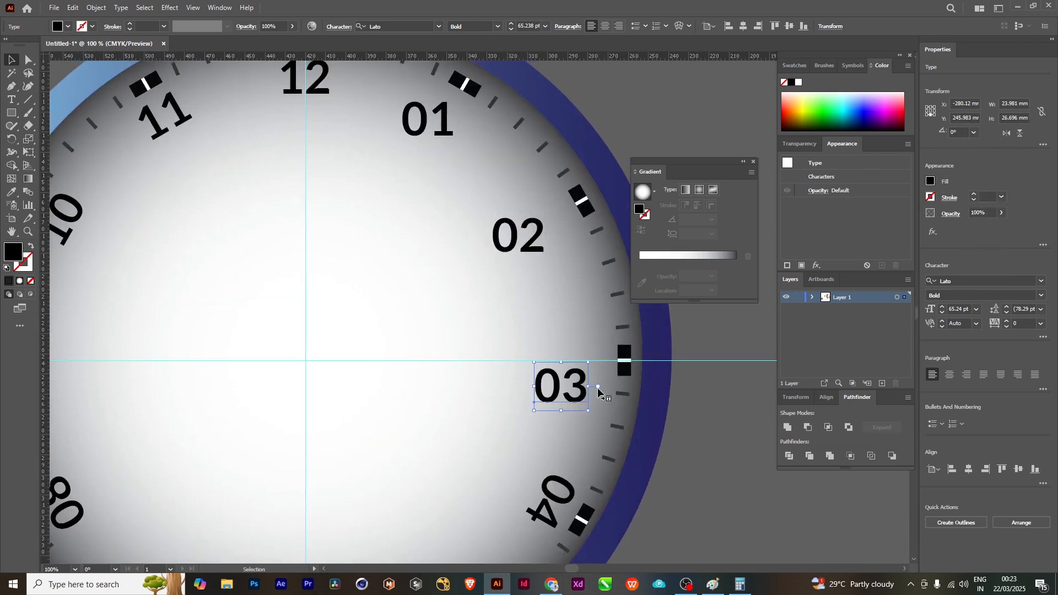
- Straighten the 04 and 05 numerals by setting their rotation angle to 0°
{"action": "scroll", "coordinate": [522, 235], "scroll_direction": "down", "scroll_amount": 5}
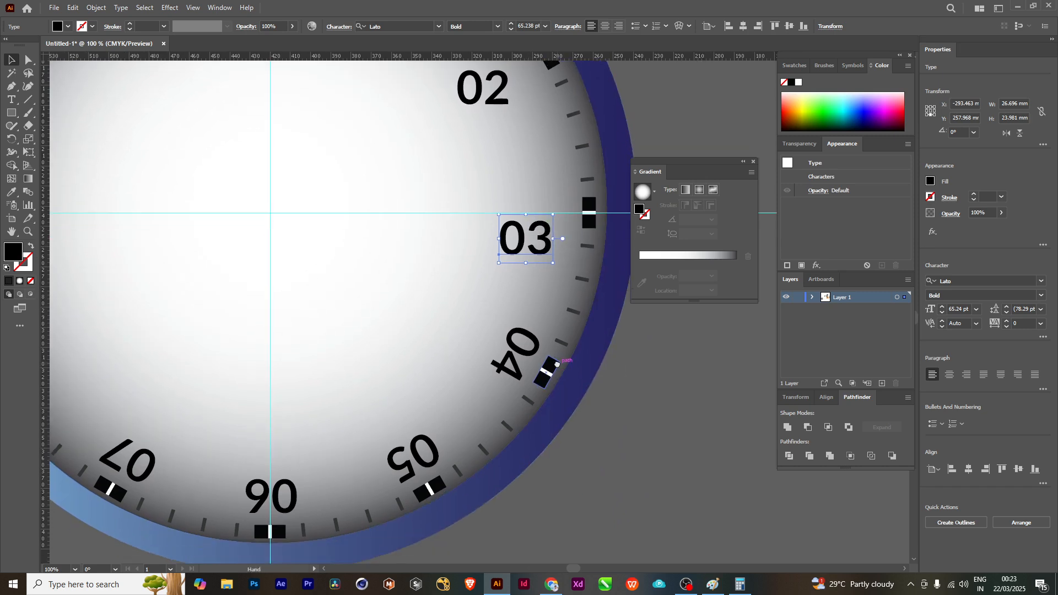
{"action": "left_click", "coordinate": [539, 341]}
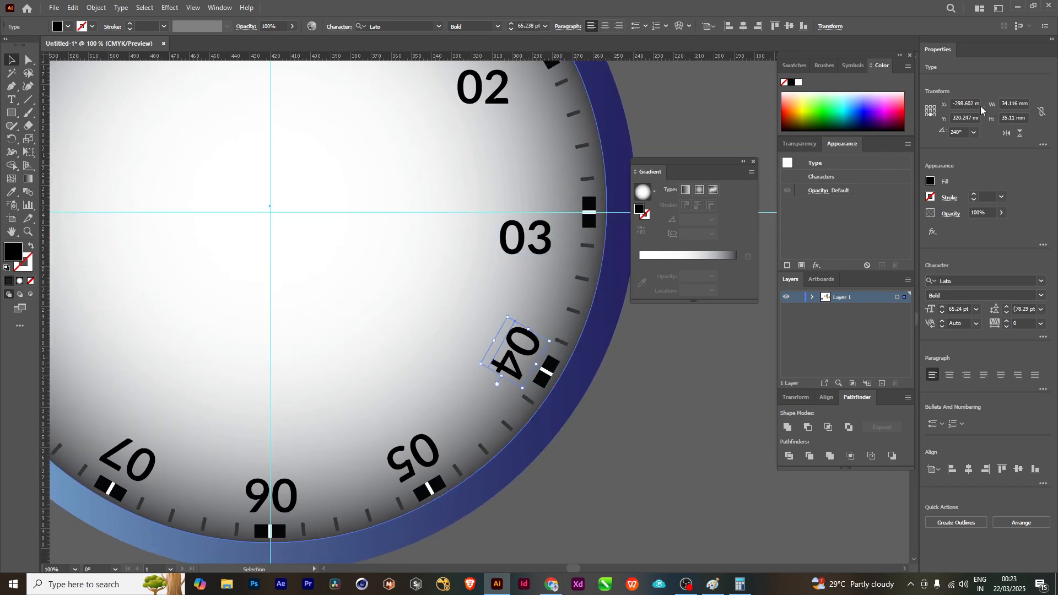
{"action": "left_click", "coordinate": [973, 132]}
{"action": "left_click", "coordinate": [981, 211]}
{"action": "scroll", "coordinate": [417, 375], "scroll_direction": "down", "scroll_amount": 3}
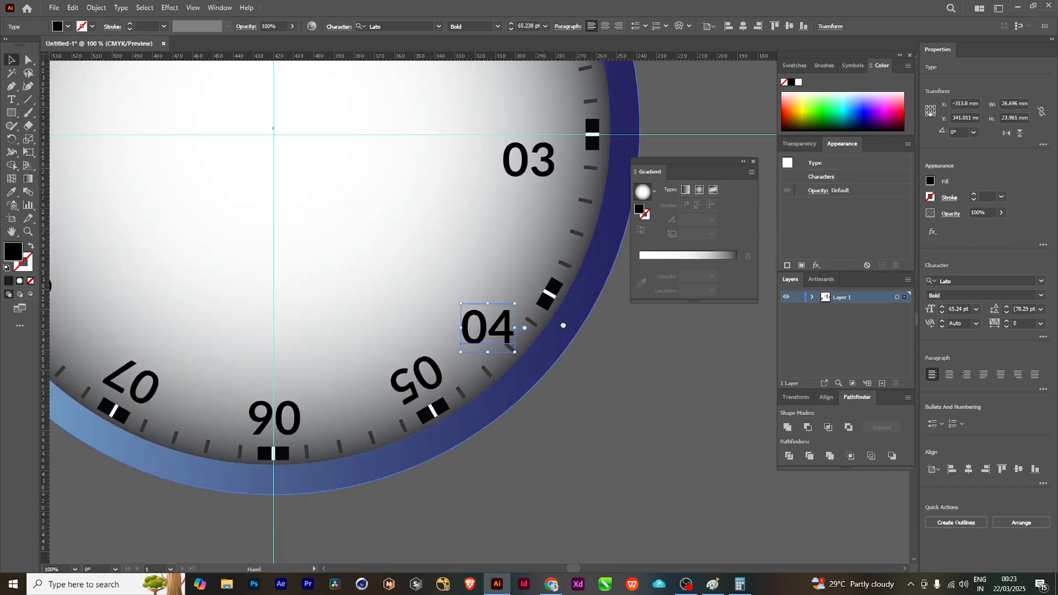
{"action": "left_click", "coordinate": [418, 374]}
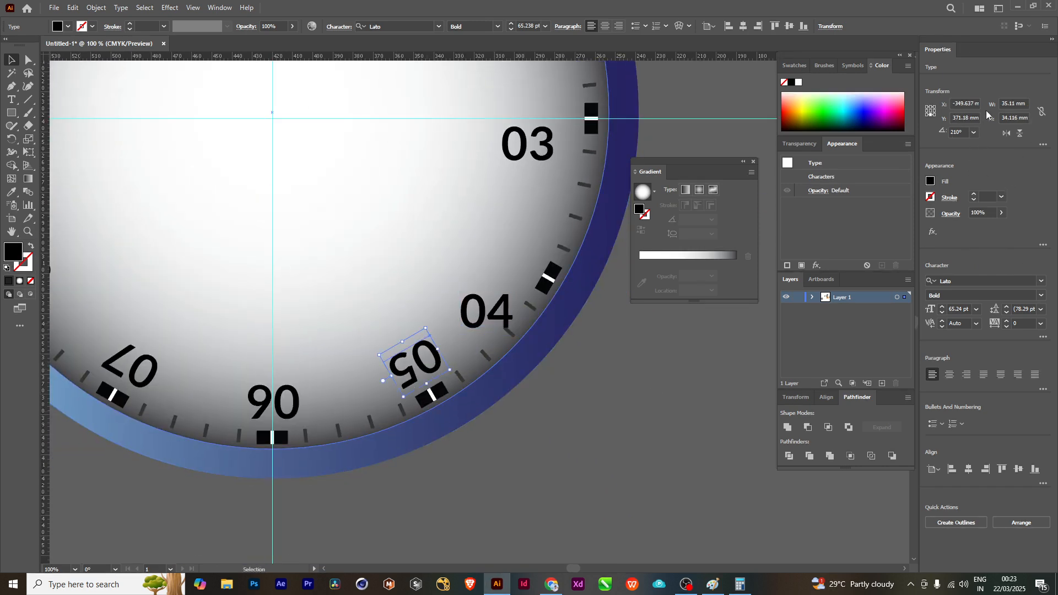
{"action": "left_click", "coordinate": [974, 132]}
{"action": "left_click", "coordinate": [980, 211]}
- Set the rotation angle of the 06 and 07 numerals to 0°
{"action": "scroll", "coordinate": [441, 358], "scroll_direction": "left", "scroll_amount": 1}
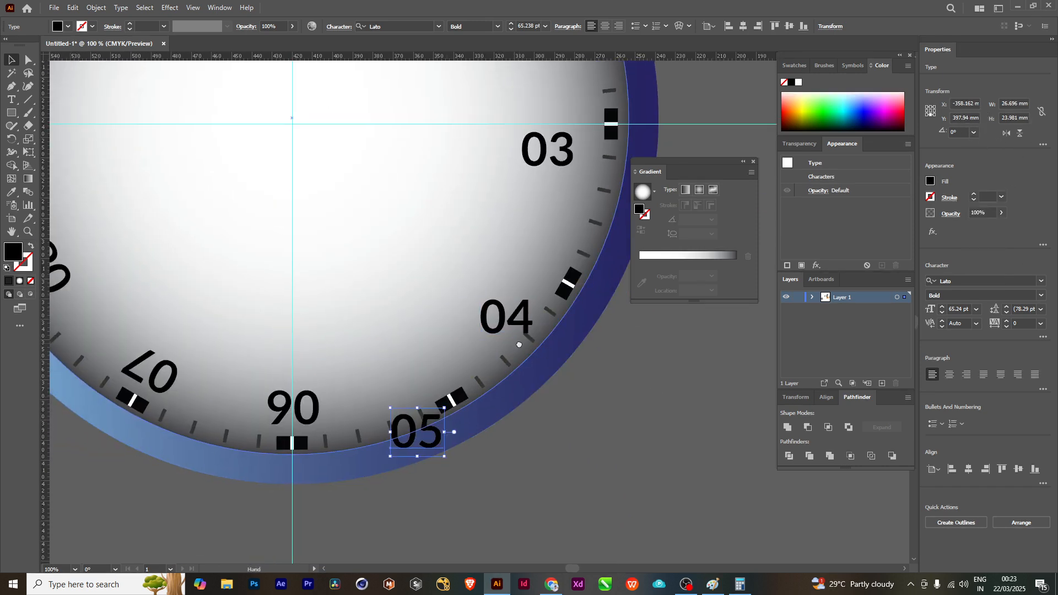
{"action": "left_click", "coordinate": [316, 408]}
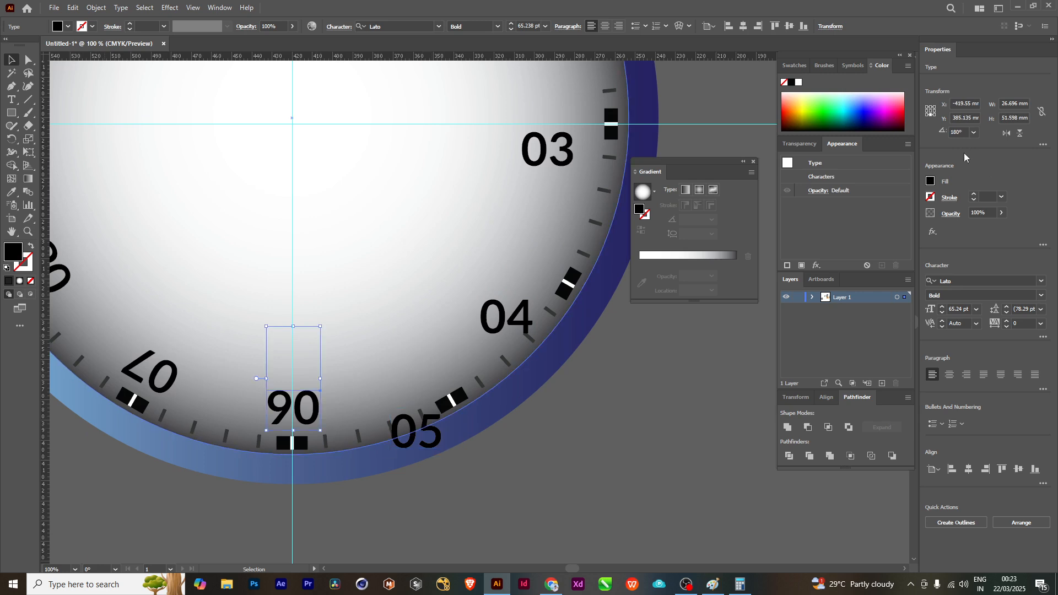
{"action": "left_click", "coordinate": [973, 132]}
{"action": "left_click", "coordinate": [980, 211]}
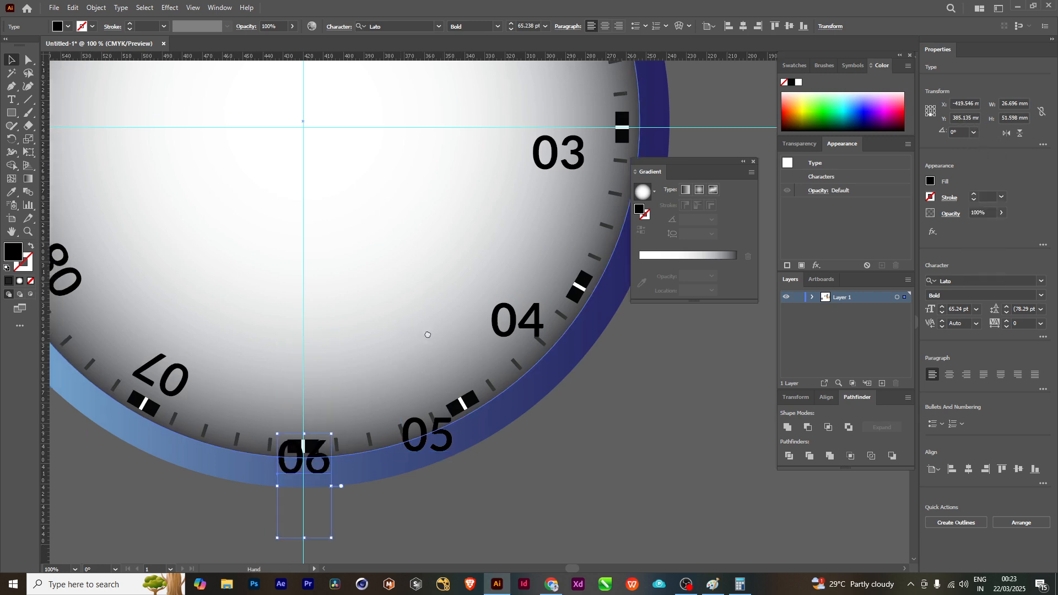
{"action": "scroll", "coordinate": [170, 462], "scroll_direction": "left", "scroll_amount": 2}
{"action": "scroll", "coordinate": [169, 463], "scroll_direction": "up", "scroll_amount": 1}
{"action": "left_click", "coordinate": [238, 388]}
{"action": "scroll", "coordinate": [238, 388], "scroll_direction": "left", "scroll_amount": 2}
{"action": "scroll", "coordinate": [238, 389], "scroll_direction": "up", "scroll_amount": 1}
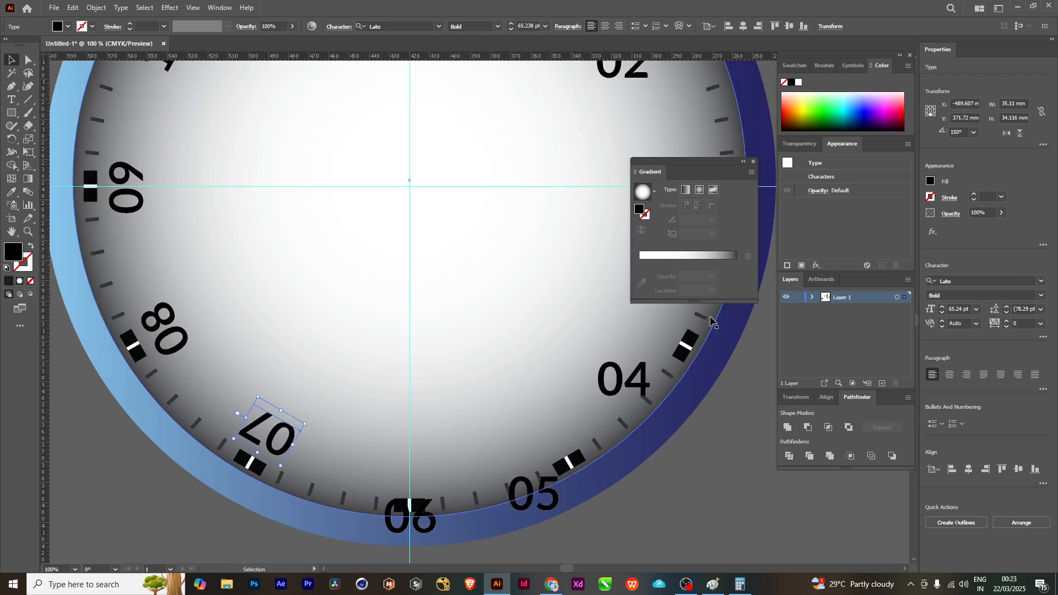
{"action": "left_click", "coordinate": [974, 133]}
{"action": "left_click", "coordinate": [981, 211]}
- Try rotating the 08 numeral to 0° with its transform reference point set to the centre
{"action": "scroll", "coordinate": [380, 403], "scroll_direction": "left", "scroll_amount": 2}
{"action": "scroll", "coordinate": [380, 403], "scroll_direction": "up", "scroll_amount": 1}
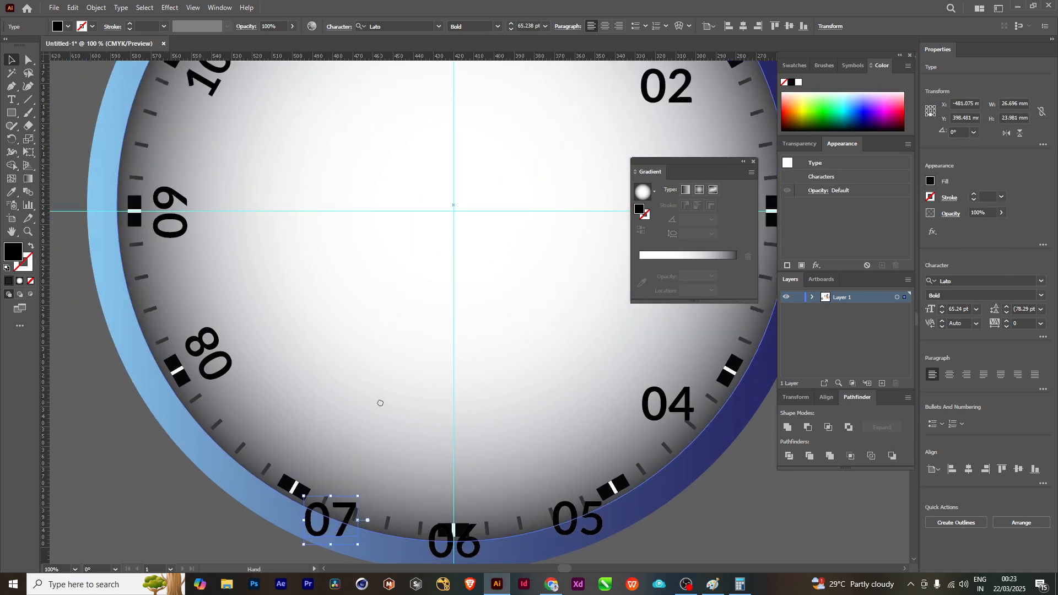
{"action": "left_click", "coordinate": [189, 338]}
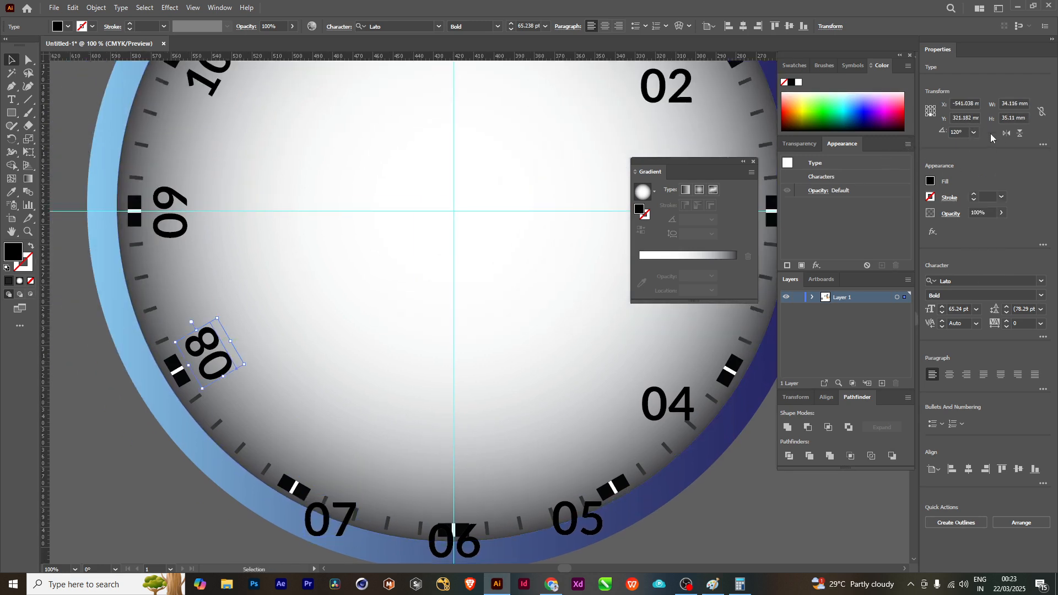
{"action": "left_click", "coordinate": [974, 133]}
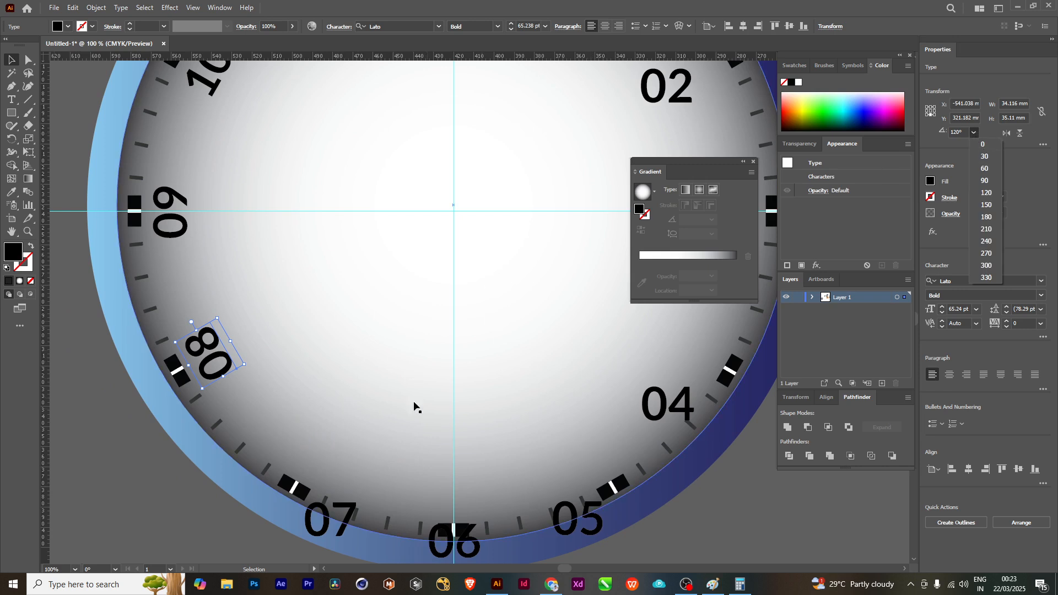
{"action": "left_click", "coordinate": [832, 102]}
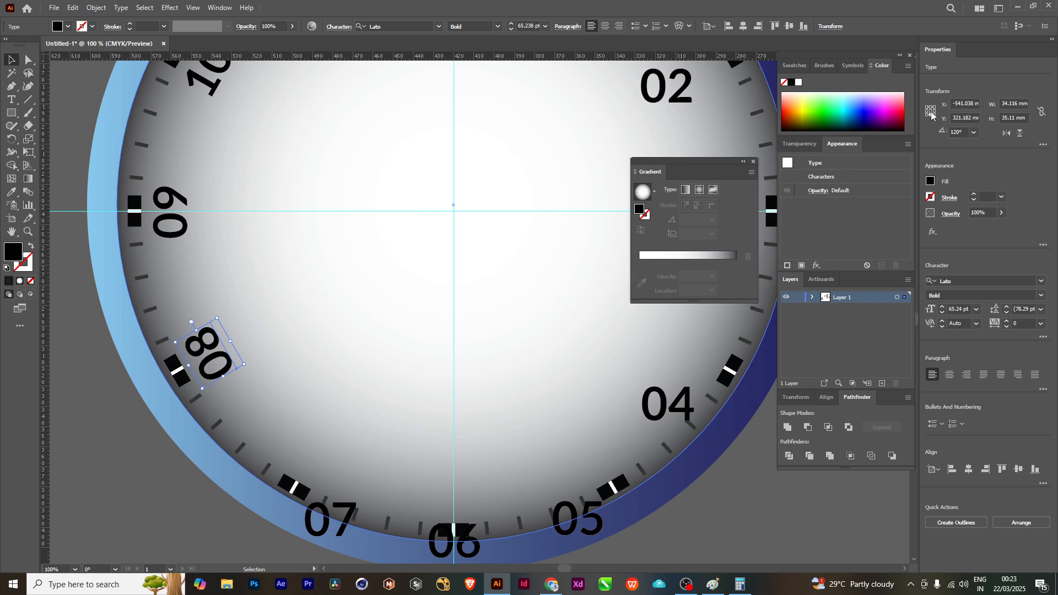
{"action": "left_click", "coordinate": [973, 133]}
{"action": "left_click", "coordinate": [981, 148]}
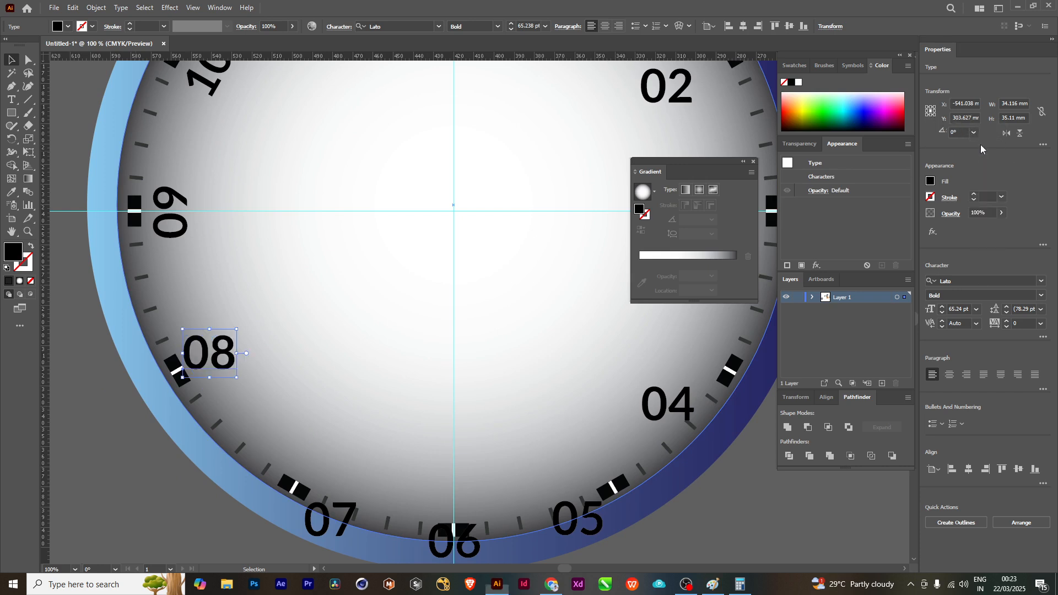
- Undo the rotation changes made to the hour numerals around the dial
{"action": "left_click_drag", "start_coordinate": [342, 318], "coordinate": [345, 356]}
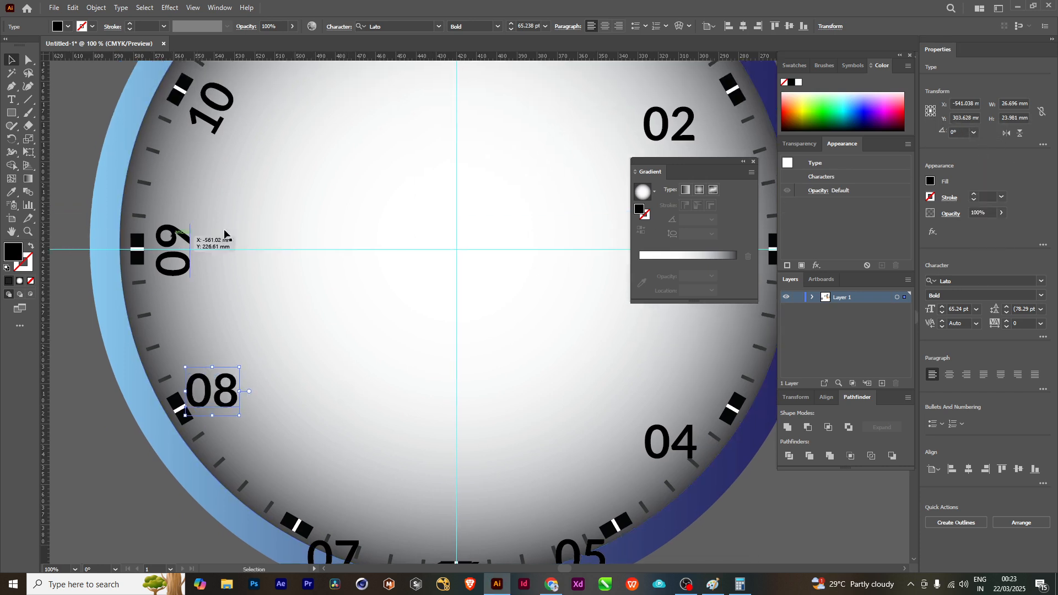
{"action": "scroll", "coordinate": [283, 323], "scroll_direction": "down", "scroll_amount": 3}
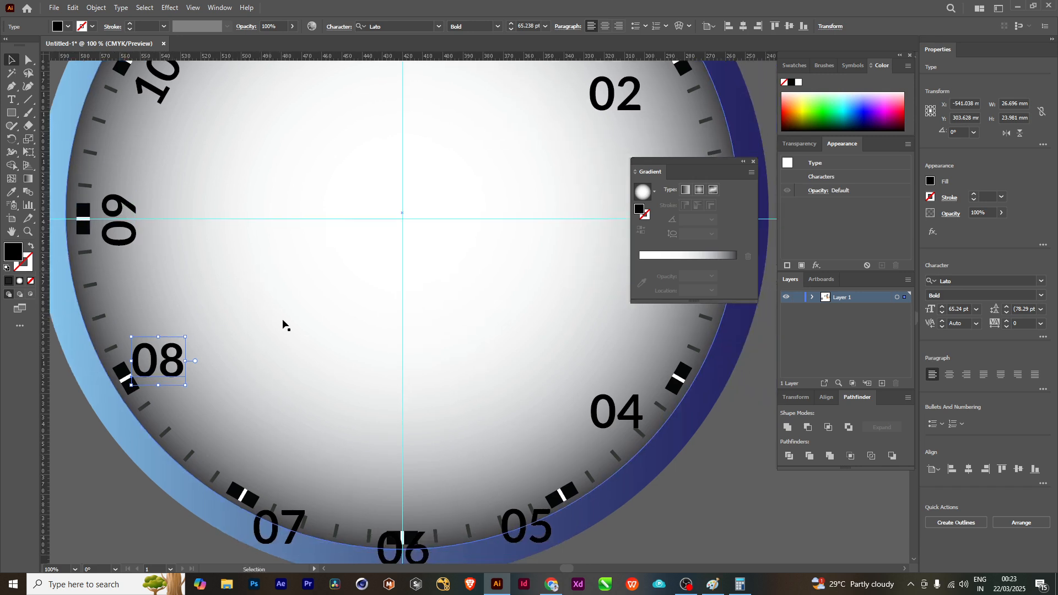
{"action": "scroll", "coordinate": [295, 309], "scroll_direction": "down", "scroll_amount": 1}
{"action": "left_click_drag", "start_coordinate": [325, 291], "coordinate": [333, 336]}
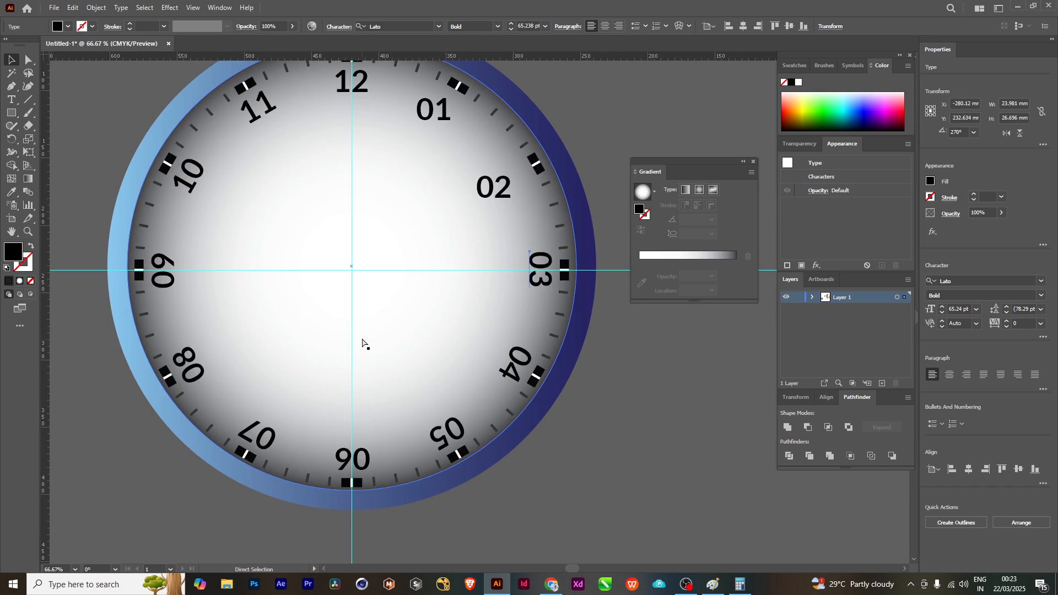
{"action": "left_click_drag", "start_coordinate": [358, 199], "coordinate": [388, 265]}
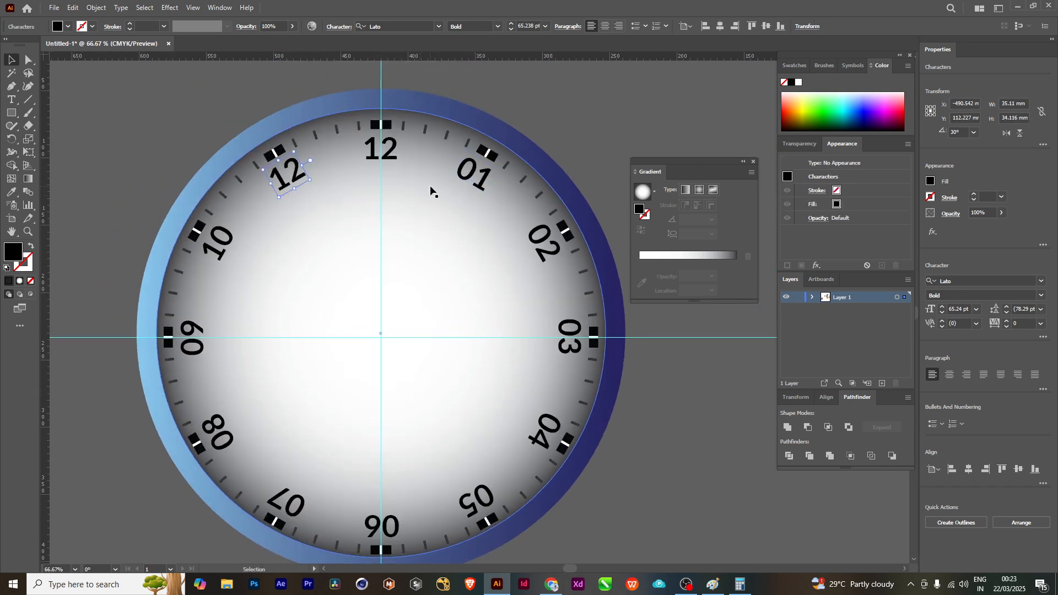
- Set the 01 numeral's transform reference point to its centre and its rotation angle to 0°
{"action": "left_click", "coordinate": [478, 175]}
{"action": "left_click_drag", "start_coordinate": [507, 200], "coordinate": [481, 246]}
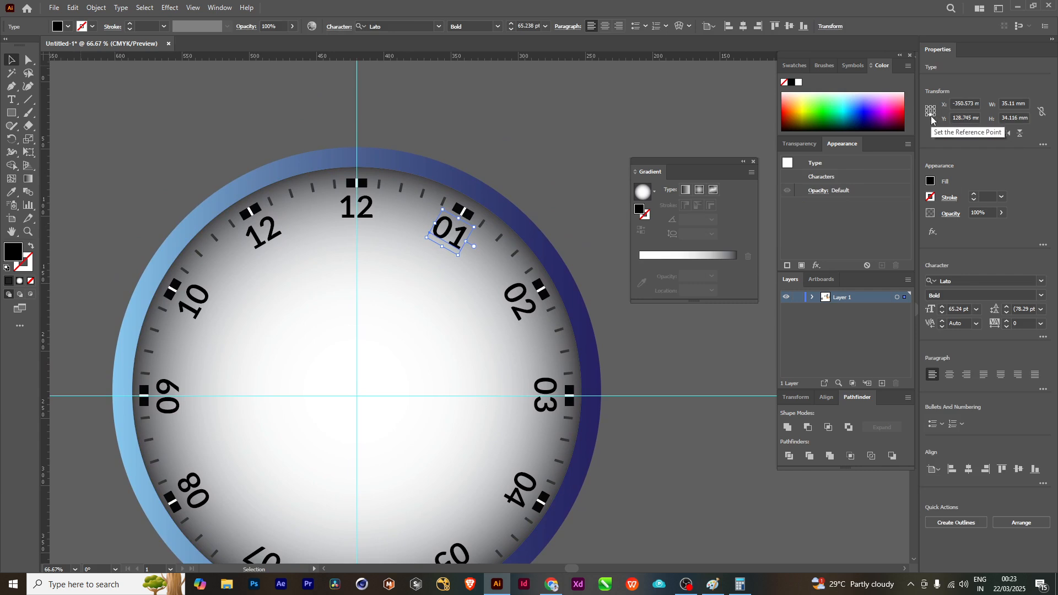
{"action": "left_click", "coordinate": [930, 112]}
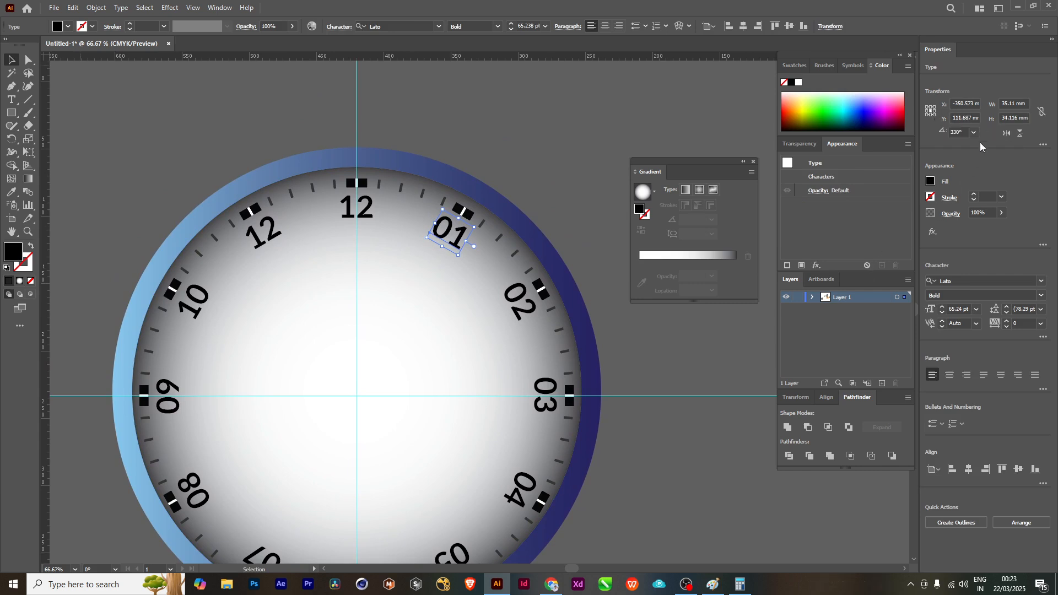
{"action": "left_click", "coordinate": [973, 132]}
{"action": "left_click", "coordinate": [983, 145]}
- Set the rotation angle of the 02 and 03 numerals to 0° about their centres
{"action": "scroll", "coordinate": [491, 287], "scroll_direction": "down", "scroll_amount": 1}
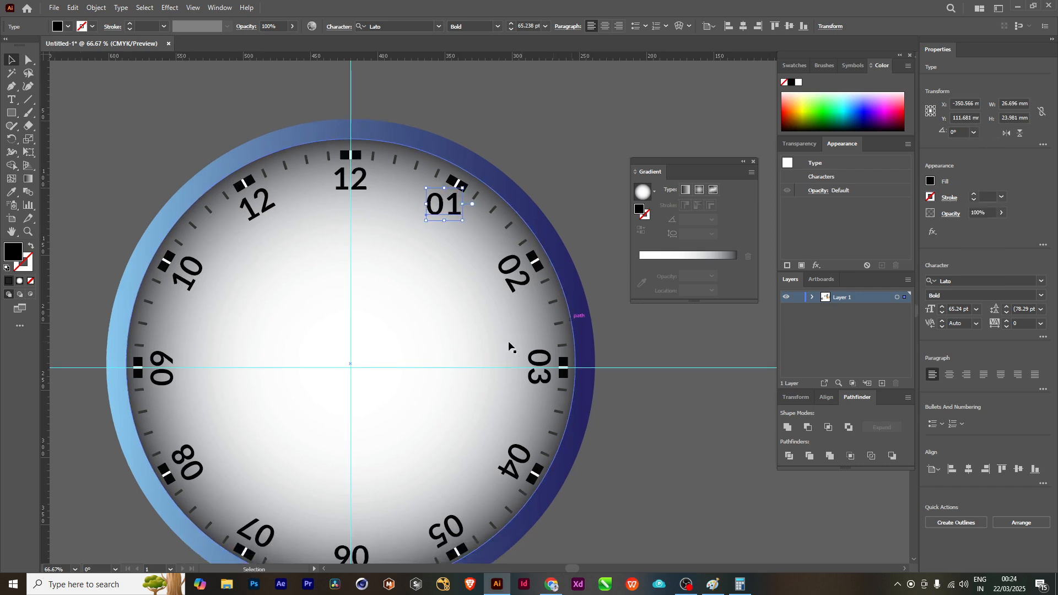
{"action": "left_click", "coordinate": [520, 270]}
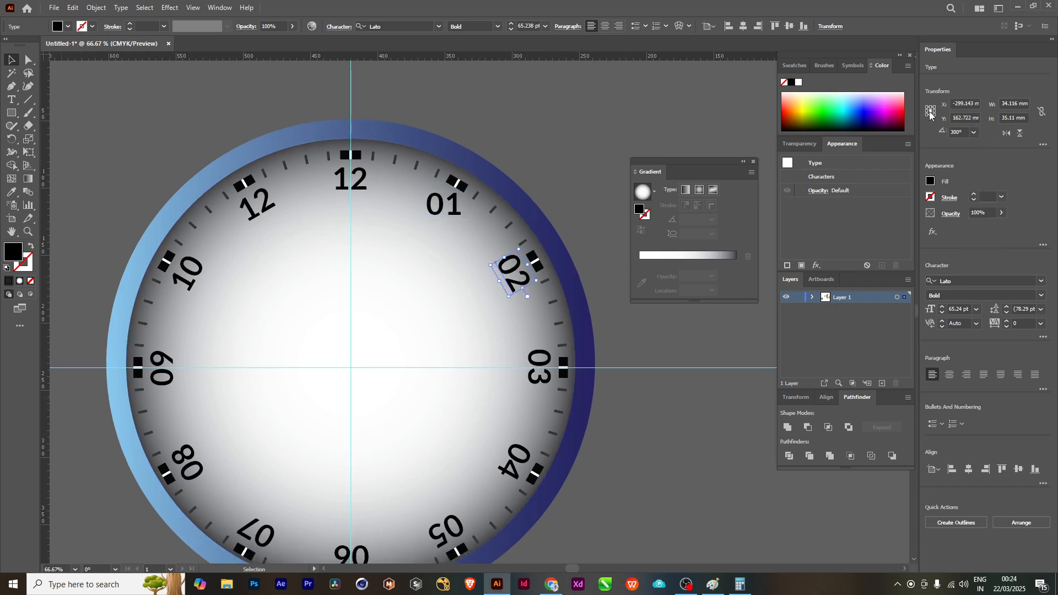
{"action": "left_click", "coordinate": [974, 132]}
{"action": "left_click", "coordinate": [983, 145]}
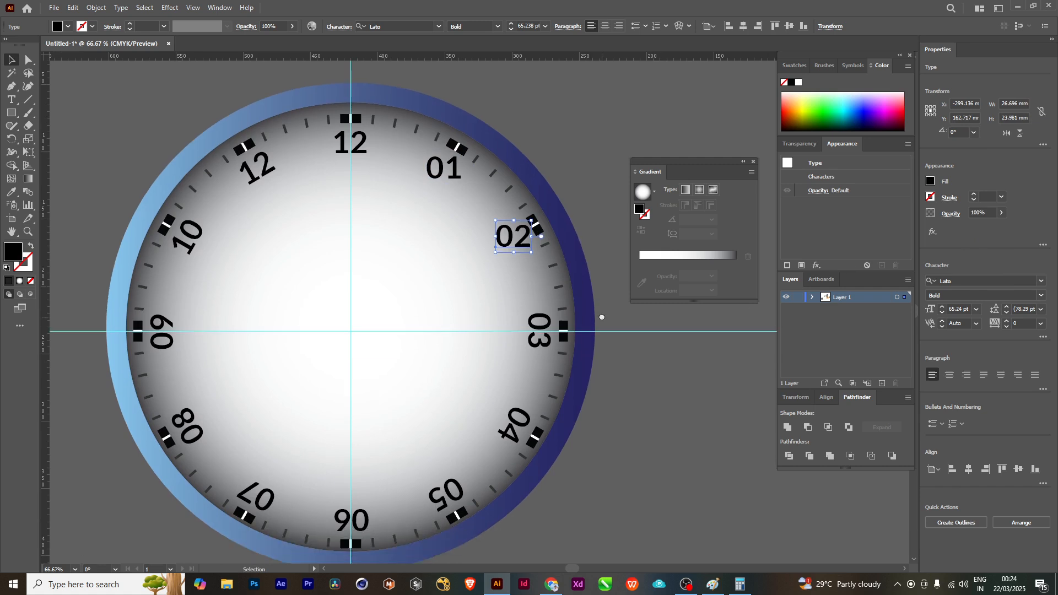
{"action": "scroll", "coordinate": [604, 355], "scroll_direction": "down", "scroll_amount": 1}
{"action": "left_click", "coordinate": [544, 323]}
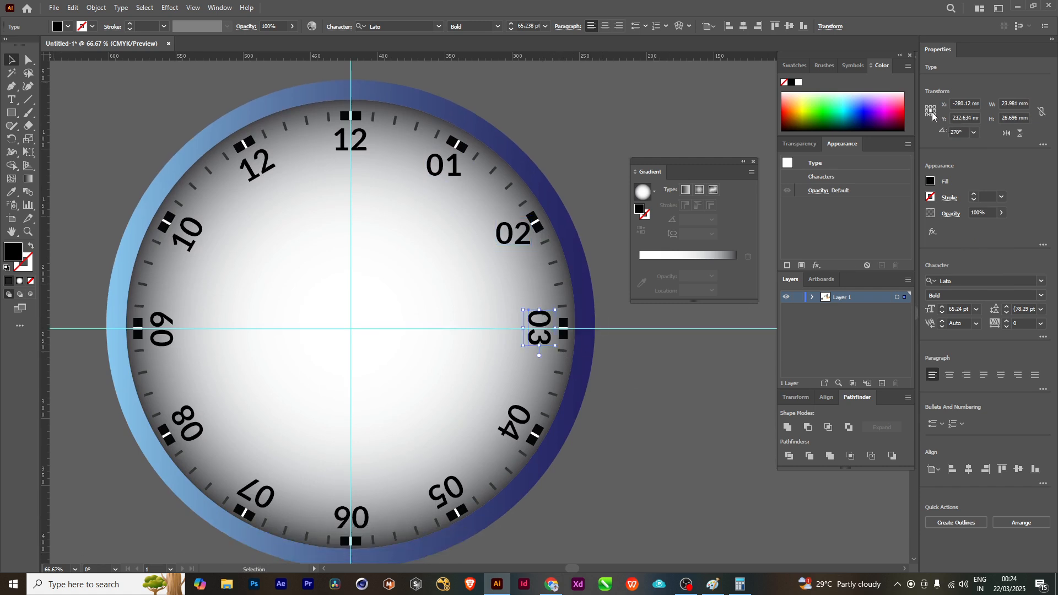
{"action": "left_click", "coordinate": [974, 132]}
{"action": "left_click", "coordinate": [982, 145]}
- Set the rotation angle of the 04 and 05 numerals to 0° about their centres
{"action": "scroll", "coordinate": [472, 366], "scroll_direction": "down", "scroll_amount": 2}
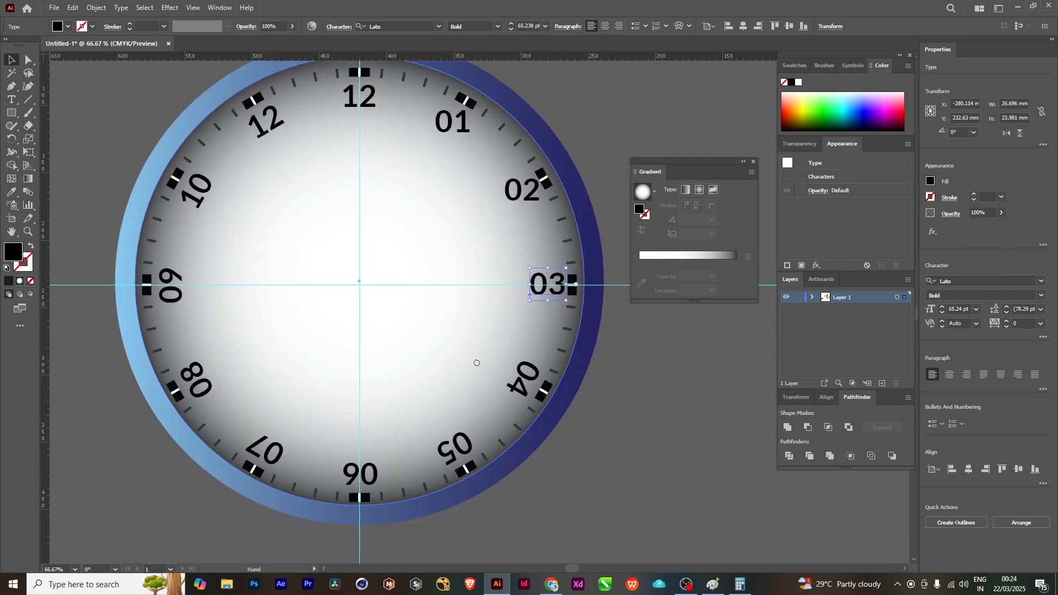
{"action": "left_click", "coordinate": [551, 384]}
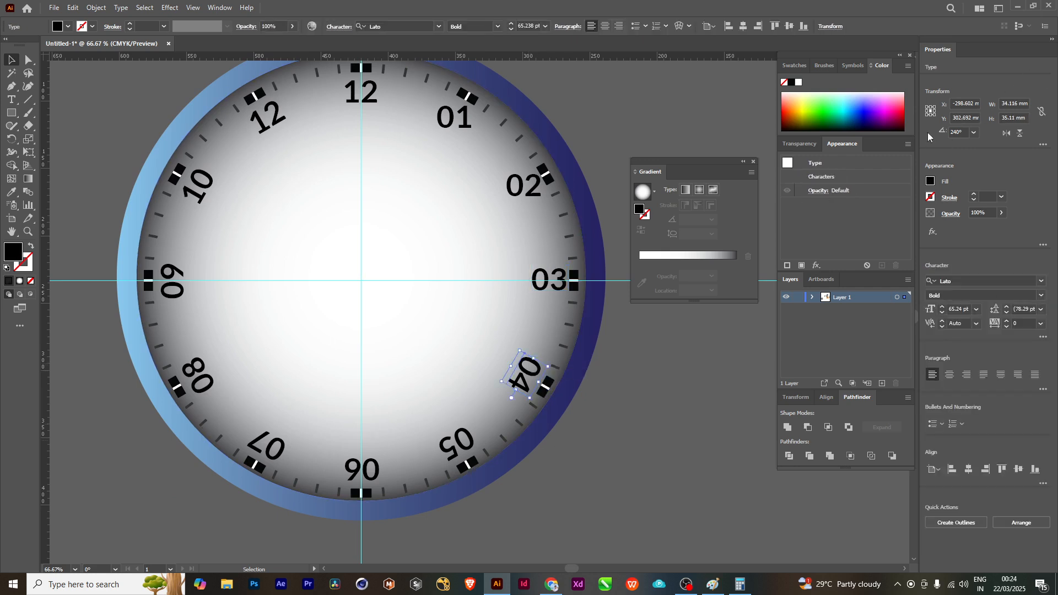
{"action": "left_click", "coordinate": [974, 133]}
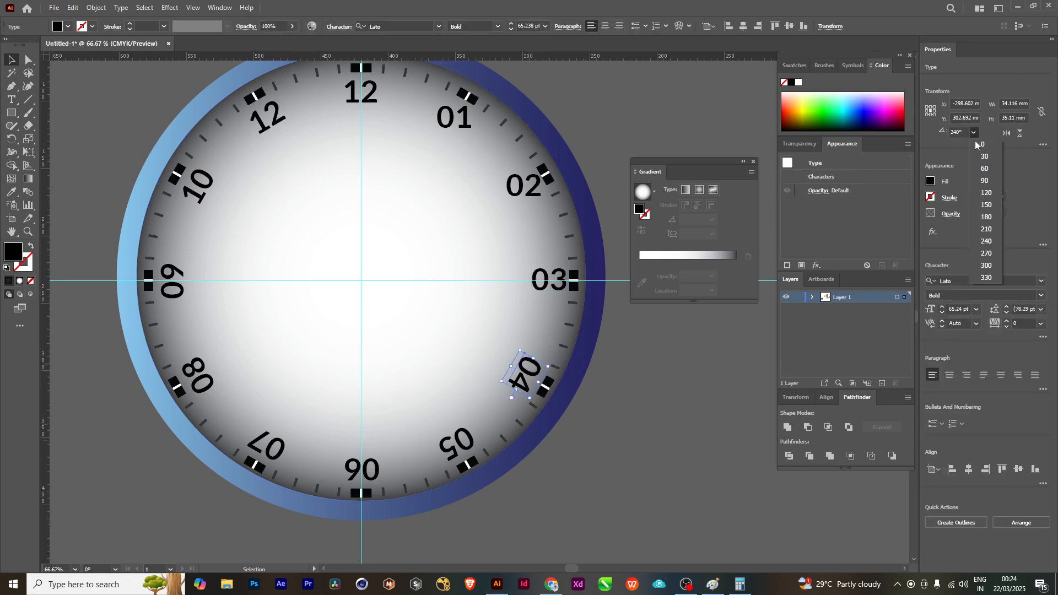
{"action": "left_click", "coordinate": [980, 145]}
{"action": "scroll", "coordinate": [466, 385], "scroll_direction": "down", "scroll_amount": 2}
{"action": "left_click", "coordinate": [465, 385]}
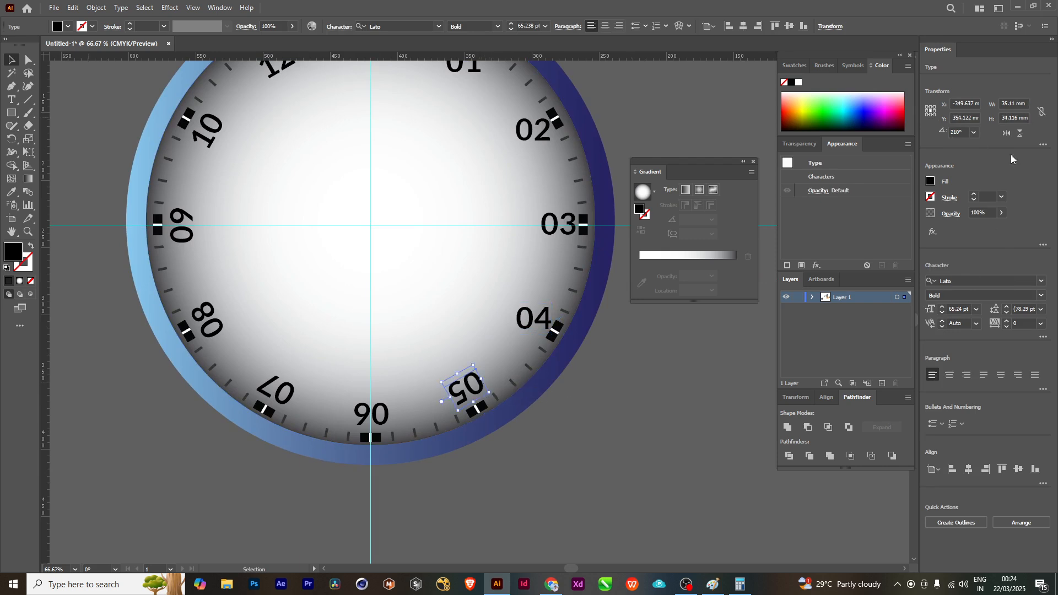
{"action": "left_click", "coordinate": [973, 134]}
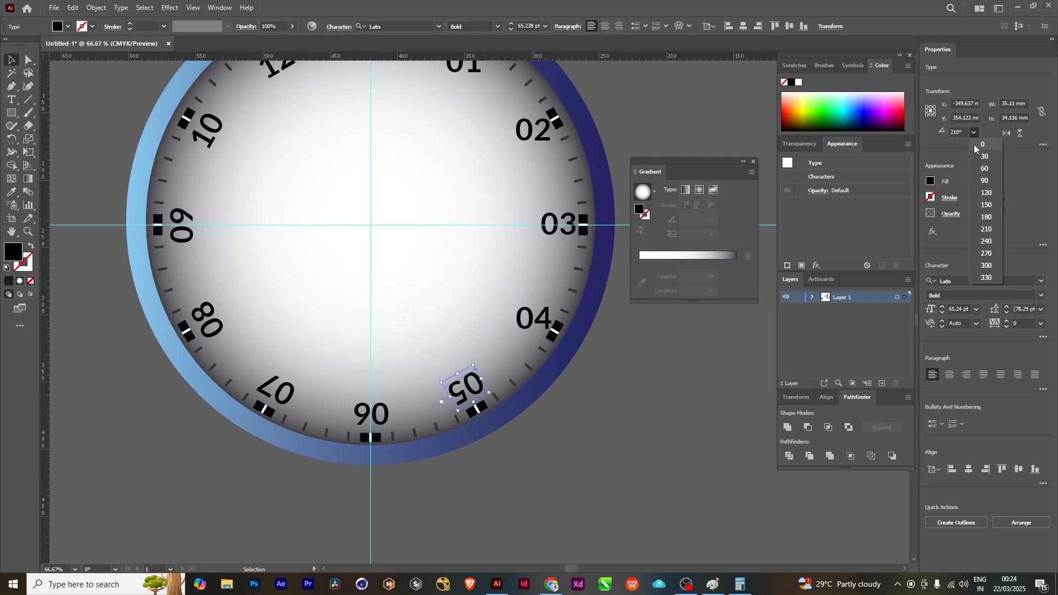
{"action": "left_click", "coordinate": [974, 144]}
- Set the rotation angle of the 06 numeral at six o'clock to 0° about its centre
{"action": "left_click", "coordinate": [377, 413]}
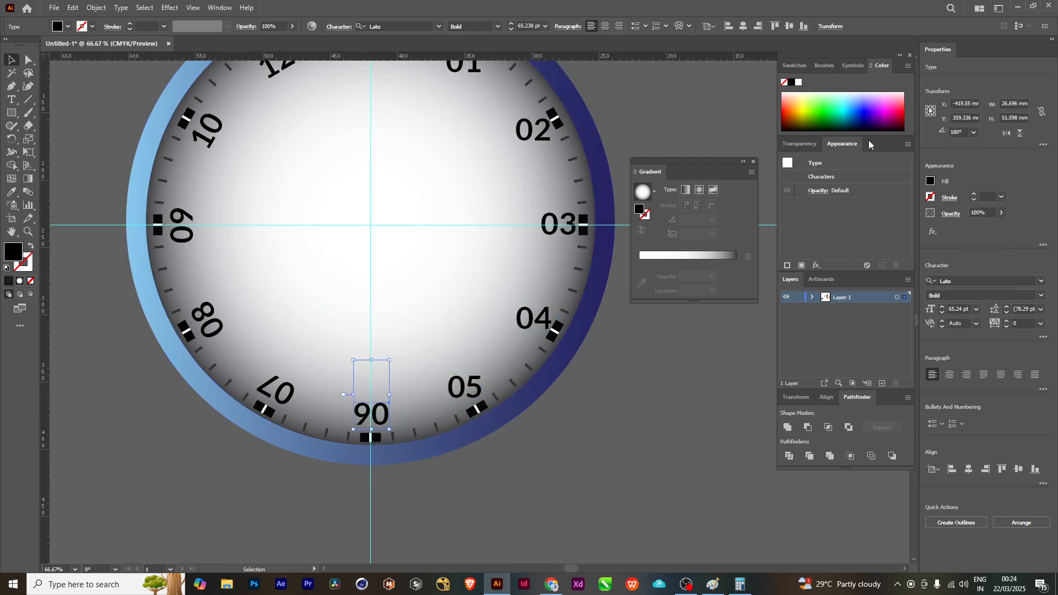
{"action": "left_click", "coordinate": [974, 134]}
{"action": "left_click", "coordinate": [973, 144]}
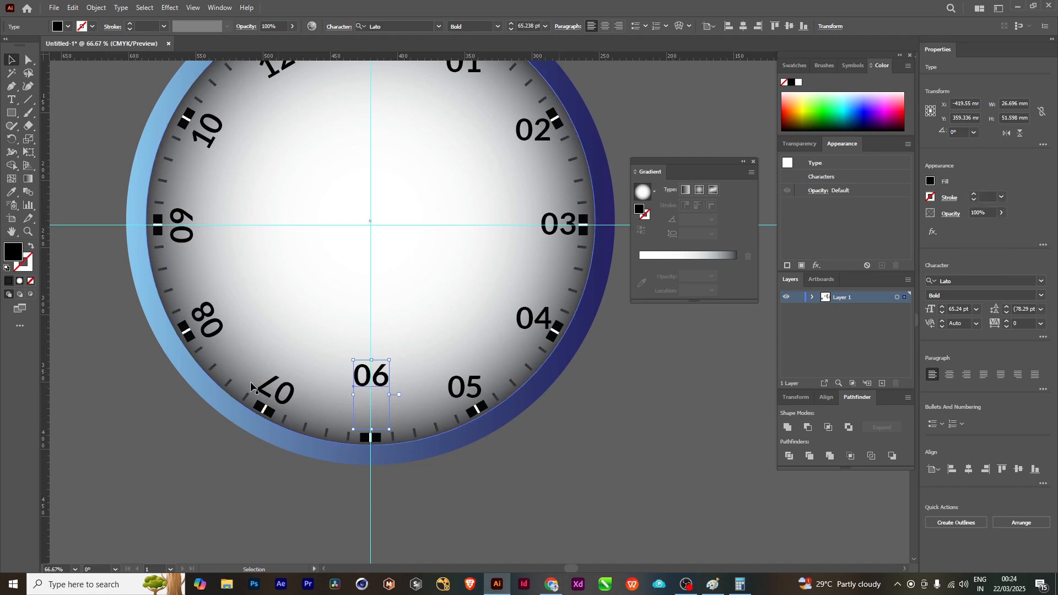
{"action": "scroll", "coordinate": [396, 275], "scroll_direction": "down", "scroll_amount": 1}
{"action": "scroll", "coordinate": [397, 276], "scroll_direction": "left", "scroll_amount": 1}
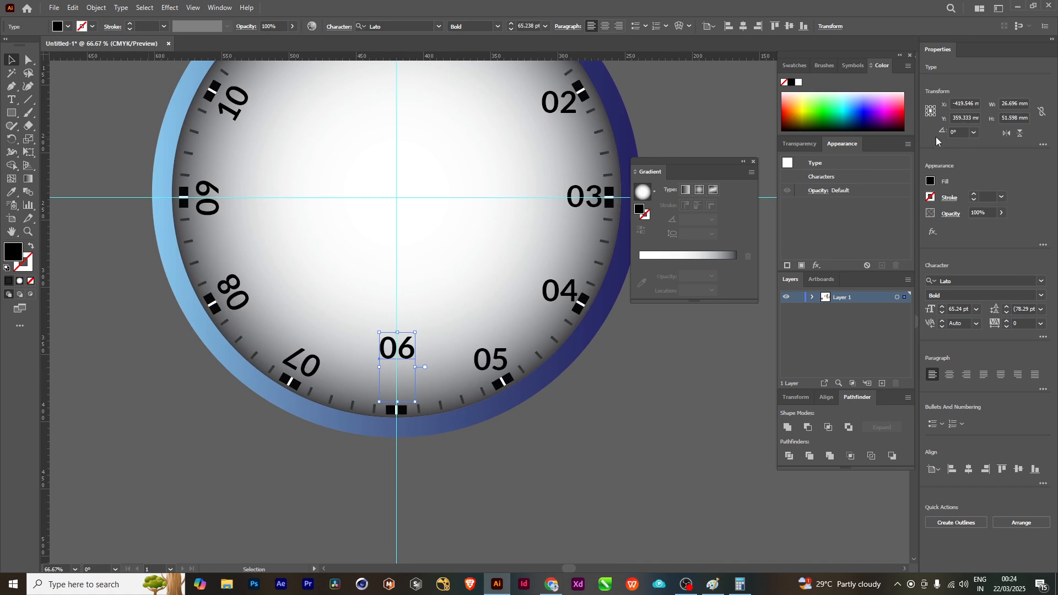
- Undo the last rotation of the 06 numeral and select that numeral again
{"action": "key", "text": "ctrl+z"}
{"action": "left_click", "coordinate": [401, 397]}
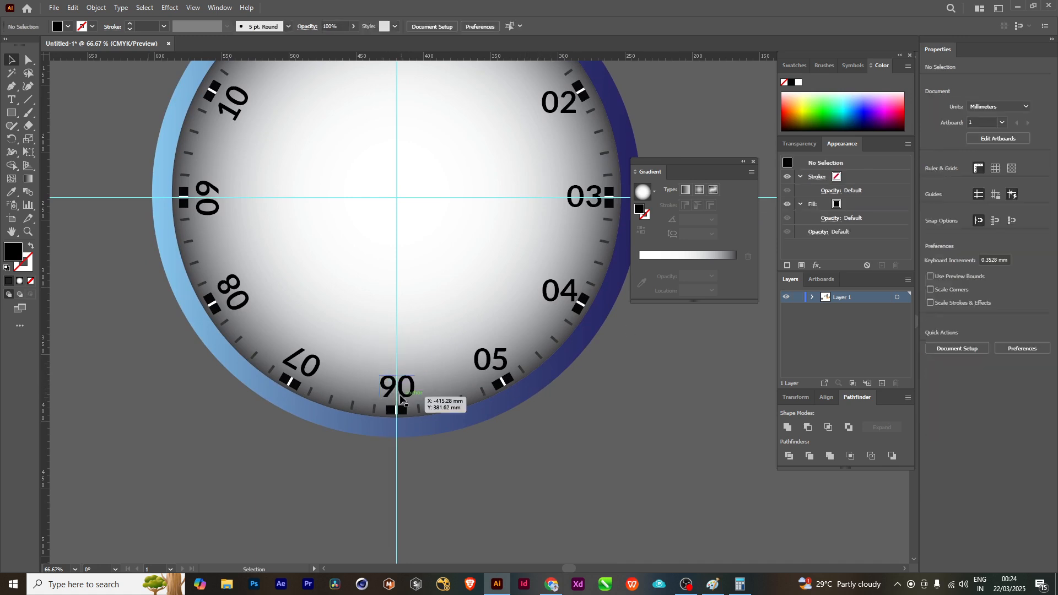
{"action": "left_click", "coordinate": [401, 398]}
{"action": "left_click_drag", "start_coordinate": [400, 350], "coordinate": [402, 355]}
{"action": "left_click", "coordinate": [401, 288]}
{"action": "left_click", "coordinate": [405, 358]}
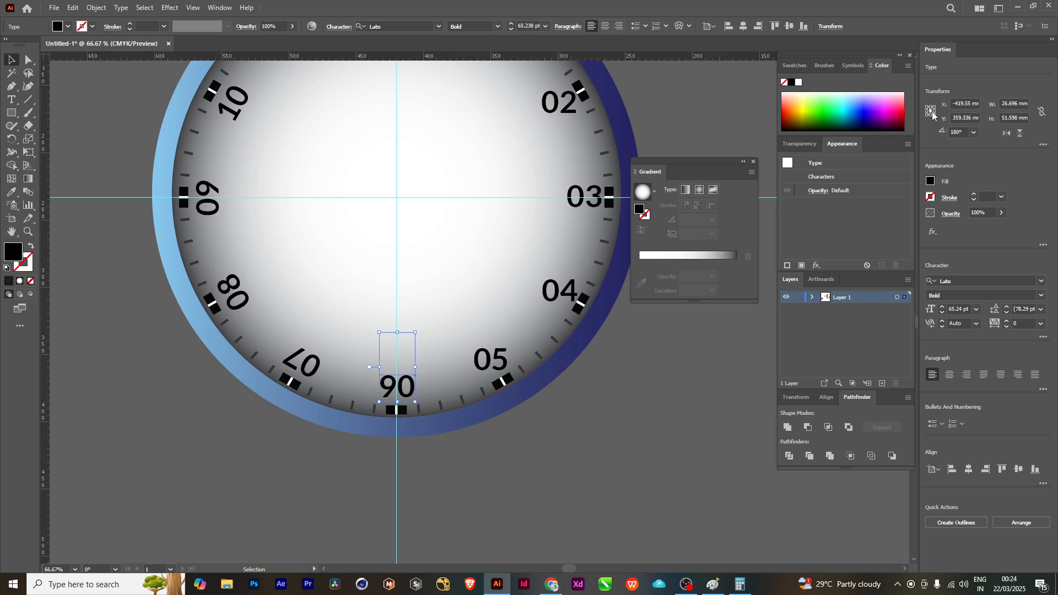
- Try to set the 06 numeral's rotation angle to 0° about its upper reference point
{"action": "left_click", "coordinate": [974, 132]}
{"action": "left_click", "coordinate": [969, 157]}
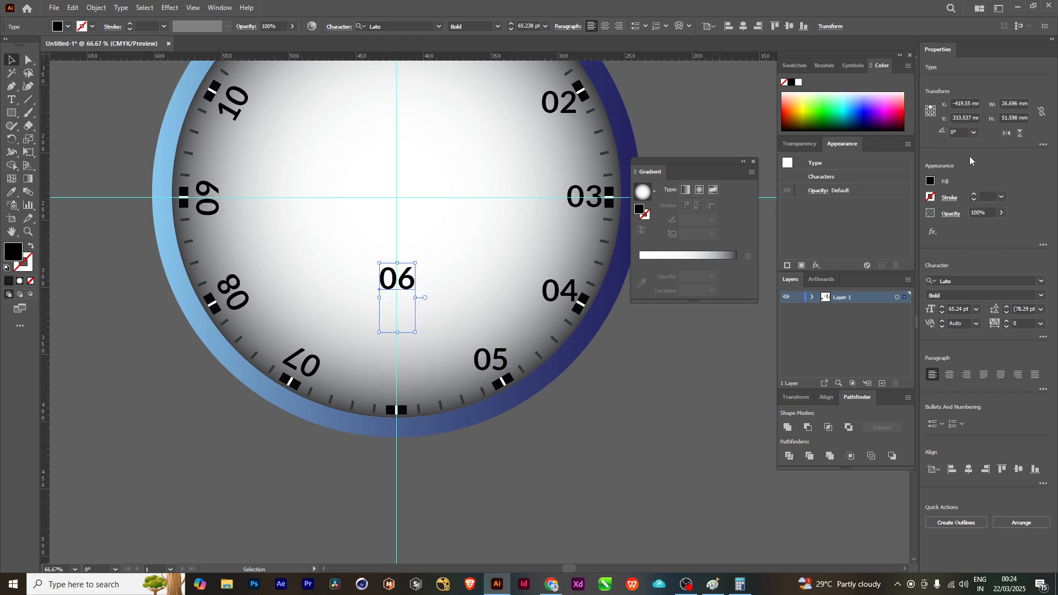
{"action": "key", "text": "ctrl+z"}
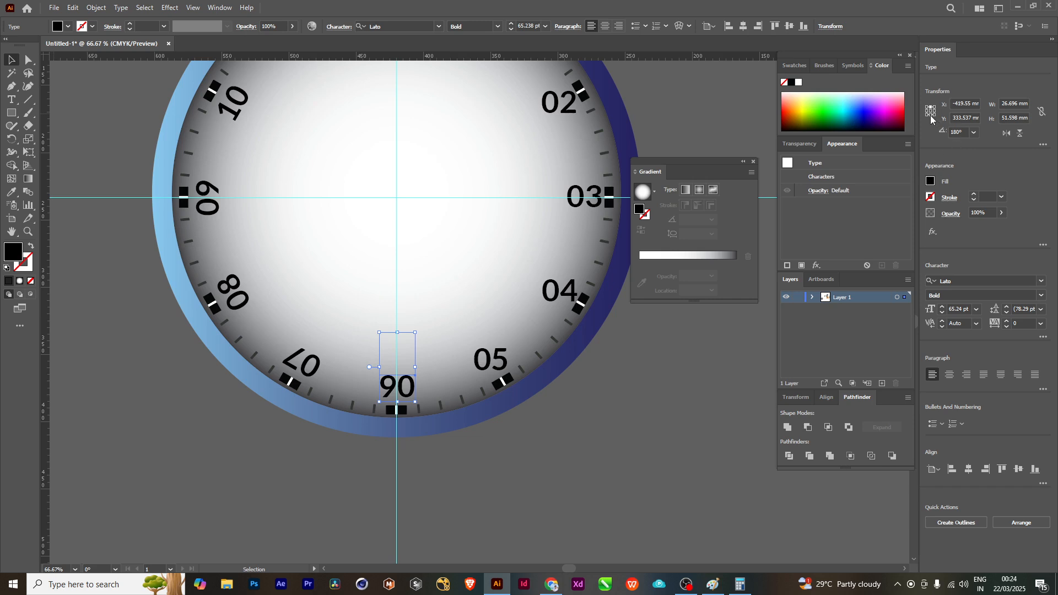
- Set the 06 numeral's rotation angle to 0° about its lower reference point and keep the numeral selected
{"action": "left_click", "coordinate": [974, 132]}
{"action": "left_click", "coordinate": [978, 142]}
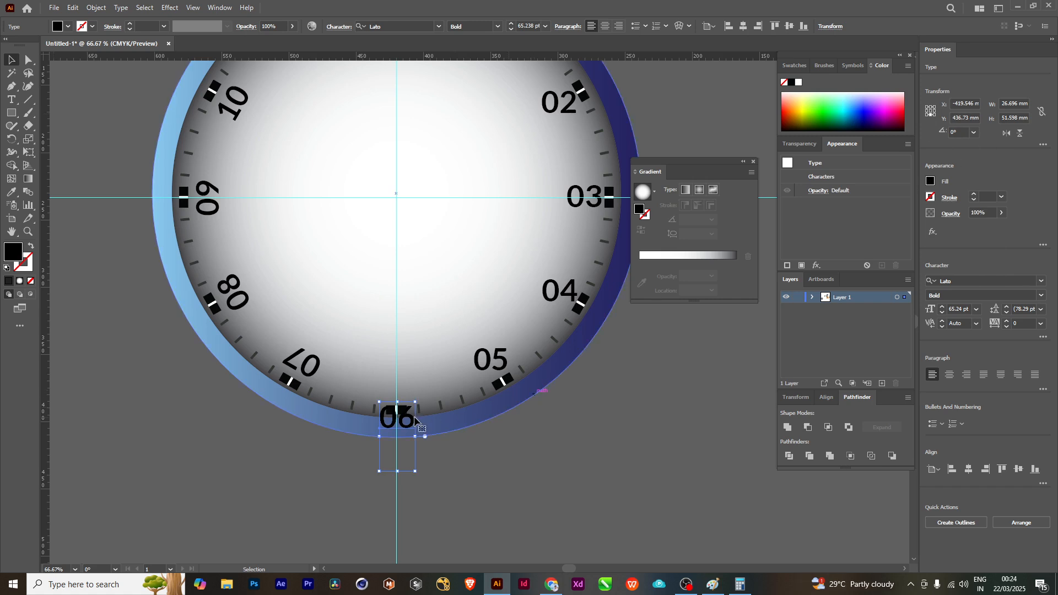
{"action": "left_click", "coordinate": [402, 402], "text": "shift"}
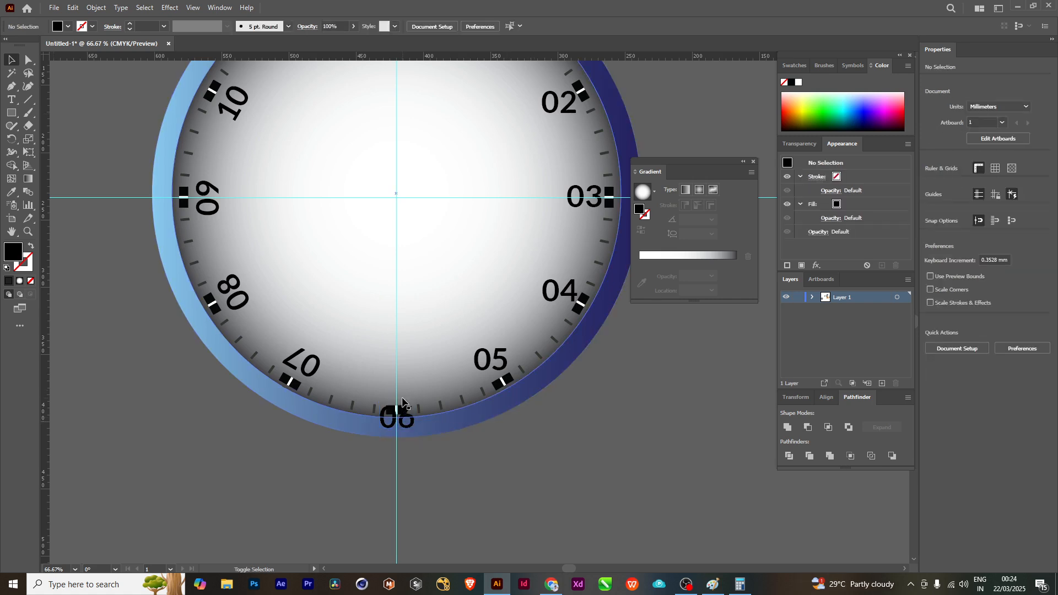
{"action": "left_click", "coordinate": [402, 427]}
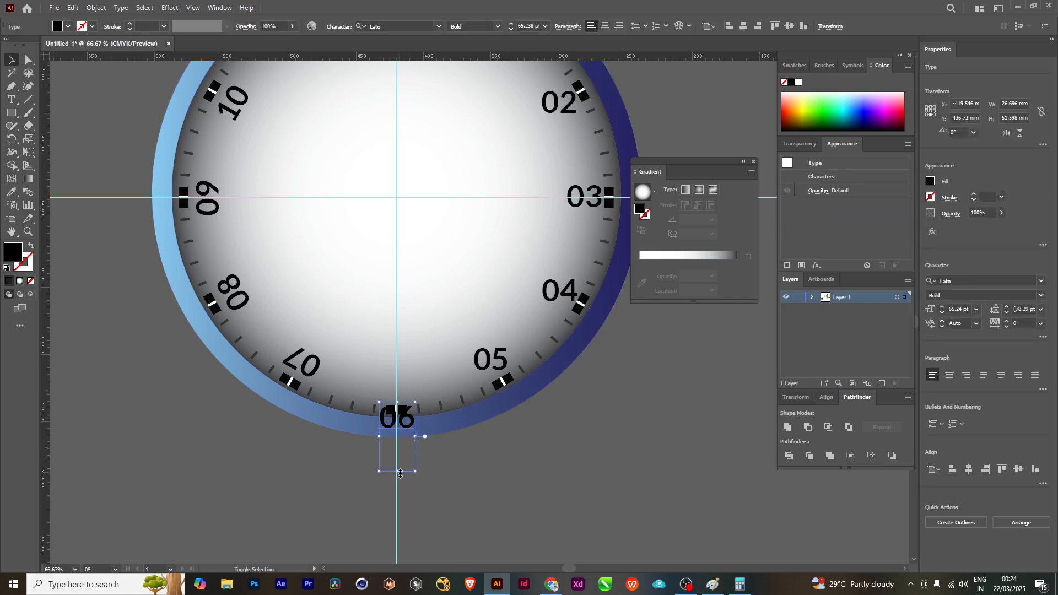
- Move the 06 numeral straight up off the blue ring until it sits above the six o'clock mark
{"action": "key", "text": "shift+Up"}
{"action": "key", "text": "shift+Up"}
{"action": "key", "text": "shift+Up"}
{"action": "key", "text": "shift+Up"}
{"action": "key", "text": "shift+Up"}
{"action": "key", "text": "shift+Up"}
{"action": "key", "text": "shift+Up"}
{"action": "key", "text": "shift+Up"}
{"action": "key", "text": "shift+Up"}
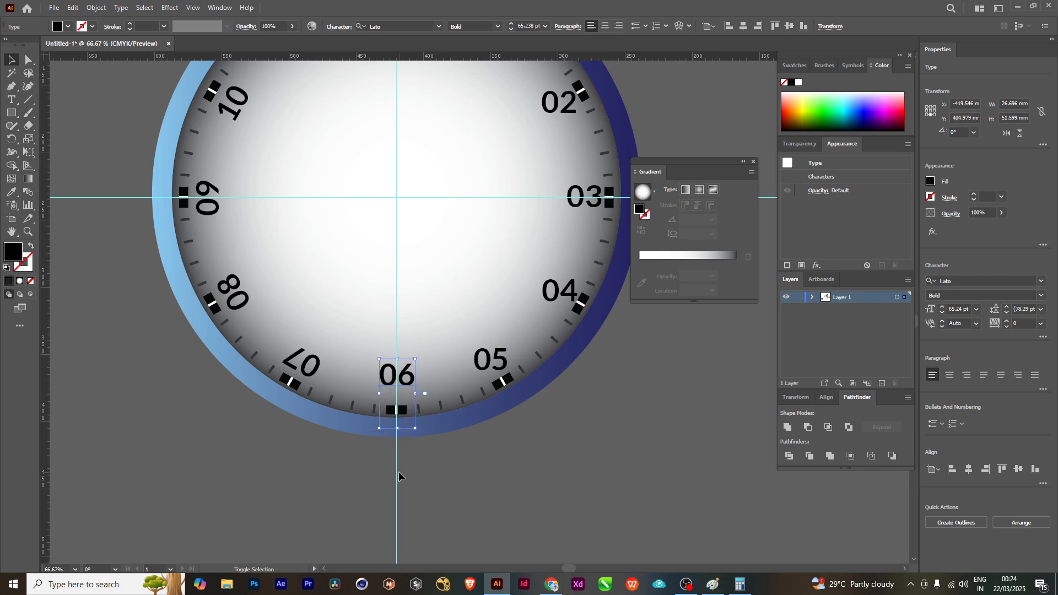
{"action": "key", "text": "shift+Down"}
- Set the rotation angle of the 07 and 08 numerals to 0° about their centres
{"action": "key", "text": "ctrl+minus"}
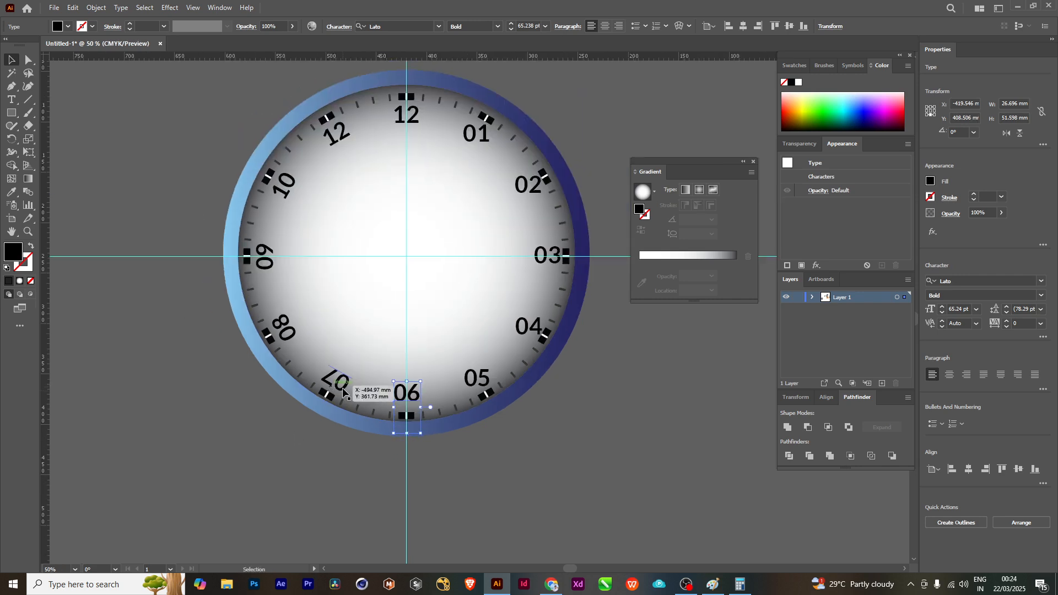
{"action": "left_click", "coordinate": [342, 389]}
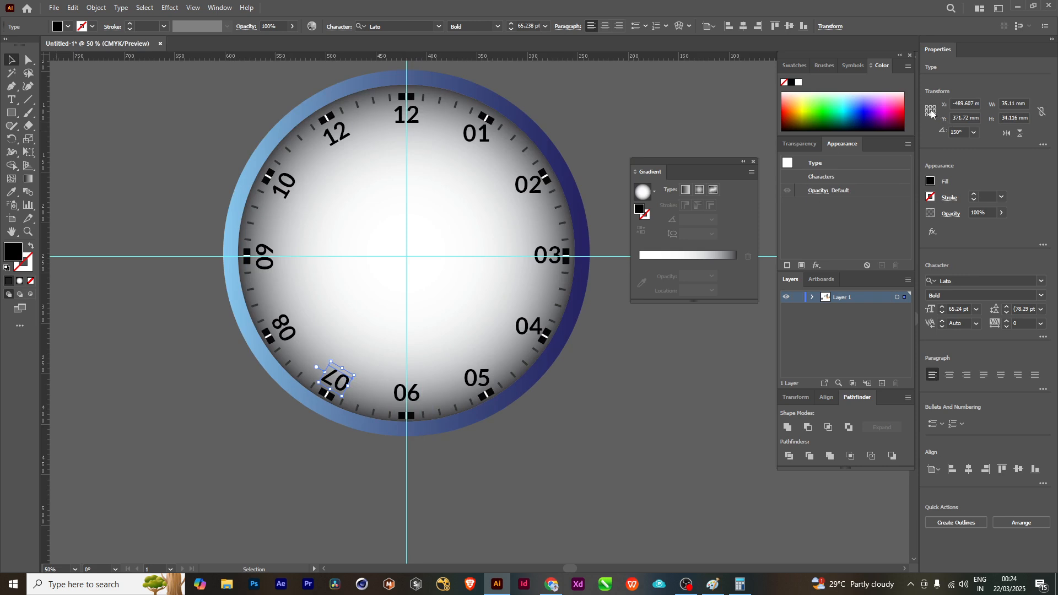
{"action": "left_click", "coordinate": [973, 132]}
{"action": "left_click", "coordinate": [974, 160]}
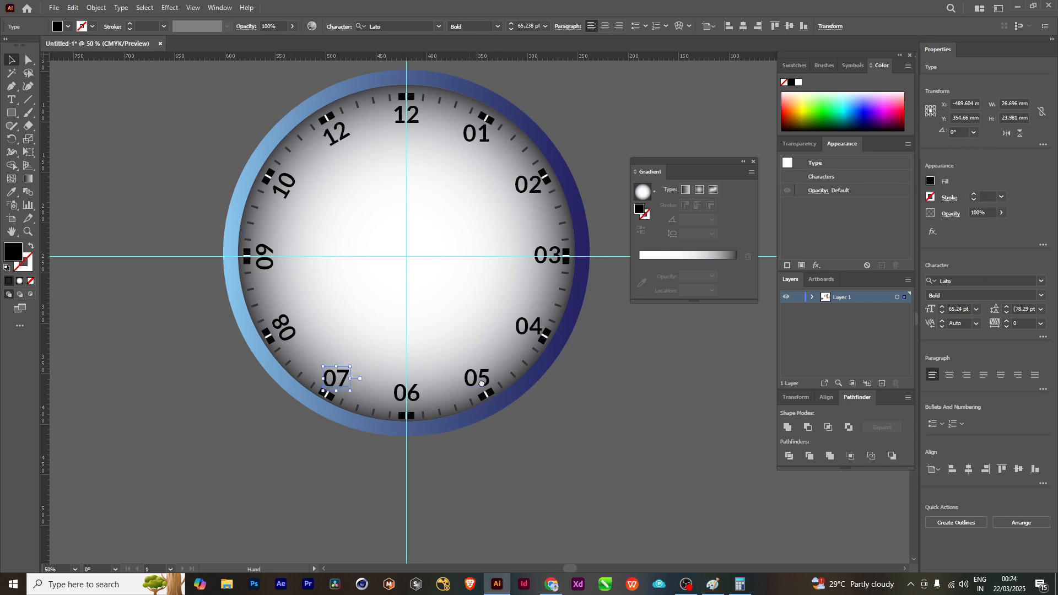
{"action": "scroll", "coordinate": [269, 374], "scroll_direction": "up", "scroll_amount": 1}
{"action": "left_click", "coordinate": [297, 359]}
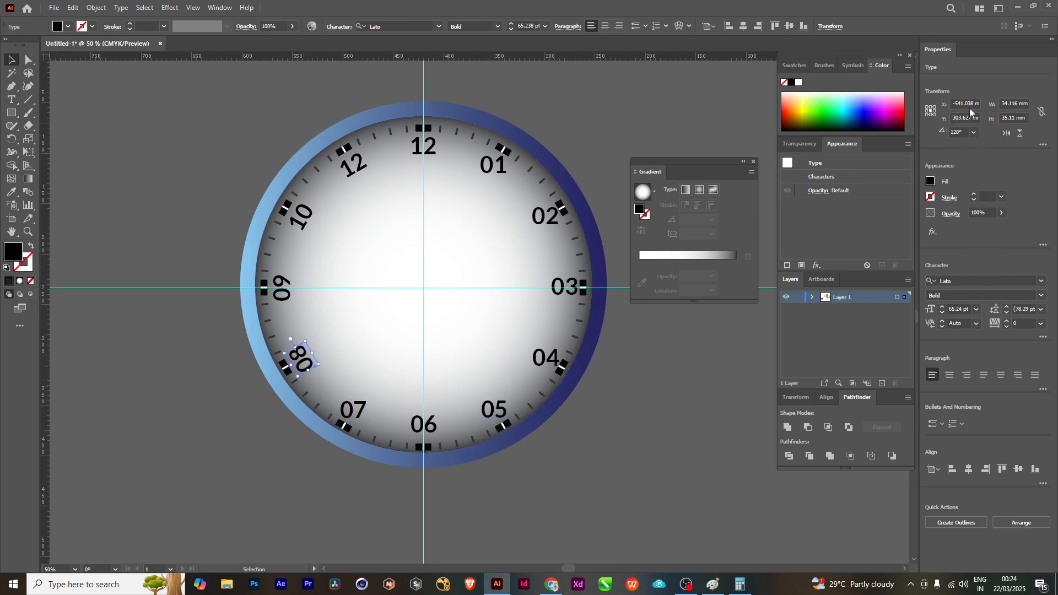
{"action": "left_click", "coordinate": [973, 132]}
{"action": "left_click", "coordinate": [974, 160]}
- Set the rotation angle of the 09 and 10 numerals to 0° about their centres
{"action": "scroll", "coordinate": [308, 352], "scroll_direction": "up", "scroll_amount": 1}
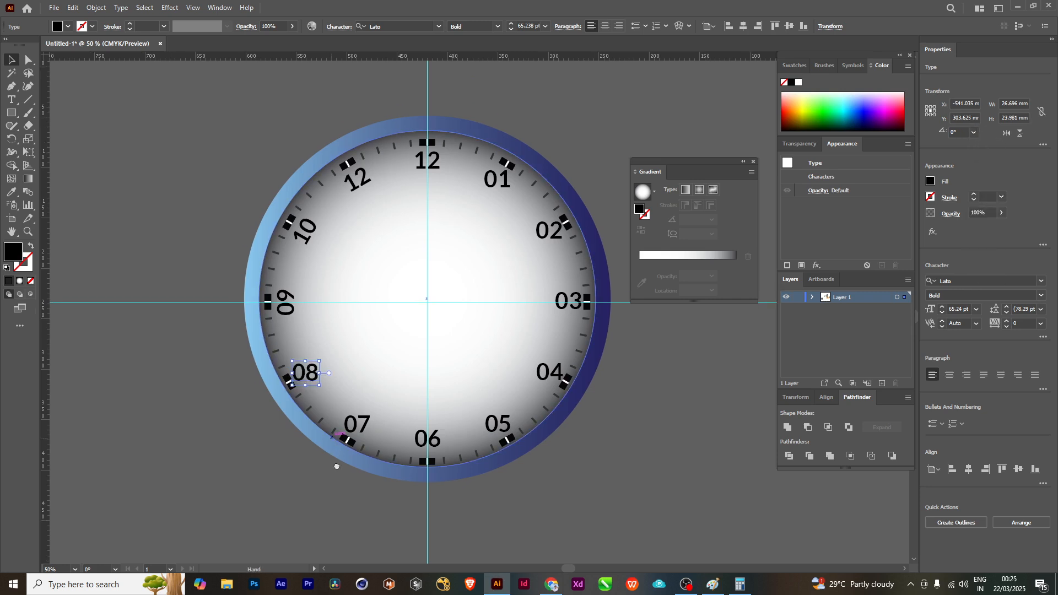
{"action": "left_click", "coordinate": [291, 330]}
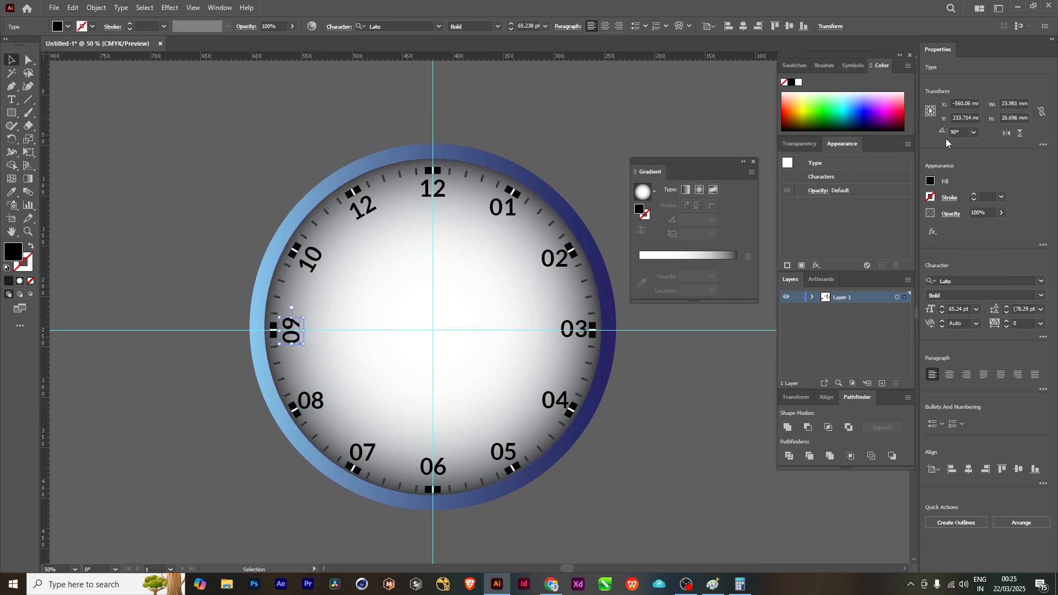
{"action": "left_click", "coordinate": [973, 132]}
{"action": "left_click", "coordinate": [974, 161]}
{"action": "scroll", "coordinate": [308, 352], "scroll_direction": "up", "scroll_amount": 1}
{"action": "left_click", "coordinate": [304, 300]}
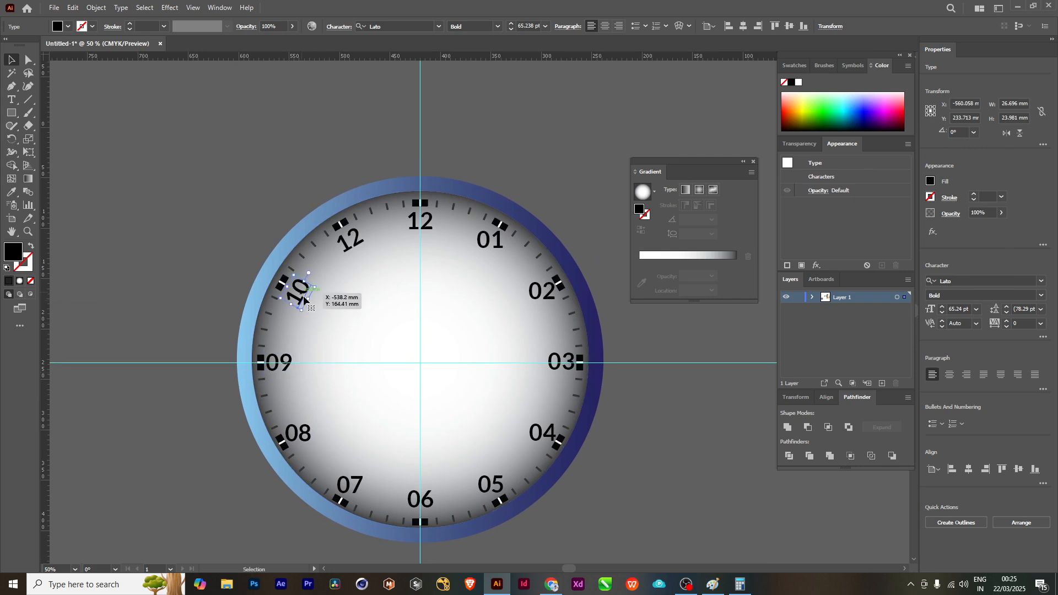
{"action": "left_click", "coordinate": [974, 132]}
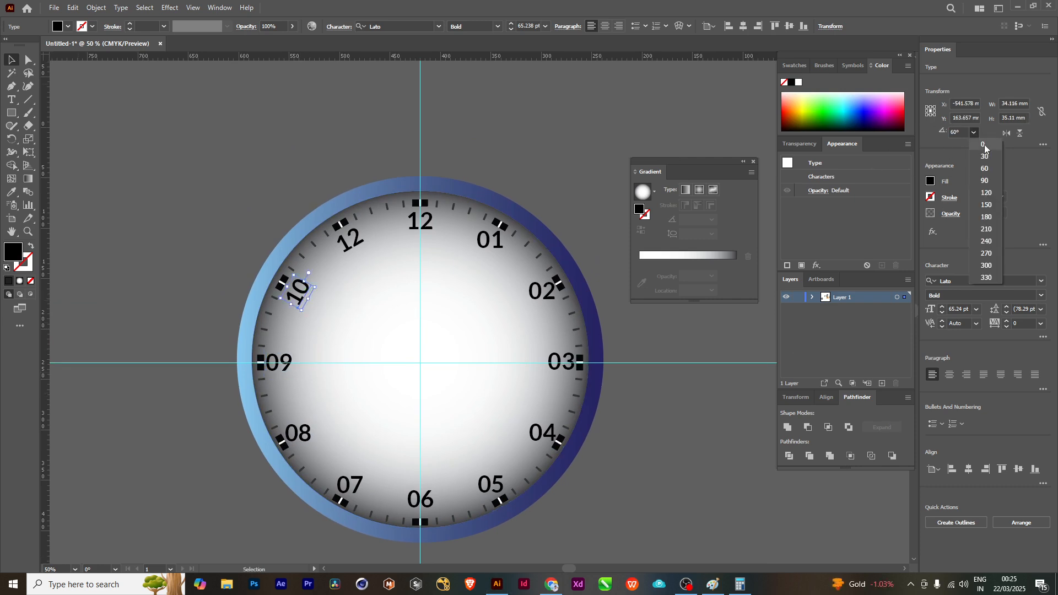
{"action": "left_click", "coordinate": [984, 156]}
- Replace the duplicate 12 at the eleven o'clock mark with the text 11
{"action": "left_click", "coordinate": [353, 240]}
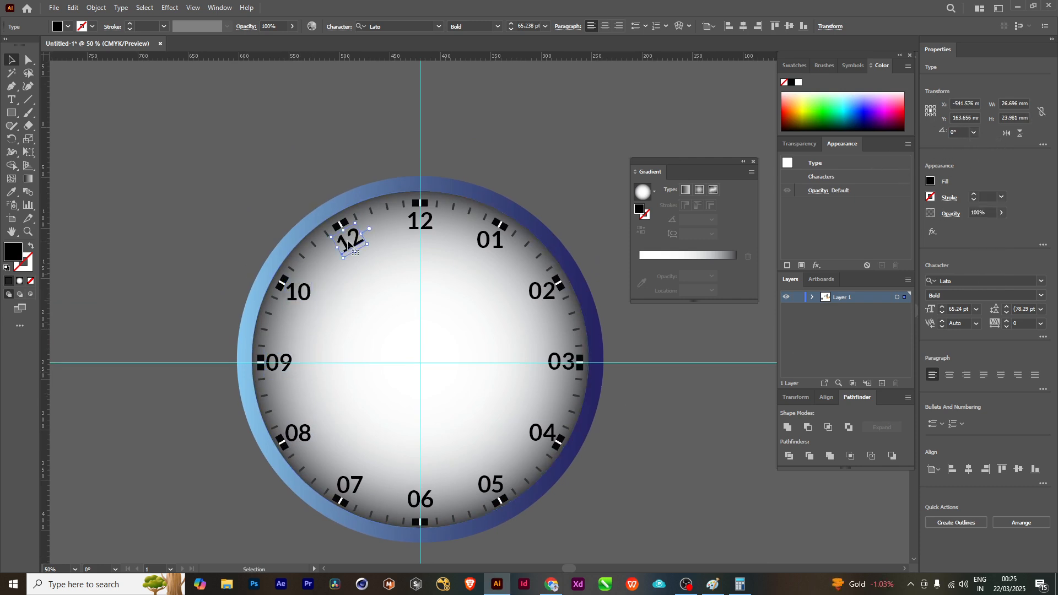
{"action": "double_click", "coordinate": [349, 239]}
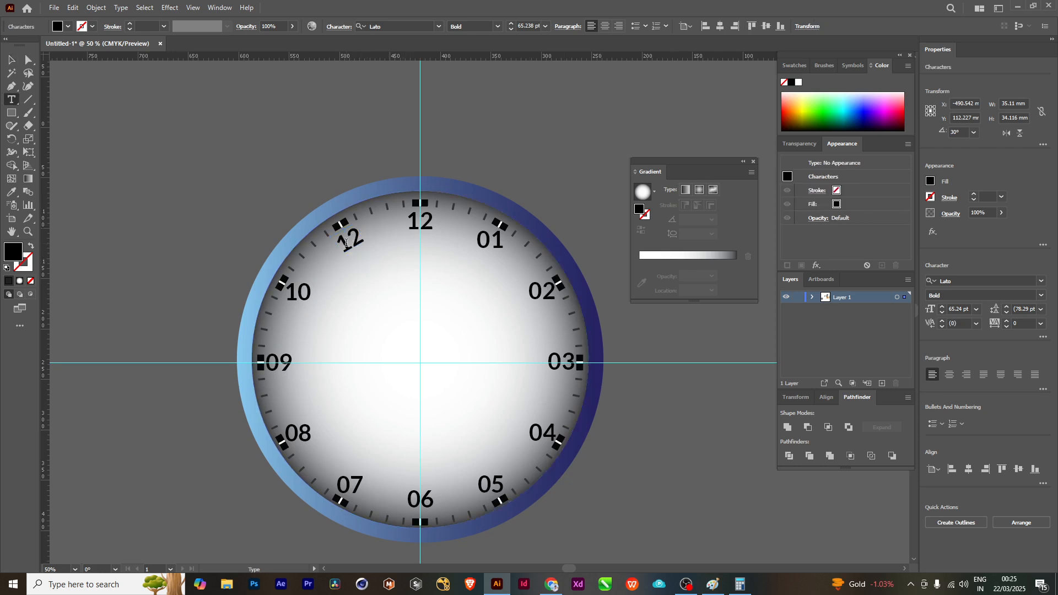
{"action": "left_click_drag", "start_coordinate": [349, 239], "coordinate": [372, 236]}
{"action": "left_click", "coordinate": [11, 59]}
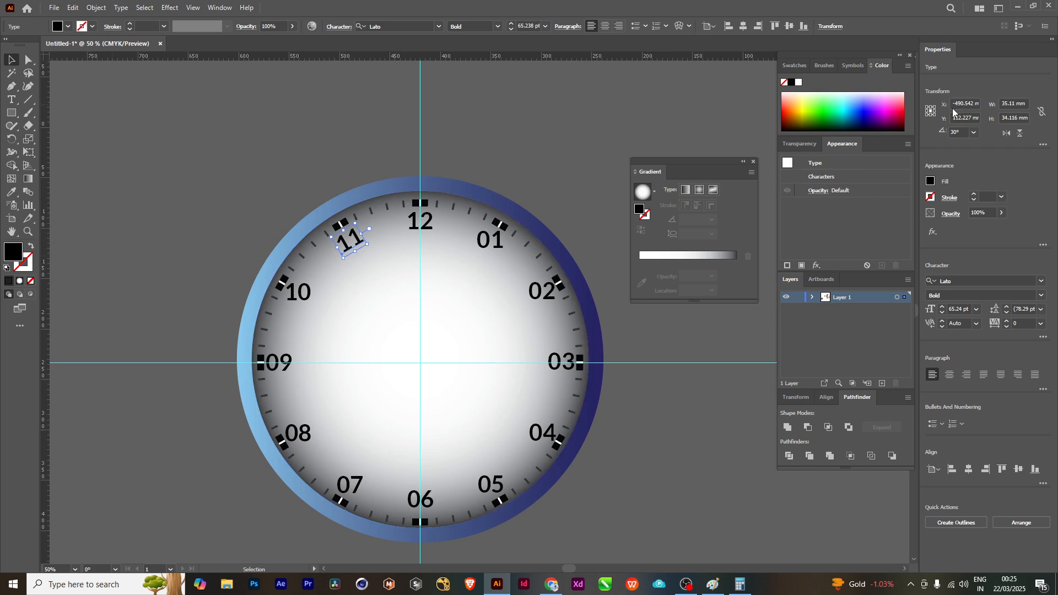
- Set the 11 numeral's rotation angle to 0° about its centre and deselect it
{"action": "left_click", "coordinate": [974, 132]}
{"action": "left_click", "coordinate": [979, 224]}
{"action": "left_click", "coordinate": [324, 170]}
- Nudge the 06 numeral straight down, closer to the six o'clock mark, to a Y position of 389.058 mm
{"action": "key", "text": "ctrl+minus"}
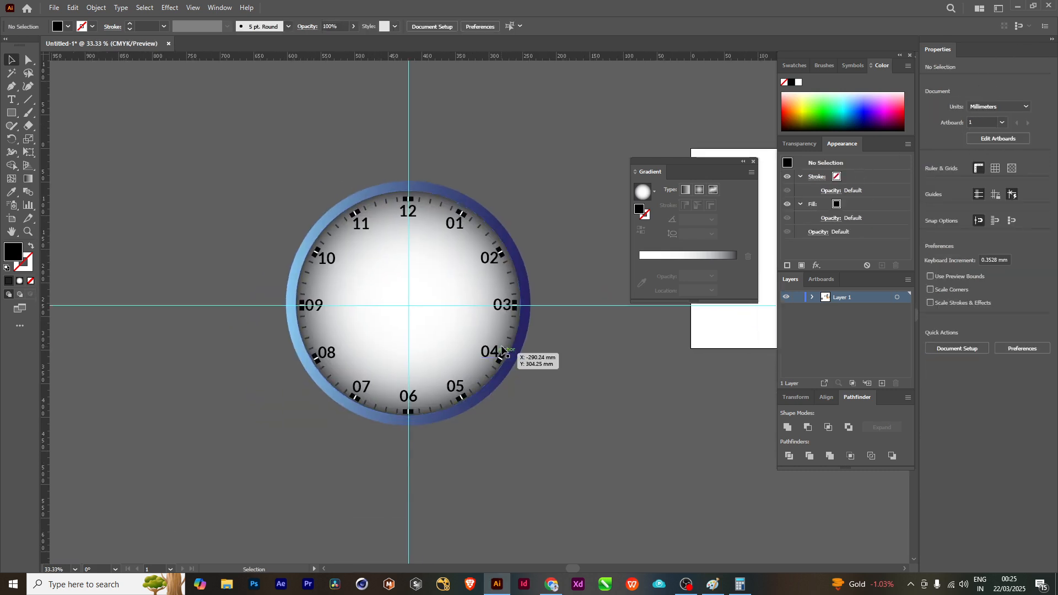
{"action": "key", "text": "ctrl+plus"}
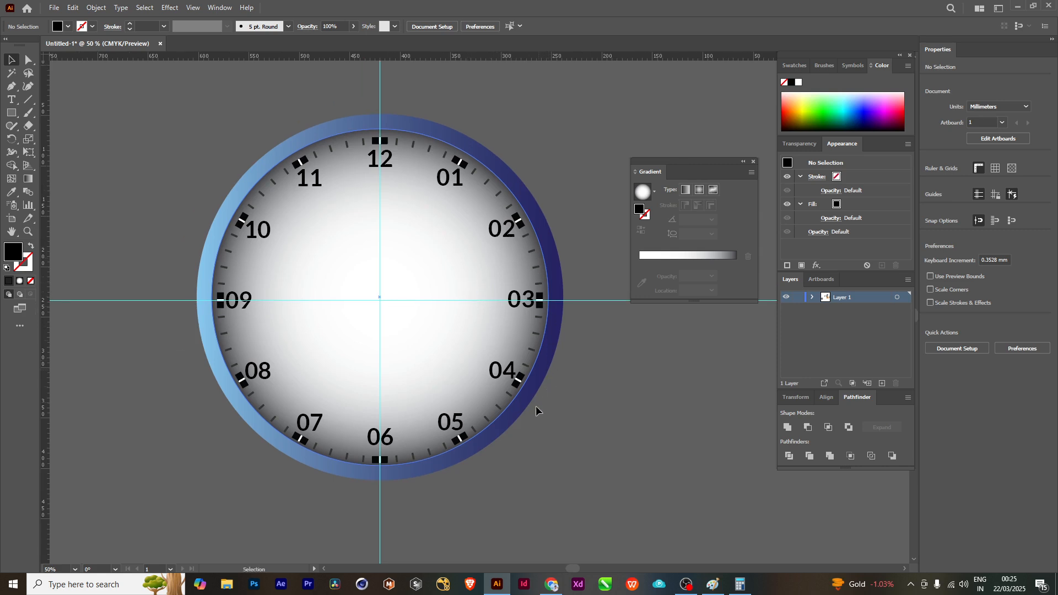
{"action": "left_click", "coordinate": [387, 441]}
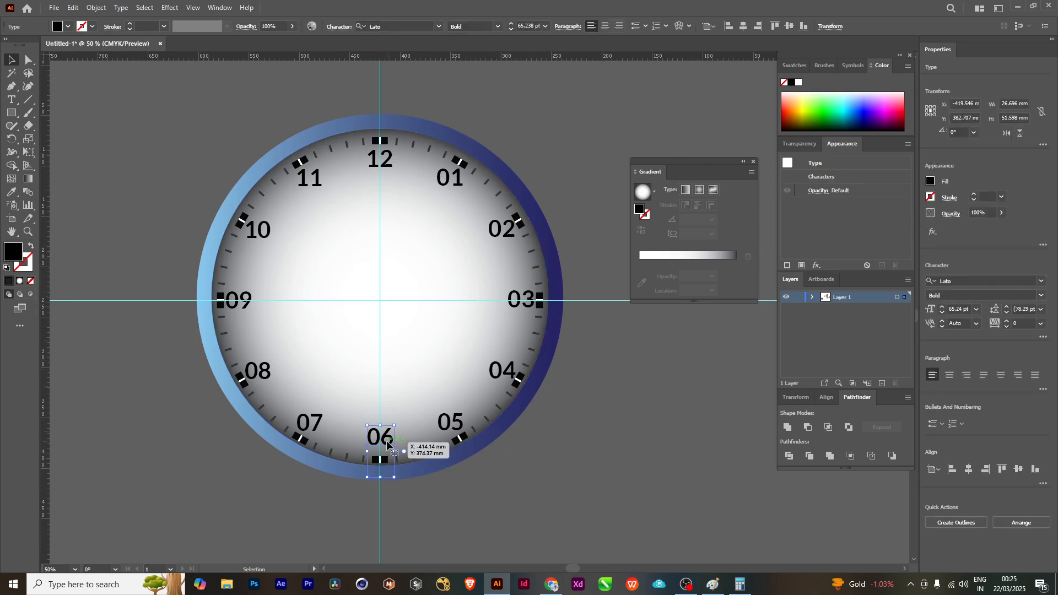
{"action": "key", "text": "Down"}
{"action": "key", "text": "Down"}
{"action": "key", "text": "Down"}
{"action": "key", "text": "Down"}
{"action": "key", "text": "Down"}
{"action": "key", "text": "Down"}
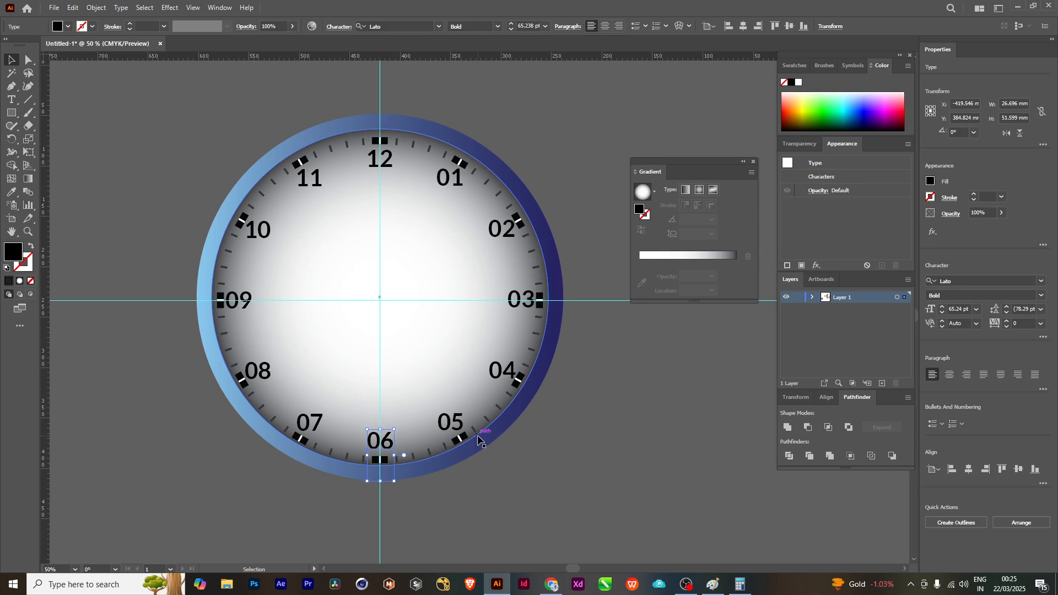
{"action": "key", "text": "Down"}
{"action": "key", "text": "Down"}
{"action": "key", "text": "Down"}
{"action": "key", "text": "Down"}
{"action": "key", "text": "Down"}
{"action": "key", "text": "Down"}
{"action": "key", "text": "Down"}
{"action": "key", "text": "Down"}
{"action": "key", "text": "Down"}
{"action": "key", "text": "Down"}
{"action": "key", "text": "Down"}
{"action": "key", "text": "Down"}
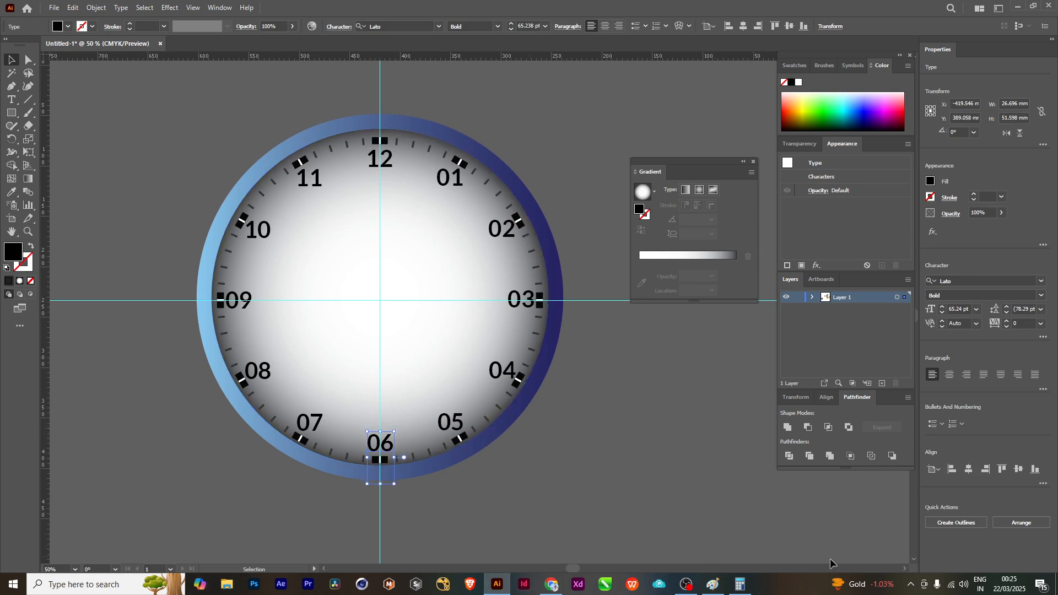
- Switch to the browser to examine the hands of the reference wall clock, and return to the Illustrator drawing
{"action": "left_click", "coordinate": [551, 587]}
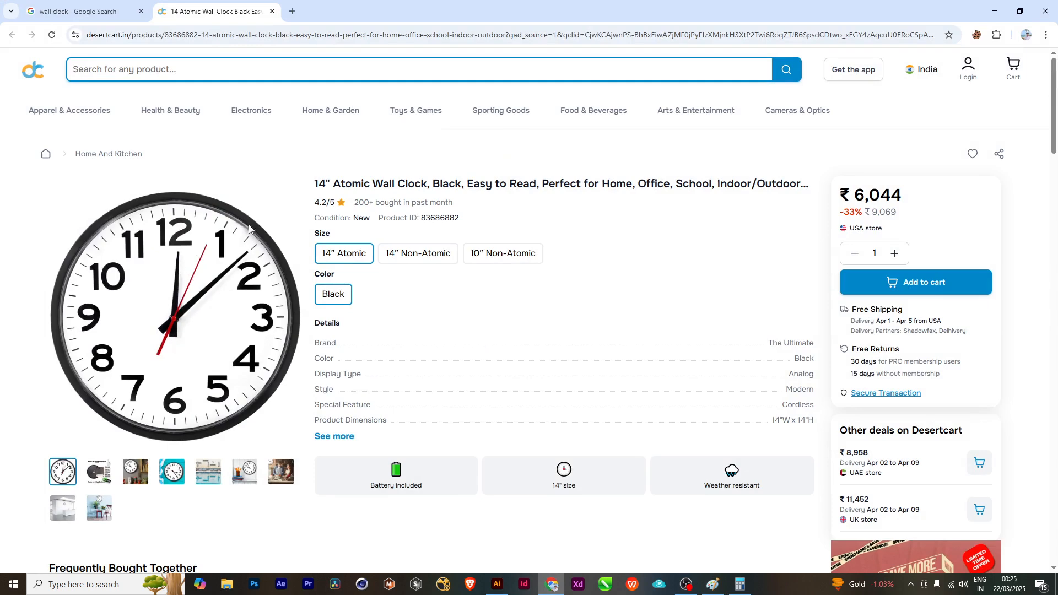
{"action": "left_click", "coordinate": [994, 15]}
{"action": "scroll", "coordinate": [386, 331], "scroll_direction": "up", "scroll_amount": 1}
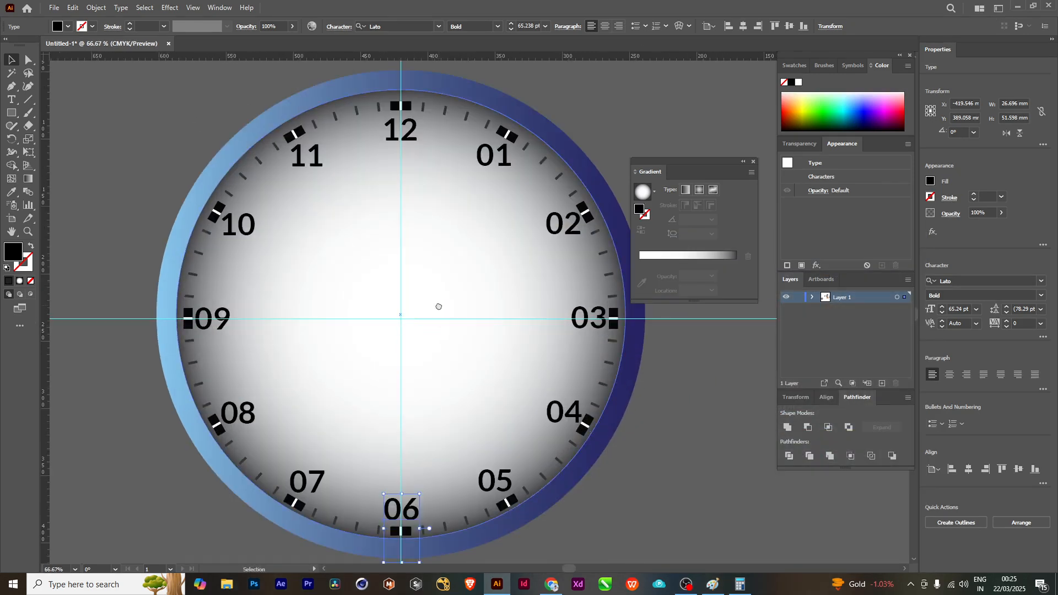
- Draw a black rectangle about 15.3 × 124.5 mm centred on the vertical guide below the 12 as a clock hand
{"action": "left_click_drag", "start_coordinate": [437, 307], "coordinate": [435, 360]}
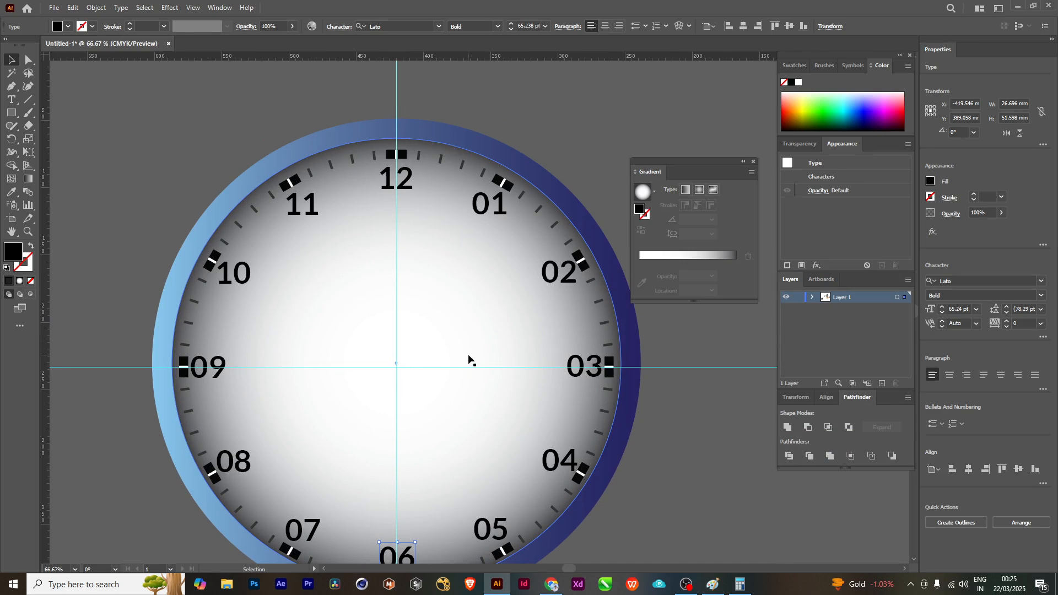
{"action": "left_click", "coordinate": [11, 112]}
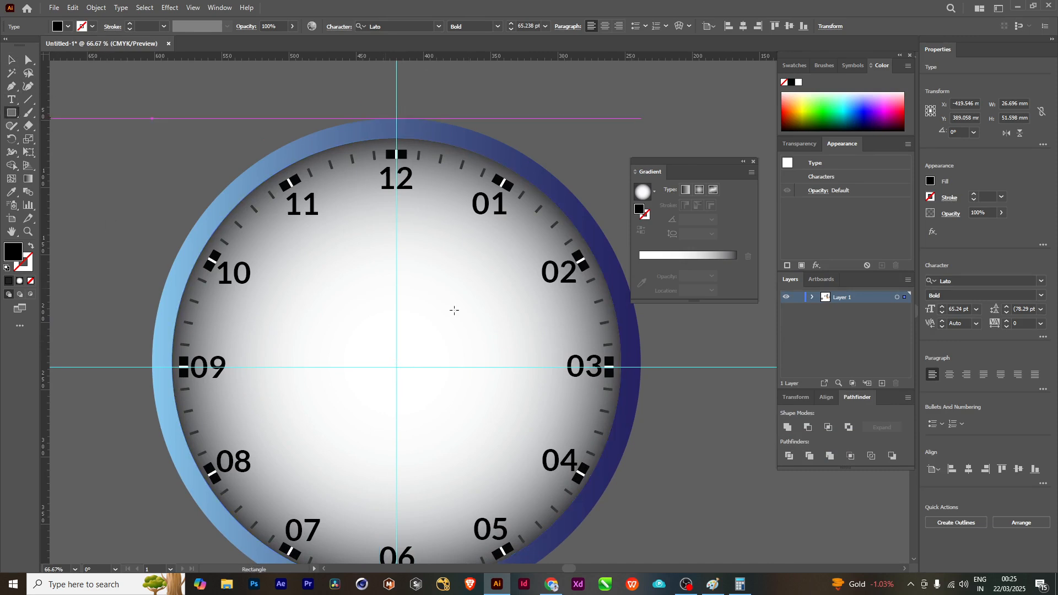
{"action": "left_click_drag", "start_coordinate": [385, 199], "coordinate": [468, 469]}
- Try to round the upper corners of the hand rectangle with the Direct Selection tool
{"action": "scroll", "coordinate": [407, 361], "scroll_direction": "up", "scroll_amount": 5}
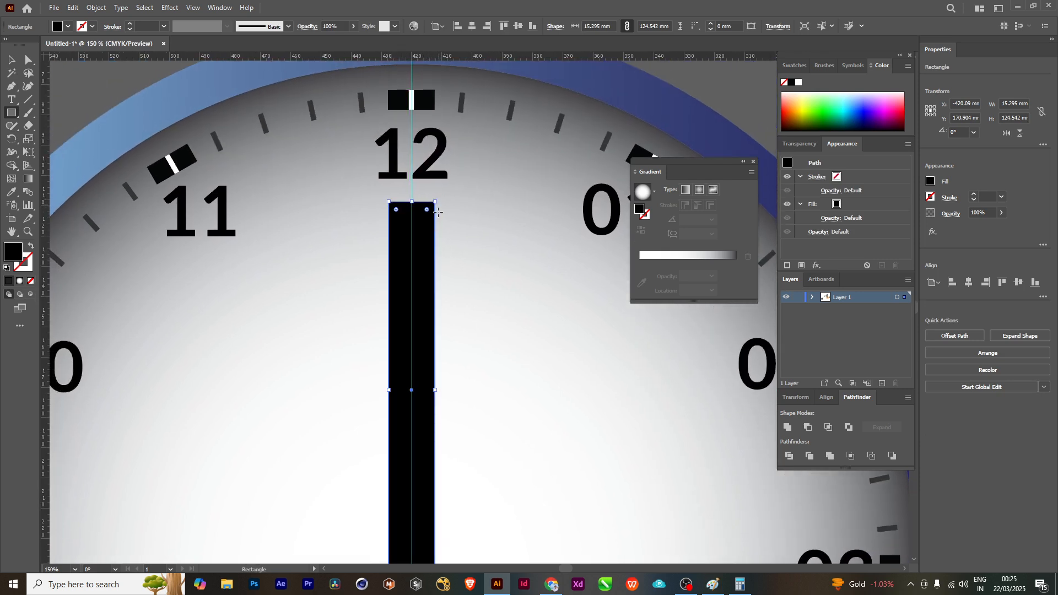
{"action": "scroll", "coordinate": [439, 212], "scroll_direction": "up", "scroll_amount": 3}
{"action": "scroll", "coordinate": [437, 203], "scroll_direction": "up", "scroll_amount": 1}
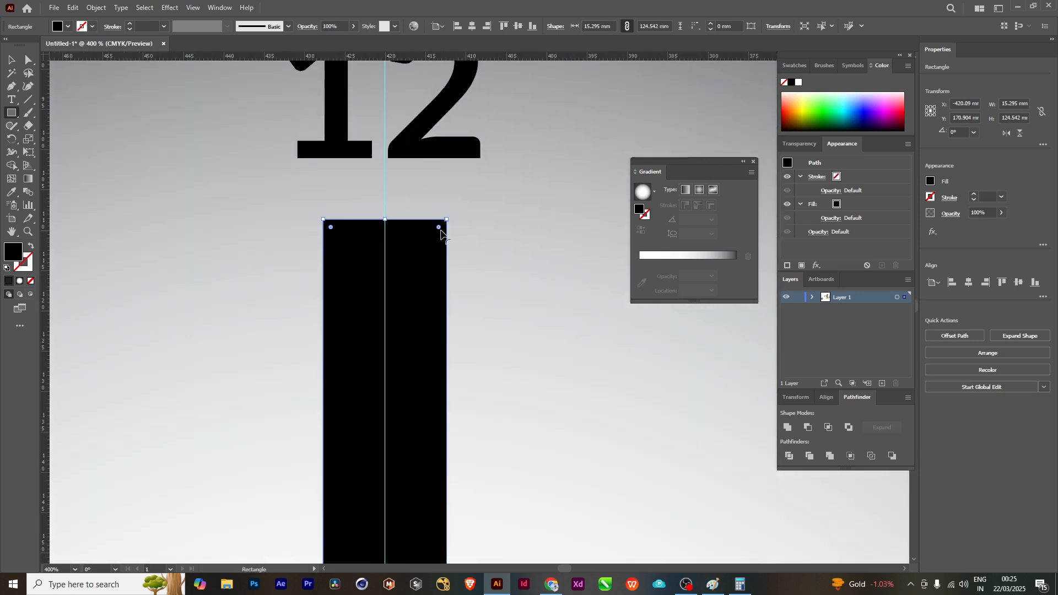
{"action": "left_click", "coordinate": [28, 61]}
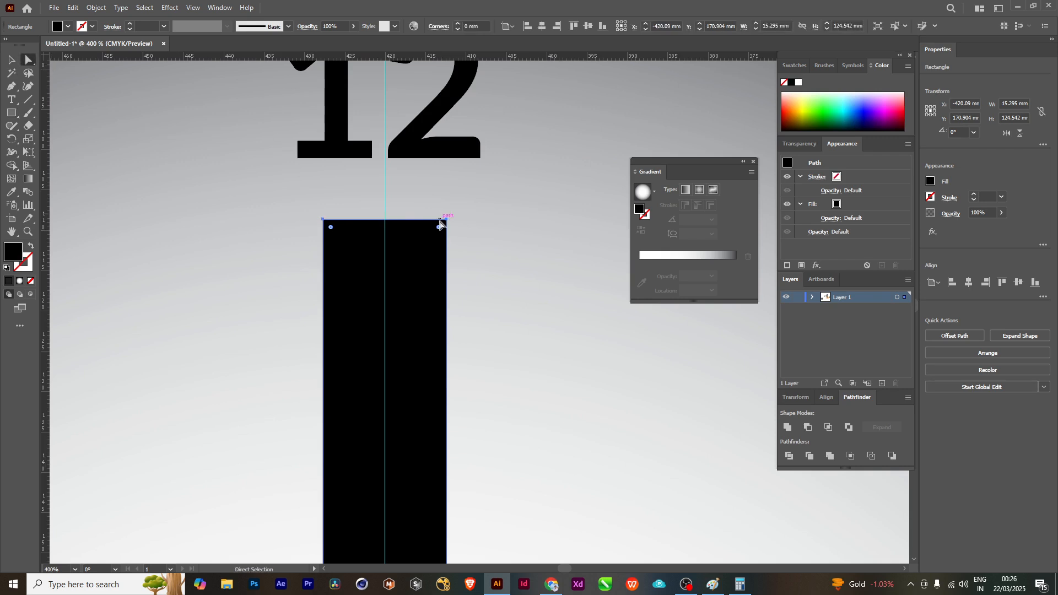
{"action": "mouse_move", "coordinate": [440, 226]}
{"action": "left_mouse_down"}
{"action": "mouse_move", "coordinate": [430, 230]}
{"action": "mouse_move", "coordinate": [441, 232]}
{"action": "left_mouse_up"}
{"action": "scroll", "coordinate": [457, 297], "scroll_direction": "down", "scroll_amount": 10}
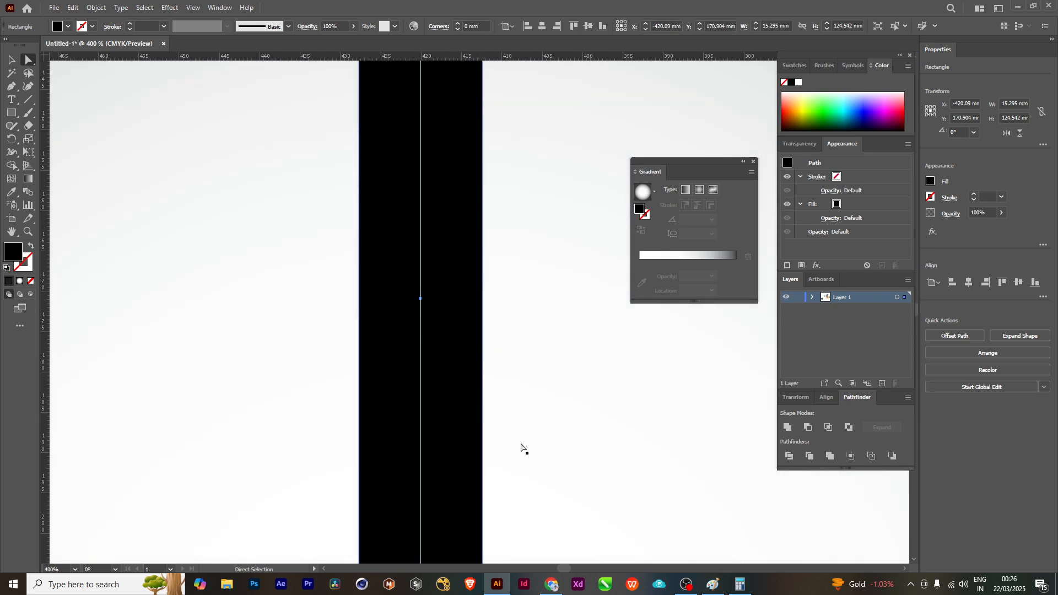
{"action": "scroll", "coordinate": [521, 449], "scroll_direction": "down", "scroll_amount": 1}
- Add an anchor point midway along the hand rectangle's upper edge and raise it to Y about 102.1 mm, forming a point below the 12
{"action": "scroll", "coordinate": [495, 437], "scroll_direction": "up", "scroll_amount": 10}
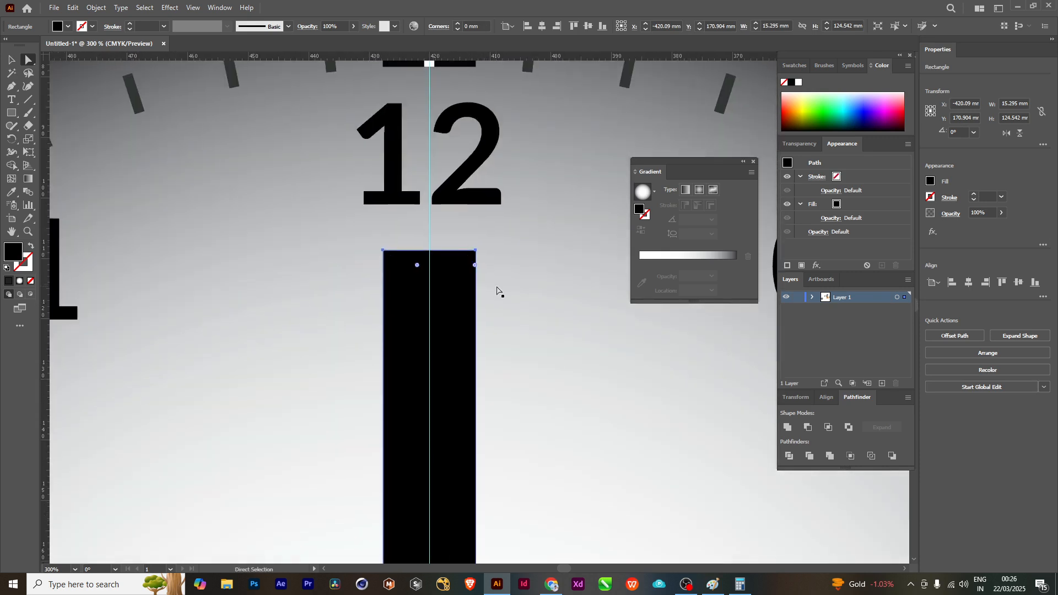
{"action": "scroll", "coordinate": [444, 297], "scroll_direction": "up", "scroll_amount": 3}
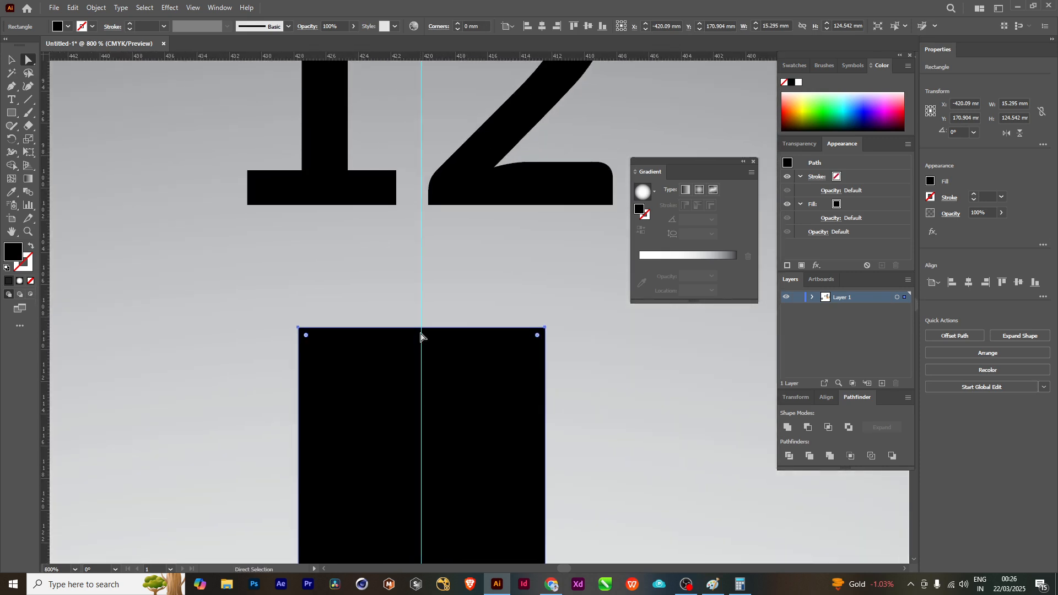
{"action": "left_click", "coordinate": [11, 89]}
{"action": "left_click", "coordinate": [61, 99]}
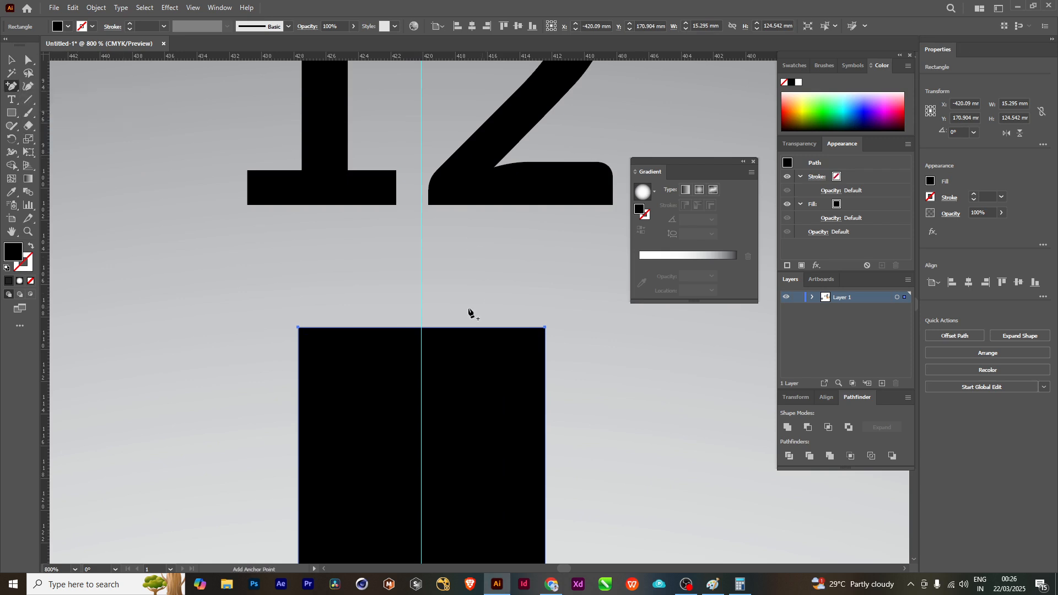
{"action": "left_click", "coordinate": [422, 327]}
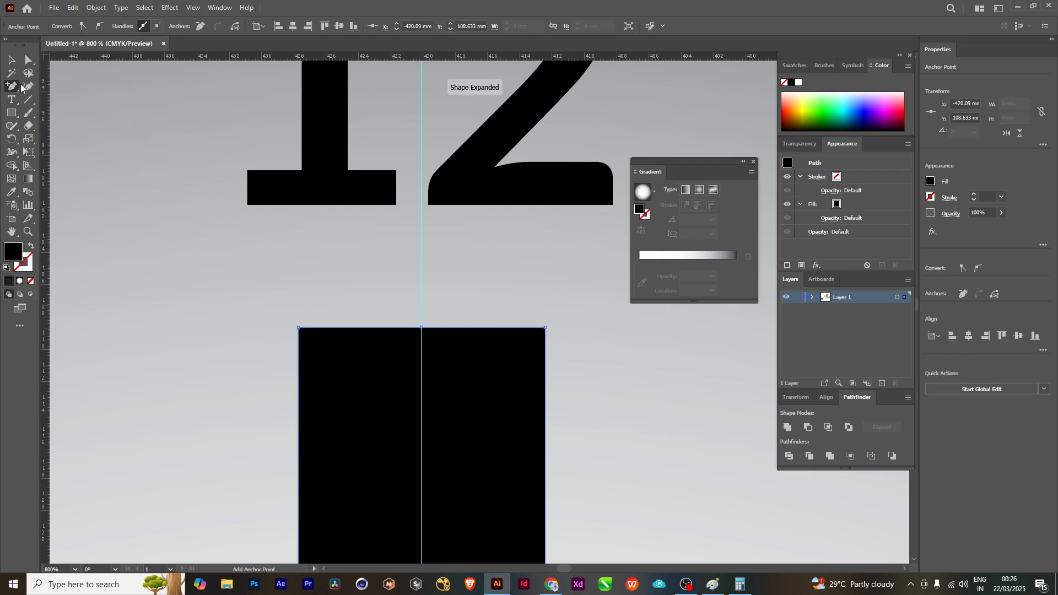
{"action": "left_click", "coordinate": [29, 59]}
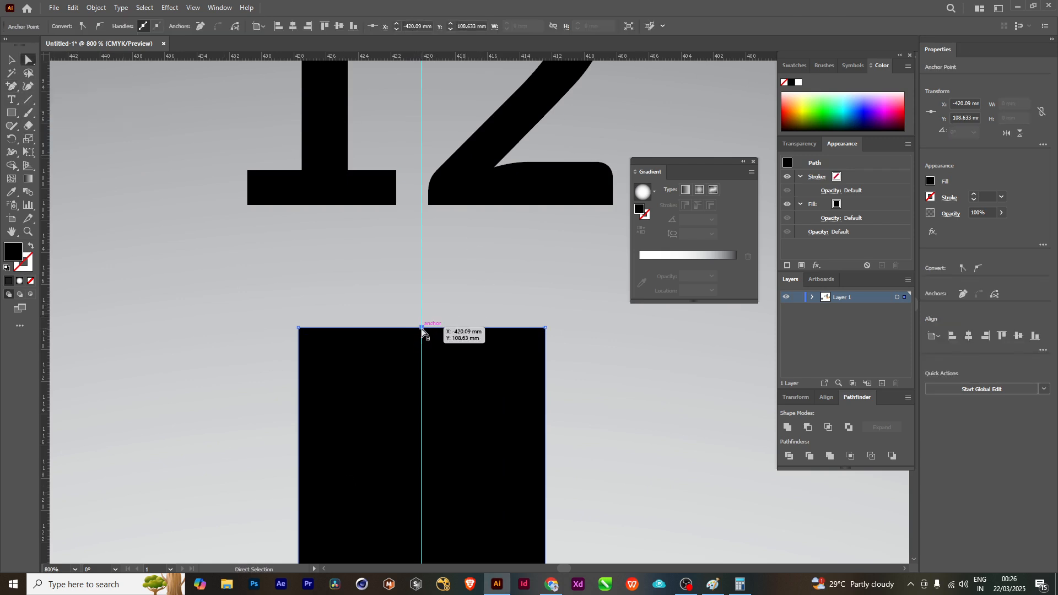
{"action": "left_click_drag", "start_coordinate": [422, 329], "coordinate": [421, 223]}
{"action": "scroll", "coordinate": [255, 252], "scroll_direction": "down", "scroll_amount": 2}
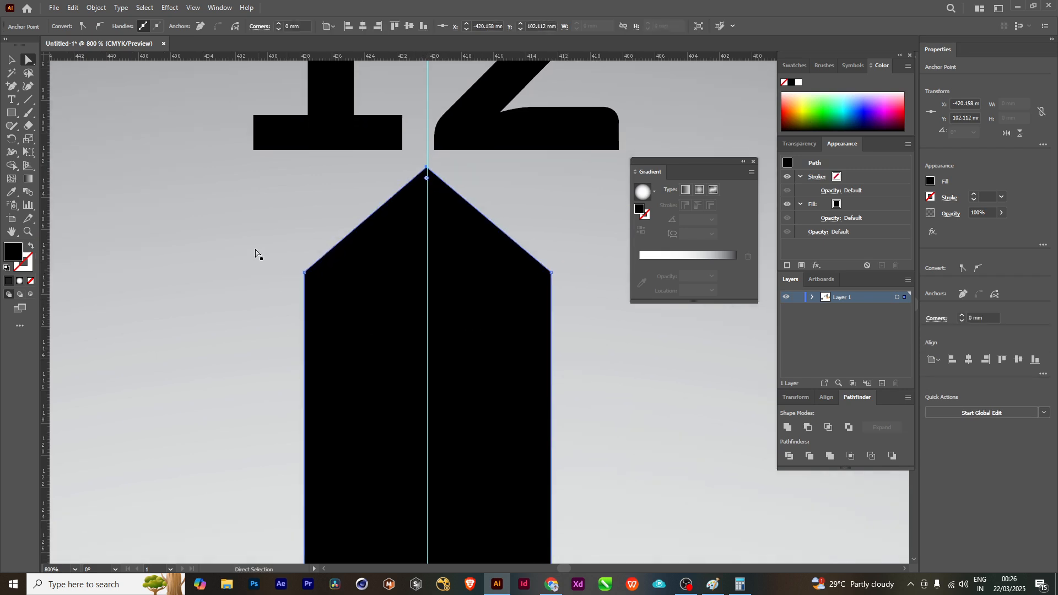
{"action": "left_click", "coordinate": [255, 252]}
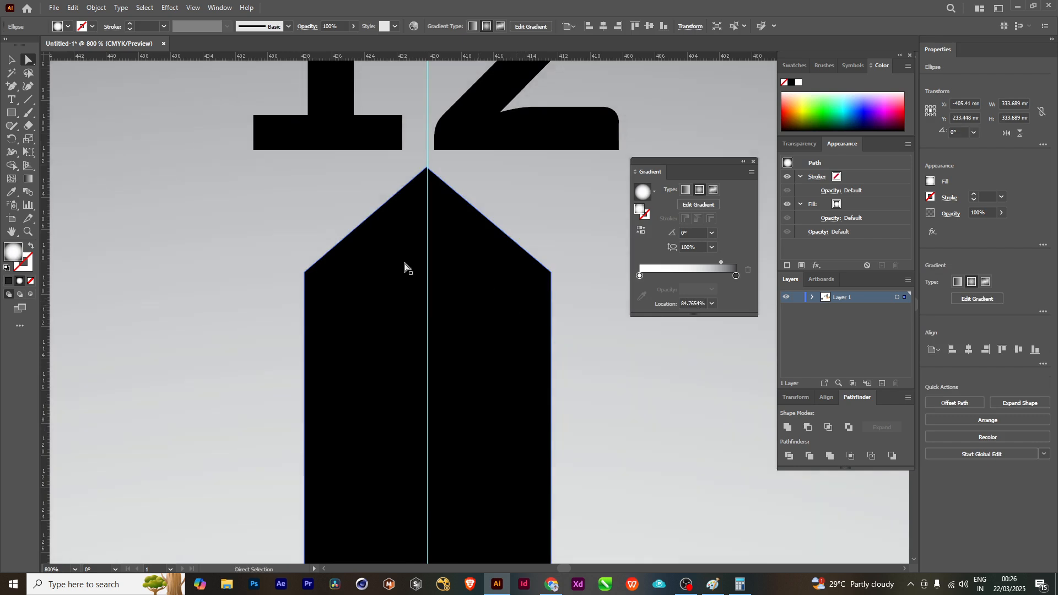
- Lower the two shoulder anchors beneath the hand's tip together by about 14 mm to make a longer, sharper point
{"action": "scroll", "coordinate": [396, 329], "scroll_direction": "down", "scroll_amount": 3}
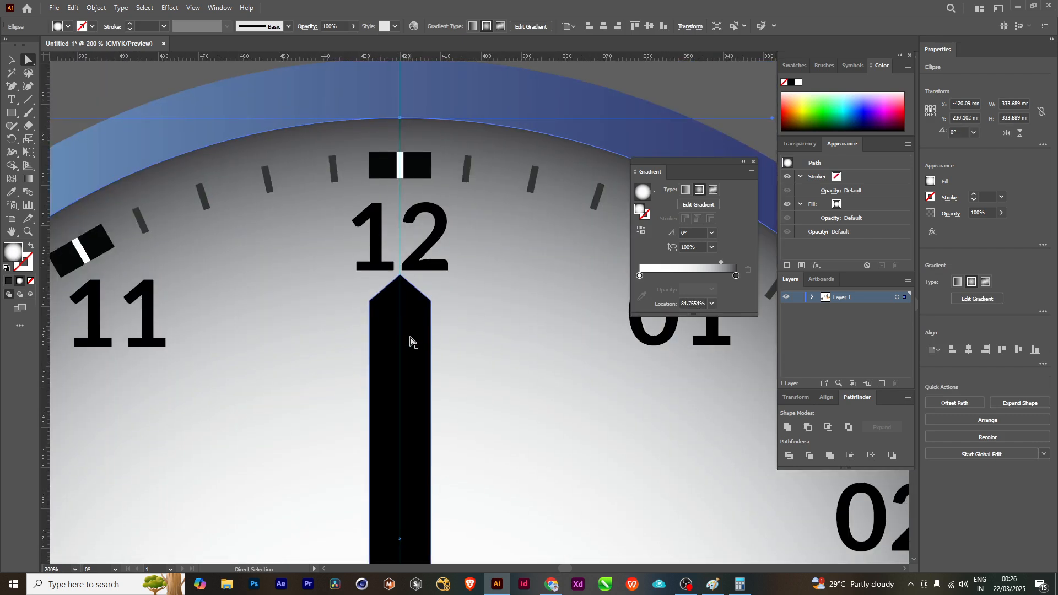
{"action": "scroll", "coordinate": [416, 362], "scroll_direction": "up", "scroll_amount": 4}
{"action": "scroll", "coordinate": [423, 255], "scroll_direction": "up", "scroll_amount": 2}
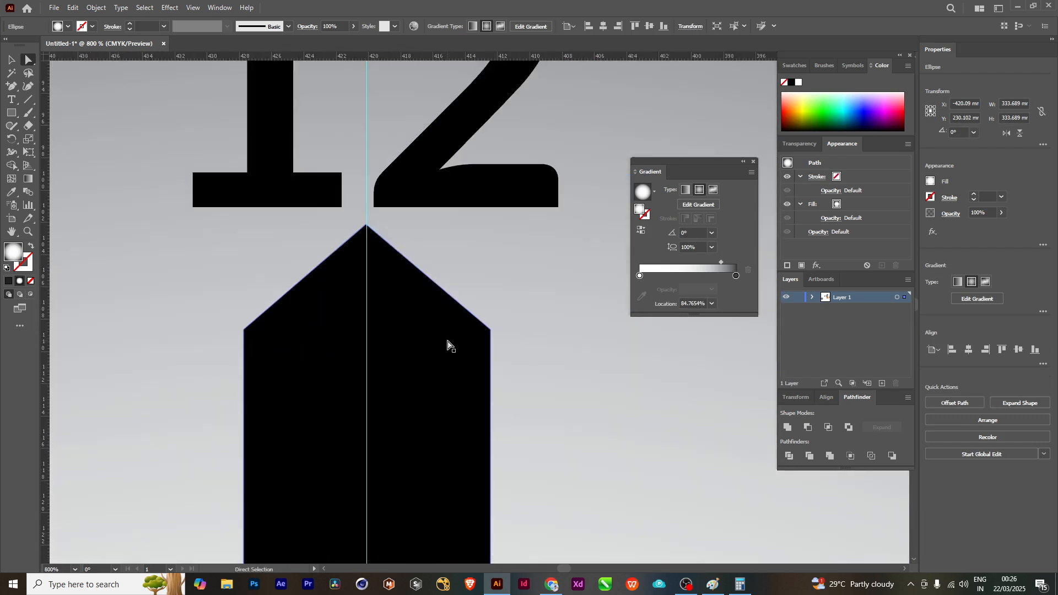
{"action": "left_click", "coordinate": [424, 243]}
{"action": "left_click", "coordinate": [444, 234]}
{"action": "left_click", "coordinate": [247, 330], "text": "shift"}
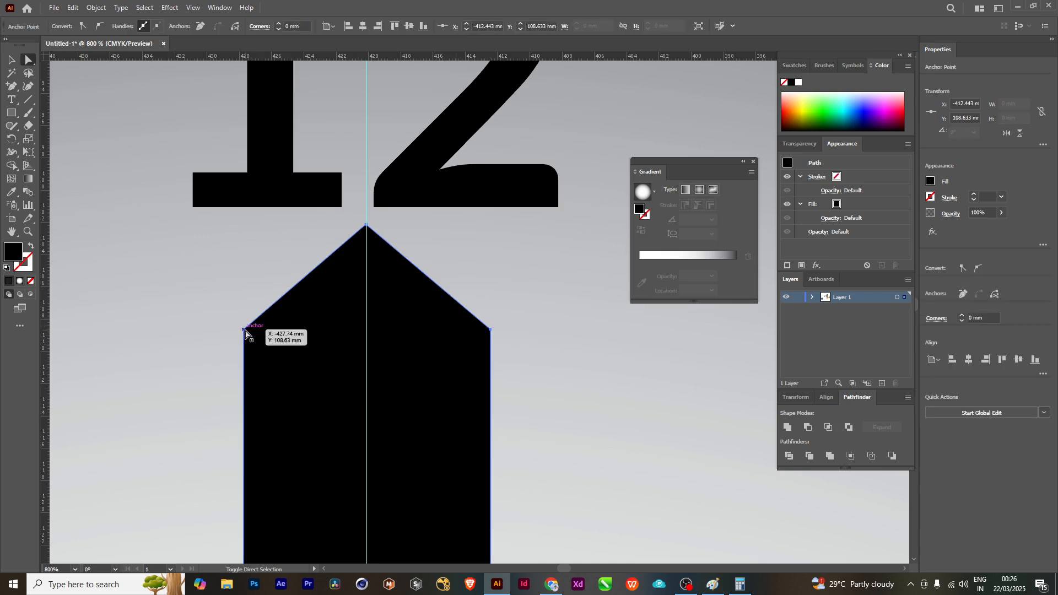
{"action": "key", "text": "Down"}
{"action": "key", "text": "Down"}
{"action": "key", "text": "Down"}
{"action": "key", "text": "Down"}
{"action": "key", "text": "Down"}
{"action": "key", "text": "Down"}
{"action": "key", "text": "Down"}
{"action": "key", "text": "Down"}
{"action": "key", "text": "Down"}
{"action": "key", "text": "Down"}
{"action": "key", "text": "Down"}
{"action": "key", "text": "Down"}
{"action": "key", "text": "Down"}
{"action": "key", "text": "Down"}
{"action": "key", "text": "Down"}
{"action": "key", "text": "Down"}
{"action": "key", "text": "Down"}
{"action": "key", "text": "Down"}
{"action": "key", "text": "Down"}
{"action": "key", "text": "Down"}
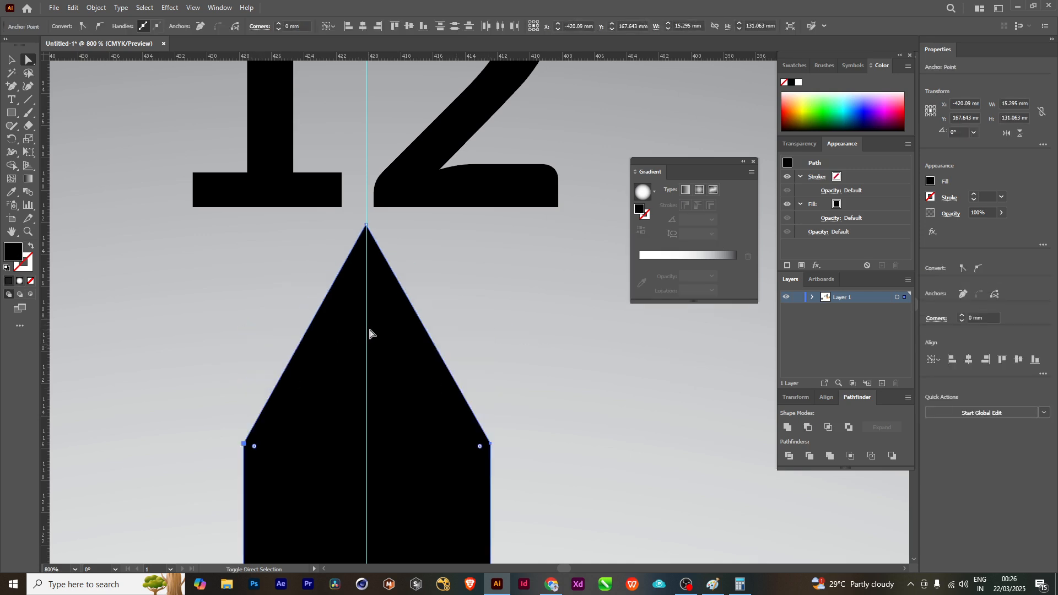
{"action": "scroll", "coordinate": [490, 359], "scroll_direction": "down", "scroll_amount": 3}
{"action": "scroll", "coordinate": [486, 341], "scroll_direction": "down", "scroll_amount": 2}
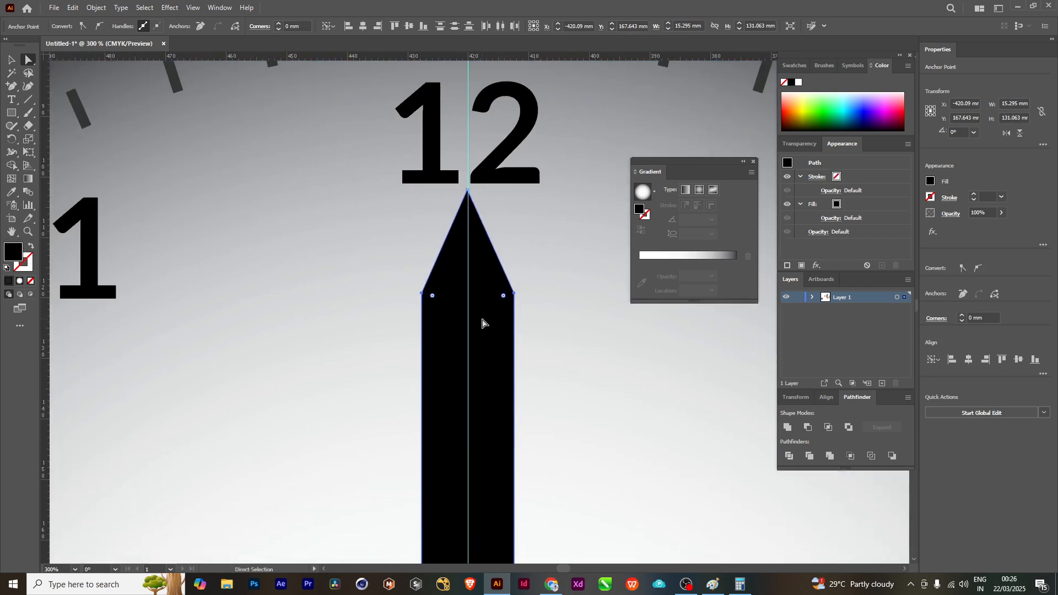
{"action": "key", "text": "Down"}
{"action": "key", "text": "Down"}
{"action": "key", "text": "Down"}
{"action": "key", "text": "Down"}
{"action": "key", "text": "Down"}
{"action": "key", "text": "Down"}
{"action": "key", "text": "Down"}
{"action": "key", "text": "Down"}
{"action": "key", "text": "Down"}
{"action": "key", "text": "Down"}
{"action": "key", "text": "Down"}
{"action": "key", "text": "Down"}
{"action": "key", "text": "Down"}
{"action": "key", "text": "Down"}
{"action": "key", "text": "Down"}
{"action": "key", "text": "Down"}
{"action": "key", "text": "Down"}
{"action": "key", "text": "Down"}
{"action": "key", "text": "Down"}
{"action": "key", "text": "Down"}
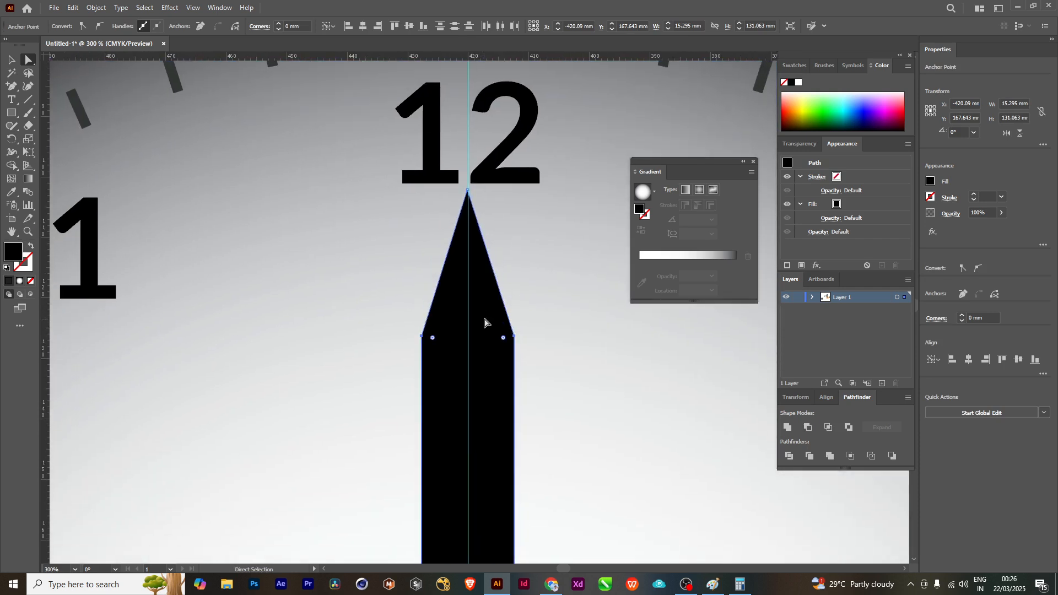
- Add an anchor point on each long side of the hand near its lower end, at Y about 211 mm
{"action": "scroll", "coordinate": [485, 325], "scroll_direction": "down", "scroll_amount": 2}
{"action": "scroll", "coordinate": [513, 340], "scroll_direction": "down", "scroll_amount": 5}
{"action": "scroll", "coordinate": [507, 396], "scroll_direction": "up", "scroll_amount": 2}
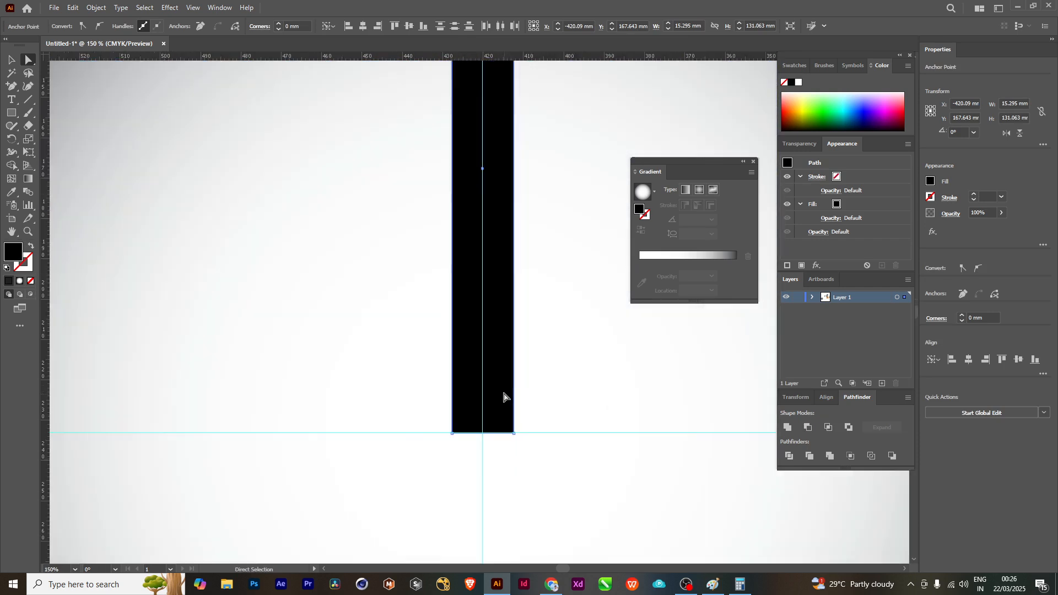
{"action": "scroll", "coordinate": [526, 427], "scroll_direction": "up", "scroll_amount": 2}
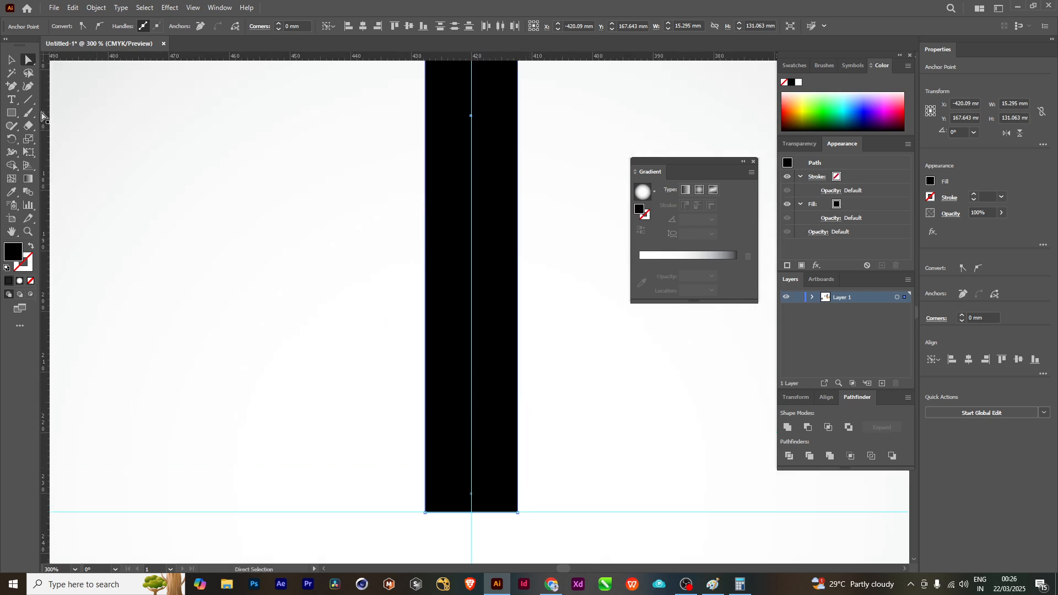
{"action": "left_click", "coordinate": [11, 86]}
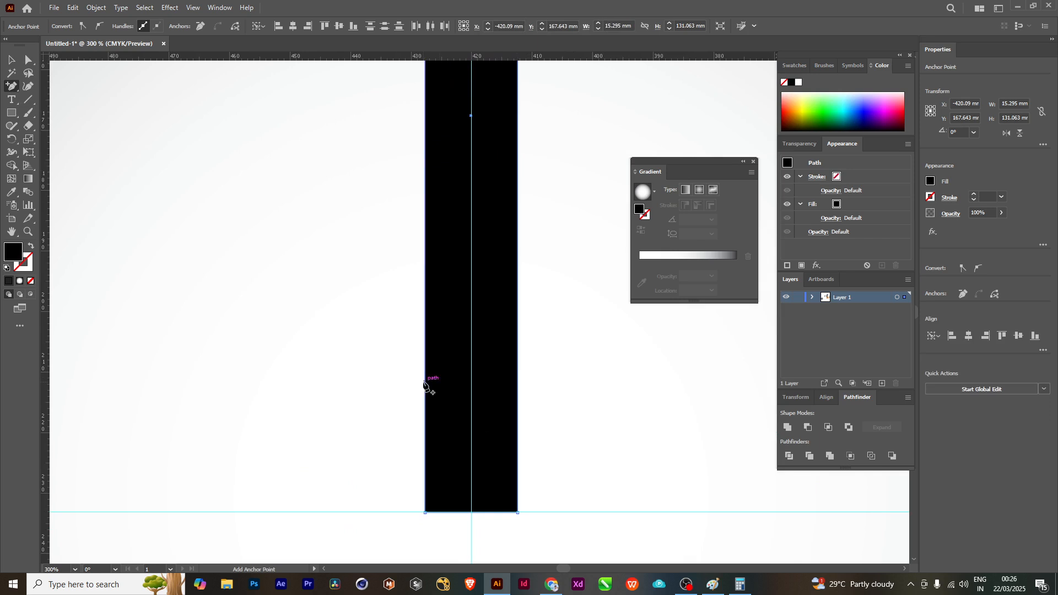
{"action": "left_click", "coordinate": [424, 382]}
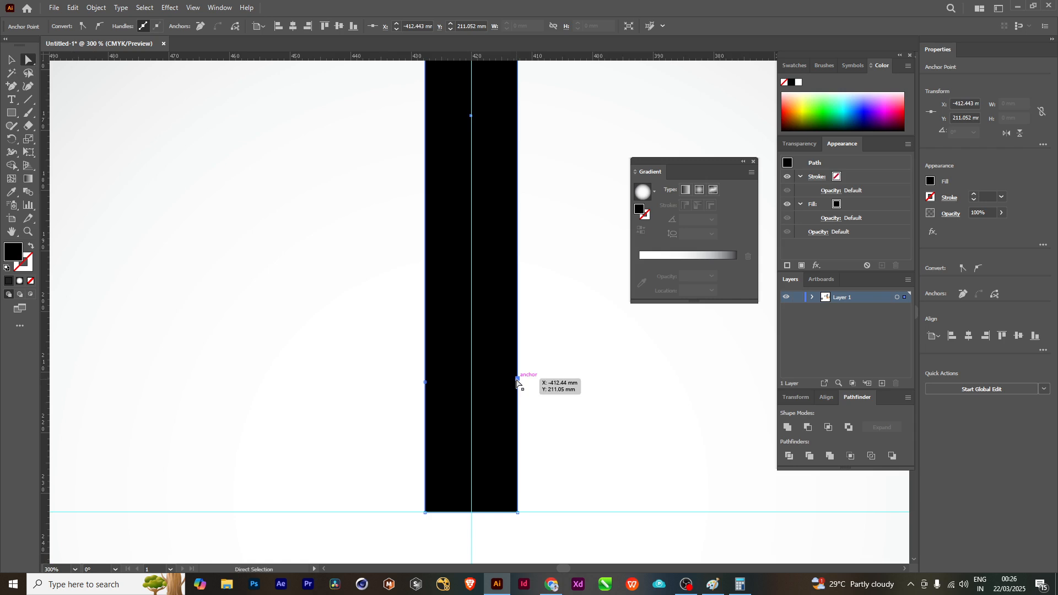
- Move the hand's two new side anchors outward by about 7 mm each to widen it near the base
{"action": "key", "text": "shift+Right"}
{"action": "key", "text": "shift+Right"}
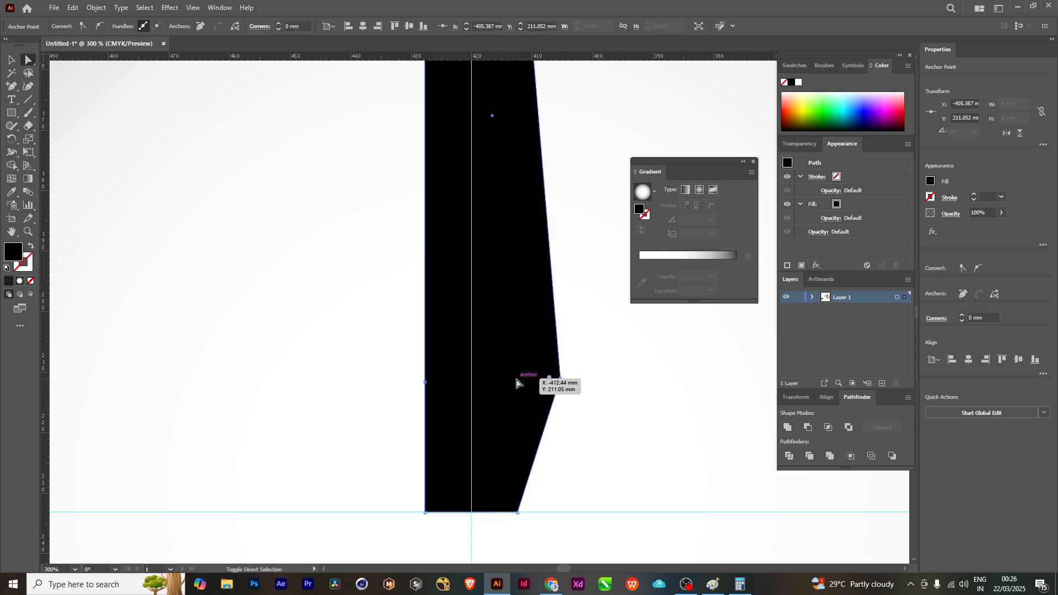
{"action": "left_click", "coordinate": [426, 382]}
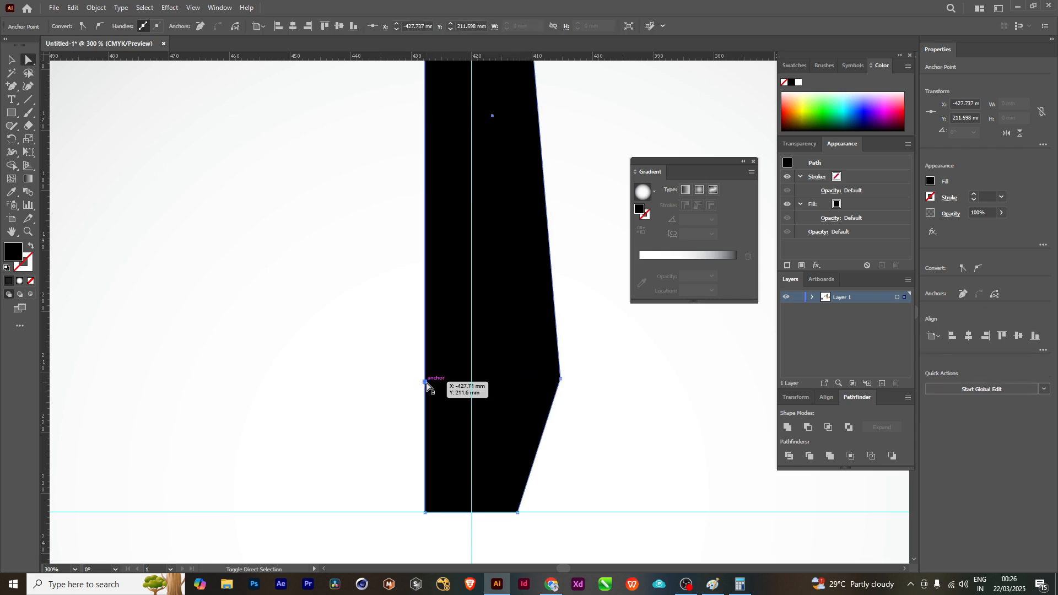
{"action": "key", "text": "shift+Left"}
{"action": "key", "text": "shift+Left"}
{"action": "scroll", "coordinate": [512, 415], "scroll_direction": "down", "scroll_amount": 4}
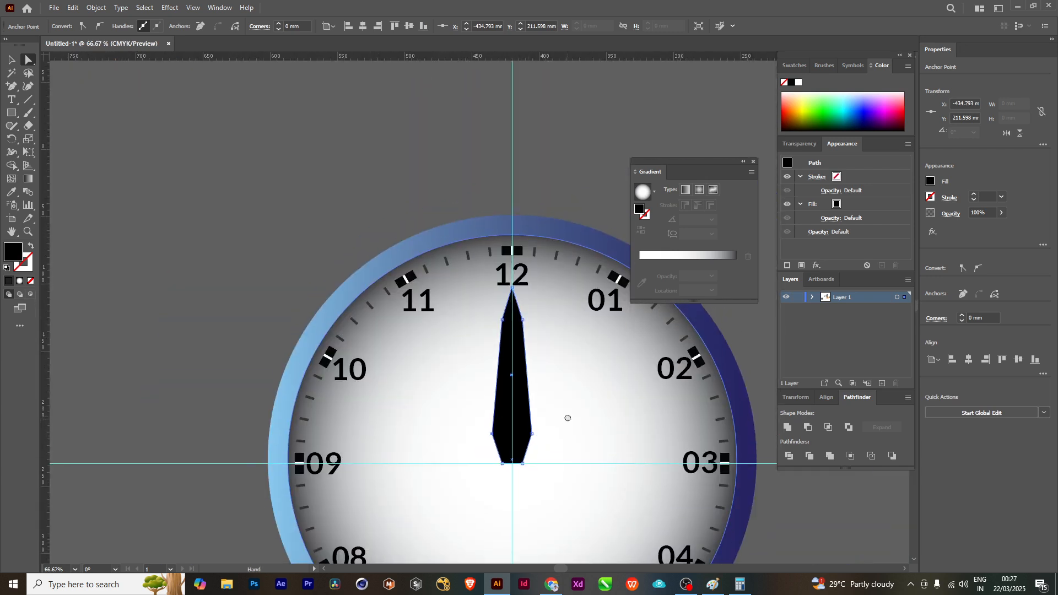
{"action": "scroll", "coordinate": [590, 425], "scroll_direction": "up", "scroll_amount": 1}
{"action": "scroll", "coordinate": [590, 430], "scroll_direction": "down", "scroll_amount": 1}
{"action": "scroll", "coordinate": [597, 455], "scroll_direction": "down", "scroll_amount": 1}
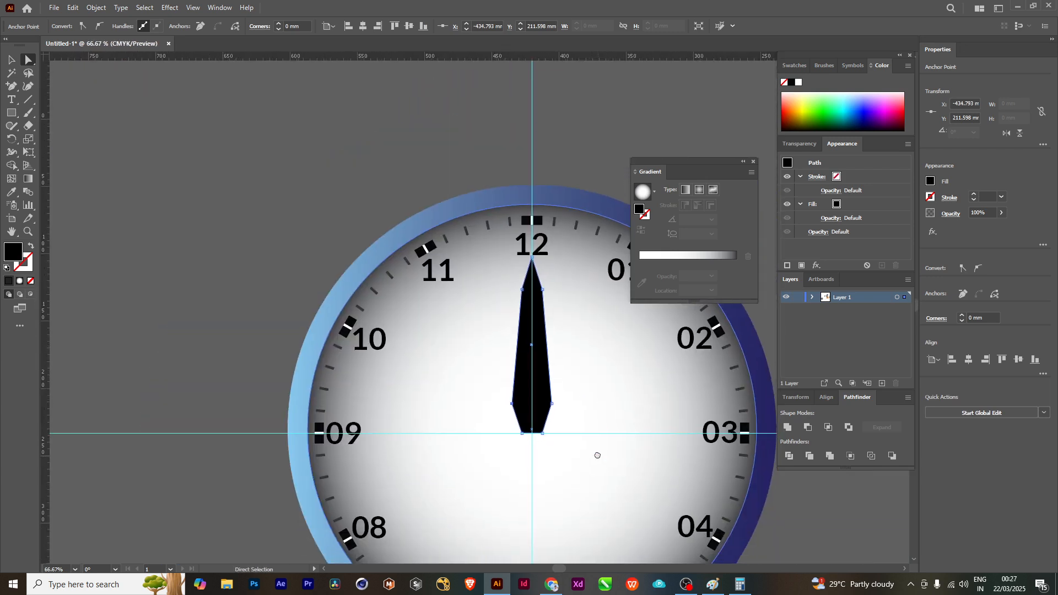
{"action": "scroll", "coordinate": [597, 455], "scroll_direction": "down", "scroll_amount": 1}
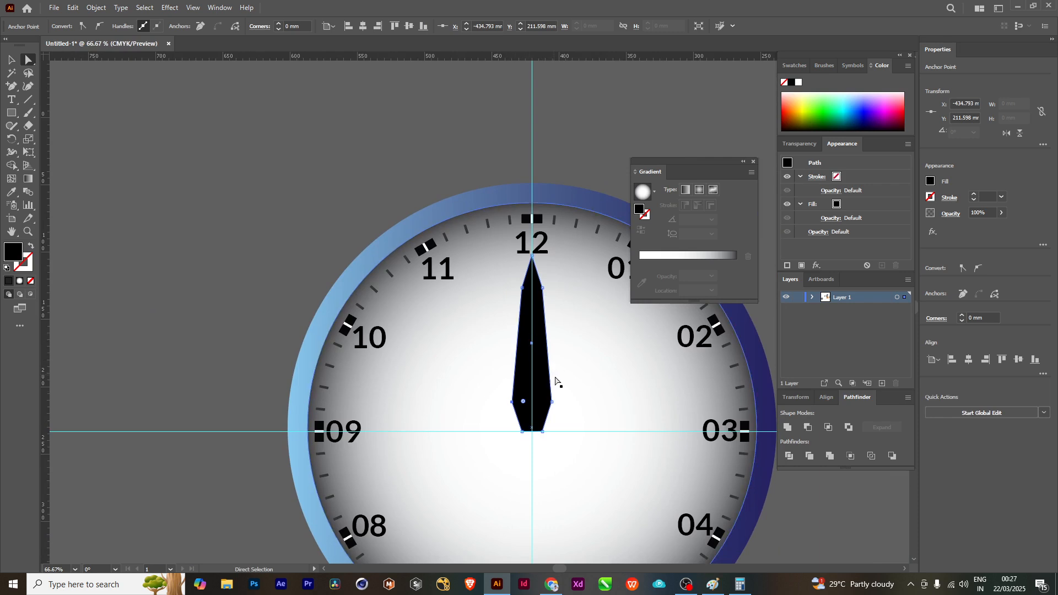
{"action": "scroll", "coordinate": [573, 399], "scroll_direction": "down", "scroll_amount": 1}
{"action": "scroll", "coordinate": [548, 333], "scroll_direction": "down", "scroll_amount": 5}
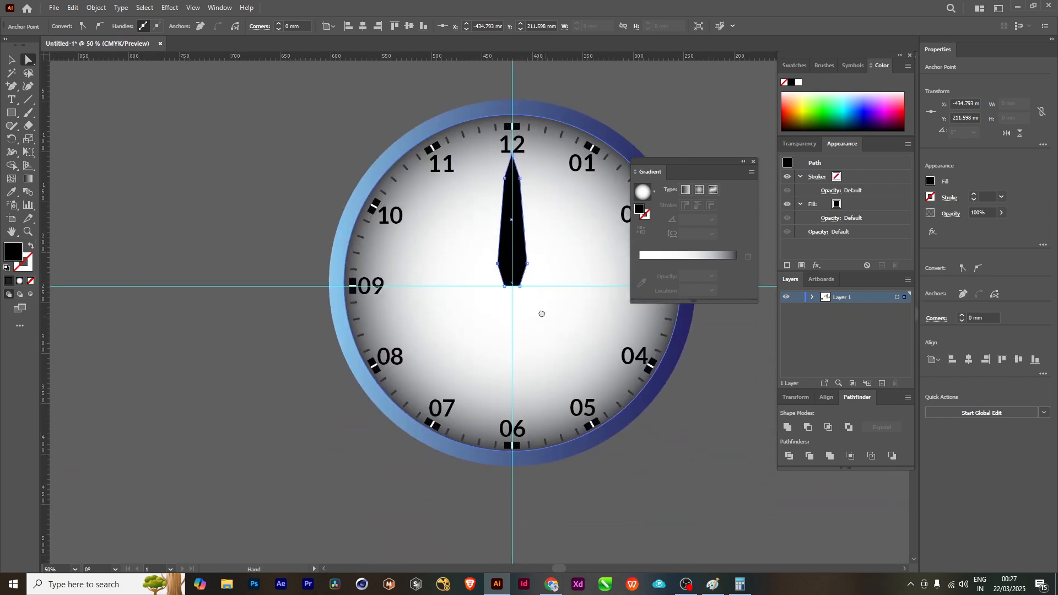
{"action": "left_click", "coordinate": [156, 142]}
- Narrow the whole hand symmetrically about the vertical guide to a width of about 18.6 mm
{"action": "left_click_drag", "start_coordinate": [366, 196], "coordinate": [299, 268]}
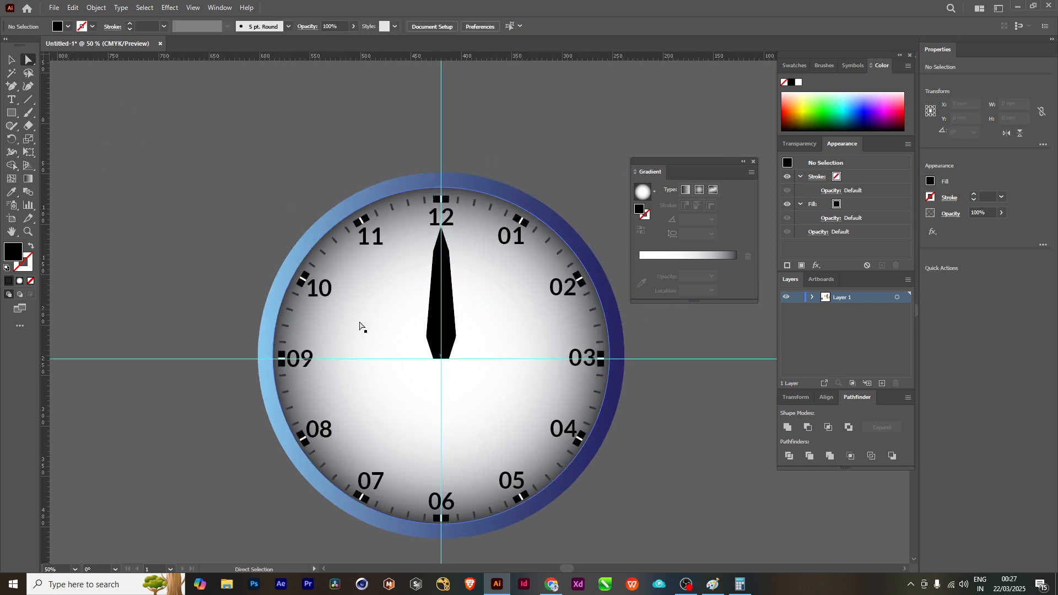
{"action": "left_click_drag", "start_coordinate": [477, 297], "coordinate": [469, 322]}
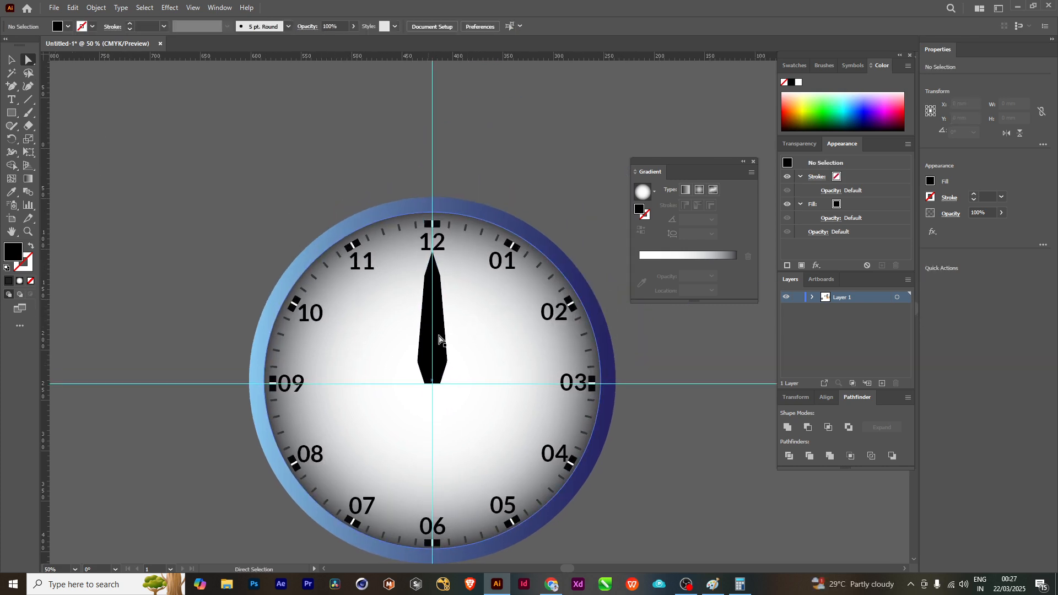
{"action": "left_click", "coordinate": [437, 355]}
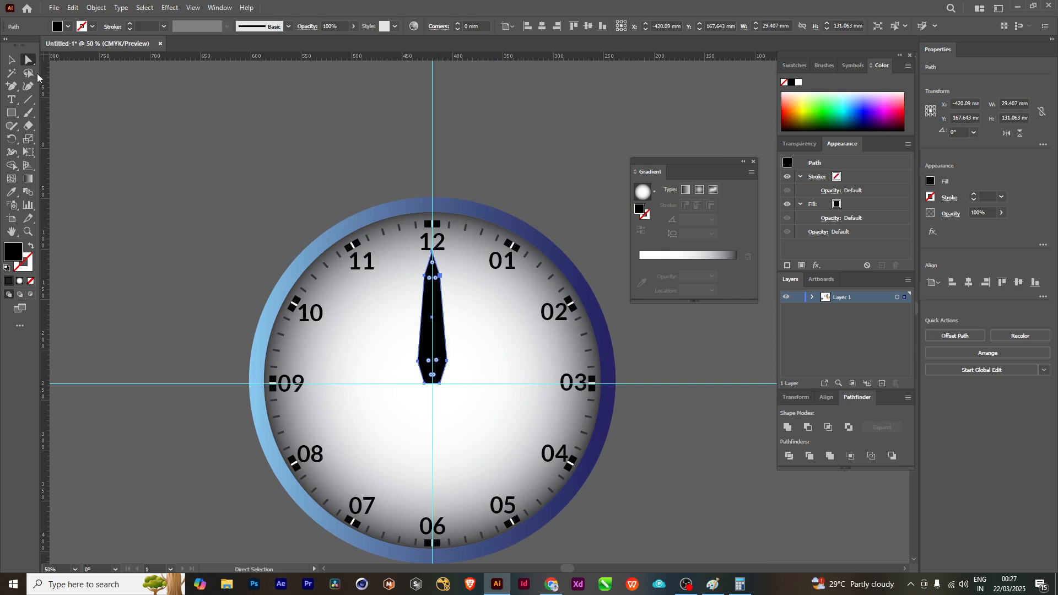
{"action": "left_click", "coordinate": [16, 61]}
{"action": "scroll", "coordinate": [426, 324], "scroll_direction": "up", "scroll_amount": 1}
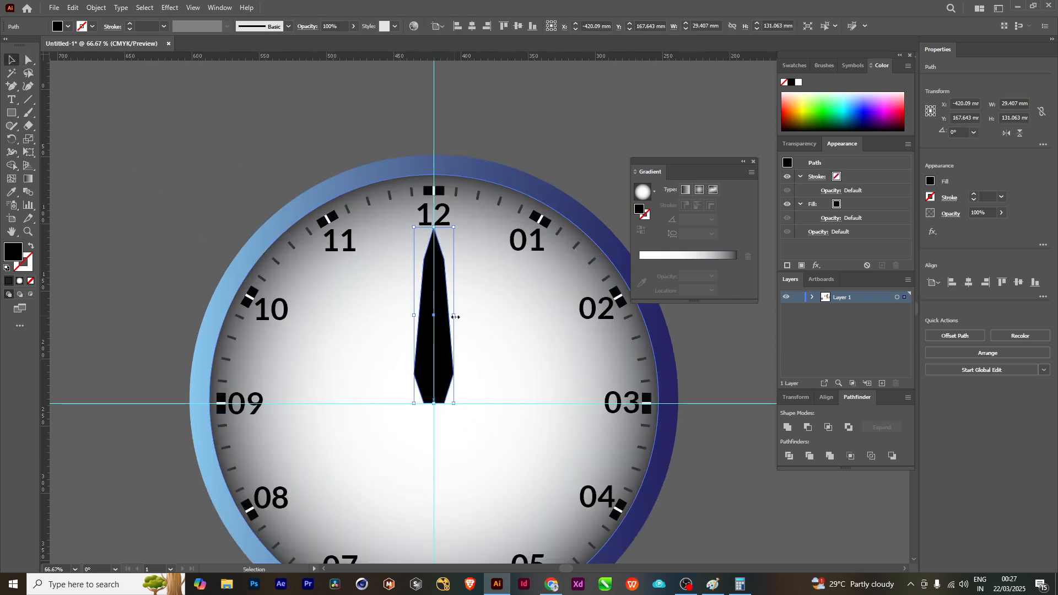
{"action": "left_click", "coordinate": [455, 317]}
{"action": "left_click_drag", "start_coordinate": [455, 315], "coordinate": [449, 316]}
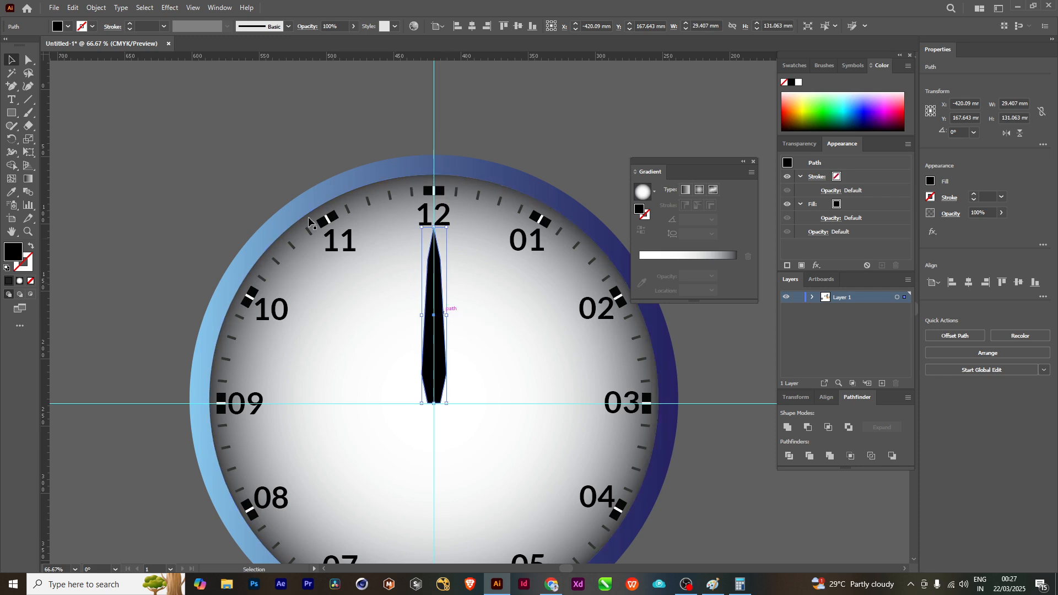
{"action": "left_click", "coordinate": [260, 174]}
{"action": "mouse_move", "coordinate": [444, 406]}
{"action": "left_mouse_down"}
{"action": "mouse_move", "coordinate": [441, 353]}
{"action": "mouse_move", "coordinate": [438, 387]}
{"action": "left_mouse_up"}
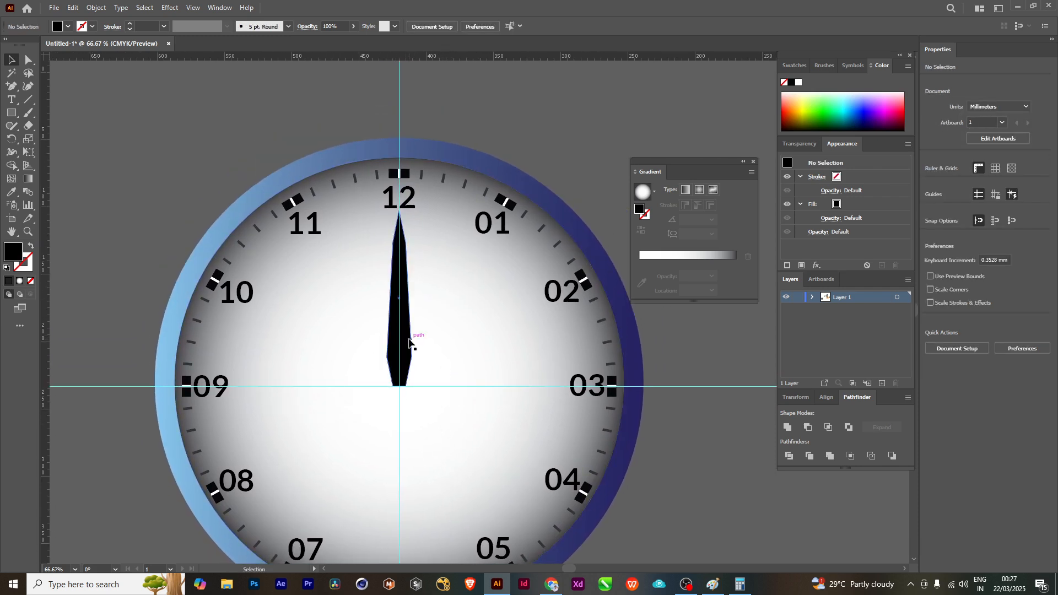
- Place a copy of the clock hand beside the original and scale it proportionally to about 11.4 × 80.7 mm
{"action": "left_click", "coordinate": [409, 343]}
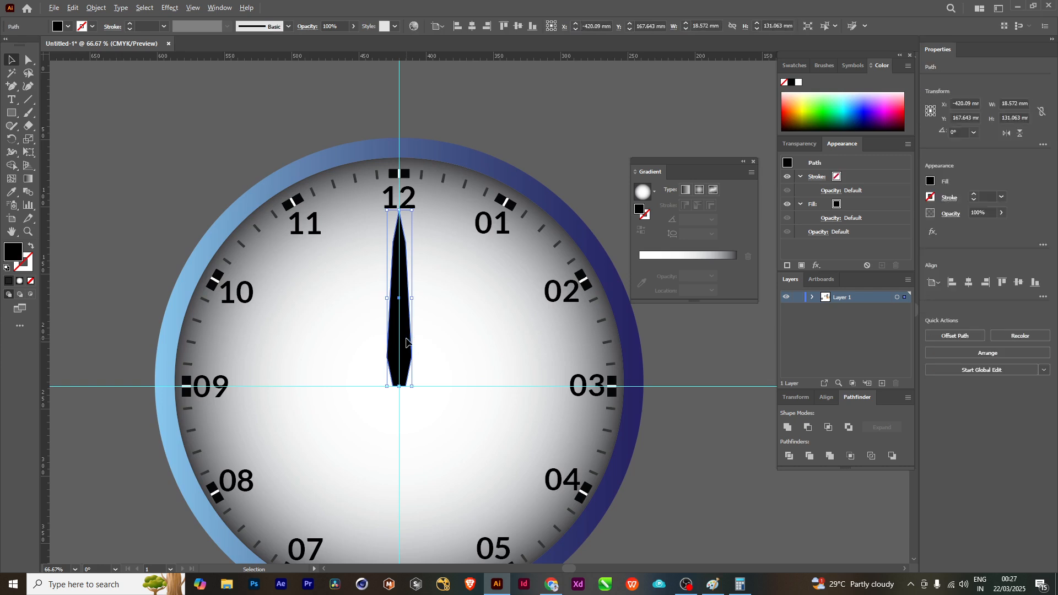
{"action": "left_click_drag", "start_coordinate": [406, 343], "coordinate": [435, 342]}
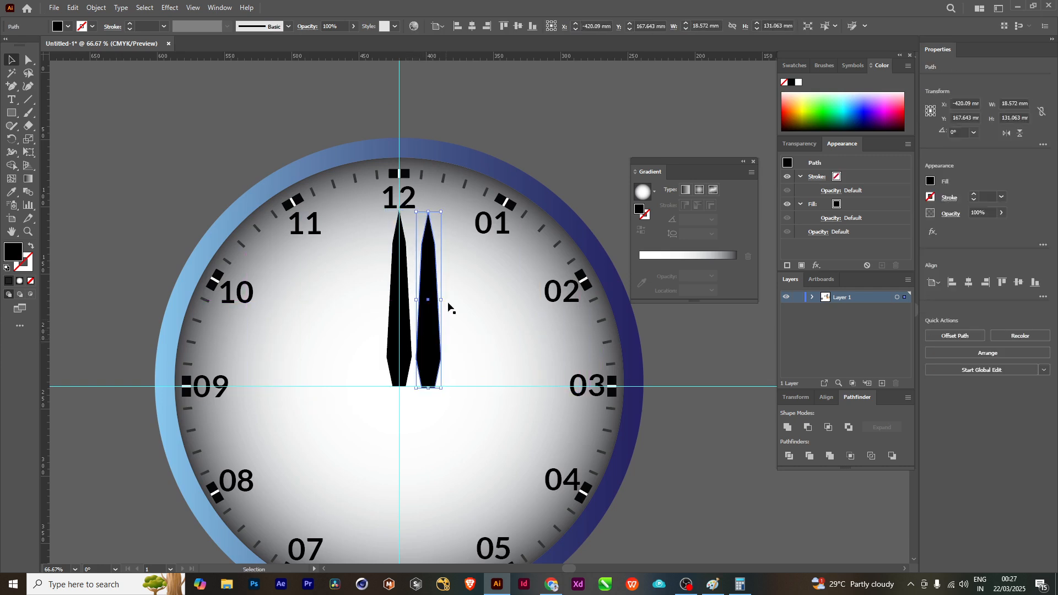
{"action": "left_click_drag", "start_coordinate": [429, 211], "coordinate": [428, 279]}
{"action": "left_click_drag", "start_coordinate": [429, 377], "coordinate": [422, 376]}
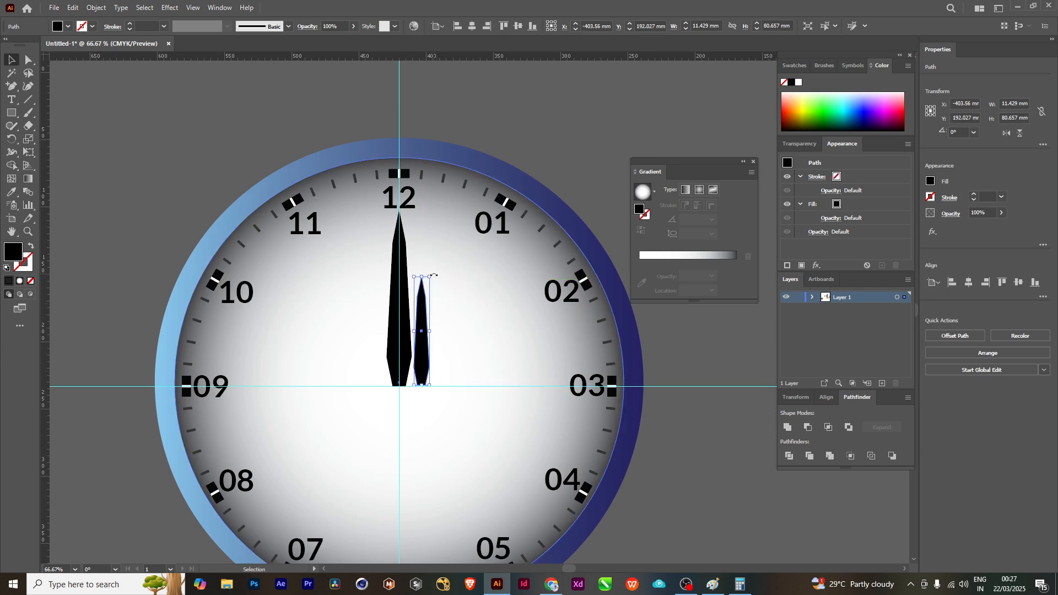
- Rotate the short hand to 276°, and compare it with the reference wall clock's hands in the browser before returning to Illustrator
{"action": "left_click_drag", "start_coordinate": [434, 274], "coordinate": [497, 341]}
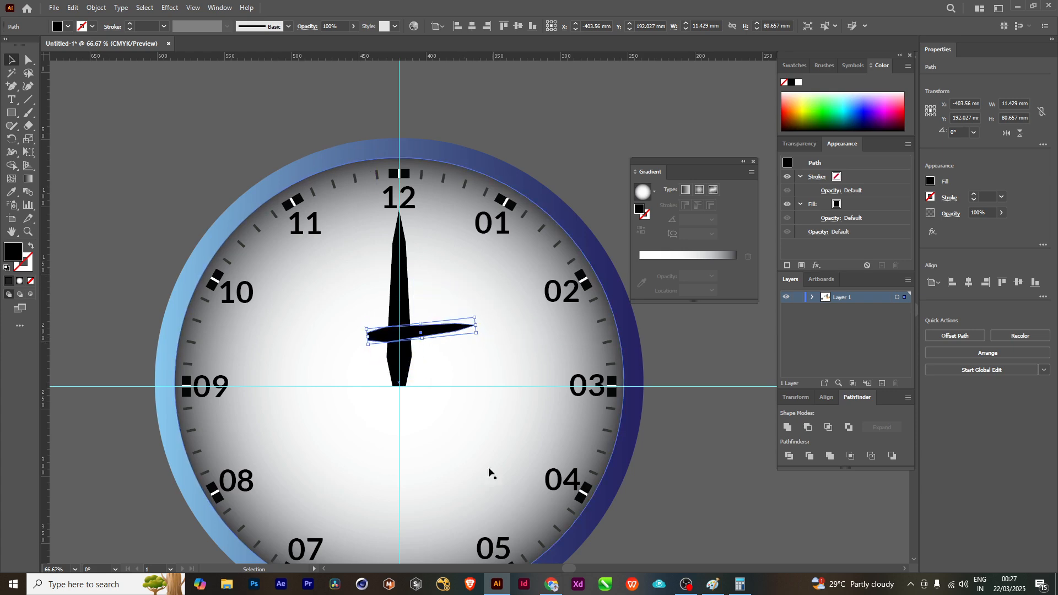
{"action": "left_click", "coordinate": [552, 584]}
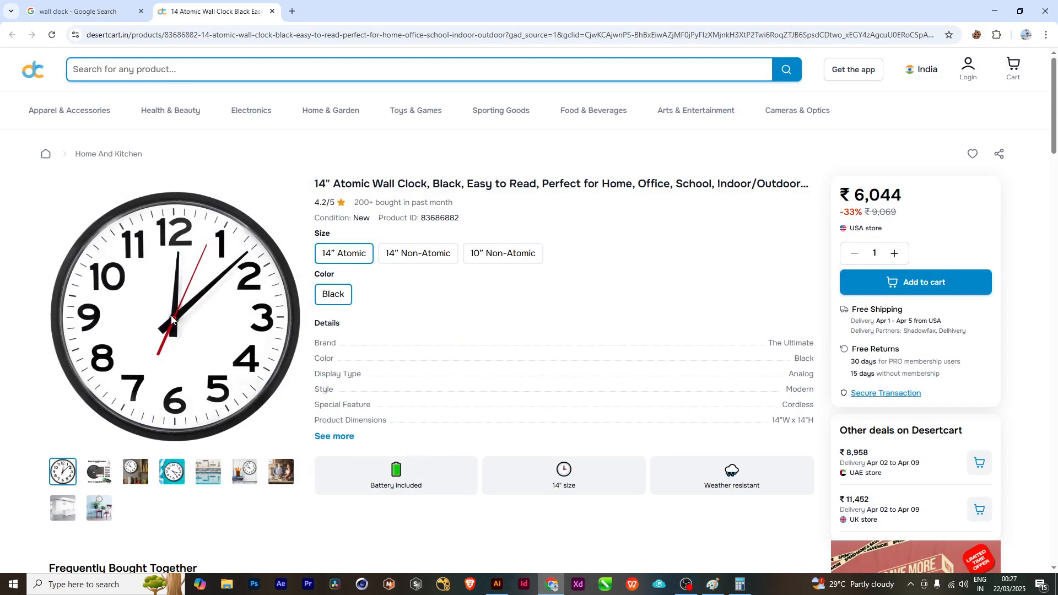
{"action": "left_click", "coordinate": [994, 12]}
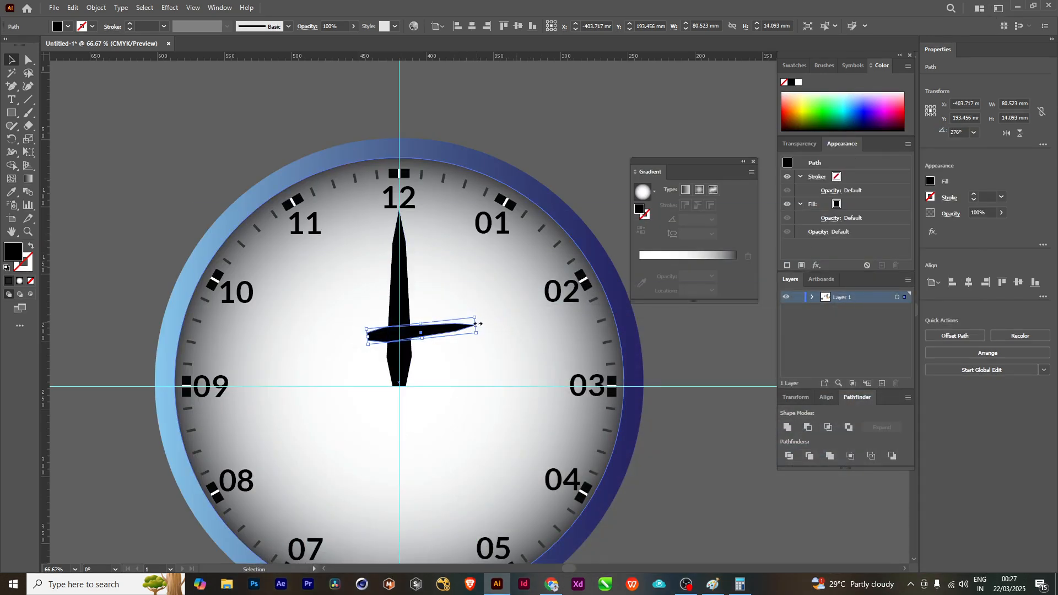
- Move the short hand's base to the clock centre and rotate the hand to 270° so it points at the 03
{"action": "left_click_drag", "start_coordinate": [455, 326], "coordinate": [482, 382]}
{"action": "key", "text": "ctrl+shift+a"}
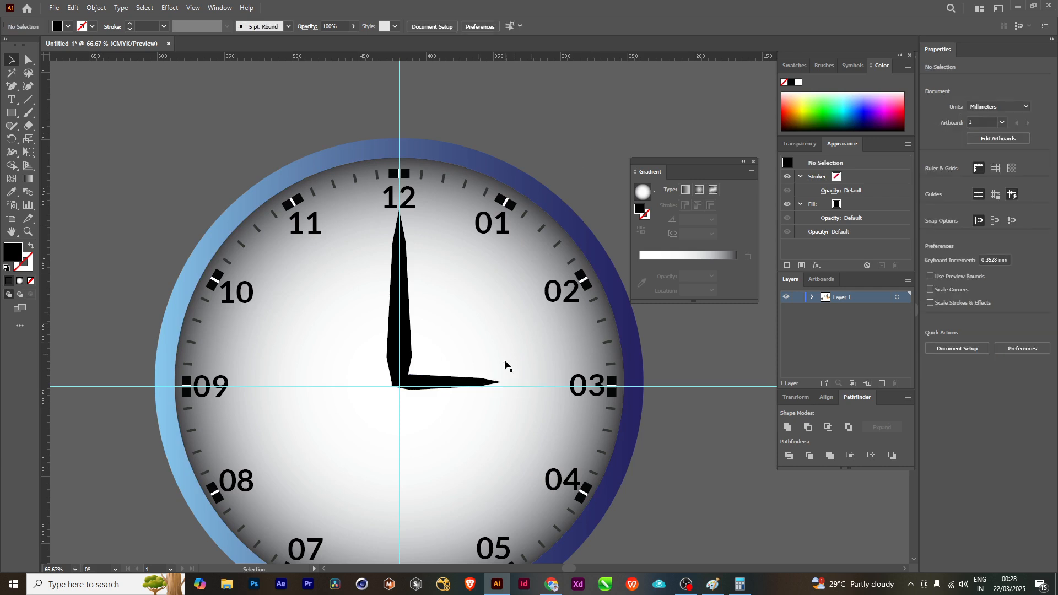
{"action": "left_click_drag", "start_coordinate": [432, 467], "coordinate": [463, 400]}
{"action": "left_click_drag", "start_coordinate": [532, 318], "coordinate": [506, 345]}
{"action": "left_click", "coordinate": [468, 345]}
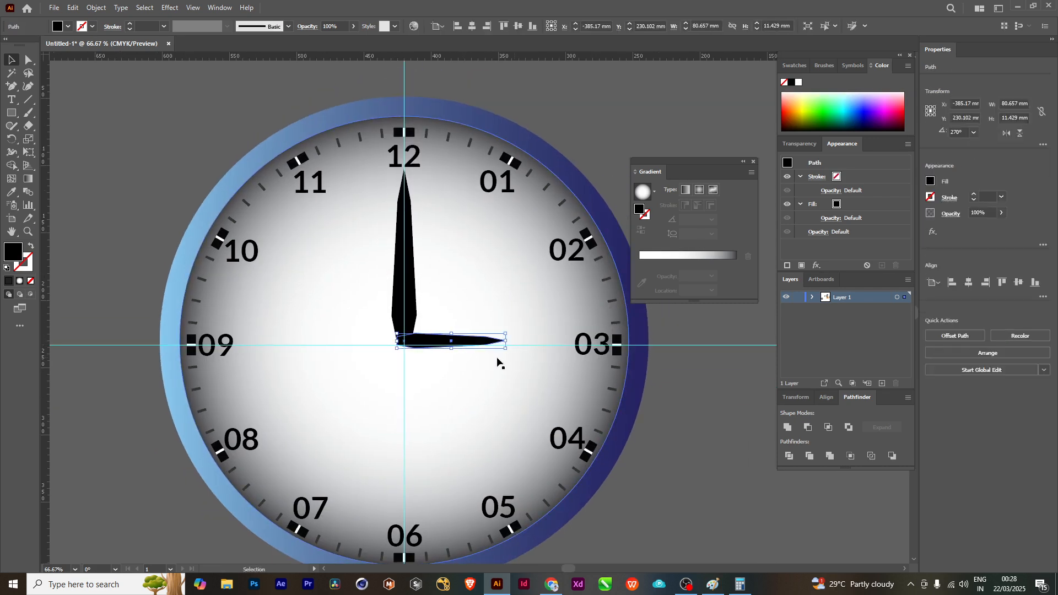
- Nudge the short hand down by about 2.8 mm to centre it on the horizontal guide
{"action": "key", "text": "Down"}
{"action": "key", "text": "Down"}
{"action": "key", "text": "Down"}
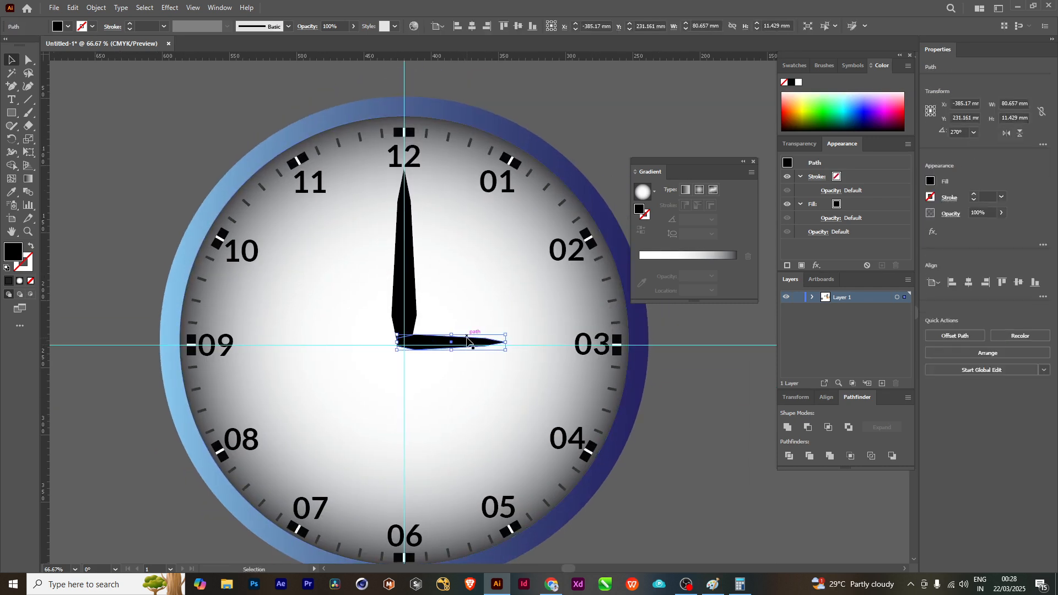
{"action": "key", "text": "Down"}
{"action": "key", "text": "Down"}
{"action": "key", "text": "Down"}
{"action": "key", "text": "Down"}
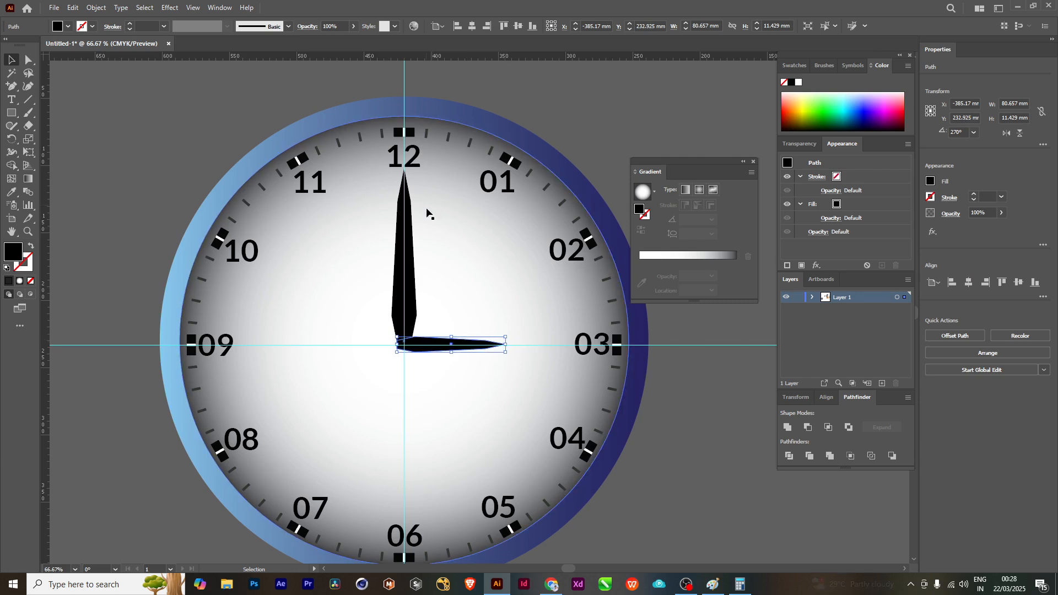
- Stretch the short hand lengthwise toward the 03 until its tip lies at about X -327 mm
{"action": "left_click_drag", "start_coordinate": [505, 345], "coordinate": [529, 345]}
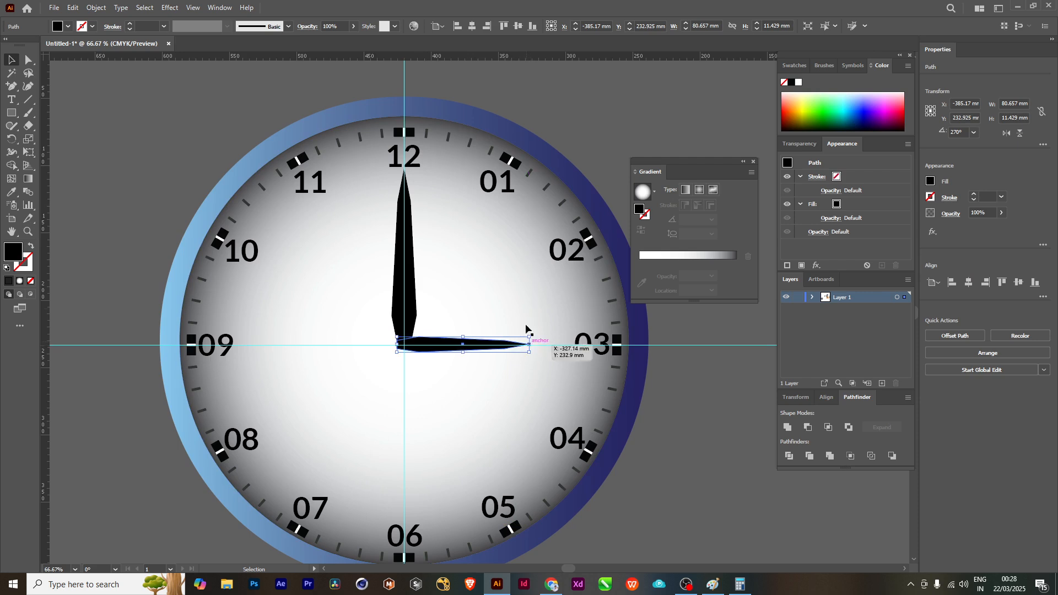
{"action": "left_click", "coordinate": [563, 131]}
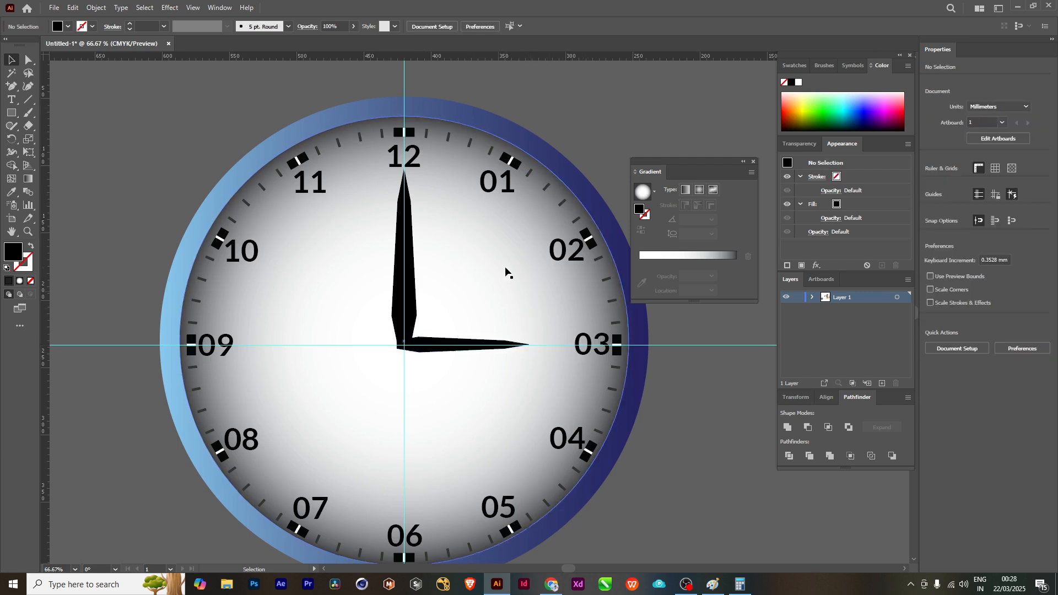
{"action": "left_click_drag", "start_coordinate": [508, 274], "coordinate": [449, 340]}
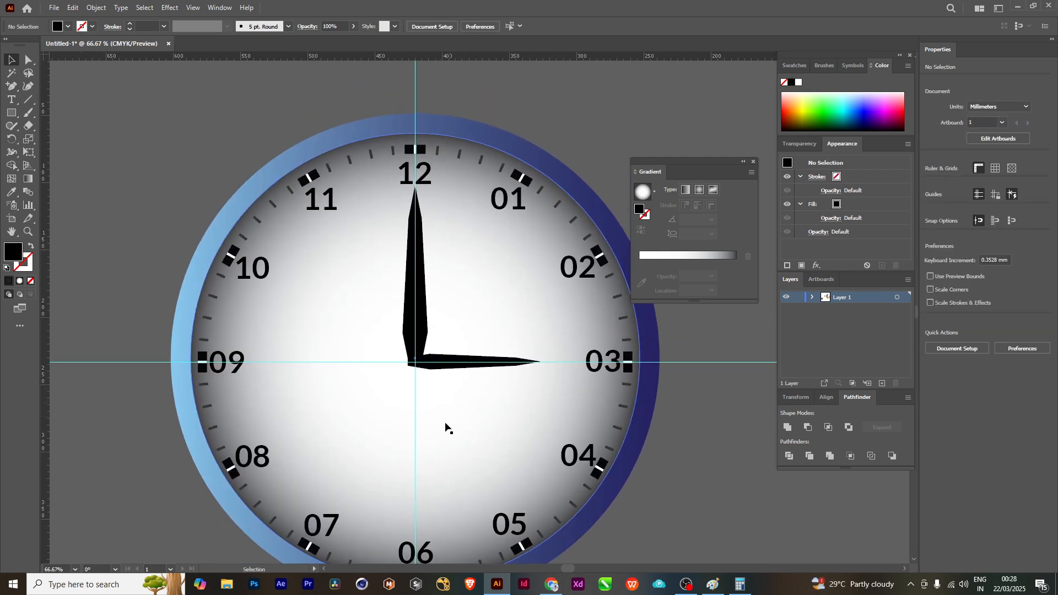
{"action": "left_click_drag", "start_coordinate": [496, 237], "coordinate": [433, 257]}
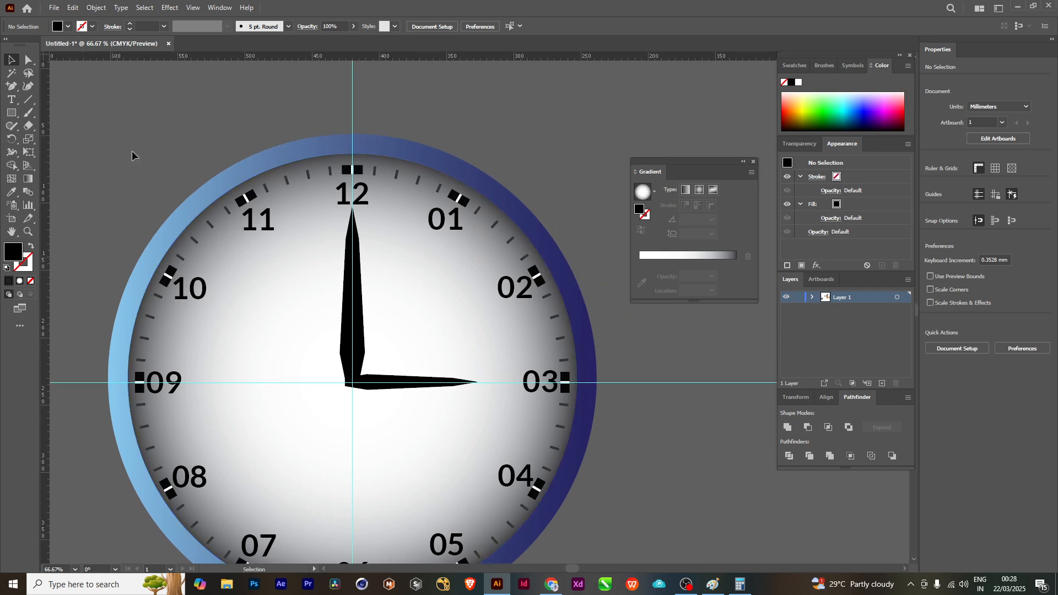
{"action": "left_click_drag", "start_coordinate": [516, 182], "coordinate": [473, 155]}
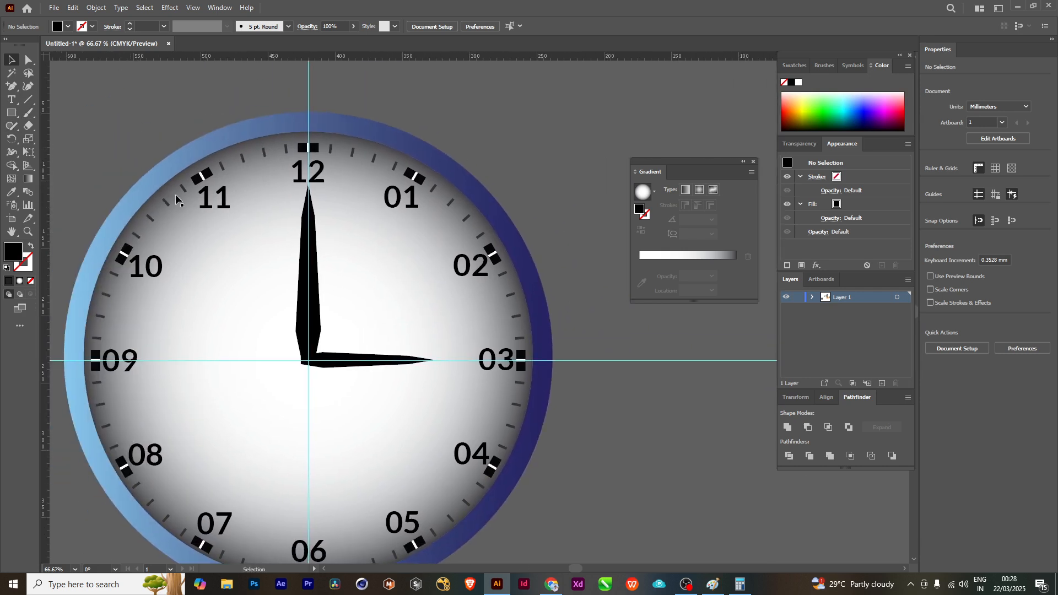
- Draw a narrow vertical rectangle about 6.1 × 127.8 mm between the 10 and the long hand, and fill it with ff0000 red
{"action": "left_click", "coordinate": [12, 113]}
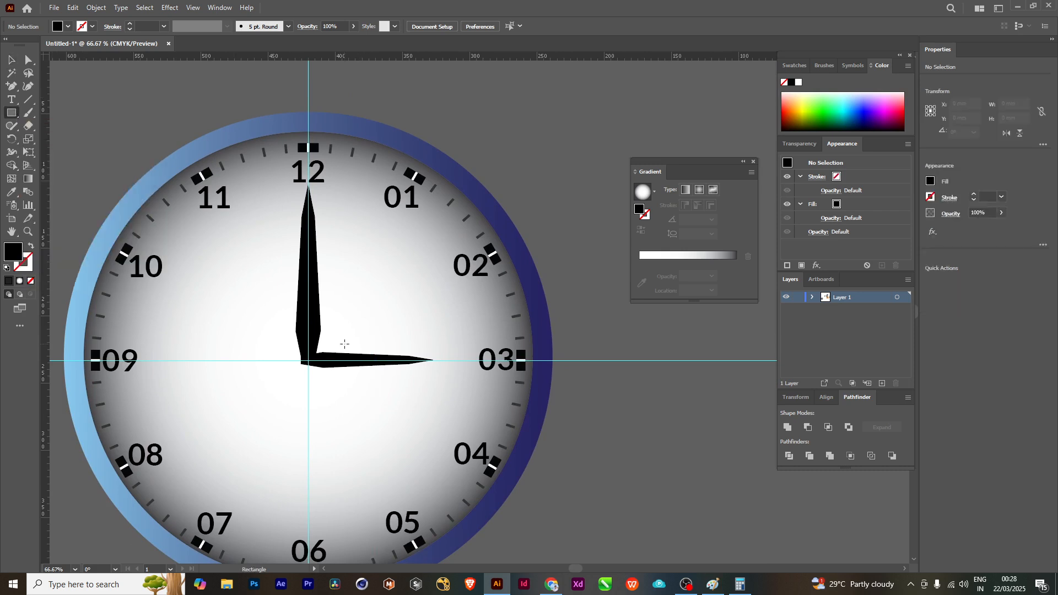
{"action": "left_click_drag", "start_coordinate": [344, 343], "coordinate": [392, 345]}
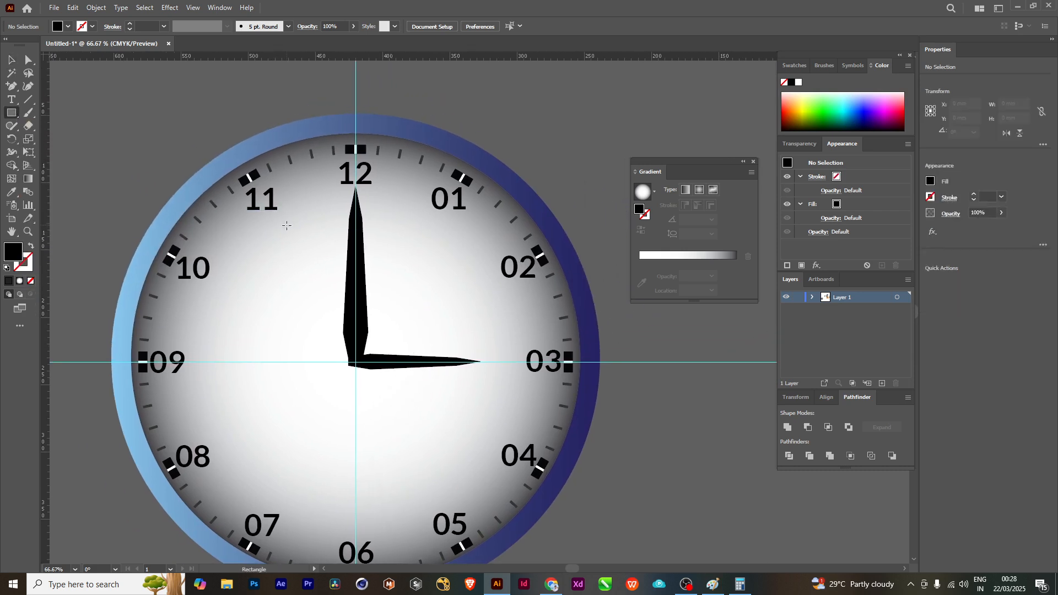
{"action": "left_click_drag", "start_coordinate": [286, 225], "coordinate": [295, 397]}
{"action": "left_click_drag", "start_coordinate": [294, 261], "coordinate": [322, 296]}
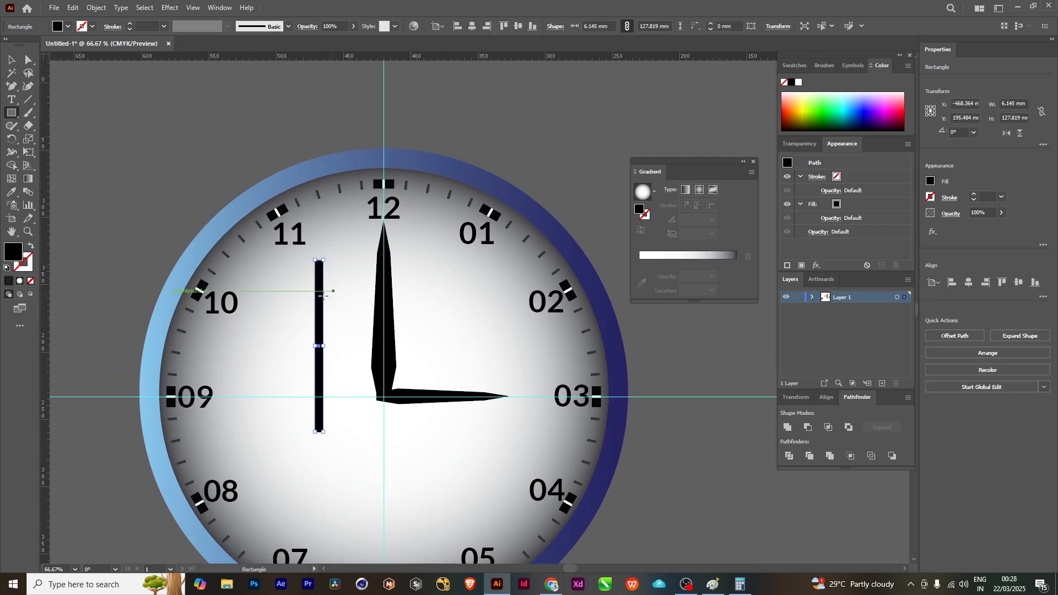
{"action": "double_click", "coordinate": [15, 254]}
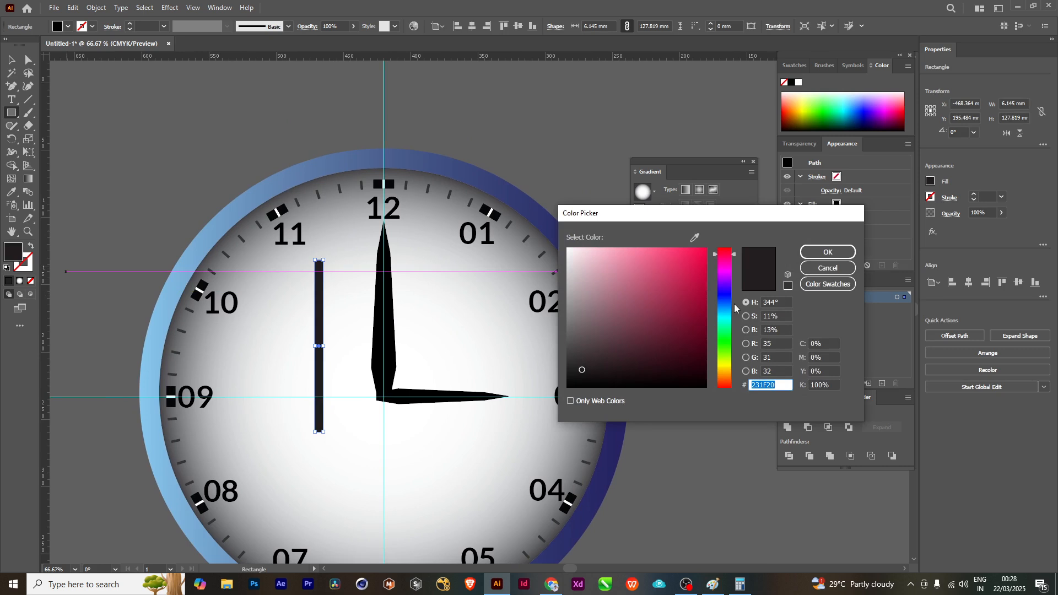
{"action": "type", "text": "ff0000"}
{"action": "left_click", "coordinate": [828, 252]}
- Round the red bar's corners fully with a radius of about 3.07 mm
{"action": "scroll", "coordinate": [375, 265], "scroll_direction": "up", "scroll_amount": 1}
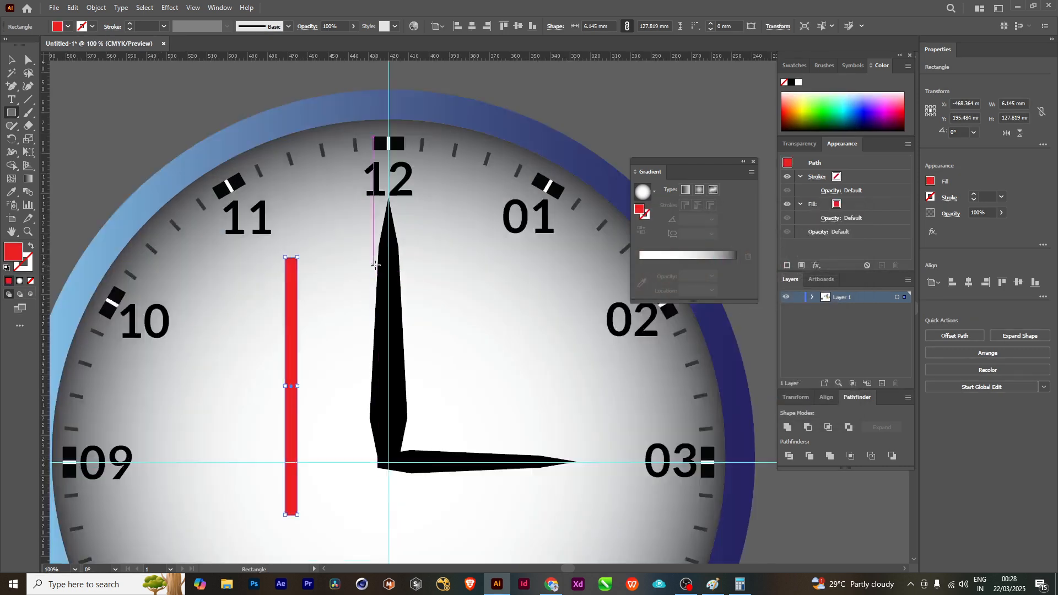
{"action": "scroll", "coordinate": [375, 265], "scroll_direction": "up", "scroll_amount": 3}
{"action": "left_click_drag", "start_coordinate": [380, 198], "coordinate": [361, 226]}
{"action": "key", "text": "ctrl+minus"}
{"action": "scroll", "coordinate": [408, 361], "scroll_direction": "down", "scroll_amount": 3}
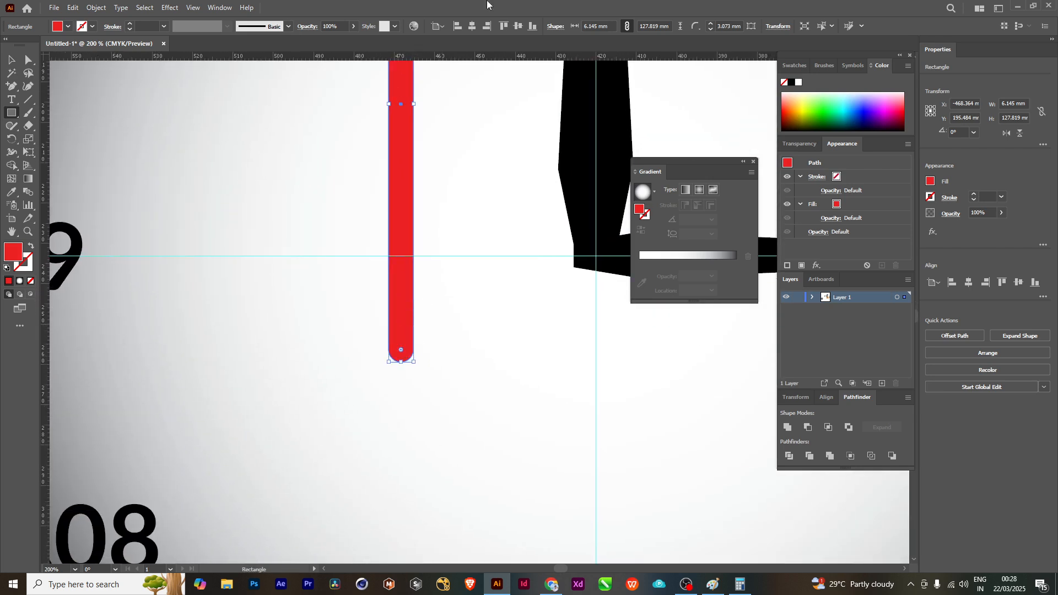
{"action": "scroll", "coordinate": [339, 248], "scroll_direction": "up", "scroll_amount": 2}
{"action": "scroll", "coordinate": [339, 249], "scroll_direction": "right", "scroll_amount": 2}
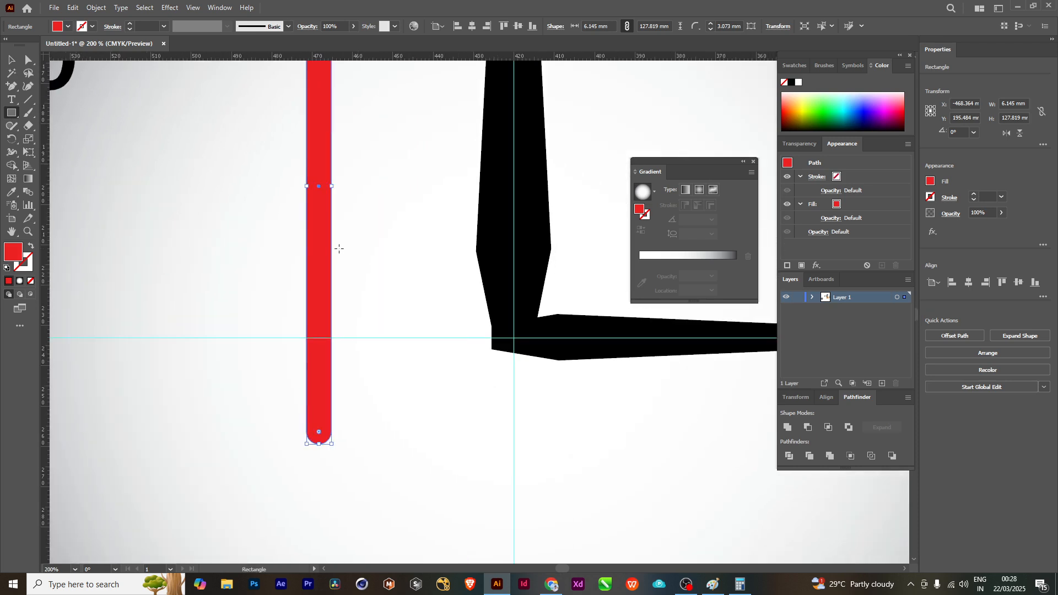
- Copy the red bar, shorten the copy to about 15.6 mm, place it over the original's lower end and enlarge it to about 8.3 mm wide
{"action": "key", "text": "v"}
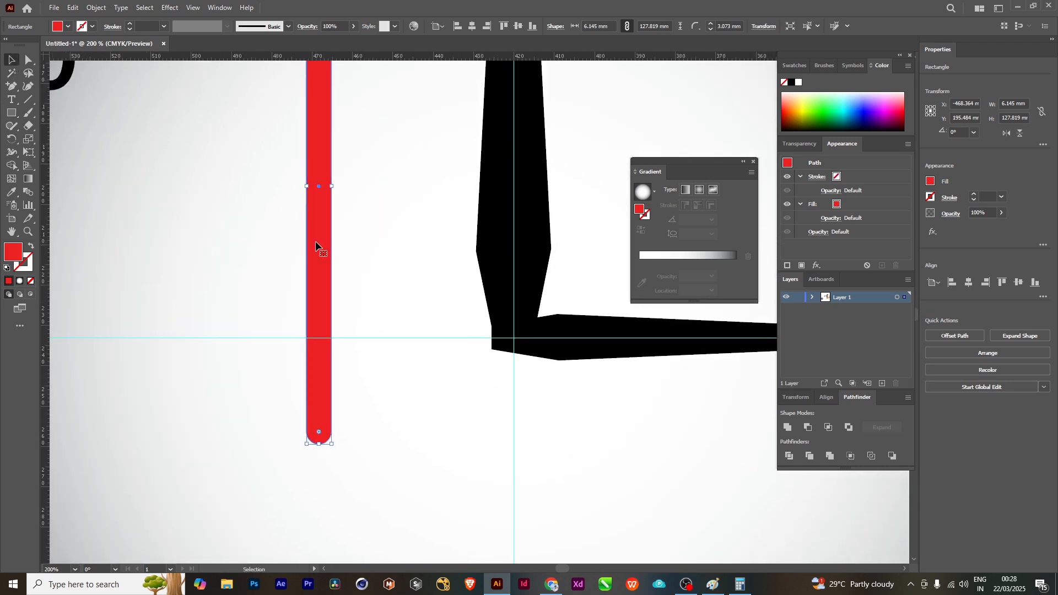
{"action": "left_click_drag", "start_coordinate": [316, 246], "coordinate": [381, 250]}
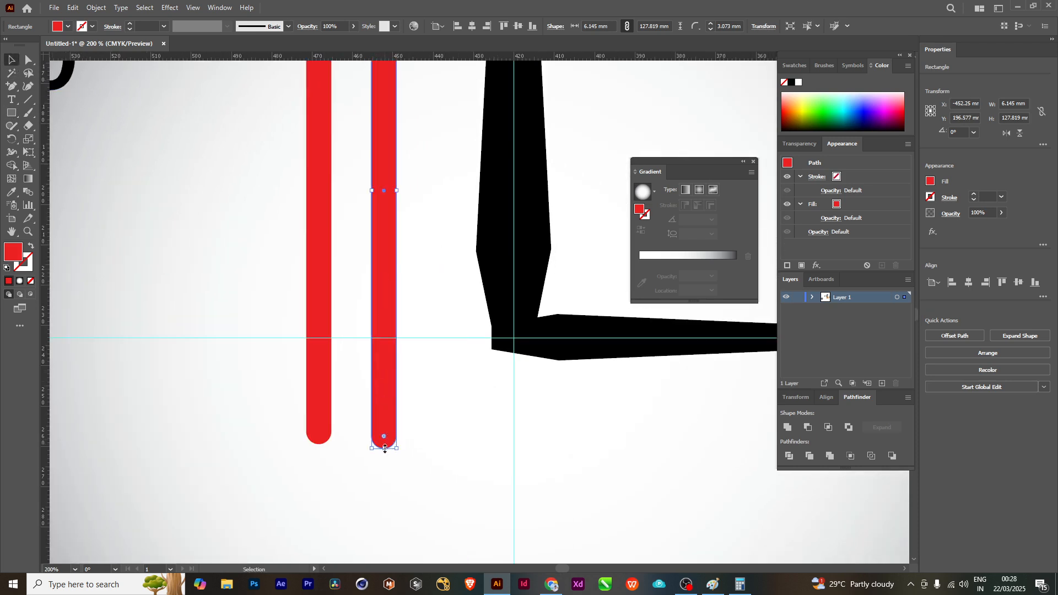
{"action": "left_click_drag", "start_coordinate": [385, 449], "coordinate": [395, 193]}
{"action": "left_click_drag", "start_coordinate": [385, 148], "coordinate": [336, 429]}
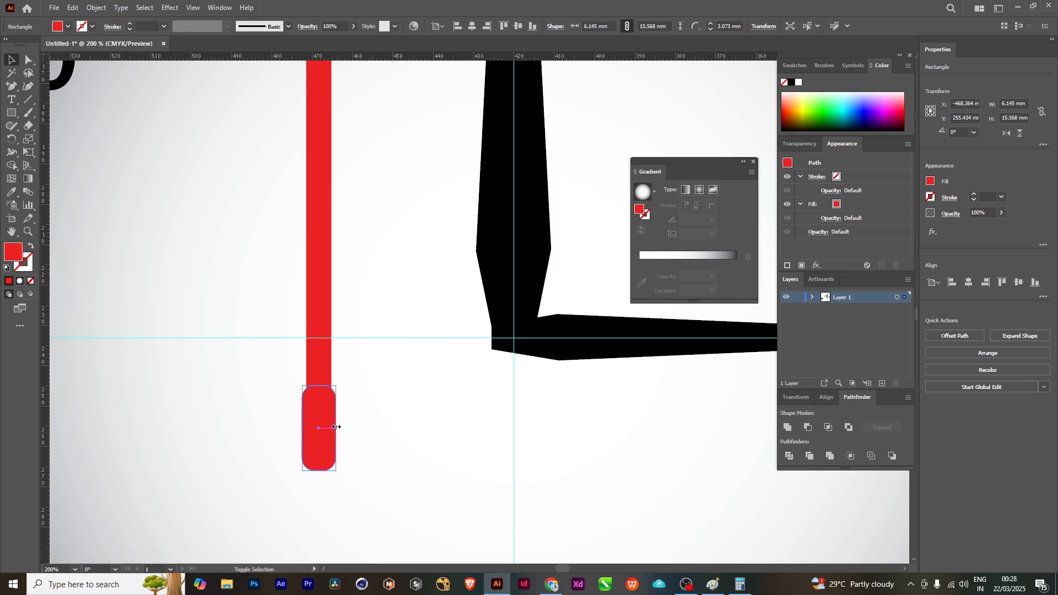
{"action": "left_click", "coordinate": [246, 292]}
{"action": "left_click", "coordinate": [318, 426]}
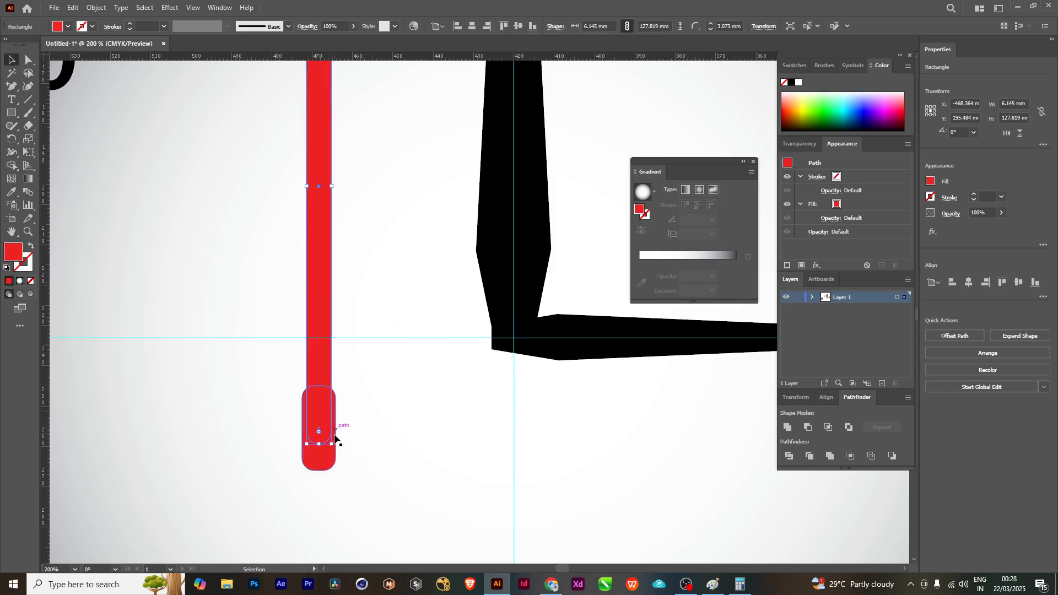
{"action": "left_click", "coordinate": [360, 432]}
- Group the long red bar with the thicker end piece as one second hand
{"action": "scroll", "coordinate": [362, 227], "scroll_direction": "down", "scroll_amount": 4}
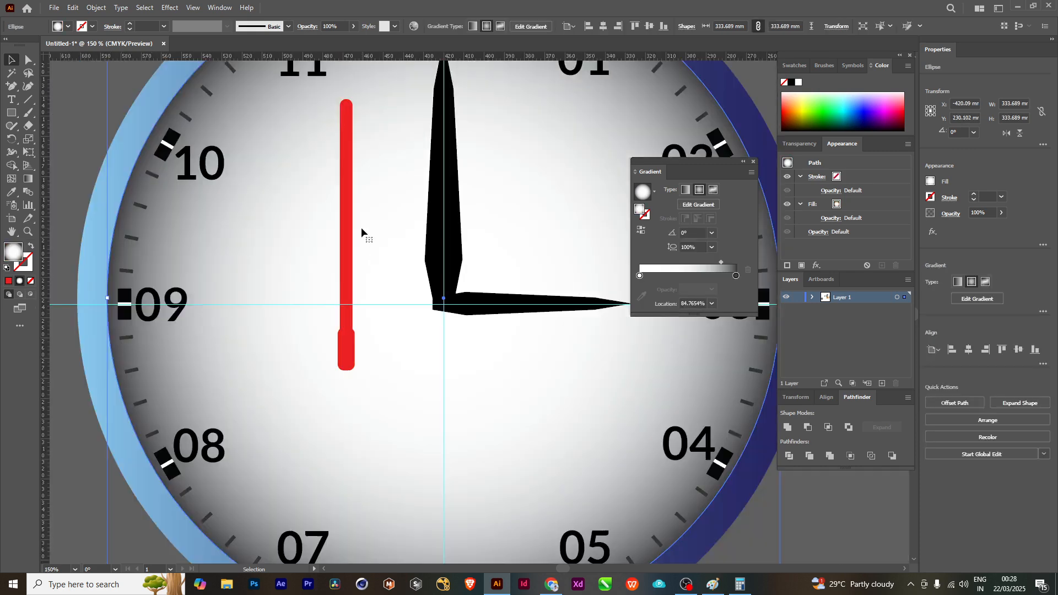
{"action": "left_click", "coordinate": [324, 332]}
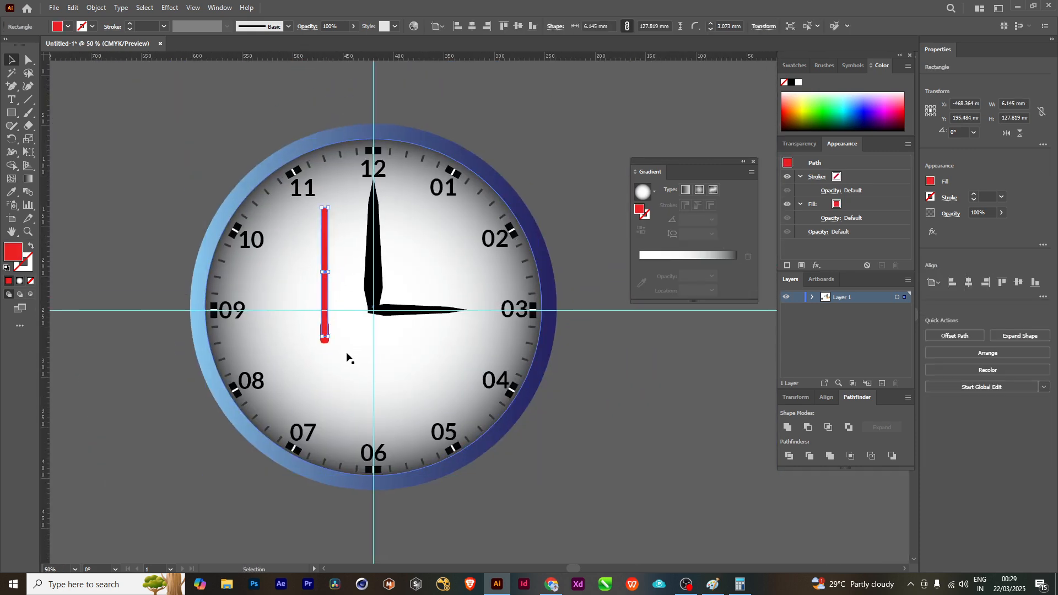
{"action": "scroll", "coordinate": [314, 347], "scroll_direction": "up", "scroll_amount": 2}
{"action": "scroll", "coordinate": [311, 345], "scroll_direction": "down", "scroll_amount": 1}
{"action": "scroll", "coordinate": [306, 331], "scroll_direction": "up", "scroll_amount": 4}
{"action": "left_click", "coordinate": [309, 356], "text": "shift"}
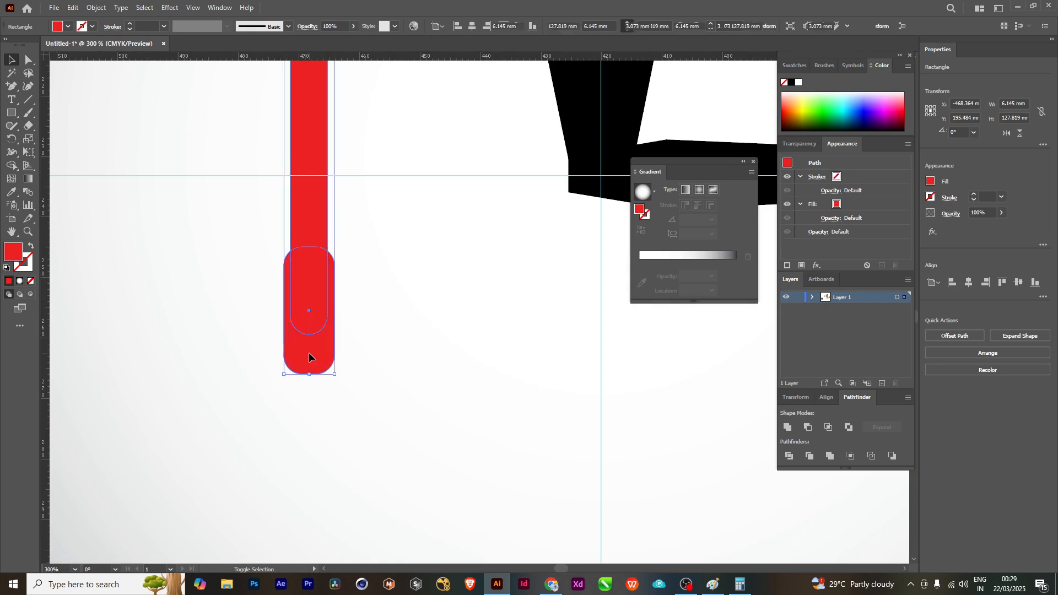
{"action": "scroll", "coordinate": [309, 353], "scroll_direction": "down", "scroll_amount": 5}
{"action": "key", "text": "ctrl+g"}
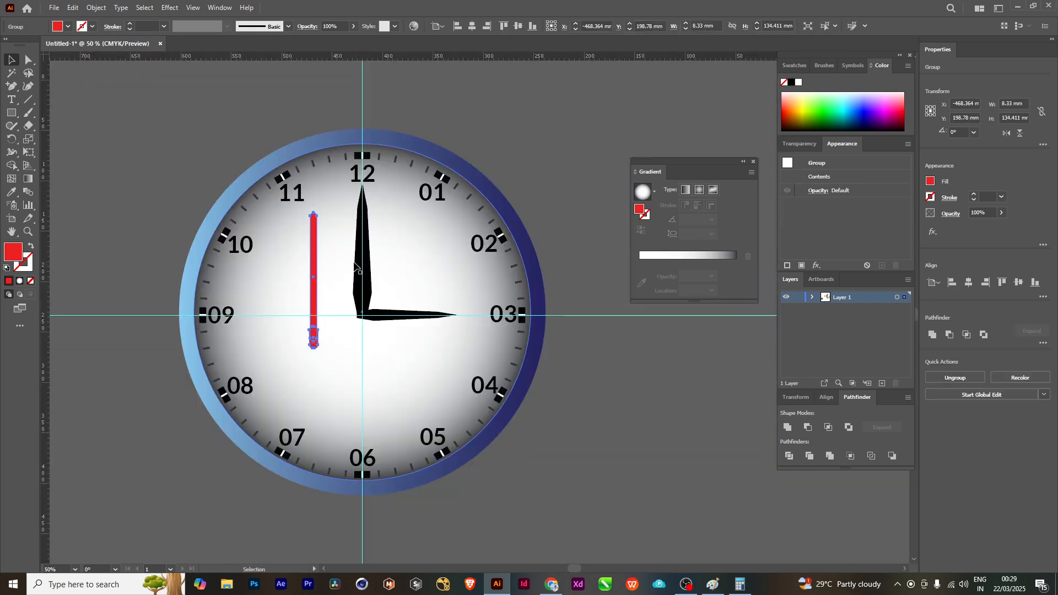
- Move the red second hand across to the 03 side of the long hand, and check the reference clock in the browser before returning to Illustrator
{"action": "scroll", "coordinate": [309, 278], "scroll_direction": "up", "scroll_amount": 2}
{"action": "left_click_drag", "start_coordinate": [293, 243], "coordinate": [444, 258]}
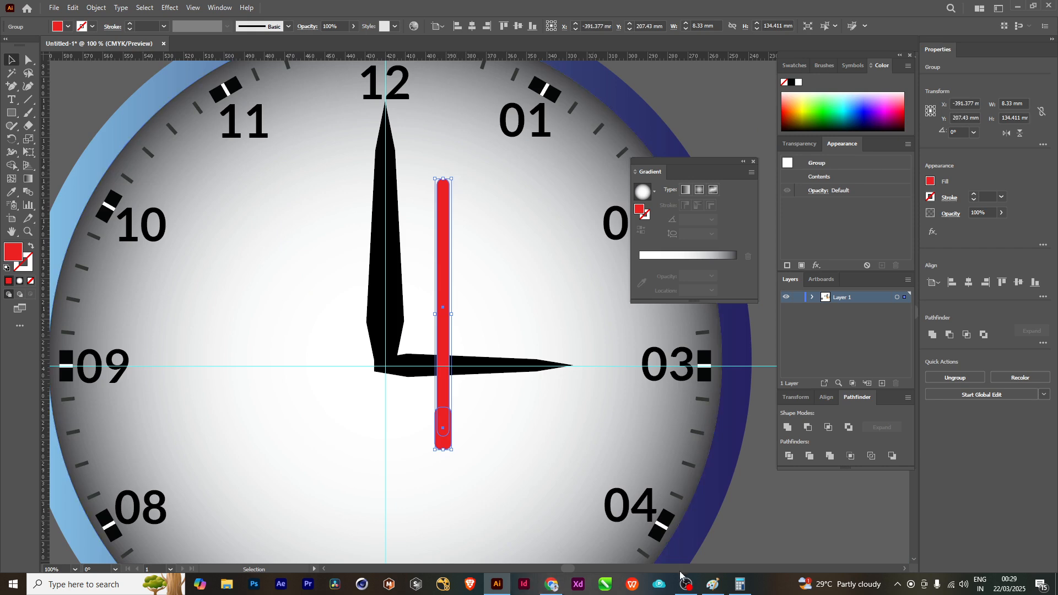
{"action": "left_click", "coordinate": [548, 585]}
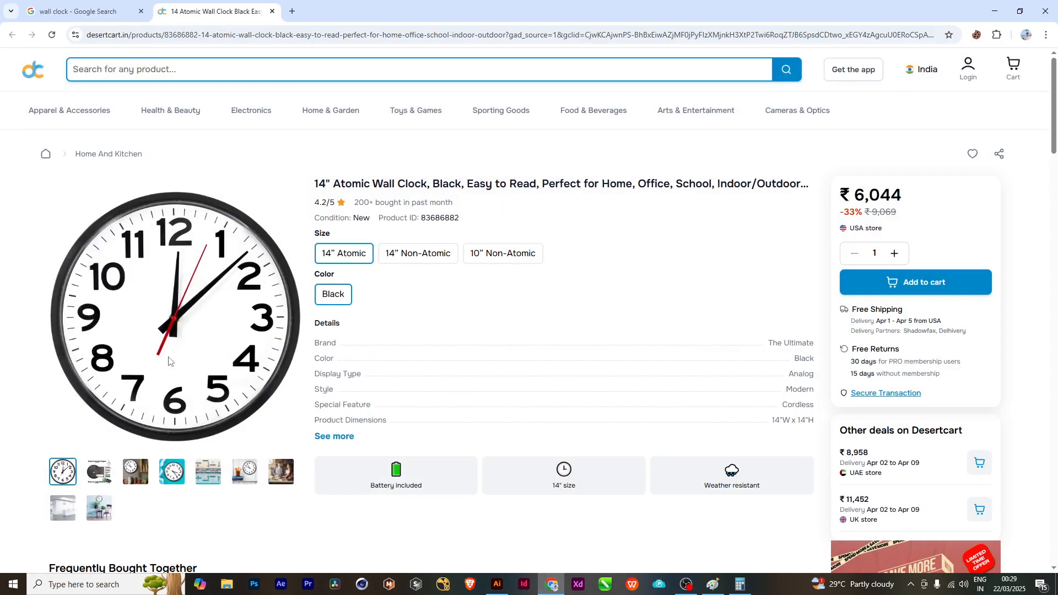
{"action": "left_click", "coordinate": [998, 12]}
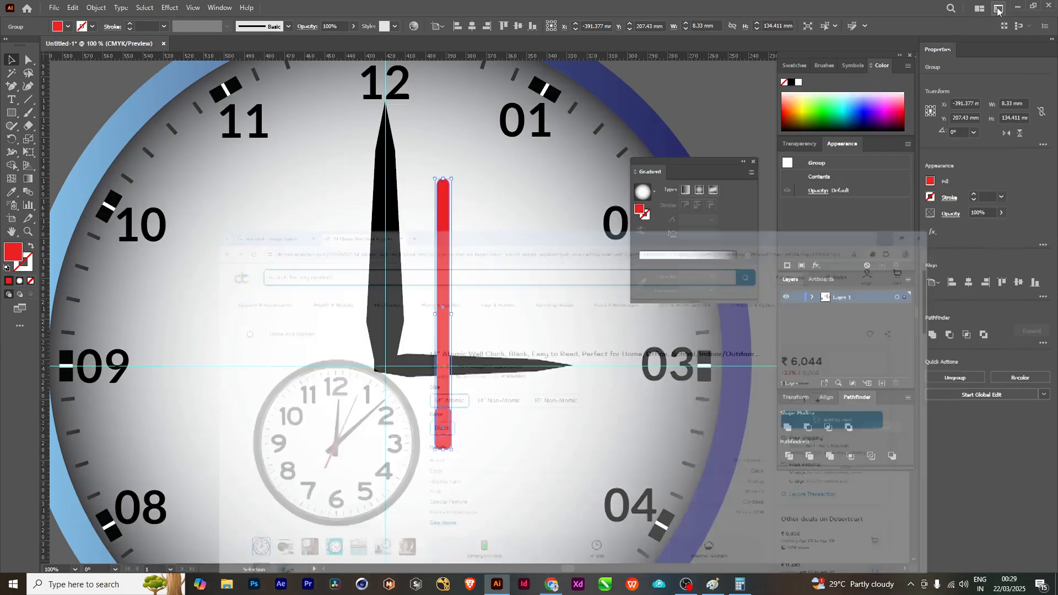
- Rotate the red second hand to about 314.7°, slim it slightly and place its thick end over the clock centre
{"action": "left_click_drag", "start_coordinate": [443, 179], "coordinate": [553, 186]}
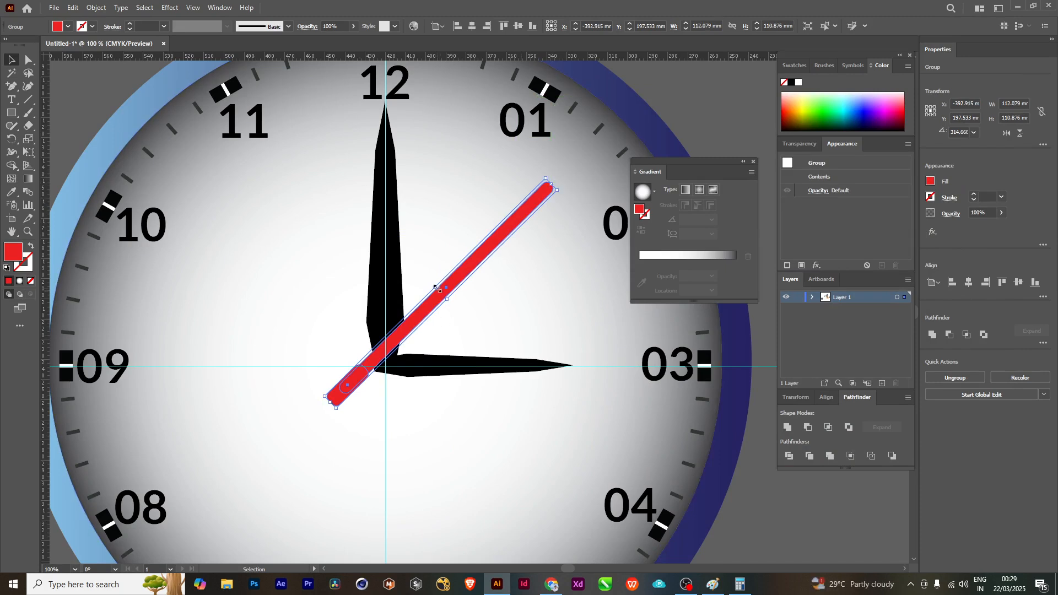
{"action": "left_click_drag", "start_coordinate": [439, 283], "coordinate": [461, 288]}
{"action": "left_click", "coordinate": [491, 317]}
{"action": "scroll", "coordinate": [288, 248], "scroll_direction": "down", "scroll_amount": 2}
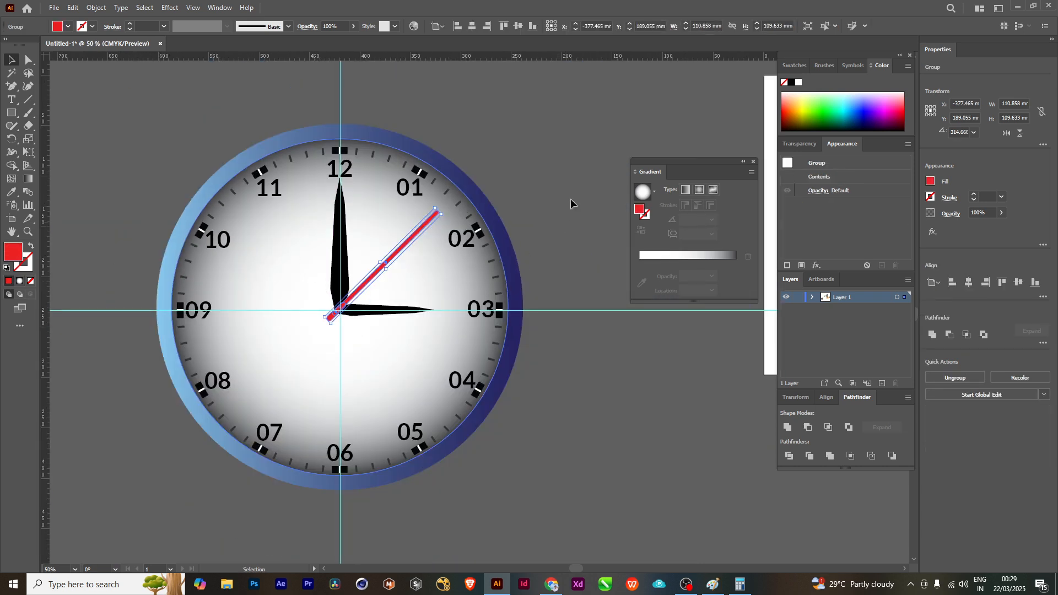
- Shift the red second hand down by about 2.3 mm so its thick end crosses the intersection of the guides
{"action": "left_click", "coordinate": [560, 155]}
{"action": "left_click_drag", "start_coordinate": [412, 348], "coordinate": [450, 335]}
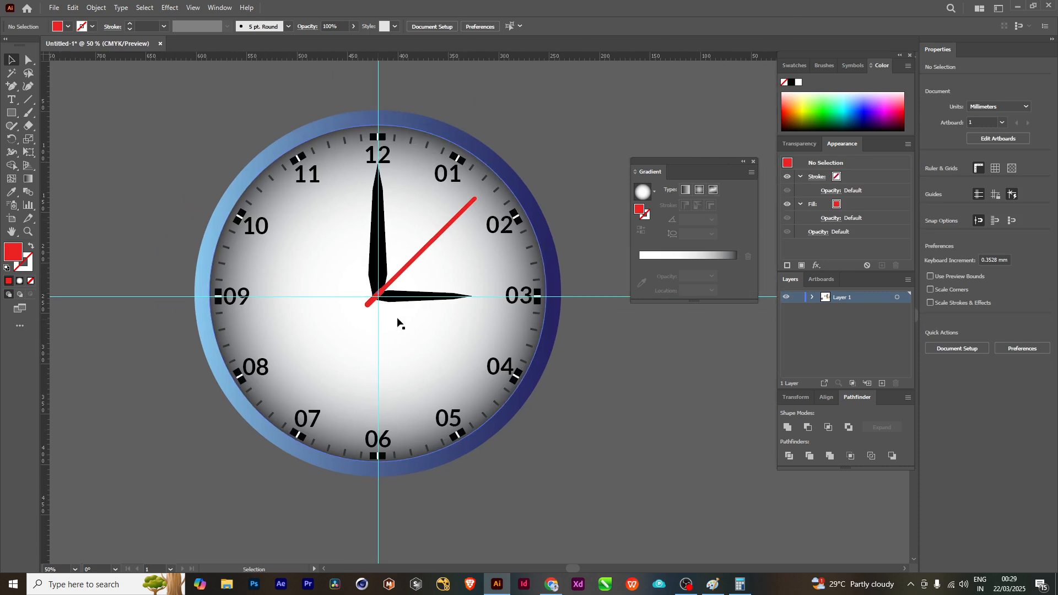
{"action": "scroll", "coordinate": [373, 300], "scroll_direction": "up", "scroll_amount": 5}
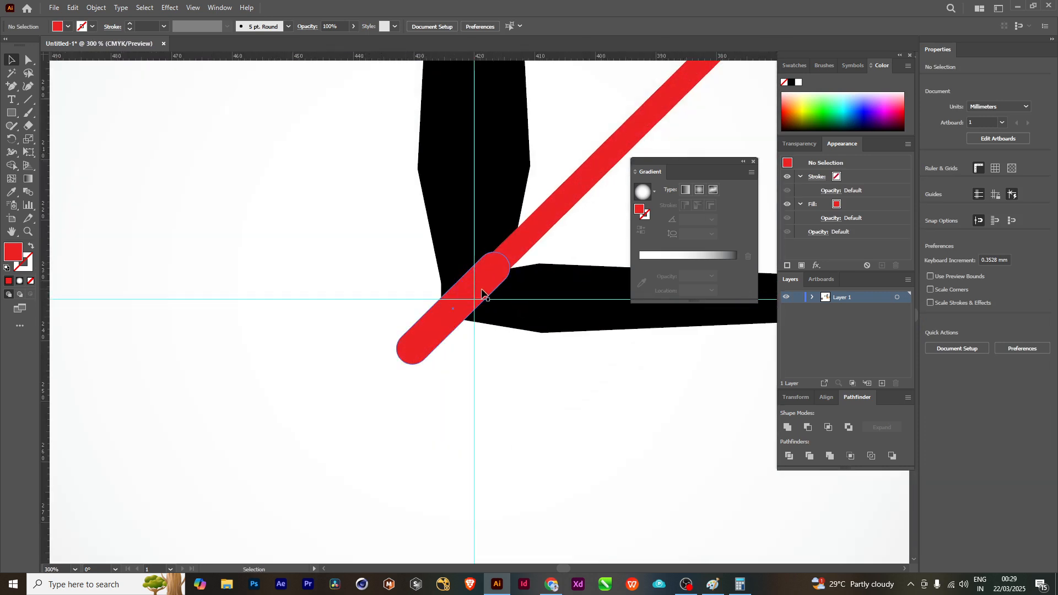
{"action": "left_click_drag", "start_coordinate": [522, 249], "coordinate": [522, 261]}
{"action": "scroll", "coordinate": [300, 259], "scroll_direction": "down", "scroll_amount": 2}
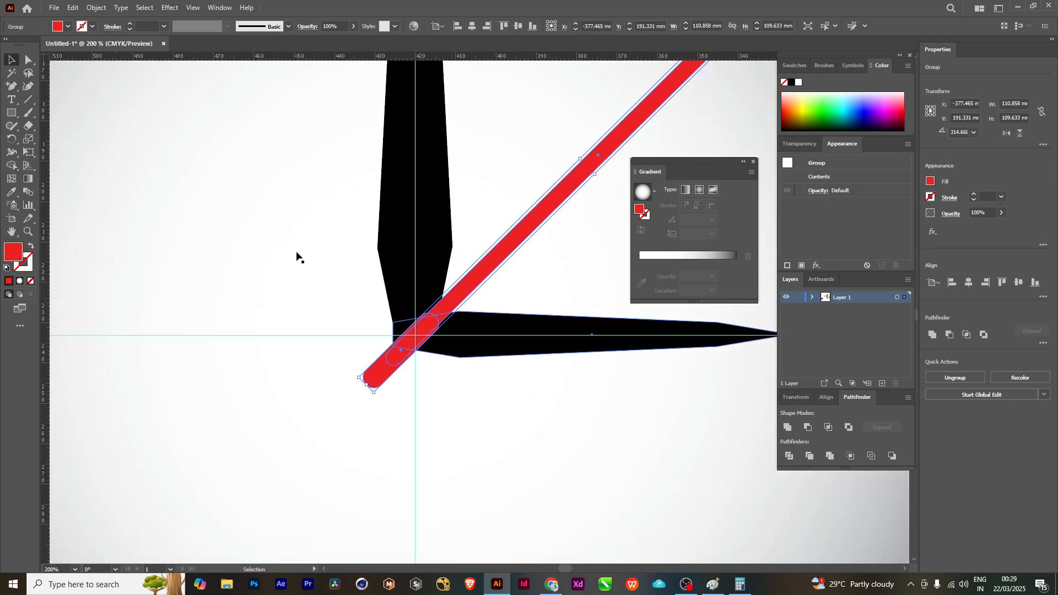
- Draw a gradient-filled circle about 4.2 mm in diameter centred on the intersection of the guides, over the hands
{"action": "left_click", "coordinate": [381, 375]}
{"action": "left_click", "coordinate": [11, 112]}
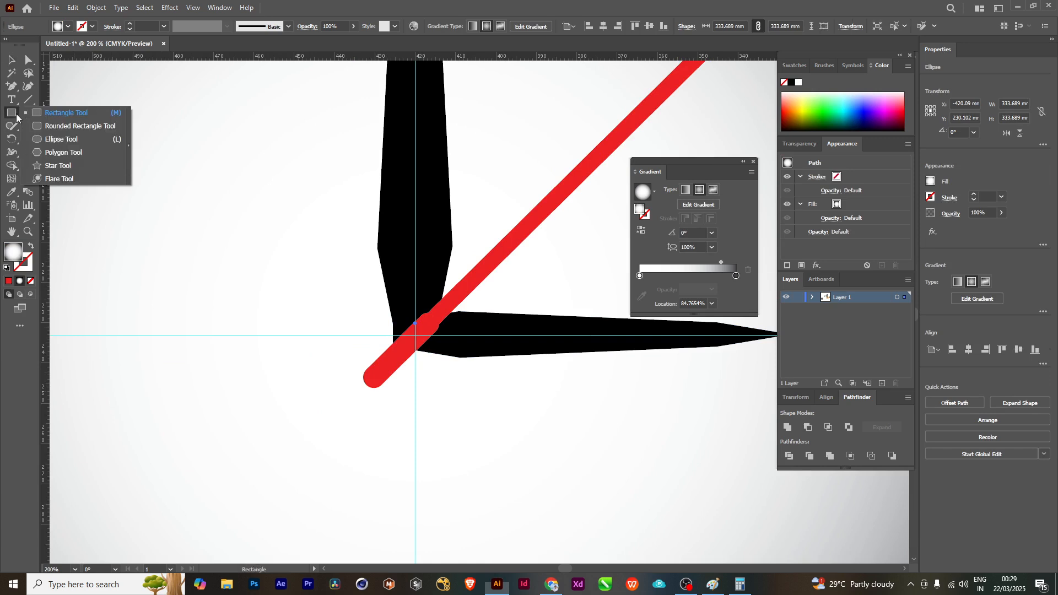
{"action": "left_click", "coordinate": [62, 139]}
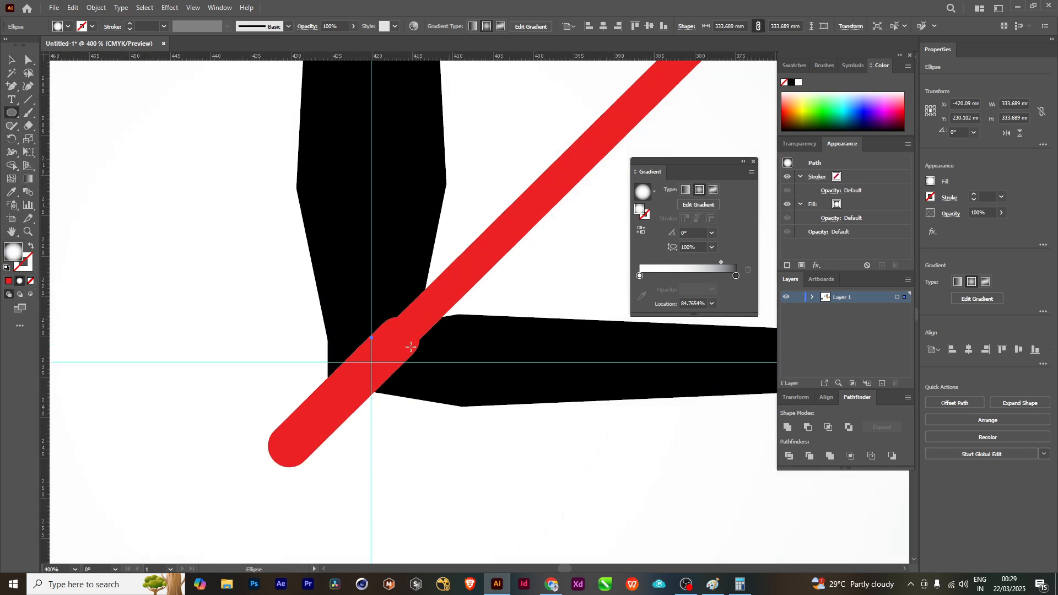
{"action": "scroll", "coordinate": [459, 308], "scroll_direction": "up", "scroll_amount": 2}
{"action": "left_click_drag", "start_coordinate": [370, 362], "coordinate": [354, 348]}
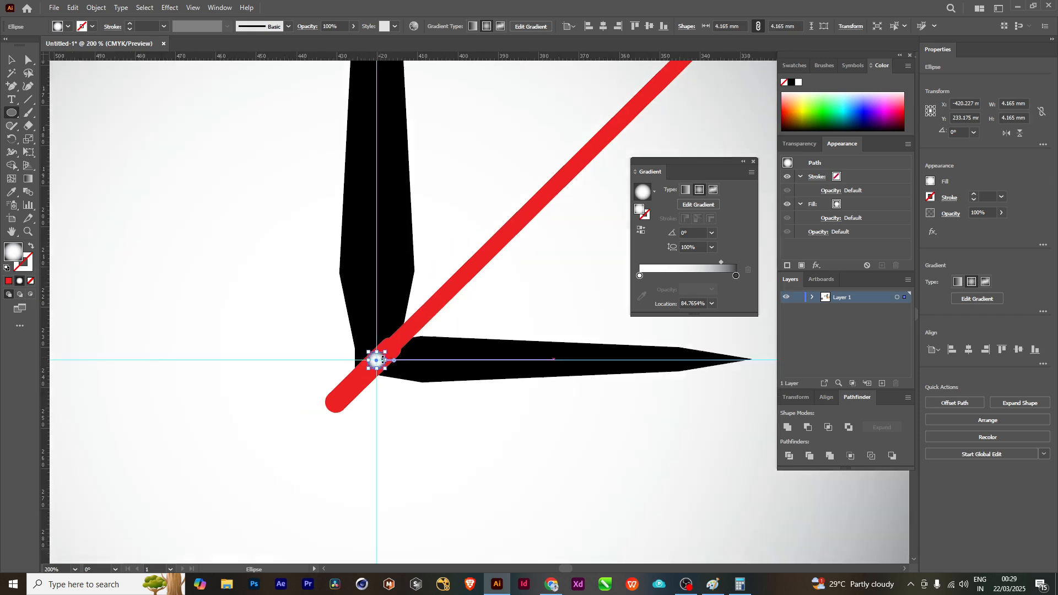
- Fill the centre pin circle with solid dark brown-red 3A0E0E in place of its gradient
{"action": "double_click", "coordinate": [19, 253]}
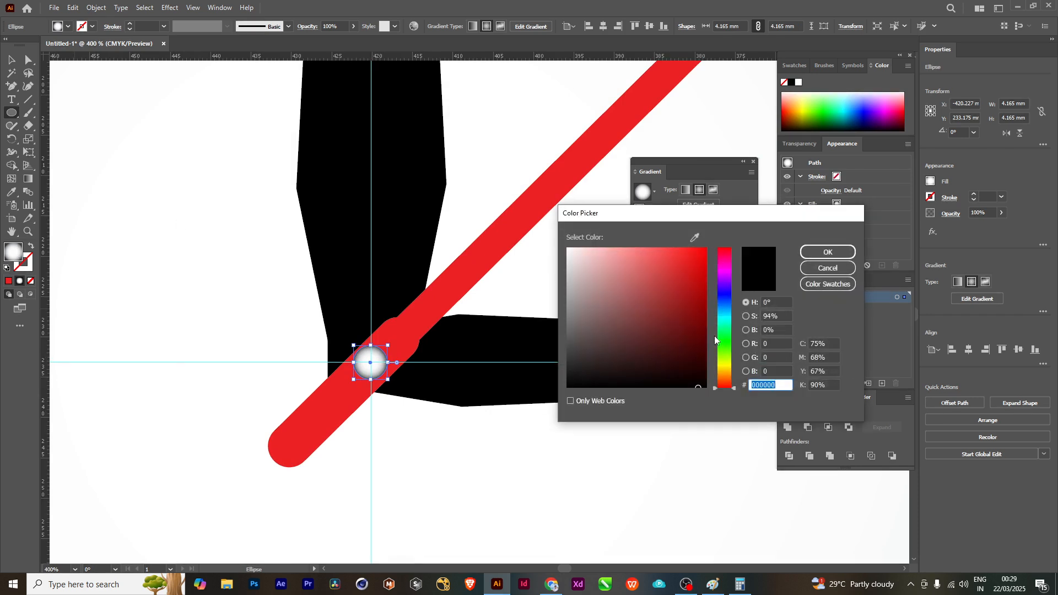
{"action": "left_click_drag", "start_coordinate": [678, 309], "coordinate": [673, 355]}
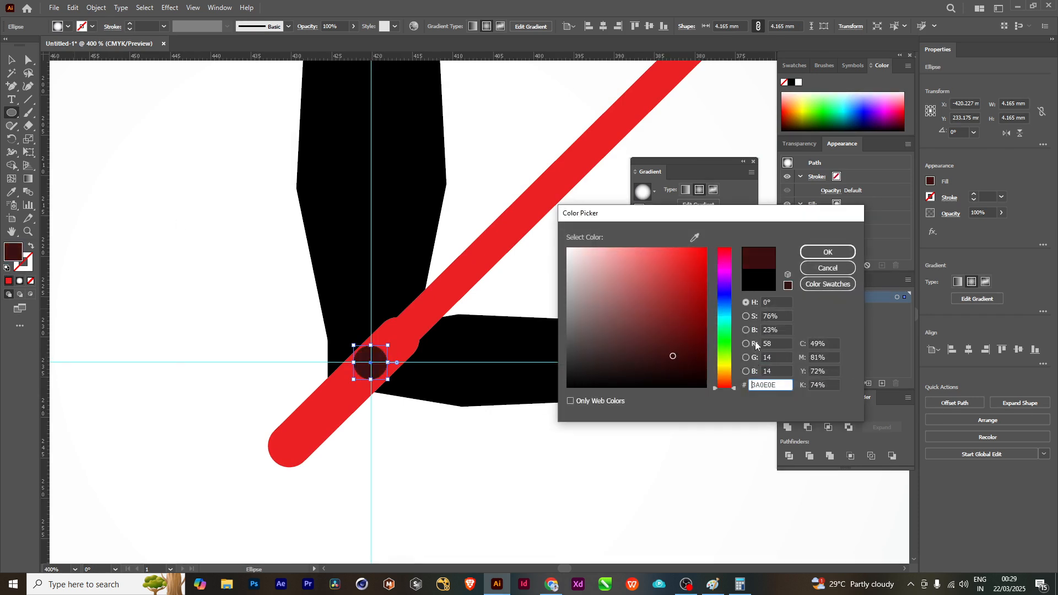
{"action": "left_click", "coordinate": [822, 252]}
{"action": "left_click", "coordinate": [7, 62]}
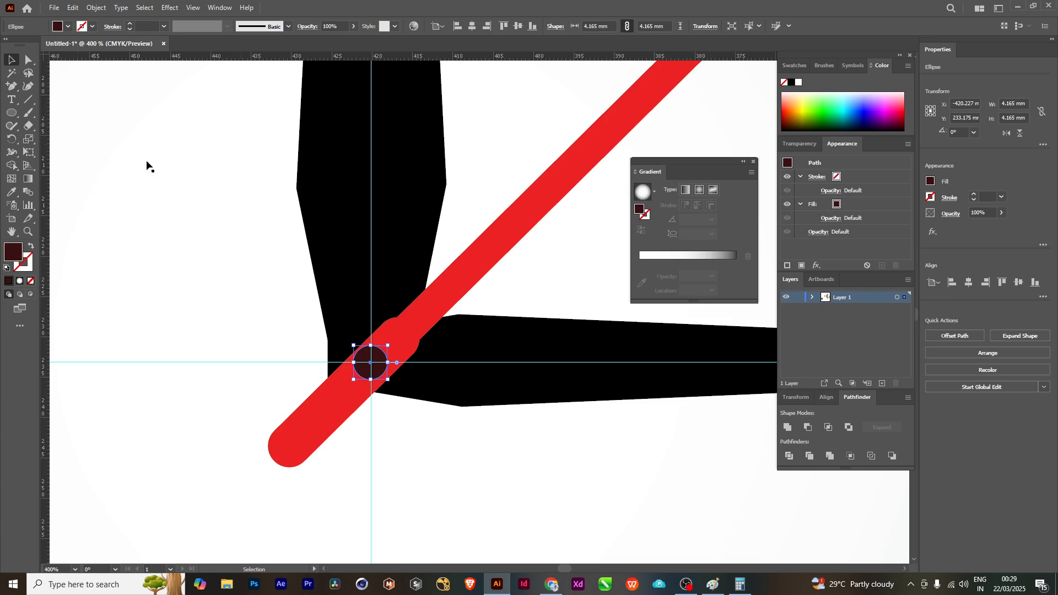
{"action": "key", "text": "period"}
{"action": "scroll", "coordinate": [364, 358], "scroll_direction": "up", "scroll_amount": 3}
{"action": "key", "text": "comma"}
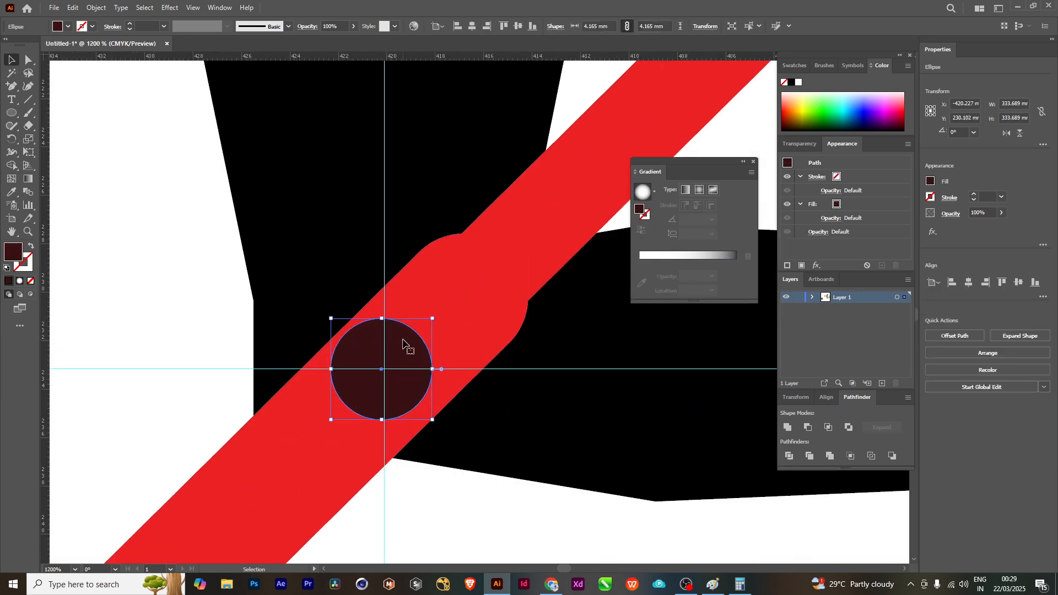
- Undo the edits back to before the hands were added, and redo all of them
{"action": "key", "text": "ctrl+z"}
{"action": "scroll", "coordinate": [421, 341], "scroll_direction": "down", "scroll_amount": 1}
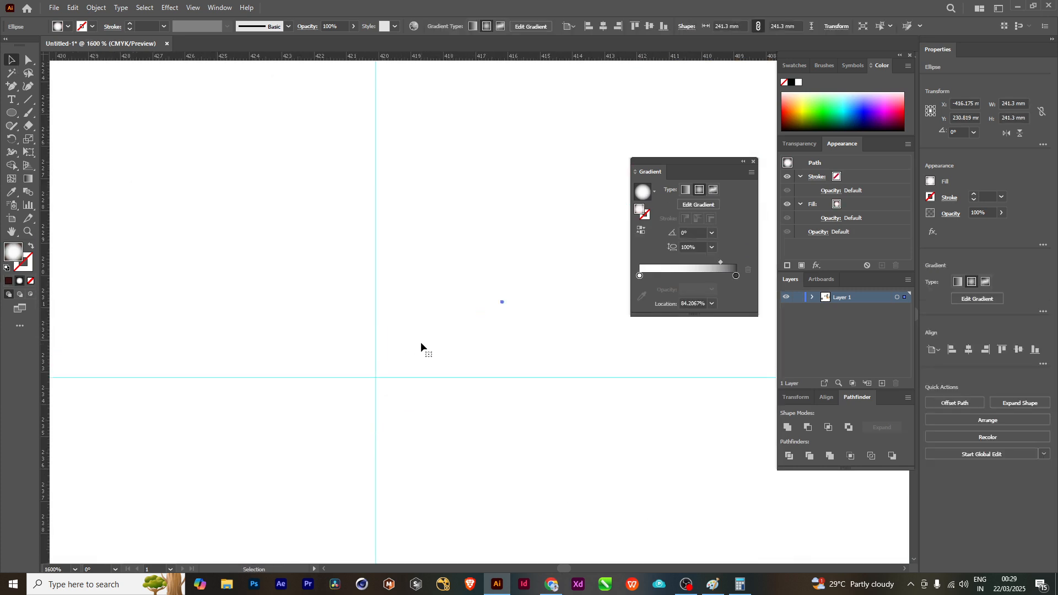
{"action": "scroll", "coordinate": [414, 366], "scroll_direction": "down", "scroll_amount": 2}
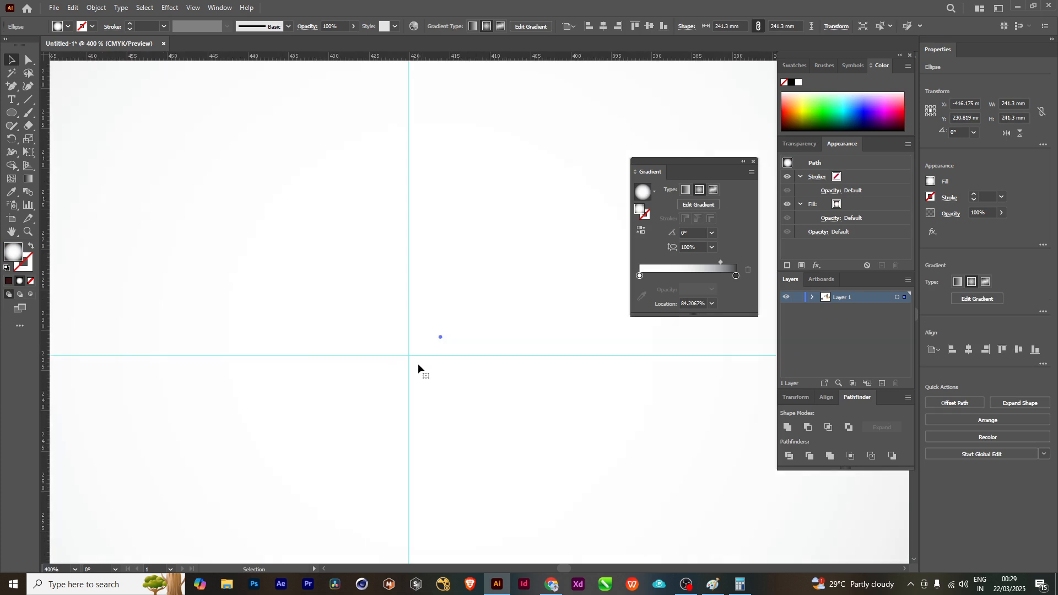
{"action": "scroll", "coordinate": [418, 366], "scroll_direction": "down", "scroll_amount": 7}
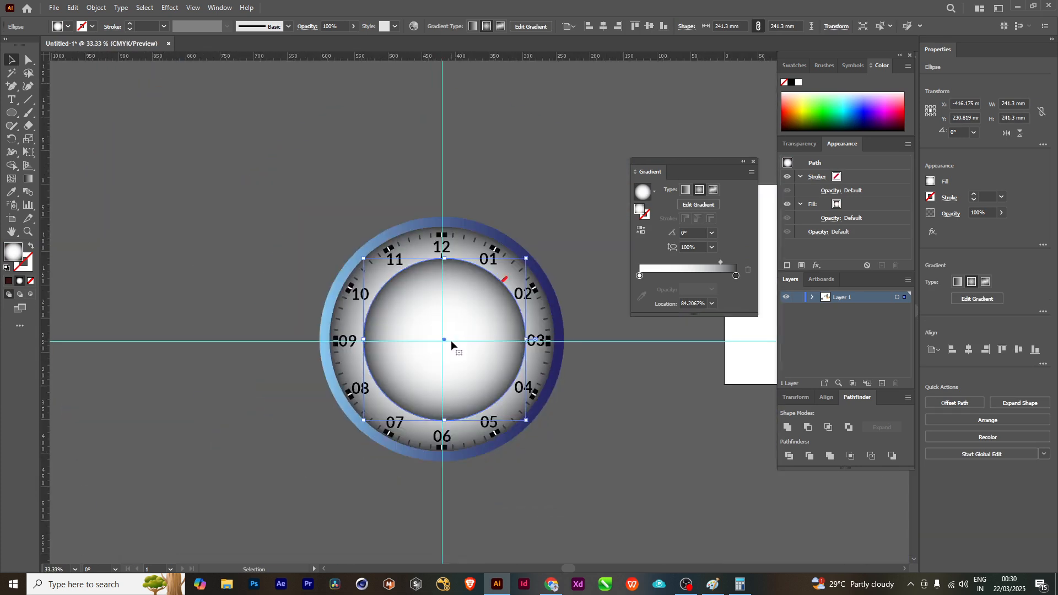
{"action": "scroll", "coordinate": [450, 341], "scroll_direction": "up", "scroll_amount": 1}
{"action": "key", "text": "ctrl+shift+z"}
{"action": "scroll", "coordinate": [450, 340], "scroll_direction": "up", "scroll_amount": 1}
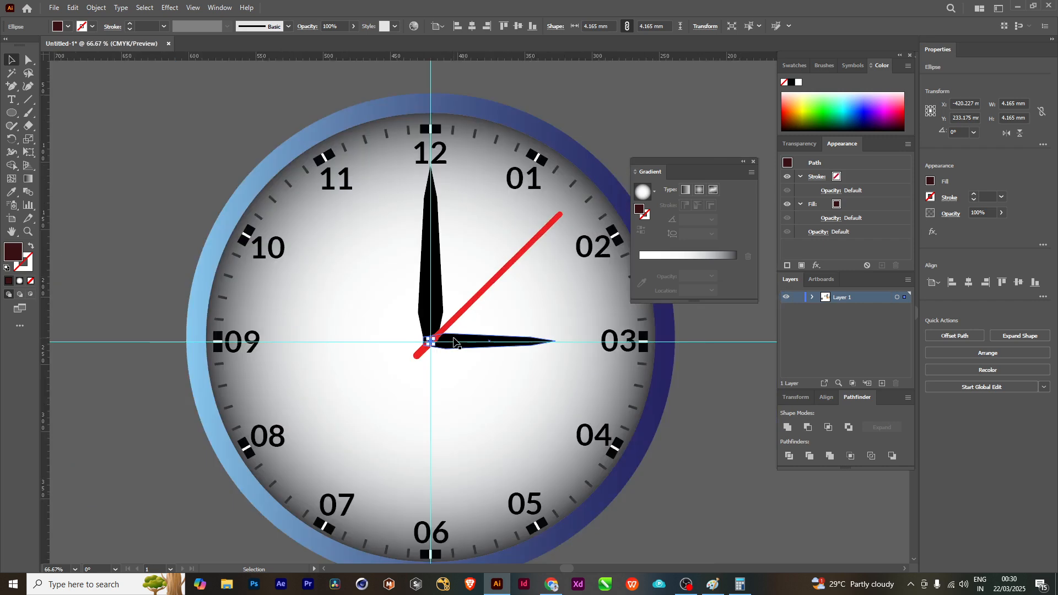
- Duplicate the dark pin circle in place and scale the copy about its centre to about 2.8 mm in diameter
{"action": "scroll", "coordinate": [429, 341], "scroll_direction": "up", "scroll_amount": 4}
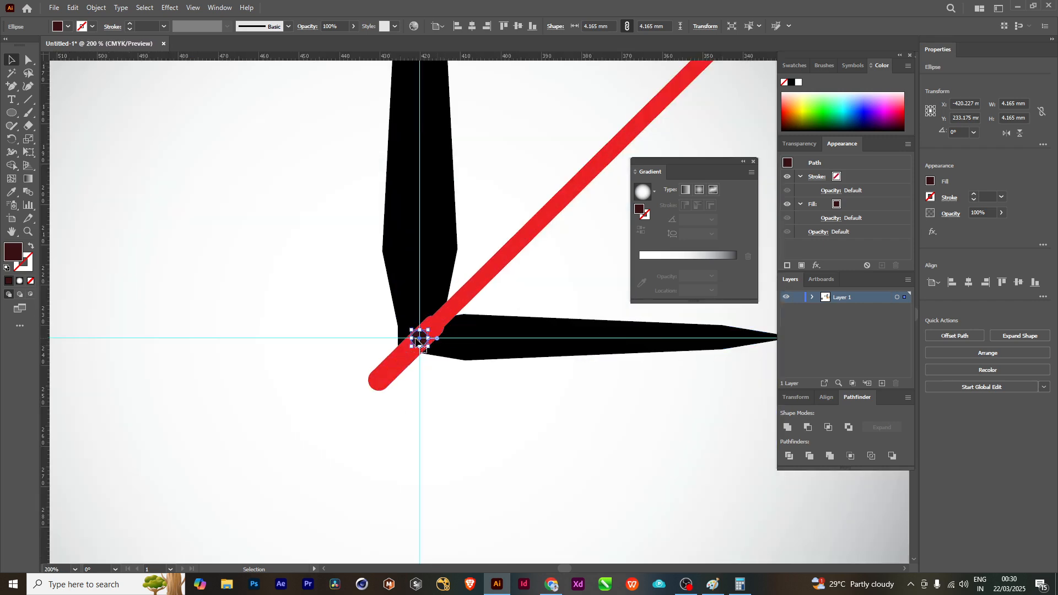
{"action": "scroll", "coordinate": [402, 336], "scroll_direction": "up", "scroll_amount": 4}
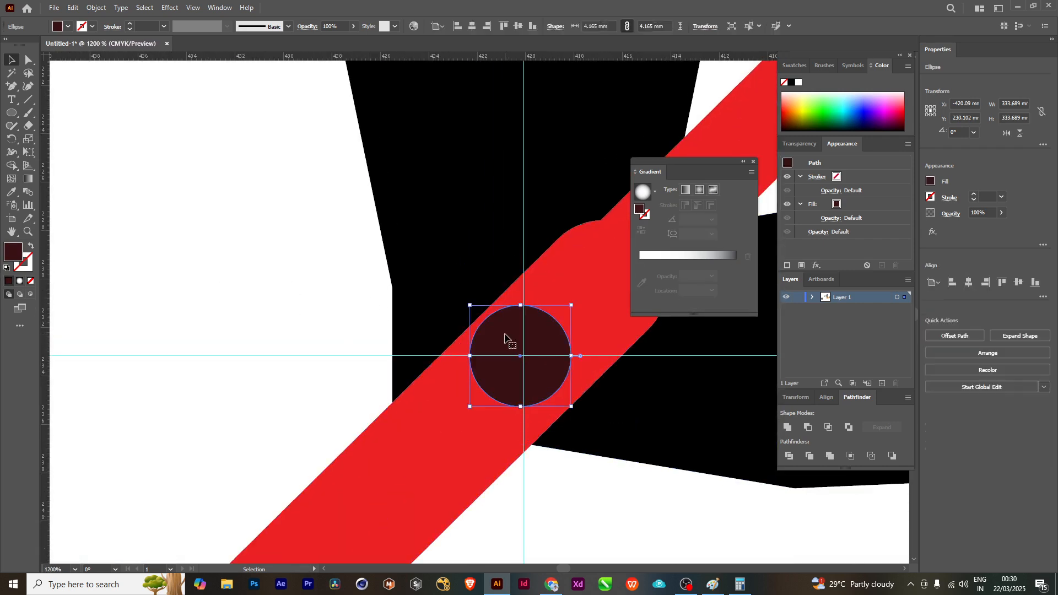
{"action": "key", "text": "v"}
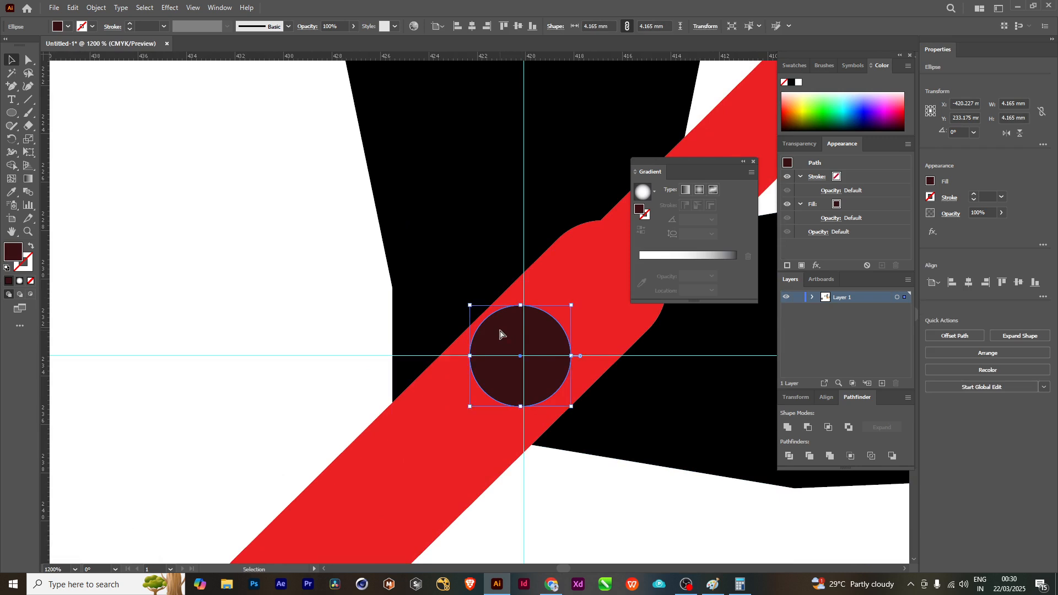
{"action": "key", "text": "a"}
{"action": "key", "text": "v"}
{"action": "left_click_drag", "start_coordinate": [571, 306], "coordinate": [554, 323]}
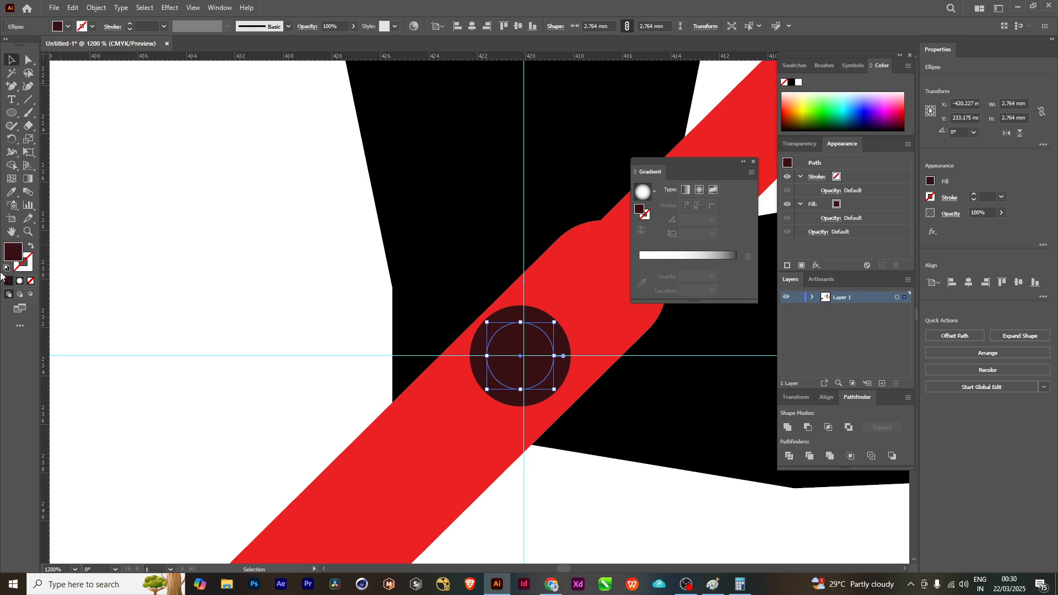
- Fill the smaller inner pin circle with white FFFFFF and deselect it
{"action": "double_click", "coordinate": [15, 258]}
{"action": "left_click_drag", "start_coordinate": [631, 296], "coordinate": [519, 230]}
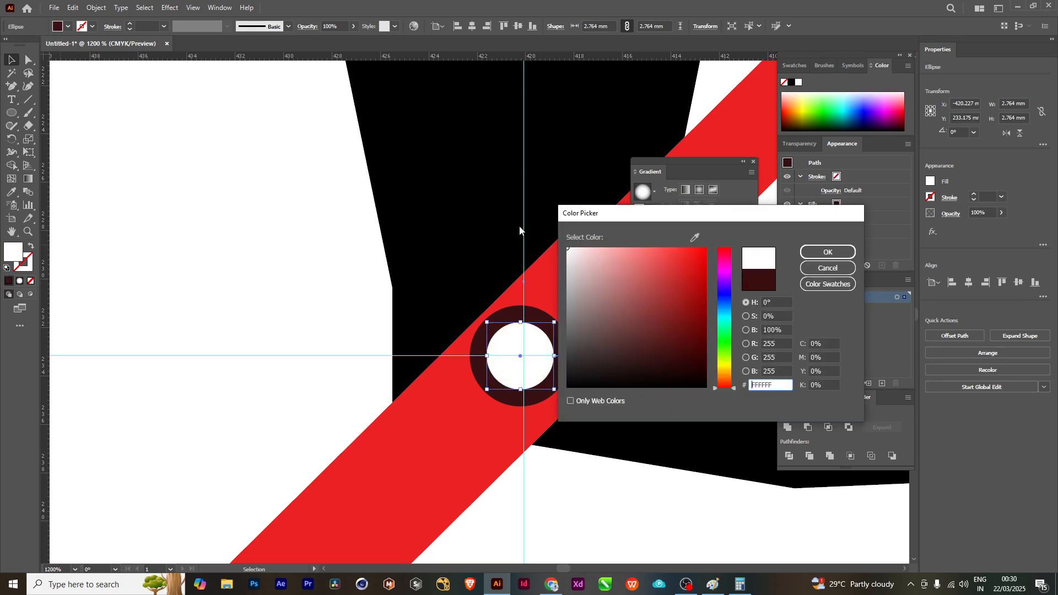
{"action": "left_click", "coordinate": [851, 249]}
{"action": "scroll", "coordinate": [474, 300], "scroll_direction": "down", "scroll_amount": 2}
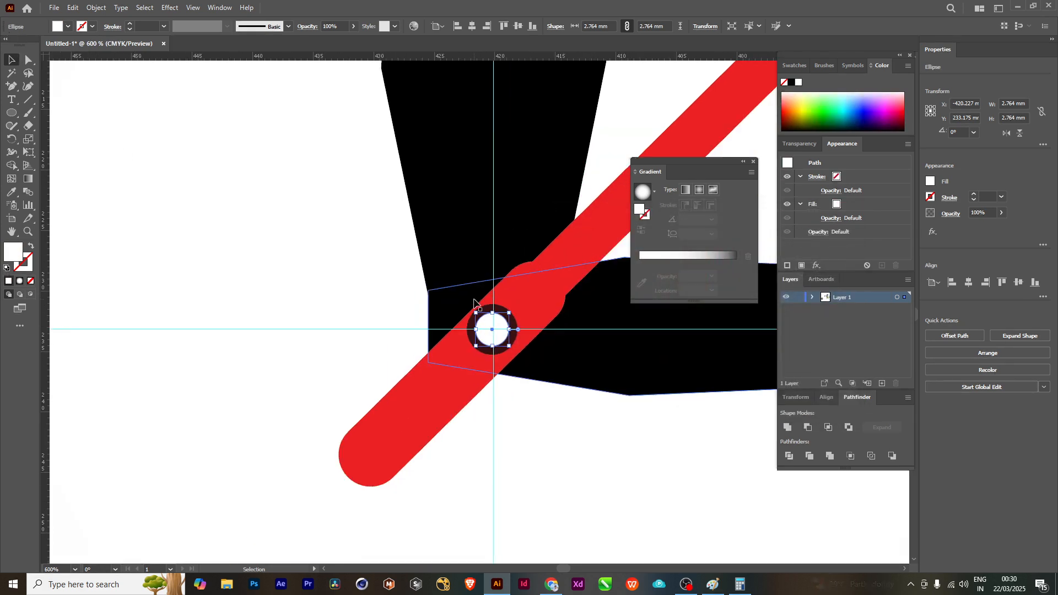
{"action": "scroll", "coordinate": [461, 343], "scroll_direction": "down", "scroll_amount": 7}
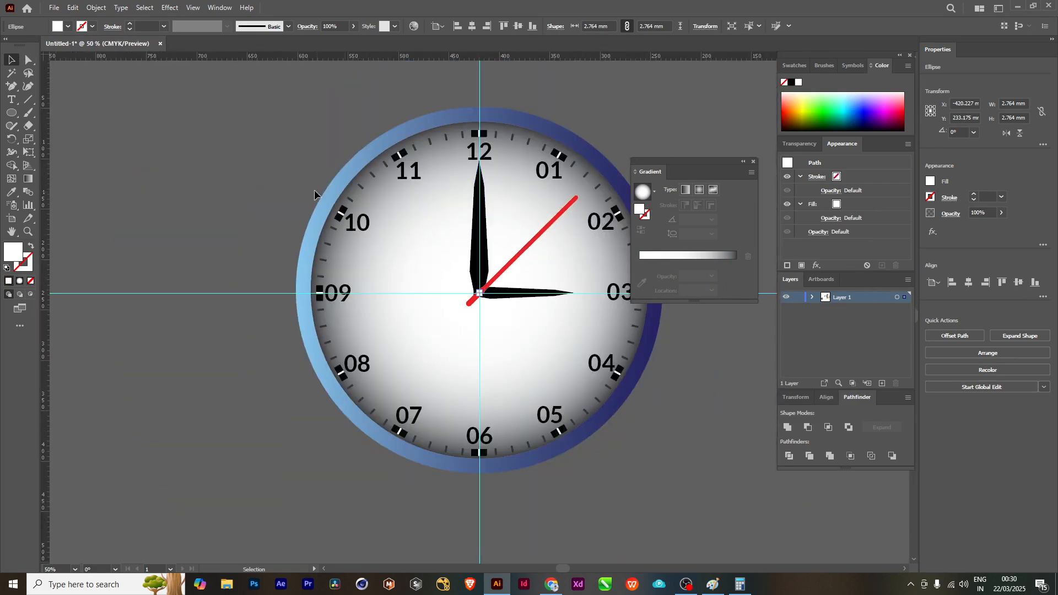
{"action": "left_click", "coordinate": [290, 177]}
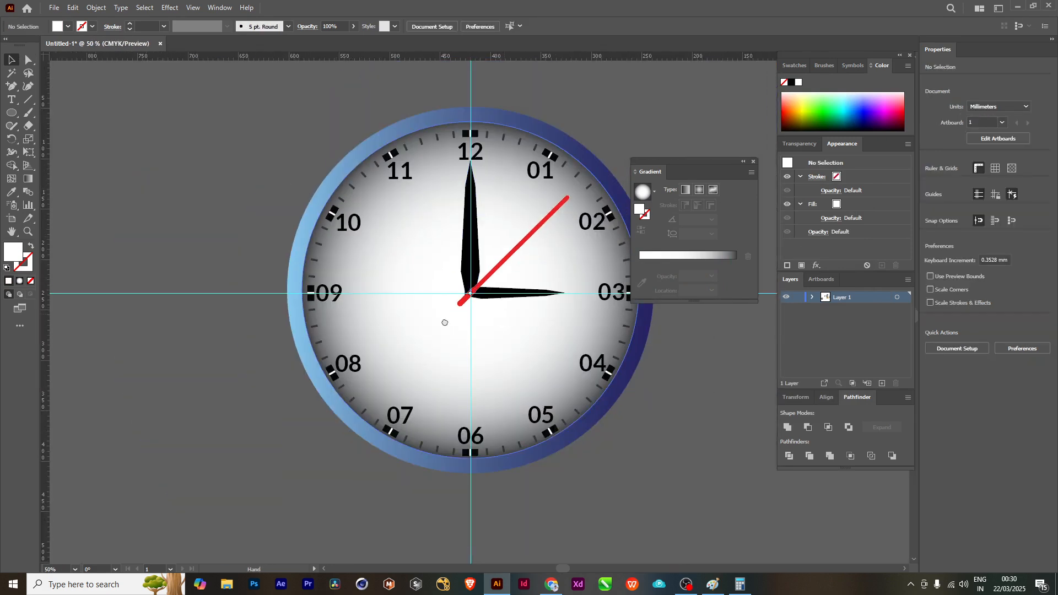
- Select all the clock artwork together with its guides and group it
{"action": "scroll", "coordinate": [274, 342], "scroll_direction": "down", "scroll_amount": 1}
{"action": "key", "text": "ctrl+a"}
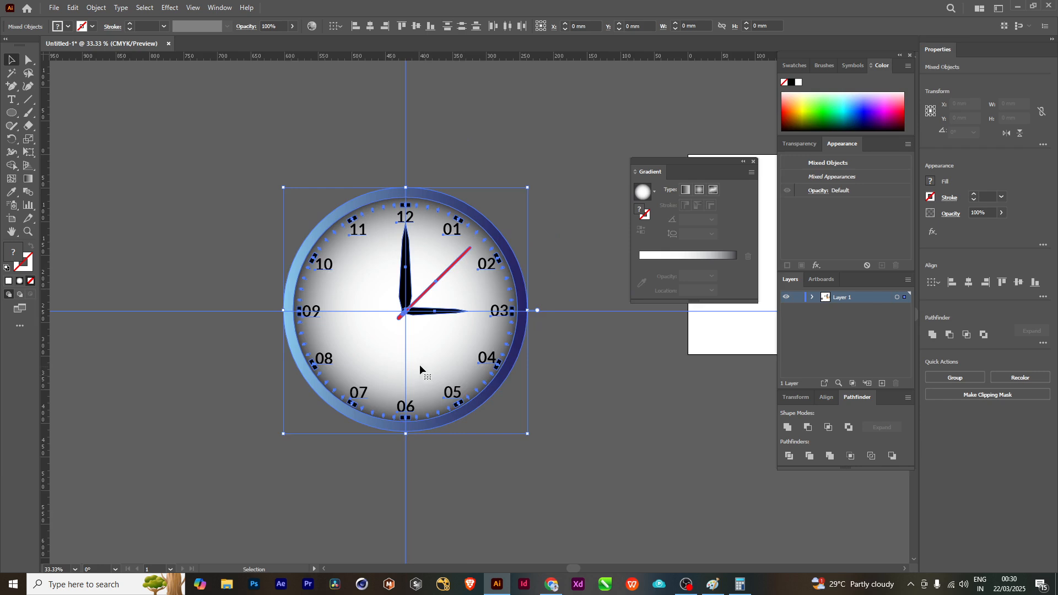
{"action": "scroll", "coordinate": [420, 352], "scroll_direction": "left", "scroll_amount": 2}
{"action": "scroll", "coordinate": [452, 282], "scroll_direction": "right", "scroll_amount": 1}
{"action": "left_click", "coordinate": [297, 170]}
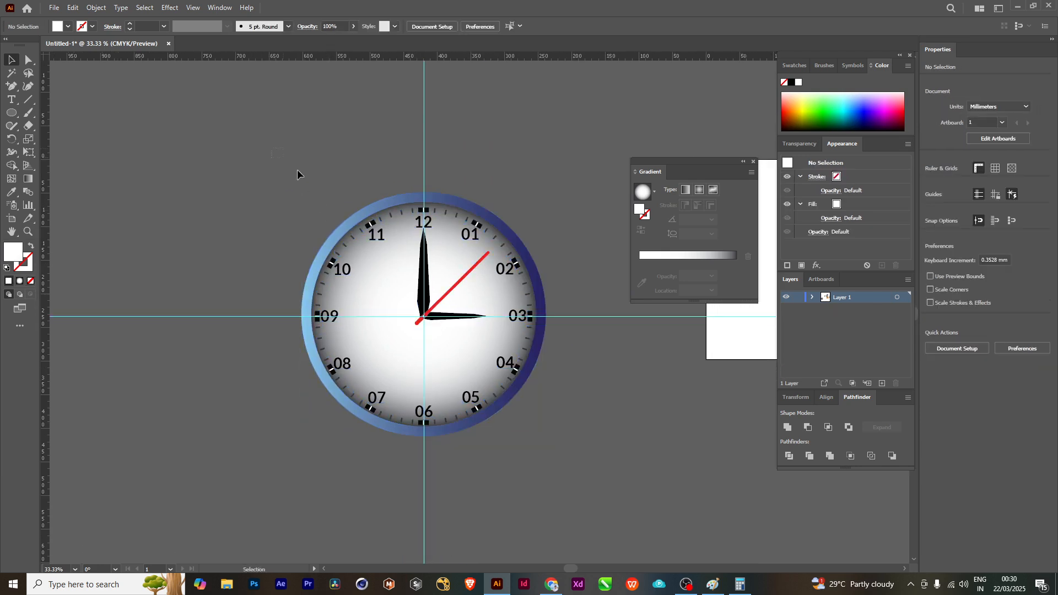
{"action": "key", "text": "ctrl+a"}
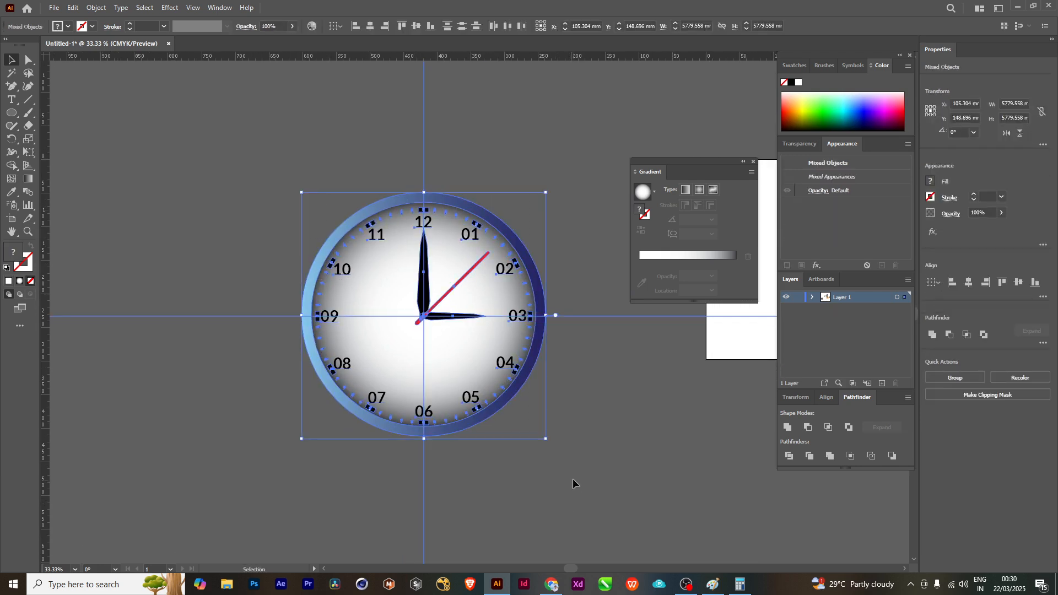
{"action": "key", "text": "ctrl+g"}
{"action": "left_click", "coordinate": [155, 195]}
- Move the grouped clock and its guides close beside the white artboard
{"action": "left_click_drag", "start_coordinate": [442, 292], "coordinate": [421, 427]}
{"action": "key", "text": "ctrl+minus"}
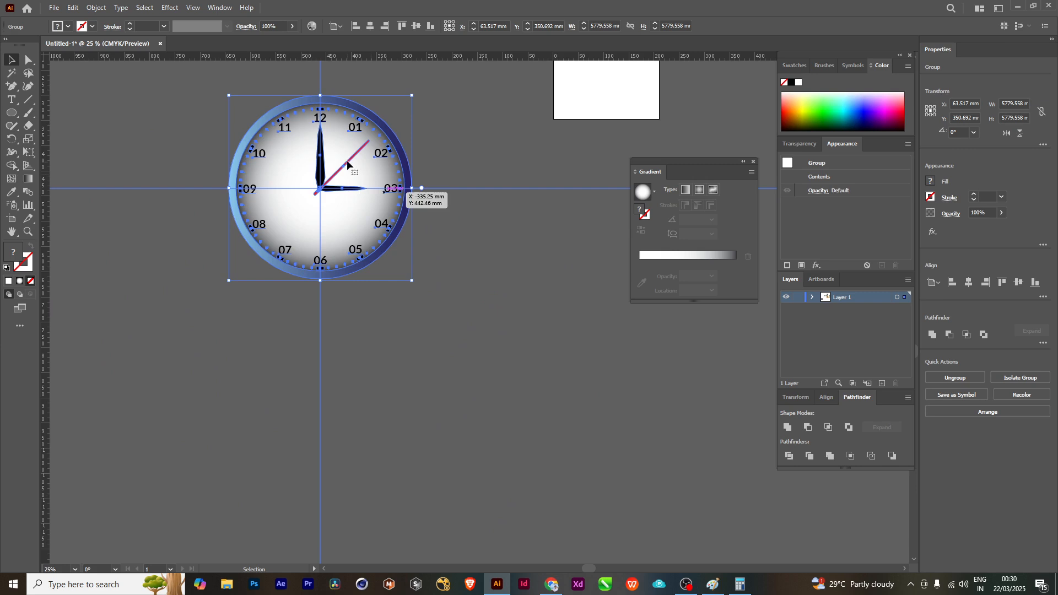
{"action": "left_click_drag", "start_coordinate": [330, 156], "coordinate": [524, 263]}
{"action": "scroll", "coordinate": [524, 263], "scroll_direction": "up", "scroll_amount": 5}
{"action": "scroll", "coordinate": [524, 263], "scroll_direction": "right", "scroll_amount": 4}
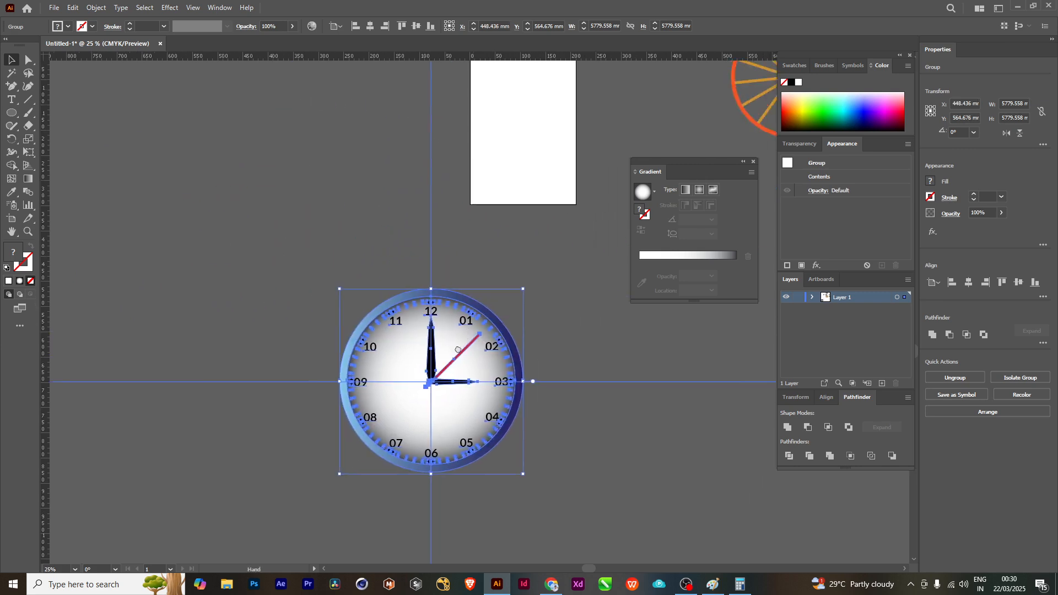
{"action": "left_click_drag", "start_coordinate": [405, 412], "coordinate": [332, 152]}
{"action": "key", "text": "ctrl+plus"}
{"action": "key", "text": "ctrl+minus"}
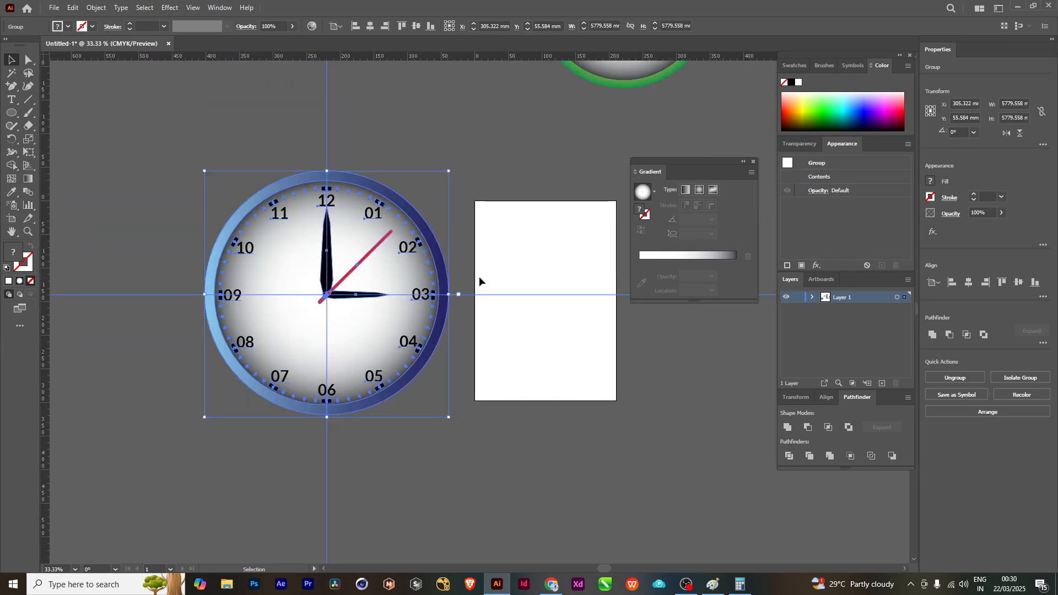
- Move the grouped clock across to sit just below the pair of orange spoked wheels, and deselect it
{"action": "scroll", "coordinate": [507, 269], "scroll_direction": "up", "scroll_amount": 1}
{"action": "scroll", "coordinate": [519, 253], "scroll_direction": "down", "scroll_amount": 3}
{"action": "left_click_drag", "start_coordinate": [496, 288], "coordinate": [290, 302]}
{"action": "scroll", "coordinate": [179, 311], "scroll_direction": "down", "scroll_amount": 1}
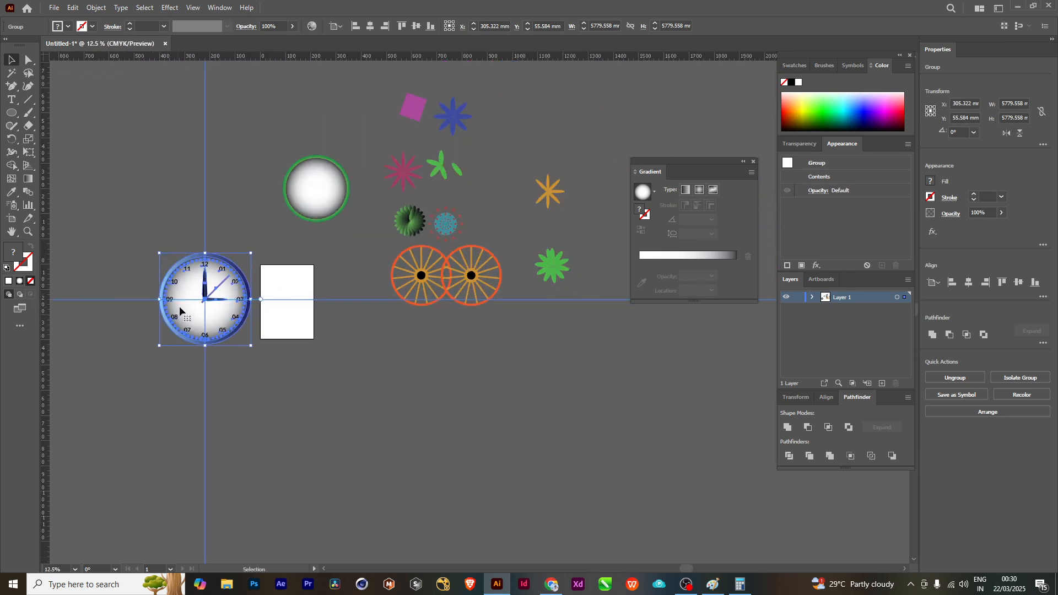
{"action": "left_click_drag", "start_coordinate": [179, 310], "coordinate": [419, 369]}
{"action": "scroll", "coordinate": [508, 427], "scroll_direction": "up", "scroll_amount": 1}
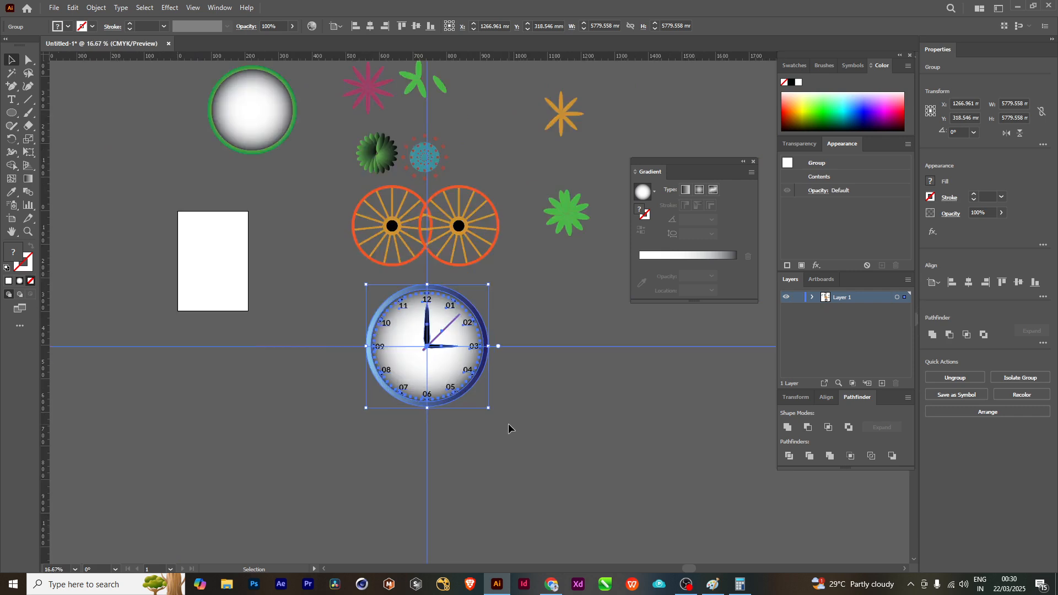
{"action": "scroll", "coordinate": [508, 423], "scroll_direction": "up", "scroll_amount": 1}
{"action": "left_click", "coordinate": [566, 403]}
{"action": "left_click_drag", "start_coordinate": [517, 307], "coordinate": [520, 325]}
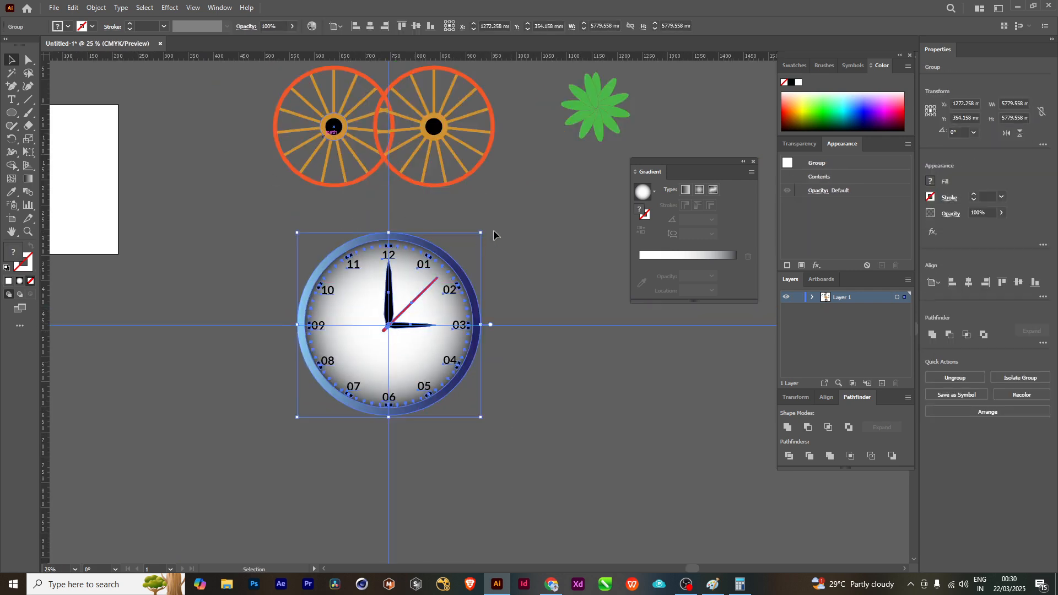
{"action": "left_click", "coordinate": [515, 219]}
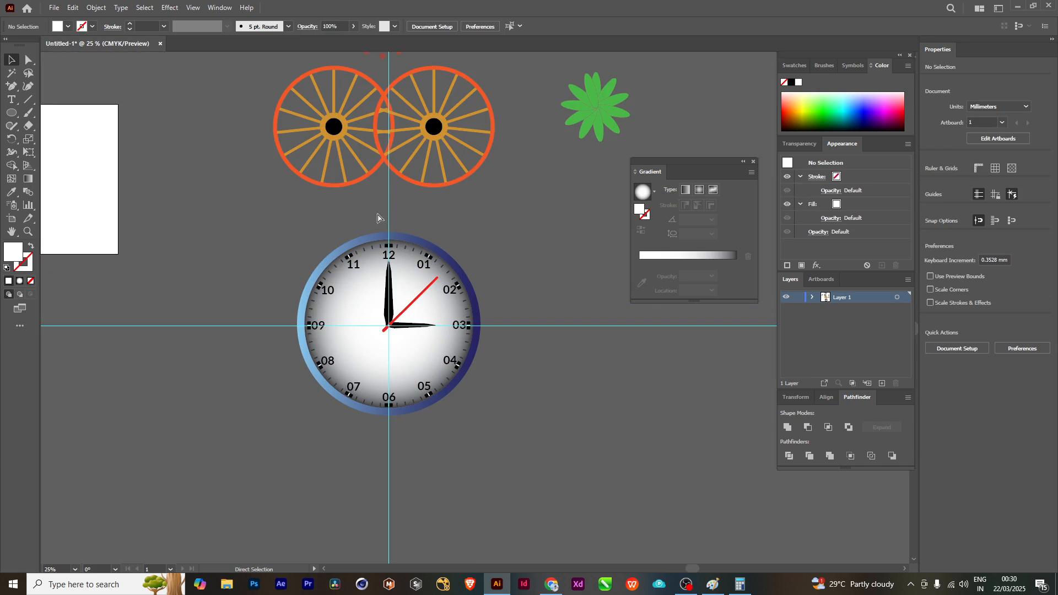
{"action": "key", "text": "ctrl+r"}
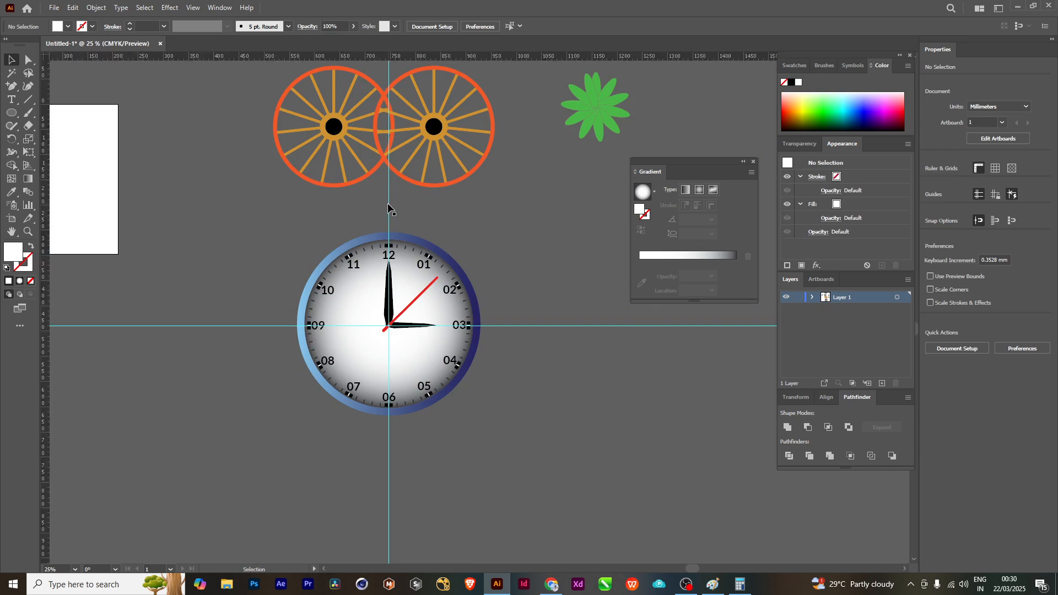
- Duplicate the clock group, scale the copy to roughly half size and place it against the large clock's 03 side
{"action": "left_click", "coordinate": [417, 354]}
{"action": "left_click_drag", "start_coordinate": [408, 297], "coordinate": [509, 298]}
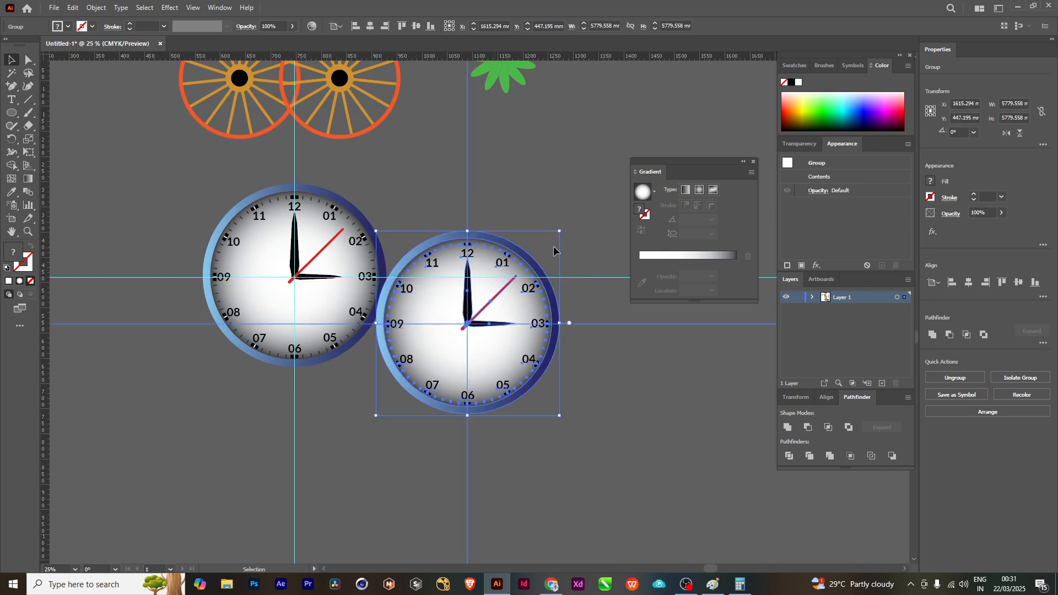
{"action": "left_click_drag", "start_coordinate": [561, 232], "coordinate": [538, 269]}
{"action": "left_click", "coordinate": [551, 235]}
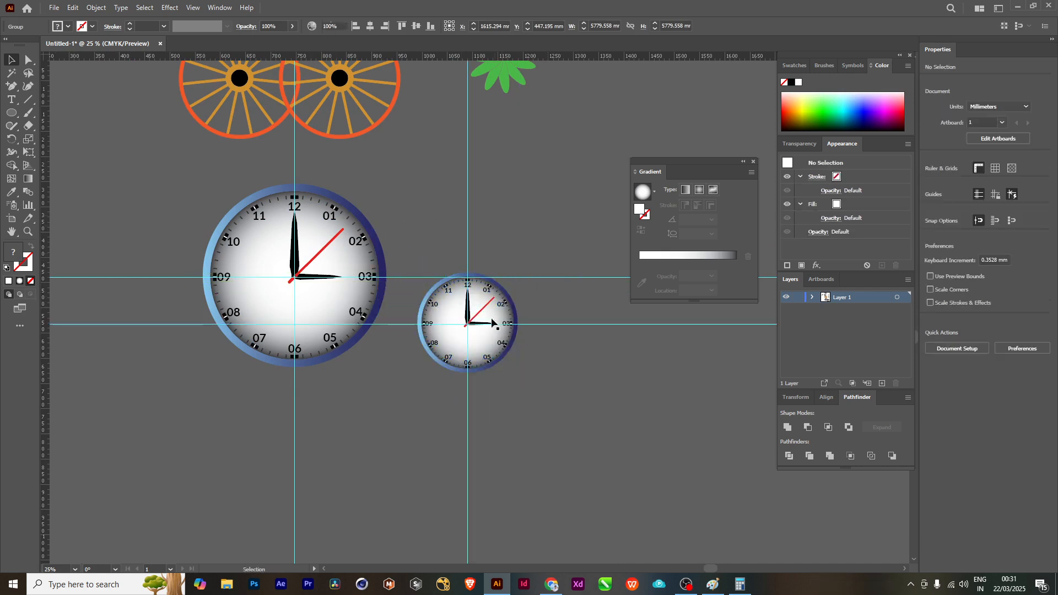
{"action": "left_click_drag", "start_coordinate": [490, 308], "coordinate": [468, 306]}
{"action": "left_click", "coordinate": [494, 226]}
{"action": "left_click", "coordinate": [457, 289]}
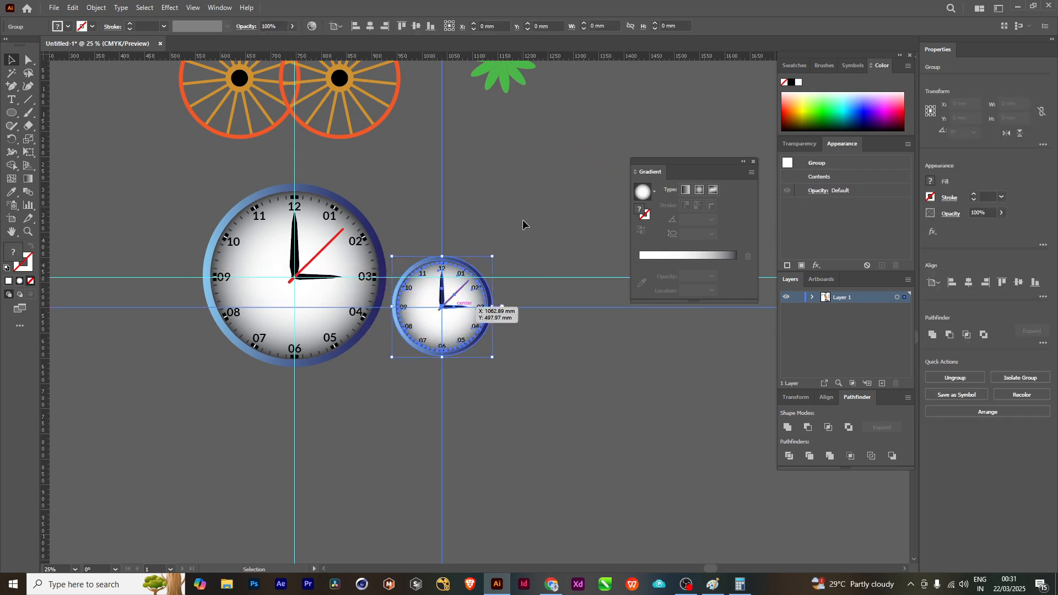
{"action": "left_click", "coordinate": [528, 170]}
- Duplicate the smaller clock, scale the copy to about two thirds and place it next to the smaller clock's 03 side
{"action": "scroll", "coordinate": [496, 172], "scroll_direction": "right", "scroll_amount": 5}
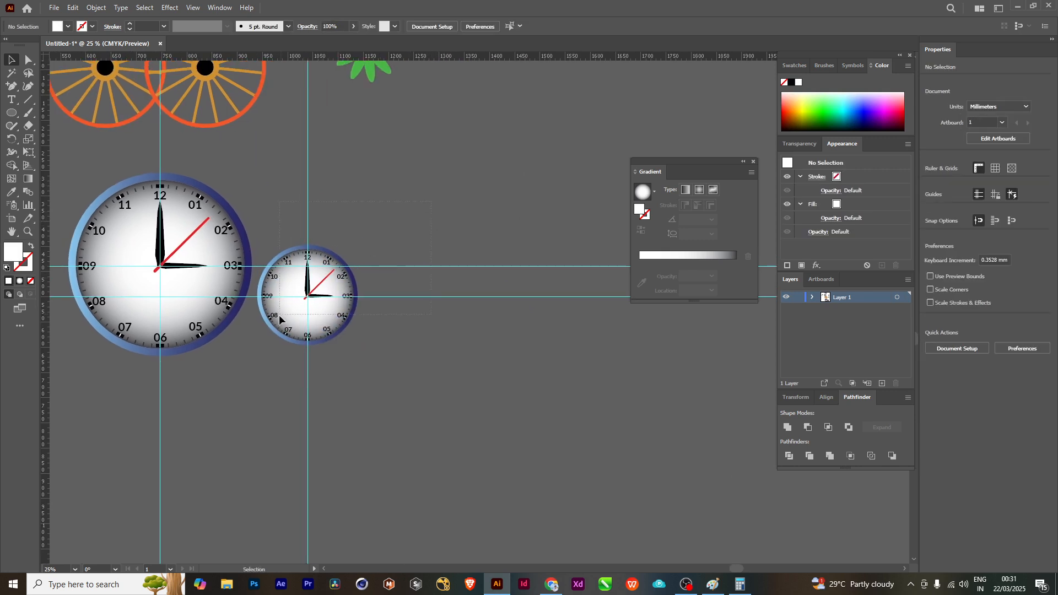
{"action": "left_click", "coordinate": [279, 315]}
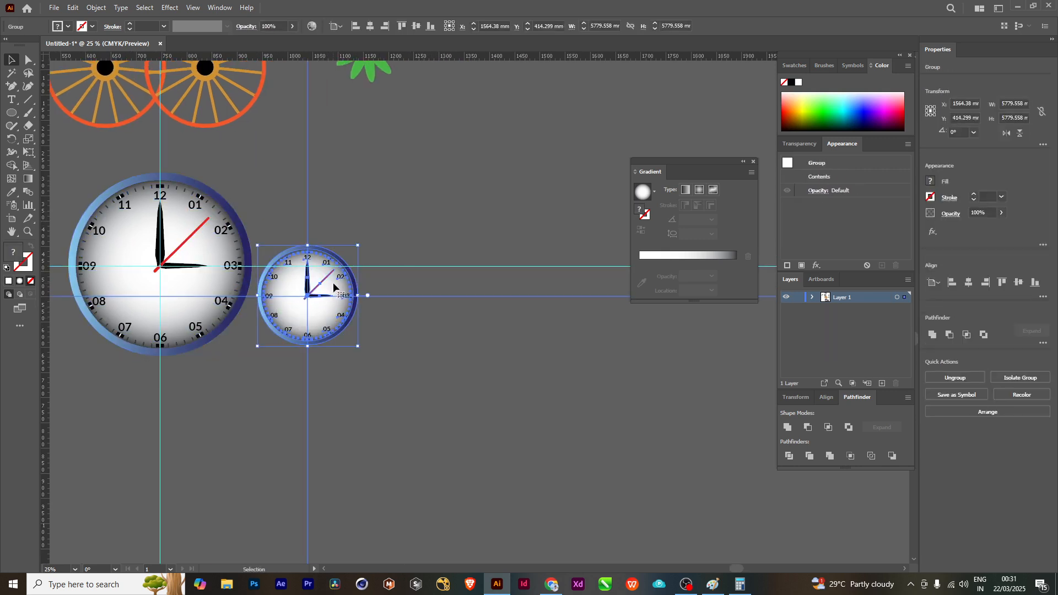
{"action": "left_click", "coordinate": [395, 293]}
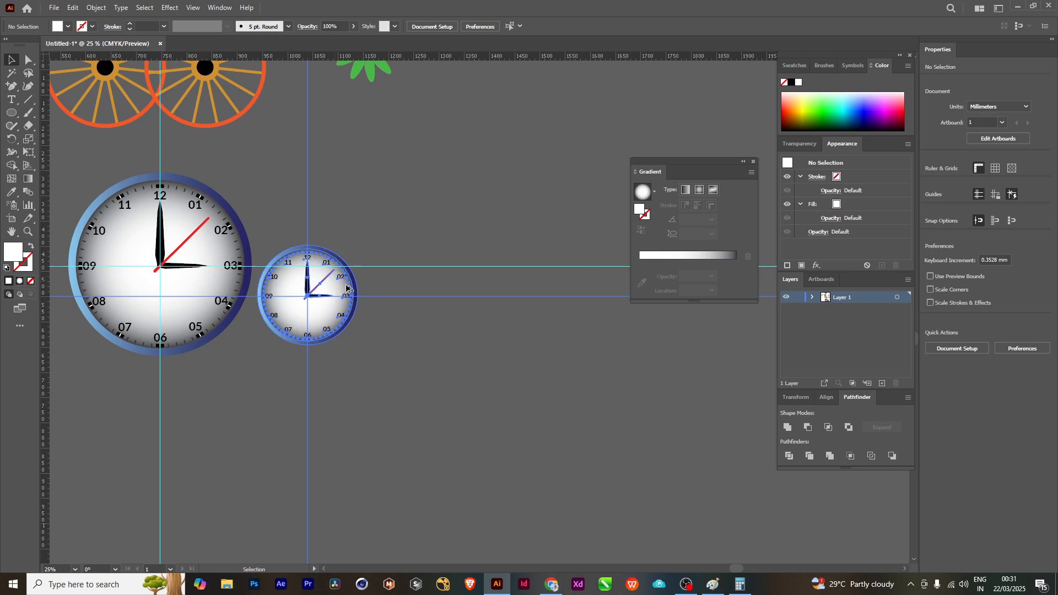
{"action": "left_click_drag", "start_coordinate": [357, 292], "coordinate": [472, 301]}
{"action": "left_click_drag", "start_coordinate": [473, 251], "coordinate": [457, 267]}
{"action": "left_click", "coordinate": [470, 193]}
{"action": "left_click_drag", "start_coordinate": [431, 310], "coordinate": [412, 321]}
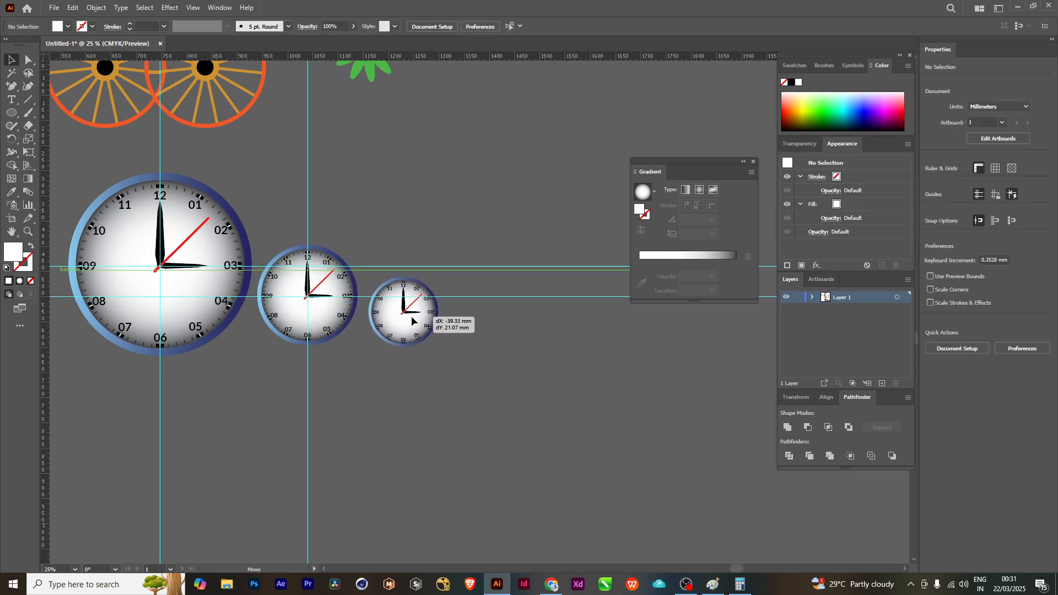
{"action": "left_click", "coordinate": [465, 199]}
{"action": "left_click_drag", "start_coordinate": [326, 293], "coordinate": [497, 335]}
{"action": "scroll", "coordinate": [497, 334], "scroll_direction": "down", "scroll_amount": 2}
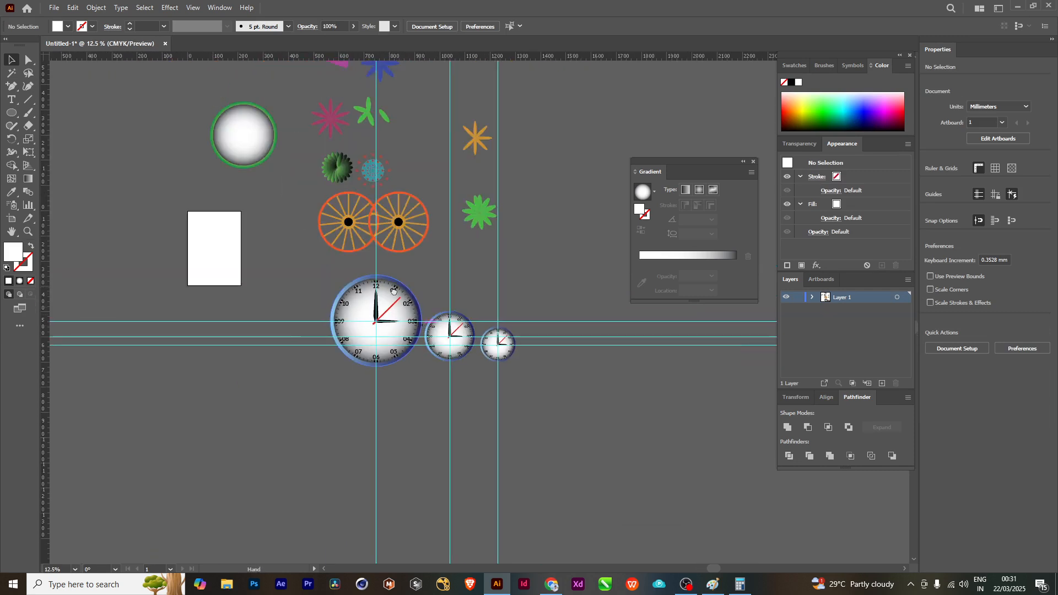
- Examine the three clocks of decreasing size up close, with the floating Gradient panel moved clear of them
{"action": "left_click_drag", "start_coordinate": [359, 298], "coordinate": [565, 473]}
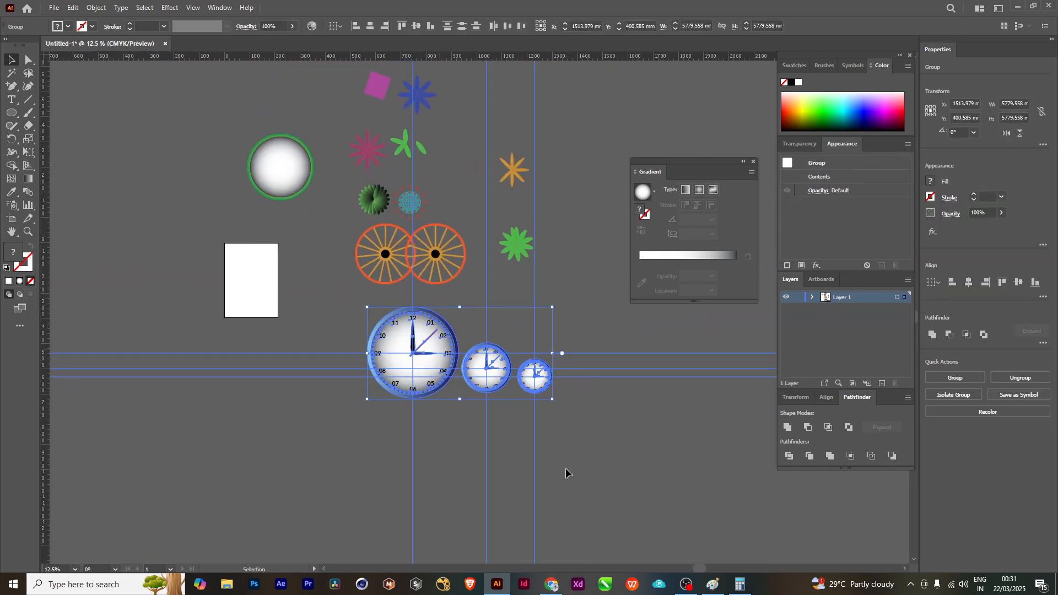
{"action": "left_click", "coordinate": [554, 234]}
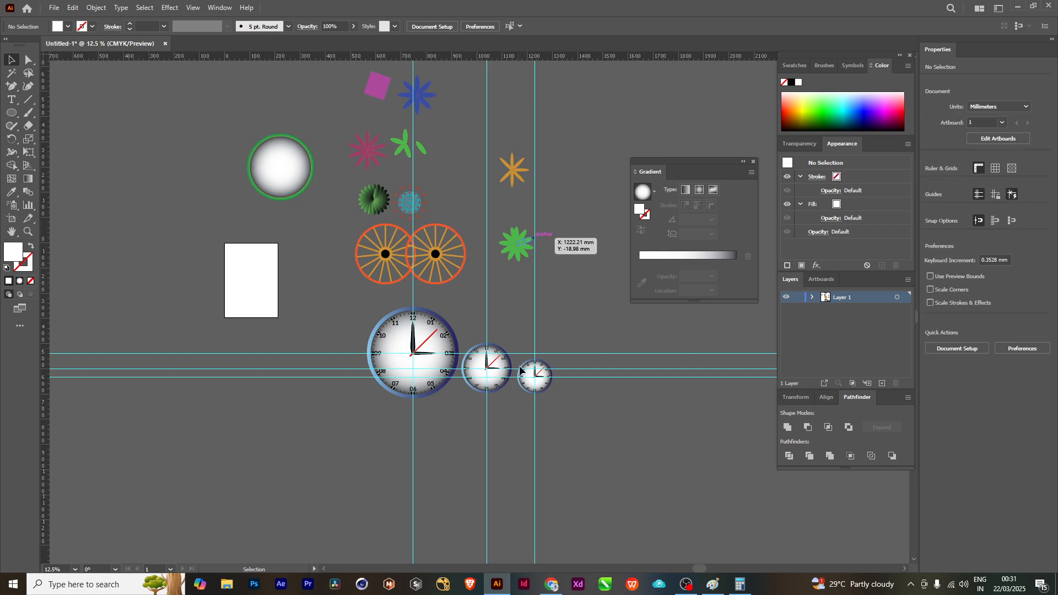
{"action": "scroll", "coordinate": [525, 398], "scroll_direction": "up", "scroll_amount": 2}
{"action": "left_click_drag", "start_coordinate": [521, 345], "coordinate": [521, 322]}
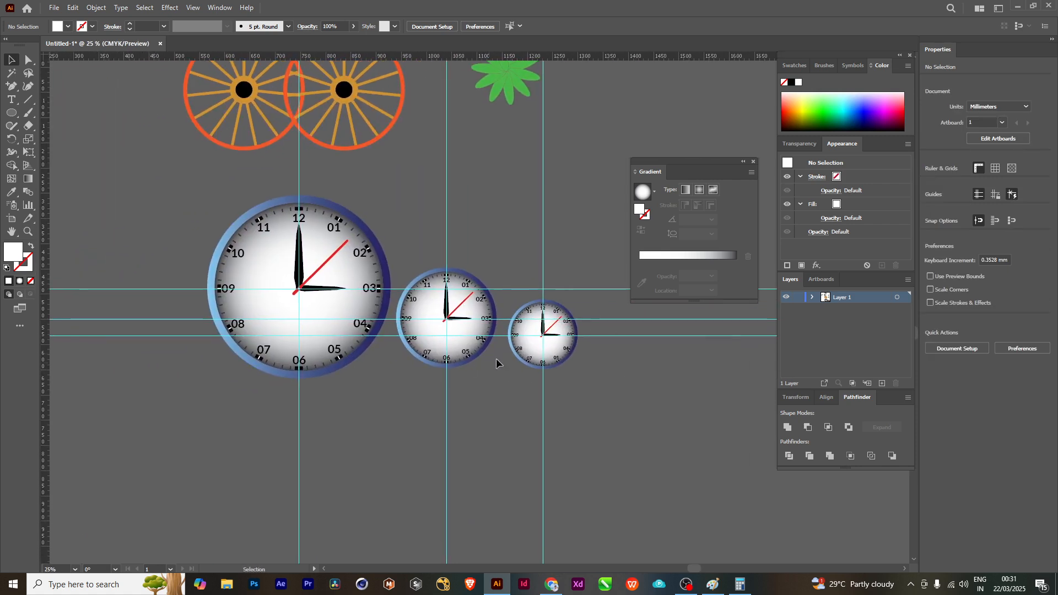
{"action": "left_click_drag", "start_coordinate": [658, 172], "coordinate": [703, 111]}
{"action": "left_click_drag", "start_coordinate": [534, 263], "coordinate": [589, 284]}
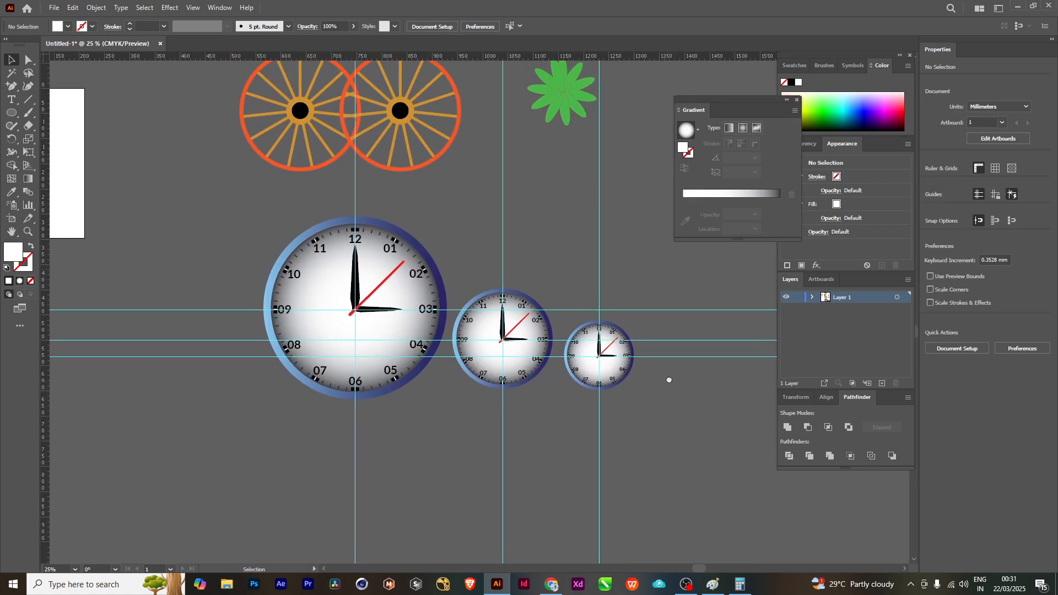
{"action": "left_click_drag", "start_coordinate": [669, 381], "coordinate": [671, 417]}
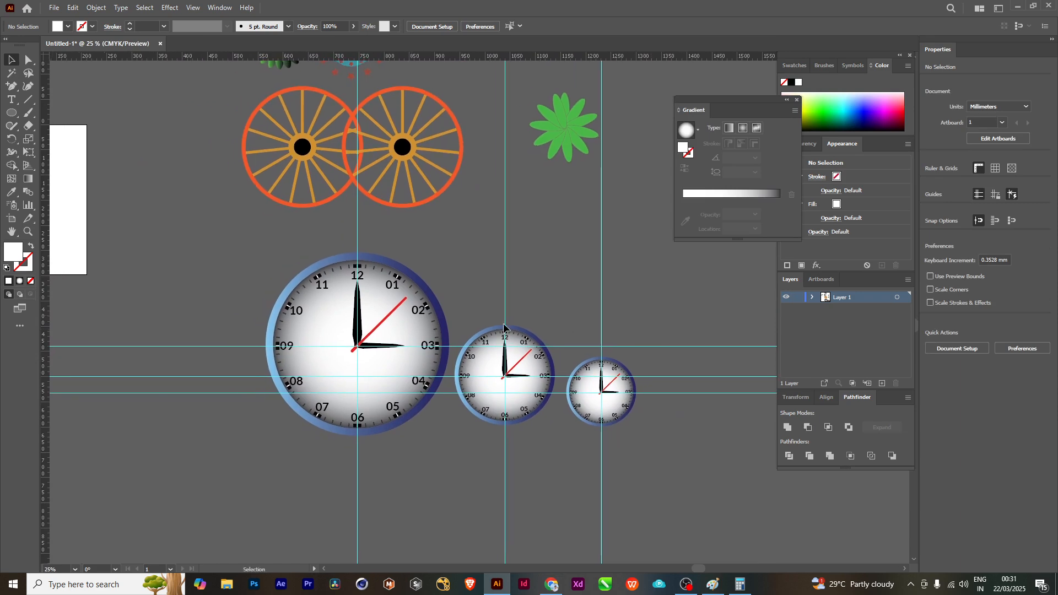
{"action": "scroll", "coordinate": [504, 323], "scroll_direction": "up", "scroll_amount": 2}
{"action": "scroll", "coordinate": [620, 479], "scroll_direction": "down", "scroll_amount": 1}
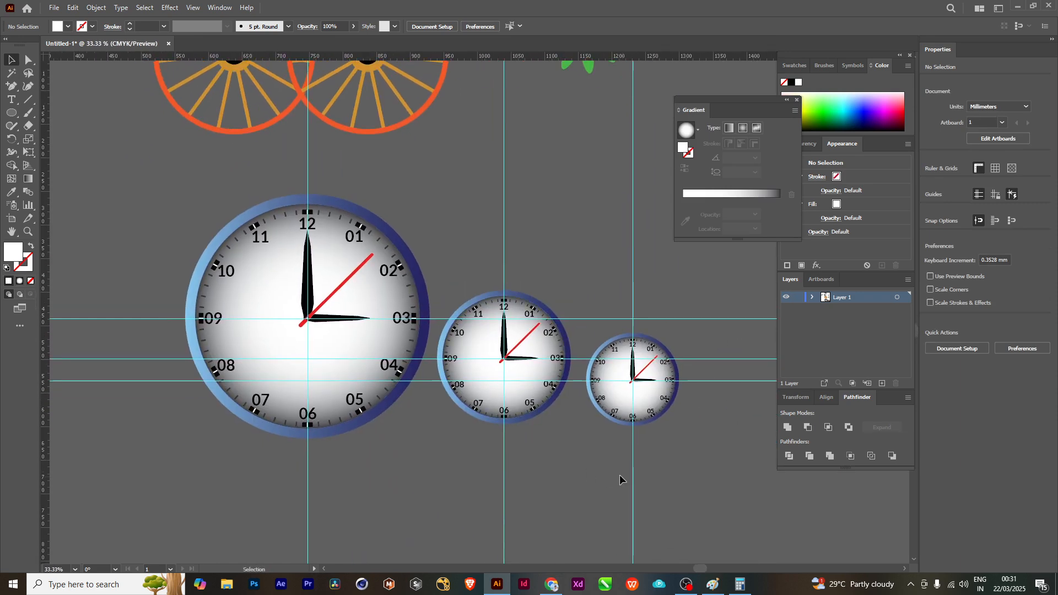